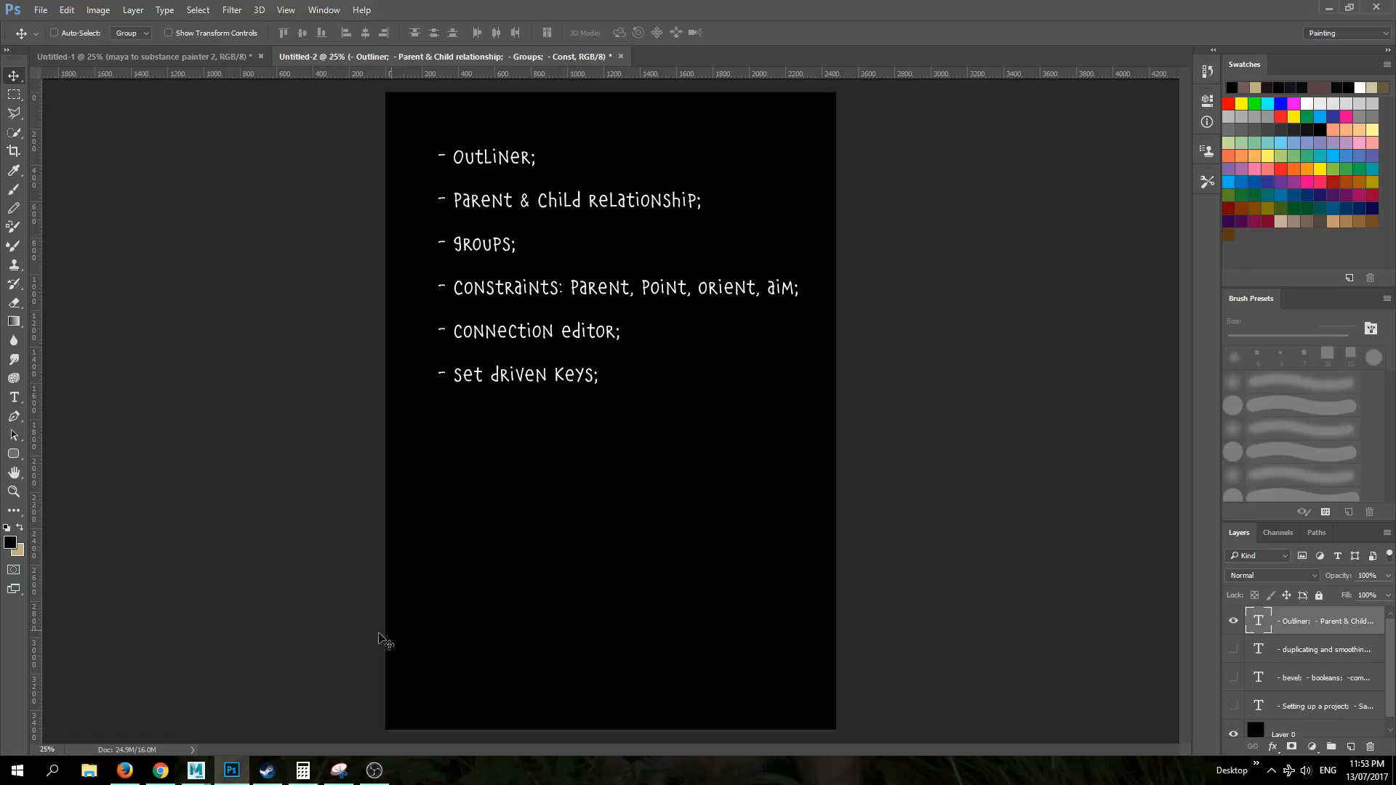
- Switch to Maya and reorder the Outliner so that Child sits directly below Parent
key("alt+Tab")
left_click(819, 527)
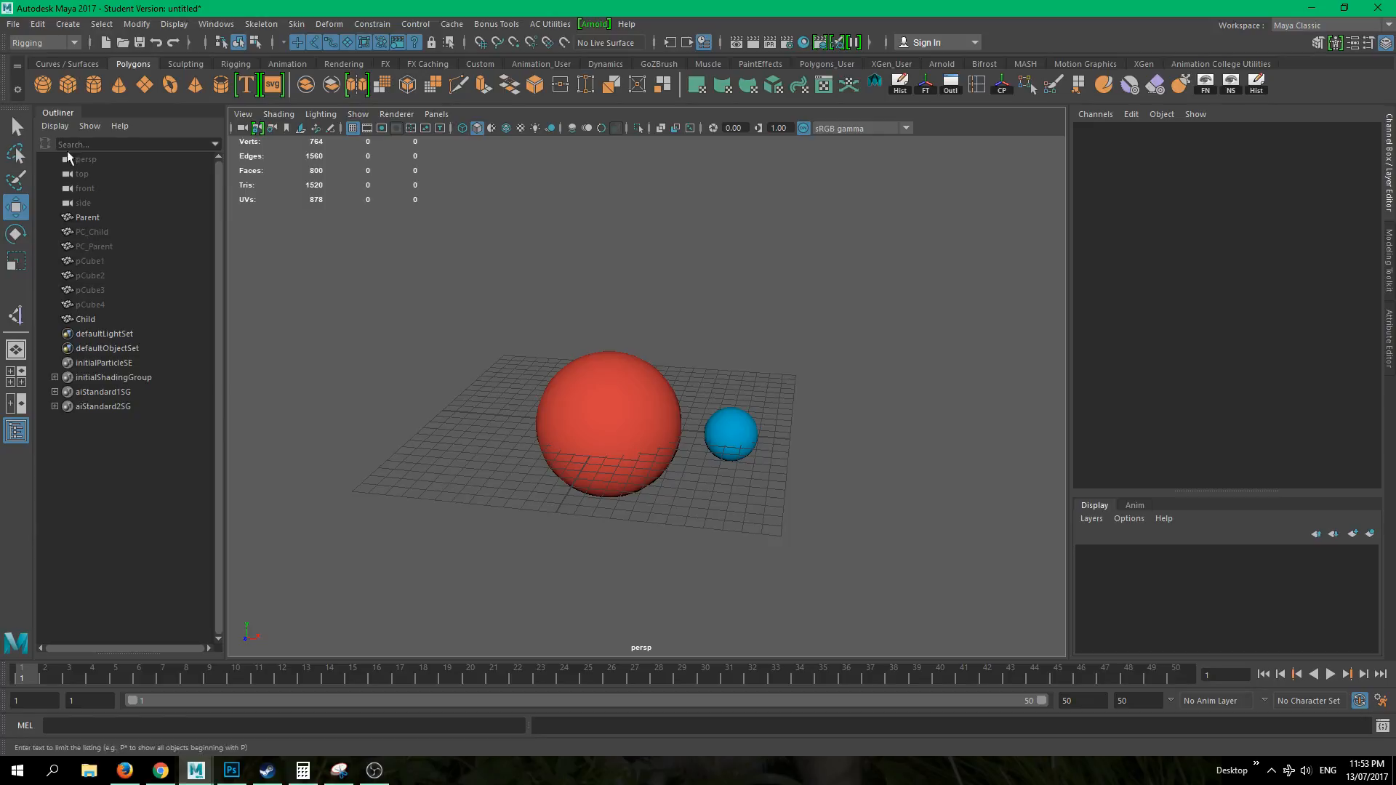
left_click(88, 320)
middle_click_drag(100, 301, 112, 223)
left_click(99, 231)
left_click(90, 220)
left_click(91, 232)
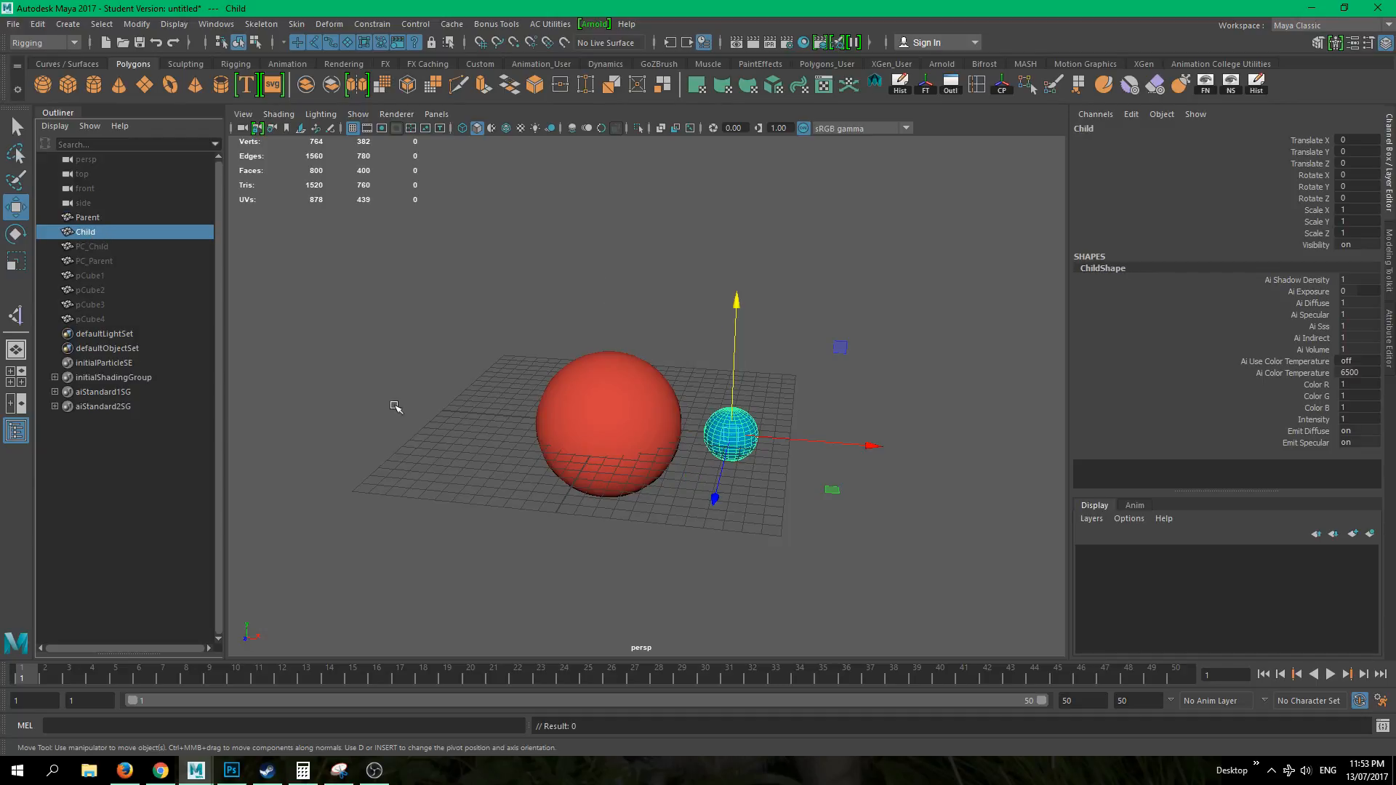
- Examine the red Parent sphere and blue Child sphere in the perspective view from several angles
left_click(469, 524)
right_click_drag(489, 443, 560, 417, "alt")
left_click(560, 417)
left_click_drag(782, 366, 567, 430, "alt")
left_click(729, 425)
left_click_drag(745, 522, 766, 516, "alt")
left_click(766, 517)
middle_click_drag(596, 485, 618, 487, "alt")
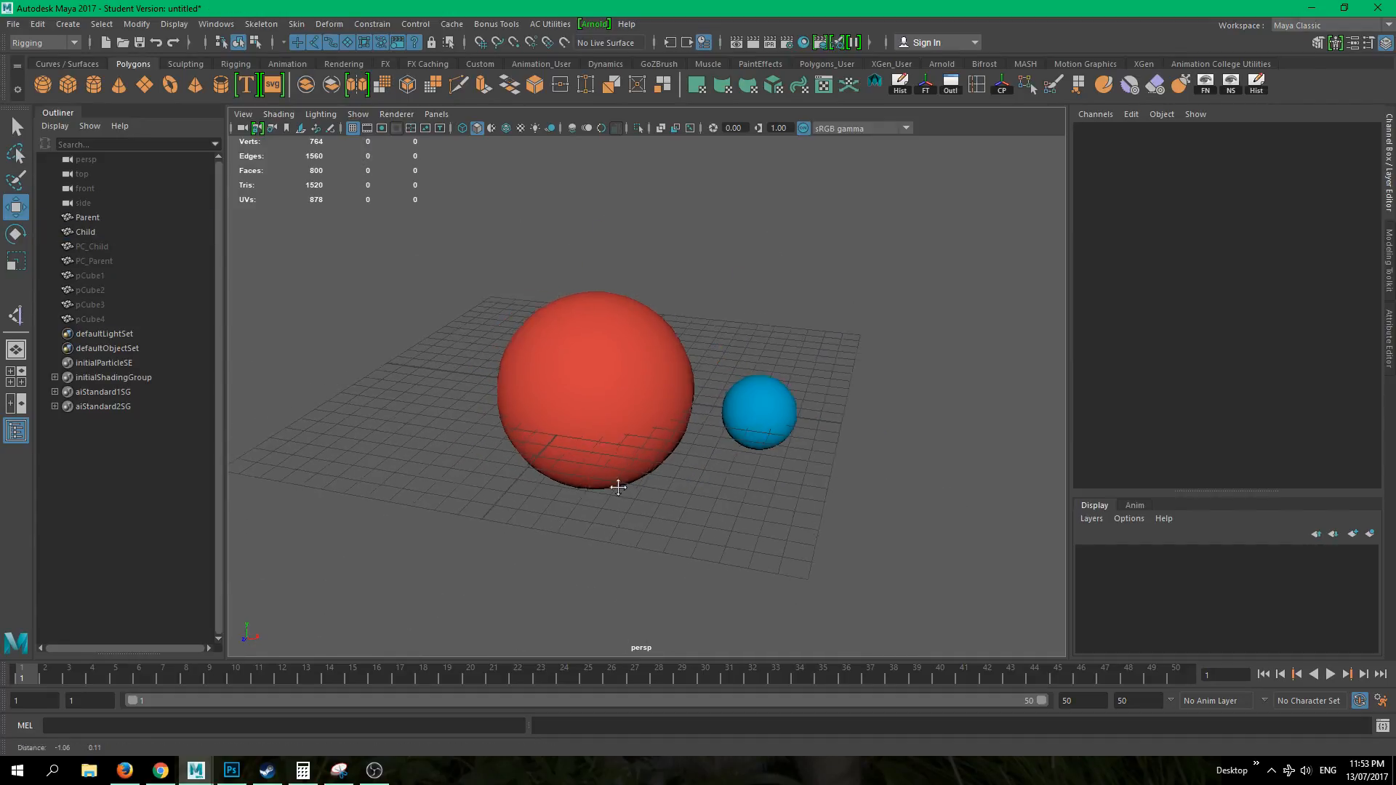
left_click_drag(618, 487, 592, 504, "alt")
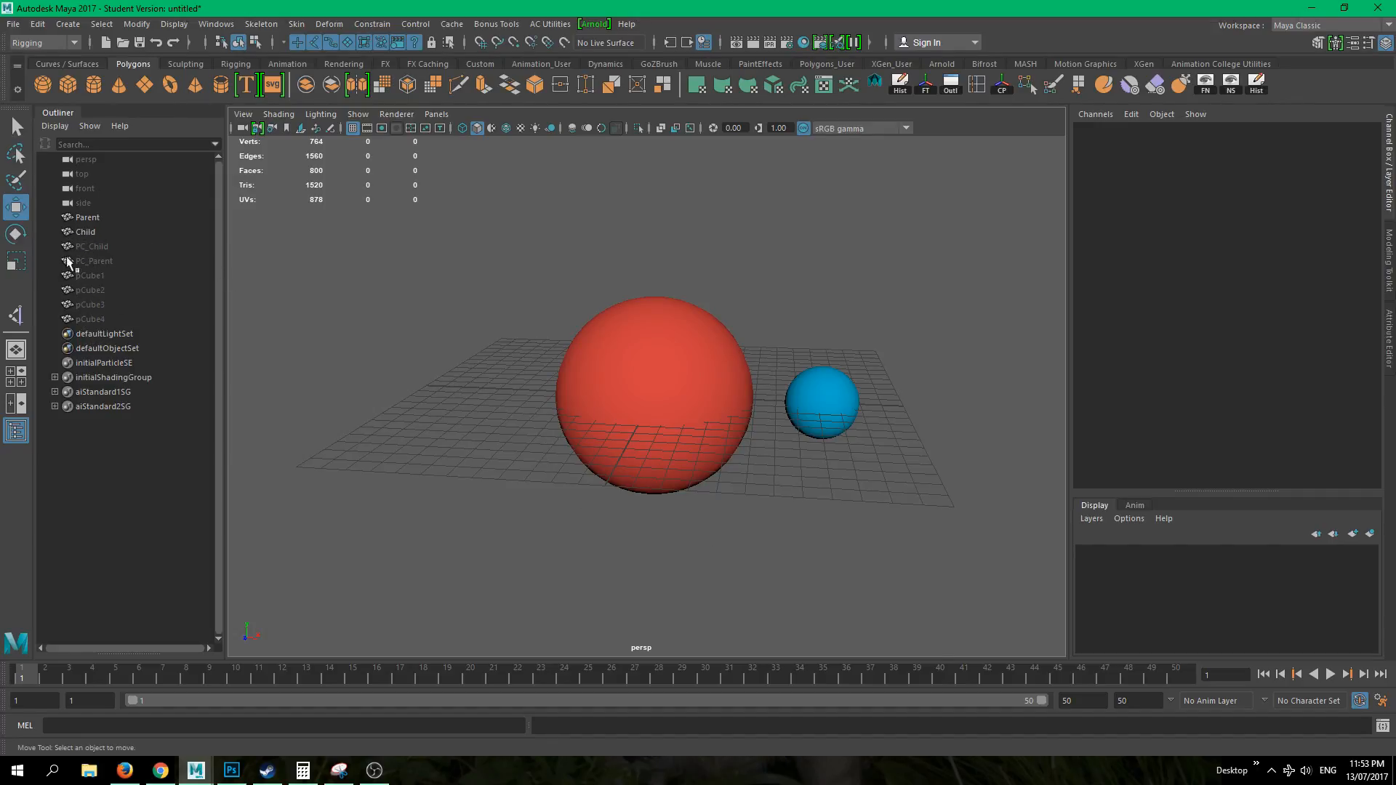
left_click_drag(489, 443, 346, 361, "alt")
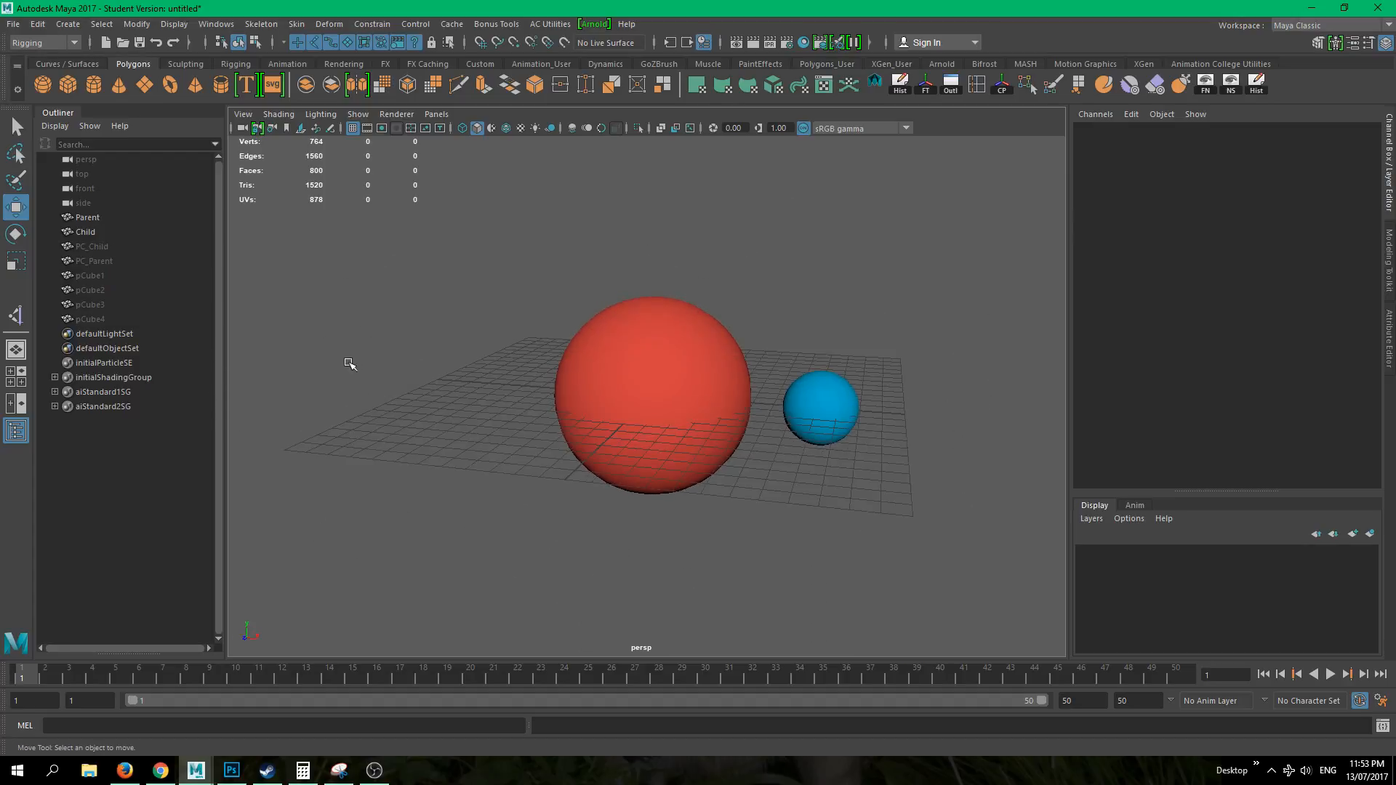
- Select the Outliner objects one by one from Parent down to pCube4 to examine the scene's contents
left_click(88, 217)
left_click(92, 231)
left_click(91, 250)
left_click(93, 263)
left_click(91, 292)
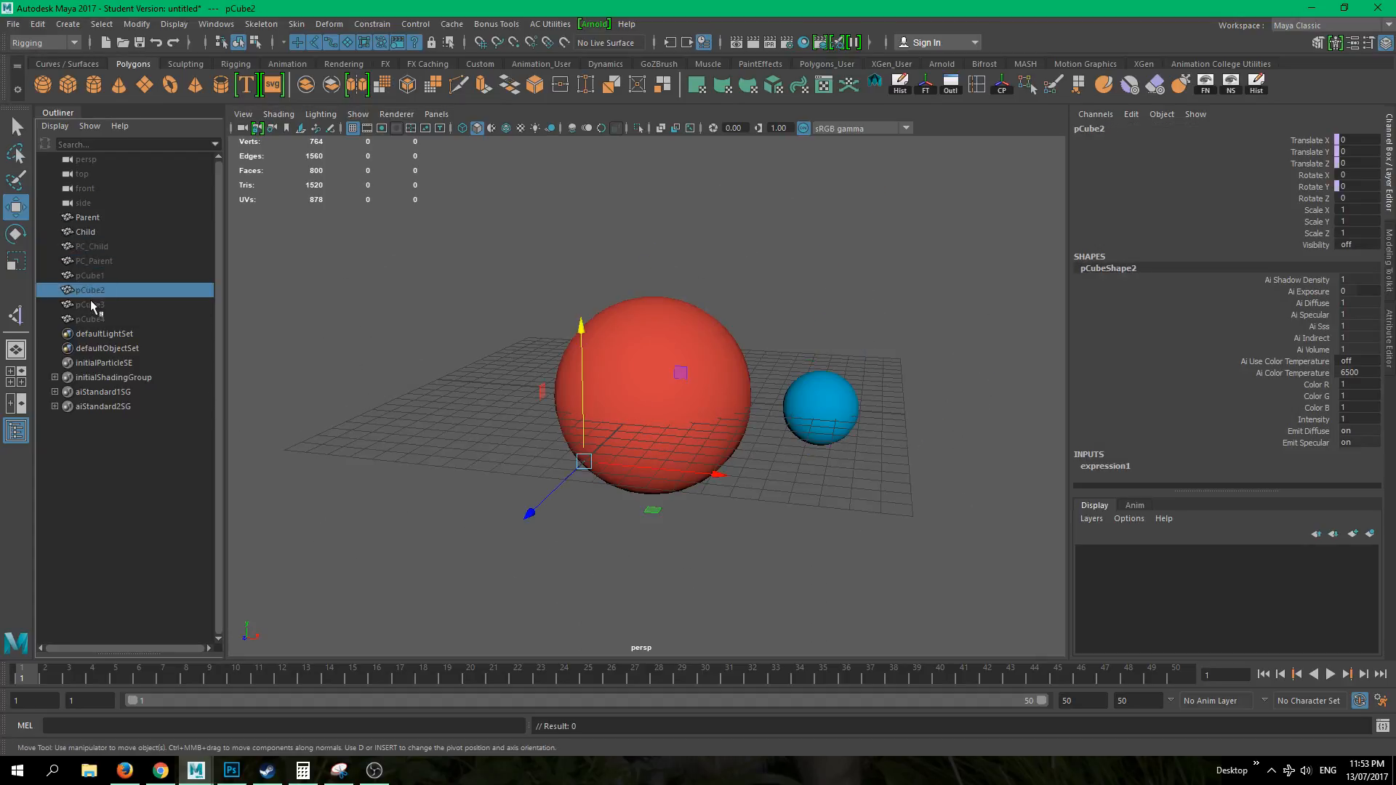
left_click(87, 309)
left_click(82, 320)
left_click(111, 260)
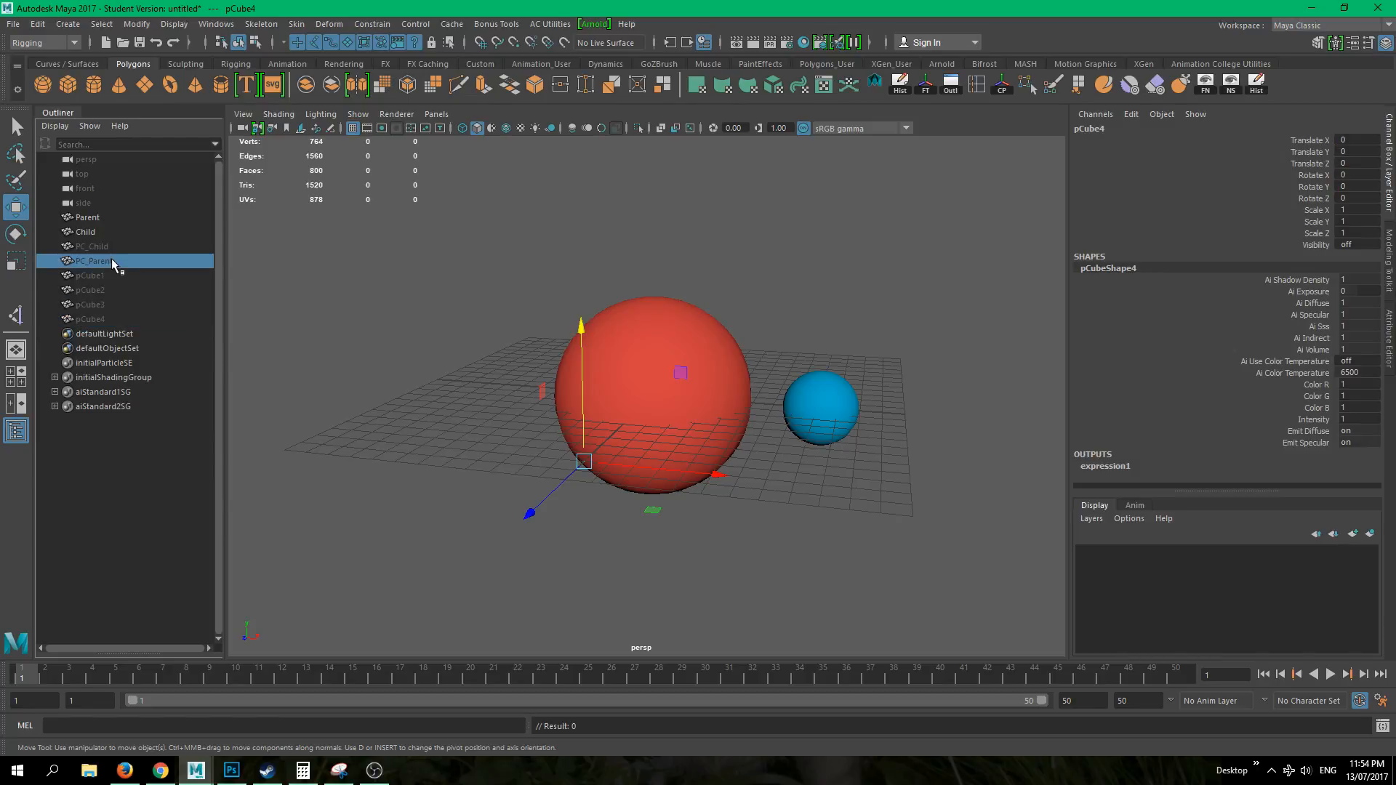
left_click(88, 217)
left_click_drag(385, 418, 467, 461, "alt")
left_click(427, 505)
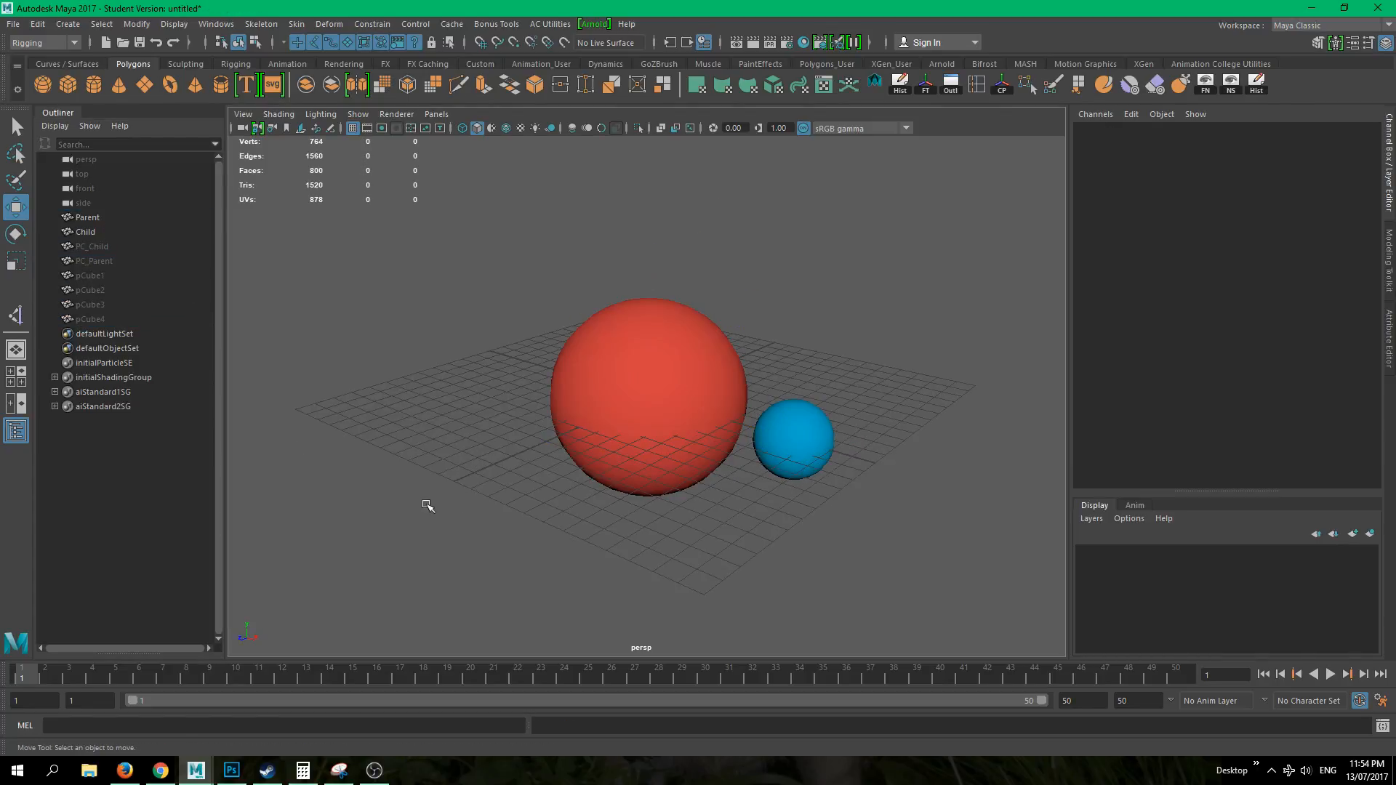
- Parent Child under Parent within the Outliner, expand the Parent hierarchy and select the nested Child
left_click(91, 217)
left_click(91, 233)
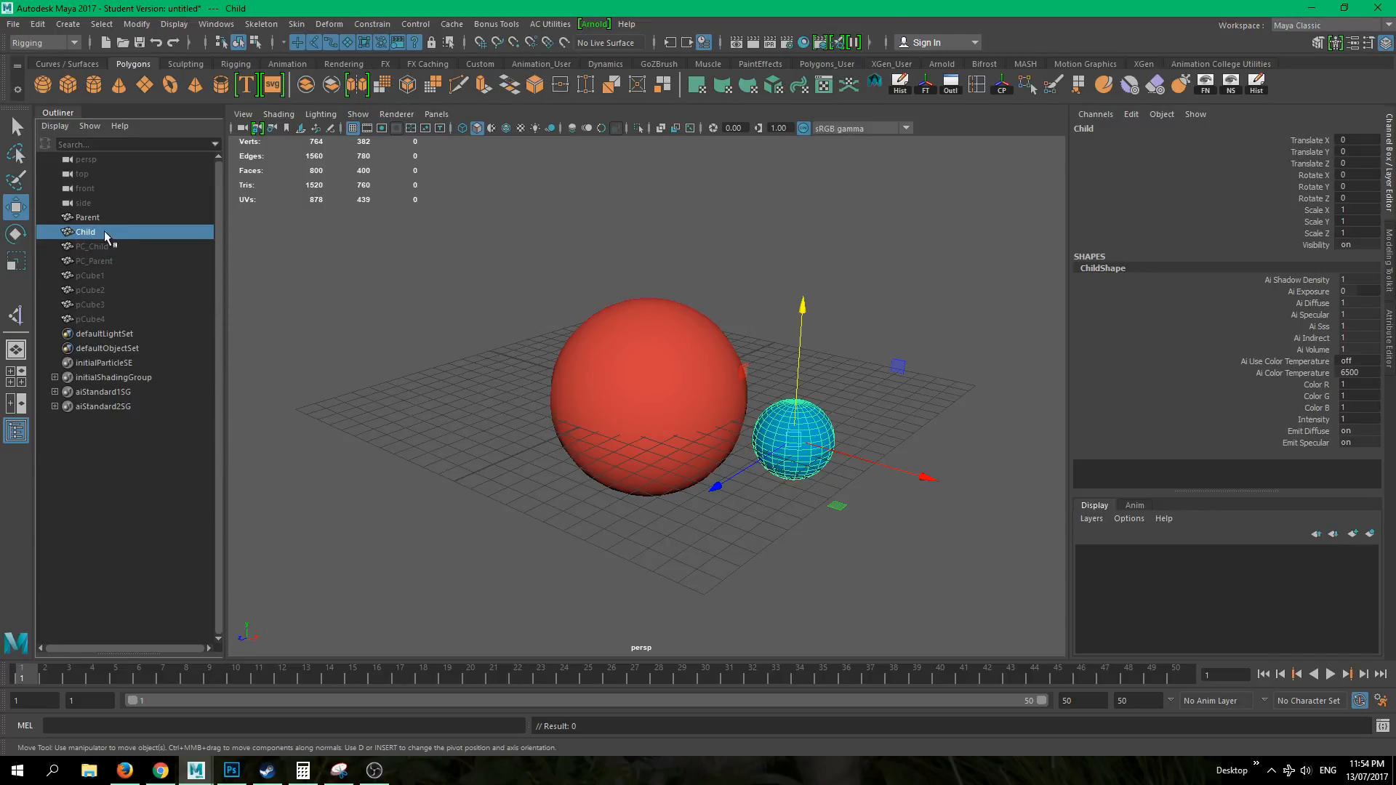
middle_click_drag(107, 237, 99, 218)
left_click(54, 217)
left_click(81, 259)
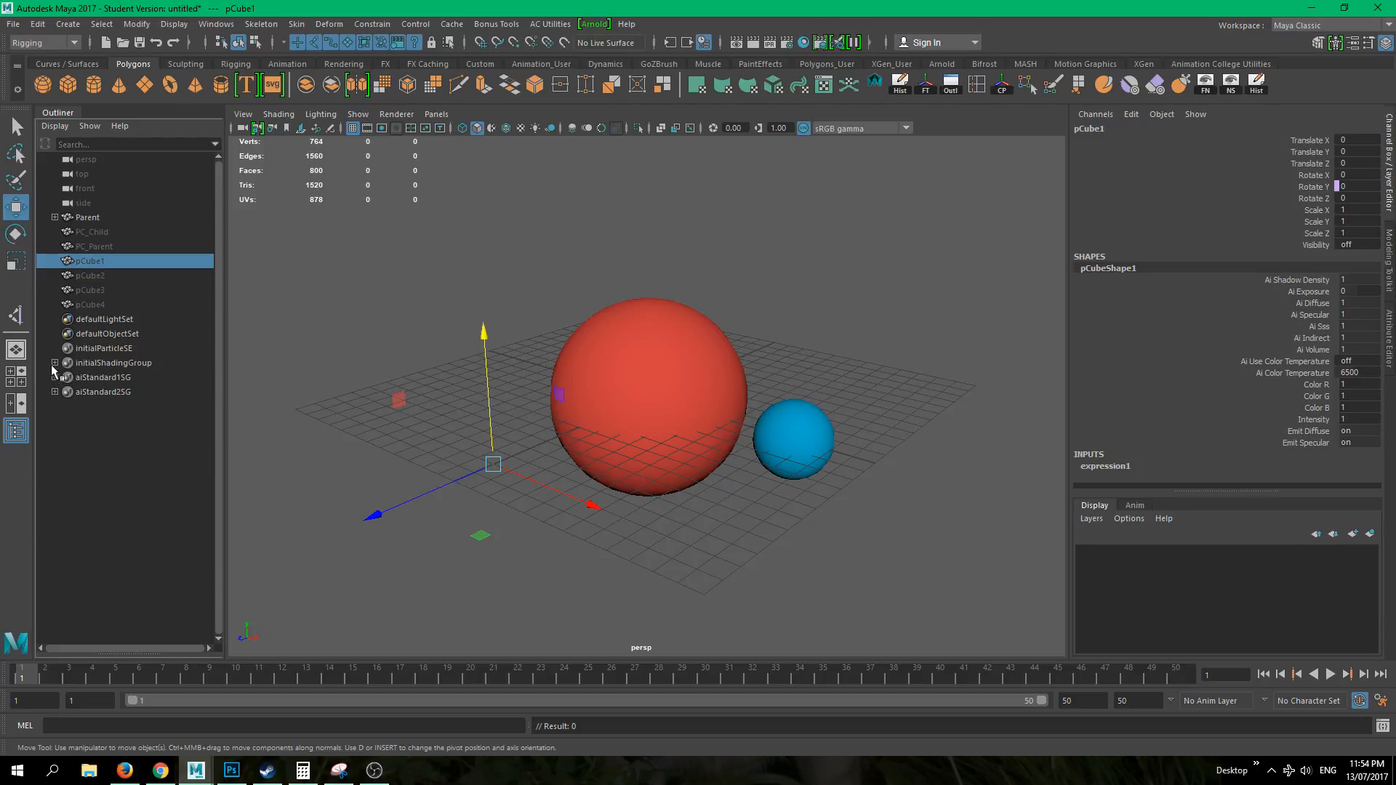
left_click(78, 218)
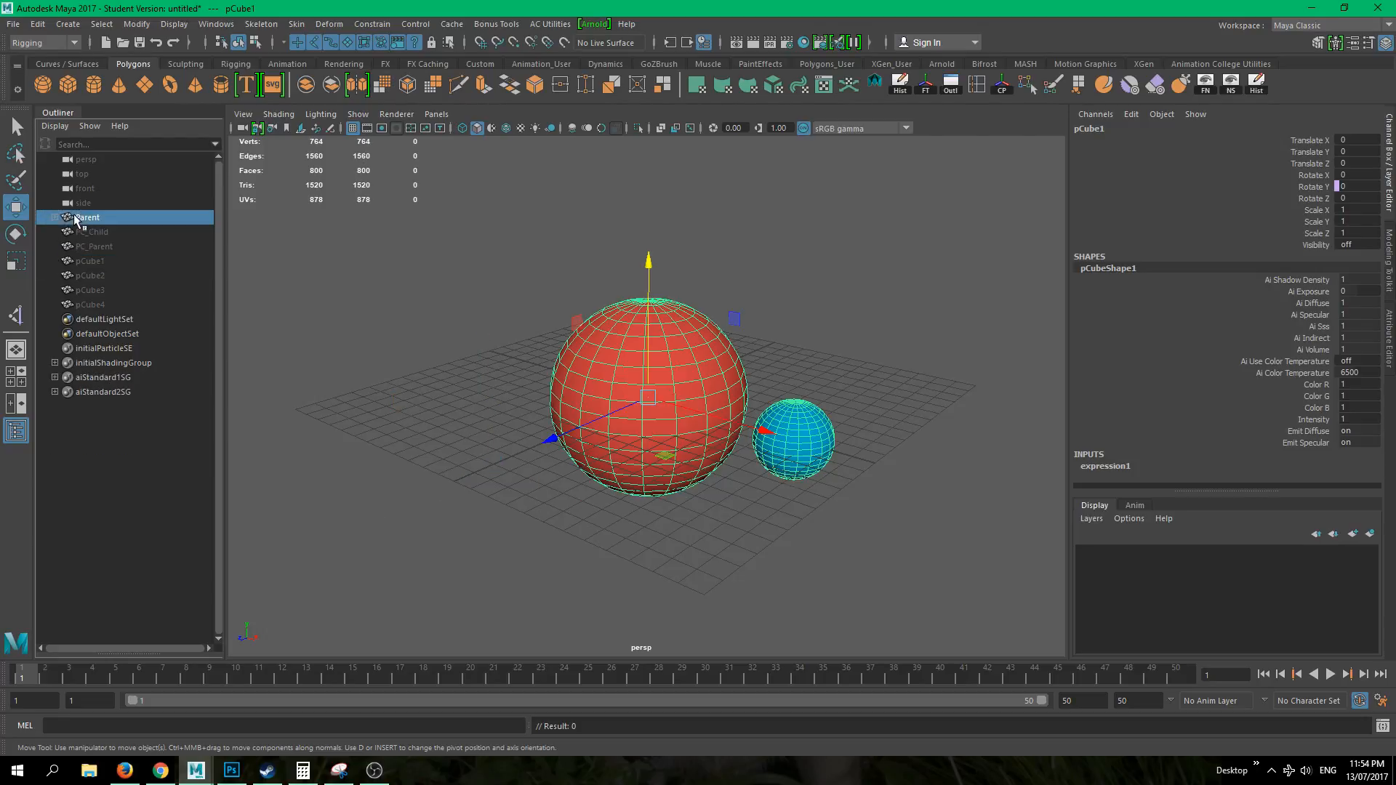
left_click(54, 217)
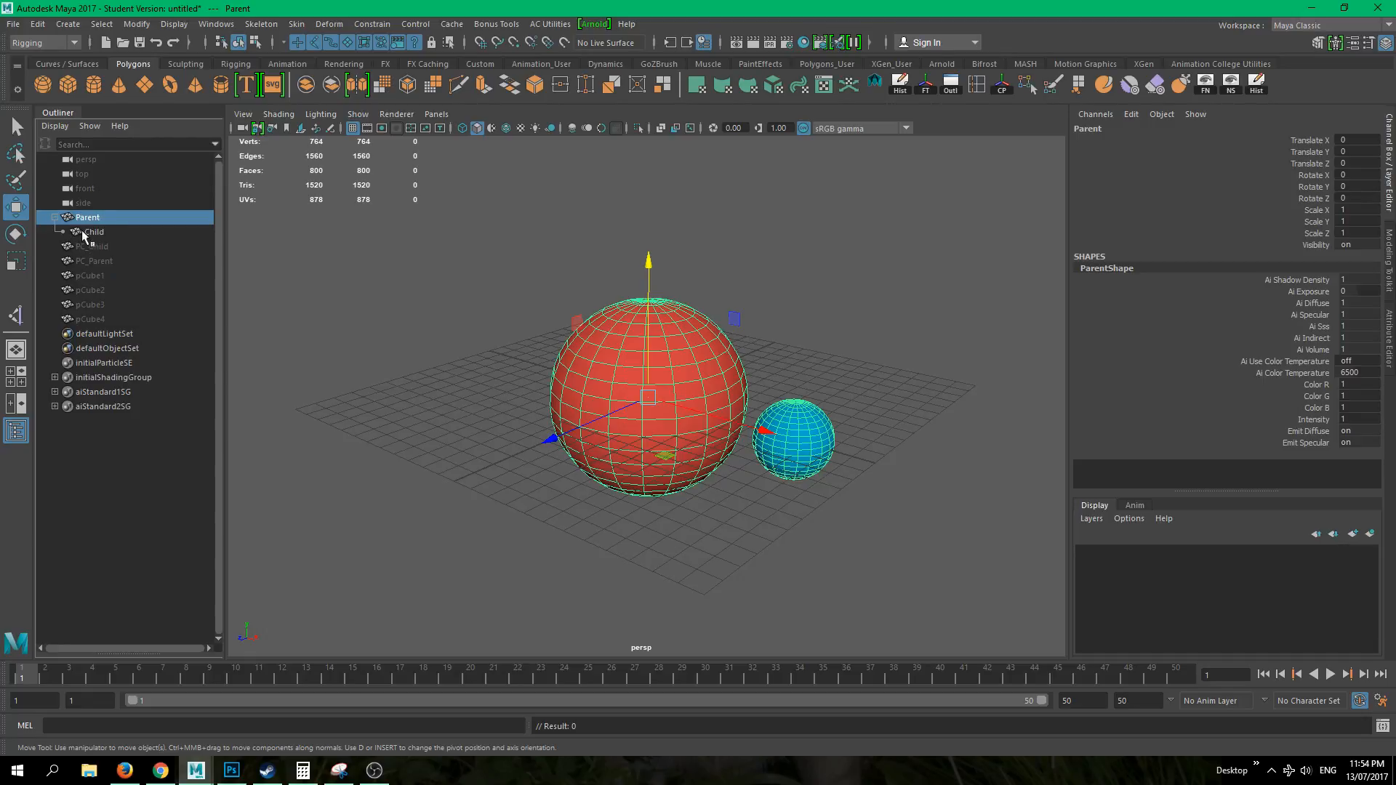
left_click(84, 230)
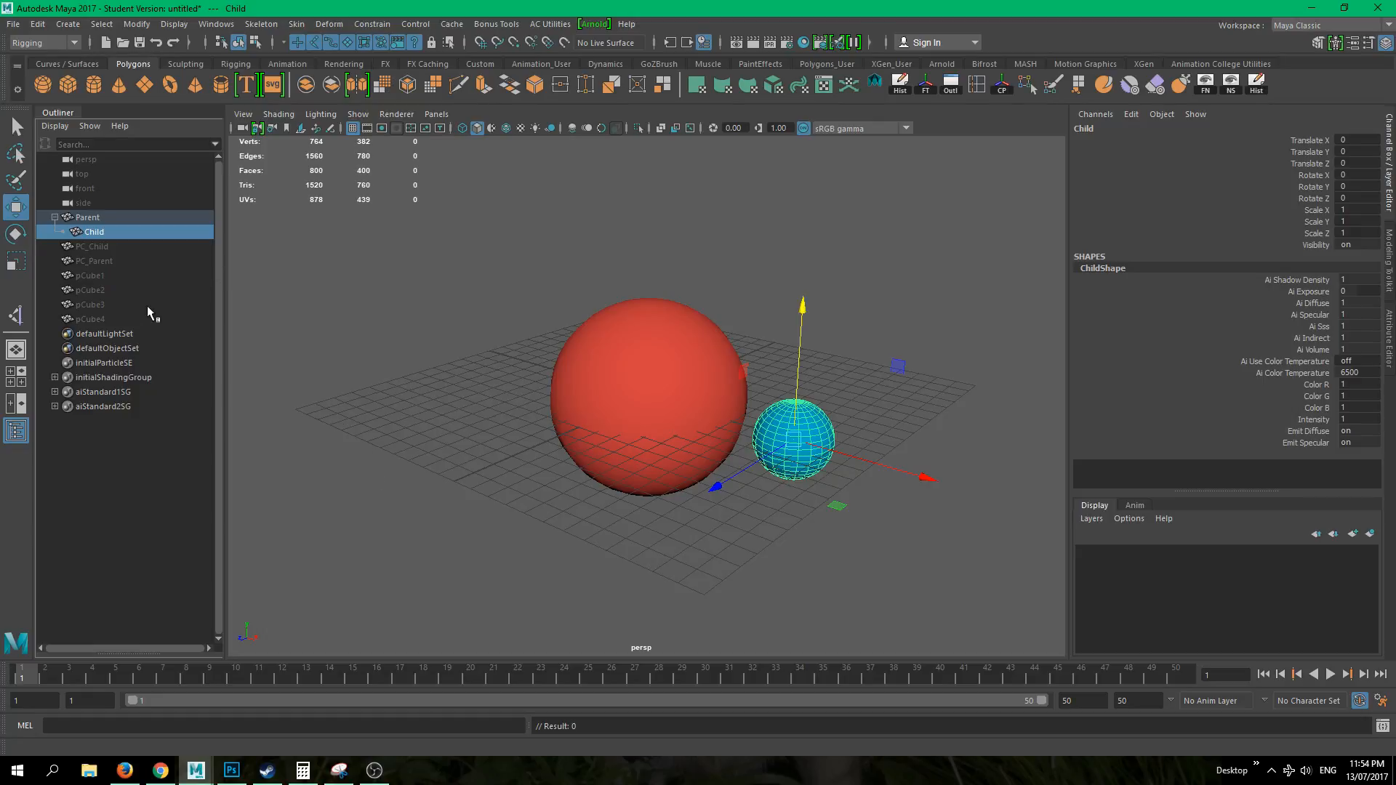
- Unparent Child and reposition it directly below Parent in the Outliner
key("shift+p")
middle_click_drag(119, 325, 99, 229)
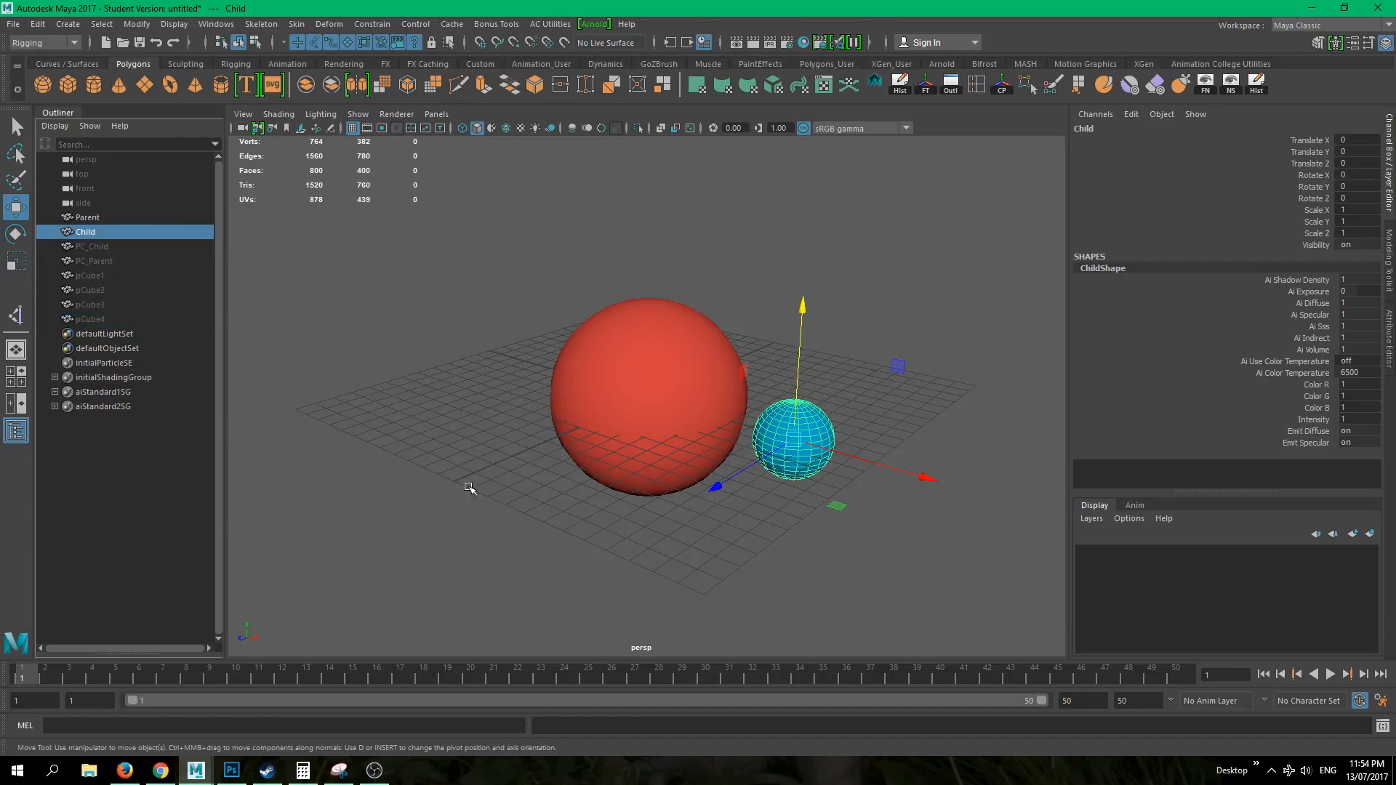
left_click(474, 496)
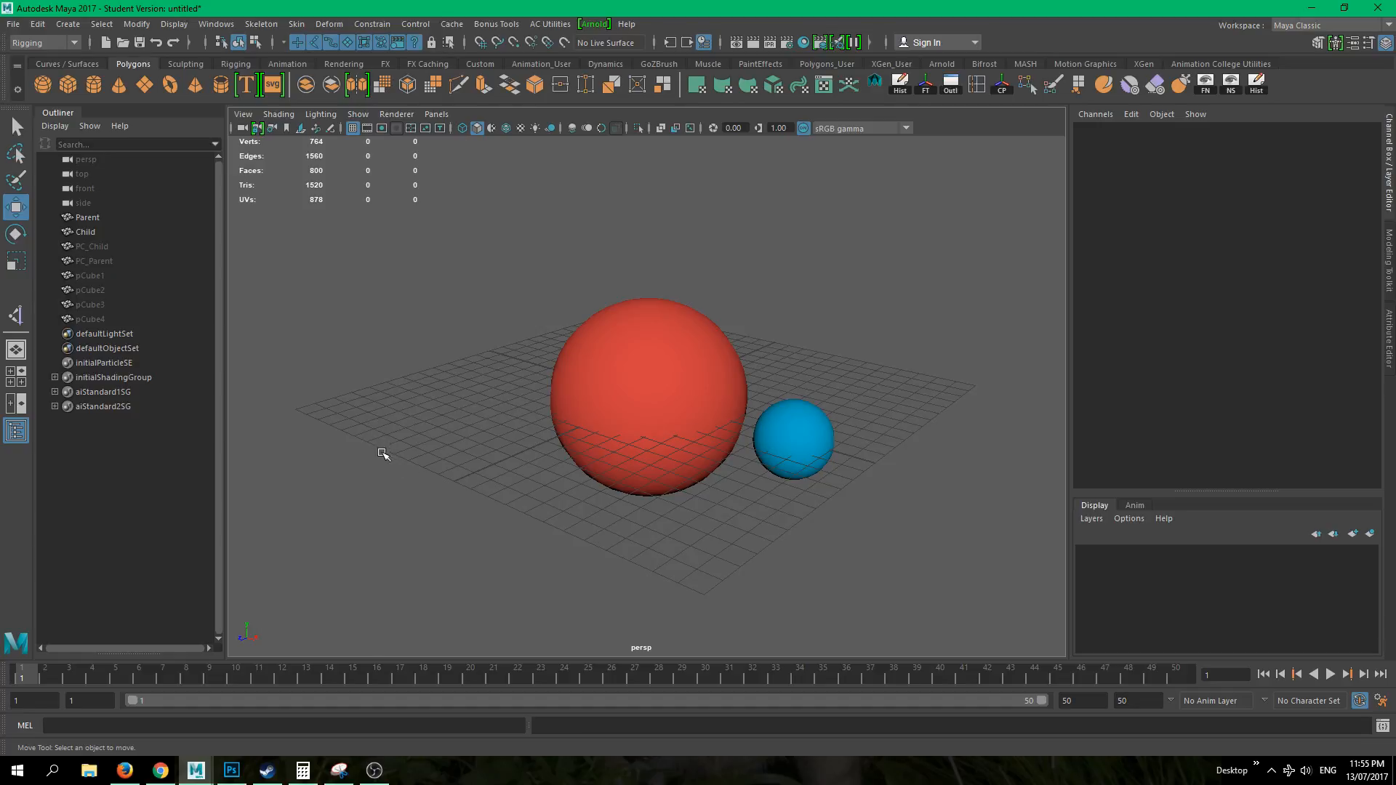
- Test-move the unparented red Parent sphere sideways in the viewport and undo the move
scroll(383, 425, "down", 5)
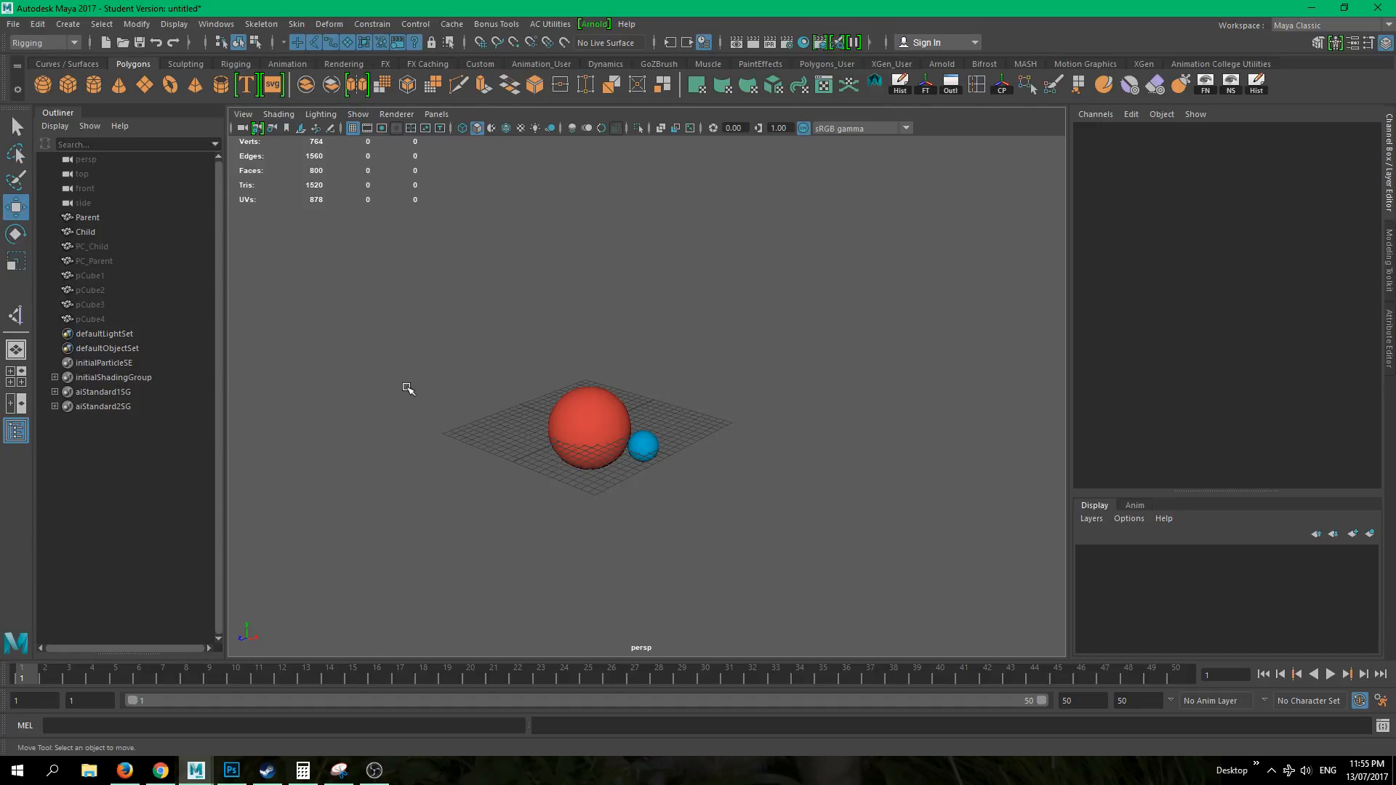
right_click_drag(358, 415, 583, 523, "alt")
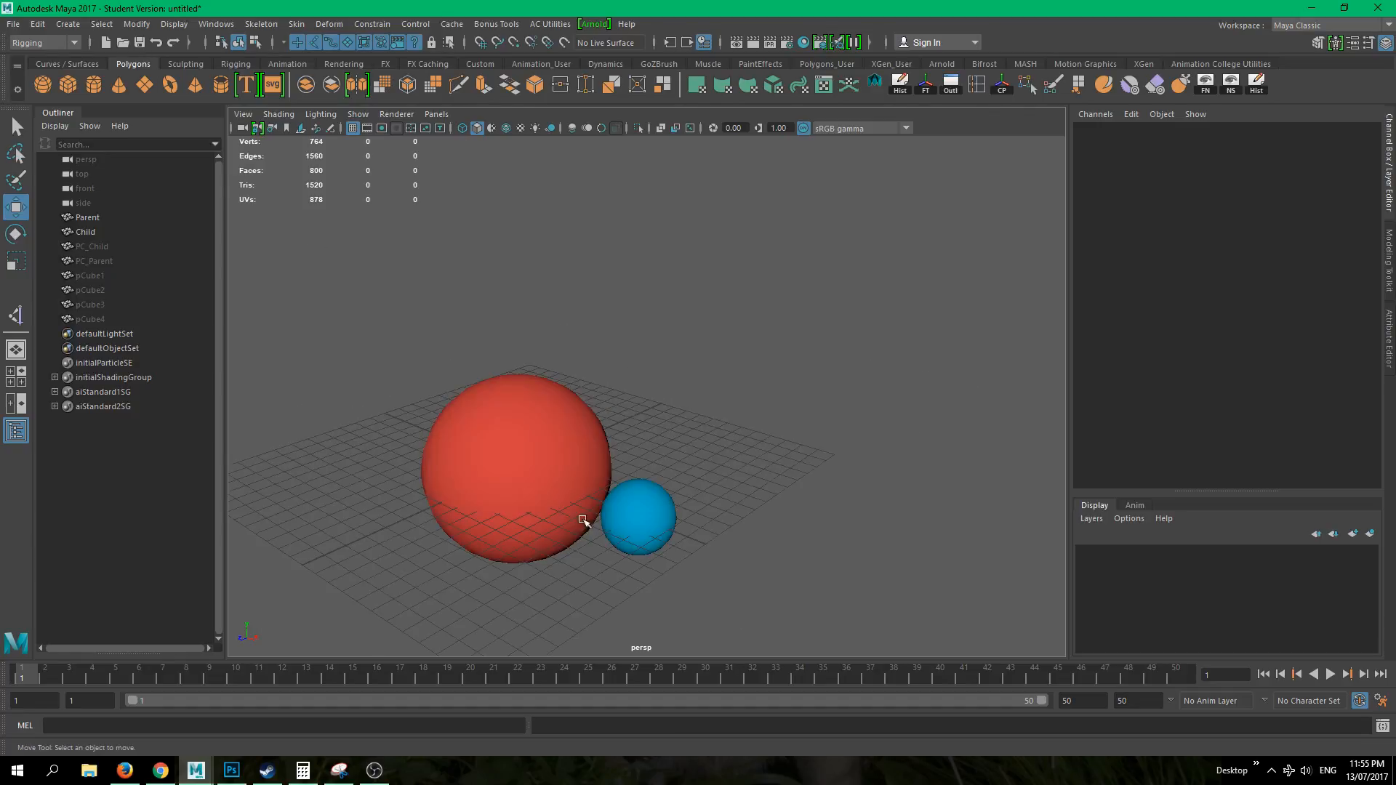
middle_click_drag(449, 540, 498, 448, "alt")
right_click_drag(498, 449, 585, 487, "alt")
left_click_drag(557, 558, 576, 411, "alt")
left_click(577, 411)
left_click_drag(578, 359, 358, 359)
key("ctrl+z")
- Test-move the unparented blue Child sphere in the viewport and undo the move
left_click(818, 347)
left_click_drag(793, 356, 870, 317)
key("ctrl+z")
- Select the blue Child sphere followed by the red Parent sphere in the viewport, and parent Child under Parent
left_click(872, 555)
left_click_drag(872, 555, 707, 390, "alt")
left_click(708, 390)
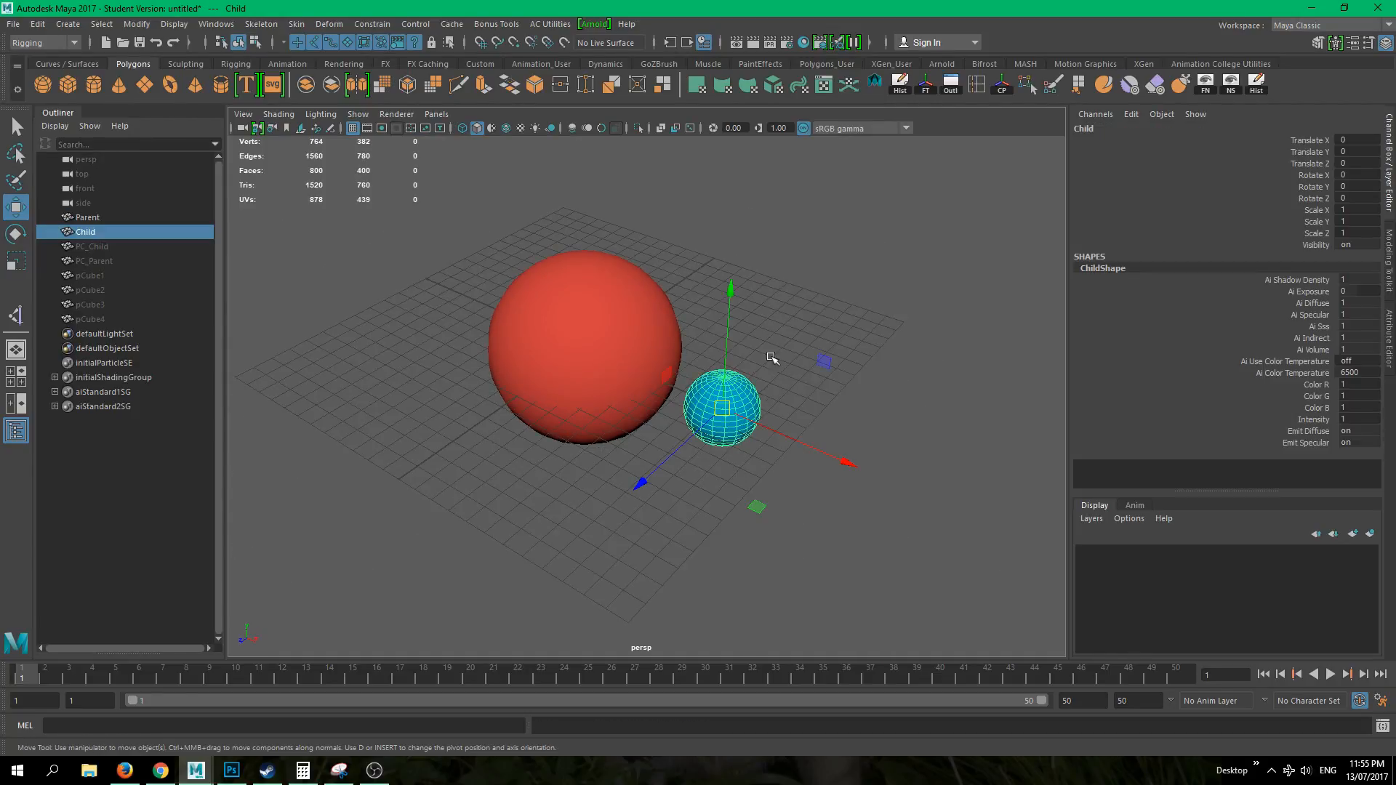
left_click(768, 491)
left_click(720, 427)
left_click(562, 312, "shift")
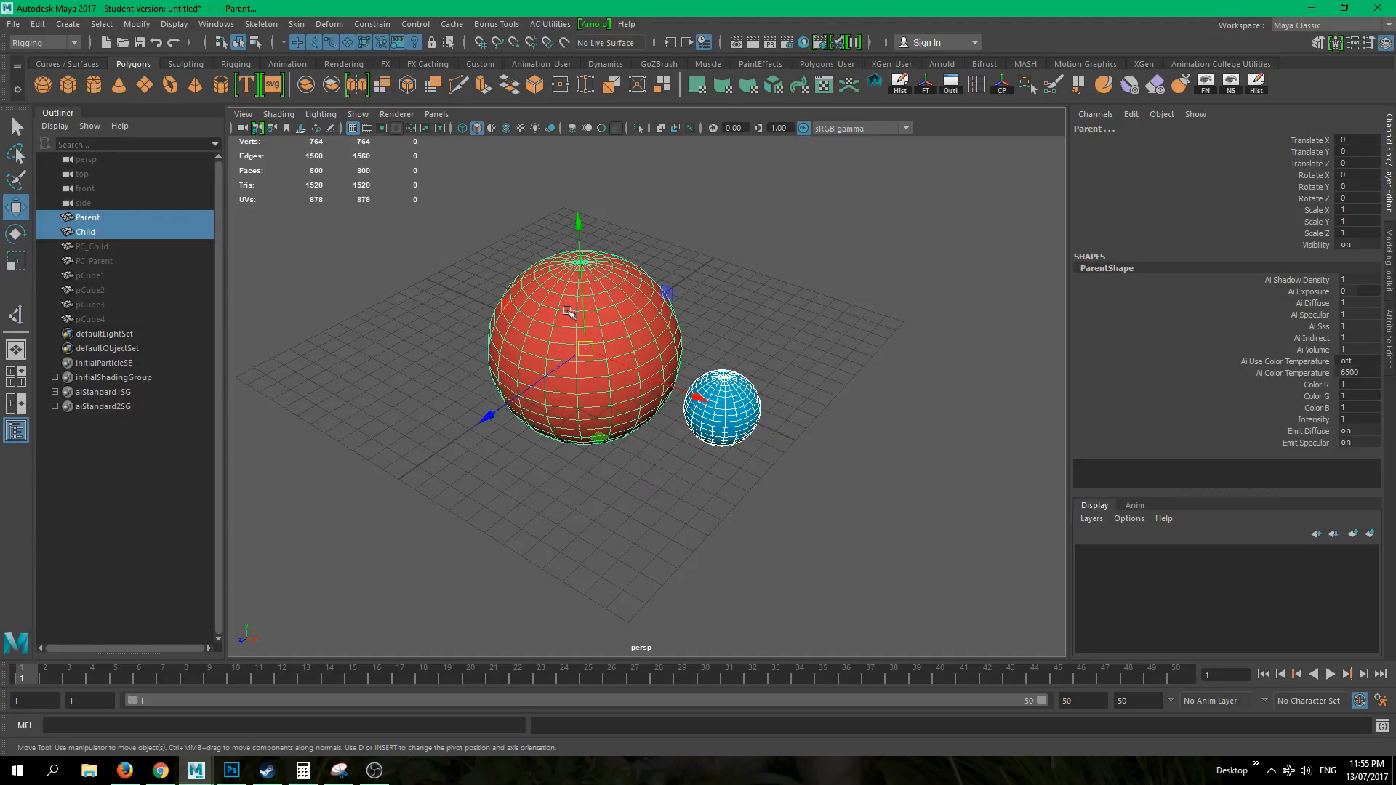
key("p")
left_click(504, 514)
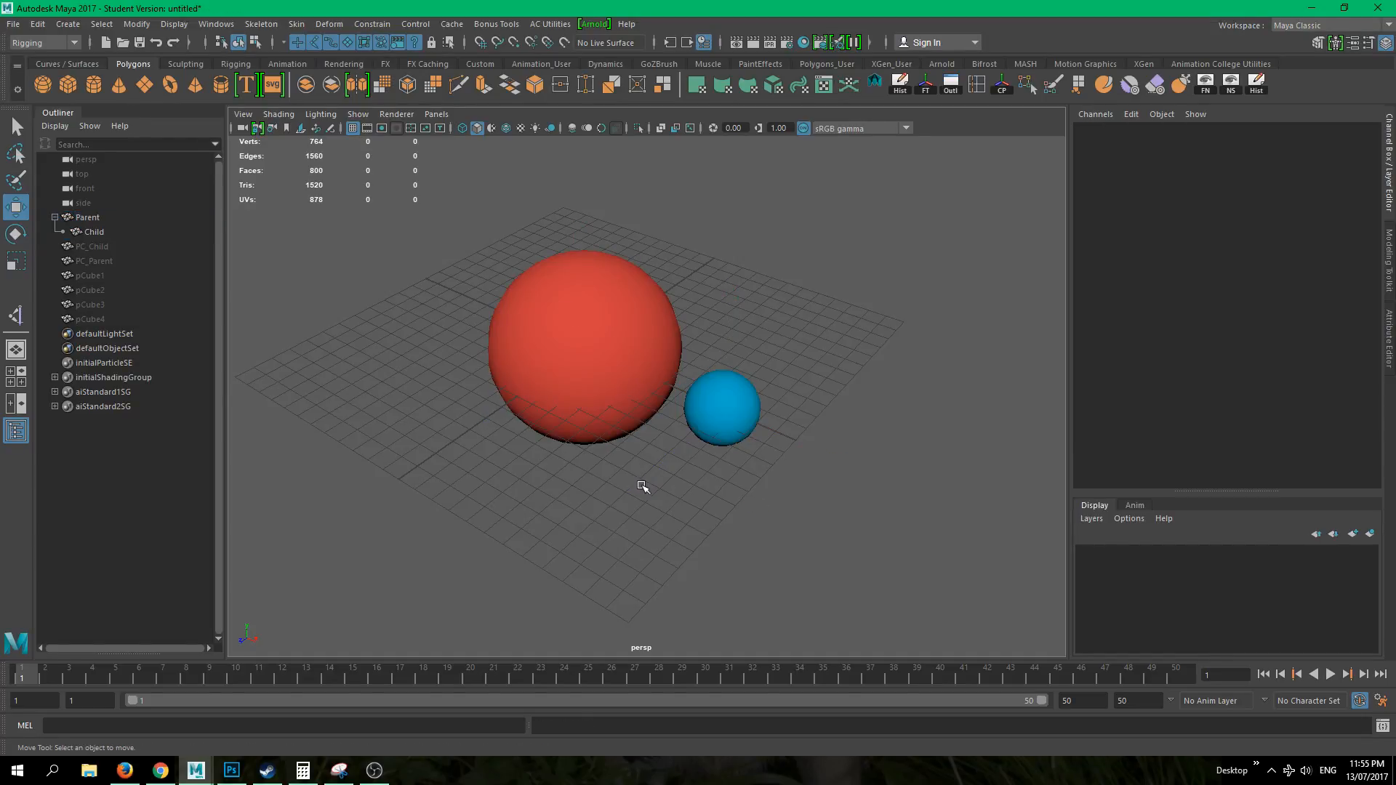
- Select the blue Child sphere in the viewport, unparent it from Parent and clear the selection
left_click_drag(615, 529, 536, 458, "alt")
right_click_drag(445, 398, 560, 421, "alt")
middle_click_drag(560, 421, 540, 496, "alt")
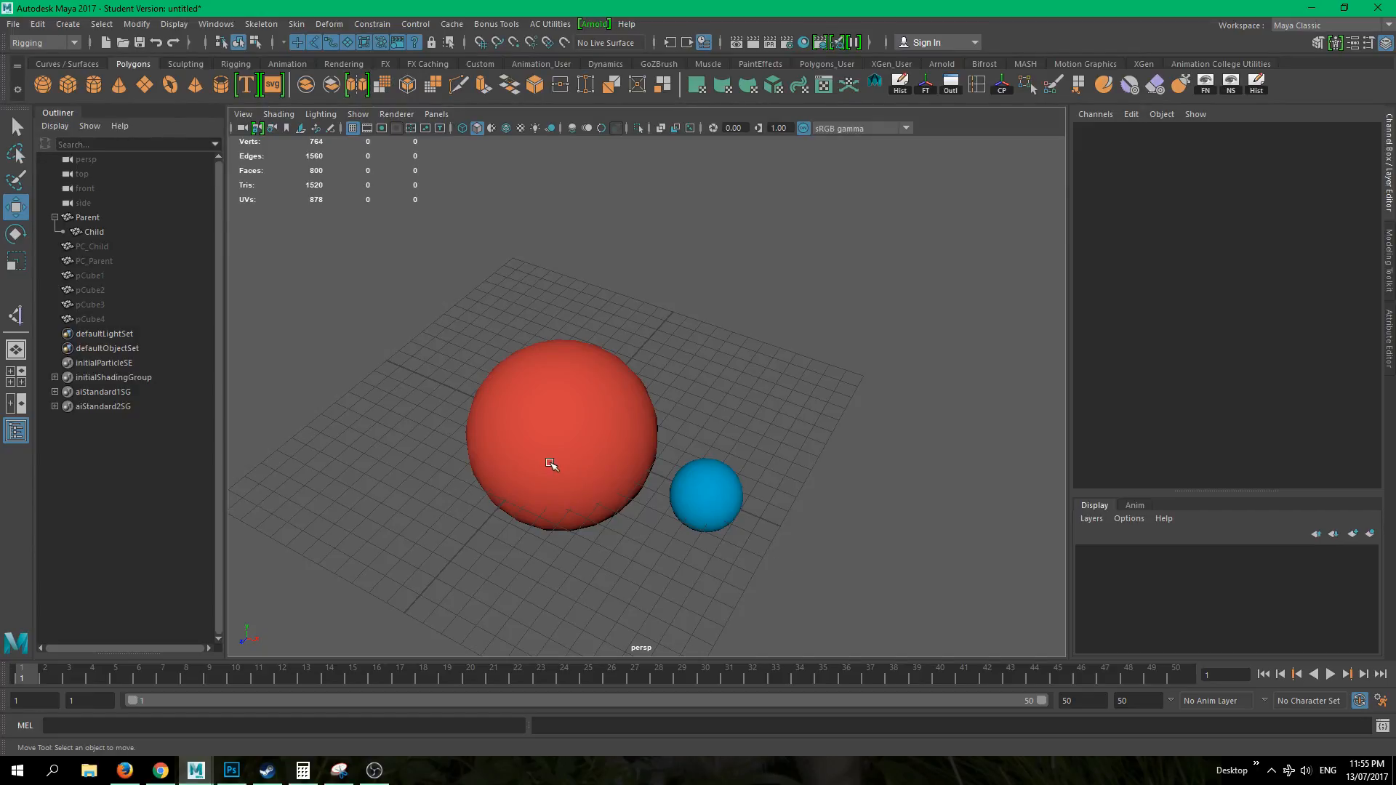
left_click(721, 486)
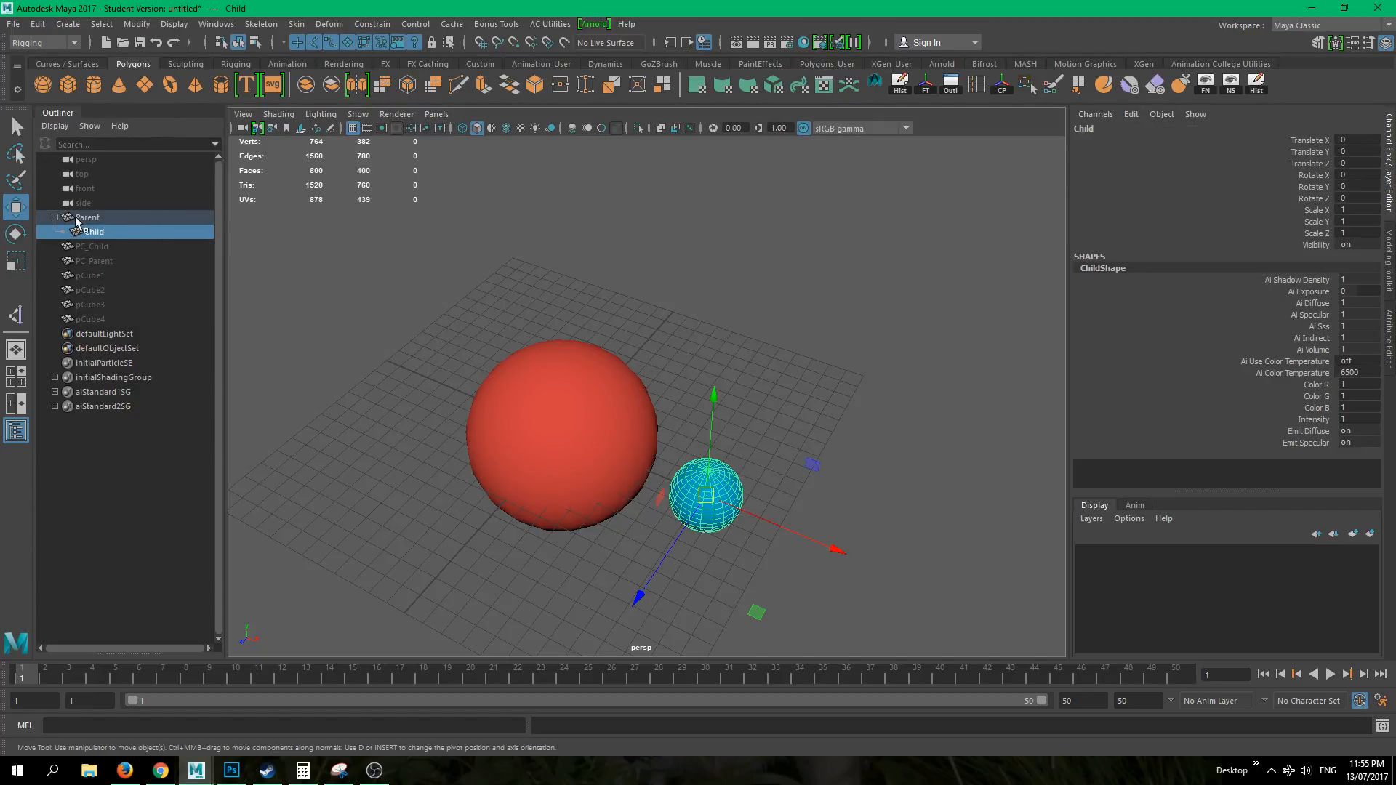
mouse_move(847, 549)
left_mouse_down("alt")
mouse_move(835, 536)
mouse_move(855, 542)
left_mouse_up("alt")
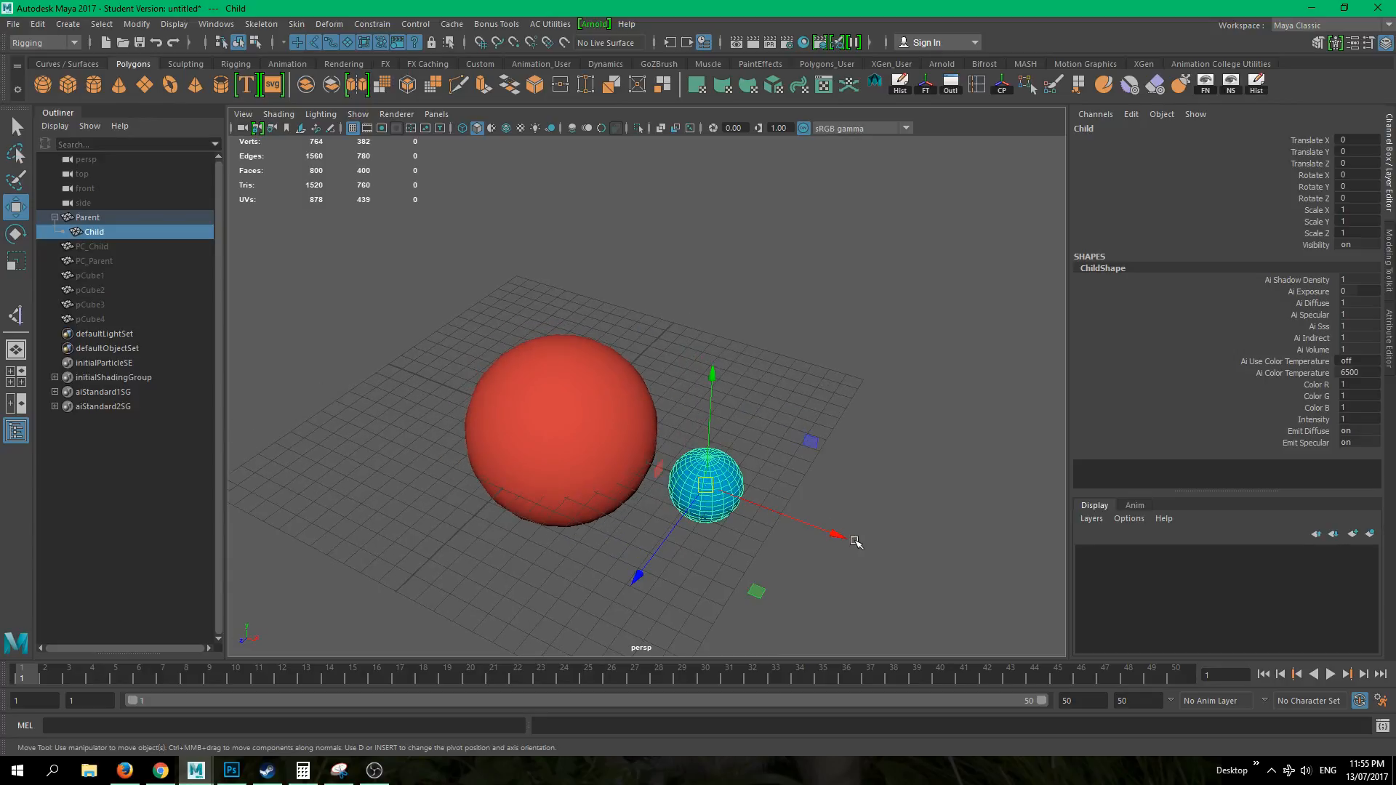
key("shift+p")
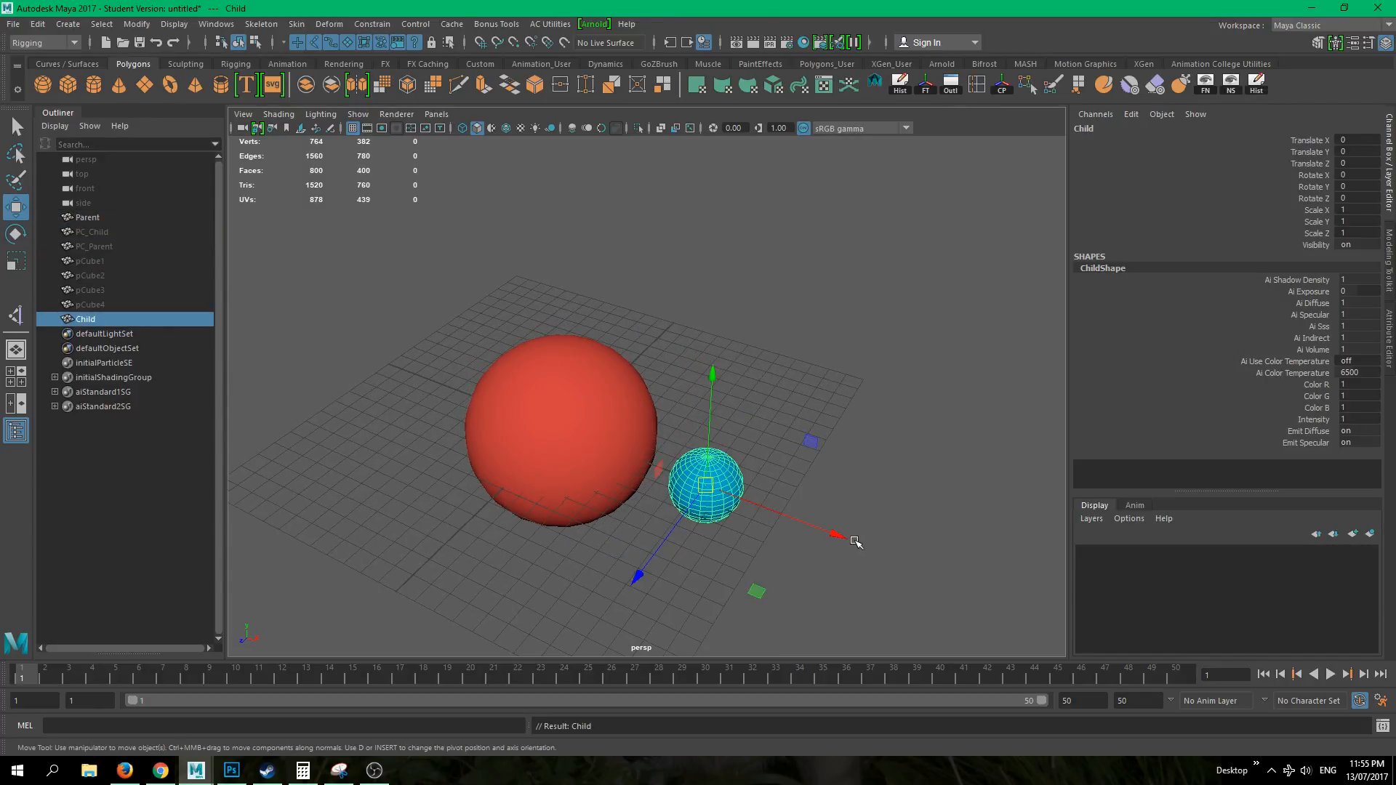
left_click(900, 471)
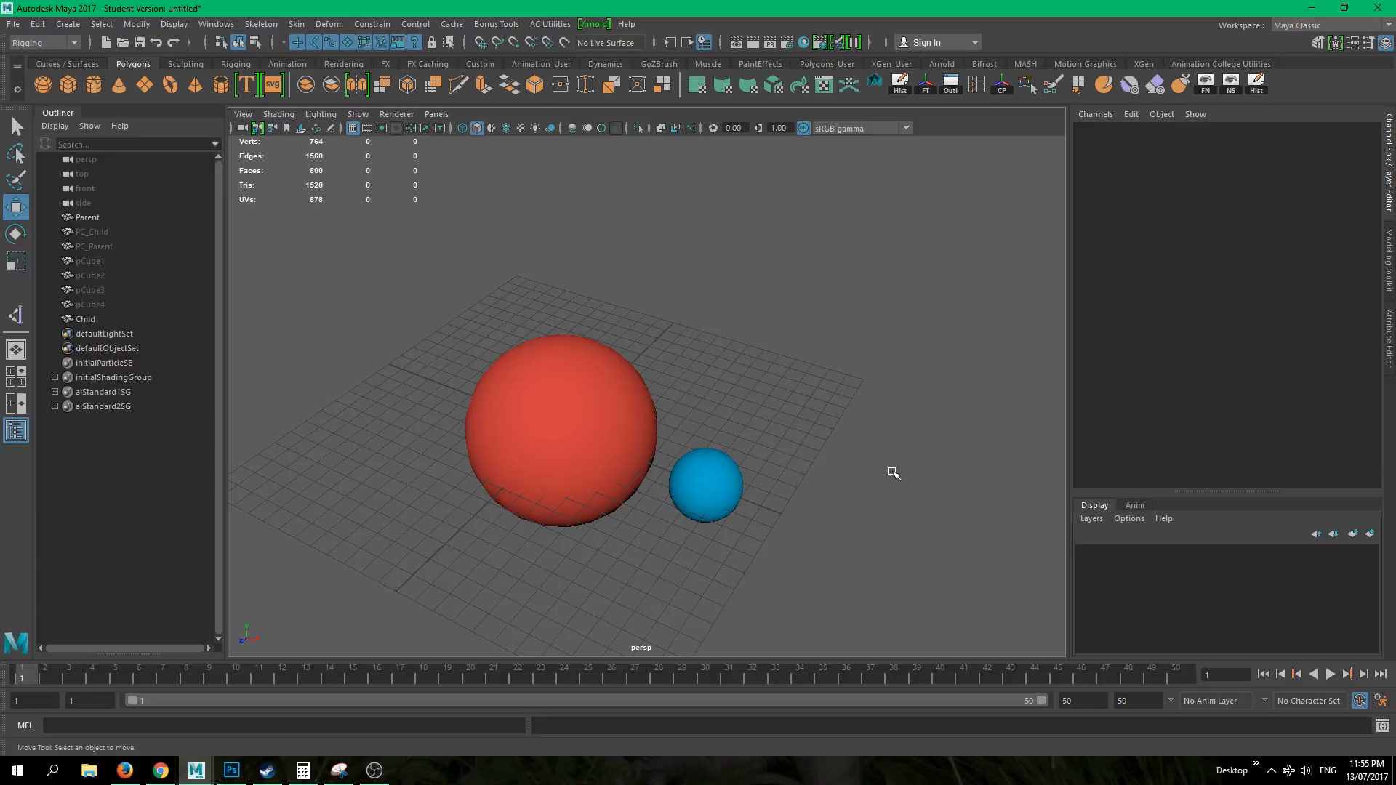
- Parent the blue Child sphere to the red Parent sphere again, selecting Parent last, and clear the selection
mouse_move(810, 564)
left_mouse_down("alt")
mouse_move(810, 539)
mouse_move(804, 561)
mouse_move(820, 556)
mouse_move(789, 551)
left_mouse_up("alt")
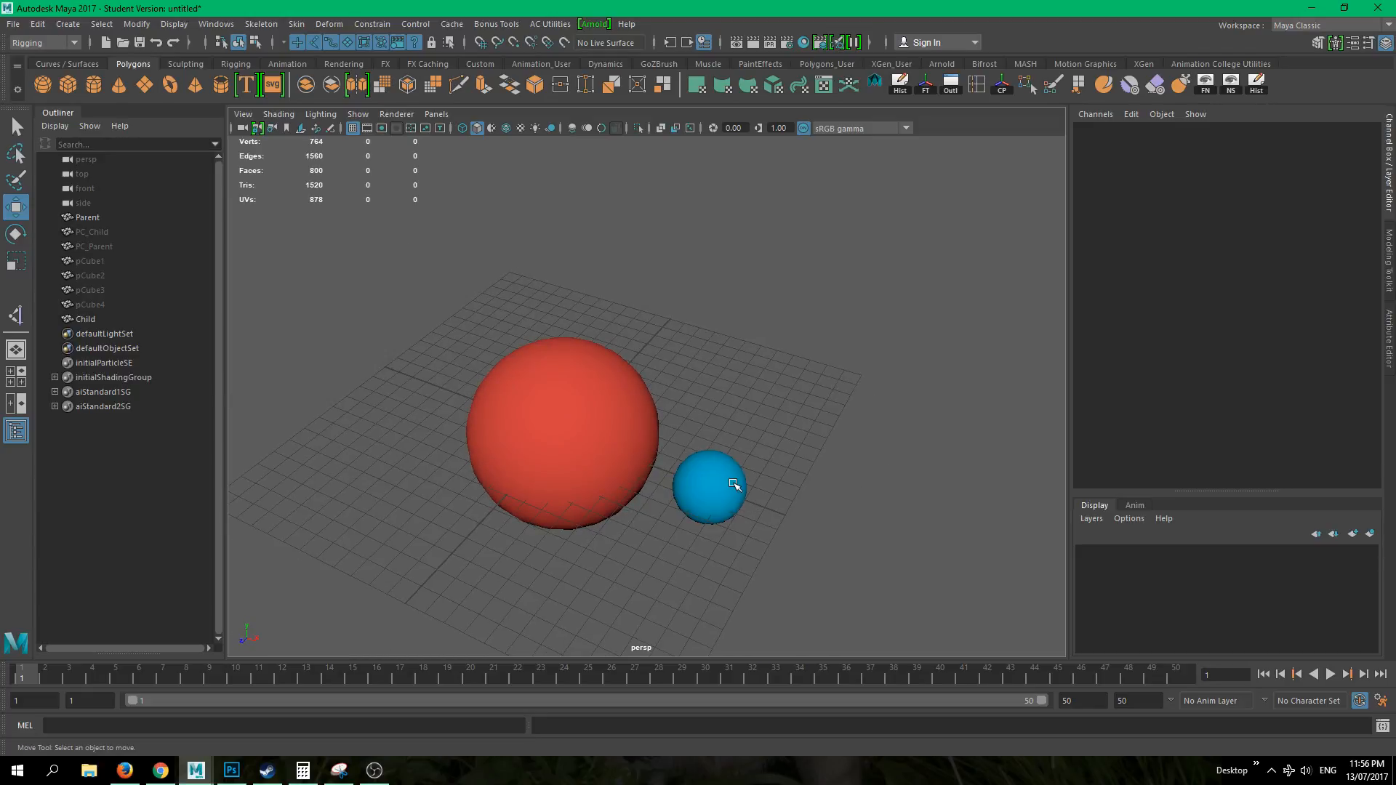
left_click(729, 487)
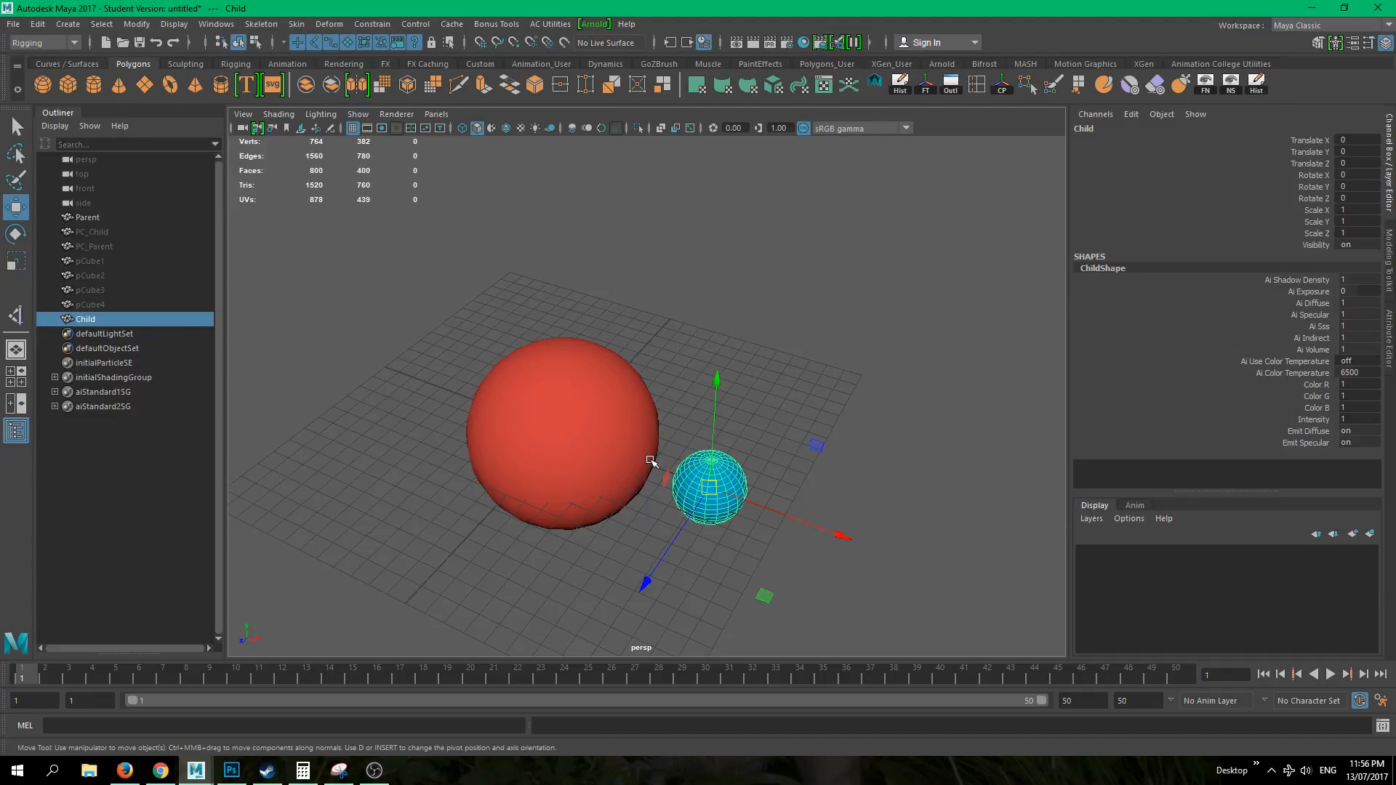
left_click(555, 422, "shift")
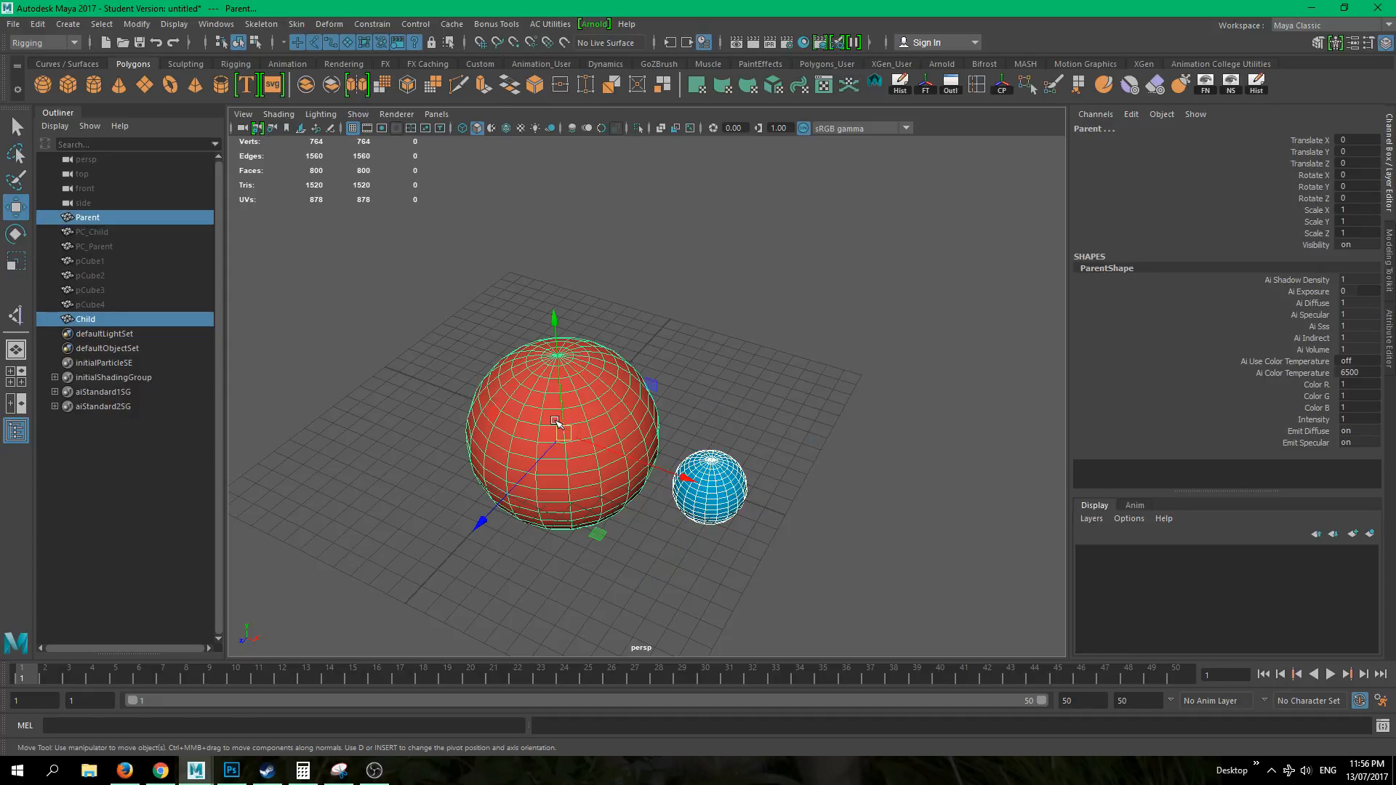
key("p")
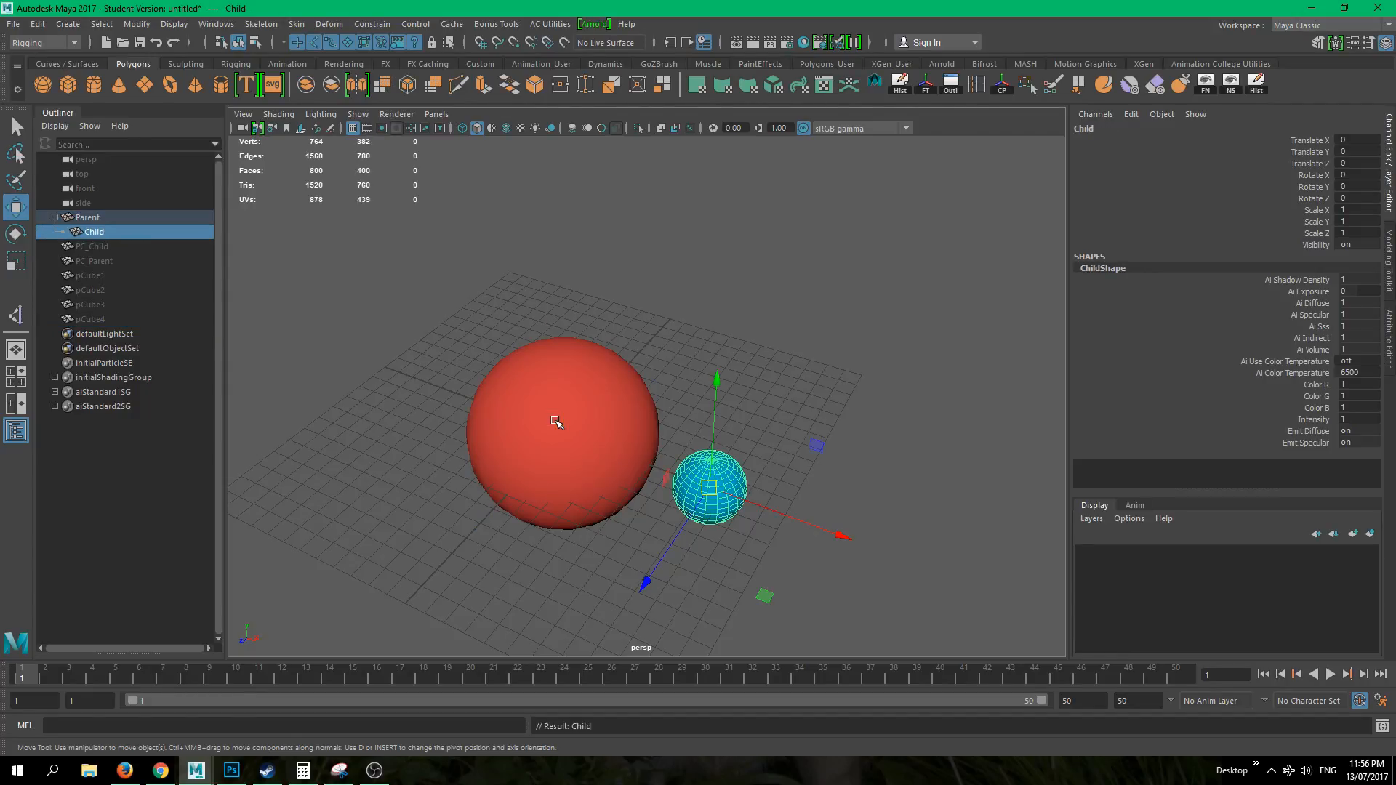
left_click(776, 311)
- Test-move the parented Child sphere on its own, undo the move and deselect it
left_click_drag(730, 320, 655, 284, "alt")
left_click(716, 412)
left_click_drag(753, 423, 832, 314)
key("ctrl+z")
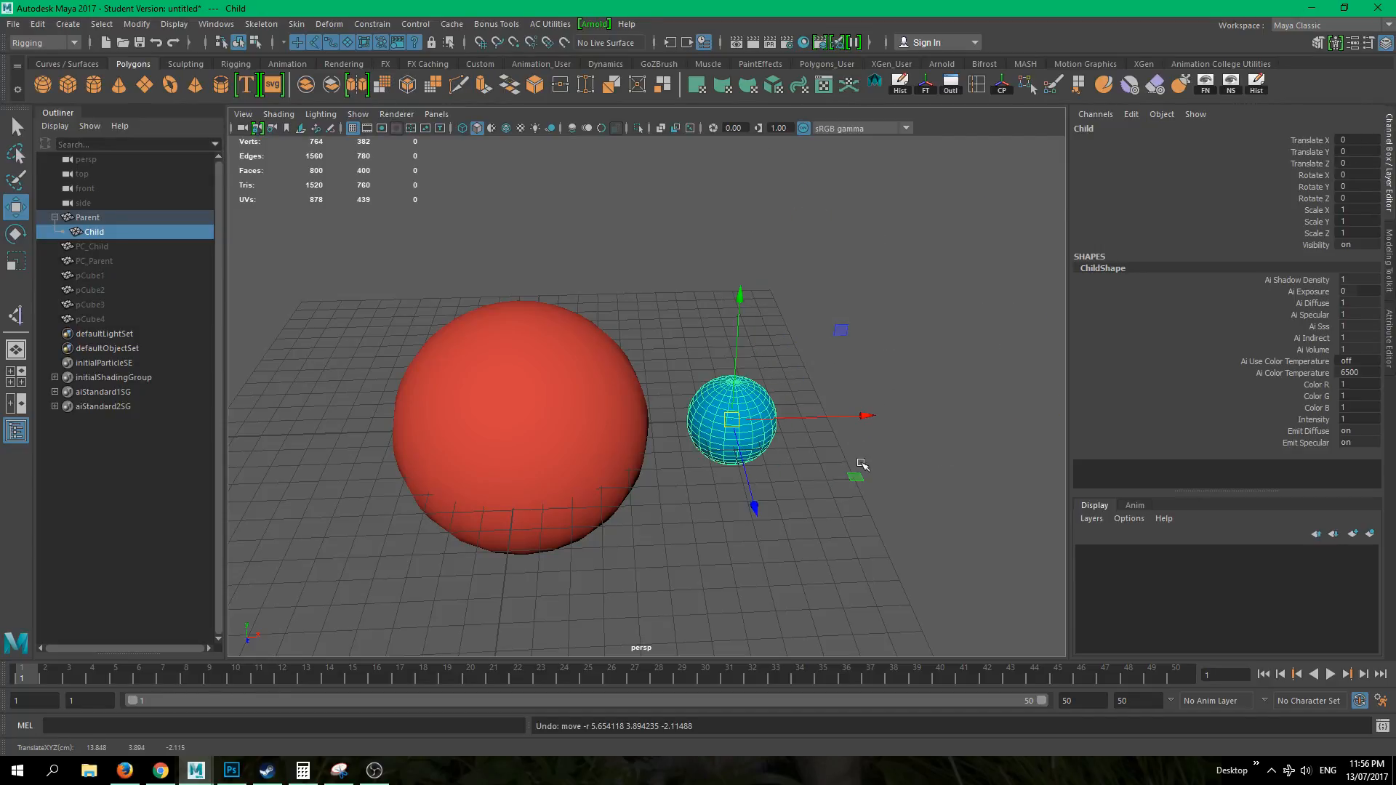
left_click(853, 541)
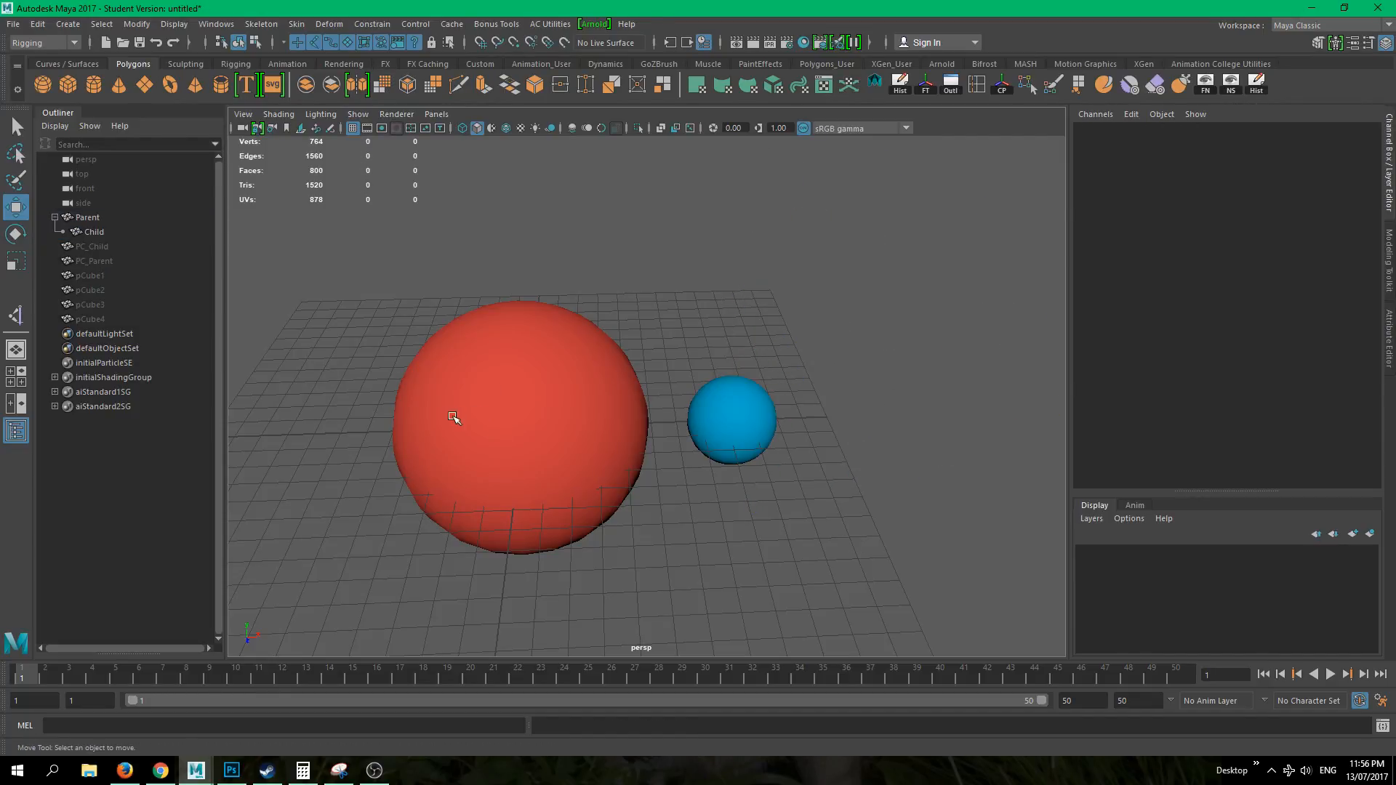
- Compare the selections of Parent and Child, test-move the Parent sphere with its nested Child, and undo the movement
left_click(521, 409)
left_click_drag(561, 445, 459, 440, "alt")
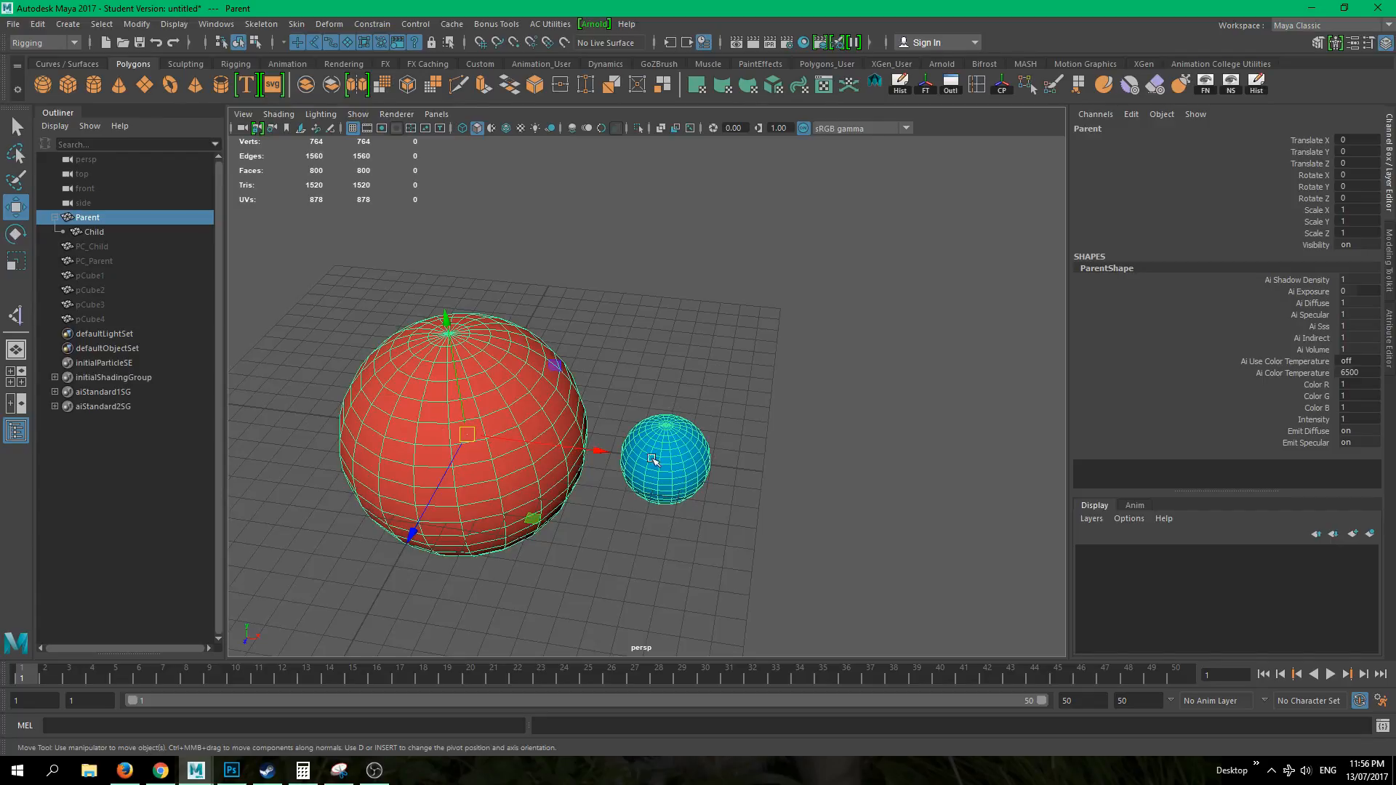
middle_click_drag(469, 434, 533, 409, "alt")
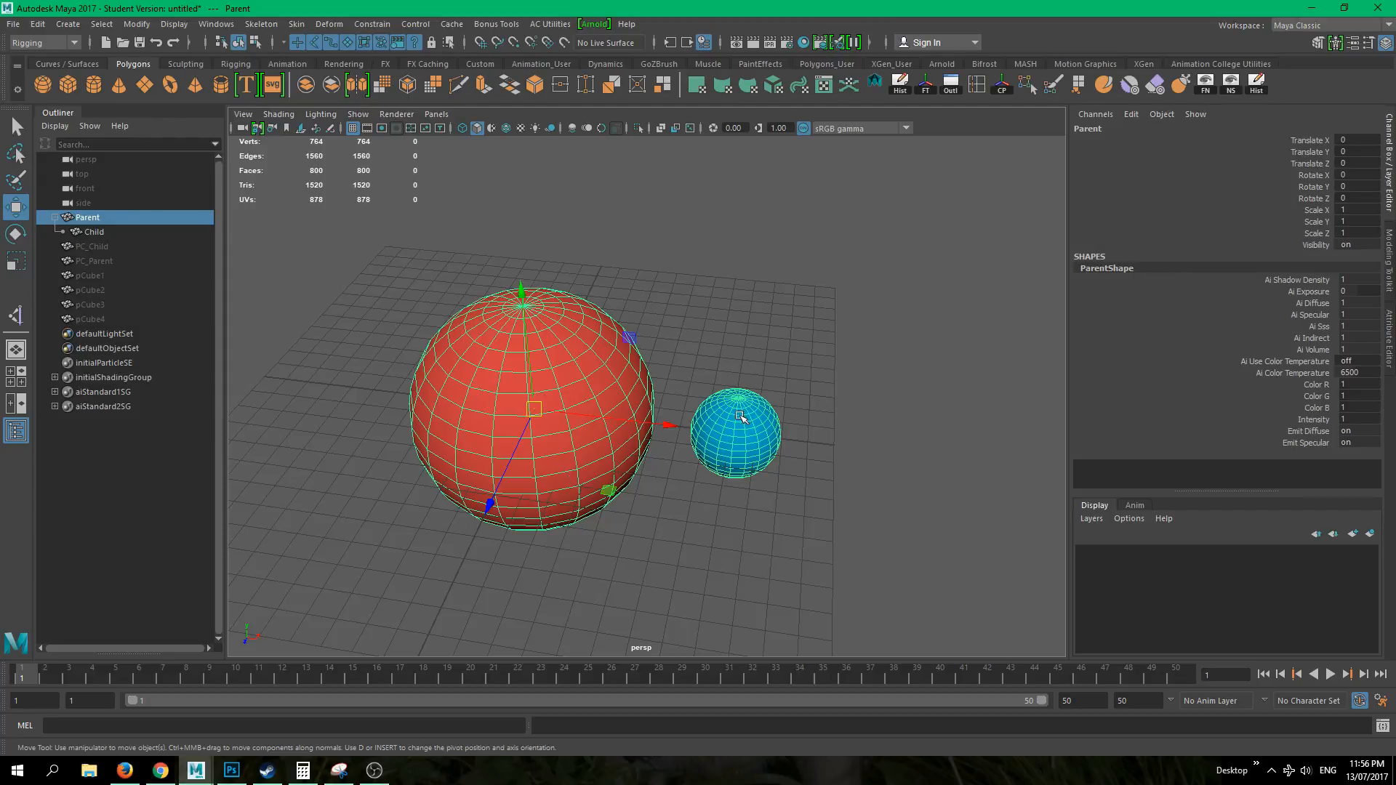
left_click(739, 418)
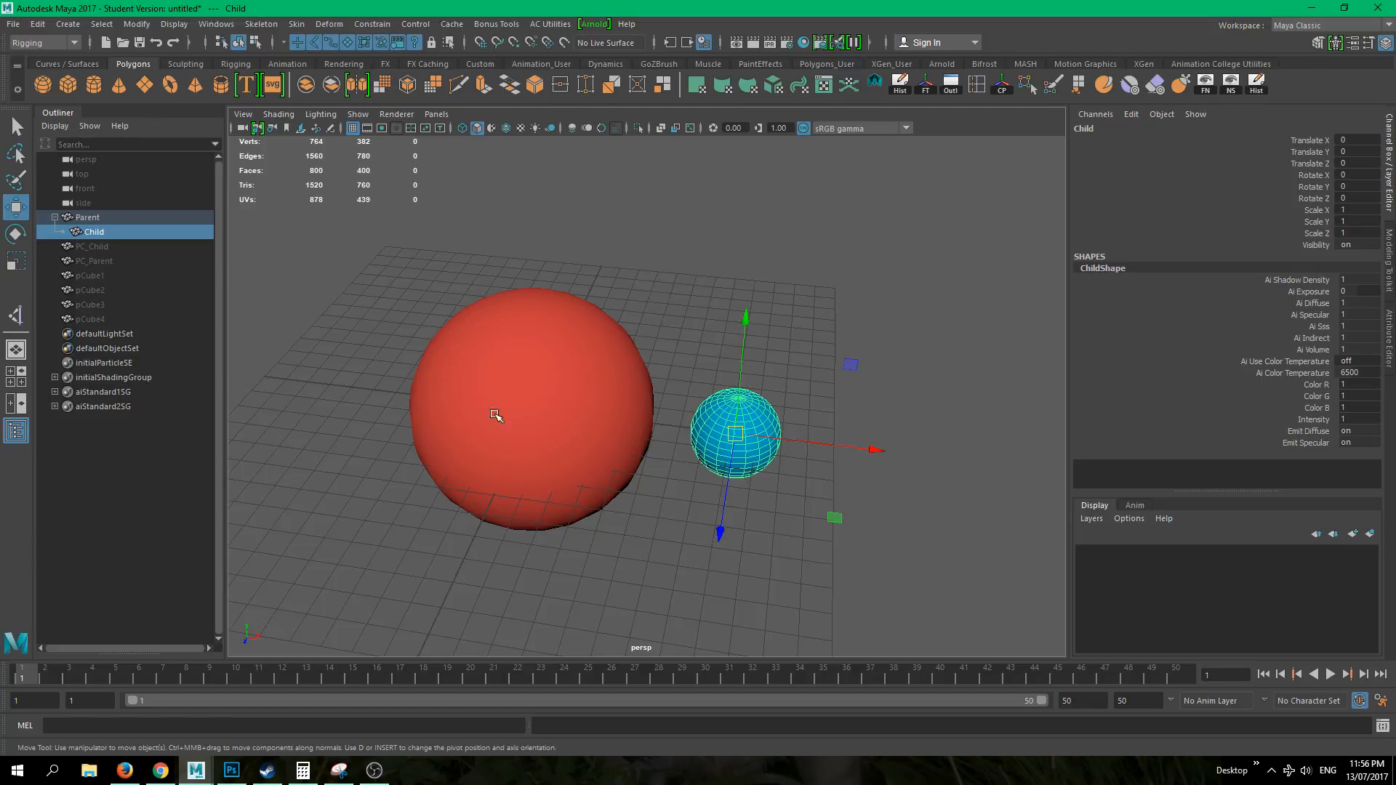
left_click(520, 415)
left_click_drag(535, 406, 492, 302)
key("ctrl+z")
key("ctrl+z")
key("ctrl+z")
key("ctrl+z")
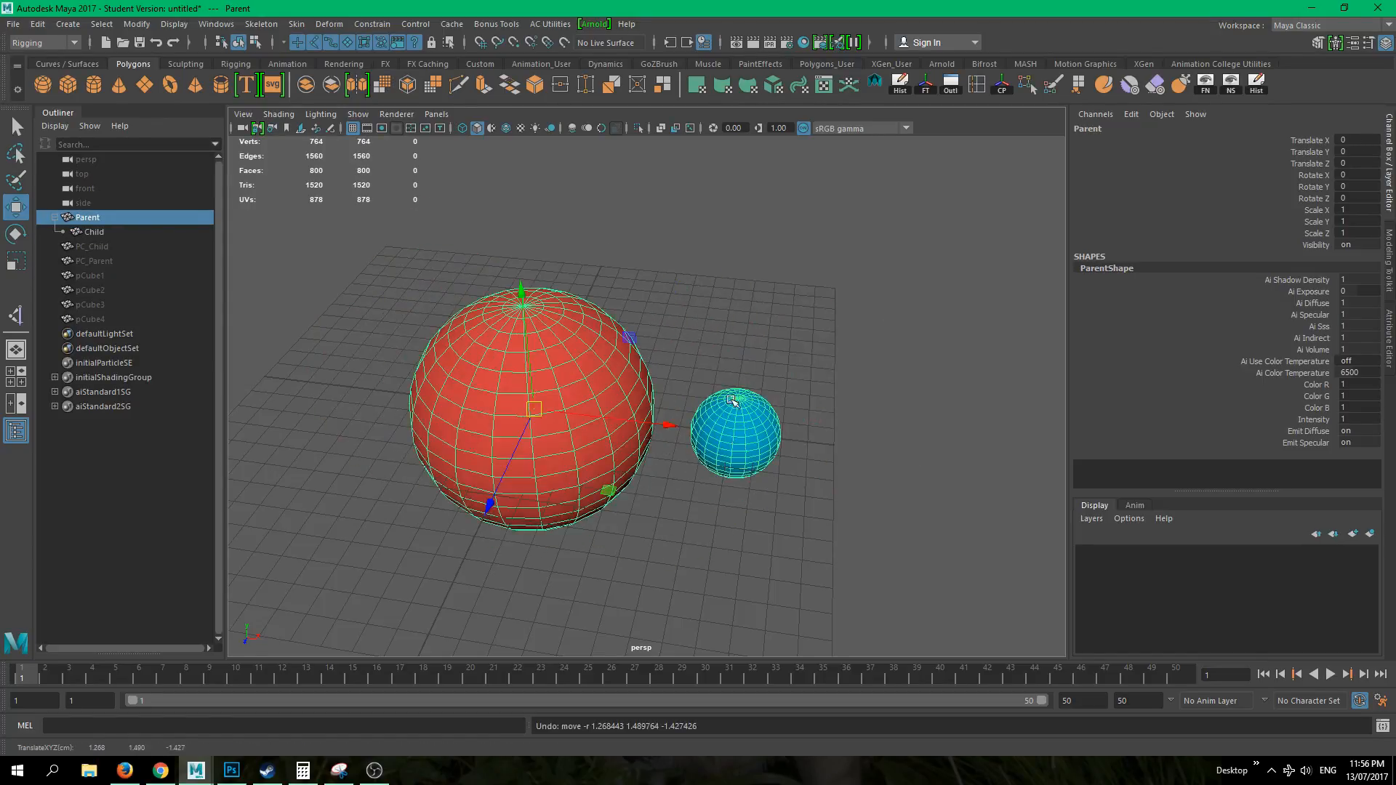
- Rotate the Parent sphere about 39.5° around Z together with its nested Child, and reselect Parent
right_click_drag(813, 481, 852, 511, "alt")
middle_click_drag(709, 492, 775, 488, "alt")
key("e")
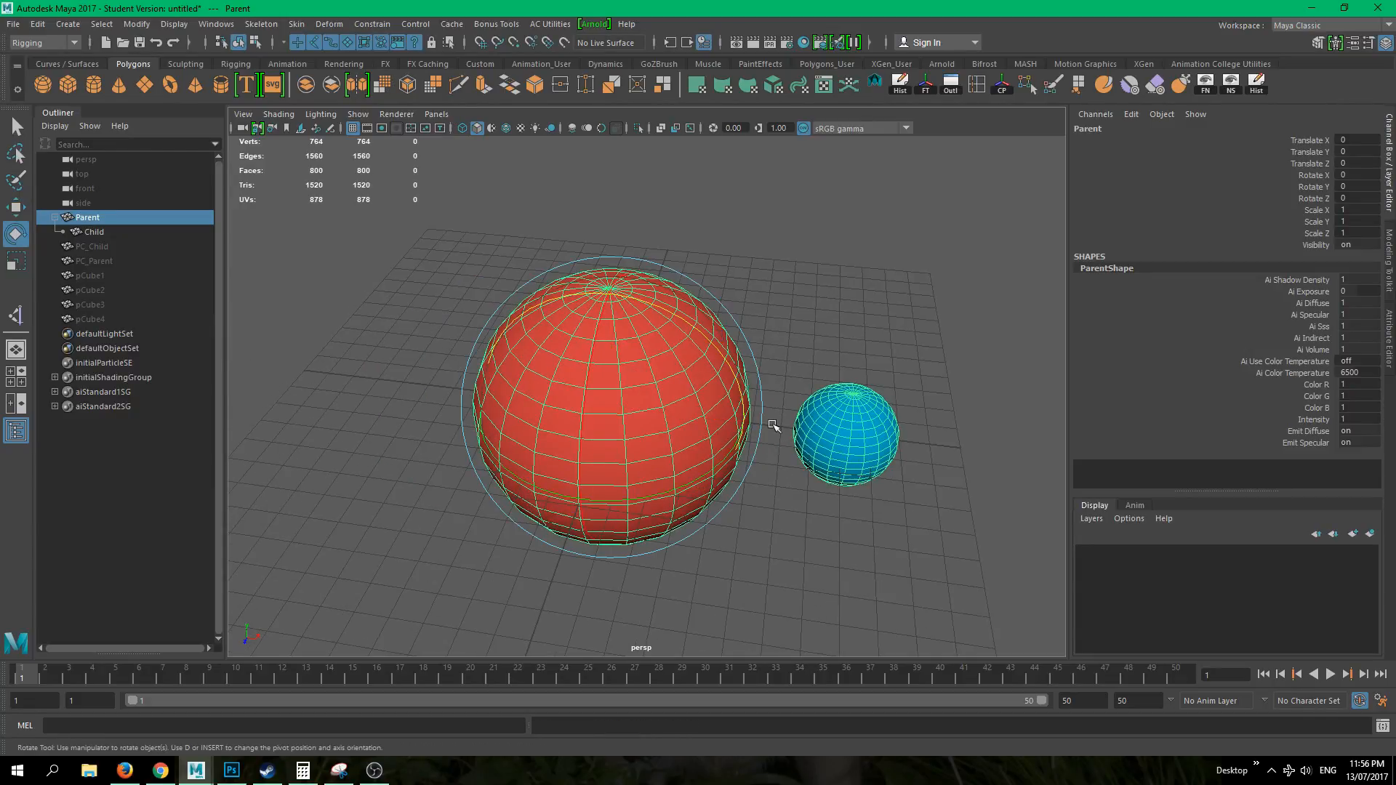
left_click_drag(723, 359, 713, 339)
left_click_drag(643, 284, 720, 407)
left_click(874, 545)
left_click(619, 431)
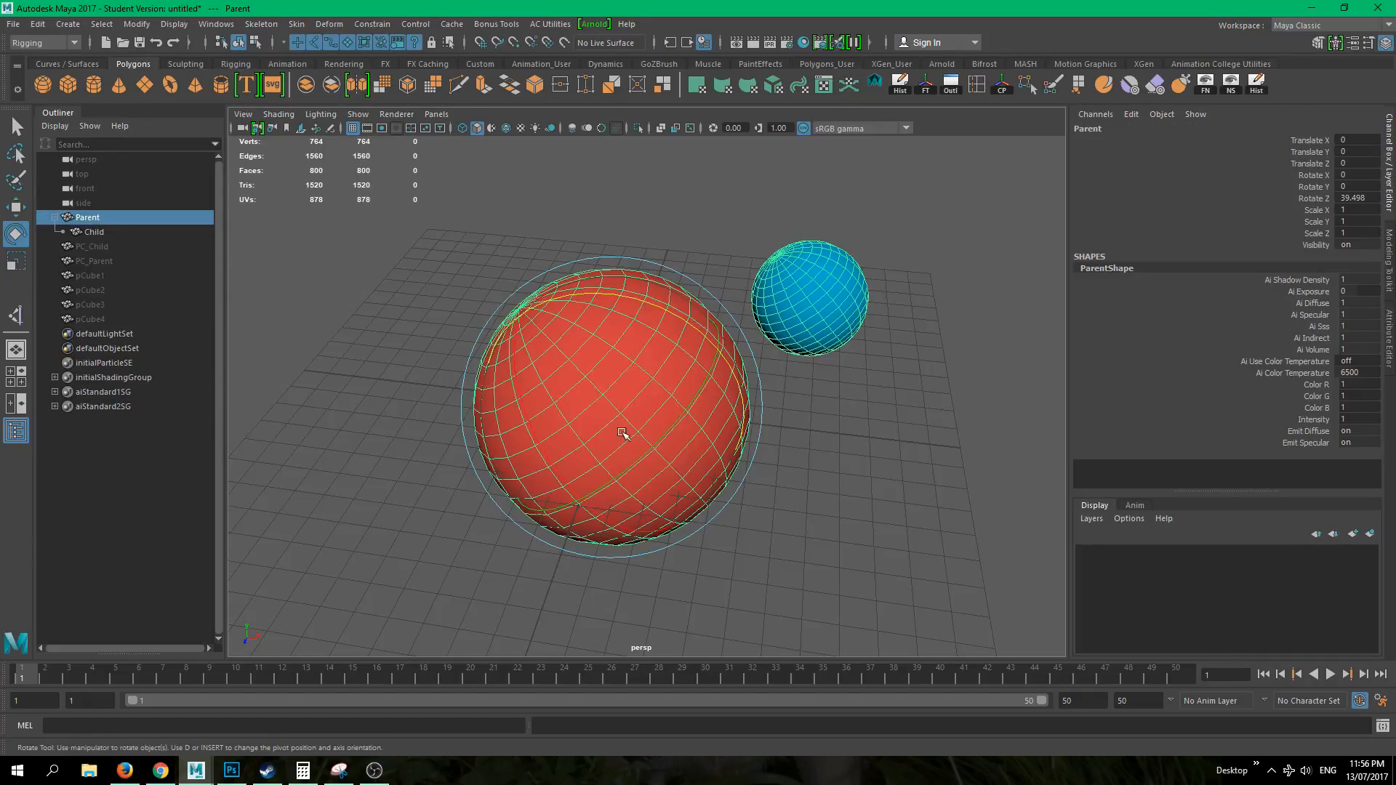
- Compare the transform values of the nested Child sphere with those of the rotated Parent sphere by selecting each in turn
left_click(865, 487)
left_click(813, 352)
middle_click_drag(908, 458, 788, 477, "alt")
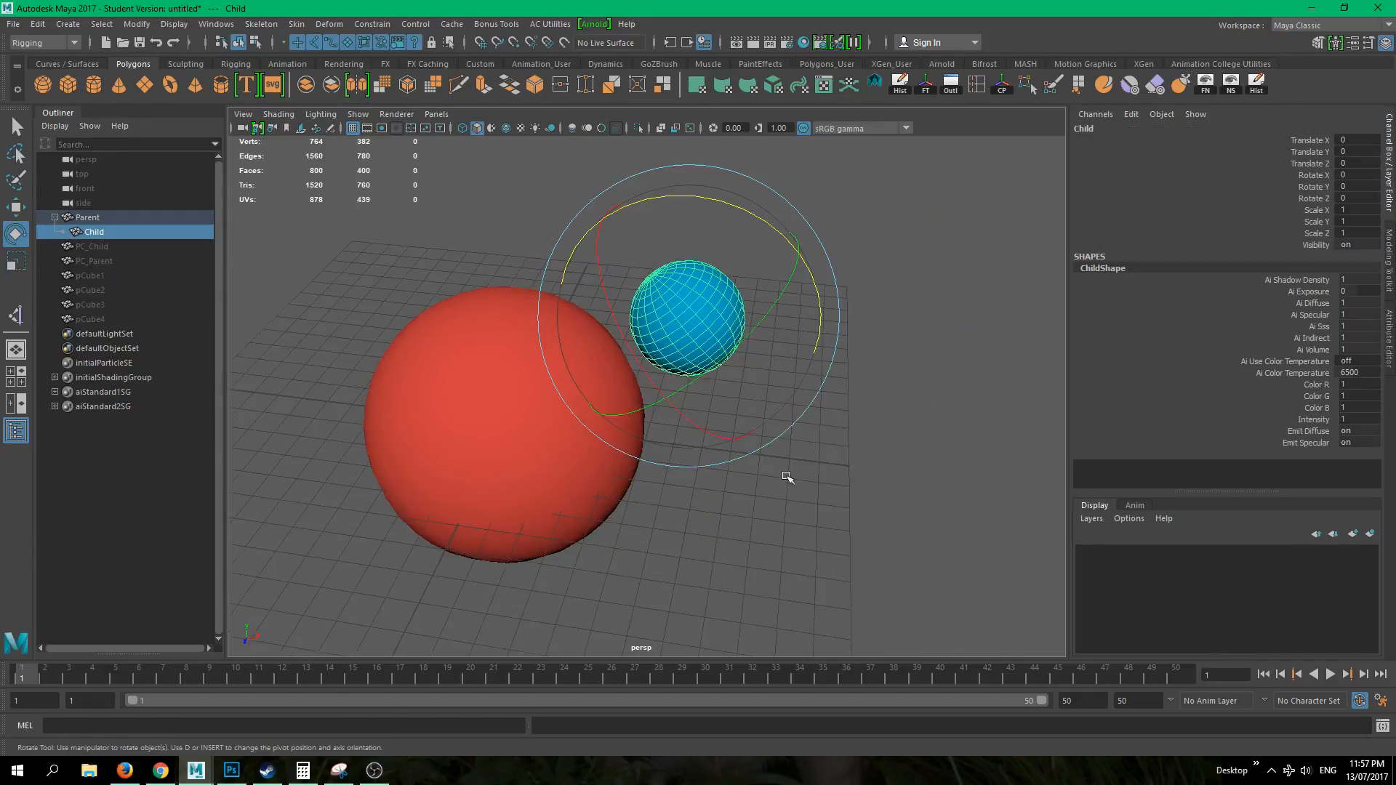
middle_click_drag(734, 300, 809, 314, "alt")
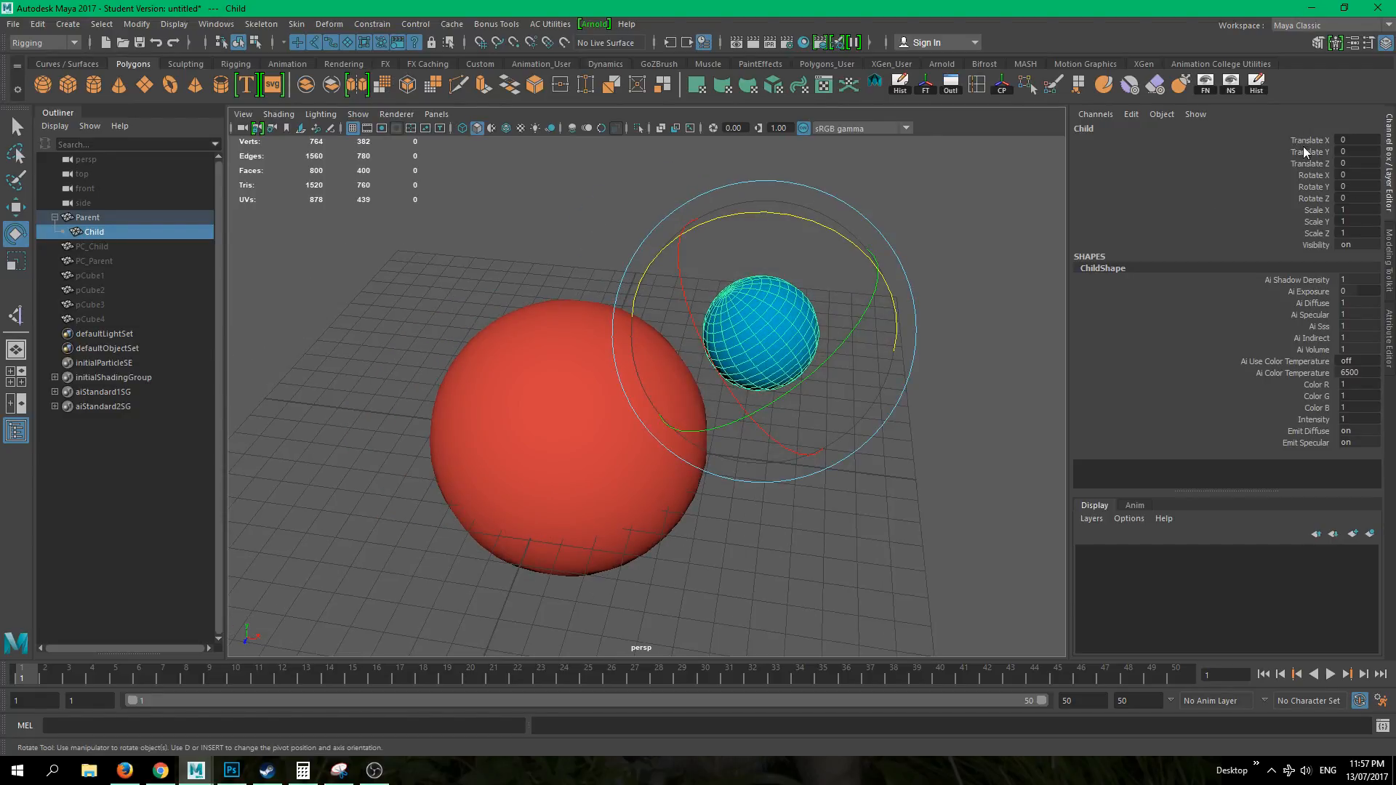
left_click(810, 543)
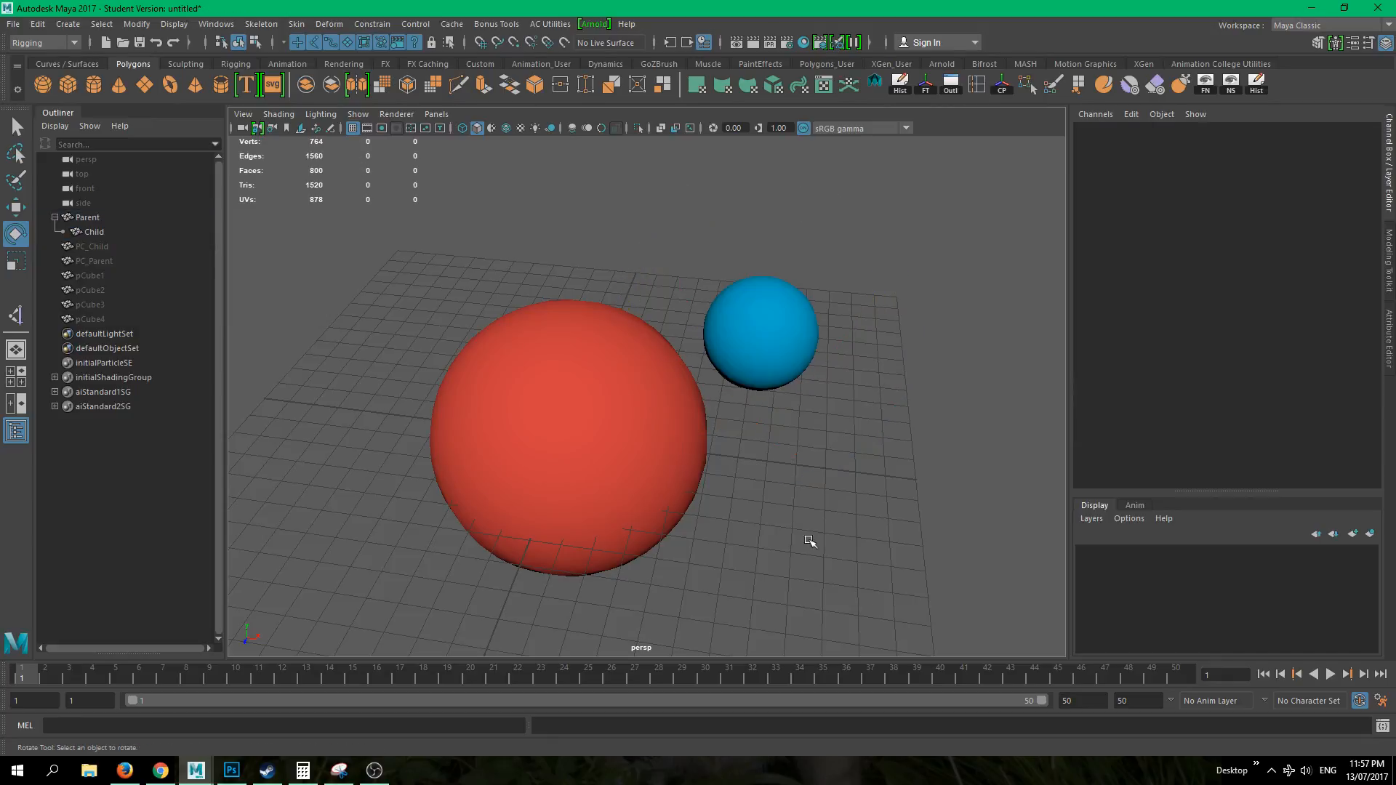
left_click(777, 320)
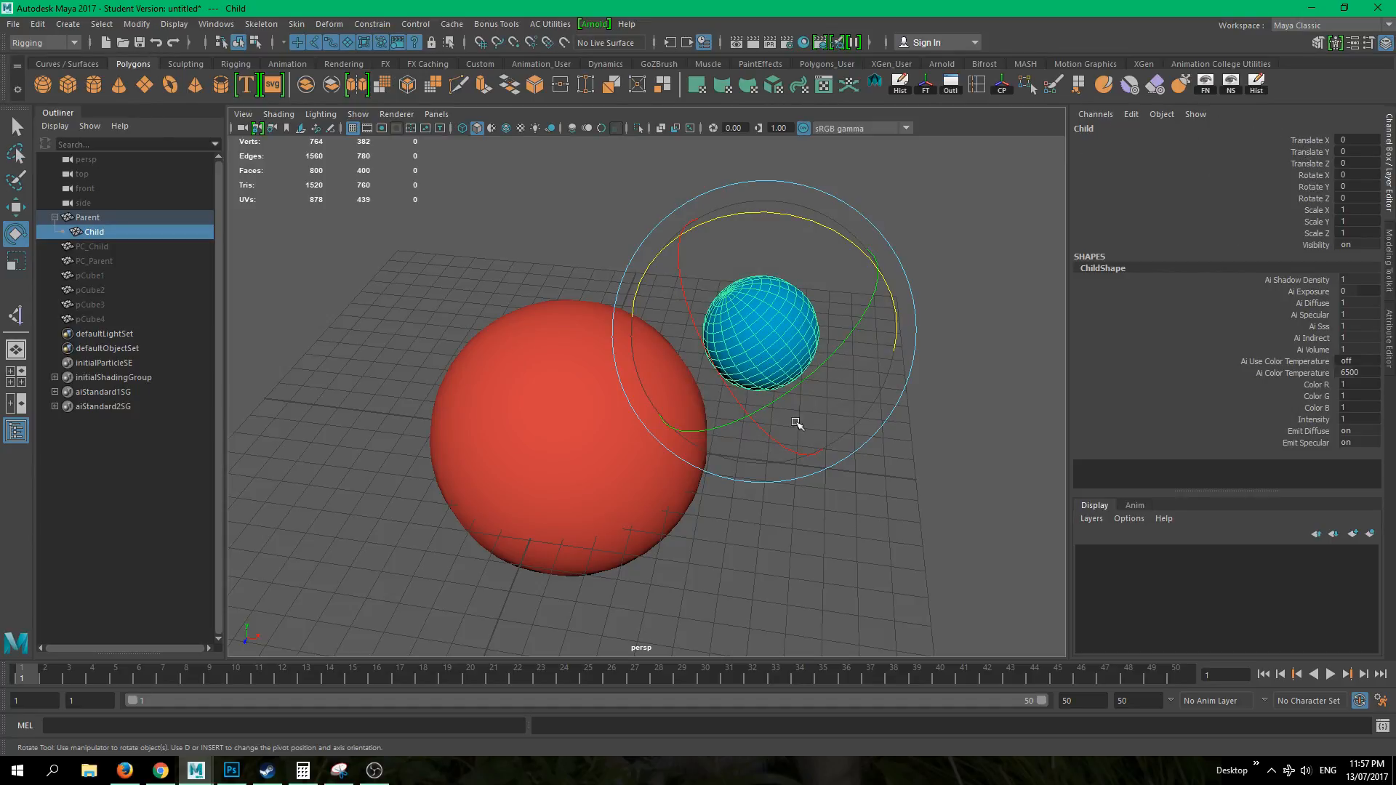
left_click(863, 528)
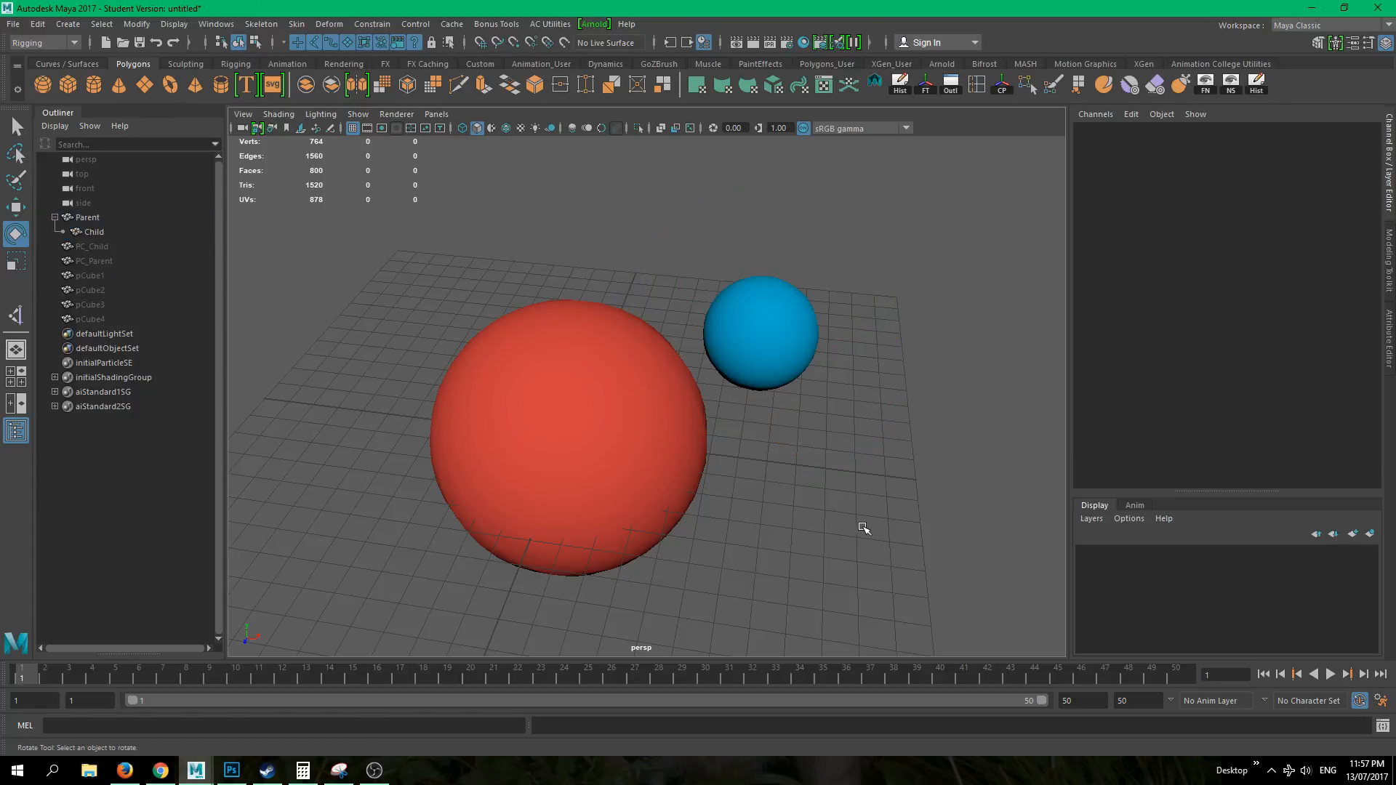
left_click(772, 326)
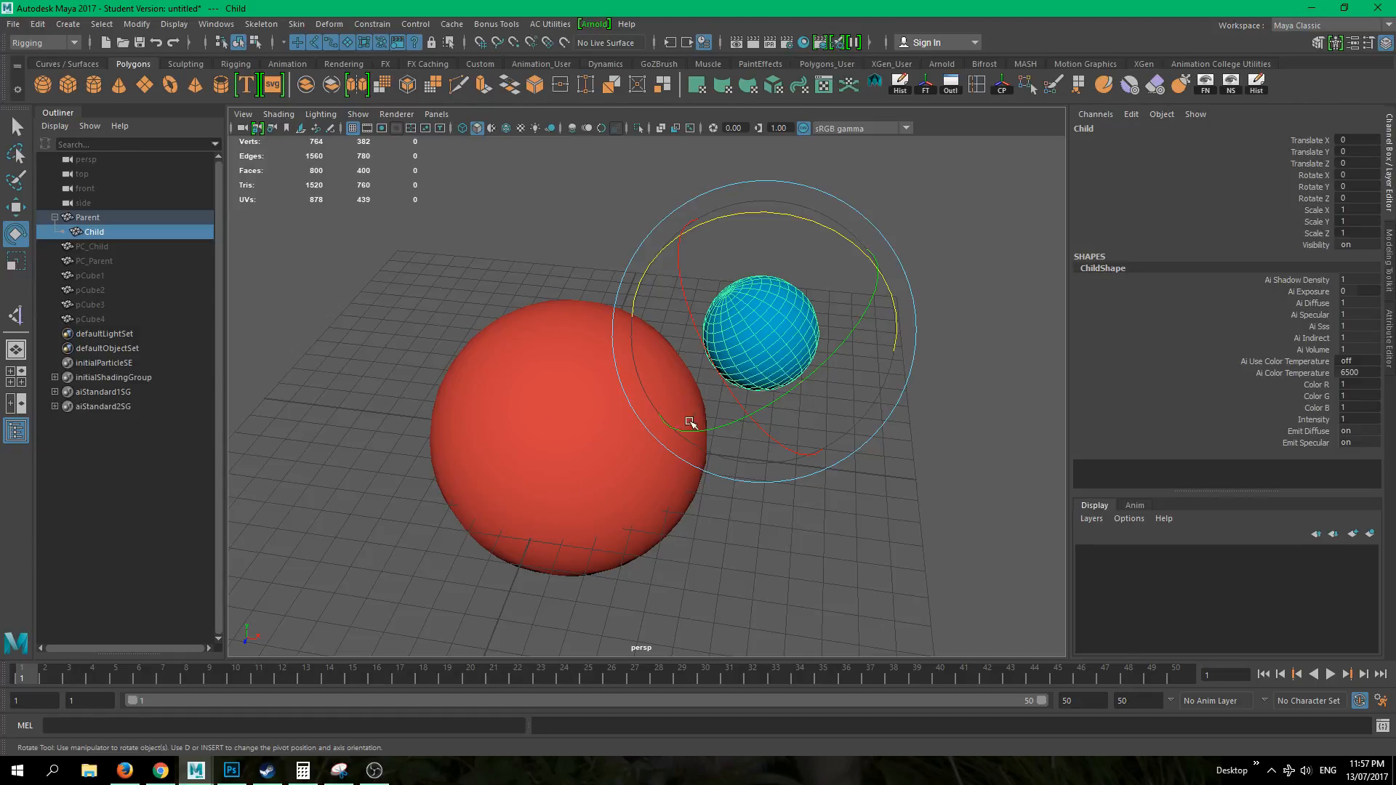
left_click(788, 587)
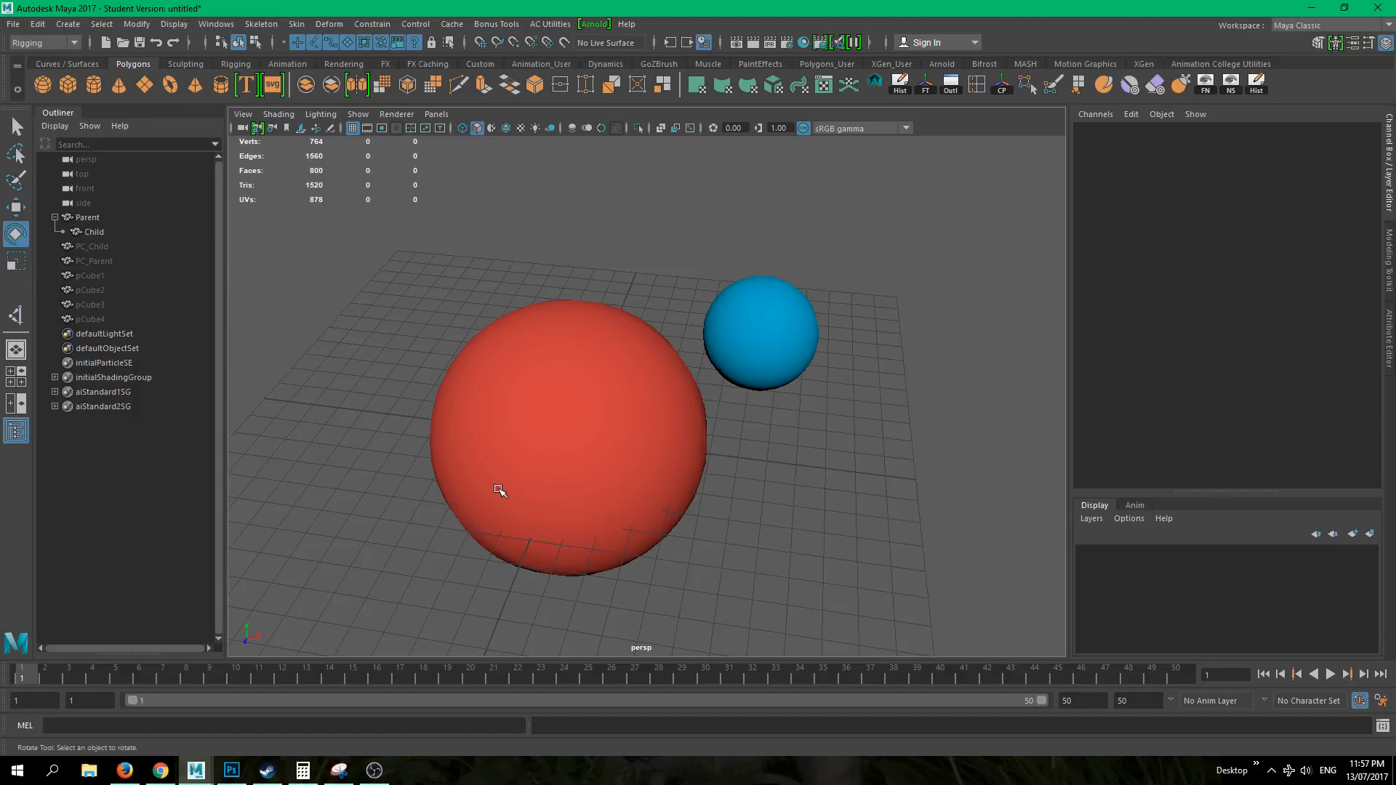
left_click(564, 423)
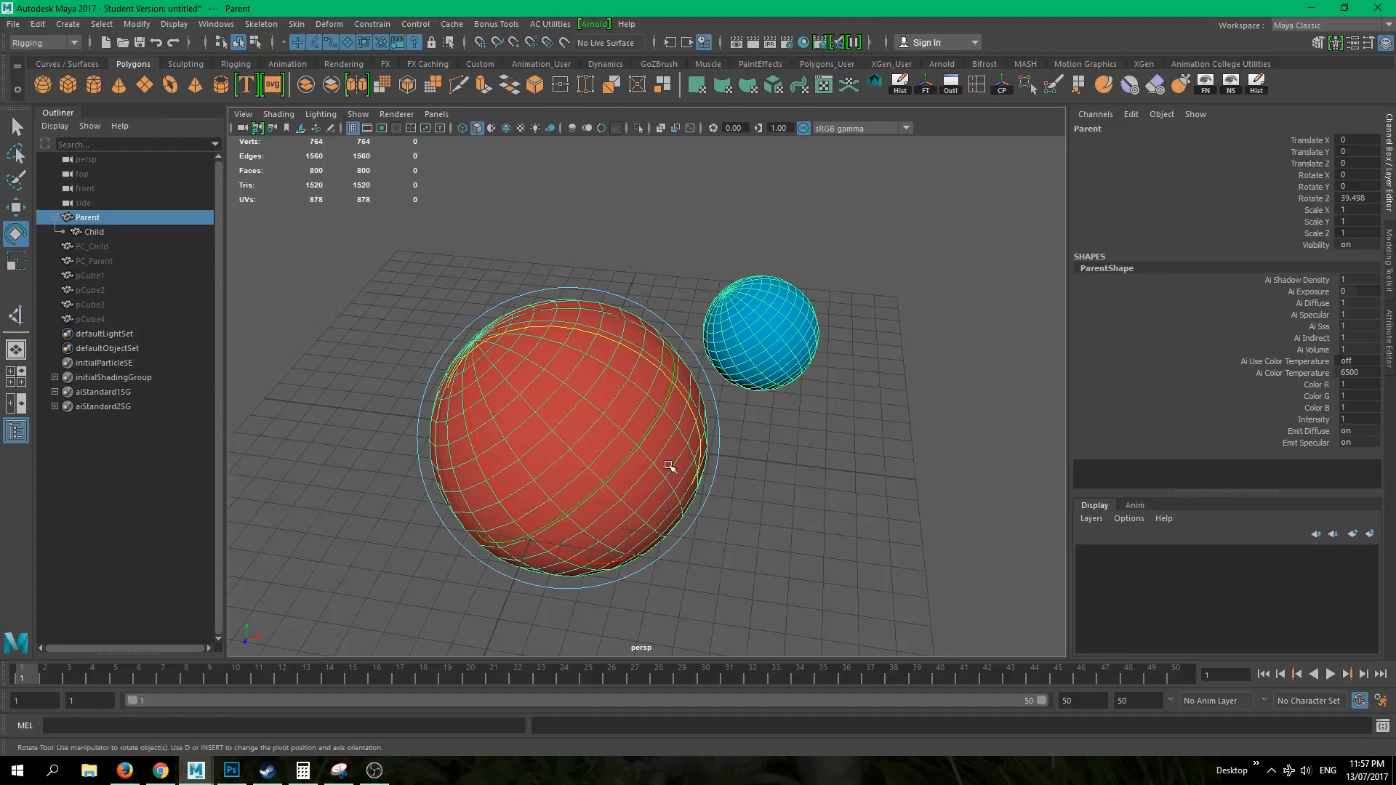
left_click(764, 298)
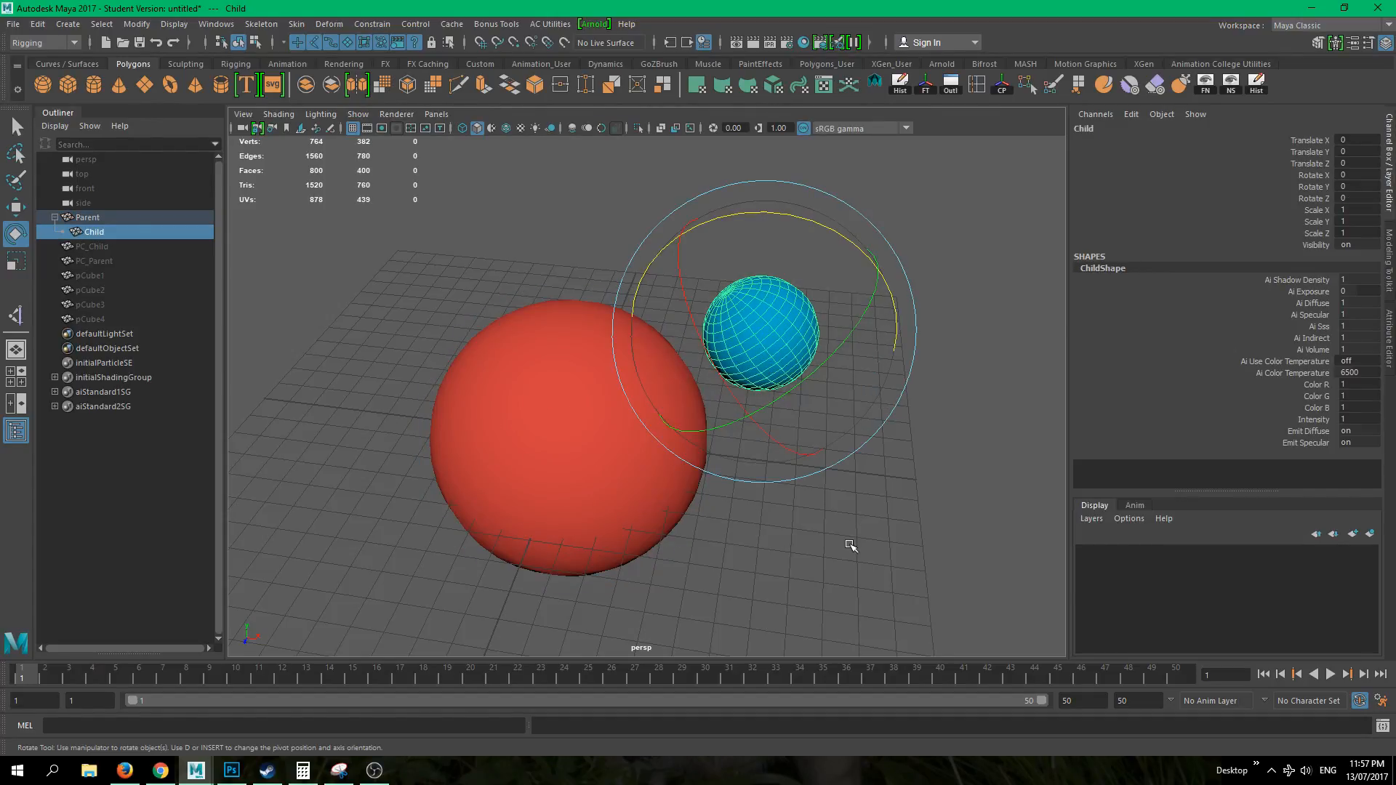
left_click(523, 399)
left_click(881, 482)
- Unparent the blue Child sphere from Parent, set its Rotate Z to 0 and clear the selection
left_click(574, 368)
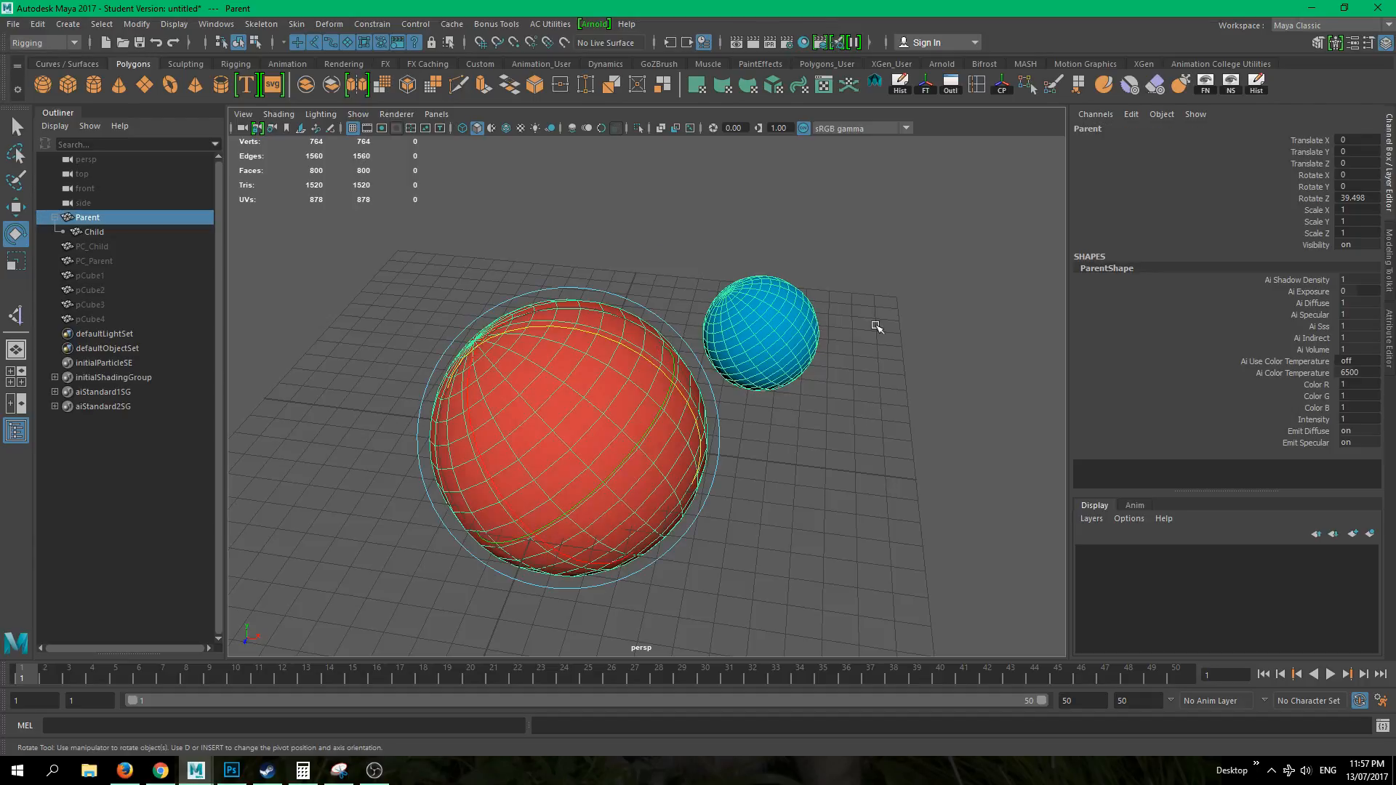
key("Down")
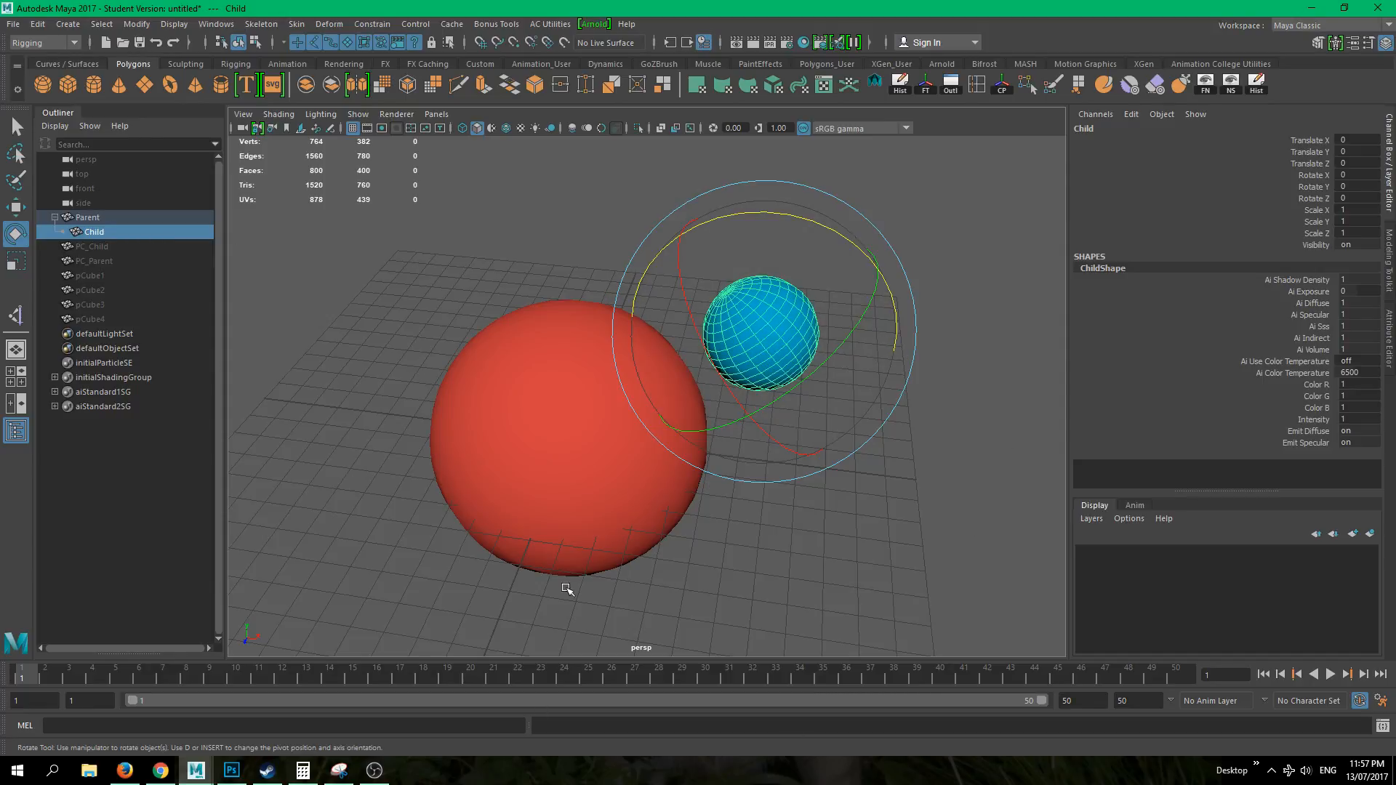
key("shift+p")
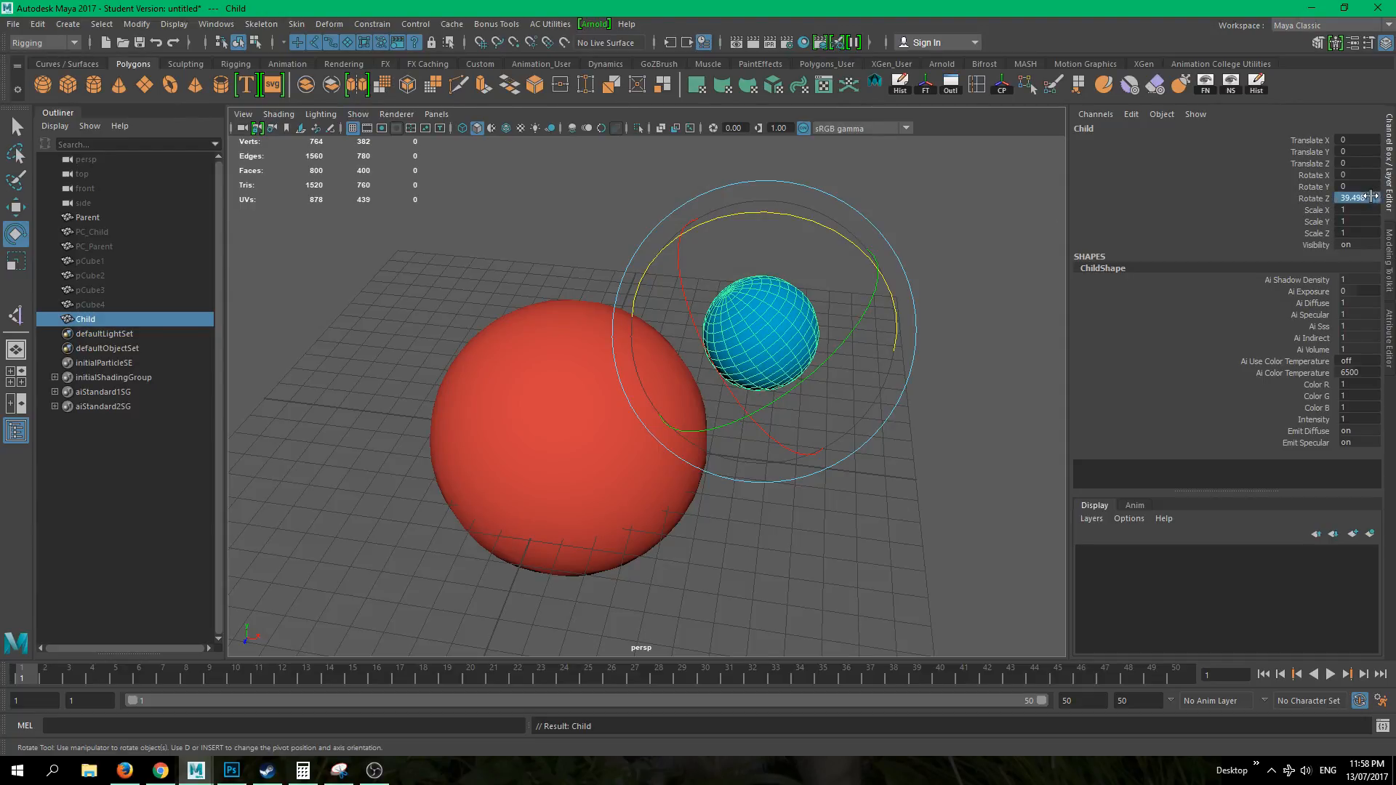
left_click(799, 553)
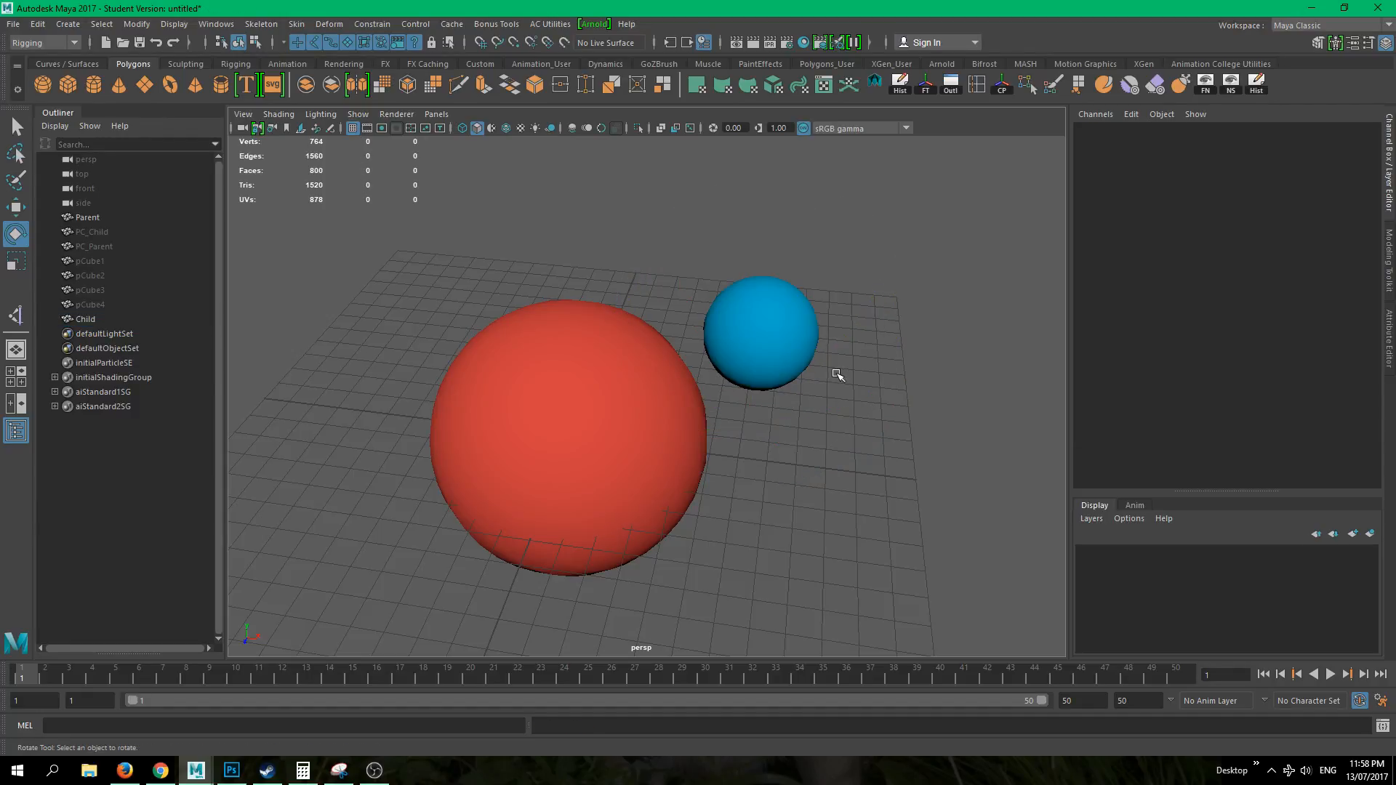
- Select the unparented Child sphere with the Move tool and examine its axis orientation and transform values
scroll(908, 406, "up", 2)
scroll(814, 336, "down", 3)
left_click_drag(804, 372, 836, 336, "alt")
left_click(834, 337)
key("w")
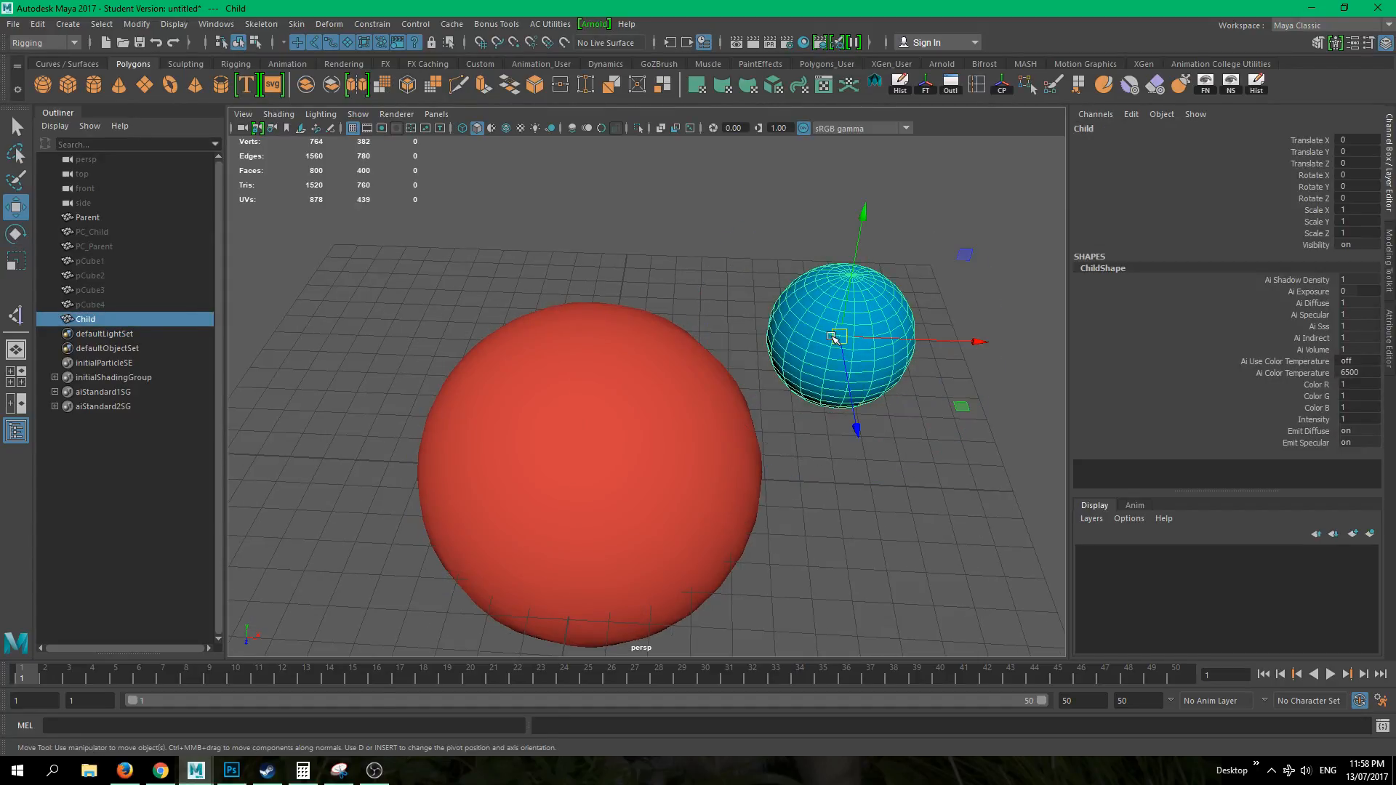
left_click_drag(867, 331, 814, 352, "alt")
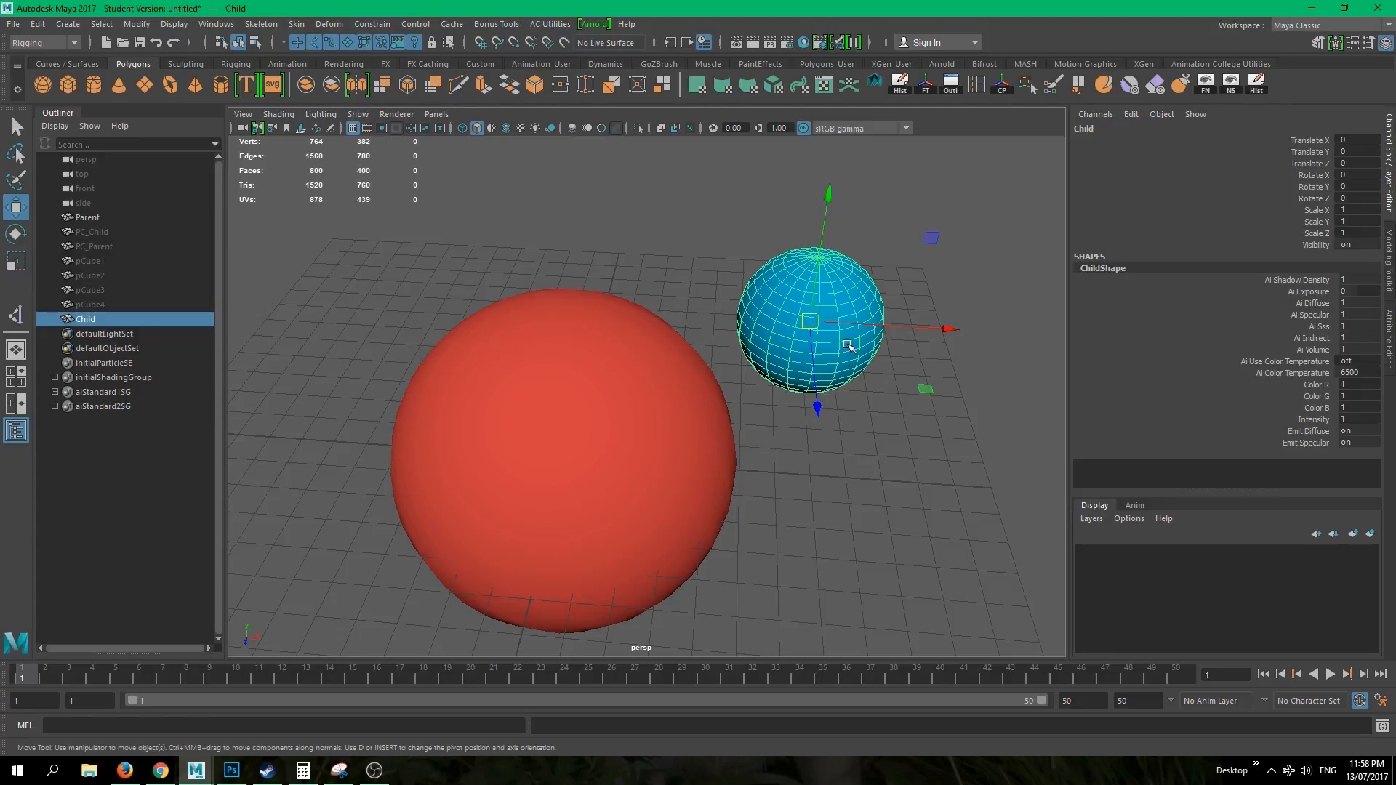
left_click(890, 472)
left_click(840, 336)
left_click_drag(903, 342, 885, 399, "alt")
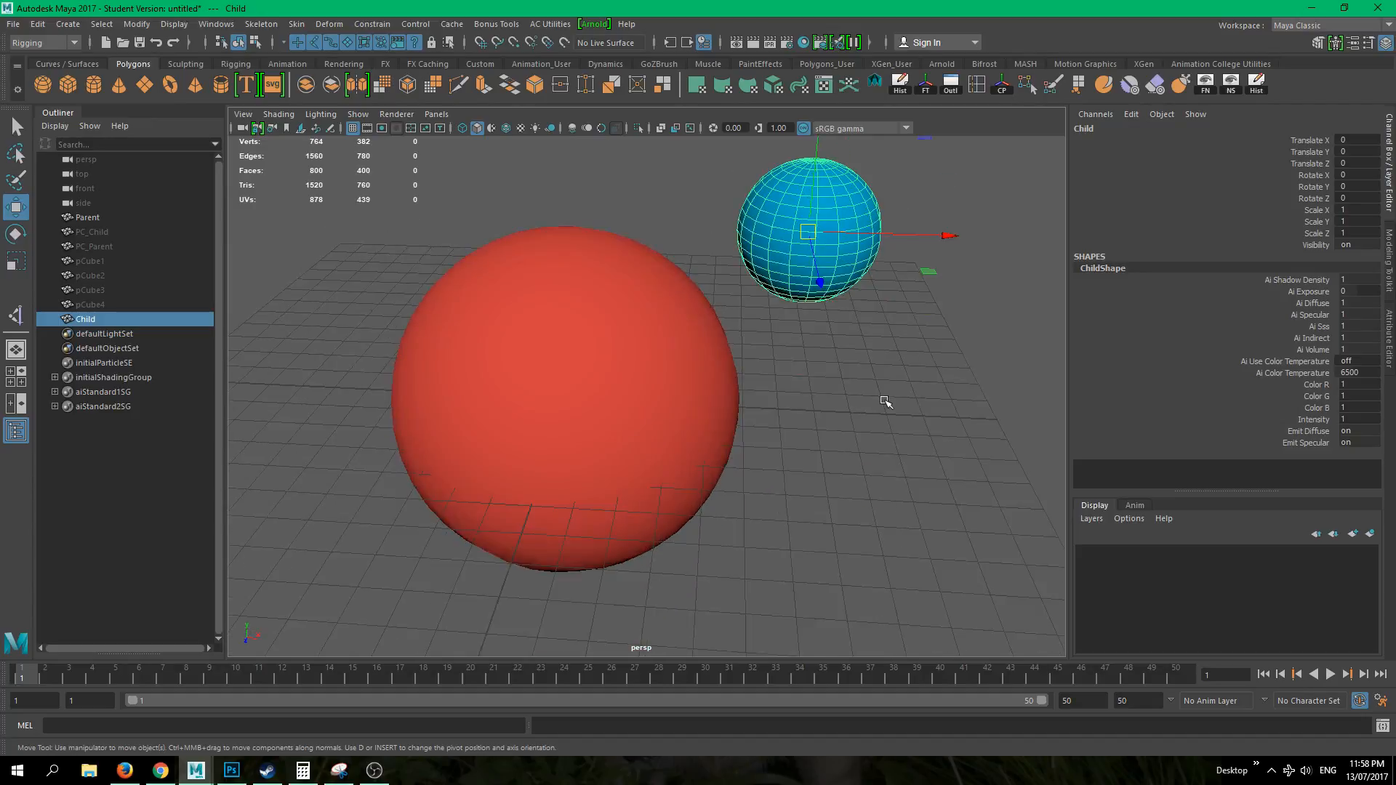
left_click(850, 497)
- Parent the blue Child sphere to the rotated Parent sphere, selecting Parent last, and clear the selection
left_click(829, 240)
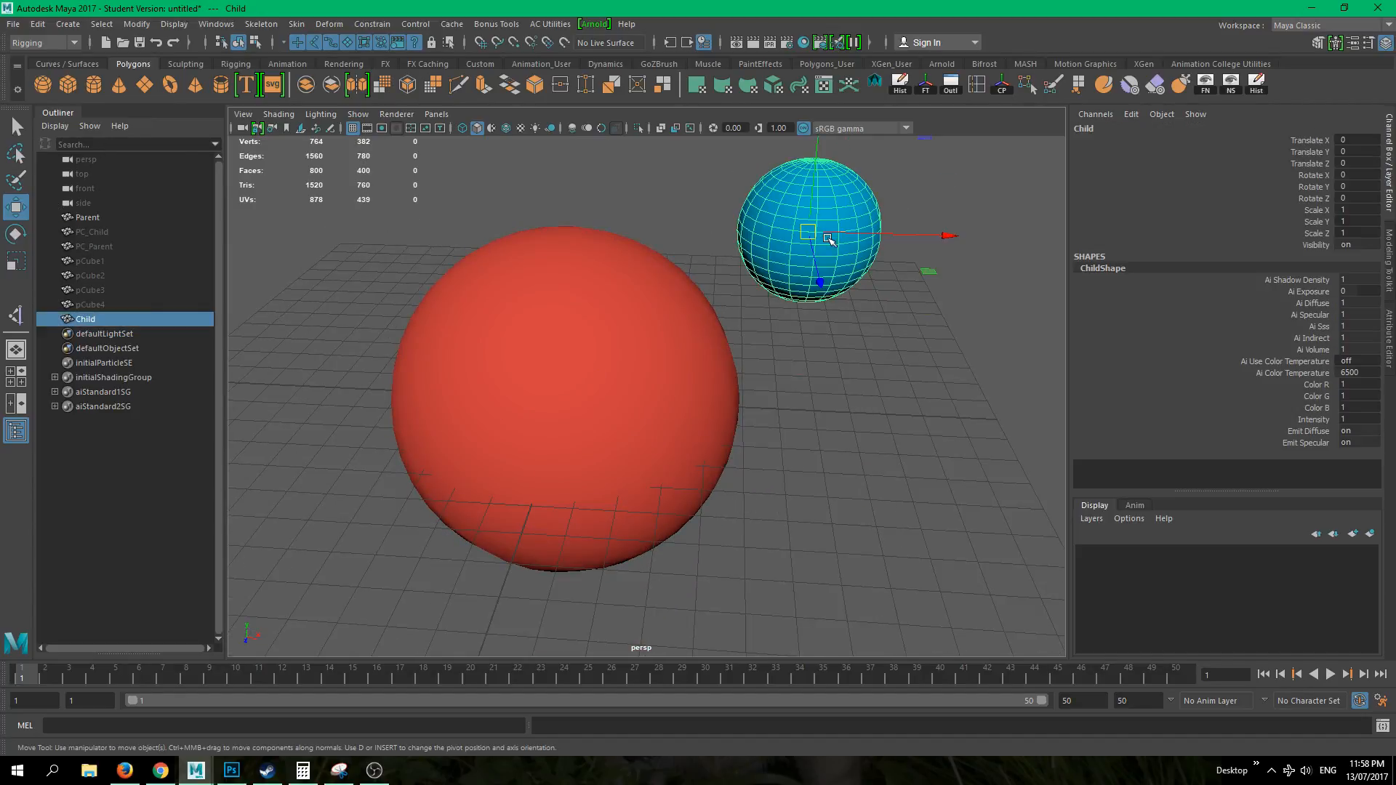
left_click(670, 356, "shift")
key("p")
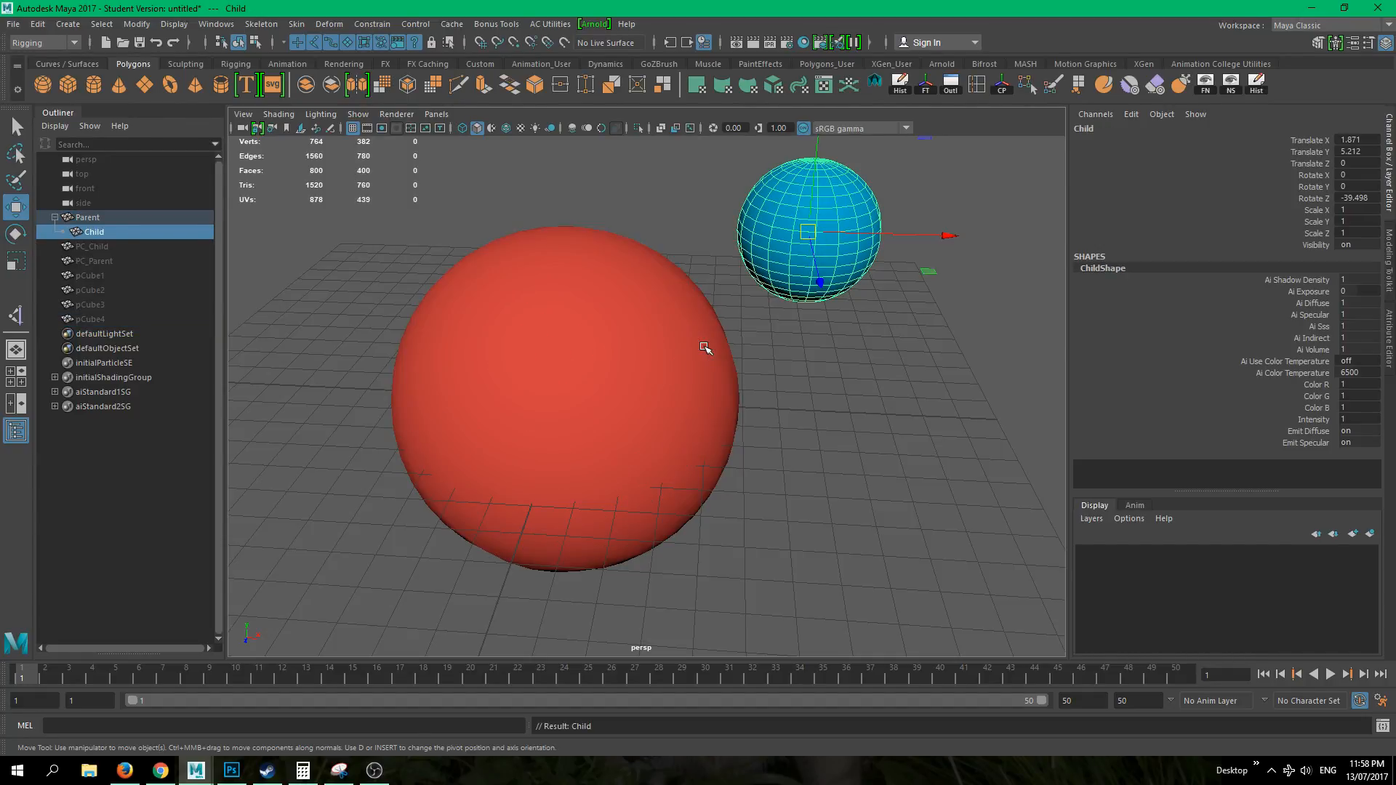
left_click(850, 454)
- Set the Parent sphere's Rotate Z to 0 and clear the selection
left_click(651, 387)
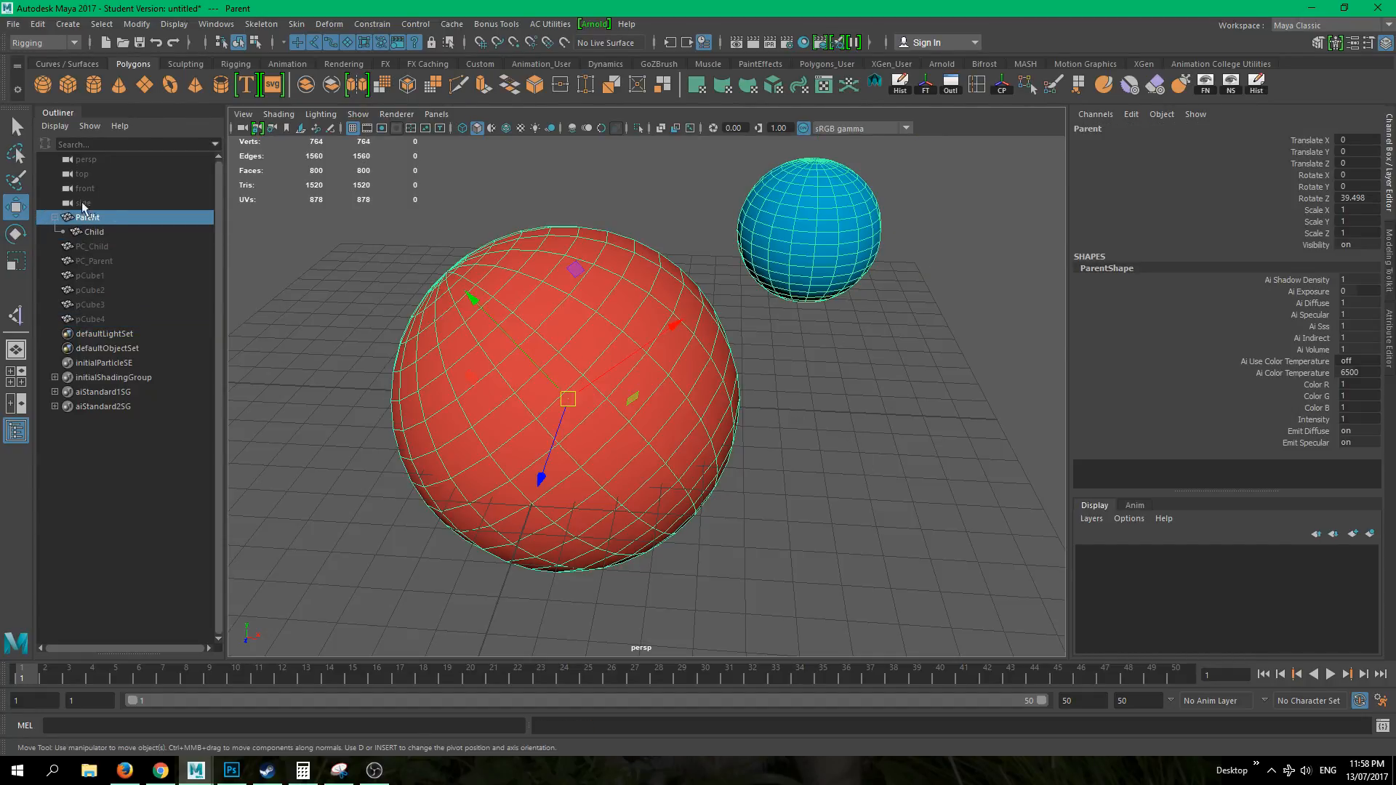
left_click(93, 232)
left_click(96, 216)
double_click(1369, 198)
type("0")
key("Return")
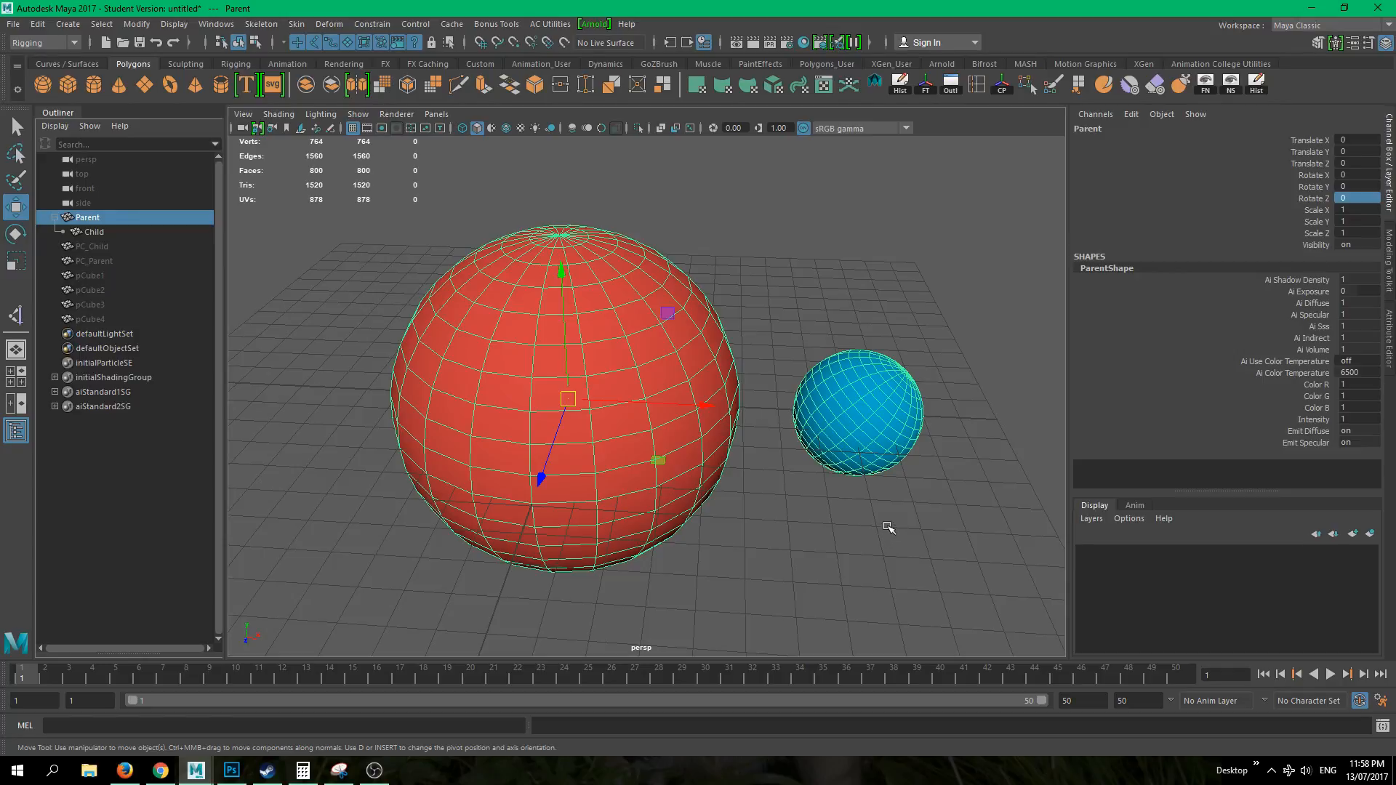
left_click(888, 527)
- Set the nested Child sphere's Rotate Z to 0 and deselect it
left_click(863, 440)
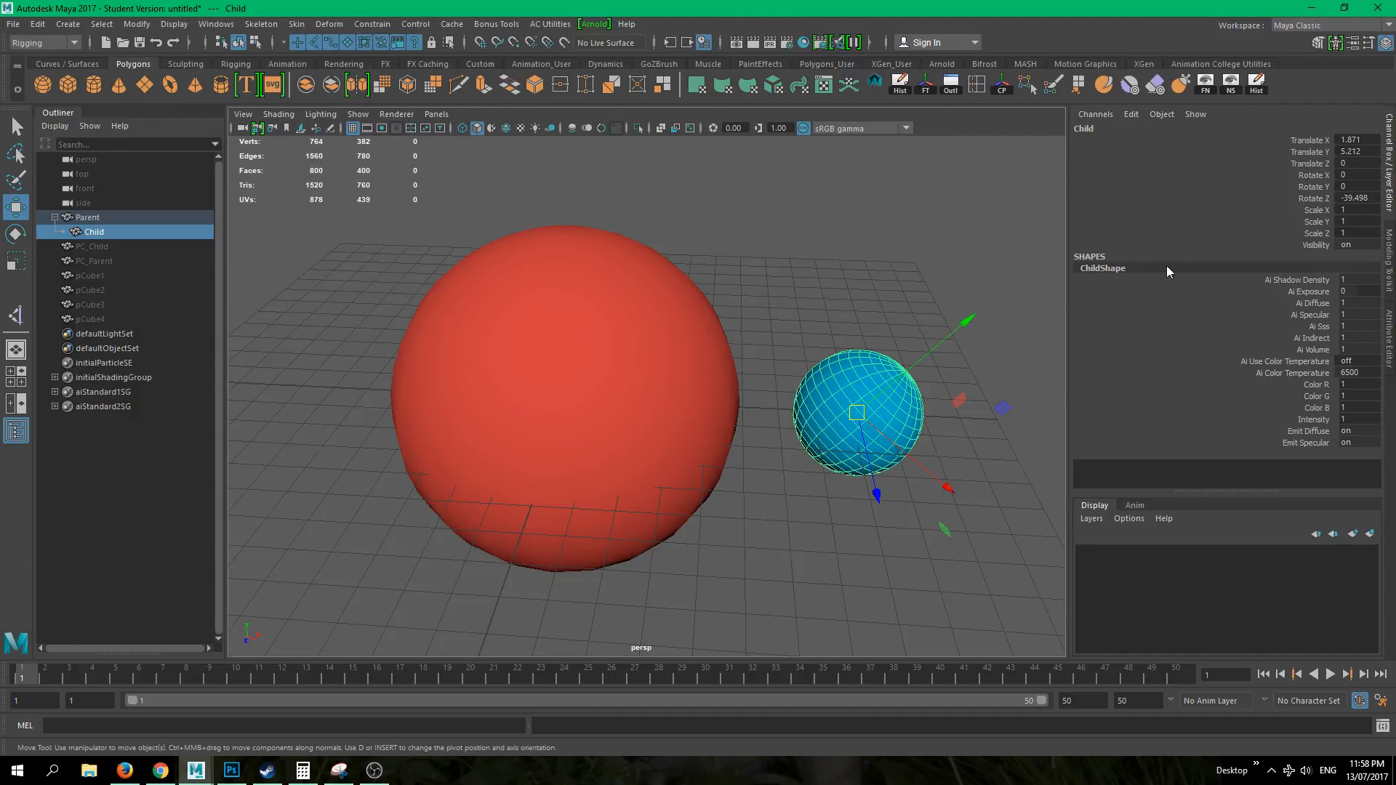
left_click(1354, 198)
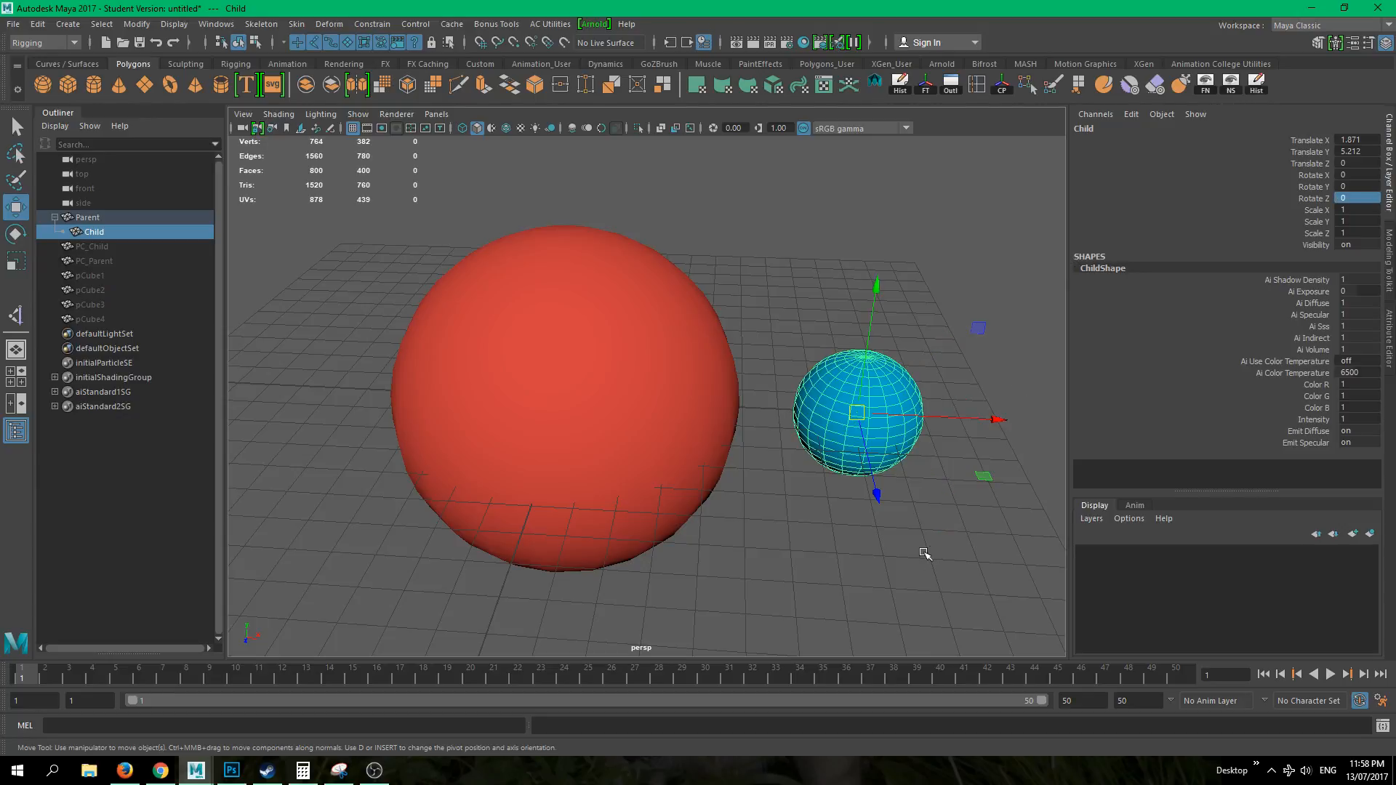
left_click(896, 569)
- Freeze the transformations of the nested Child sphere and reselect it to check its transform values
left_click_drag(896, 569, 884, 568, "alt")
left_click(853, 480)
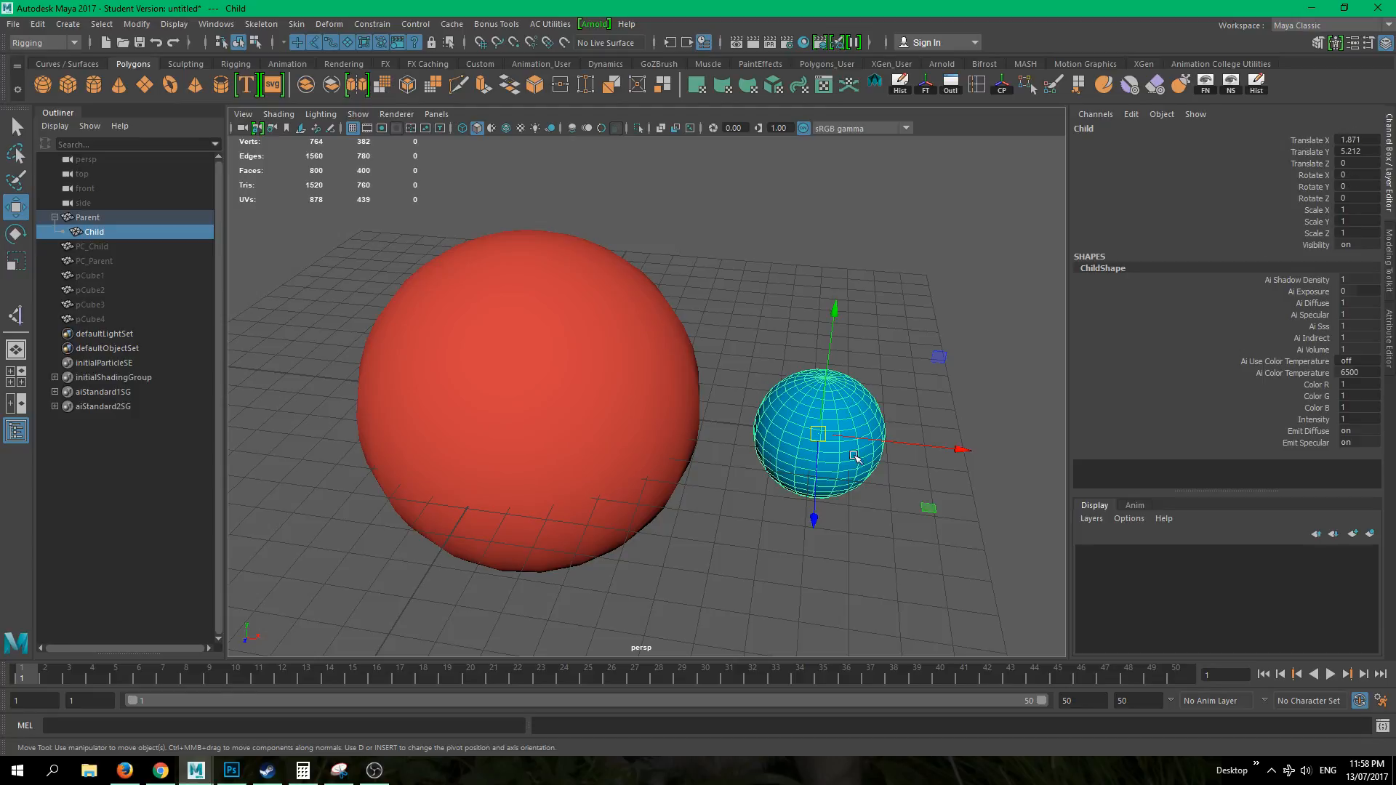
left_click_drag(879, 487, 841, 492, "alt")
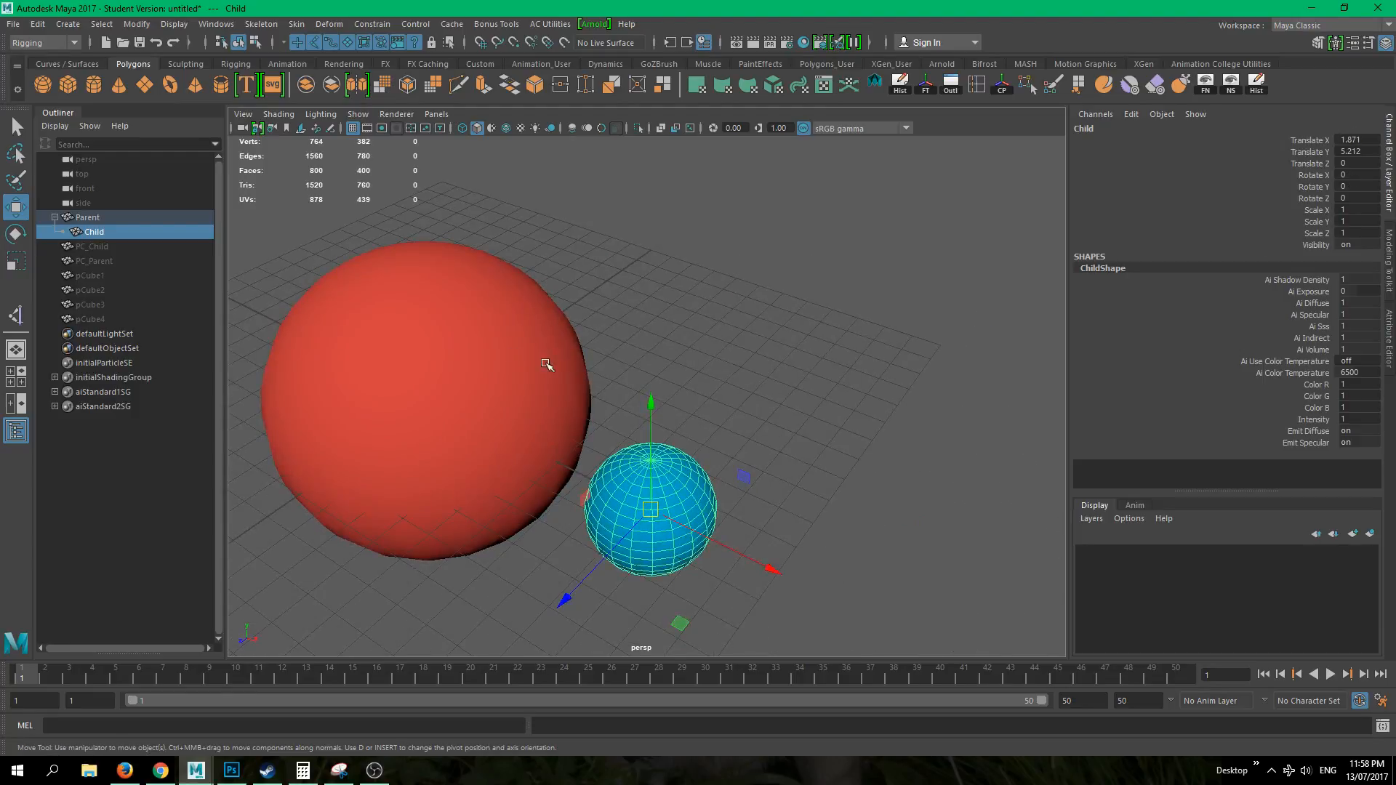
left_click_drag(549, 367, 578, 376, "alt")
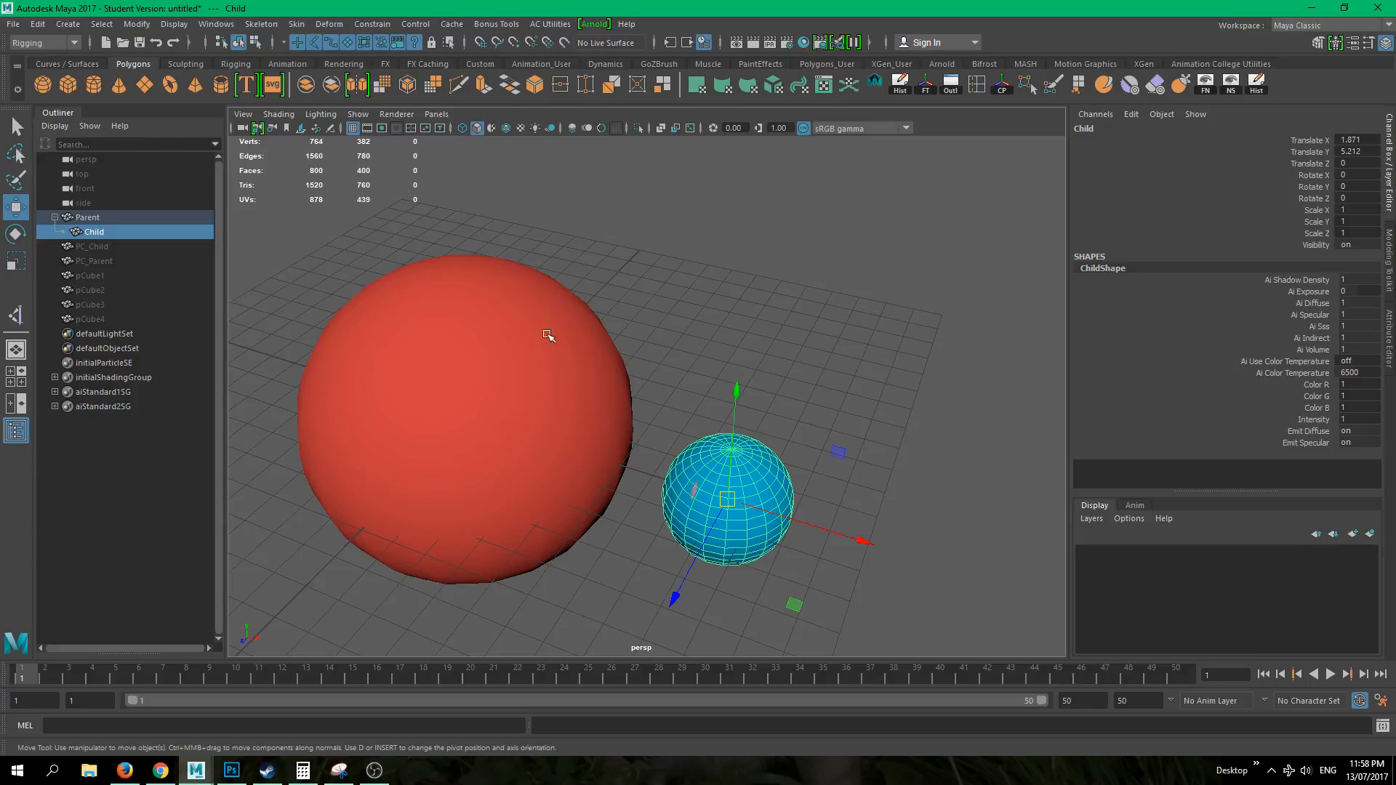
left_click(925, 86)
left_click(913, 302)
scroll(695, 261, "down", 5)
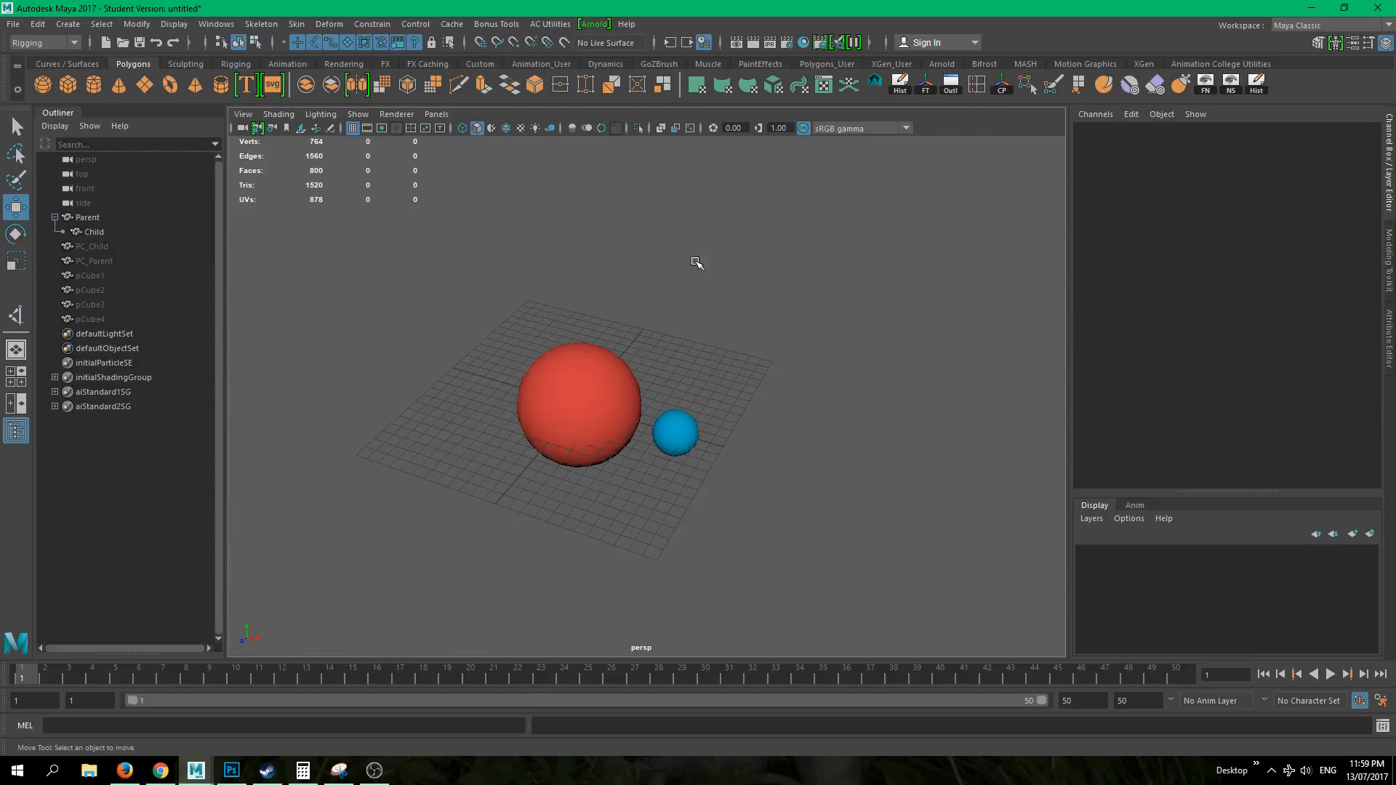
left_click_drag(601, 257, 641, 260, "alt")
scroll(642, 262, "up", 4)
left_click(727, 363)
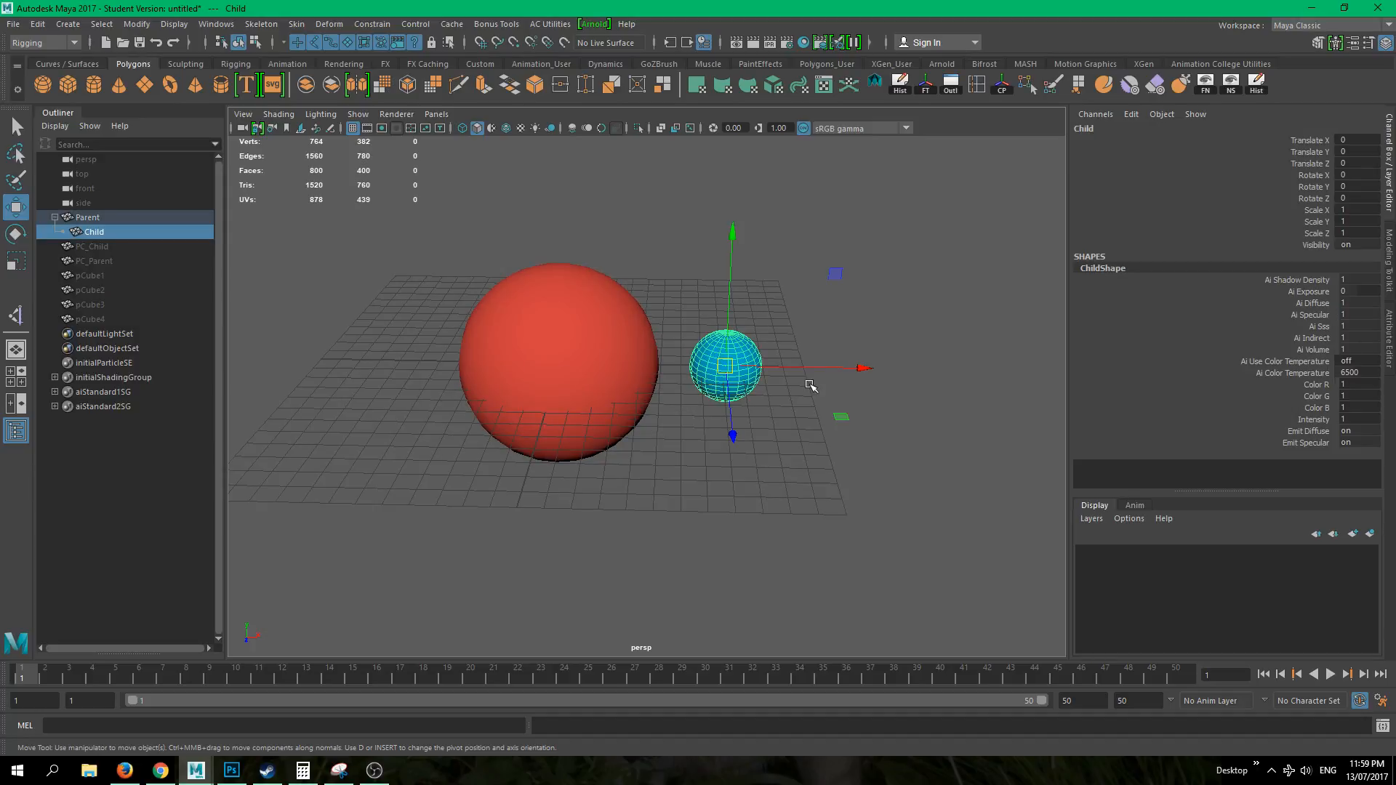
- Duplicate the blue Child sphere and move the copy about 4.47 units along X, away from the original
left_click_drag(835, 430, 769, 465, "alt")
left_click(723, 429)
left_click(676, 391)
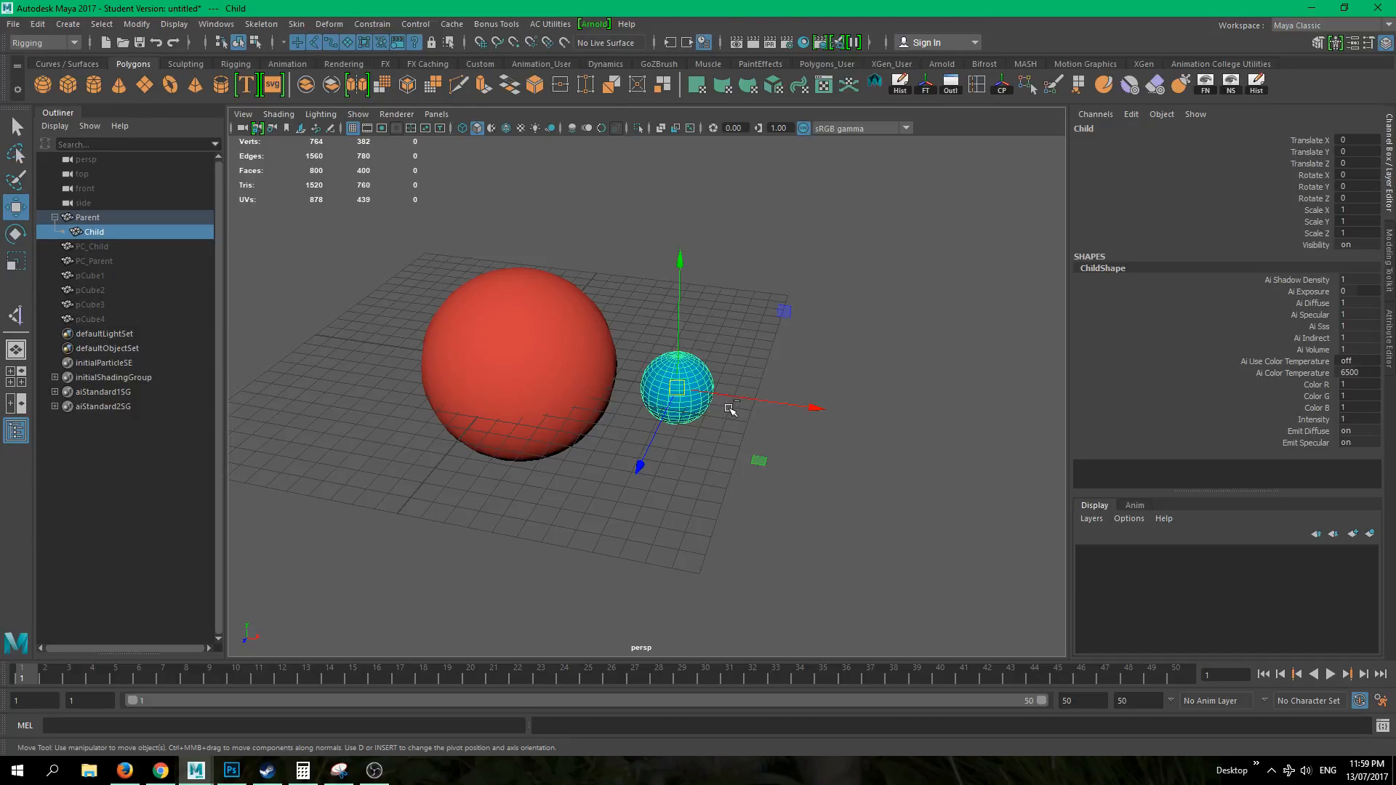
key("ctrl+d")
left_click_drag(807, 404, 784, 511)
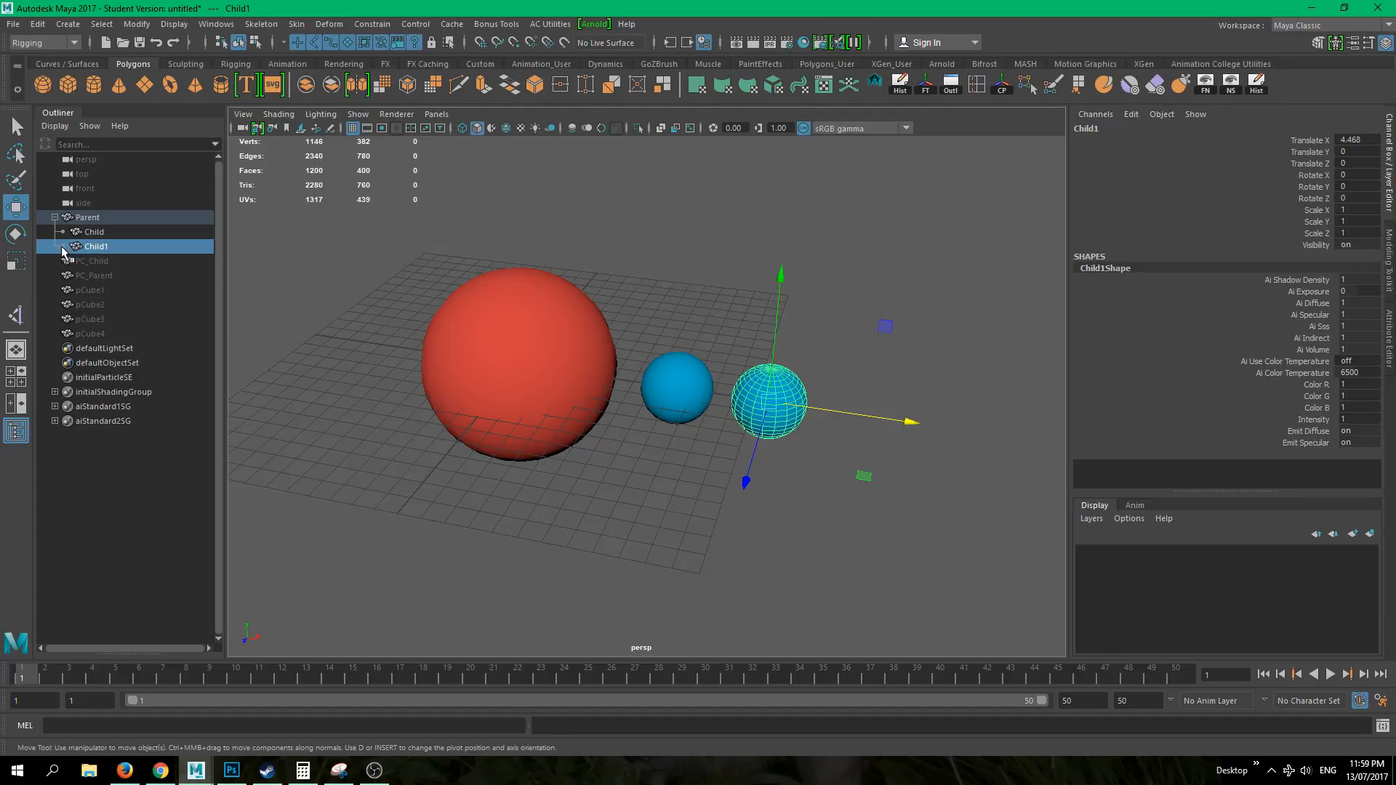
- Examine the sibling spheres Child and Child1 under Parent by selecting both together and Child1 alone
middle_click_drag(66, 252, 65, 234)
middle_click_drag(57, 247, 81, 234)
left_click_drag(675, 283, 804, 476, "ctrl+shift")
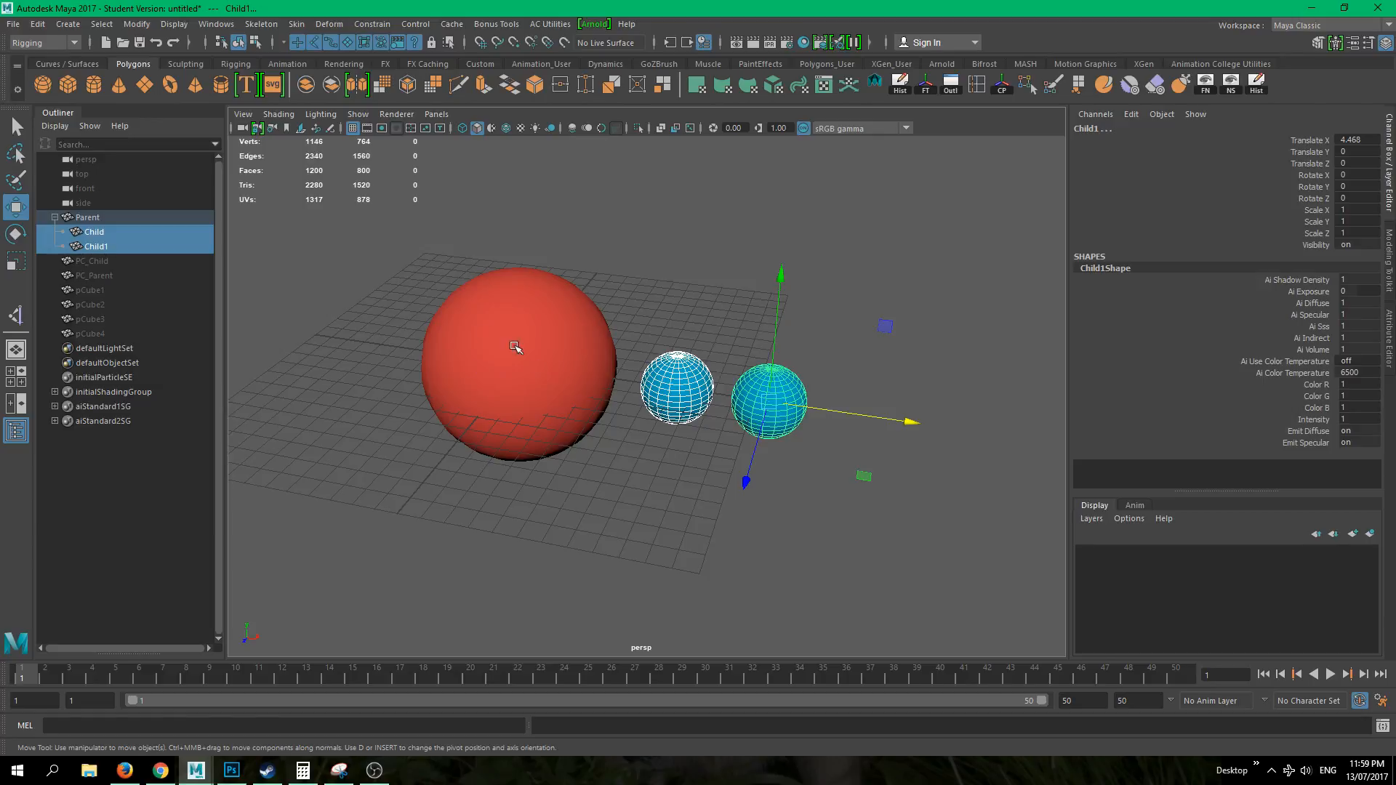
left_click(88, 247)
- Nest Child1 under Child in the hierarchy, expand the Child node and select Child
left_click(816, 514)
left_click_drag(726, 342, 823, 430)
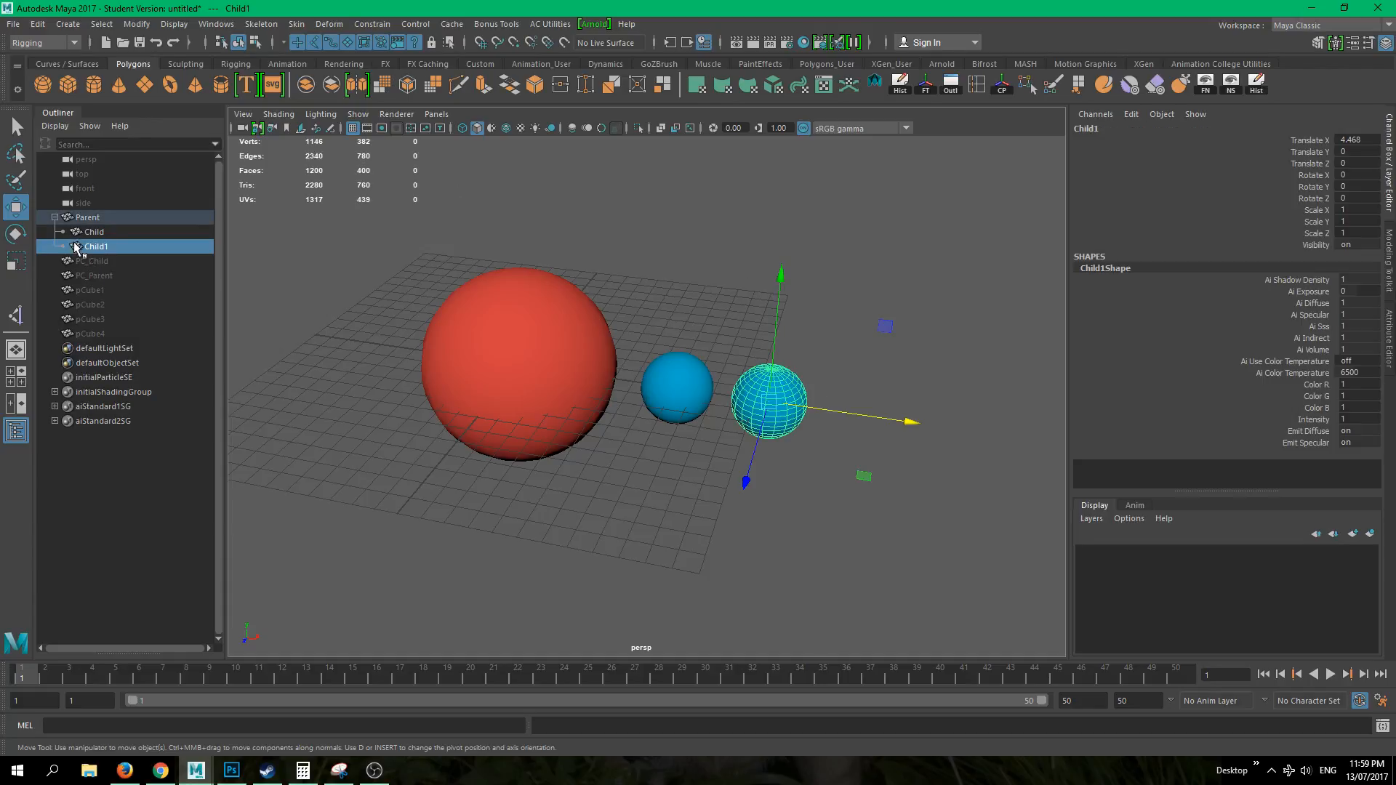
middle_click_drag(85, 246, 85, 233)
left_click(64, 232)
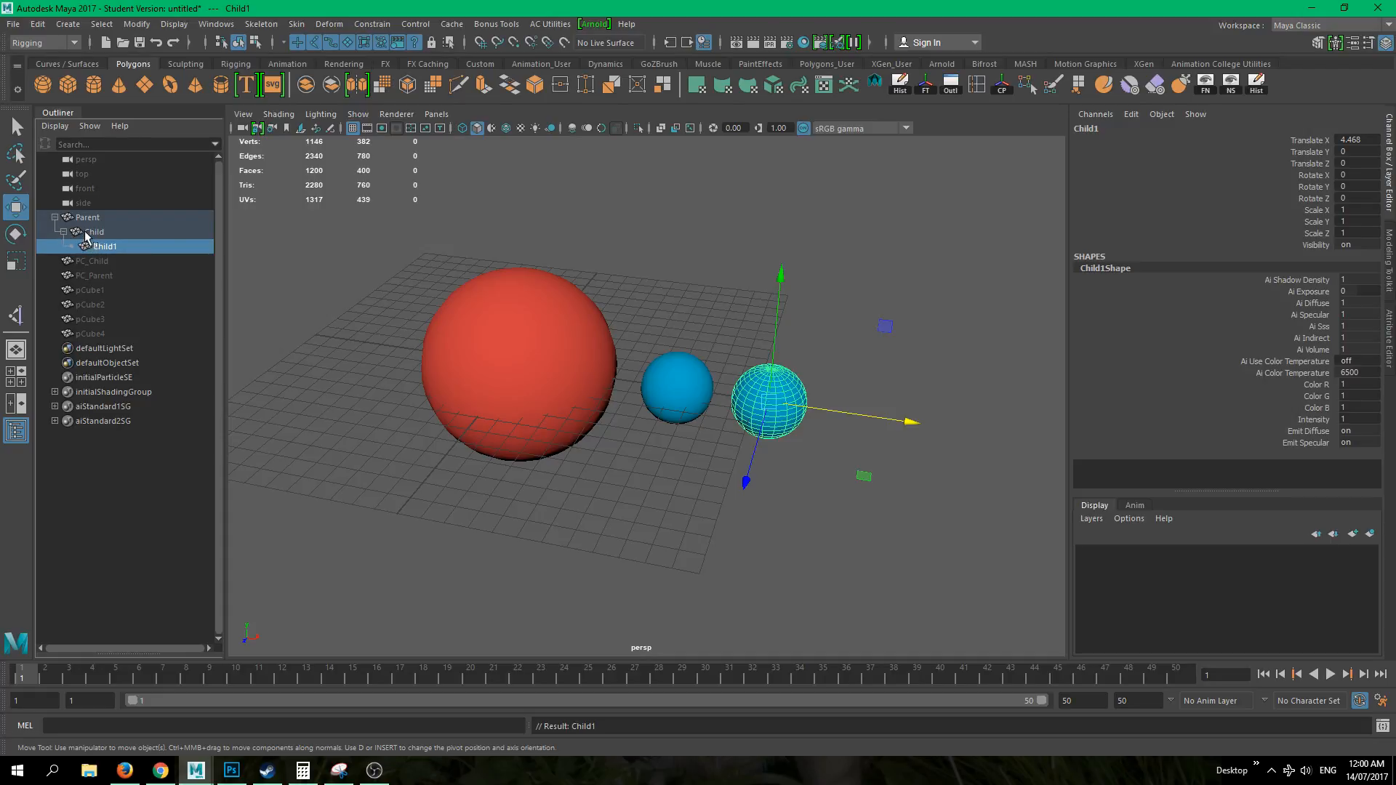
left_click(89, 233)
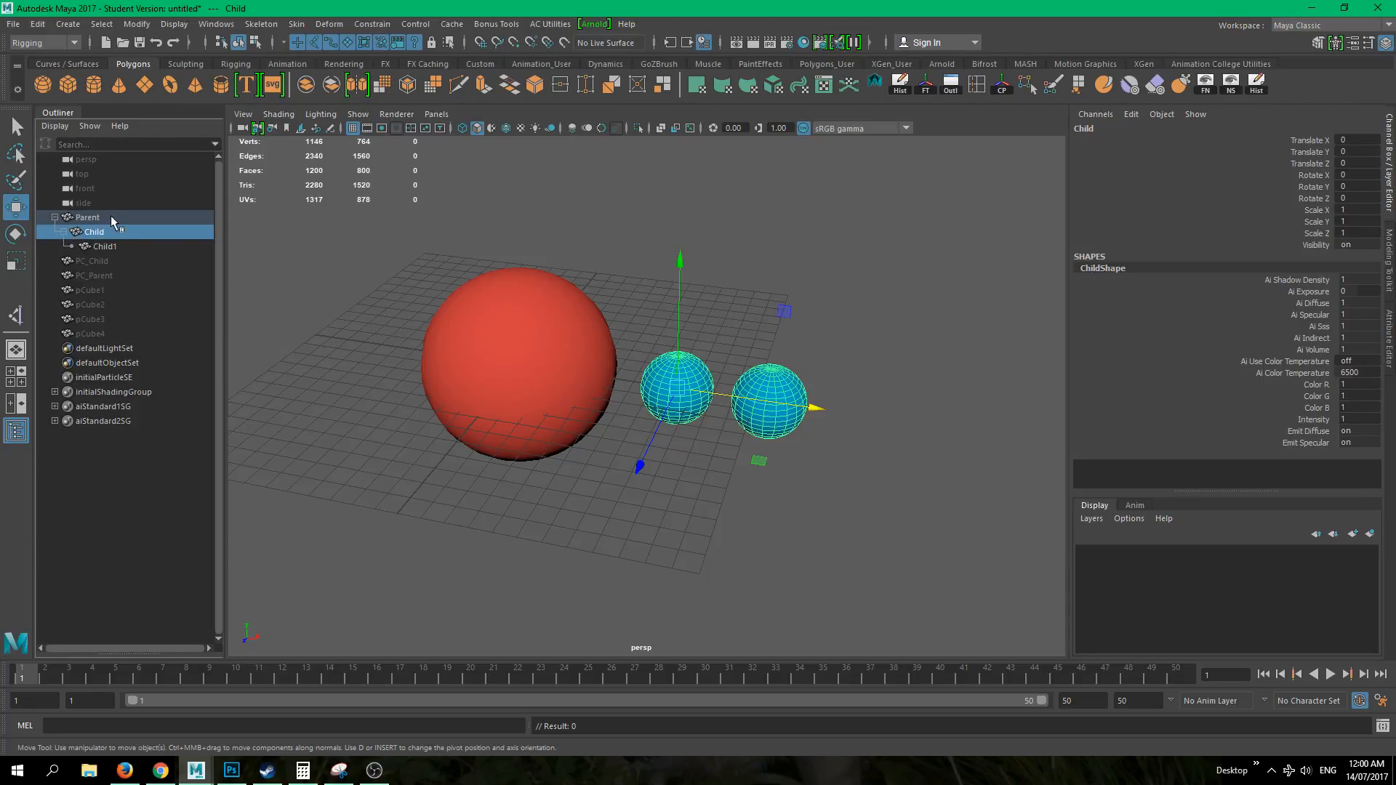
- Examine the three-level hierarchy by selecting the Parent, Child and Child1 spheres one after another
left_click(81, 218)
left_click(392, 331)
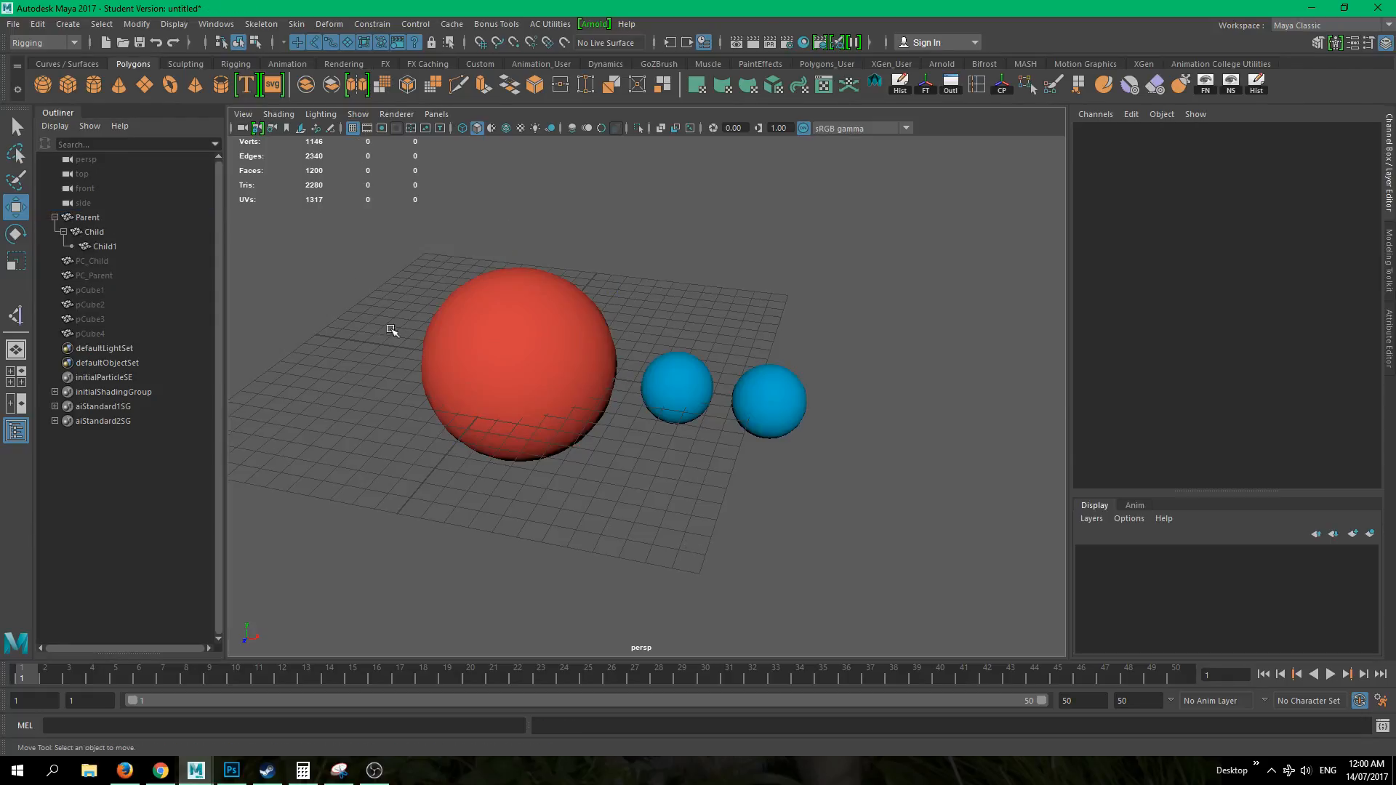
left_click(498, 362)
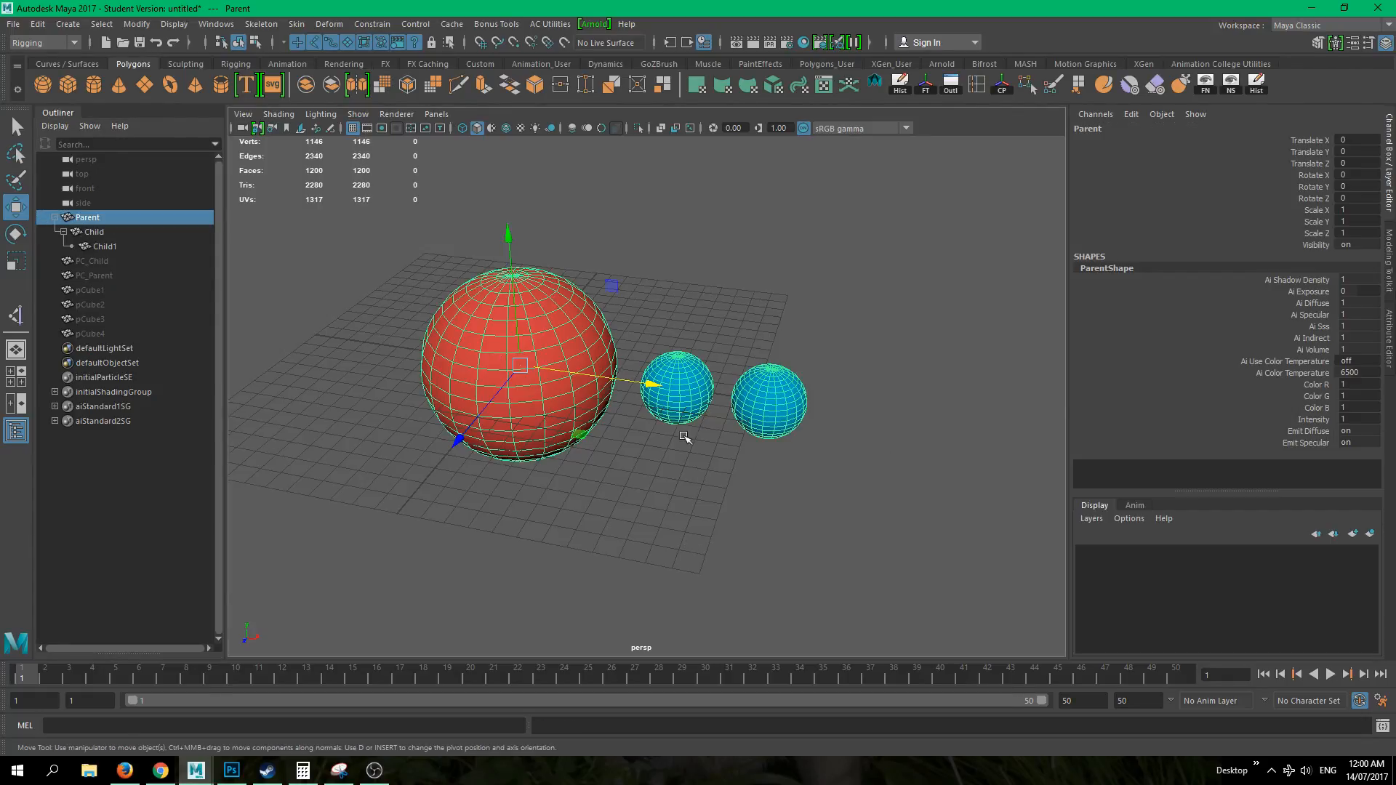
left_click(697, 373)
left_click(767, 413)
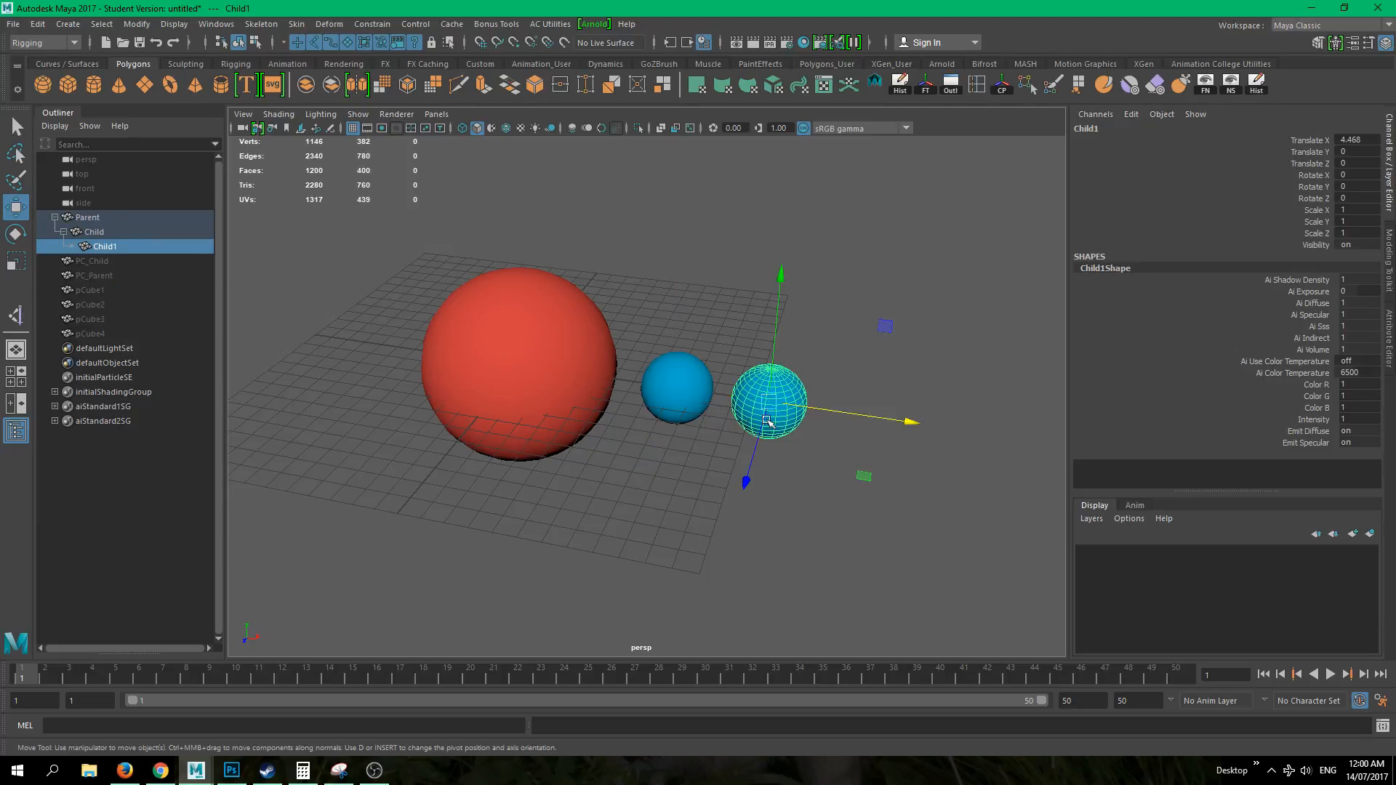
left_click(543, 451)
middle_click_drag(754, 429, 707, 419, "alt")
- Try rotating the red Parent sphere about Z to test its effect on both nested spheres, and undo the rotation
left_click(422, 339)
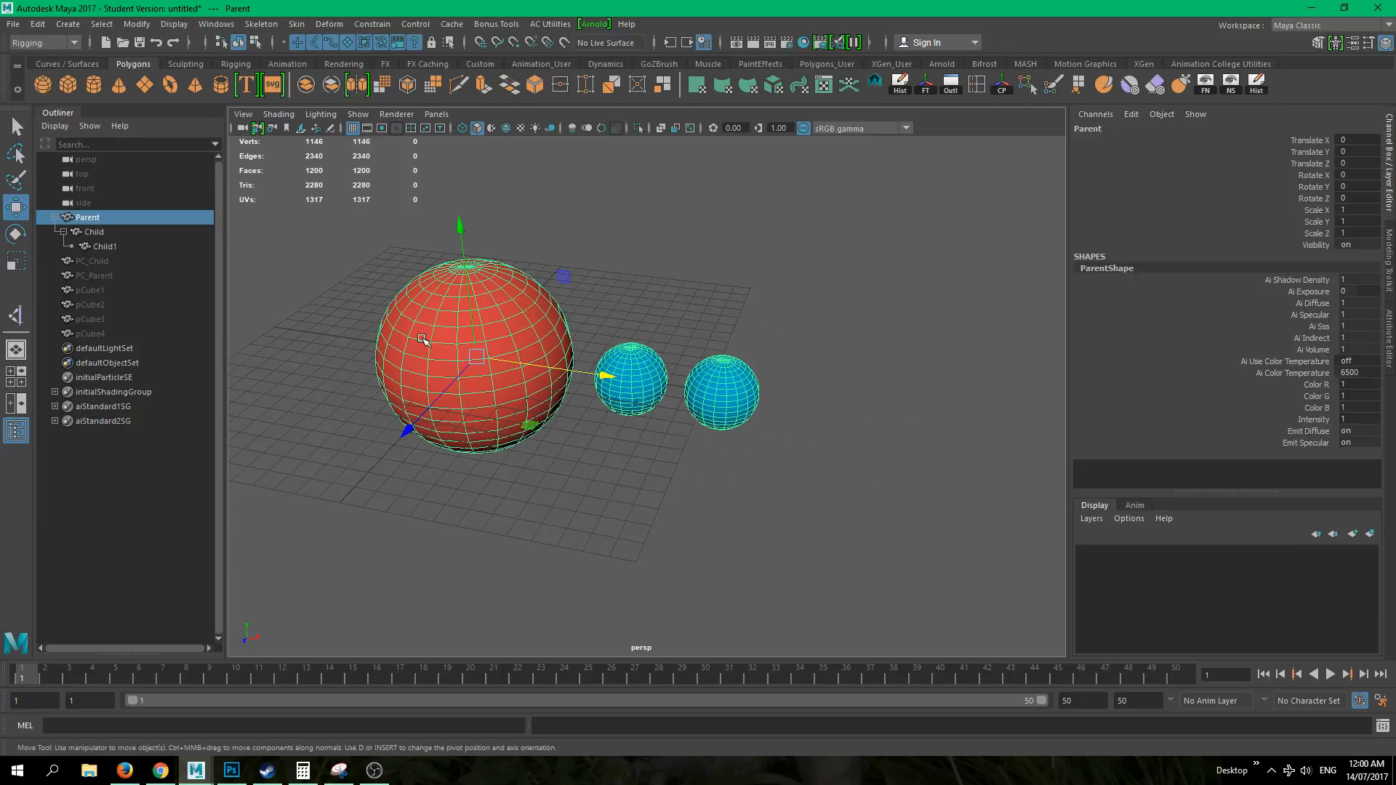
key("e")
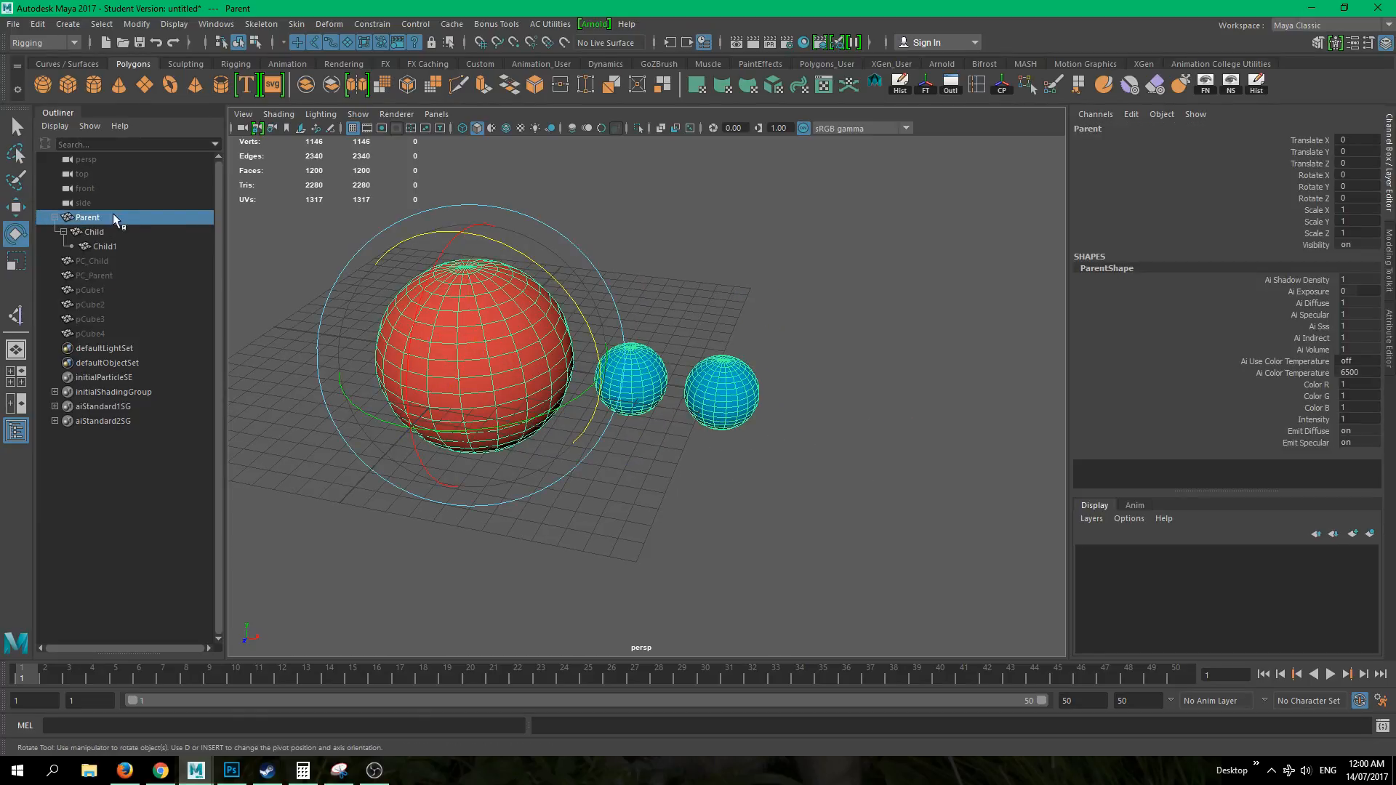
left_click_drag(532, 256, 610, 351)
key("ctrl+z")
key("ctrl+z")
- Try rotating the middle sphere Child about Z twice to test its effect on Child1, undoing each rotation
left_click(656, 374)
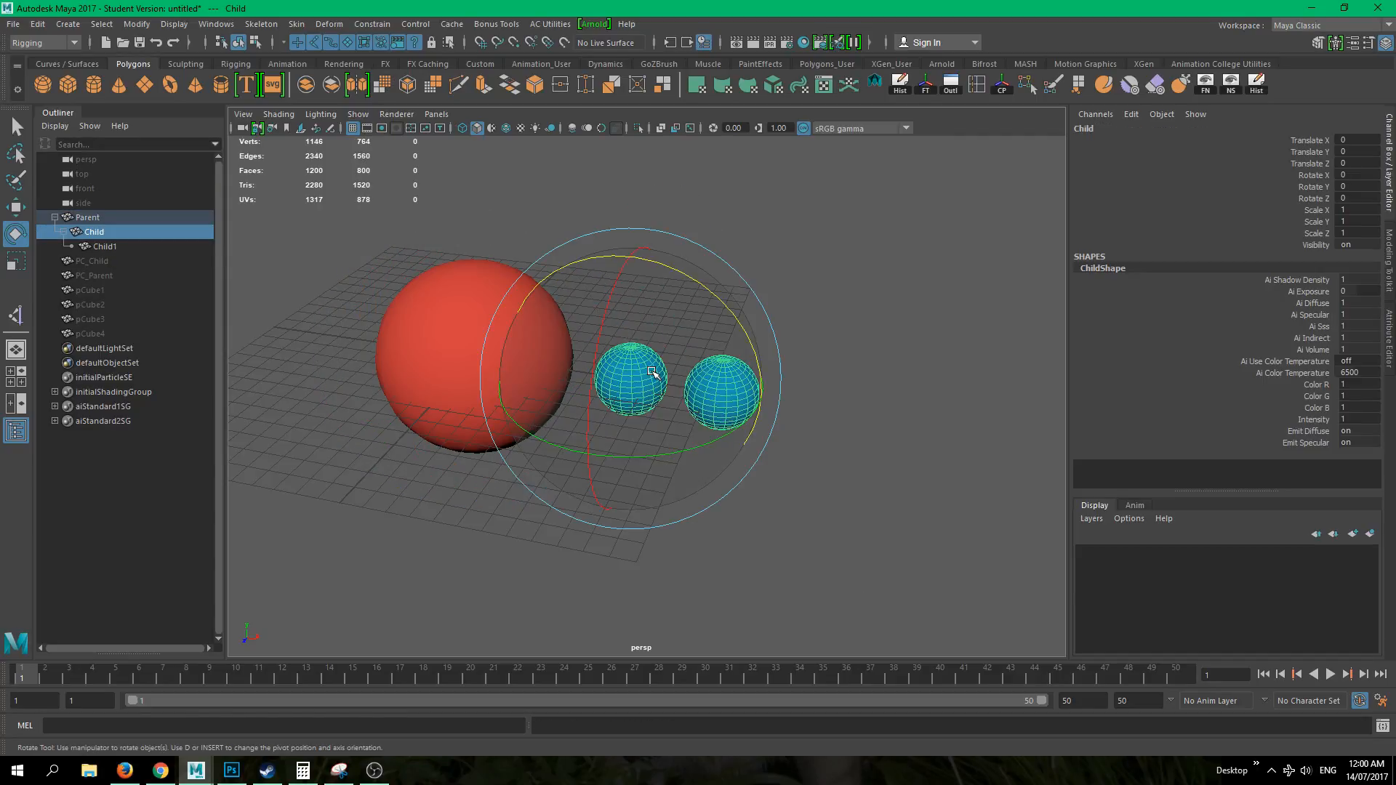
left_click_drag(685, 279, 576, 374)
key("ctrl+z")
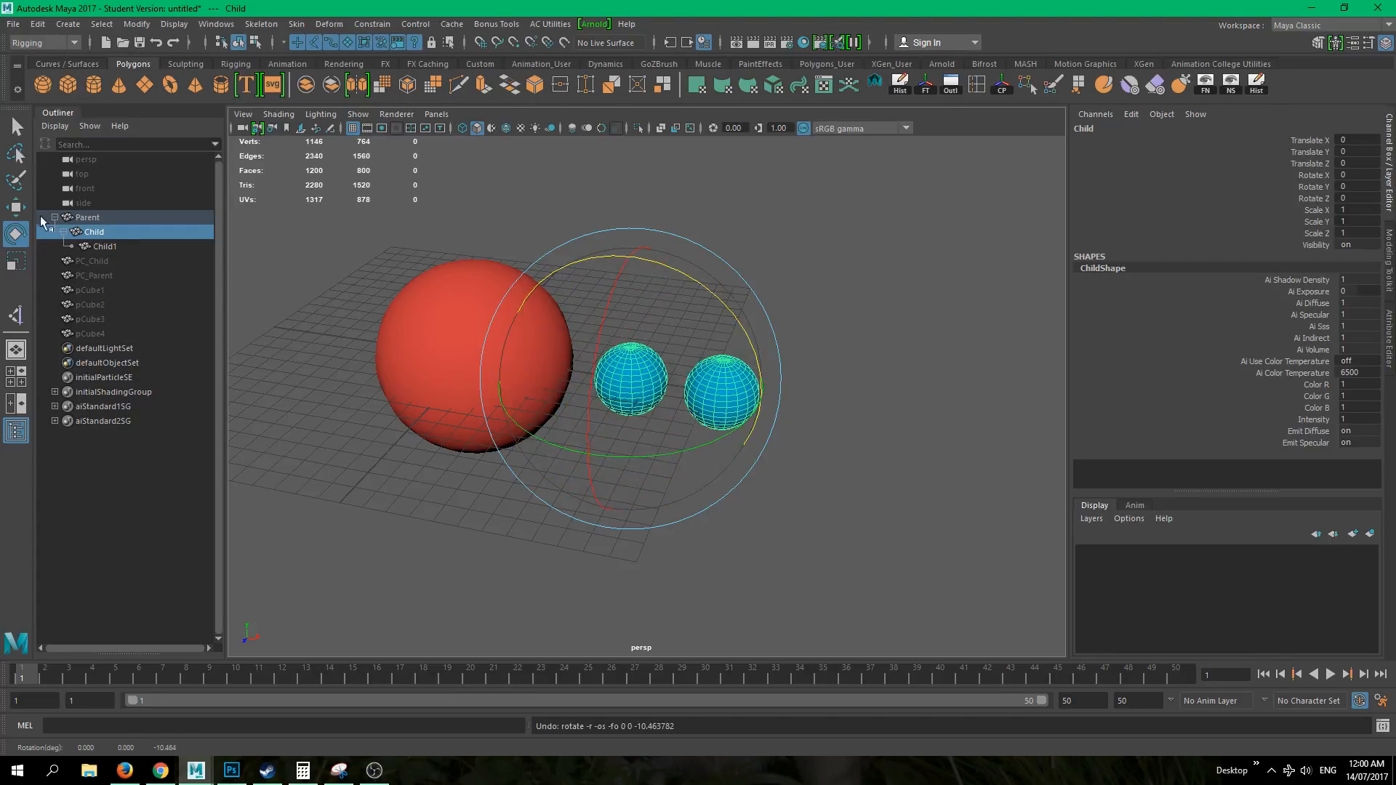
left_click_drag(732, 335, 608, 373)
key("ctrl+z")
- Try moving only the outermost sphere Child1 away from the others, and undo the move
left_click(779, 597)
left_click(641, 364)
left_click(804, 386)
left_click(729, 370)
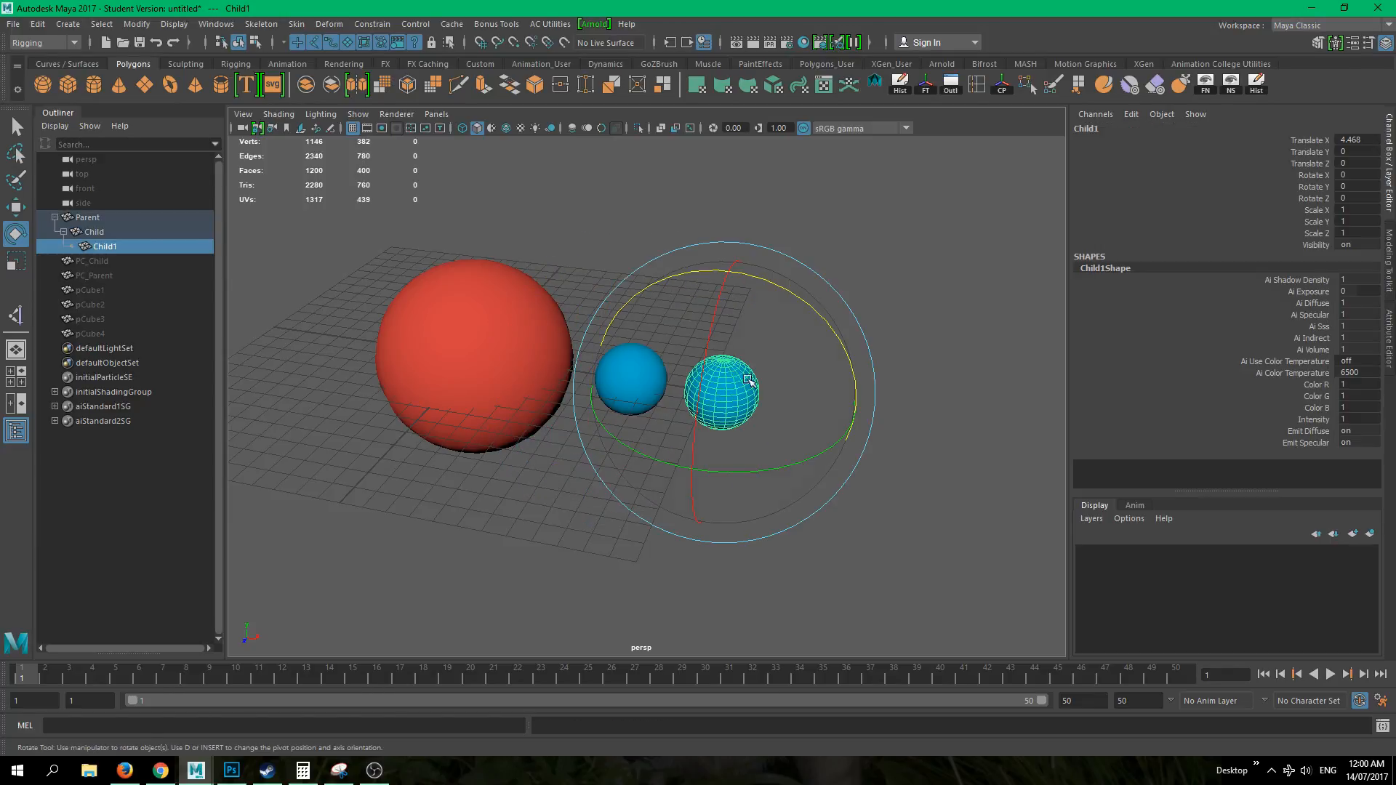
key("w")
left_click_drag(732, 396, 965, 327)
key("ctrl+z")
- Select Child1, Child and Parent together, try rotating all three about Z, and undo the rotation
left_click(687, 374)
left_click(733, 430)
left_click(691, 509)
left_click_drag(691, 509, 679, 399, "alt")
left_click(677, 391)
left_click(602, 355)
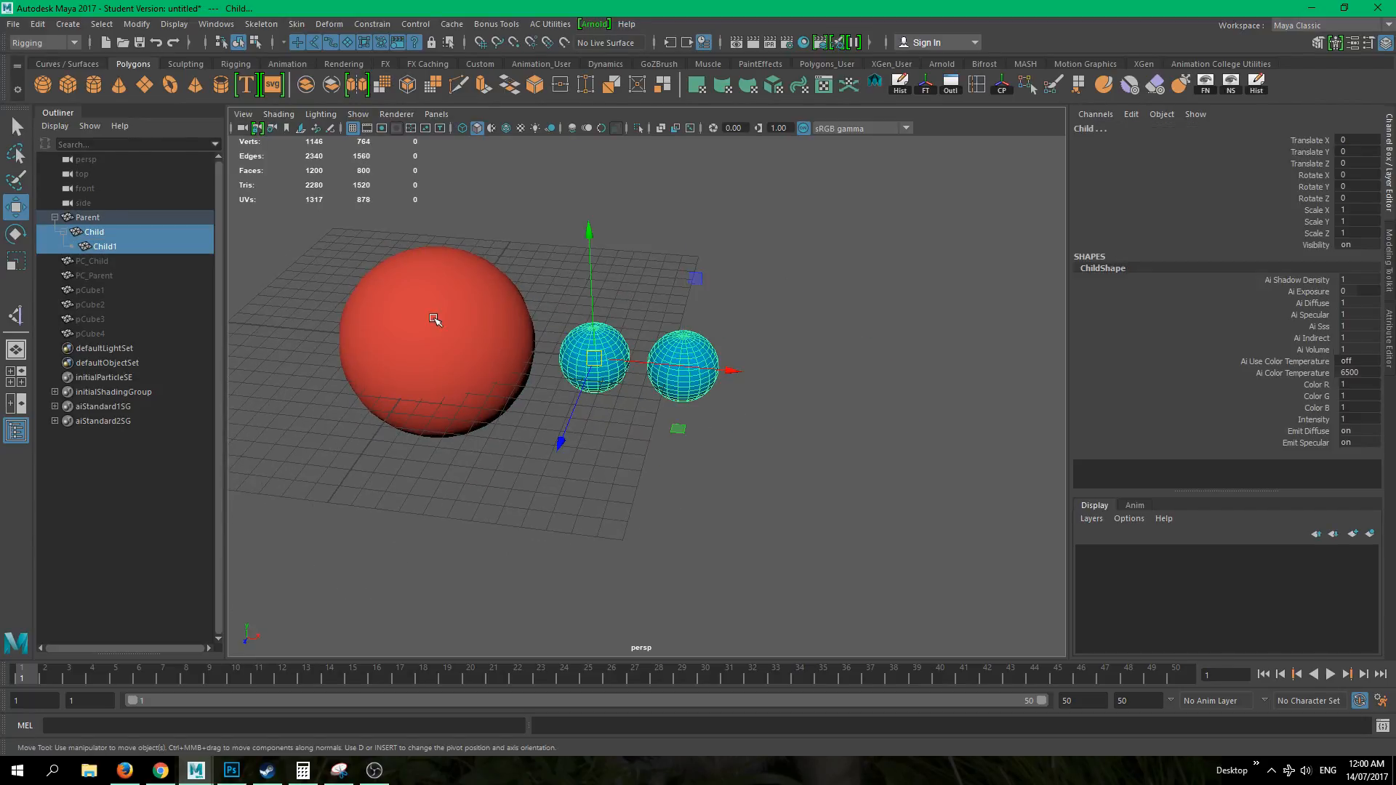
left_click(437, 313)
key("e")
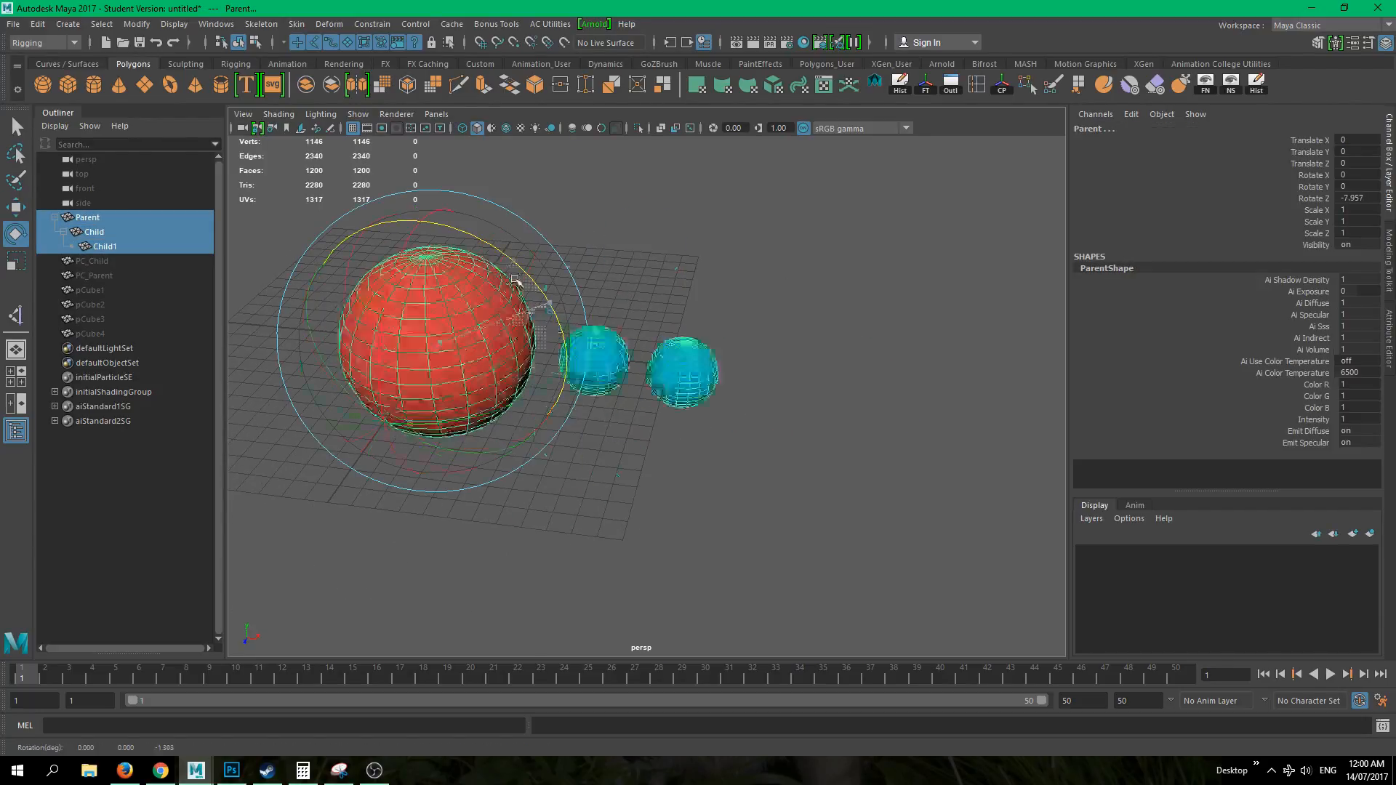
left_click_drag(551, 301, 700, 405)
key("ctrl+z")
- Duplicate Child1 and move the copy in front of the red sphere, to about X -8.19 and Z 7.46
left_click(617, 510)
left_click_drag(617, 510, 444, 458, "alt")
left_click_drag(388, 296, 926, 471)
left_click_drag(821, 556, 935, 596, "alt")
left_click(707, 557)
left_click_drag(707, 557, 652, 480, "alt")
left_click(674, 530)
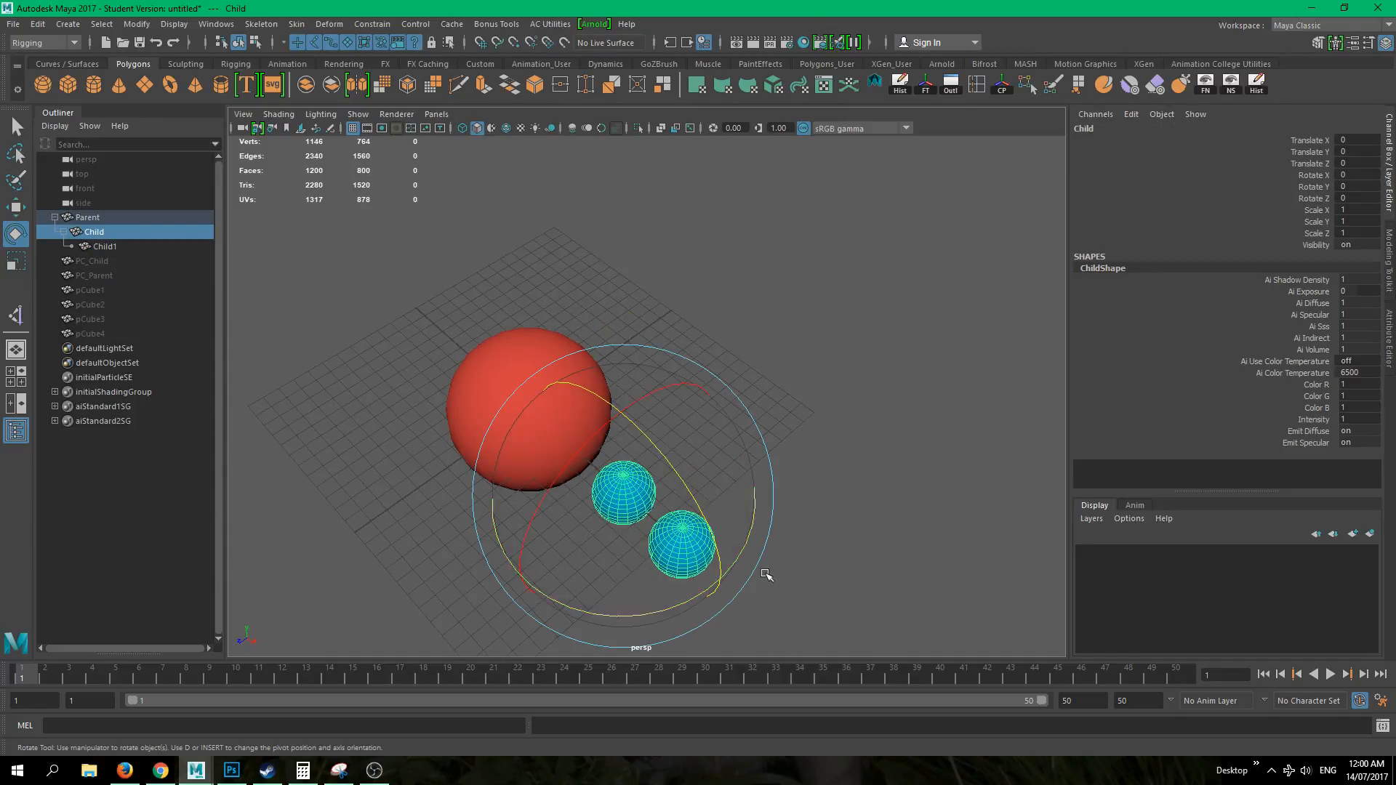
key("ctrl+d")
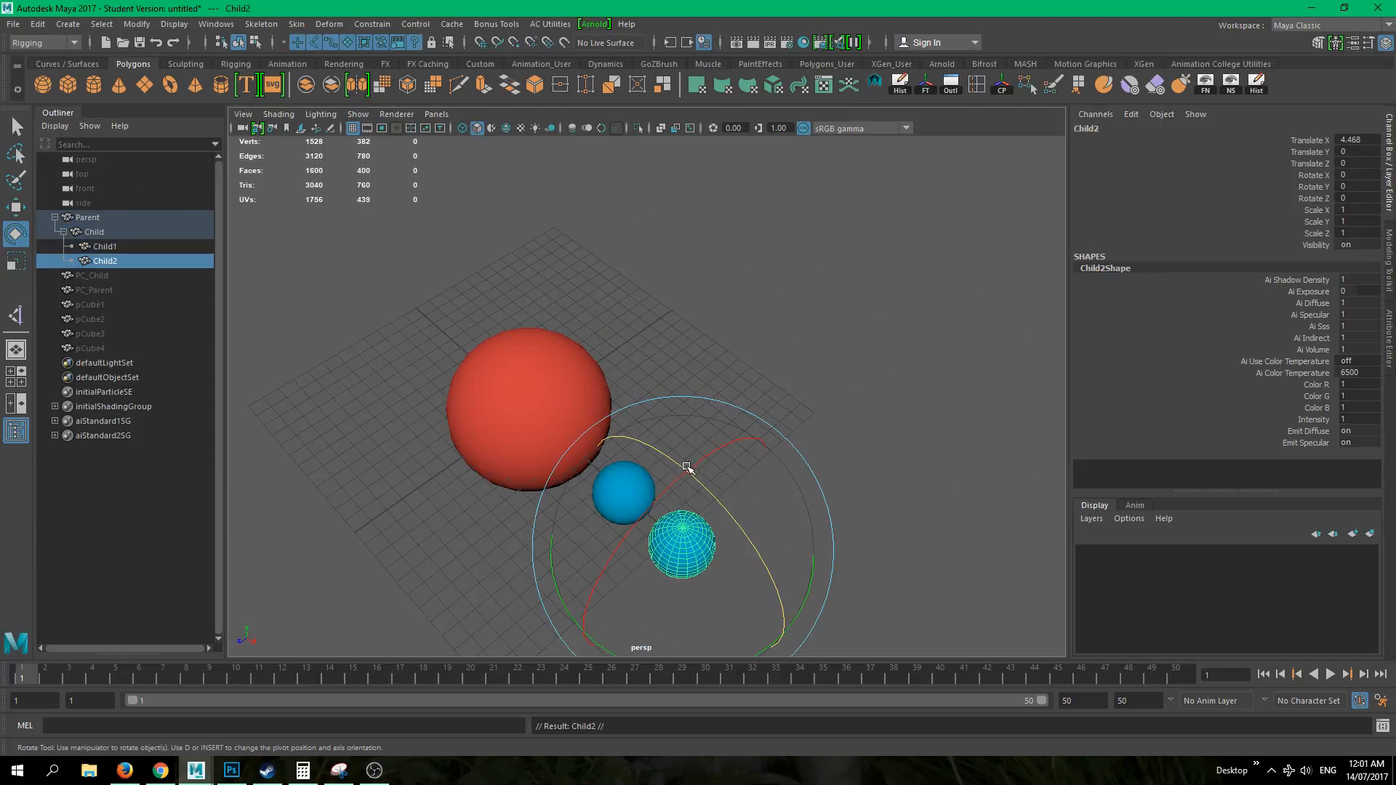
key("w")
left_click_drag(631, 598, 623, 499)
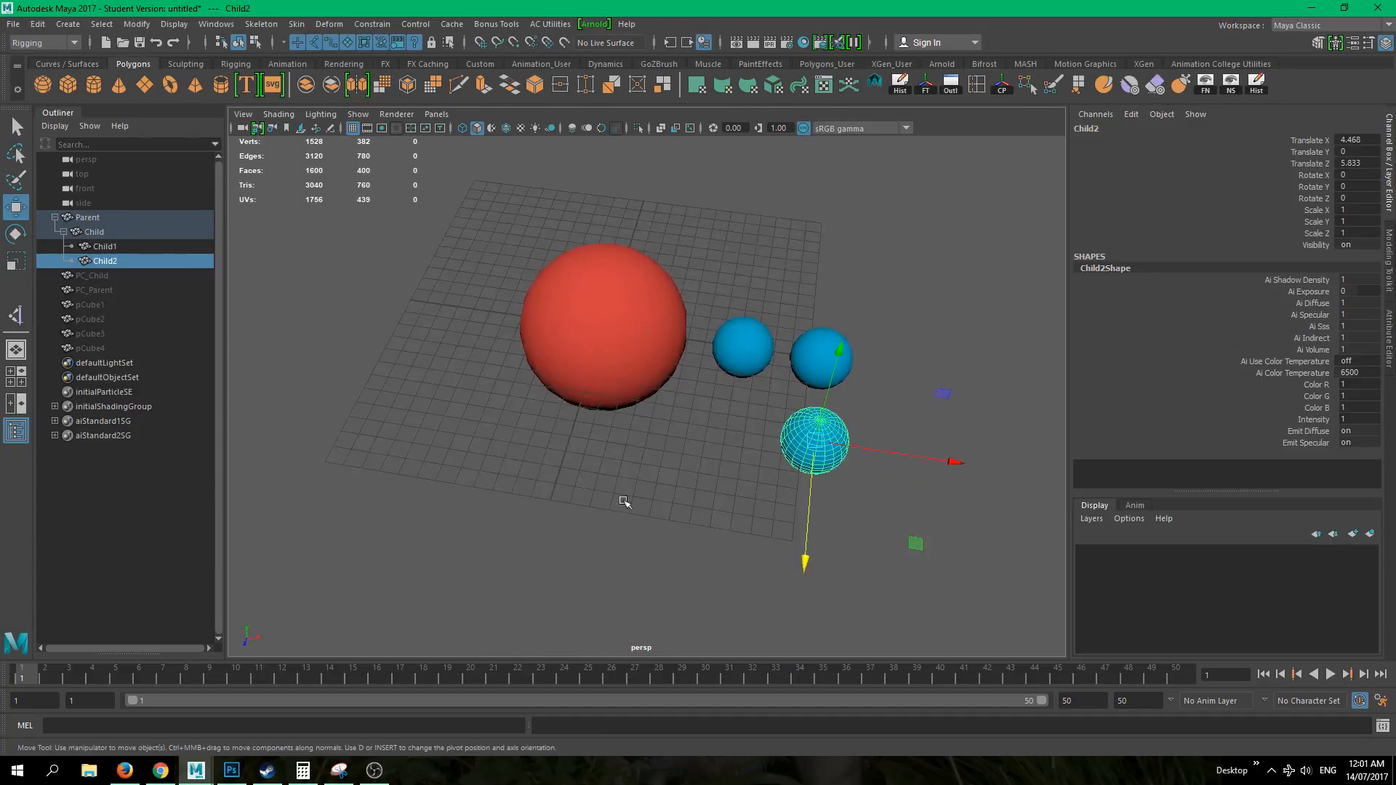
left_click_drag(813, 548, 802, 574)
left_click_drag(949, 487, 565, 462)
- Snap the duplicated sphere Child2 to Translate Z 11 and delete its keyframe at frame 1
key("s")
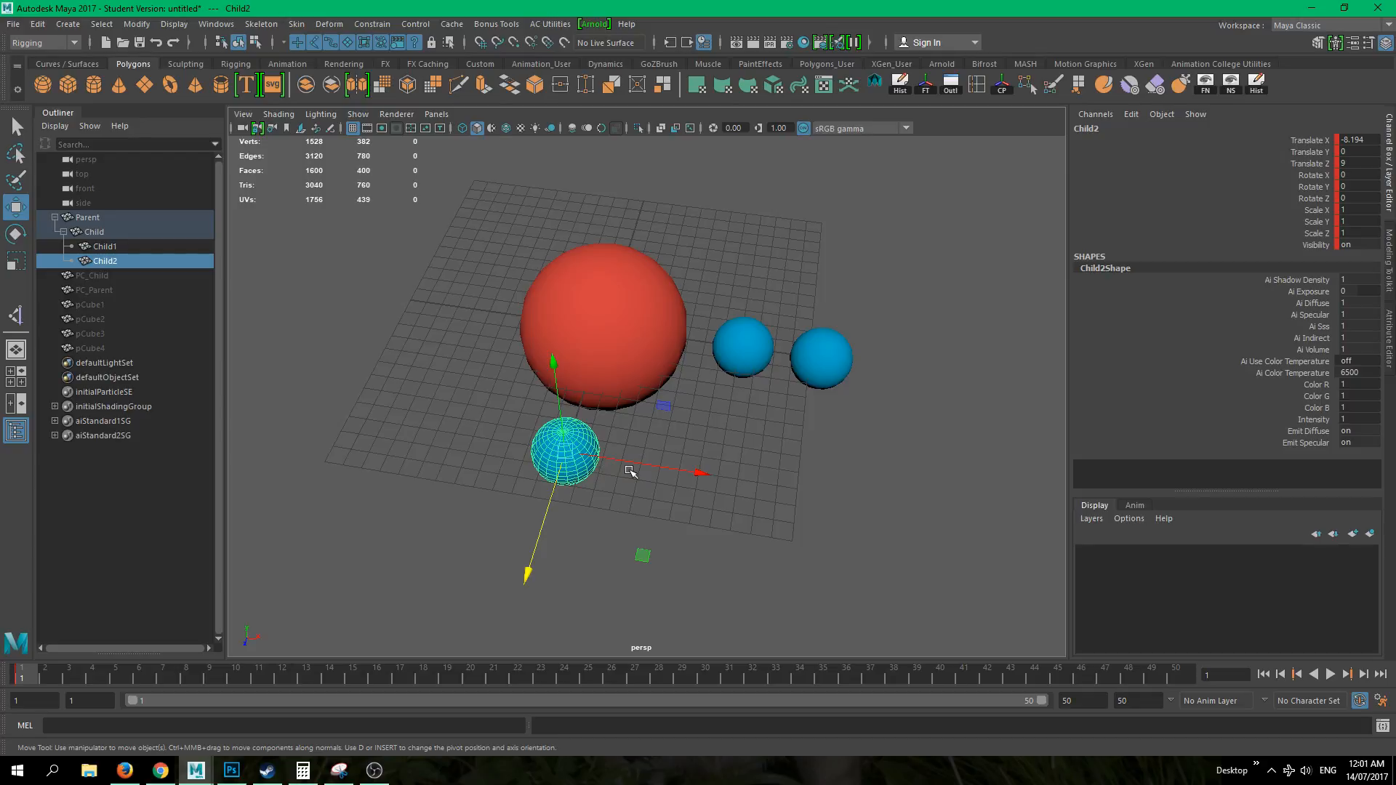
key("ctrl+z")
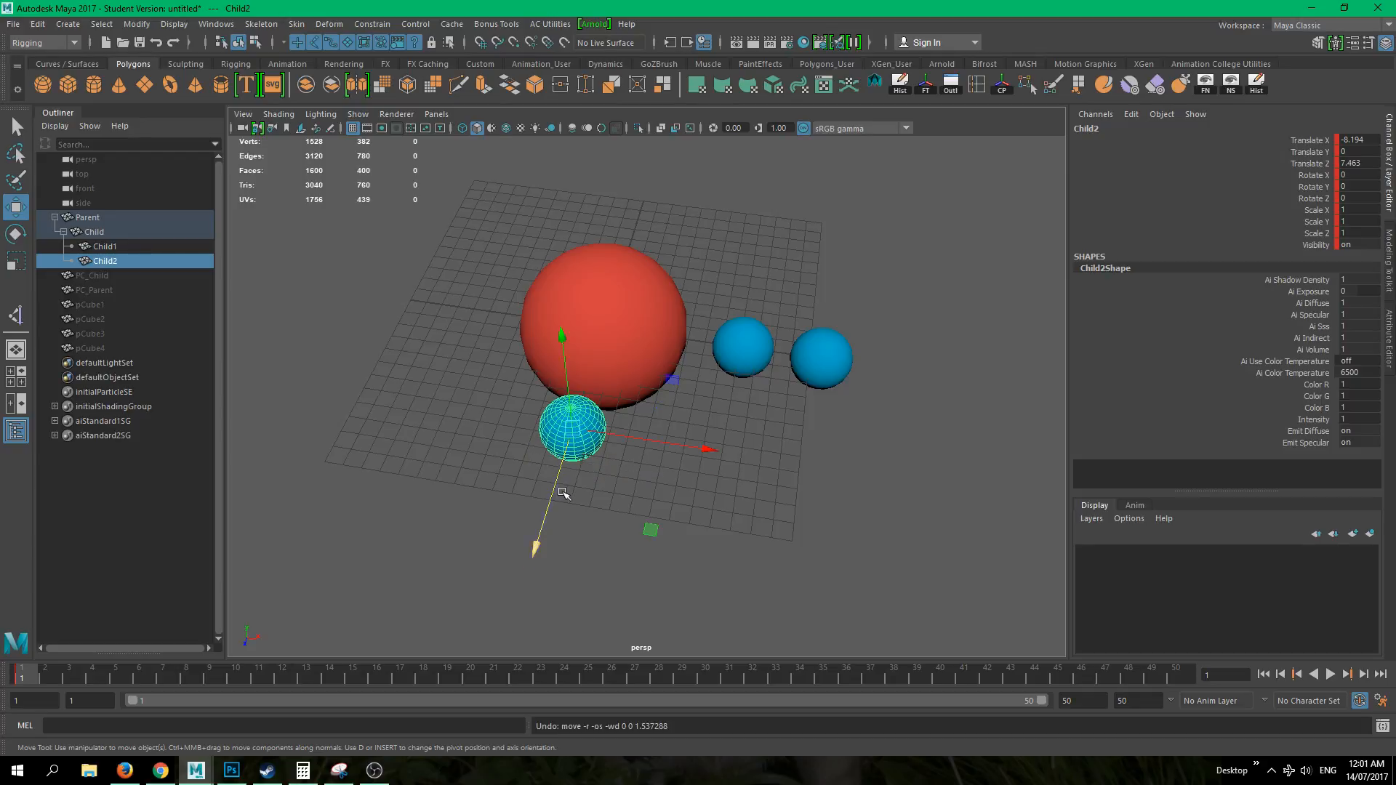
left_click_drag(549, 485, 538, 542)
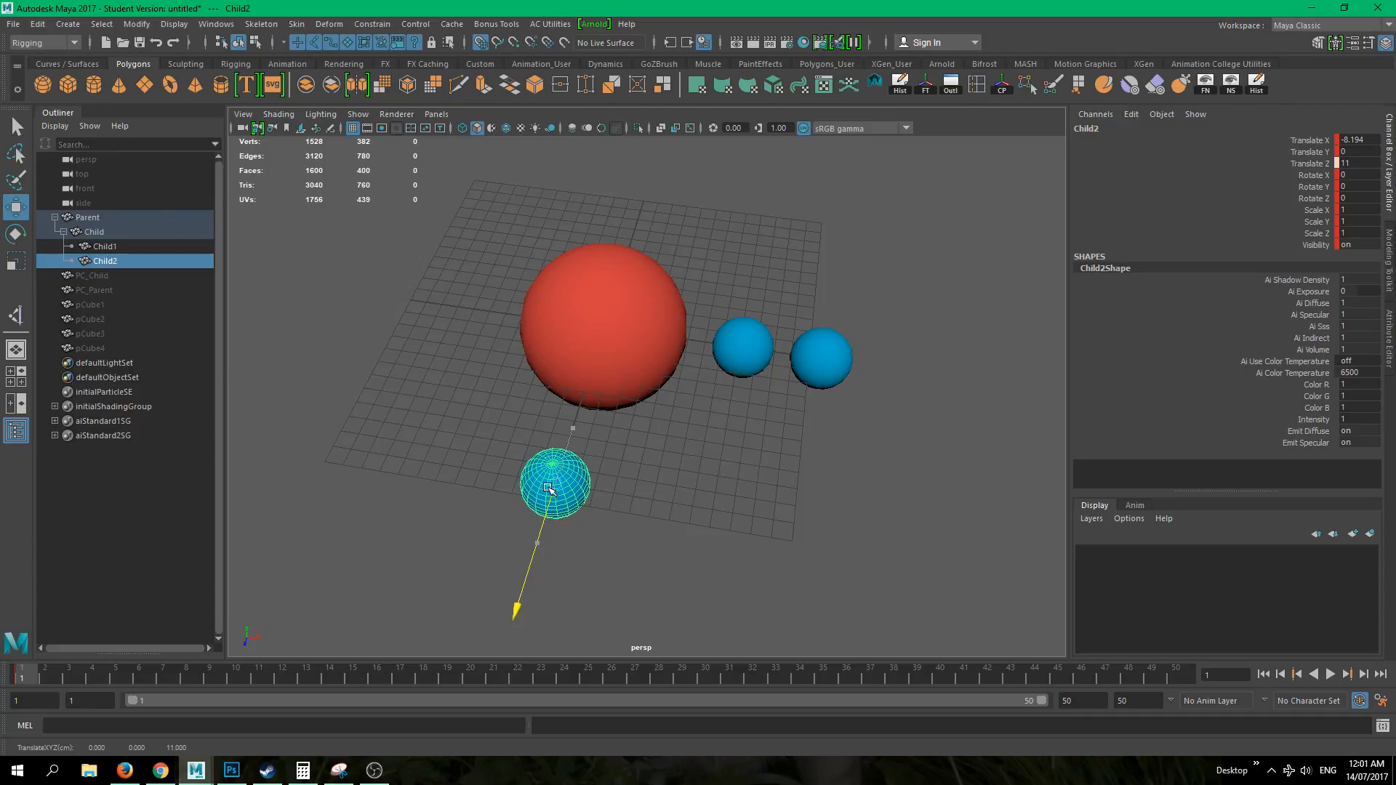
right_click(21, 680)
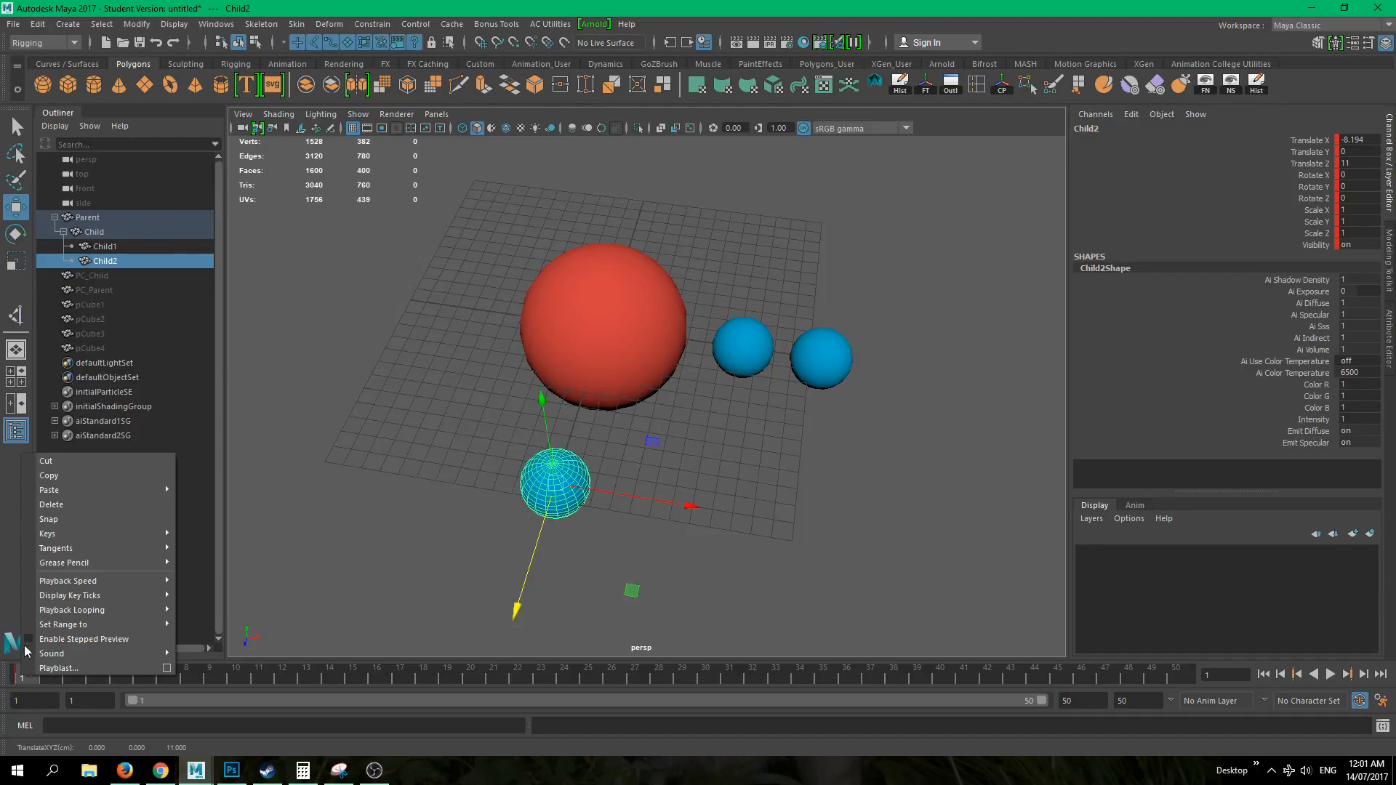
left_click(75, 505)
left_click(748, 586)
- Unparent Child2 from the Child hierarchy and freeze its transformations
left_click(550, 494)
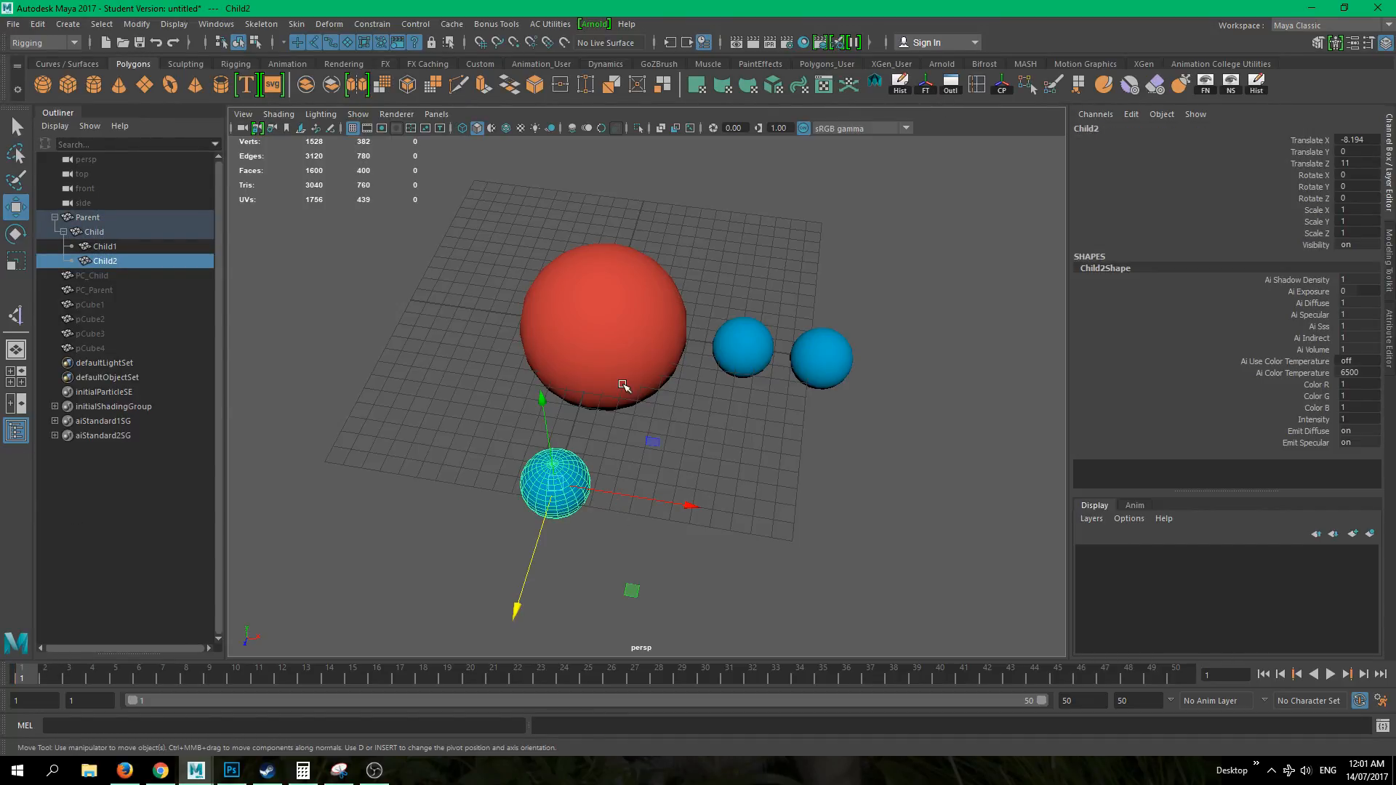
key("shift+p")
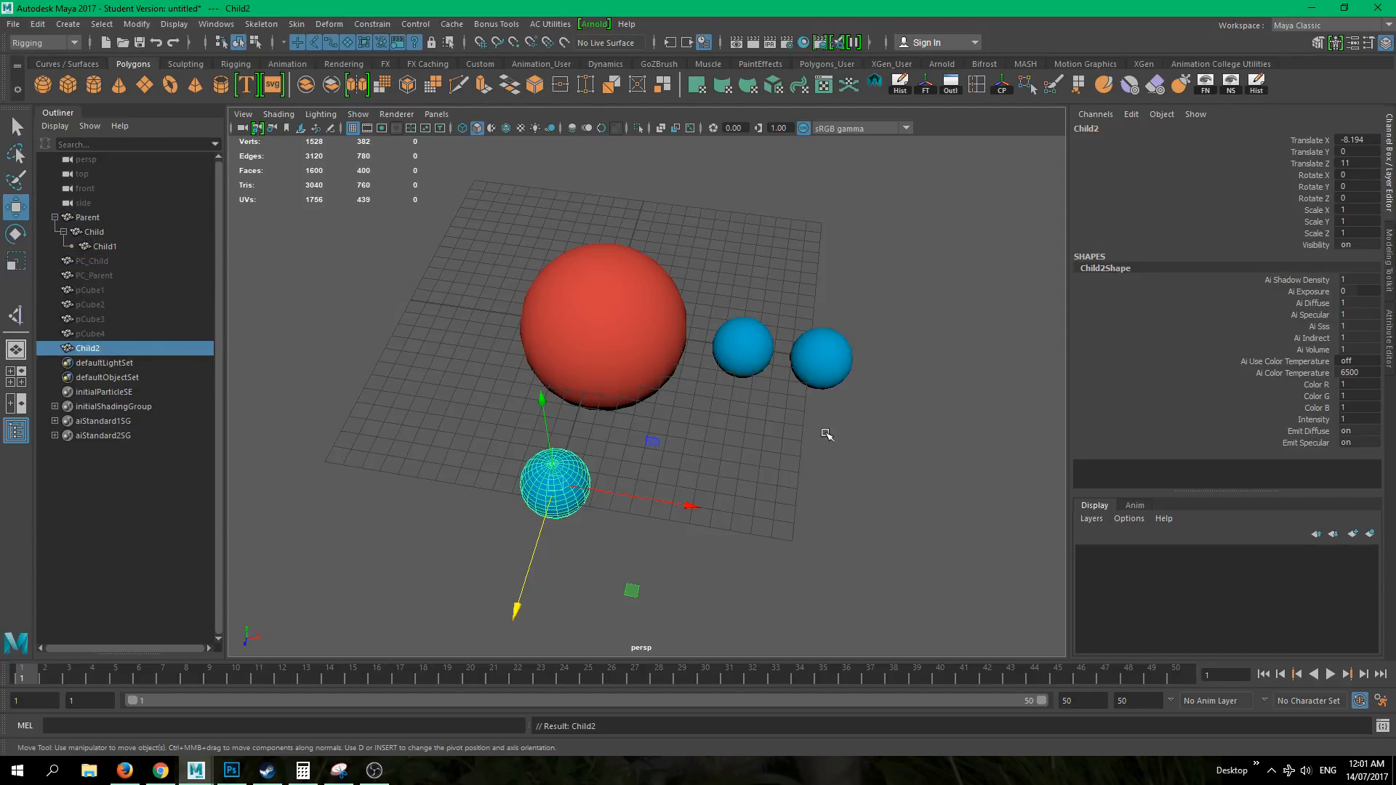
left_click(1088, 131)
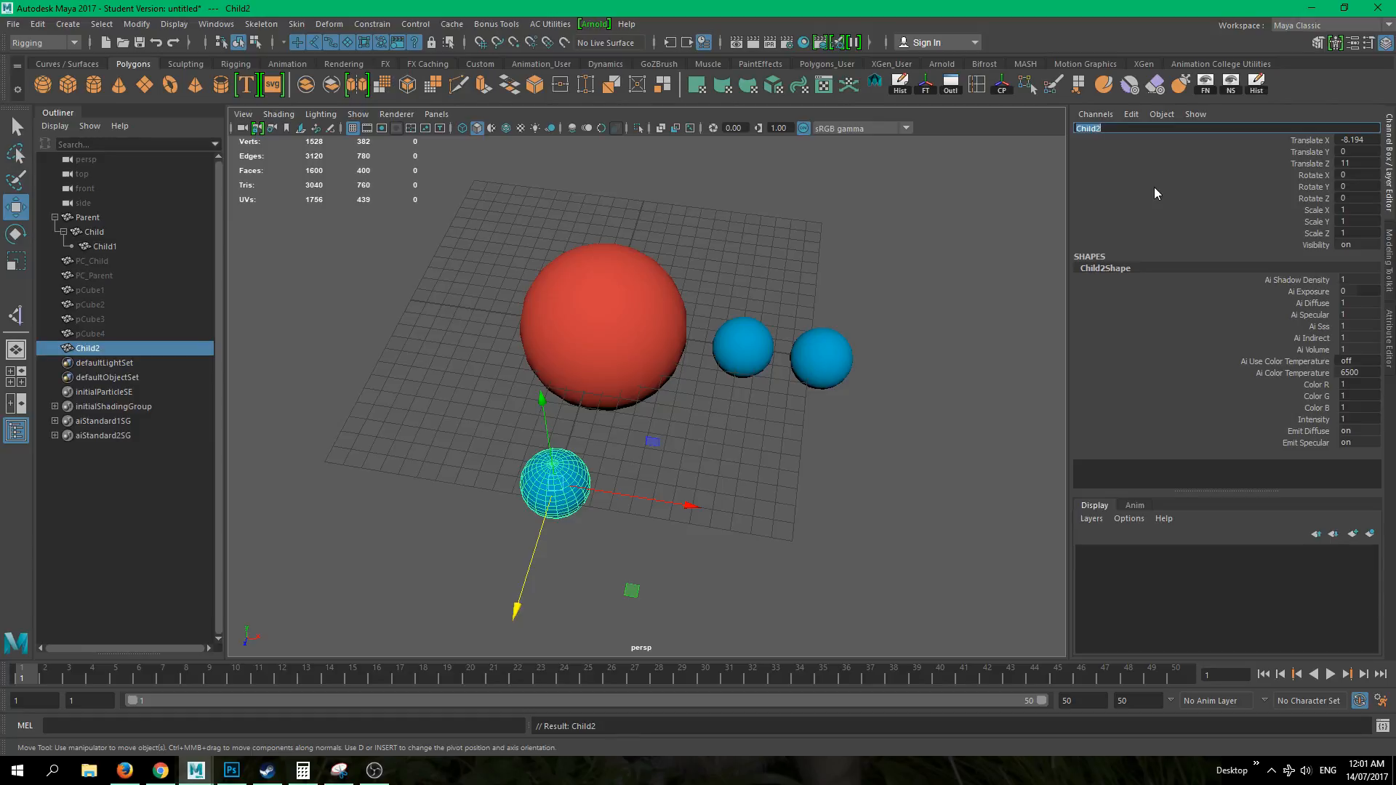
left_click(834, 472)
left_click(542, 469)
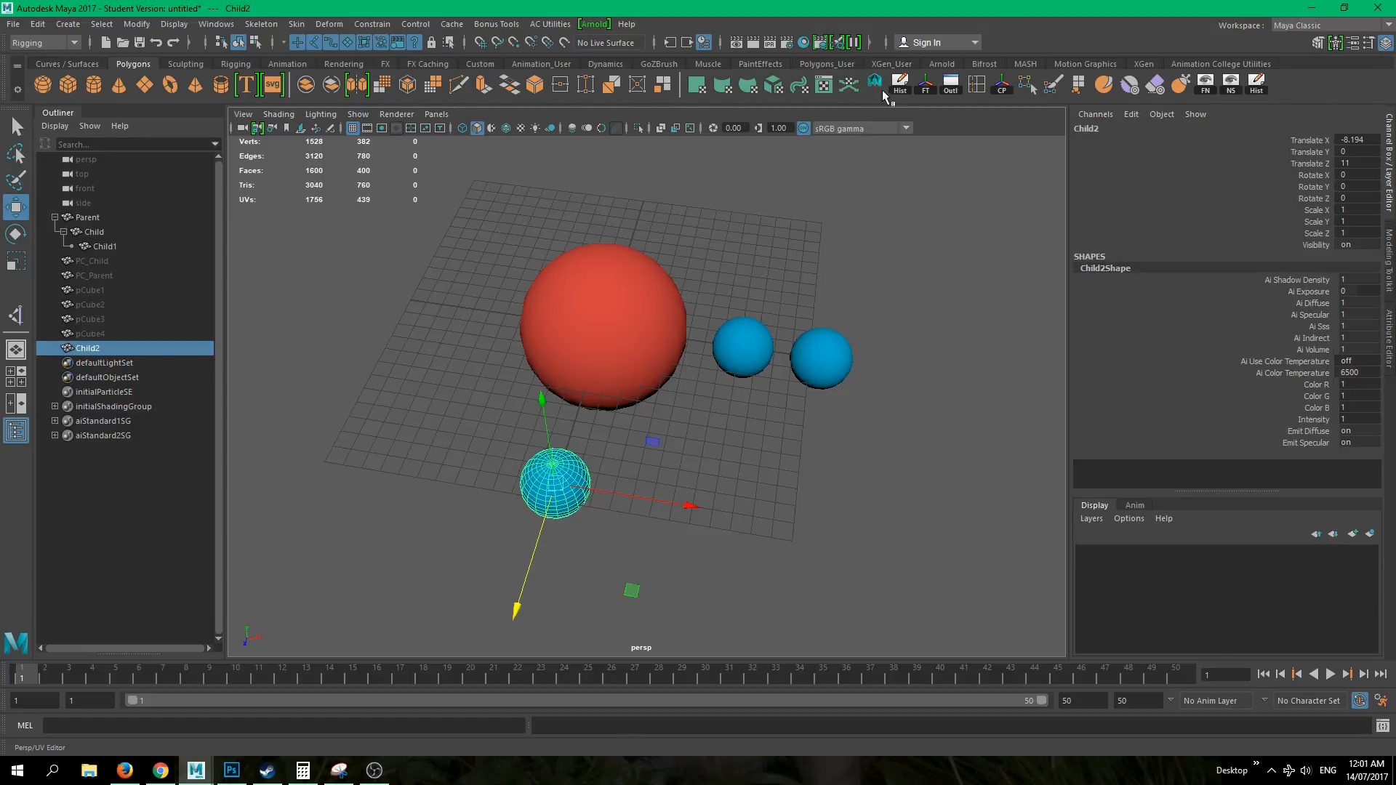
left_click(926, 84)
- Duplicate Child2 and move the copy about 4.59 units along X
middle_click_drag(723, 520, 737, 492, "alt")
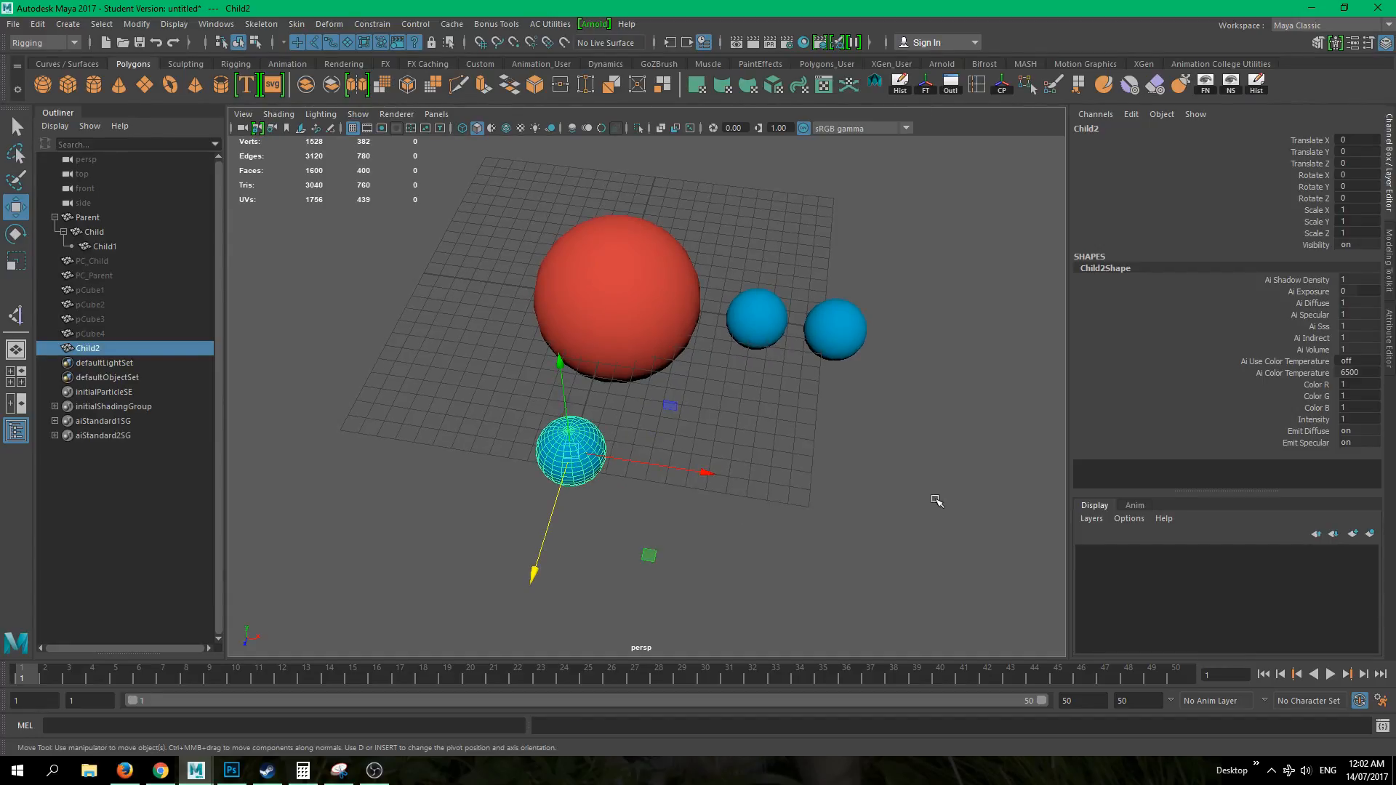
scroll(737, 550, "up", 2)
middle_click_drag(753, 536, 710, 521, "alt")
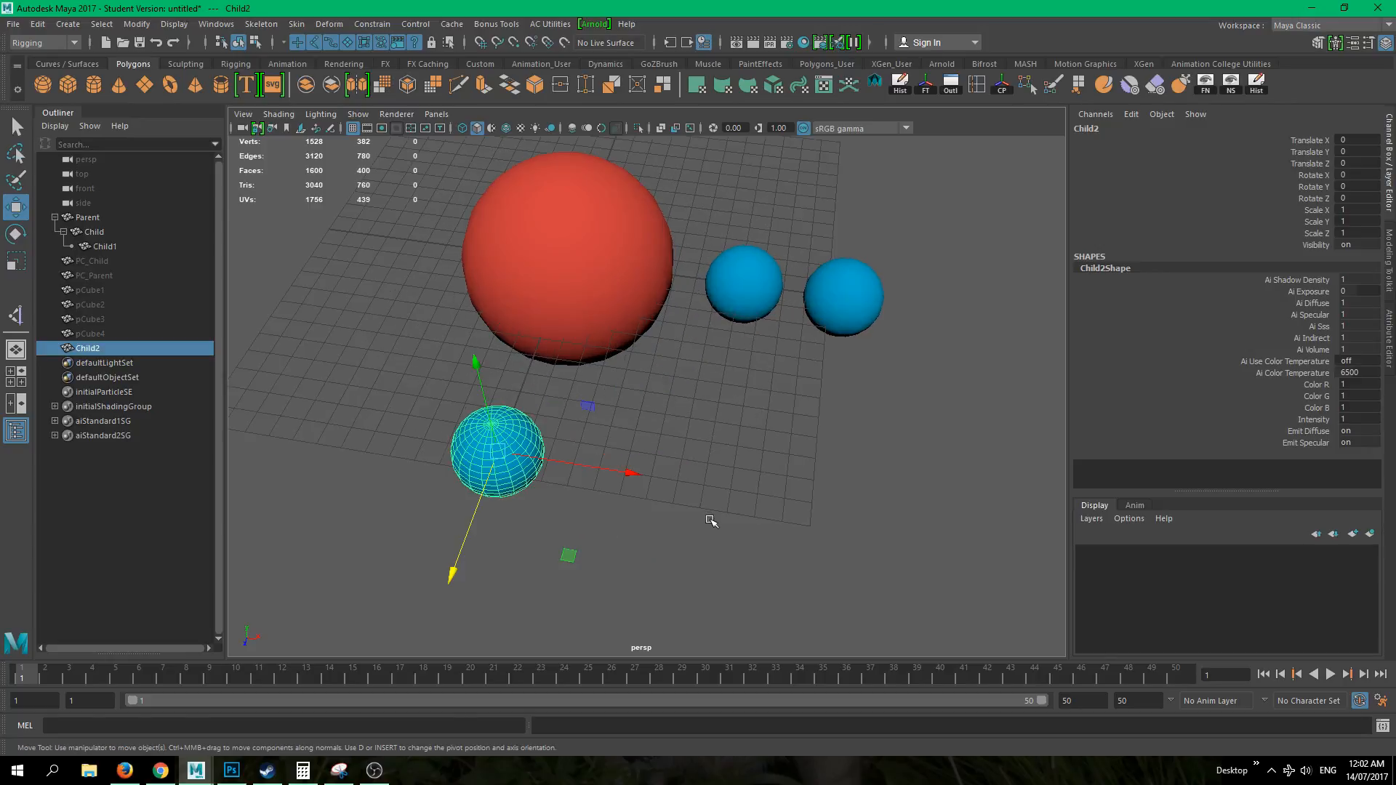
key("ctrl+d")
left_click_drag(631, 472, 744, 490)
scroll(735, 554, "down", 1)
scroll(735, 554, "down", 1)
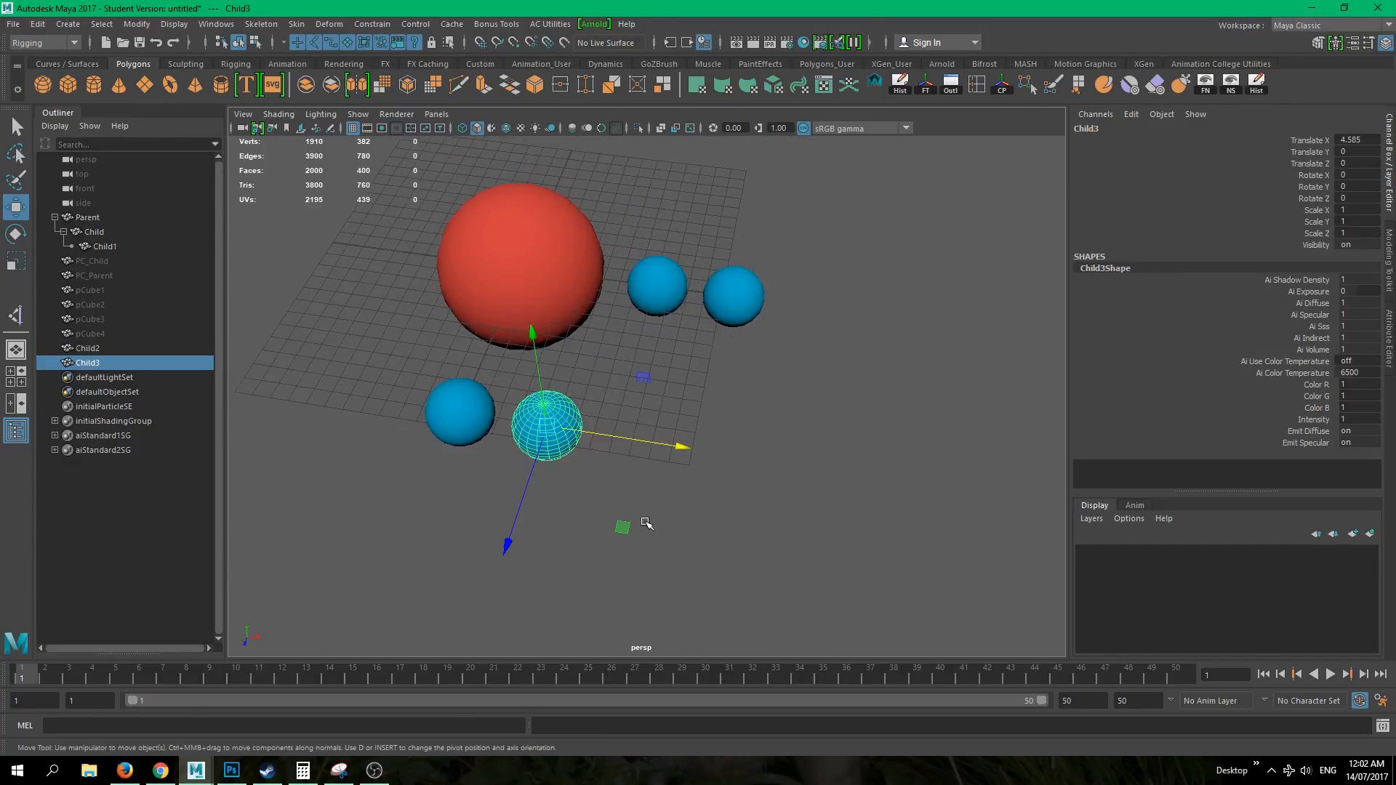
- Repeat the duplicate with its X offset six times to extend the front row to eight blue spheres, and clear the selection
key("shift+d")
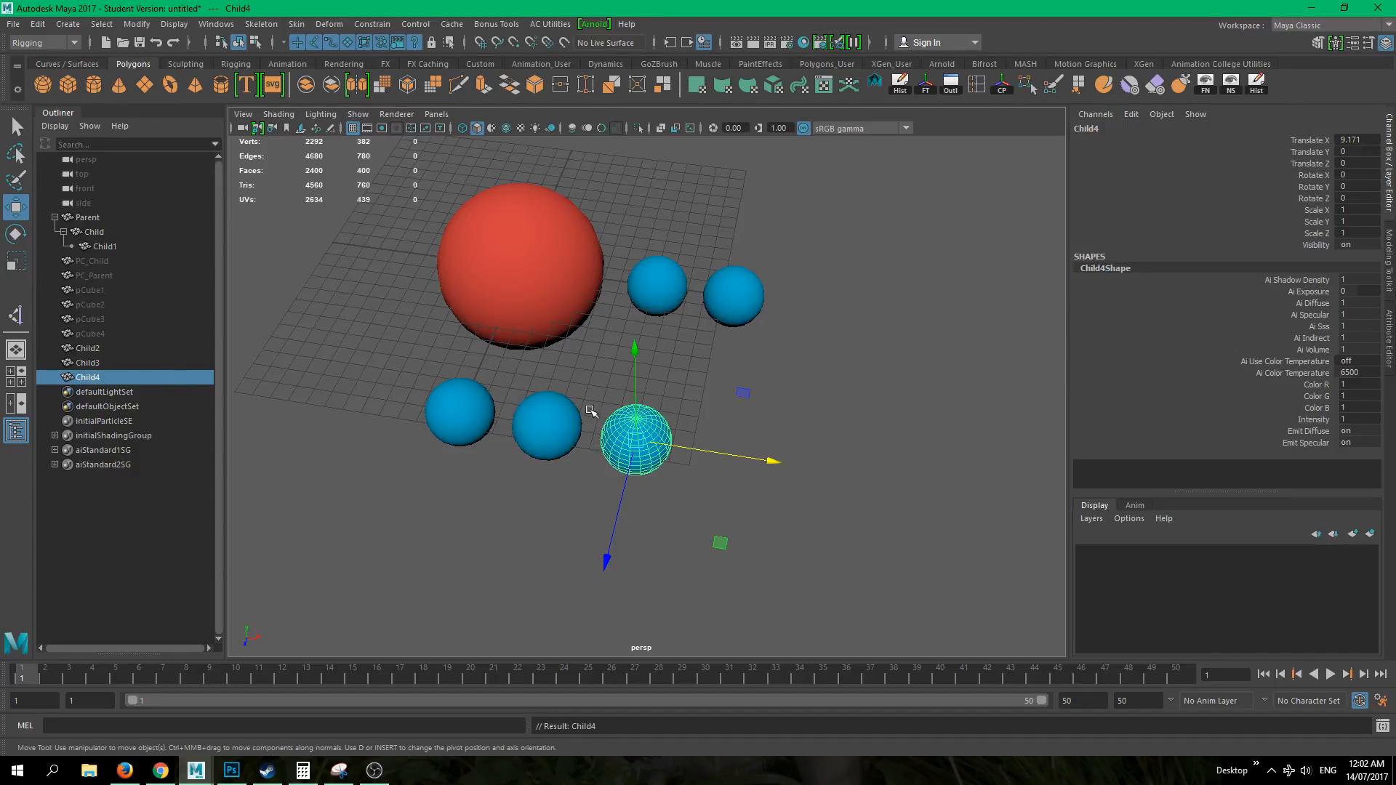
key("shift+d")
key("shift+d")
key("shift+d")
key("shift+d")
key("shift+d")
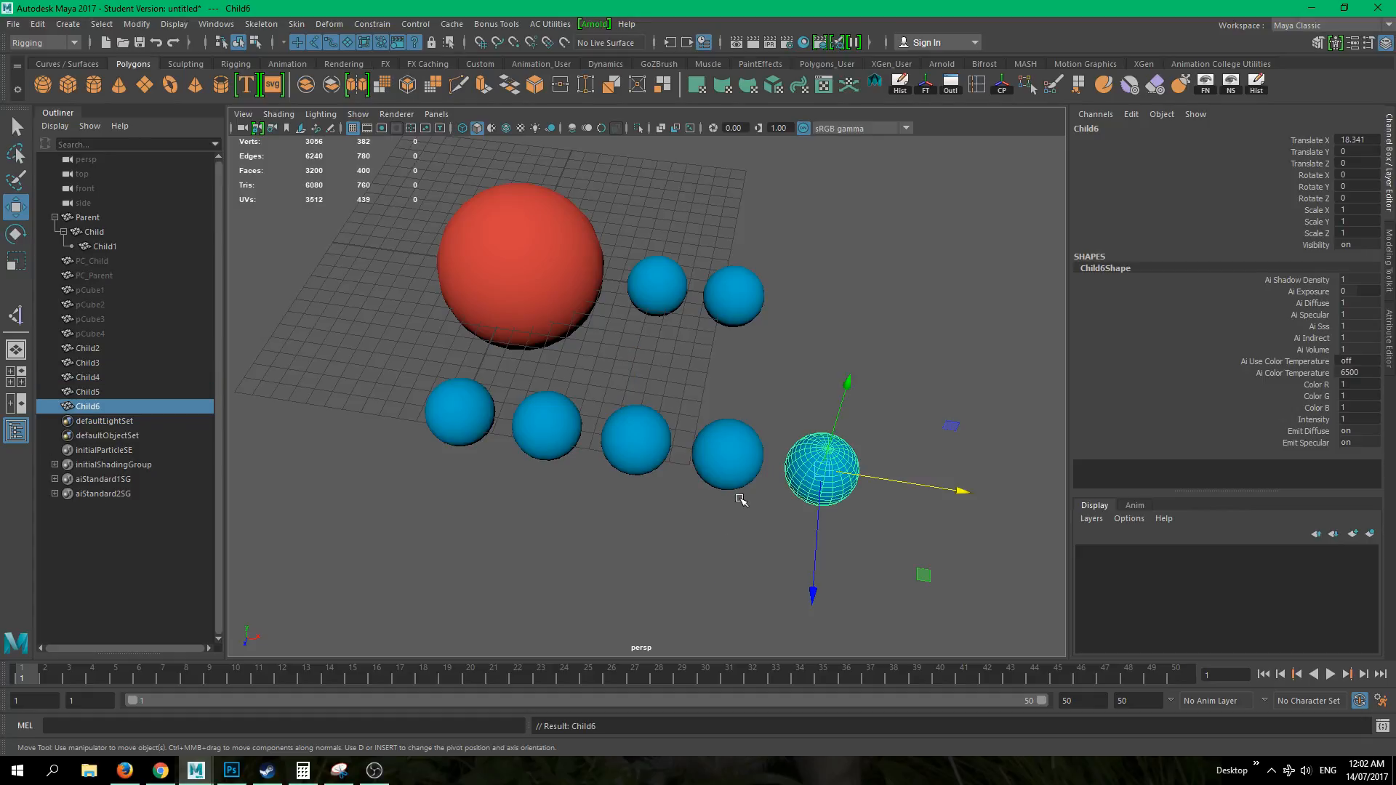
right_click_drag(833, 488, 676, 397, "alt")
middle_click_drag(676, 397, 527, 379, "alt")
right_click_drag(527, 379, 650, 436, "alt")
middle_click_drag(500, 491, 529, 468, "alt")
left_click(563, 459)
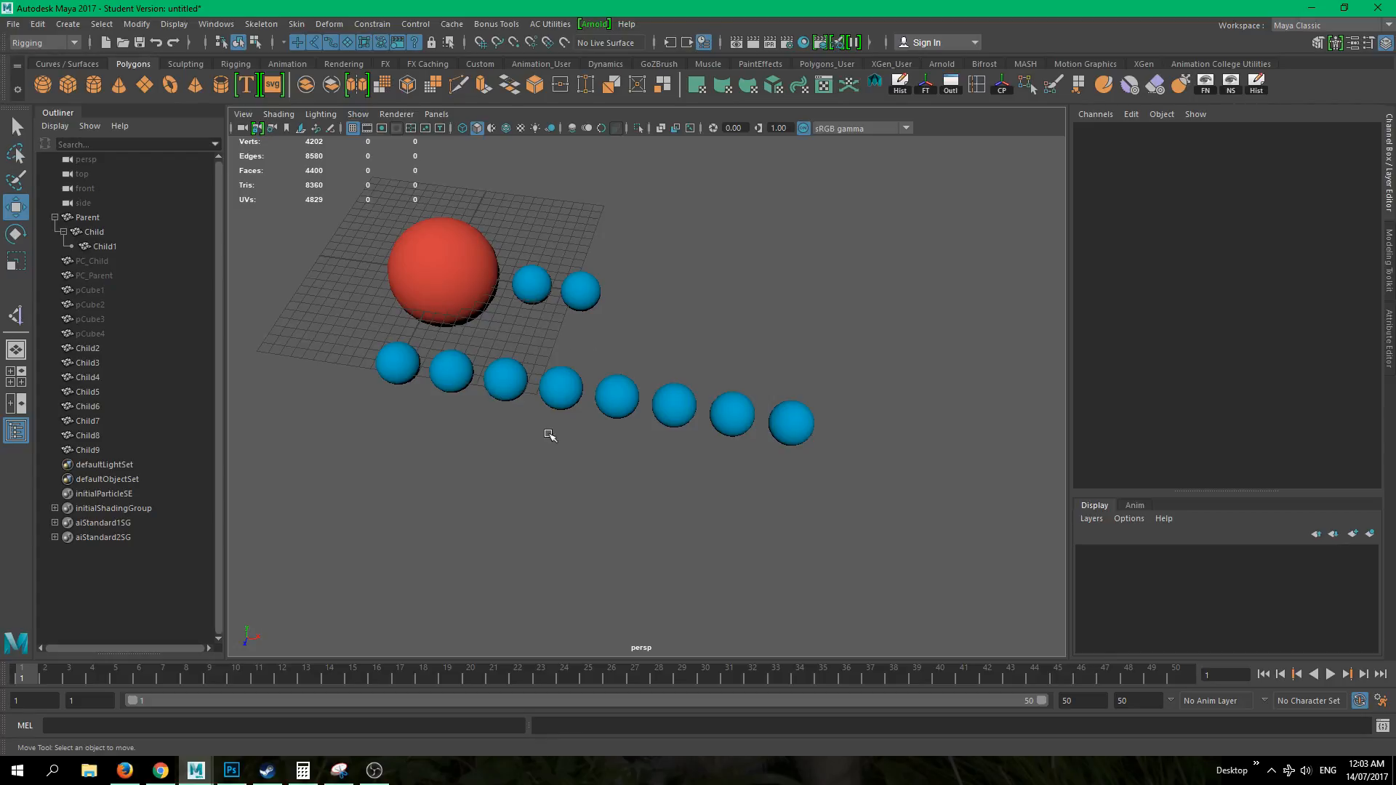
- Nest Child9 under Child8 in the Outliner, and nest Child8 under Child7
left_click(83, 449)
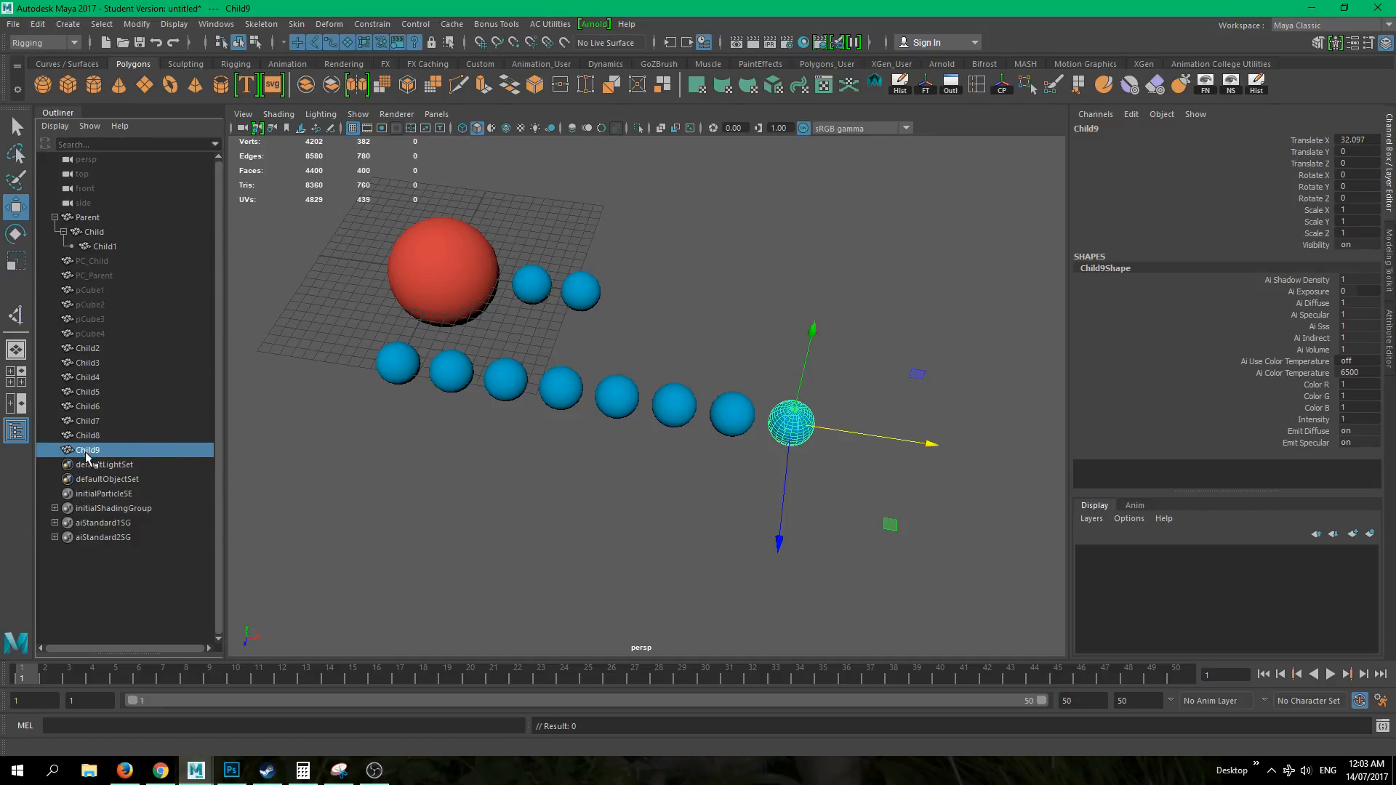
middle_click_drag(85, 451, 93, 436)
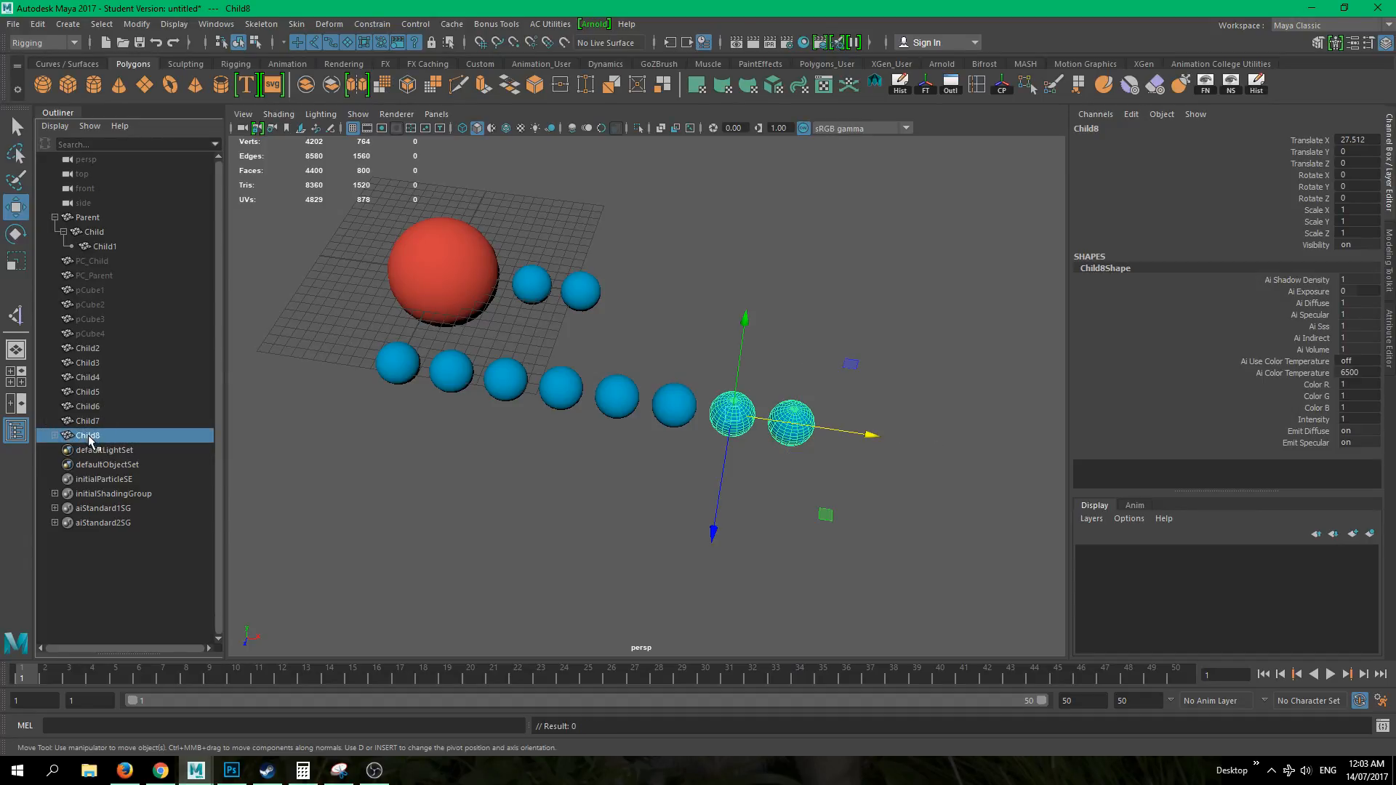
left_click(55, 434)
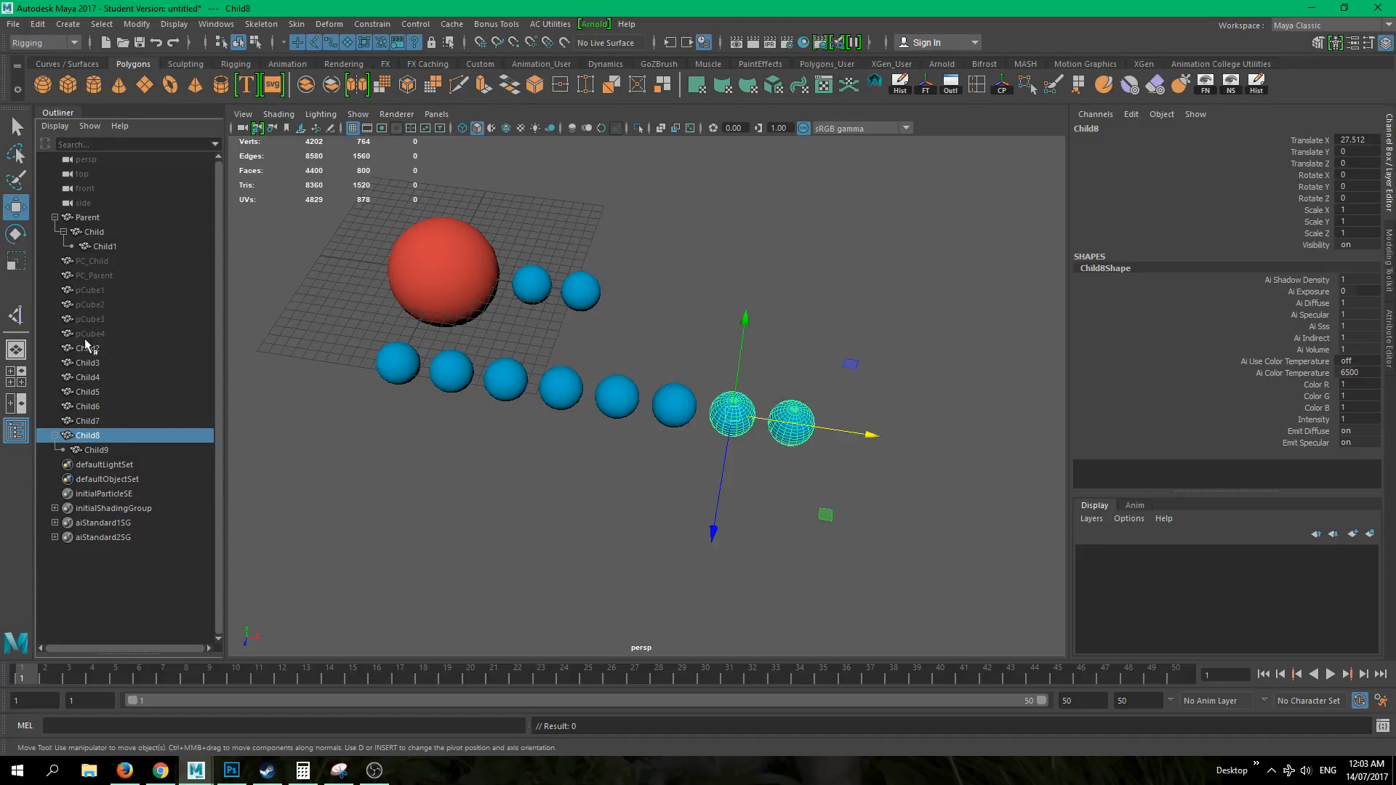
middle_click_drag(81, 438, 88, 423)
left_click(90, 421)
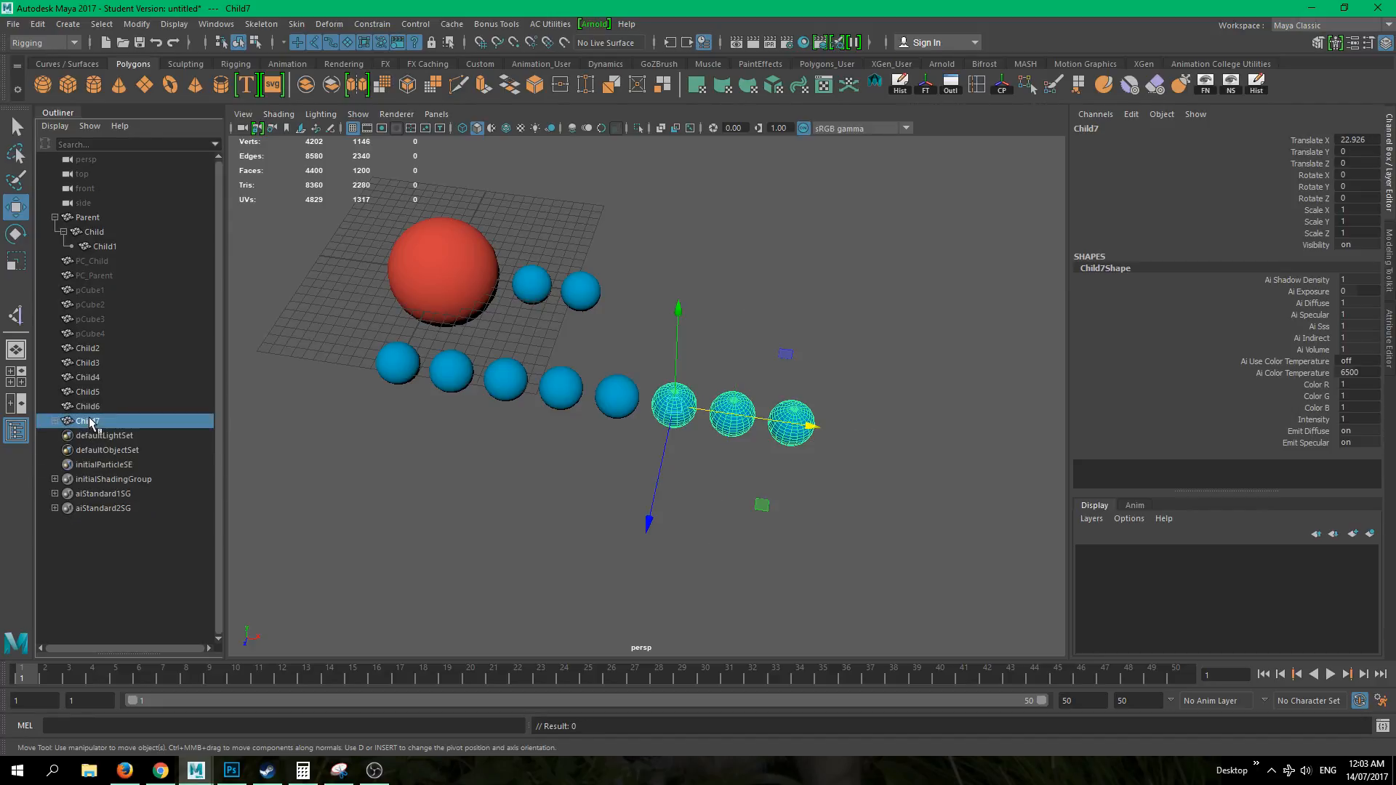
- Continue the nested chain by parenting each sphere from Child7 down to Child3 under the preceding one, ending with Child2 as root
middle_click_drag(122, 420, 90, 352)
left_click(93, 409)
left_click(85, 392)
left_click(83, 378)
left_click(88, 363)
left_click(92, 352)
left_click(552, 574)
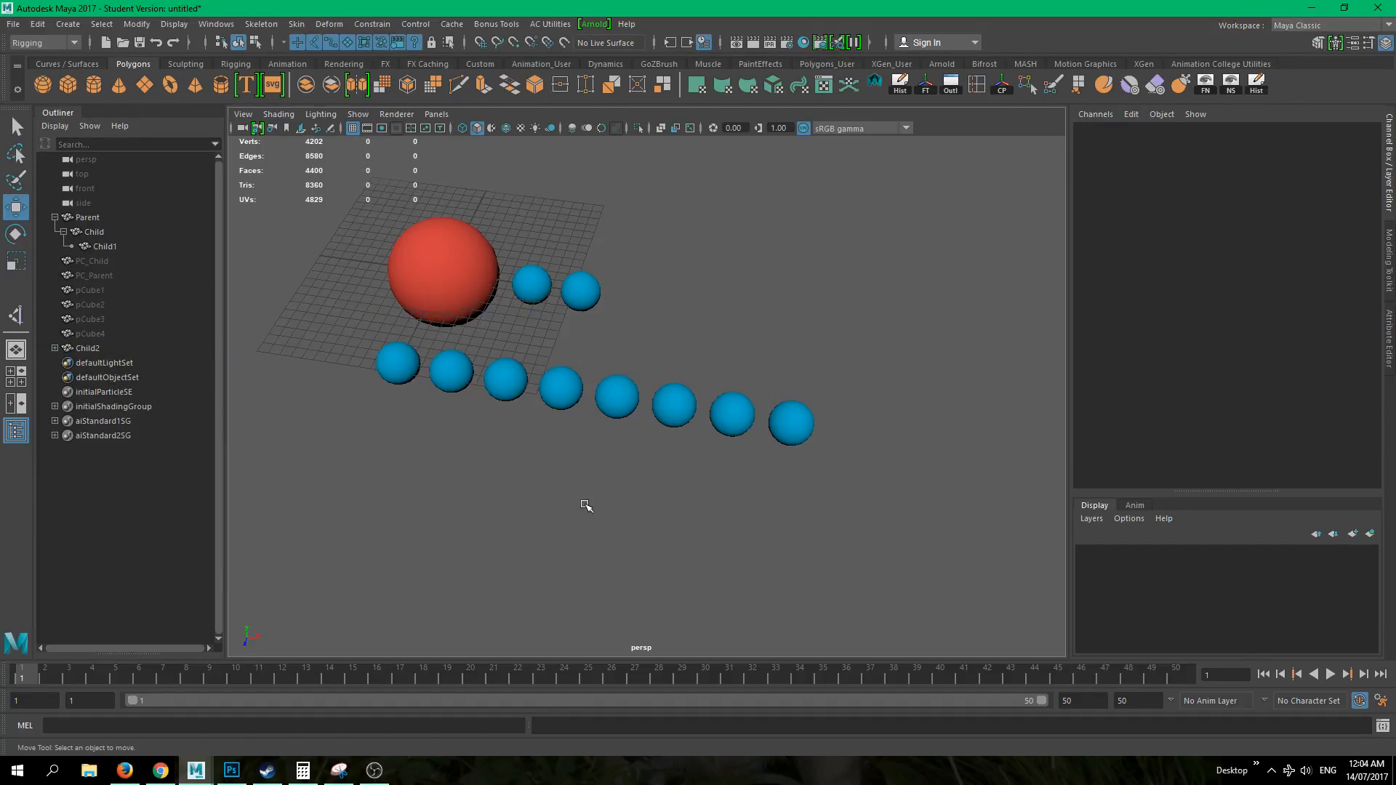
- Try rotating the root sphere Child2 about Z to test its effect on the whole chain, and undo the rotation
left_click_drag(586, 505, 592, 486, "alt")
left_click(398, 365)
key("e")
left_click_drag(468, 311, 248, 245)
key("ctrl+z")
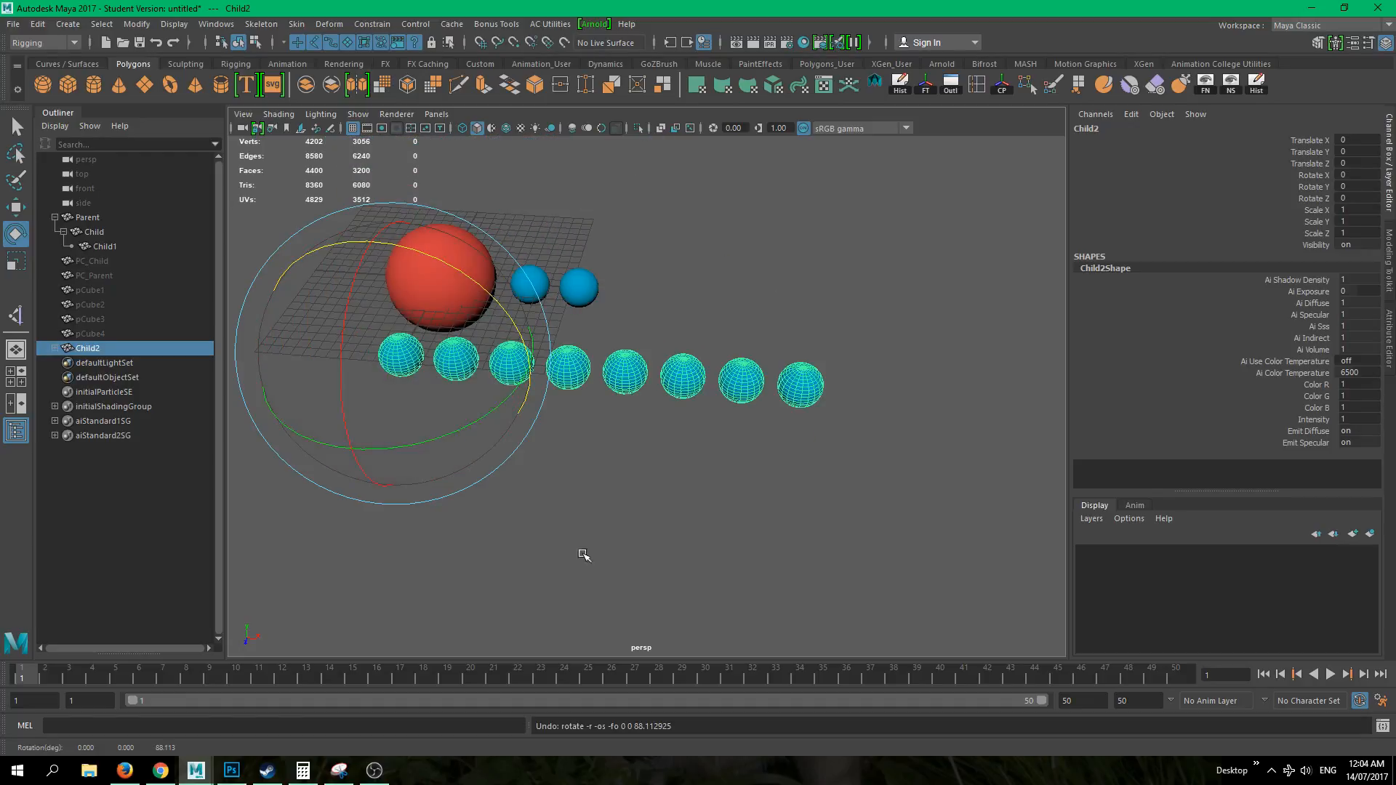
- Try rotating the second and third spheres of the chain about Z in turn, undoing each rotation, and clear the selection
left_click(582, 555)
left_click(454, 364)
left_click_drag(507, 321, 468, 426)
key("ctrl+z")
left_click(462, 435)
left_click(508, 367)
left_click_drag(586, 302, 501, 306)
key("ctrl+z")
left_click(756, 501)
left_click_drag(757, 502, 731, 516, "alt")
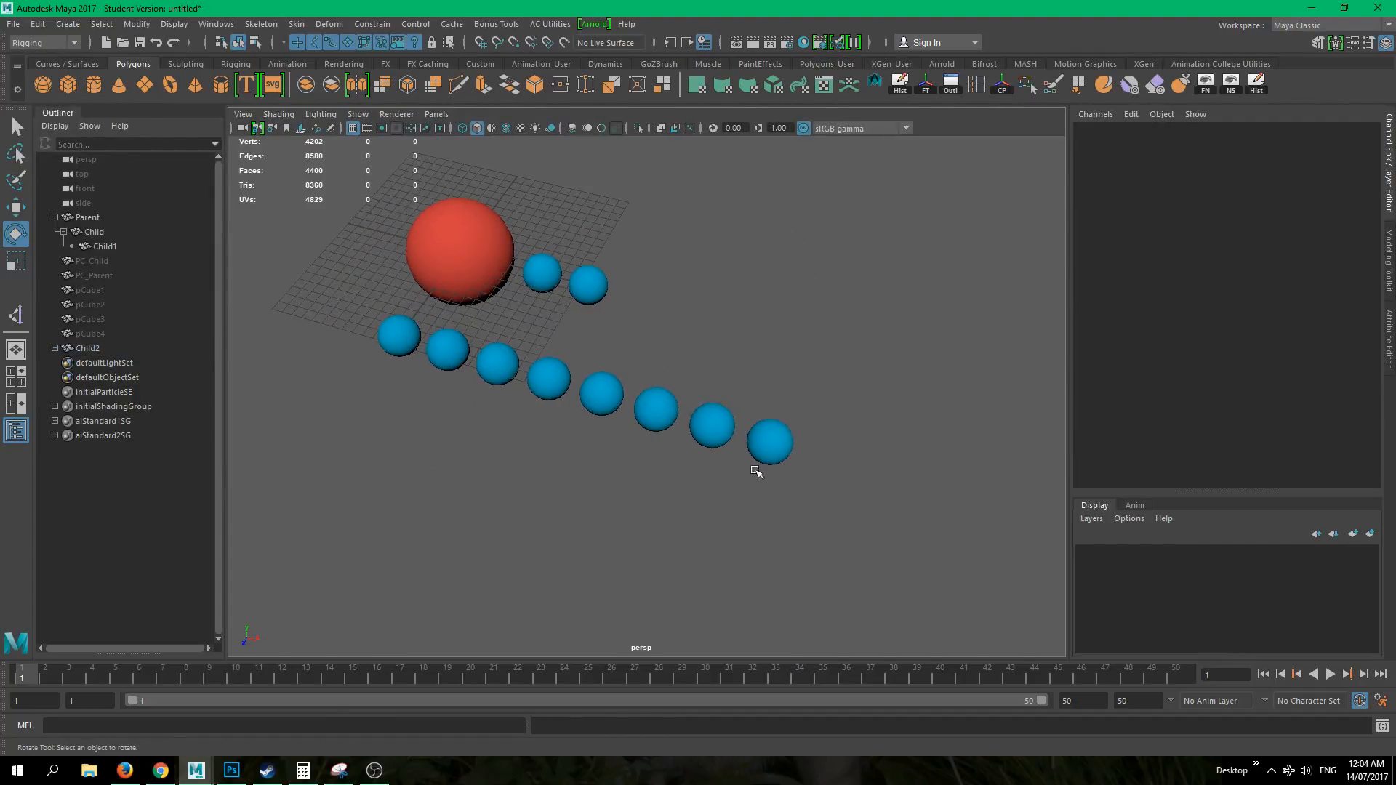
left_click(786, 433)
key("q")
left_click_drag(814, 547, 757, 374, "alt")
left_click(780, 414, "shift")
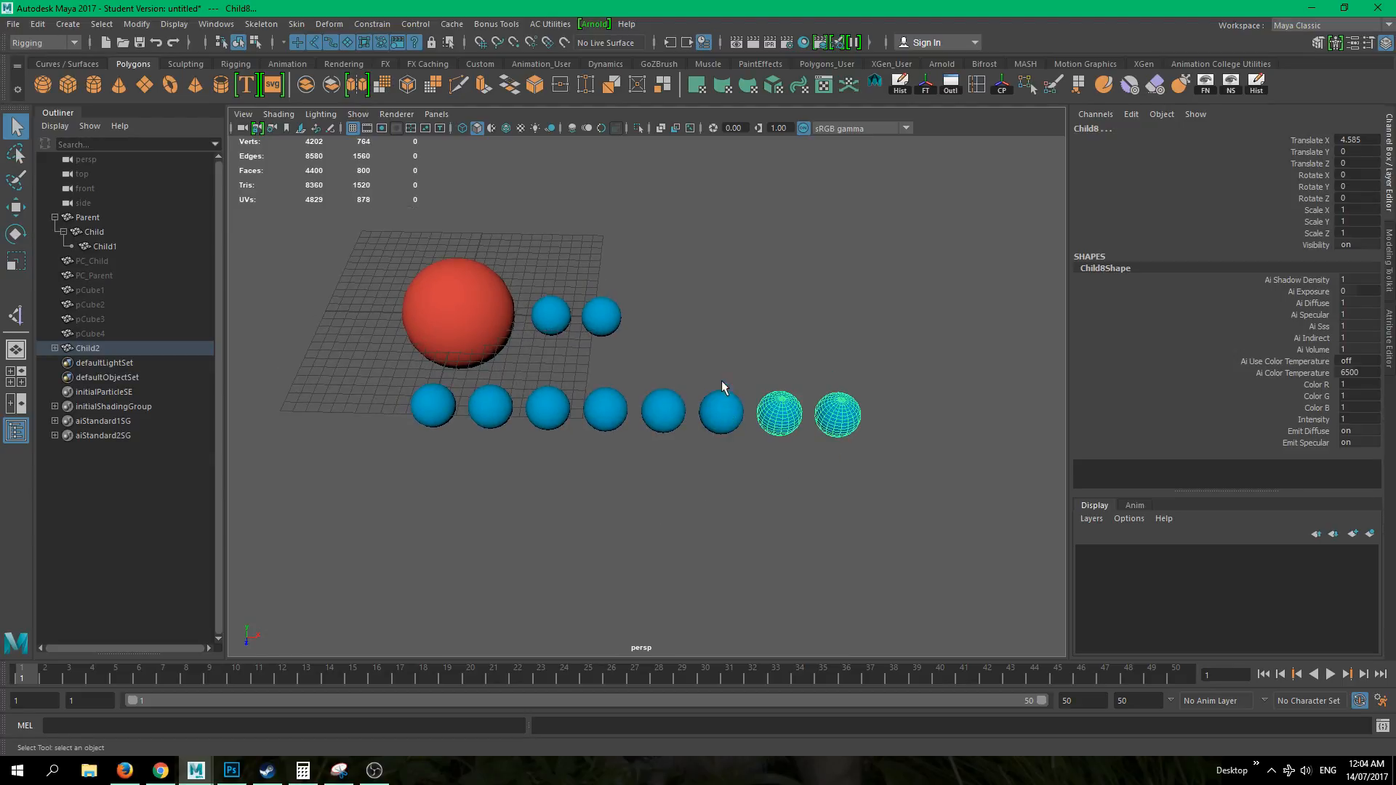
left_click(721, 404, "shift")
left_click_drag(663, 514, 663, 514, "shift")
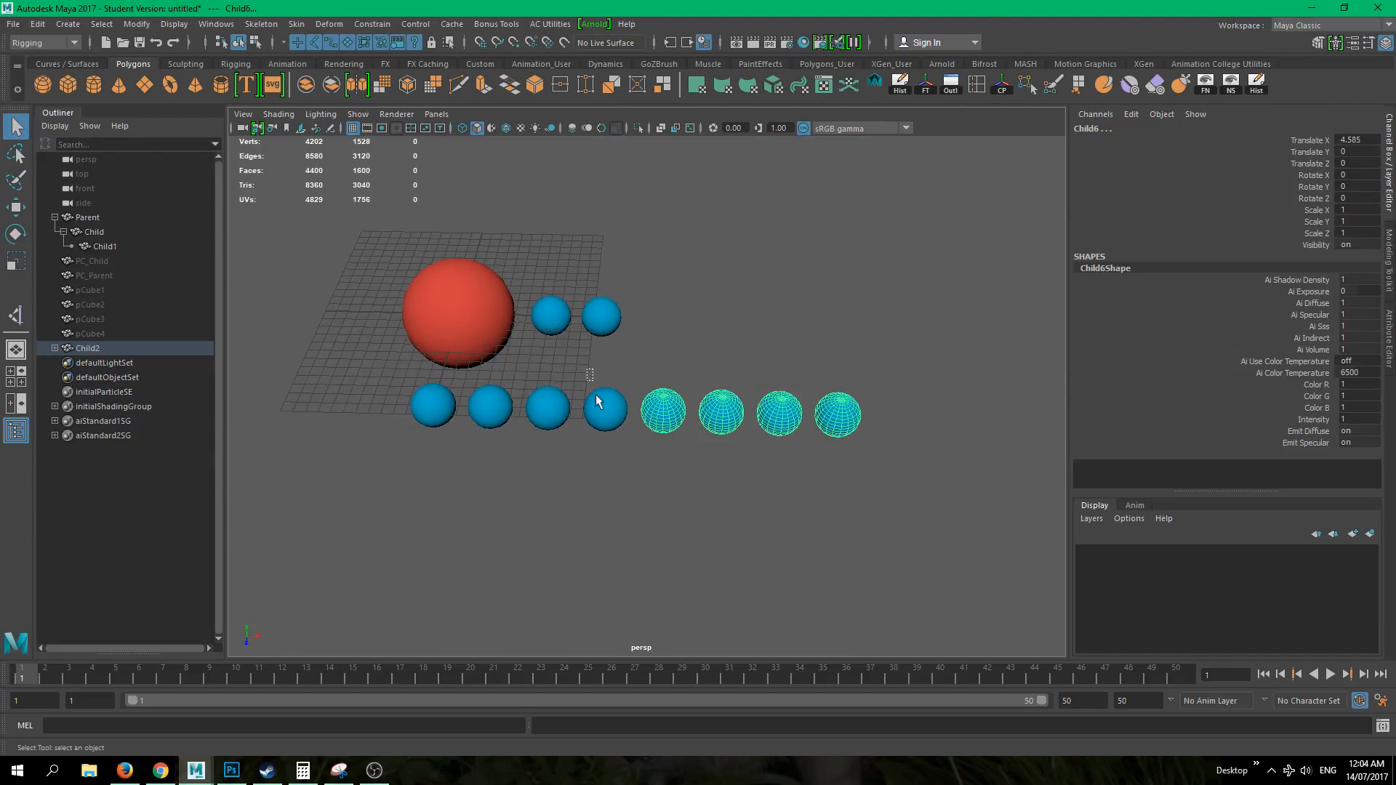
left_click(542, 401, "shift")
left_click(489, 406, "shift")
left_click(433, 410, "shift")
left_click_drag(438, 457, 503, 513, "alt")
key("e")
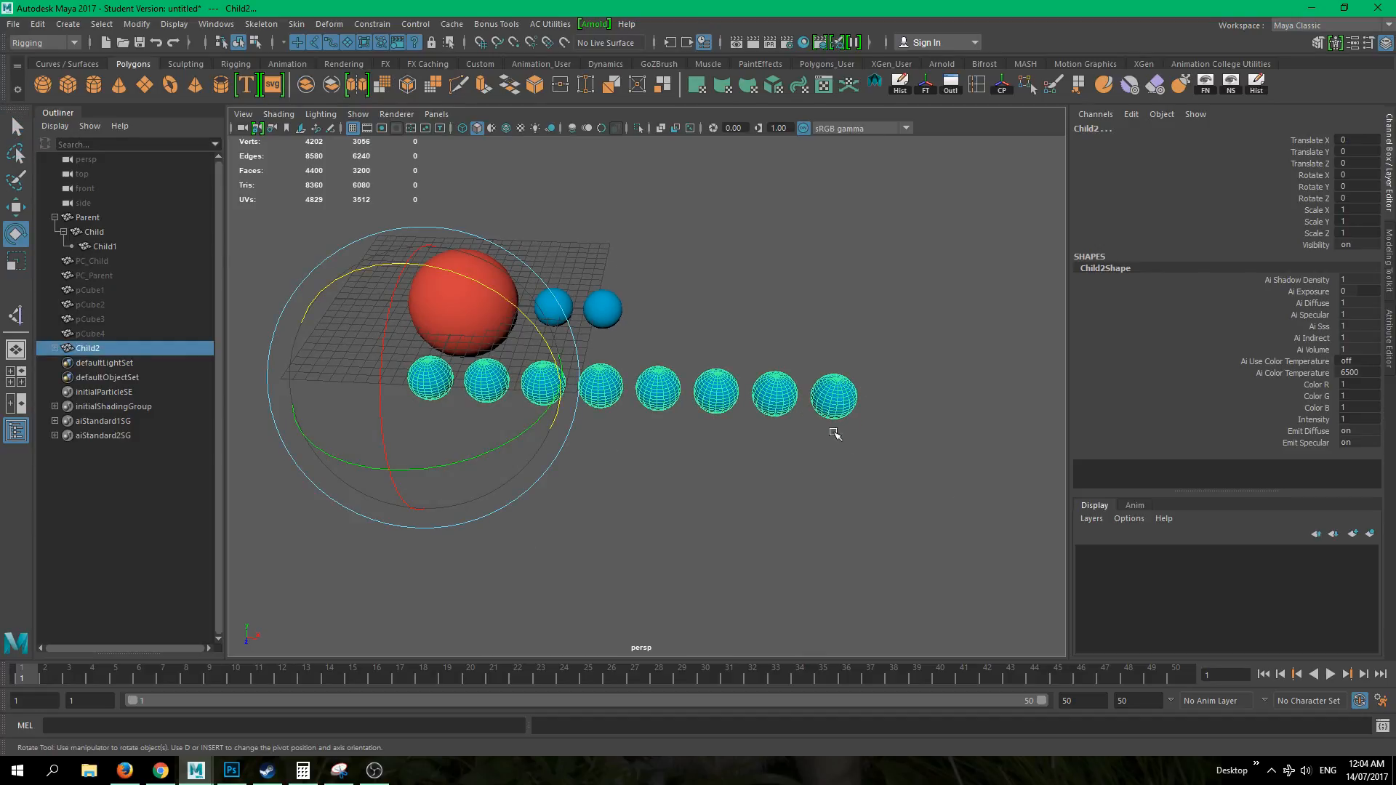
left_click(939, 456)
left_click_drag(829, 350, 856, 374)
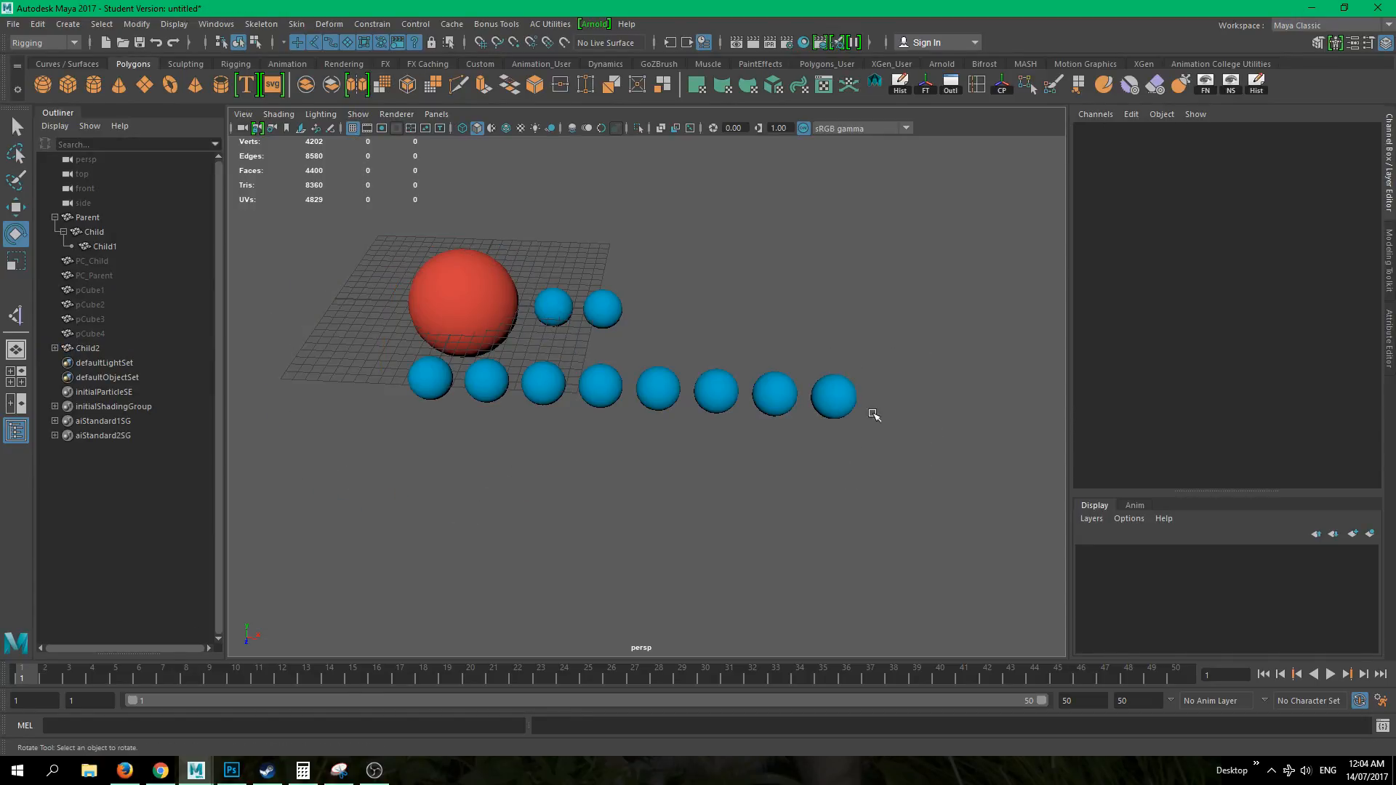
- Expand the Child2 hierarchy and select all eight chained spheres individually, starting at Child9 and ending with Child2
left_click(54, 348)
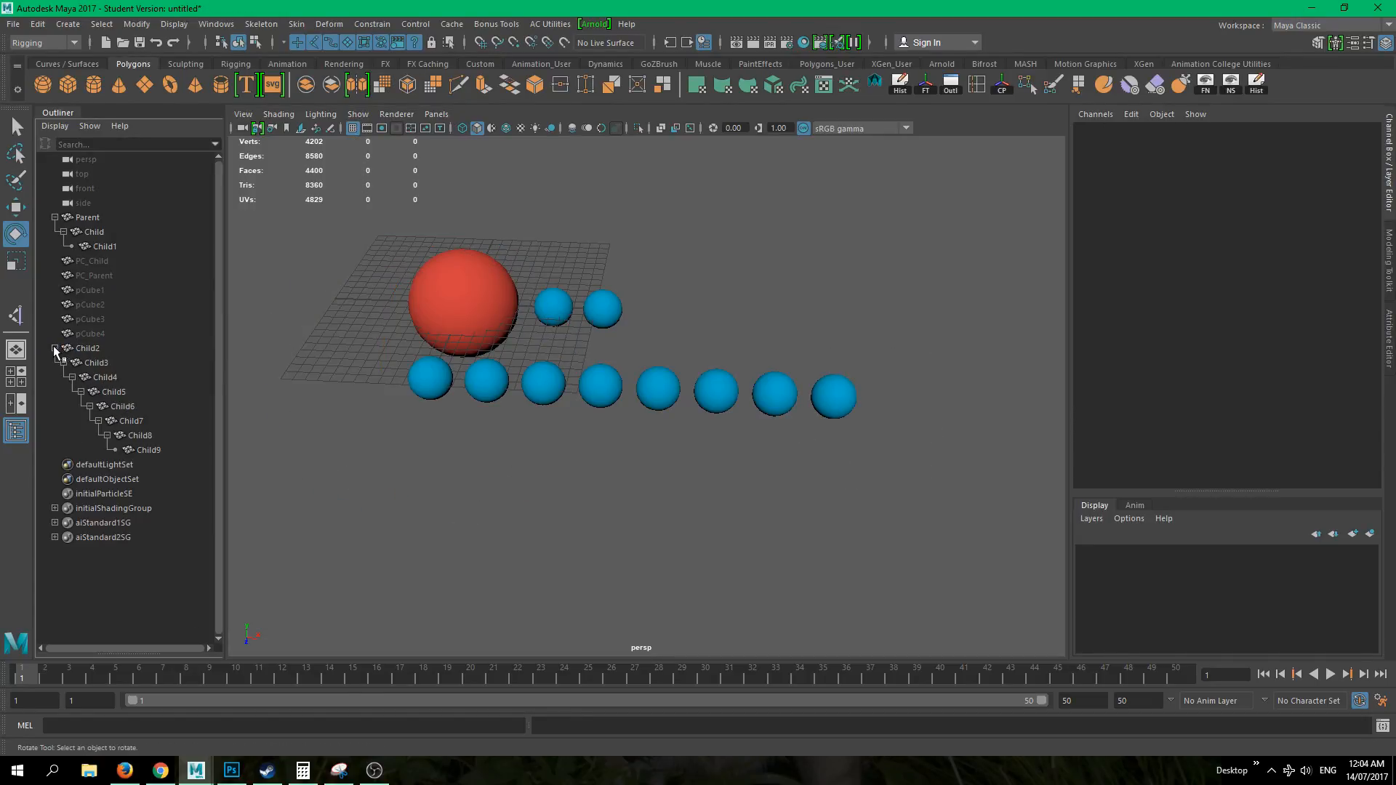
left_click(135, 450)
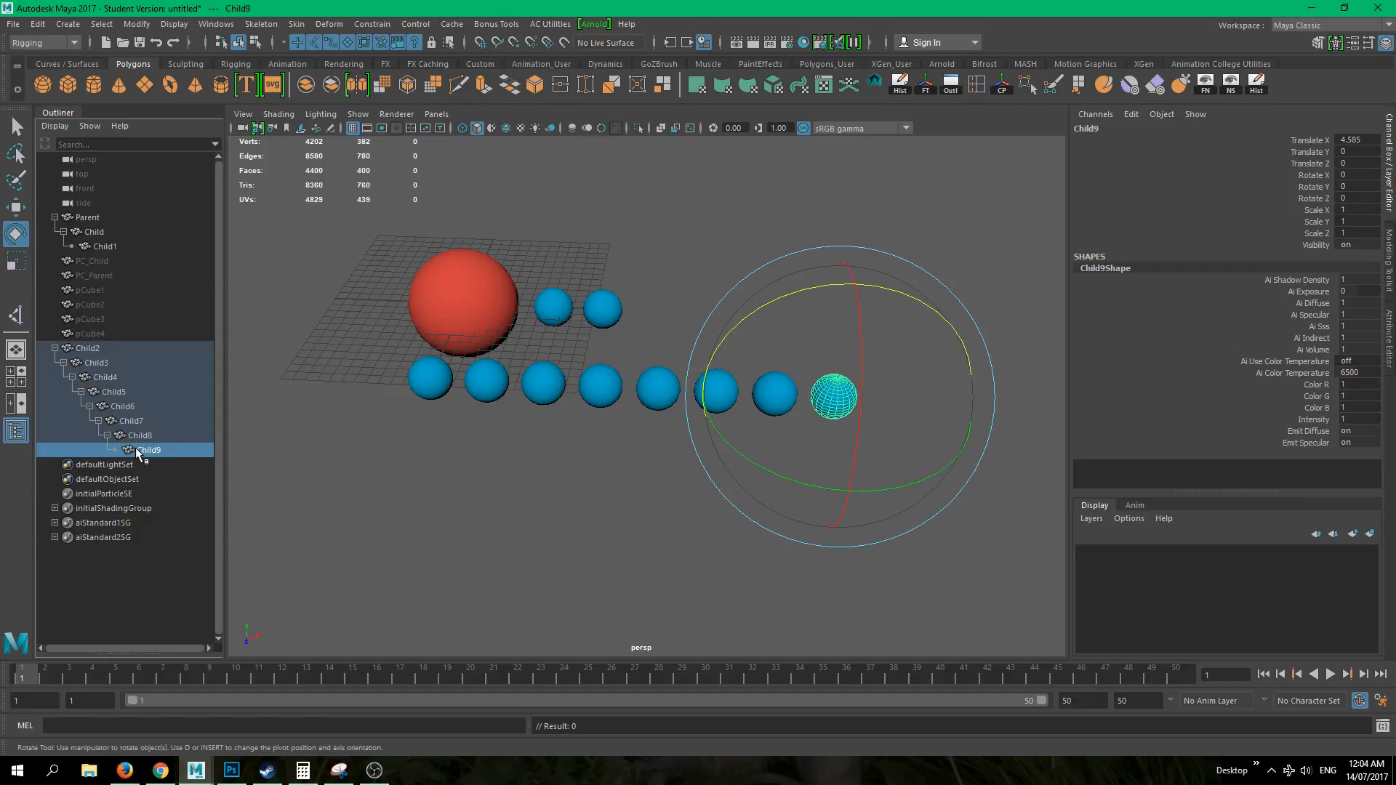
left_click(723, 587)
left_click(858, 399)
key("q")
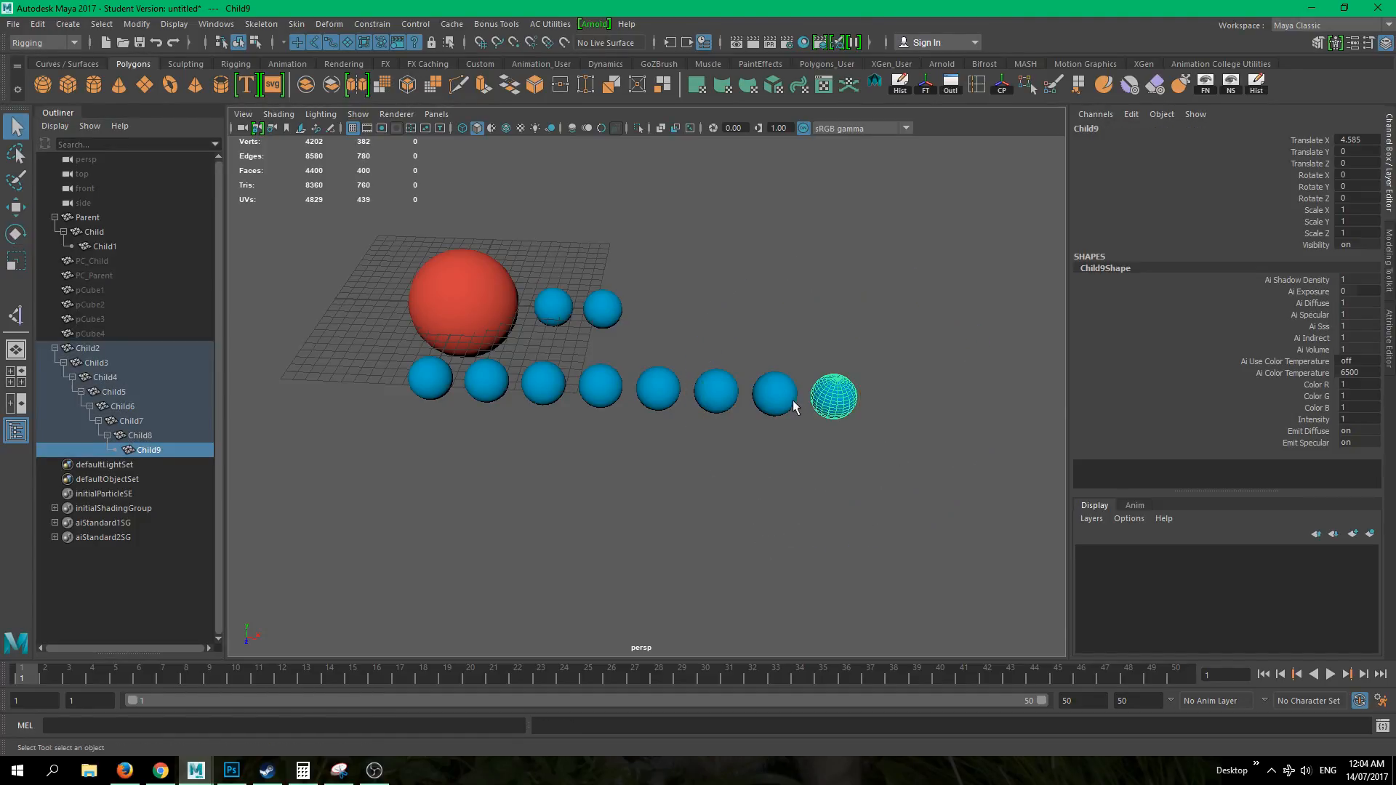
left_click(774, 393, "shift")
left_click(716, 391, "shift")
left_click(658, 389, "shift")
left_click(601, 385, "shift")
left_click(543, 383, "shift")
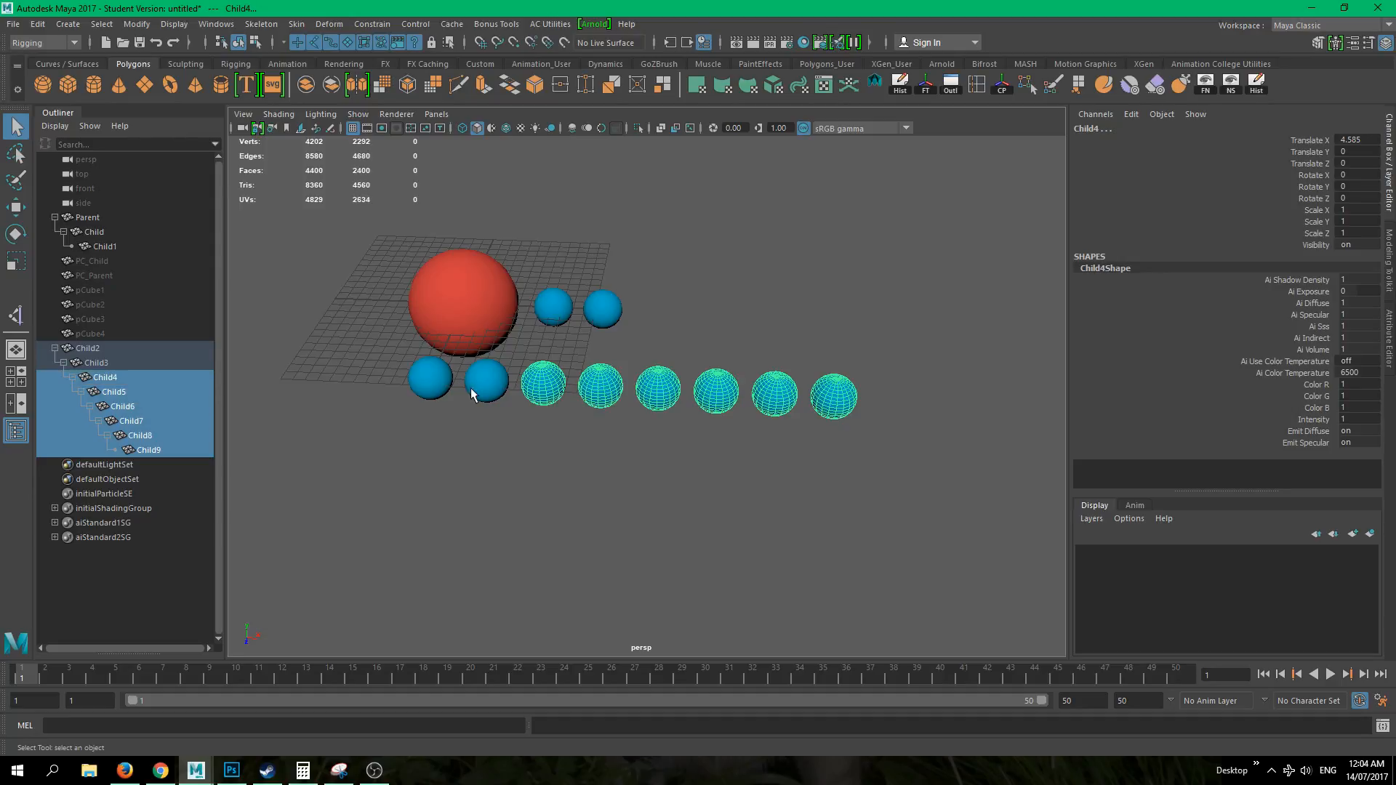
left_click(471, 393, "shift")
left_click(439, 391, "shift")
key("e")
middle_click_drag(685, 537, 718, 547, "alt")
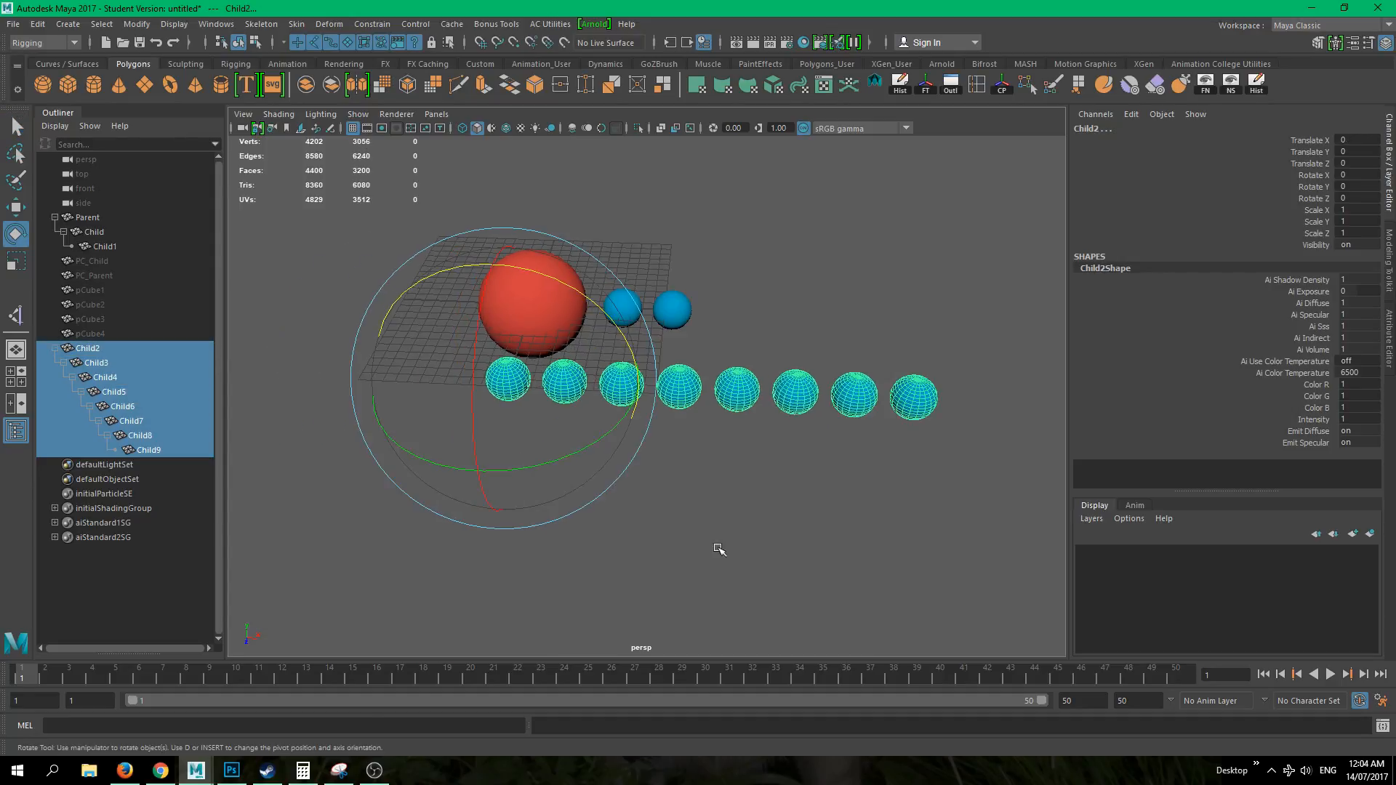
- Try rotating all selected chain spheres together, first about Z and then about Y, undoing each rotation
left_click_drag(598, 306, 611, 390)
key("ctrl+z")
left_click_drag(825, 495, 727, 501, "alt")
left_click_drag(558, 444, 609, 479)
key("ctrl+z")
key("ctrl+z")
key("ctrl+z")
key("ctrl+z")
key("ctrl+z")
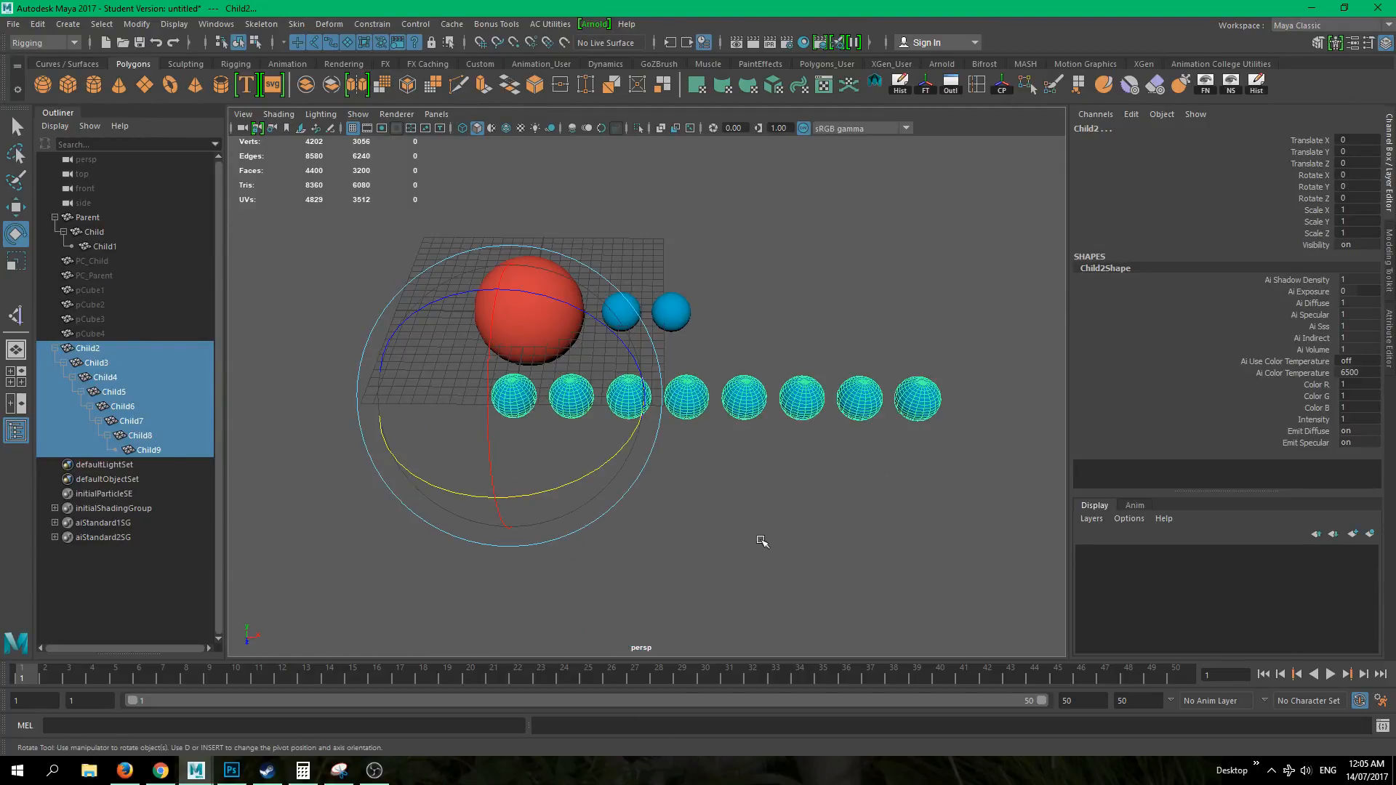
middle_click_drag(583, 567, 609, 574, "alt")
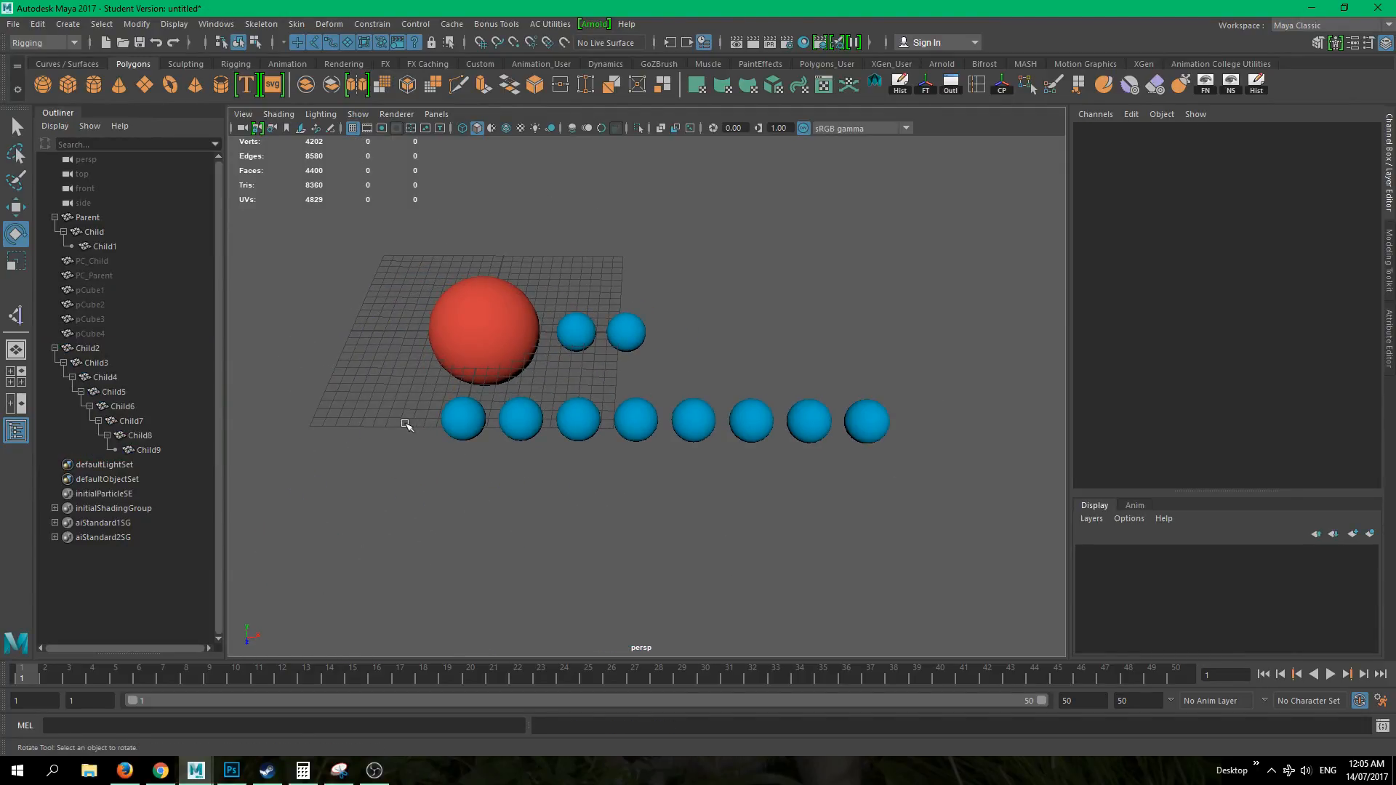
left_click_drag(888, 503, 428, 397)
left_click_drag(545, 555, 492, 555, "alt")
left_click_drag(574, 576, 714, 524, "alt")
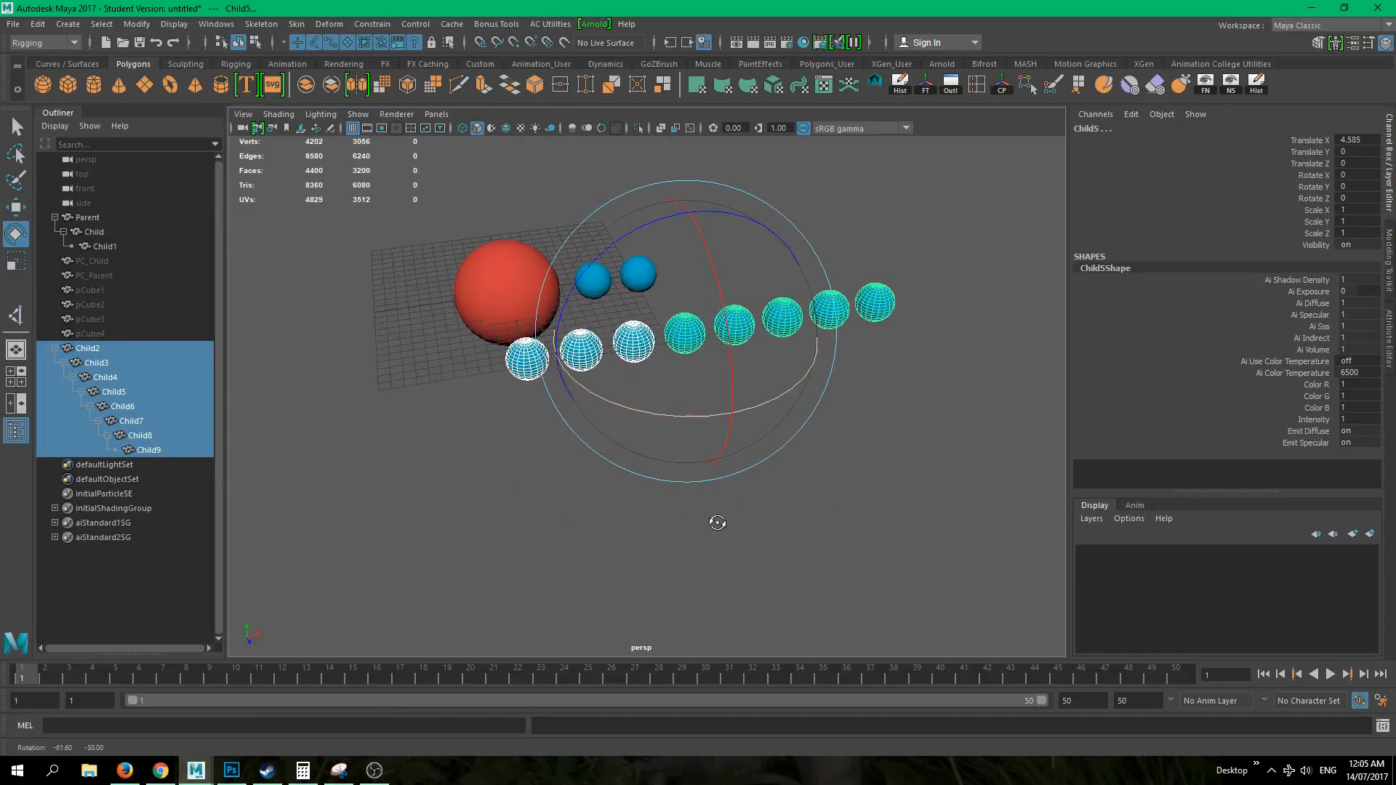
left_click(683, 555)
- Unparent Child3 through Child9 so that each sphere is an independent top-level object, and clear the selection
left_click(158, 447)
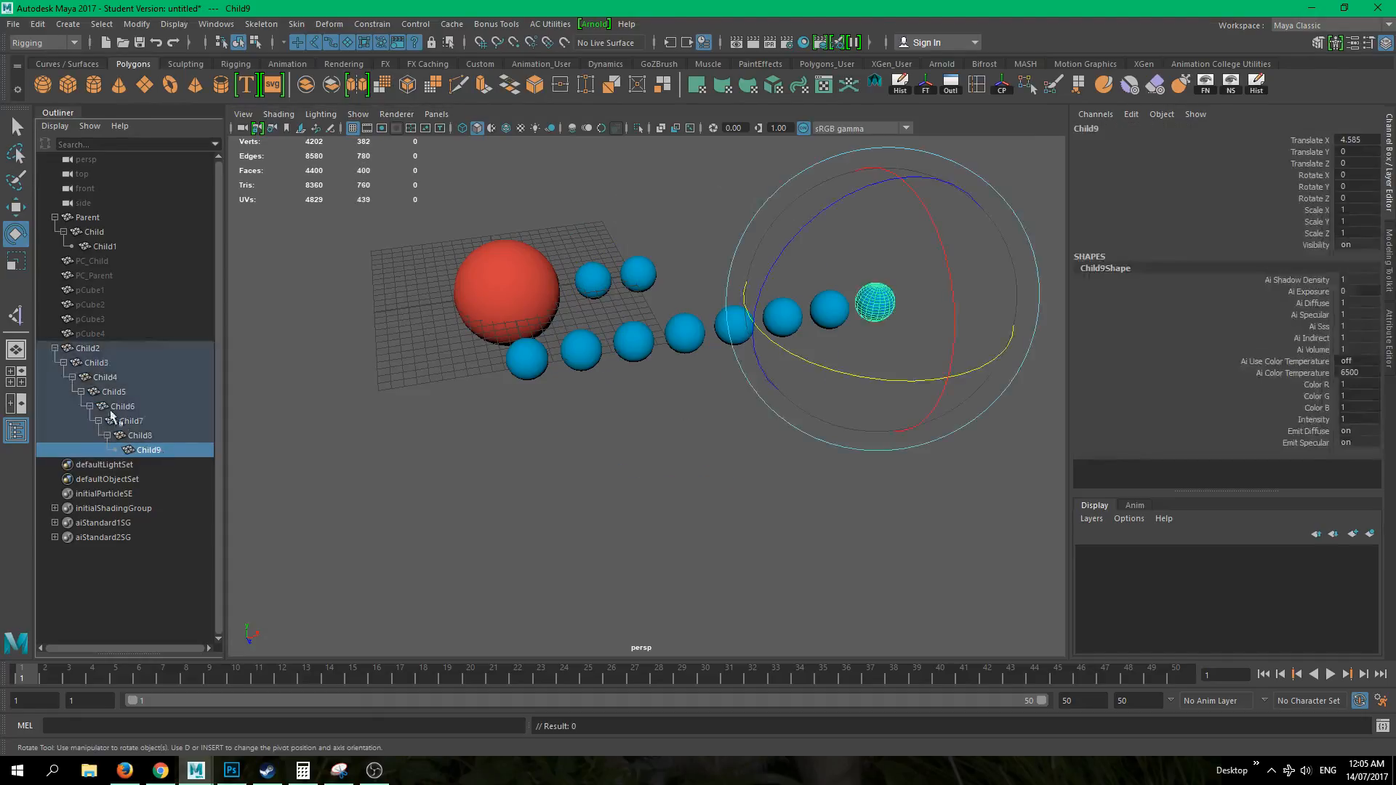
left_click(166, 362, "shift")
key("shift+p")
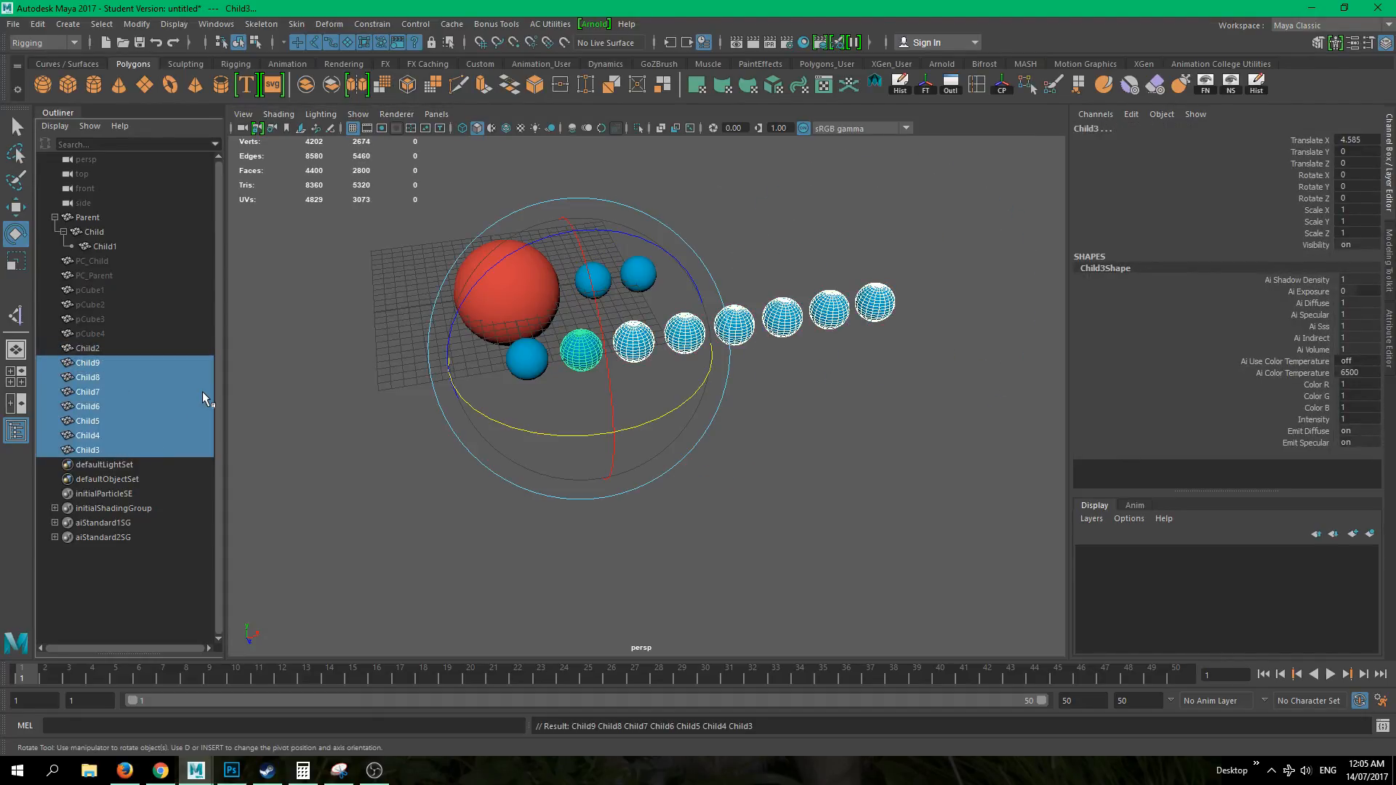
left_click(879, 560)
- Try rotating all eight unparented spheres about Z at the same time, undo the rotation, and clear the selection
left_click_drag(879, 560, 489, 342, "alt")
key("r")
key("e")
left_click_drag(720, 324, 878, 454)
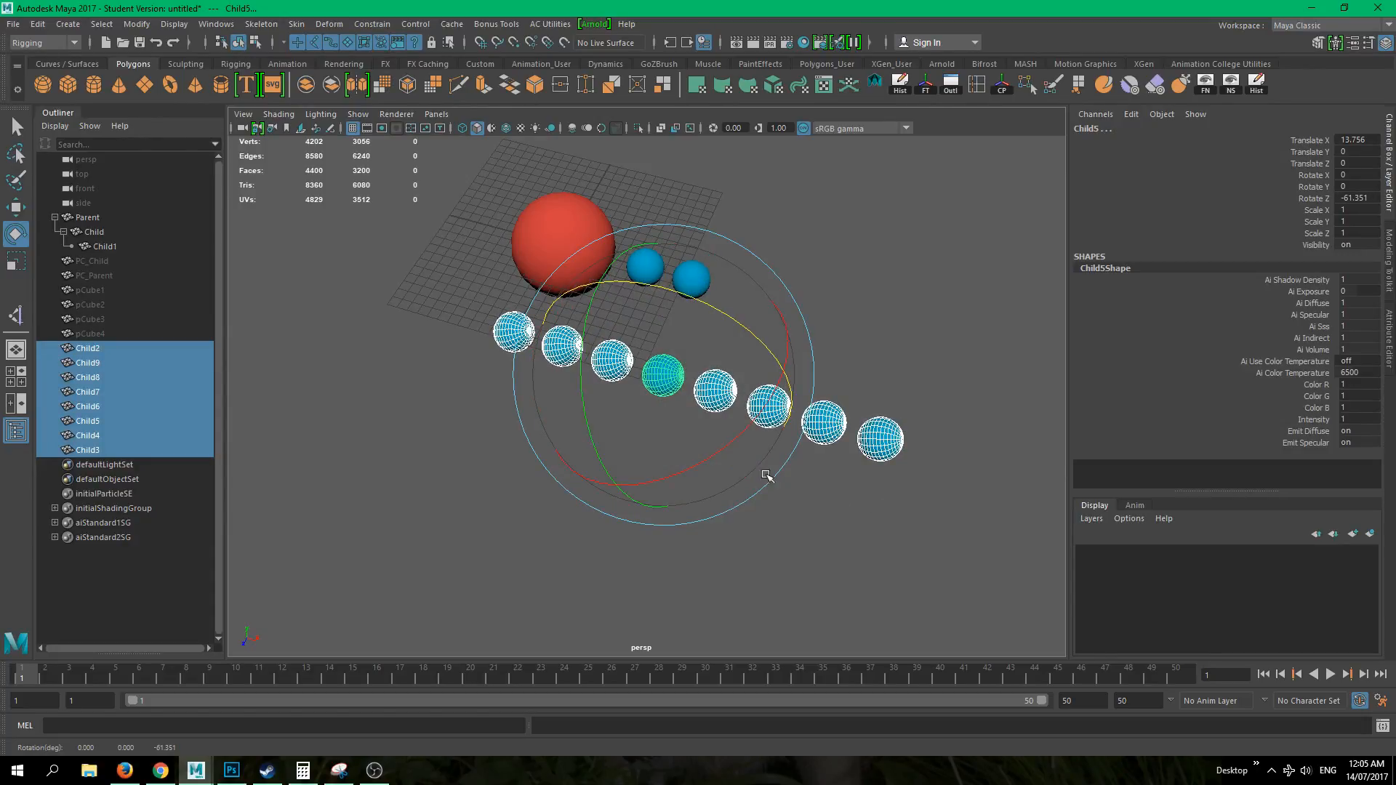
key("ctrl+z")
left_click(683, 583)
- Collapse the Parent hierarchy in the object list
left_click_drag(642, 577, 527, 500, "alt")
middle_click_drag(527, 500, 636, 513, "alt")
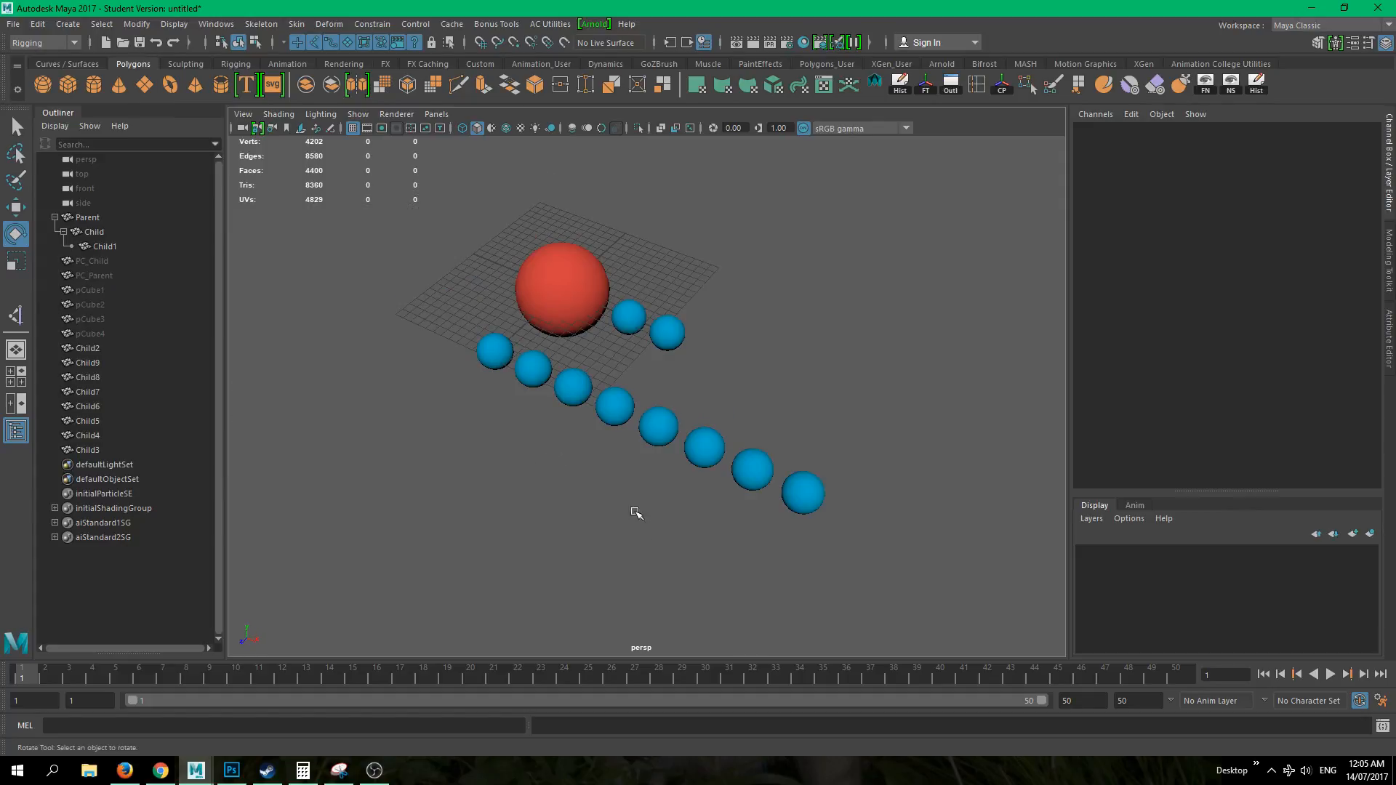
left_click(54, 217)
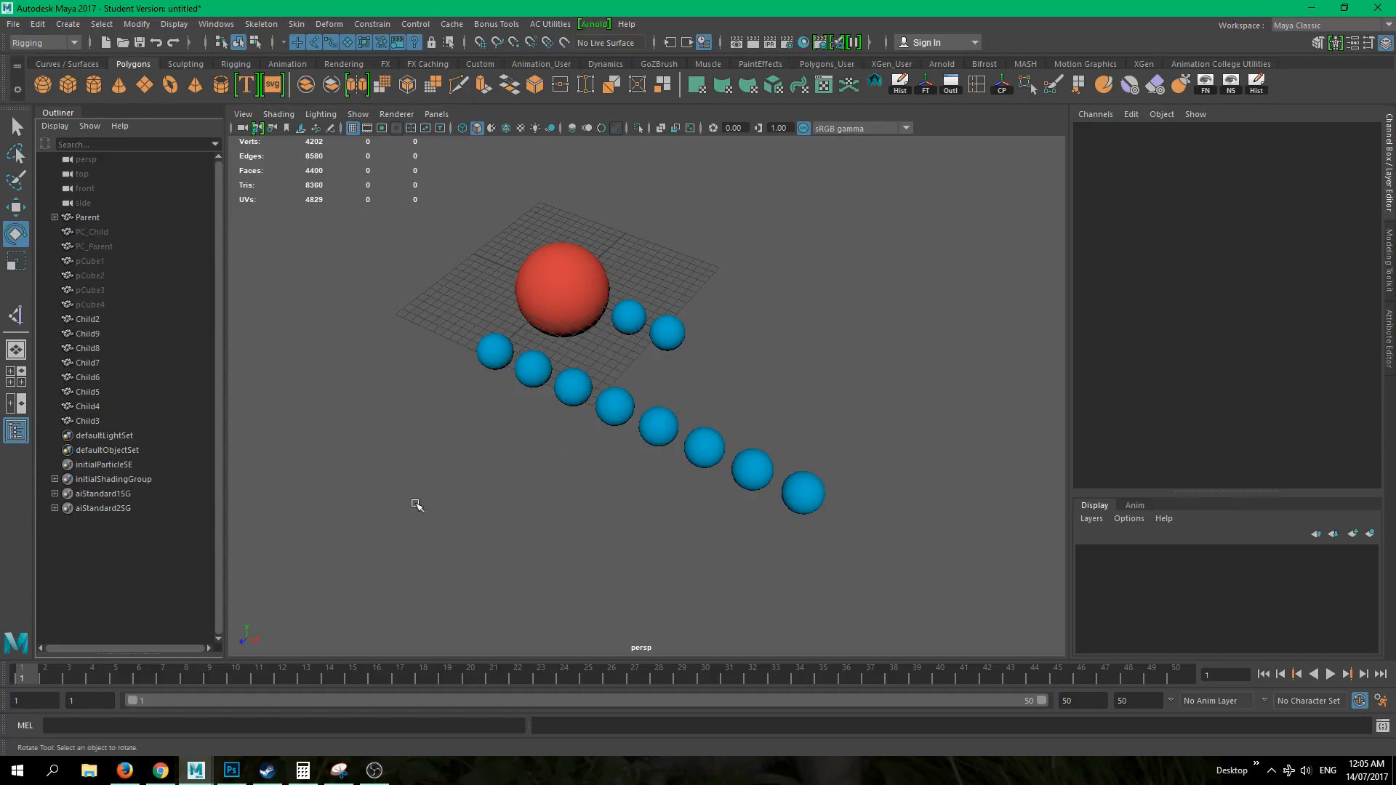
left_click_drag(416, 504, 516, 443, "alt")
middle_click_drag(435, 438, 437, 461, "alt")
left_click_drag(628, 477, 615, 413, "alt")
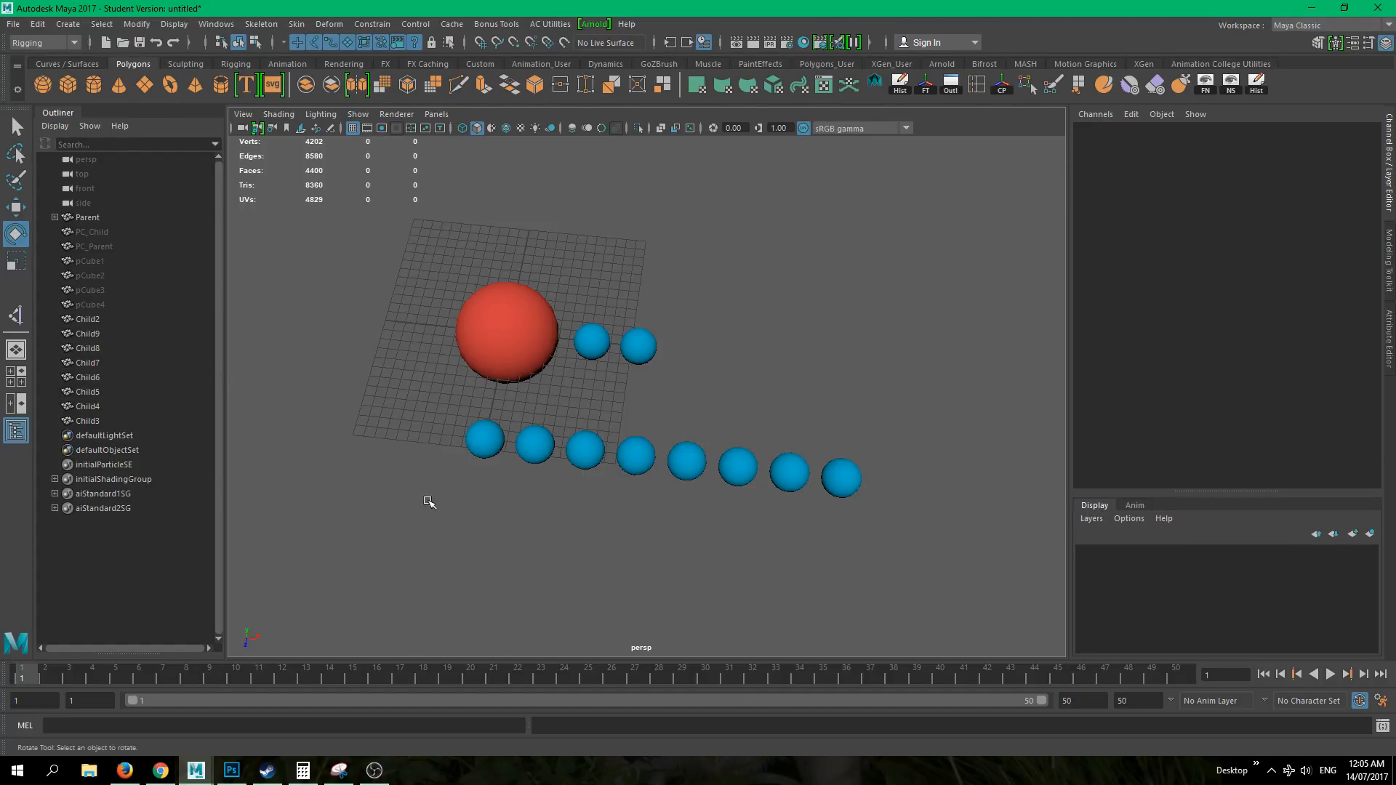
left_click_drag(509, 502, 459, 459, "alt")
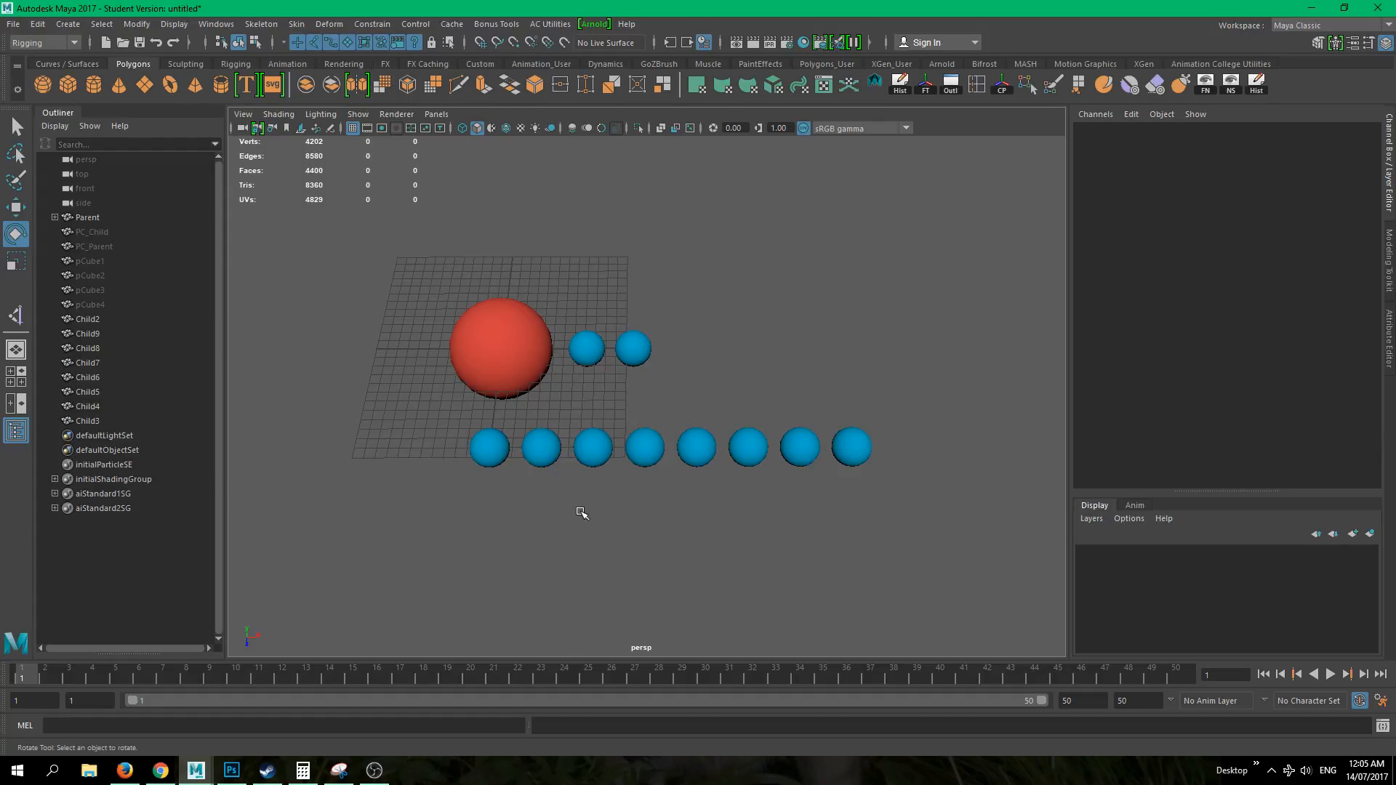
left_click_drag(582, 512, 756, 337, "alt")
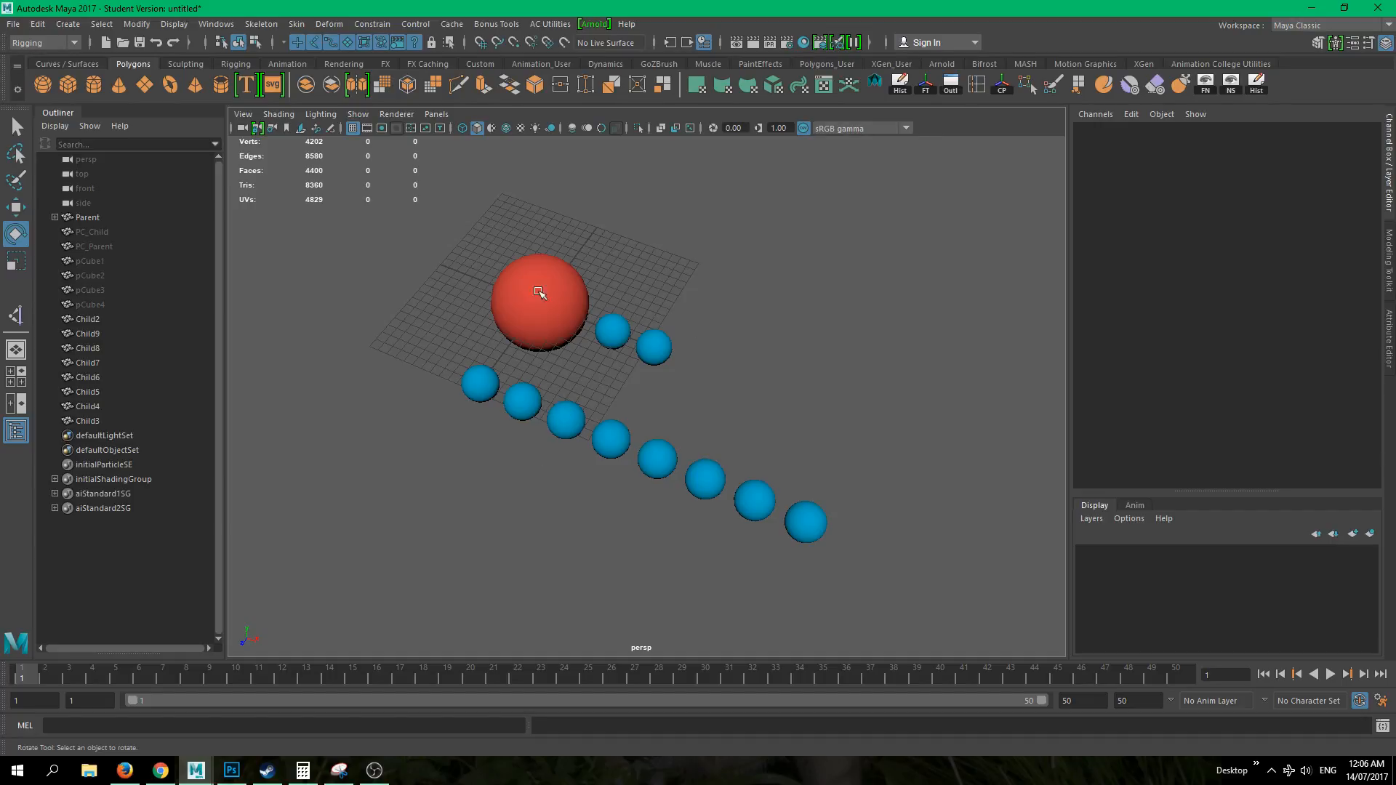
left_click_drag(530, 428, 555, 398, "alt")
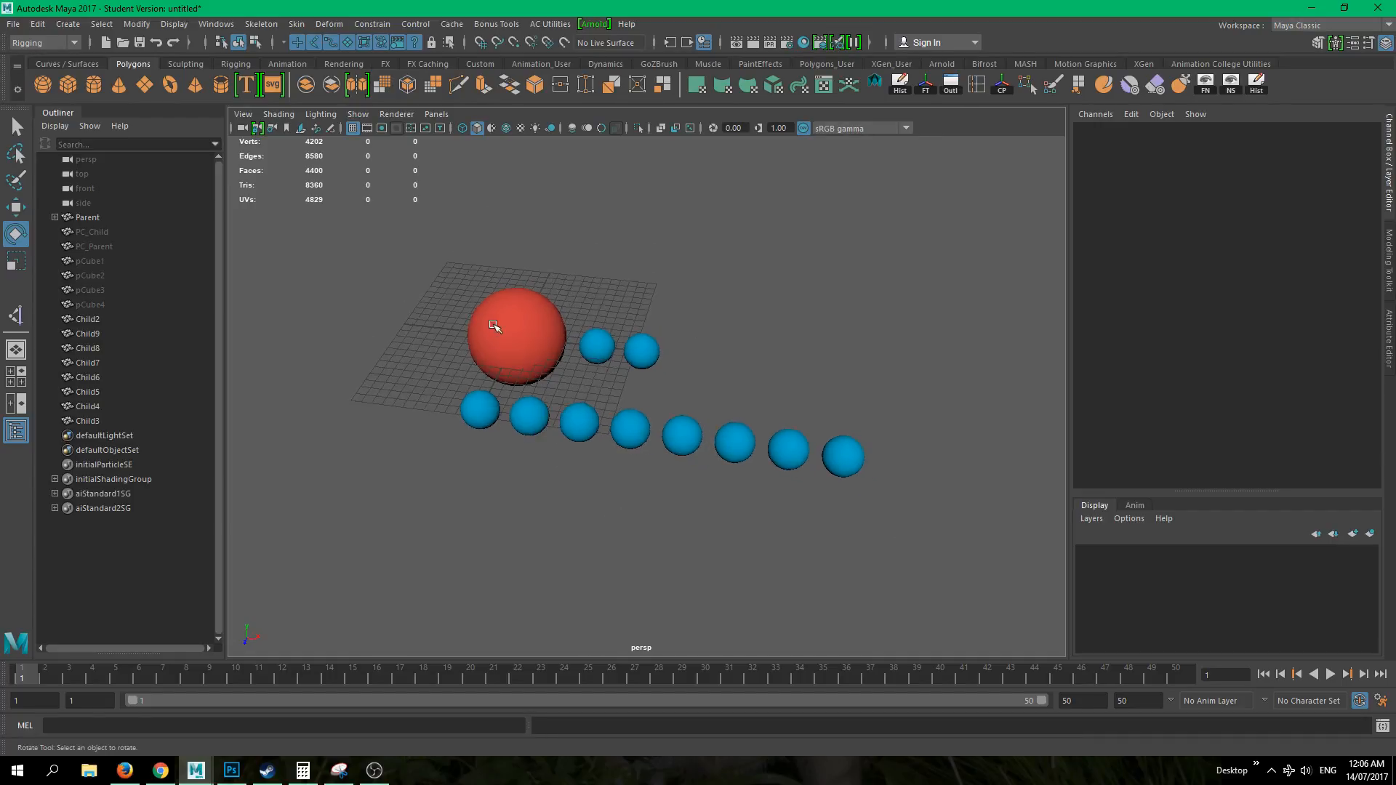
middle_click_drag(496, 327, 564, 358, "alt")
left_click_drag(662, 452, 741, 505, "alt")
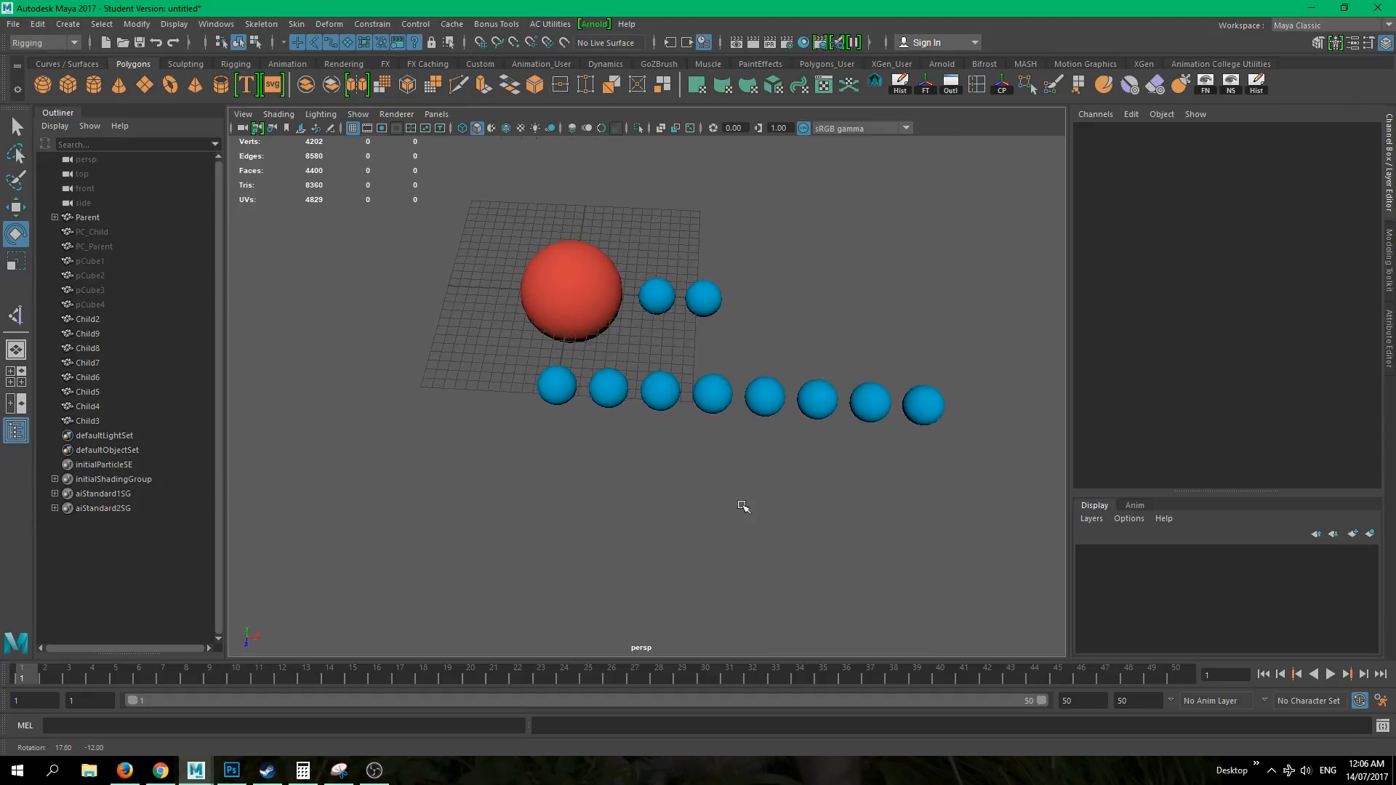
- Select all eight unparented spheres, Child2 through Child9, and group them
left_click_drag(566, 368, 1007, 499)
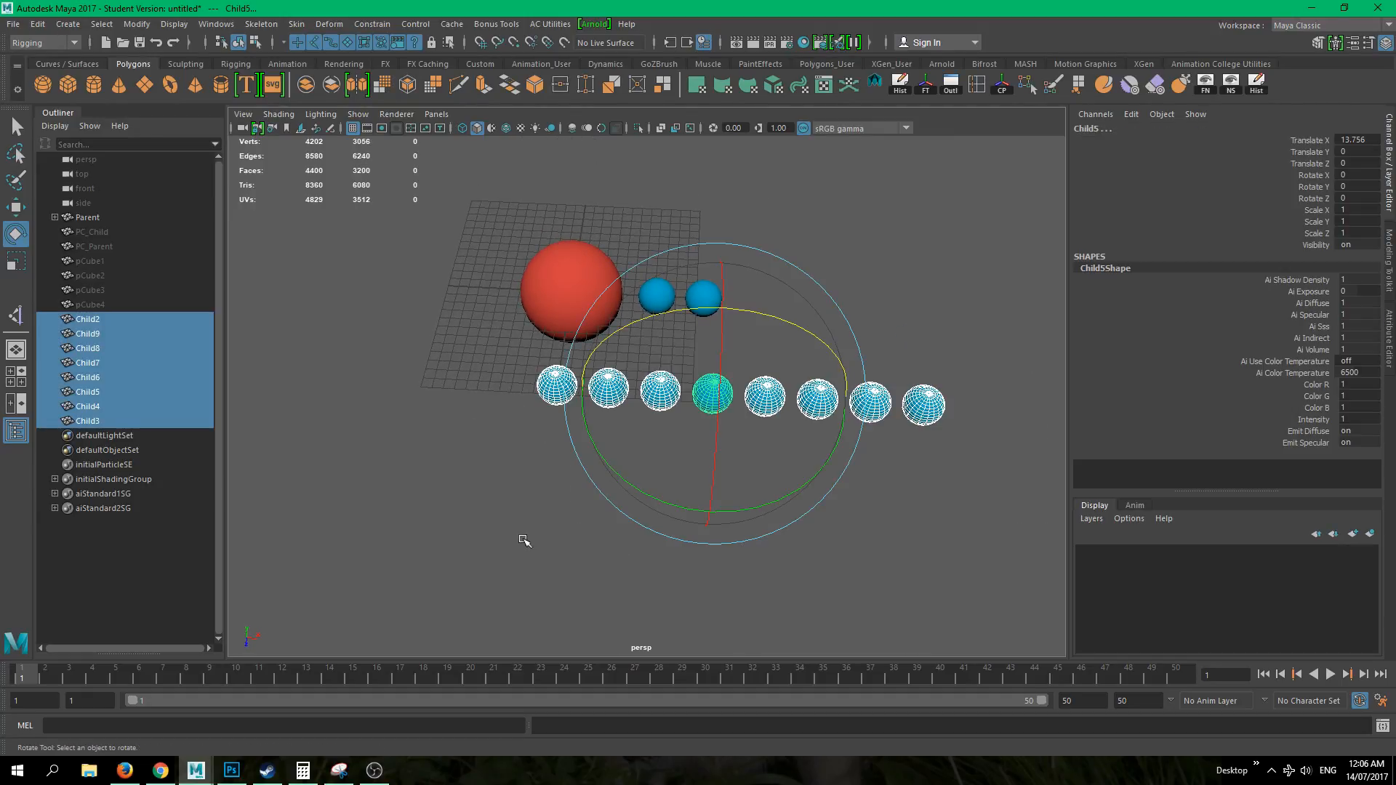
left_click(453, 445)
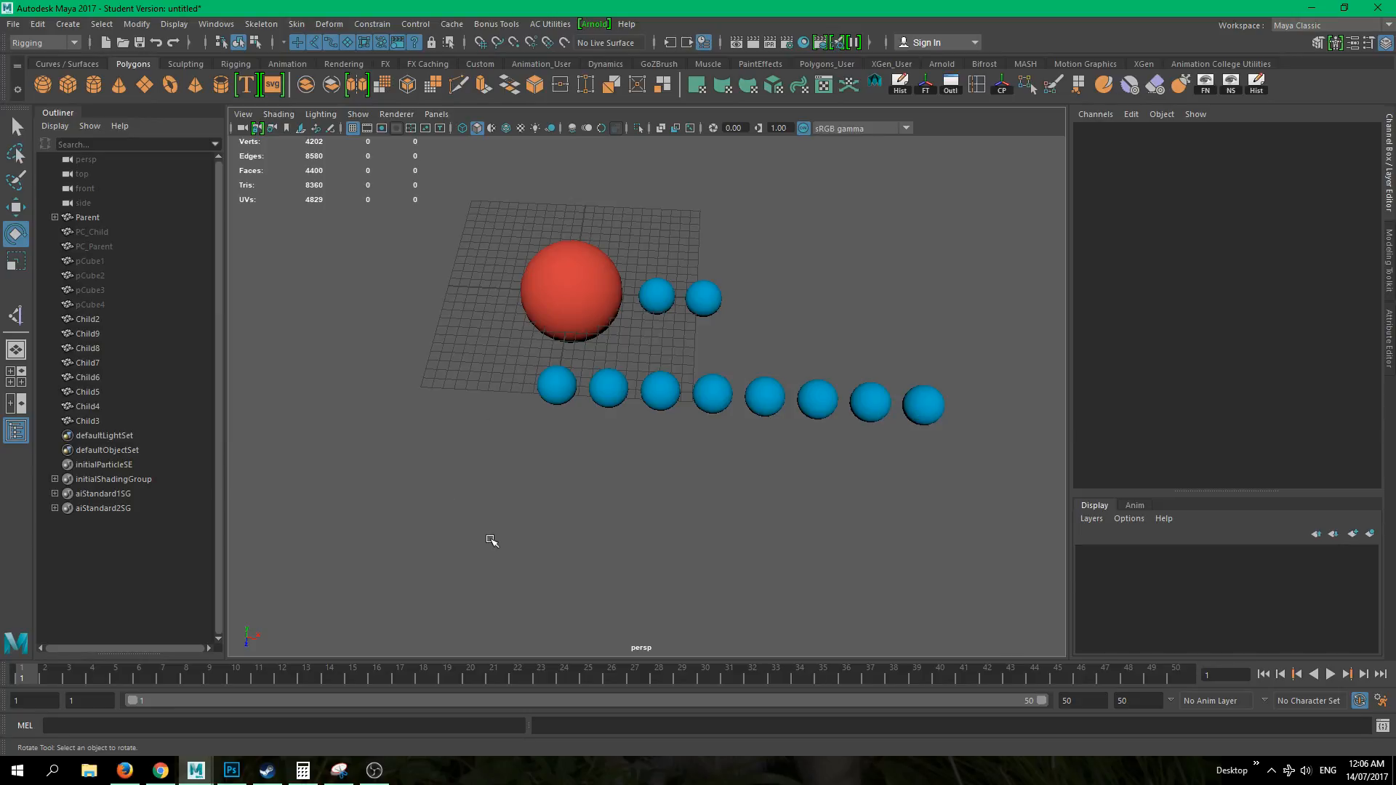
left_click_drag(556, 500, 531, 402, "alt")
left_click_drag(476, 359, 778, 489)
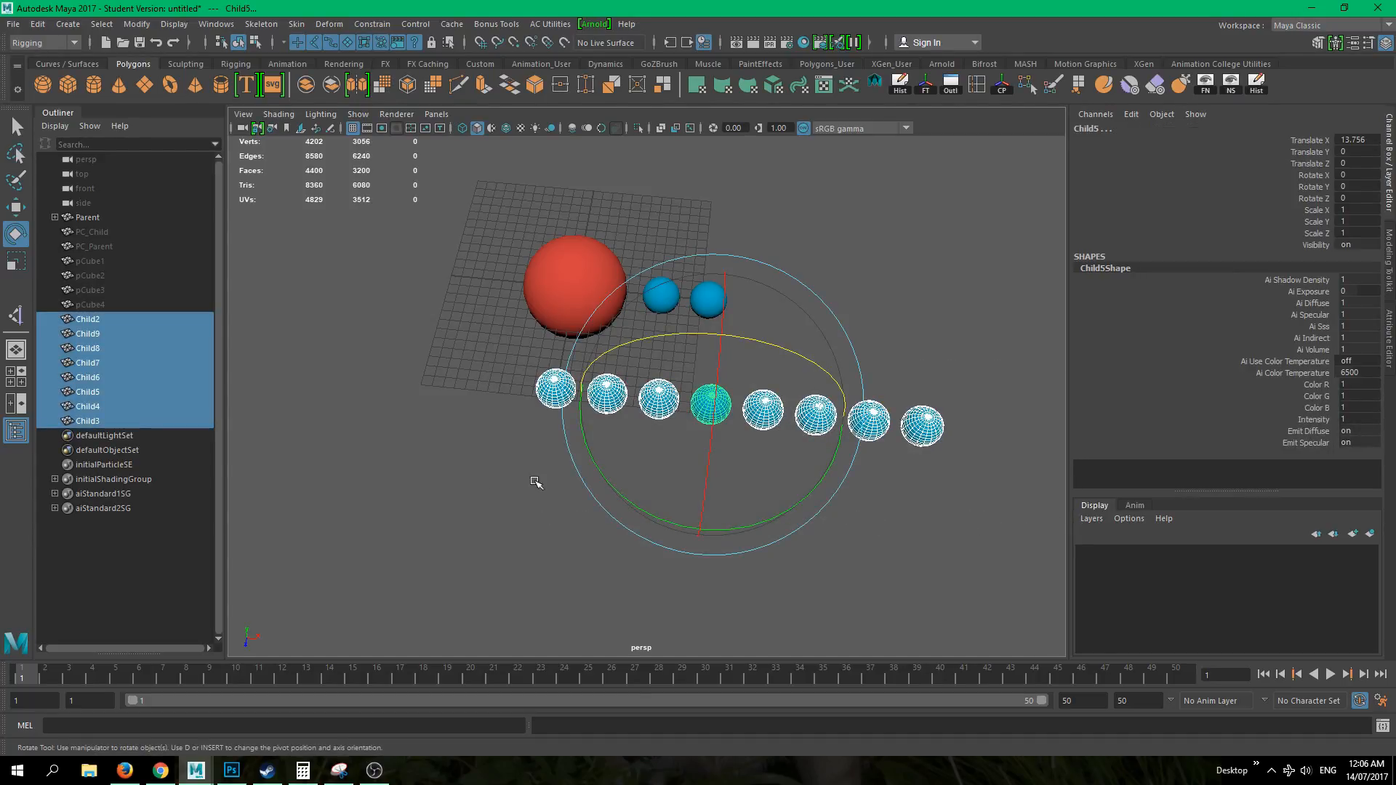
left_click_drag(536, 482, 549, 382, "alt")
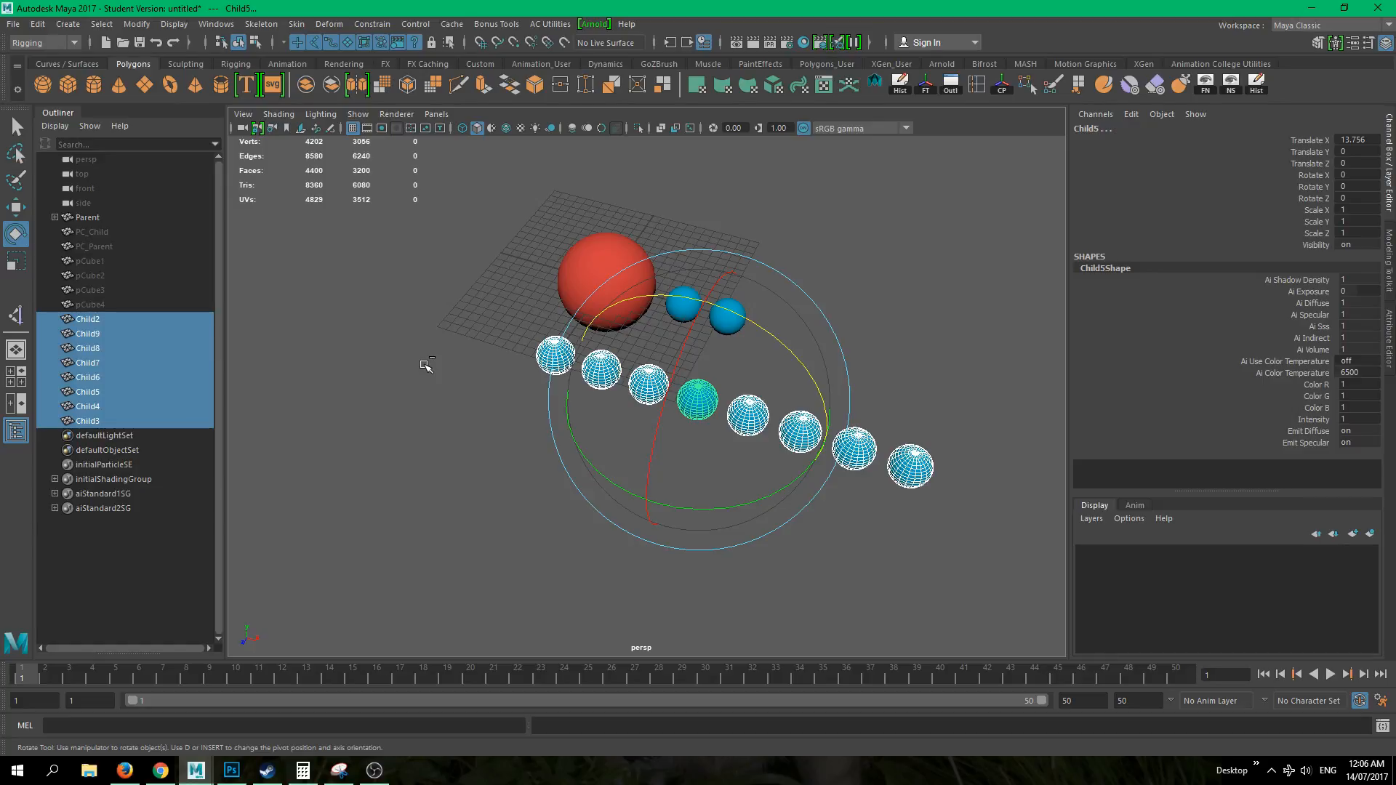
key("ctrl+g")
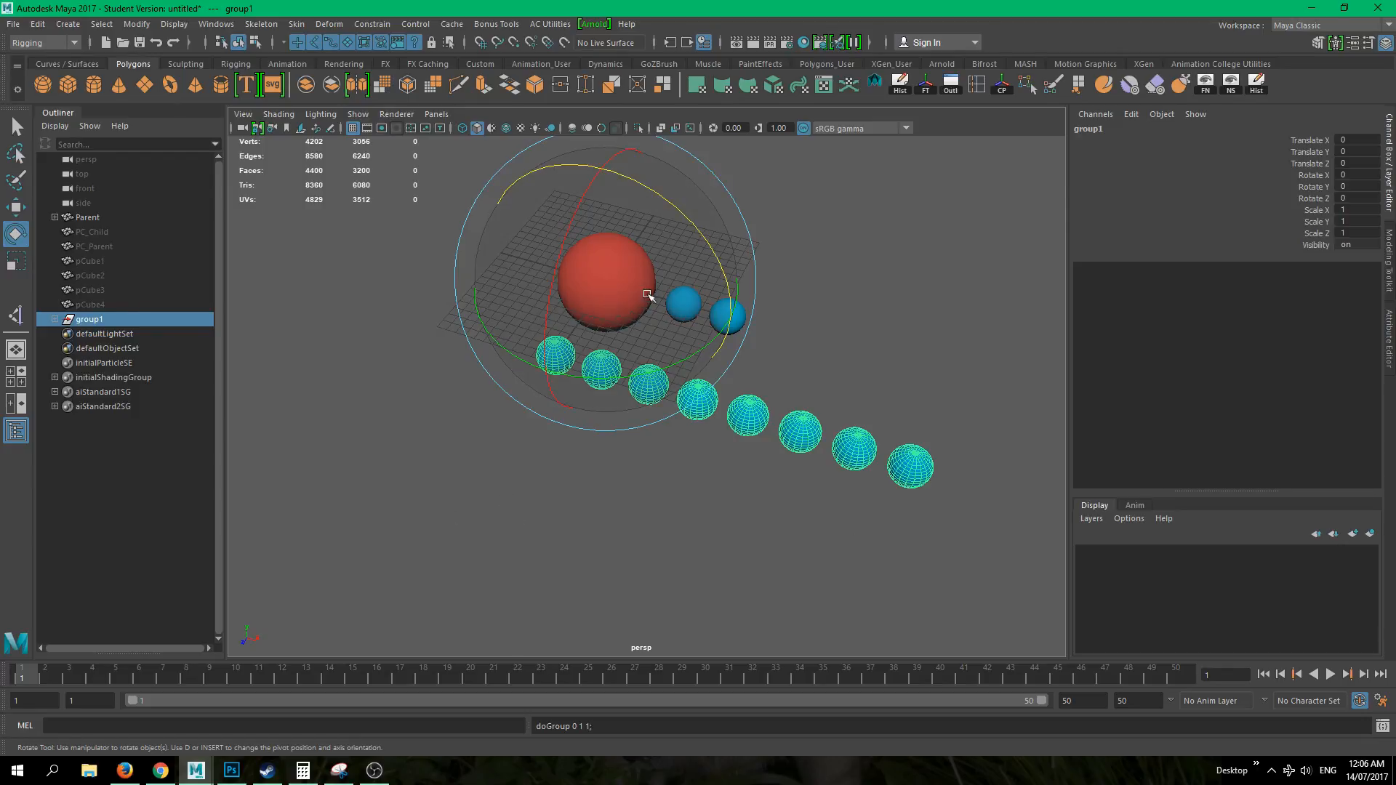
- Display the Move manipulator on group1, try centring the group's pivot on the row of spheres, and undo the pivot change
key("w")
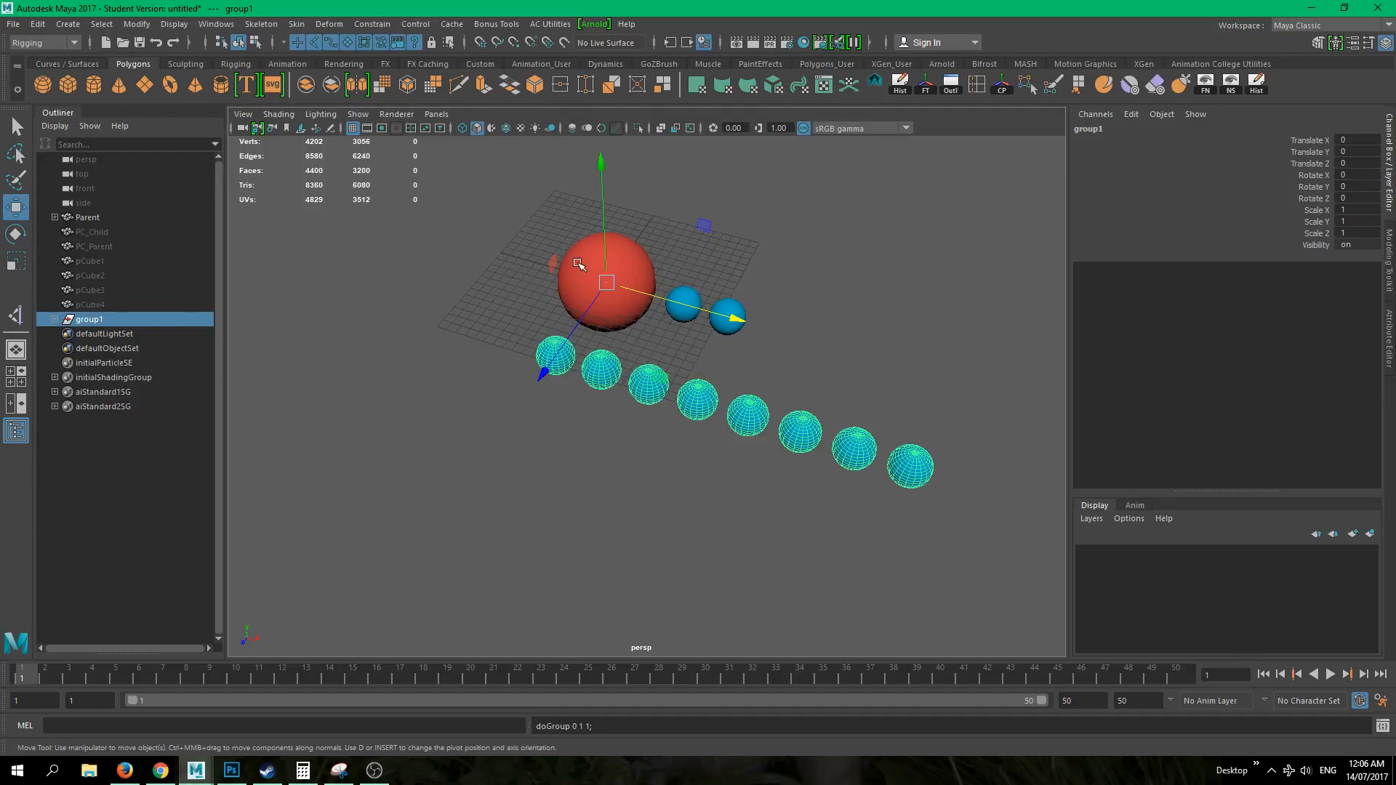
middle_click_drag(527, 409, 481, 439, "alt")
left_click_drag(481, 439, 474, 434, "alt")
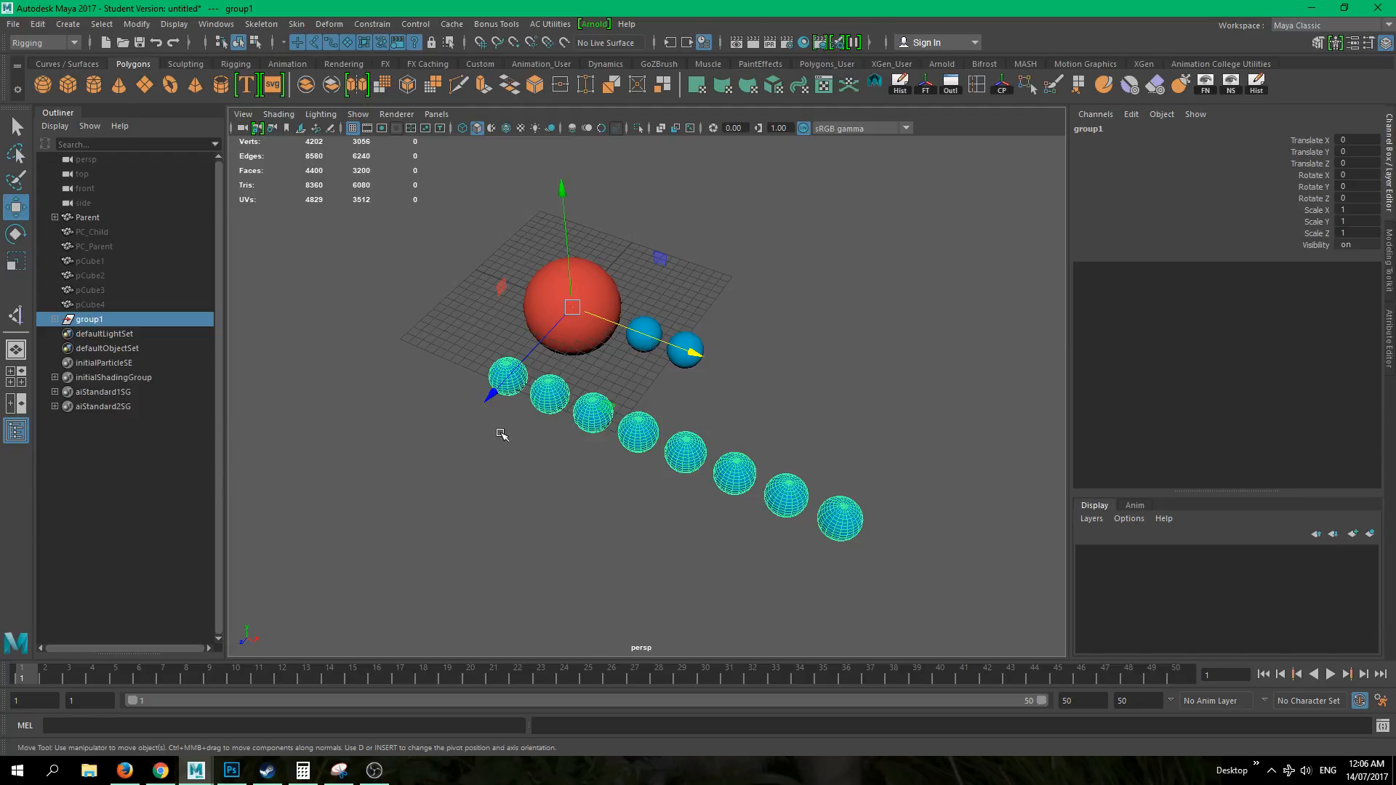
middle_click_drag(536, 416, 593, 401, "alt")
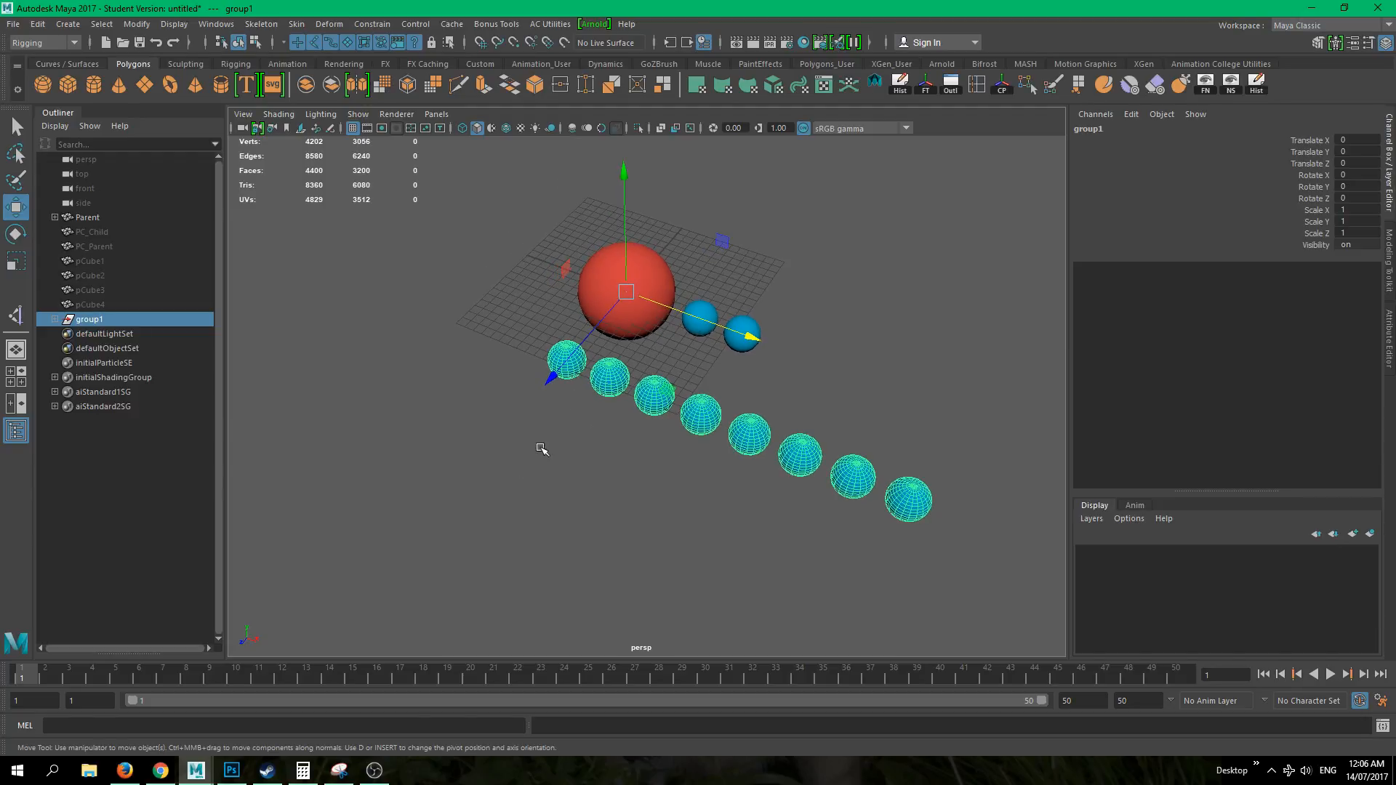
mouse_move(541, 448)
left_mouse_down("alt")
mouse_move(601, 446)
mouse_move(551, 471)
left_mouse_up("alt")
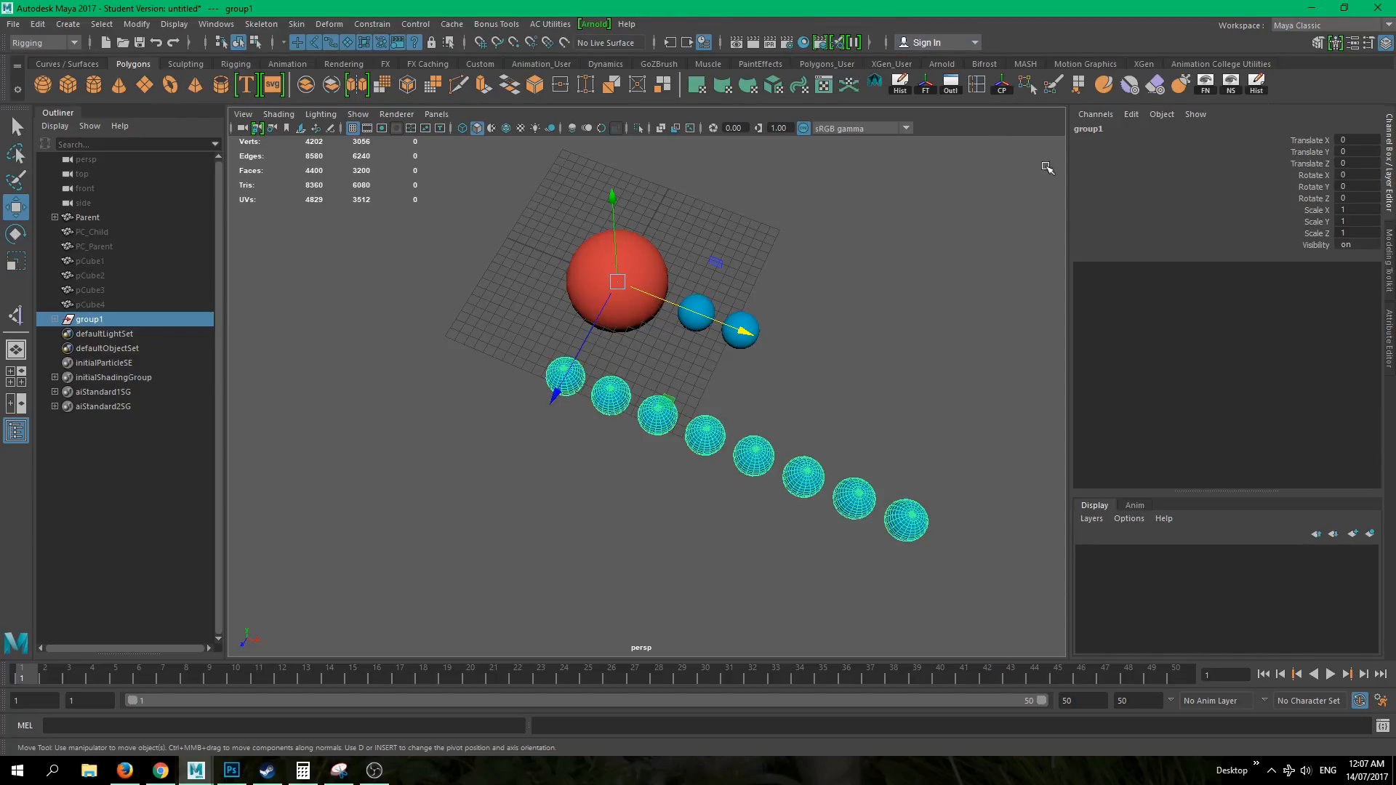
left_click(1001, 88)
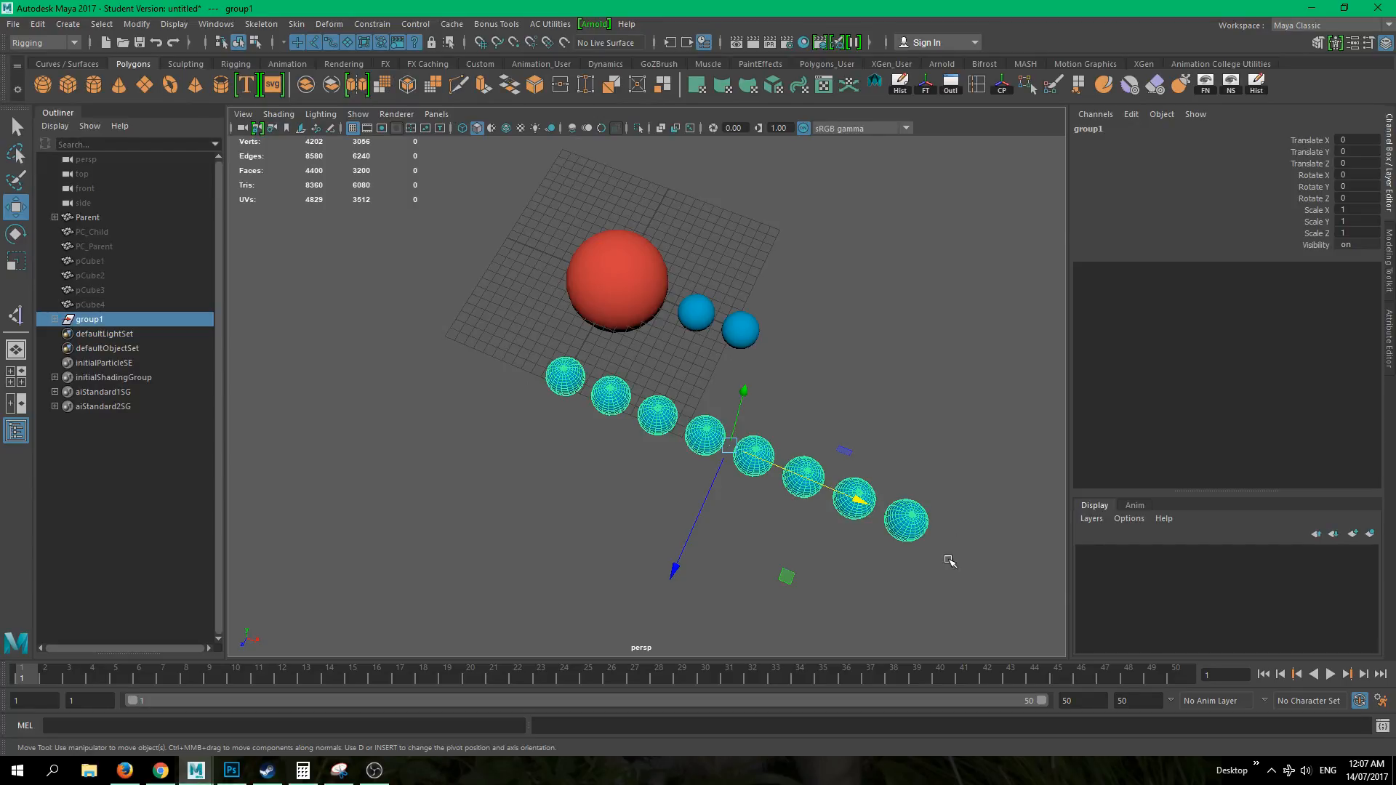
left_click_drag(800, 364, 651, 367, "alt")
middle_click_drag(651, 368, 704, 417, "alt")
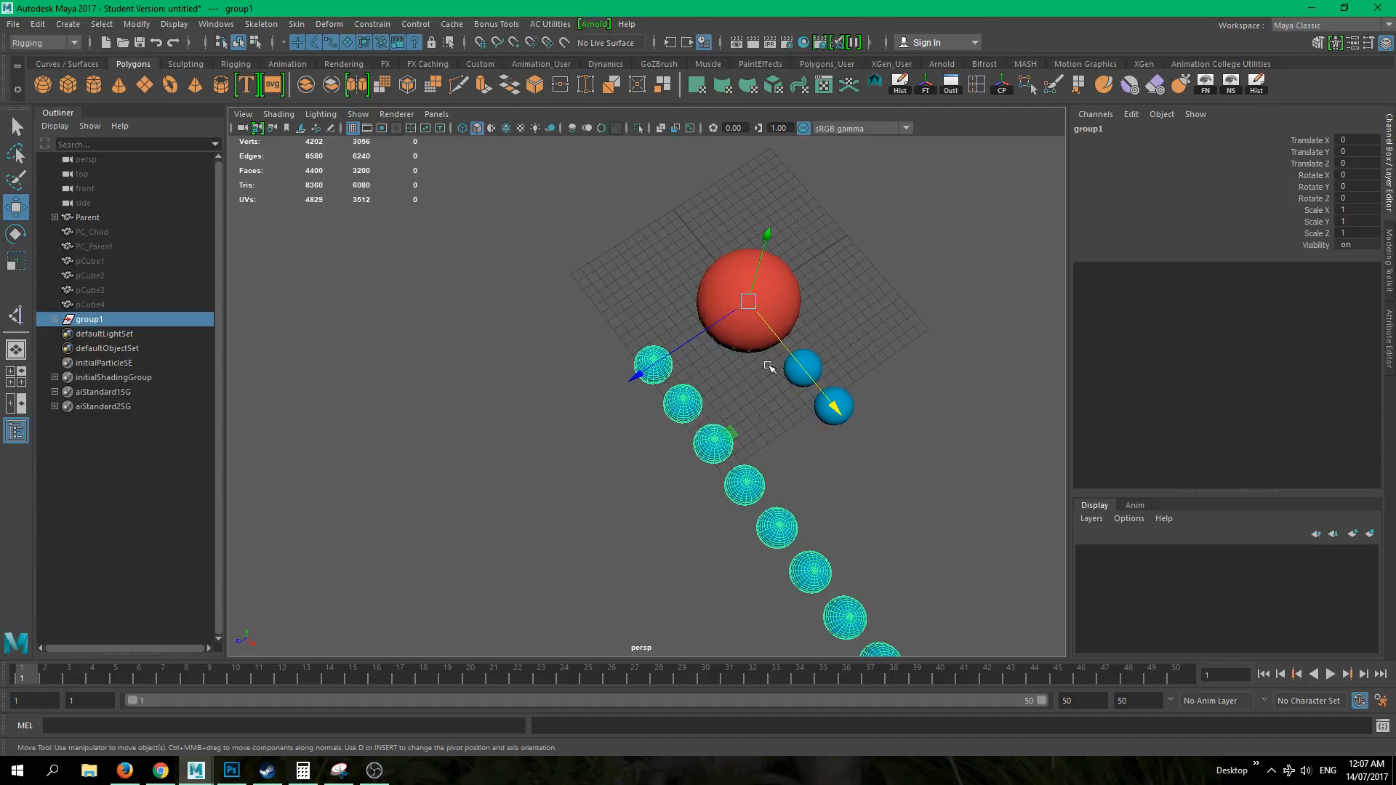
left_click_drag(736, 477, 683, 407, "alt")
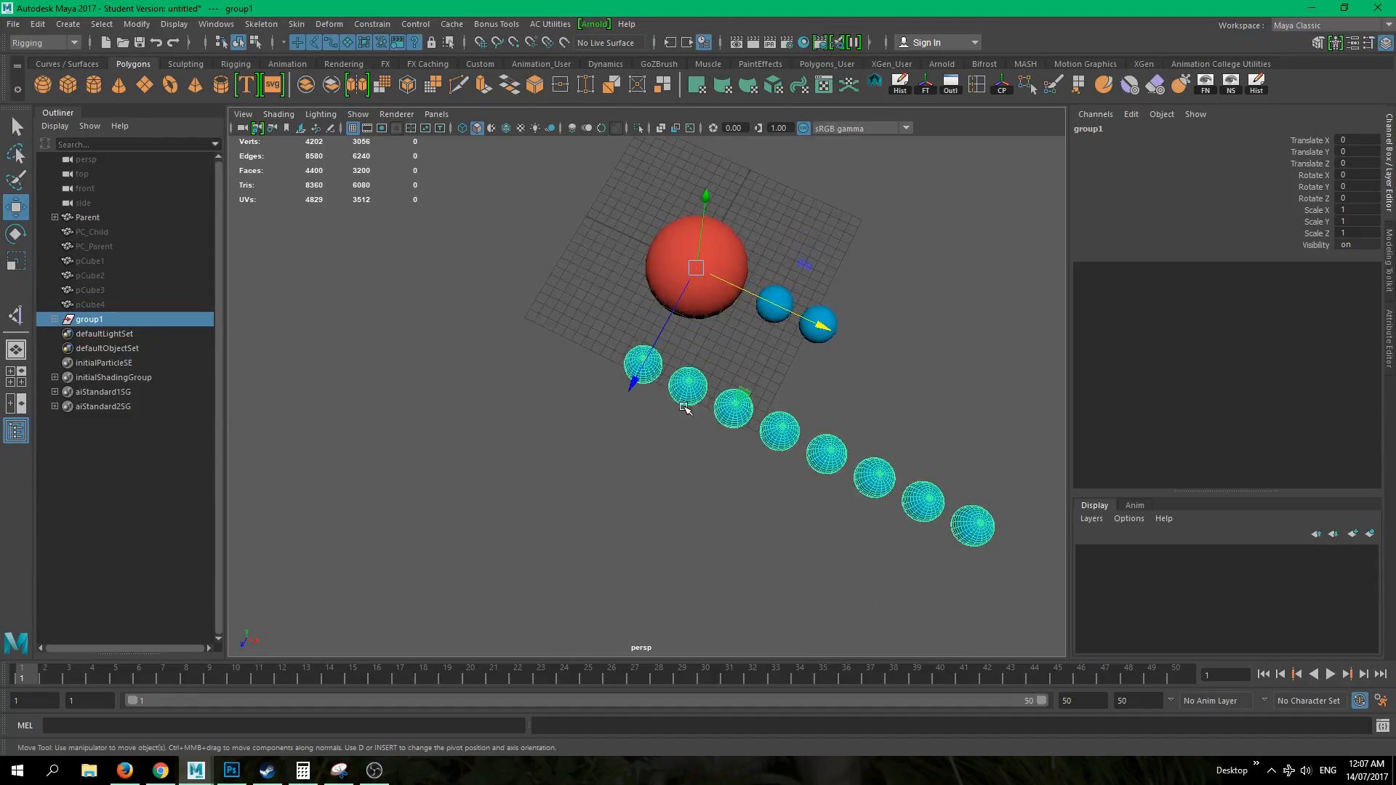
- Snap group1's pivot to the centre of the first sphere in the row, working in the top view
key("d")
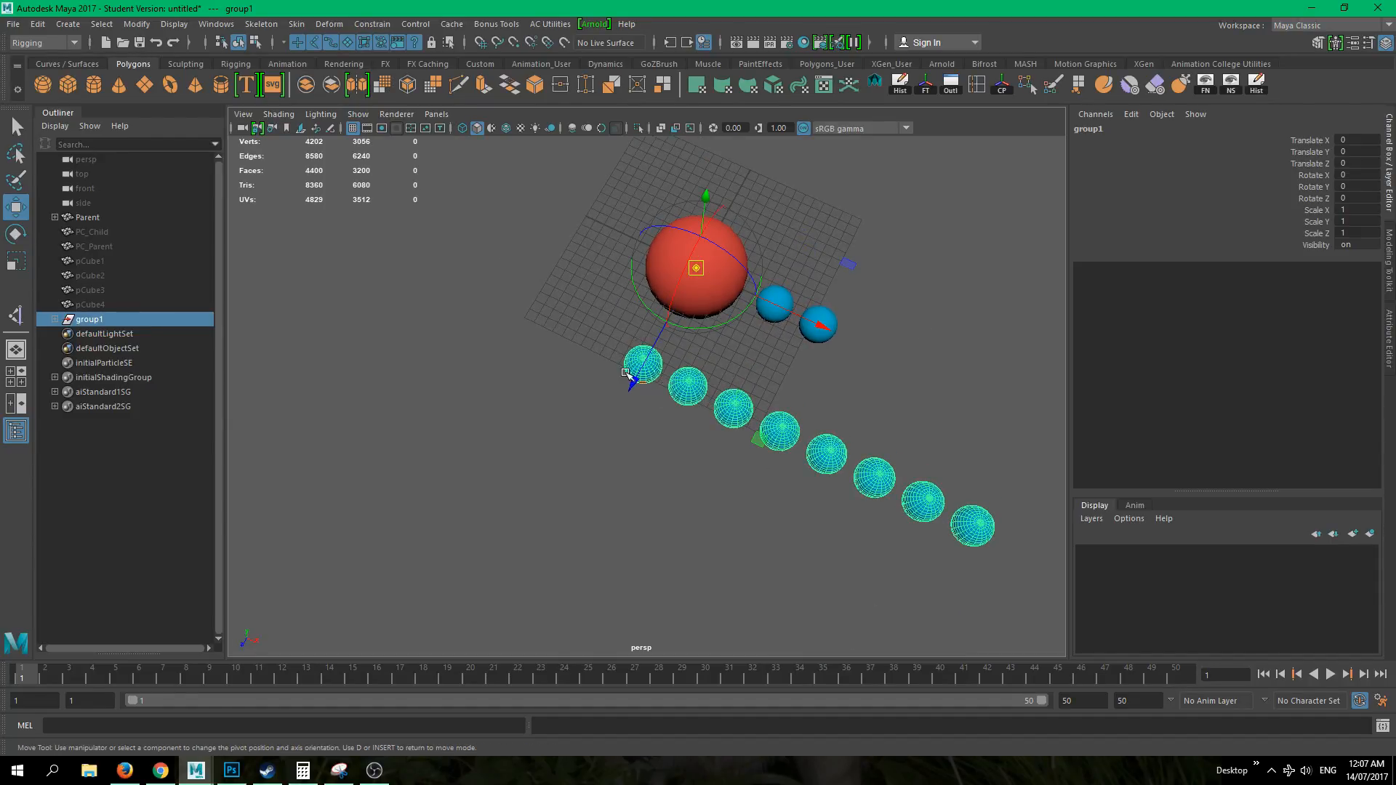
left_click_drag(636, 371, 608, 487)
key("space")
scroll(697, 426, "down", 1)
middle_click_drag(625, 499, 573, 271, "alt")
scroll(581, 305, "up", 1)
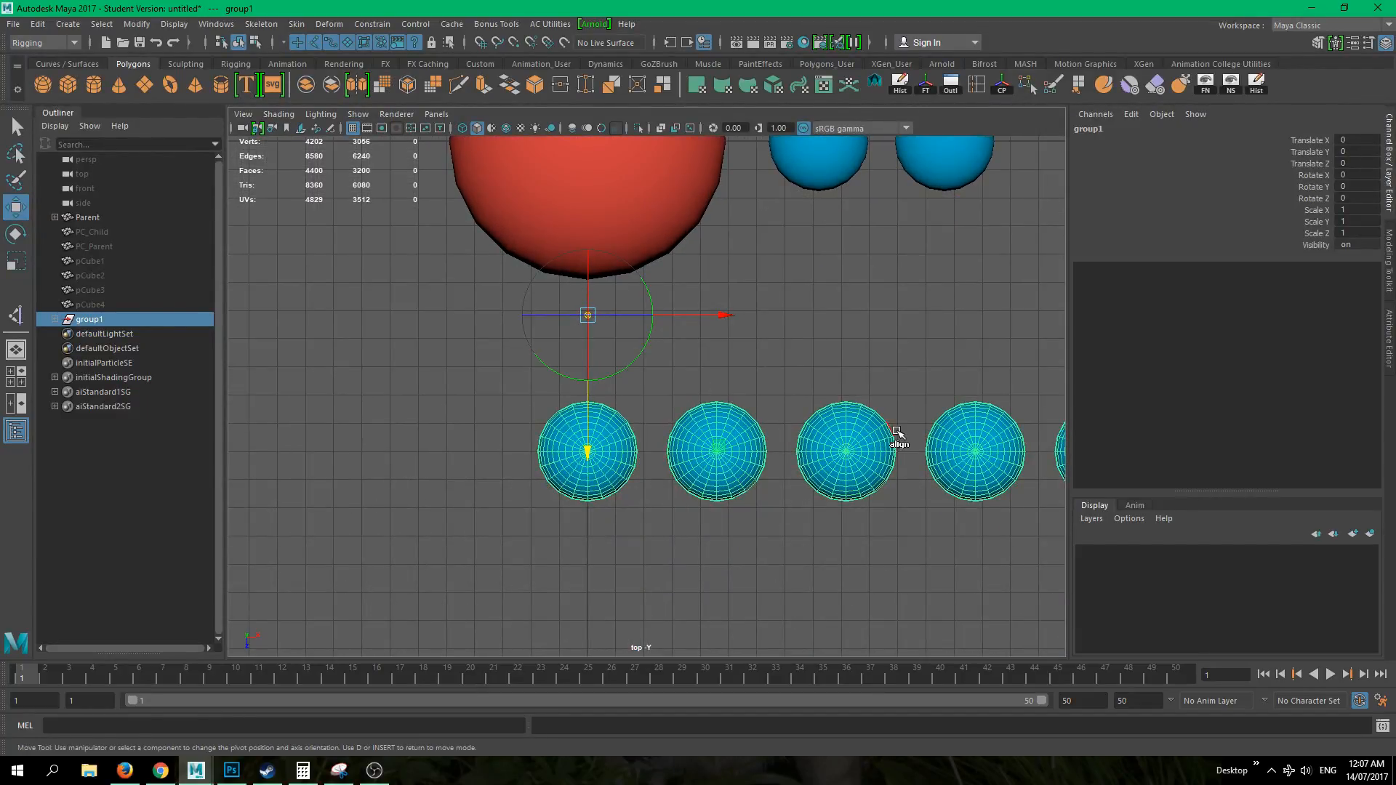
key("v")
left_click(586, 420)
left_click_drag(586, 420, 582, 452)
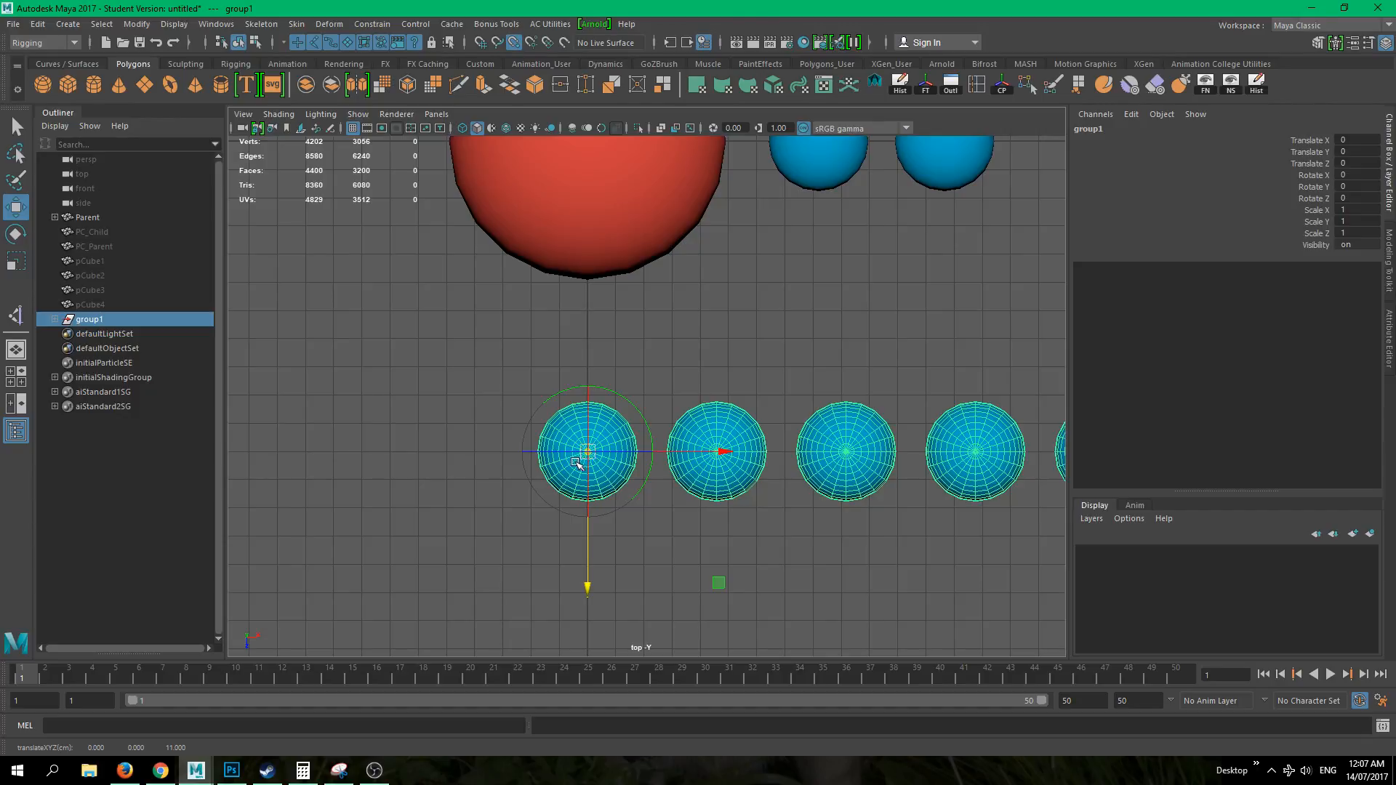
scroll(583, 469, "up", 5)
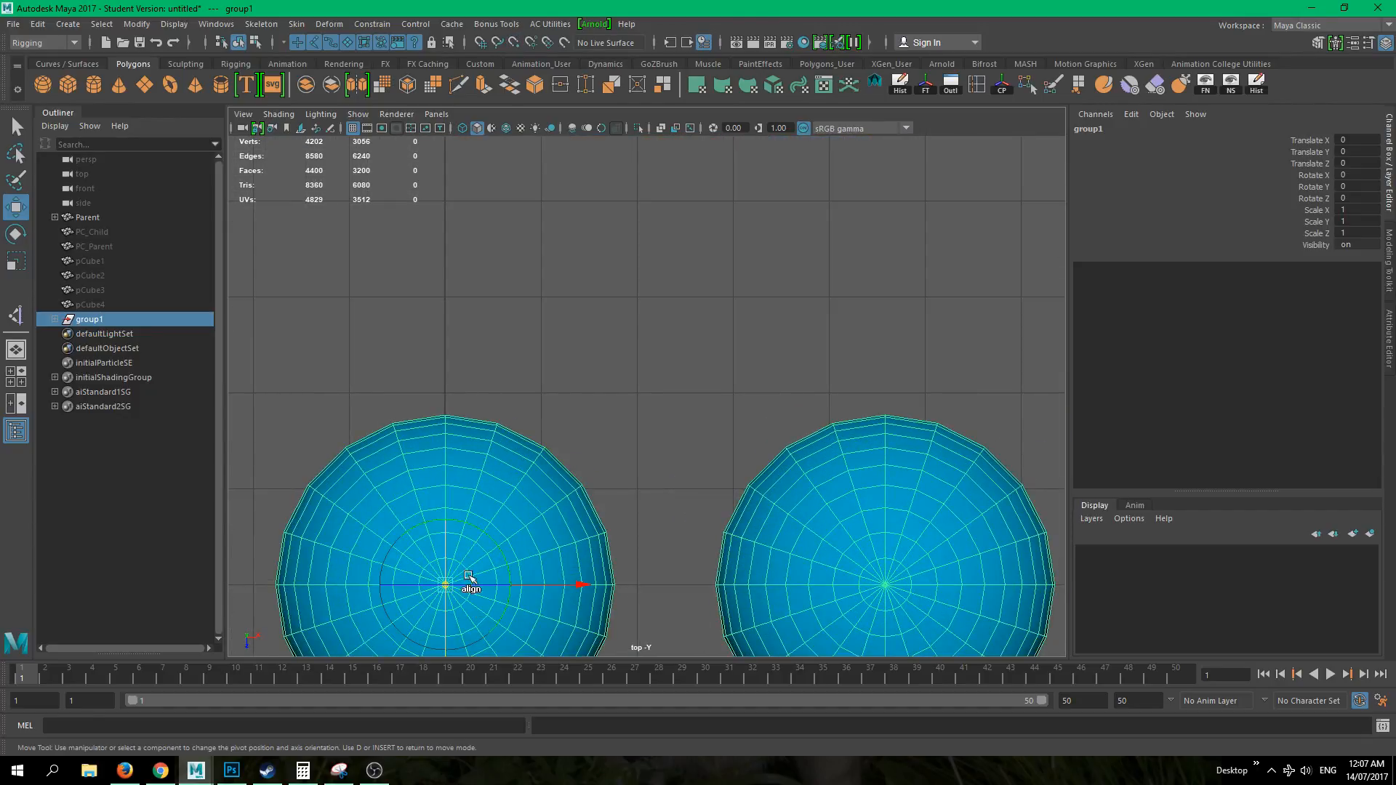
scroll(586, 430, "down", 4)
key("Insert")
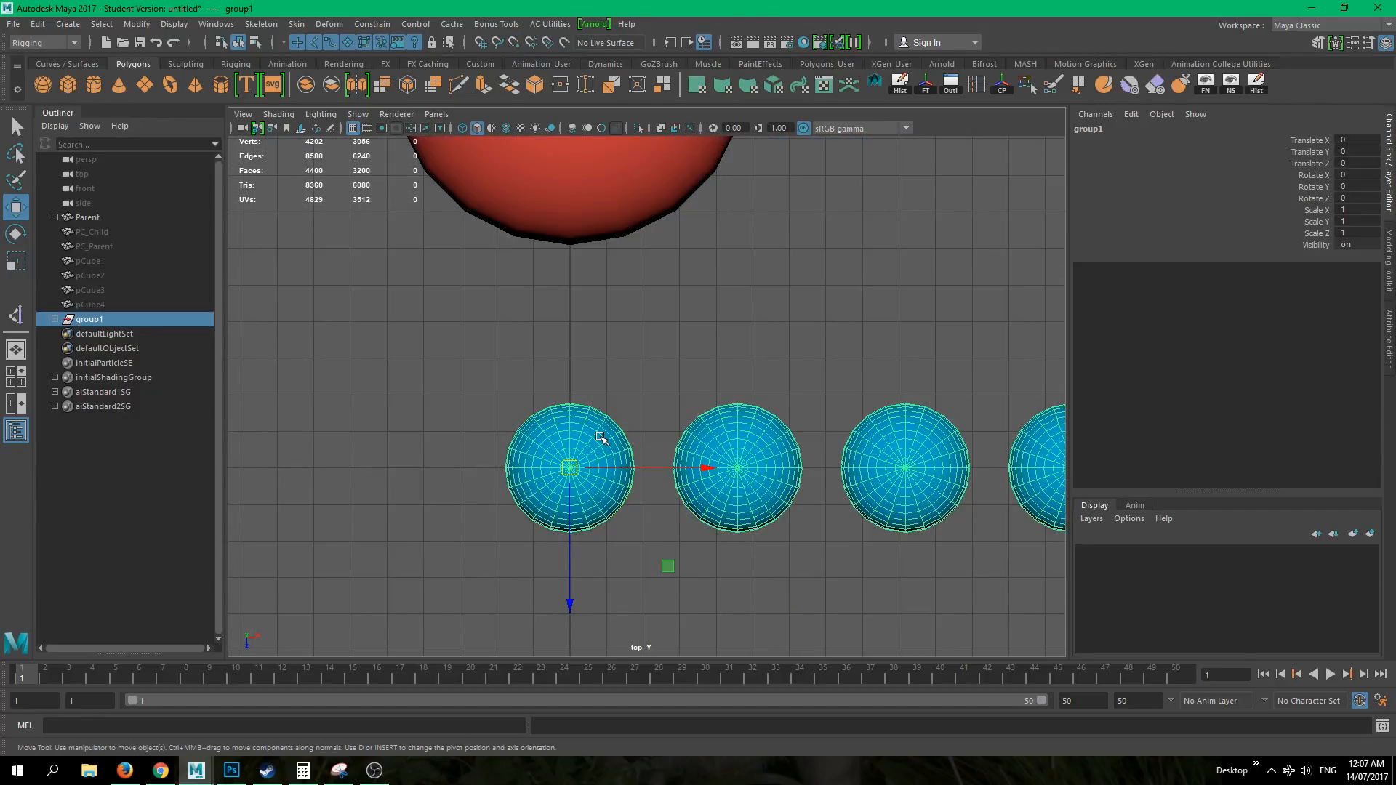
- Try rotating group1 about -40 degrees around Z in the perspective view, undo the rotation, and clear the selection
key("space")
left_click_drag(662, 550, 669, 482)
middle_click_drag(664, 479, 599, 502, "alt")
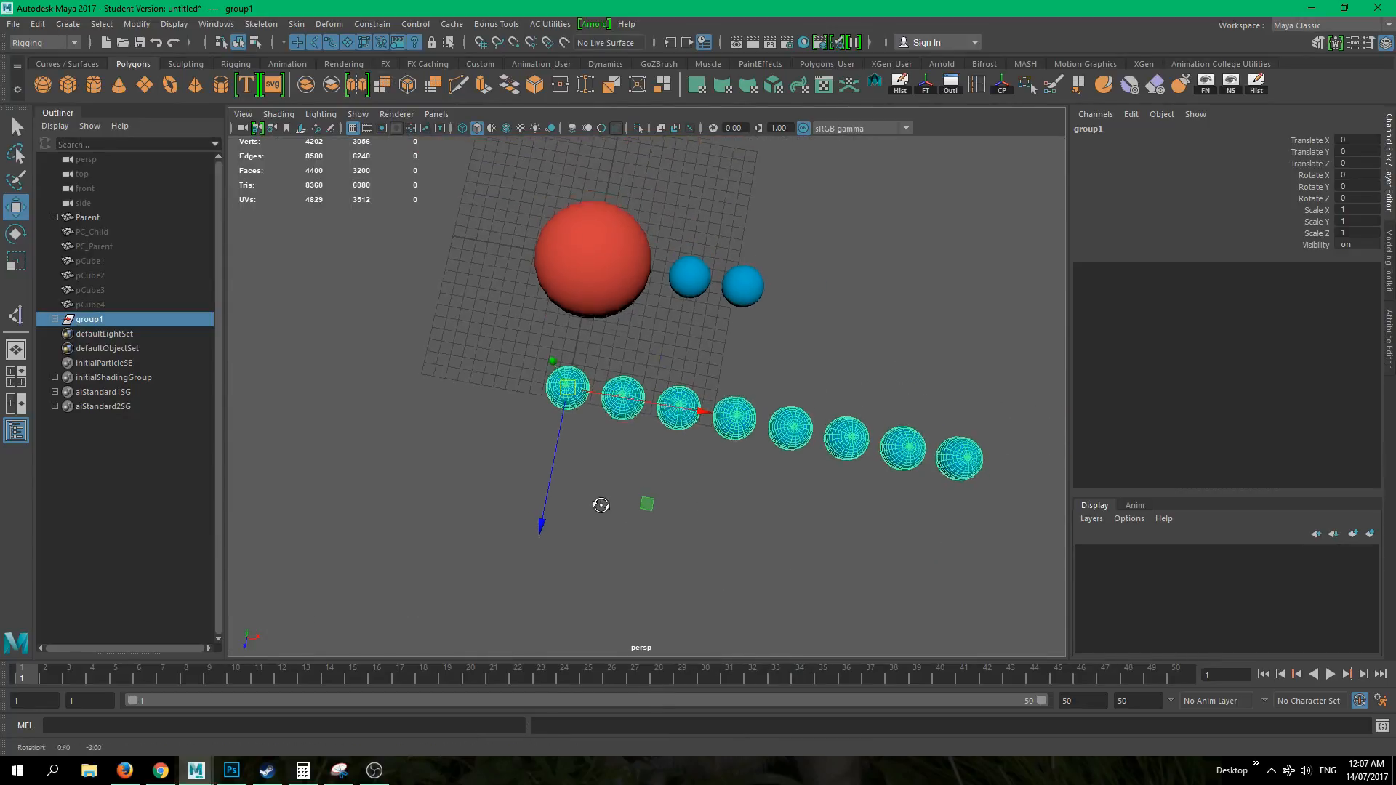
left_click_drag(599, 501, 601, 480, "alt")
key("e")
left_click_drag(661, 353, 749, 523)
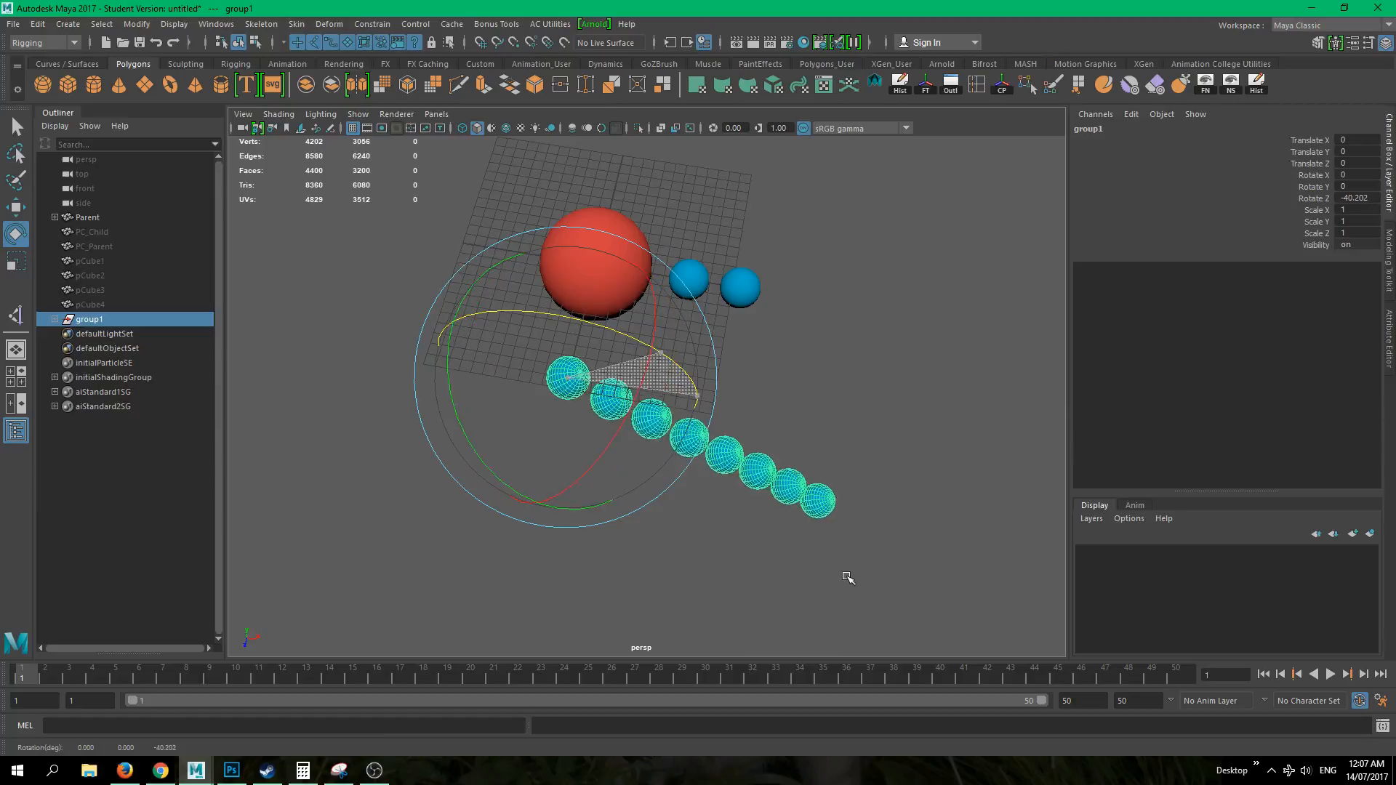
key("ctrl+z")
left_click_drag(738, 574, 726, 550, "alt")
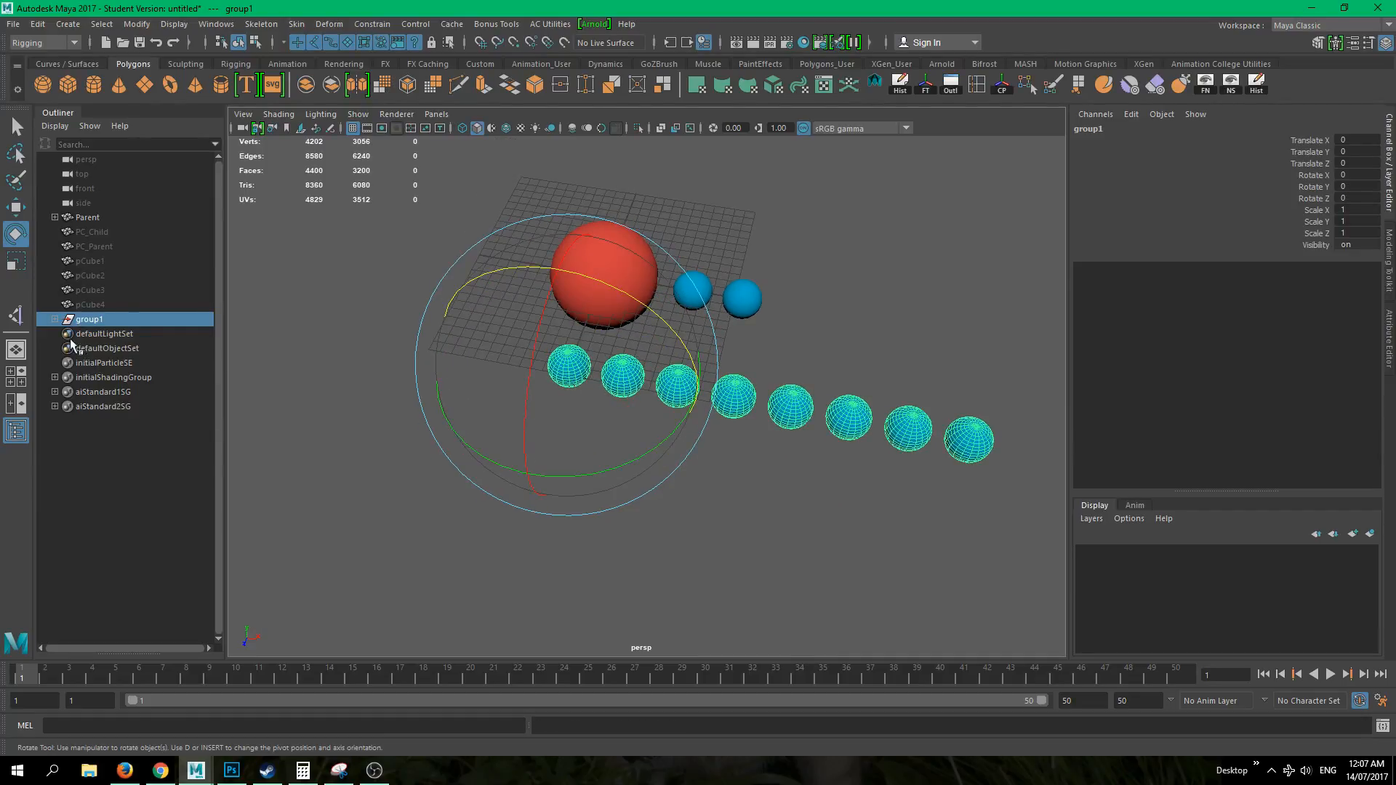
left_click(315, 489)
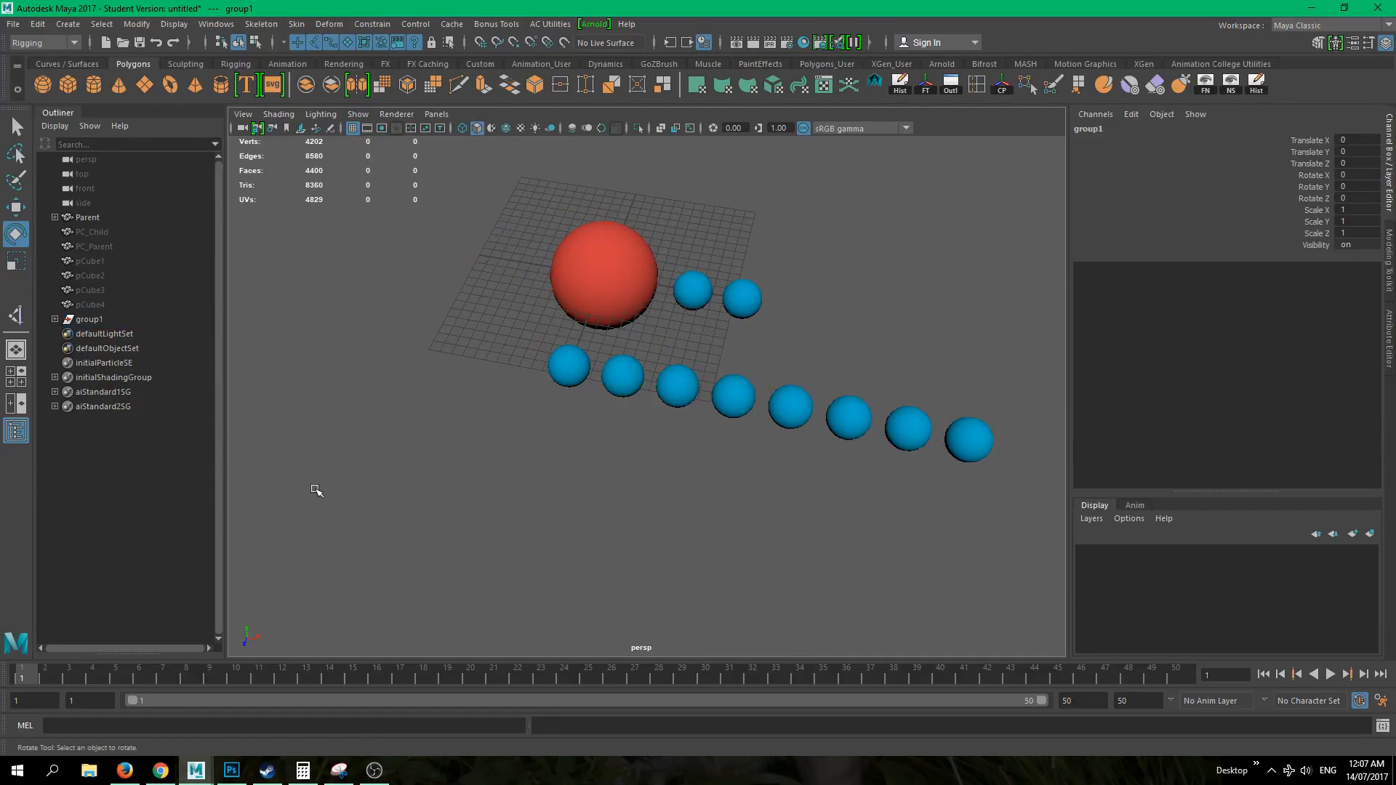
- Examine how the Parent hierarchy and group1 are organised by expanding and collapsing both in the object list
left_click(82, 320)
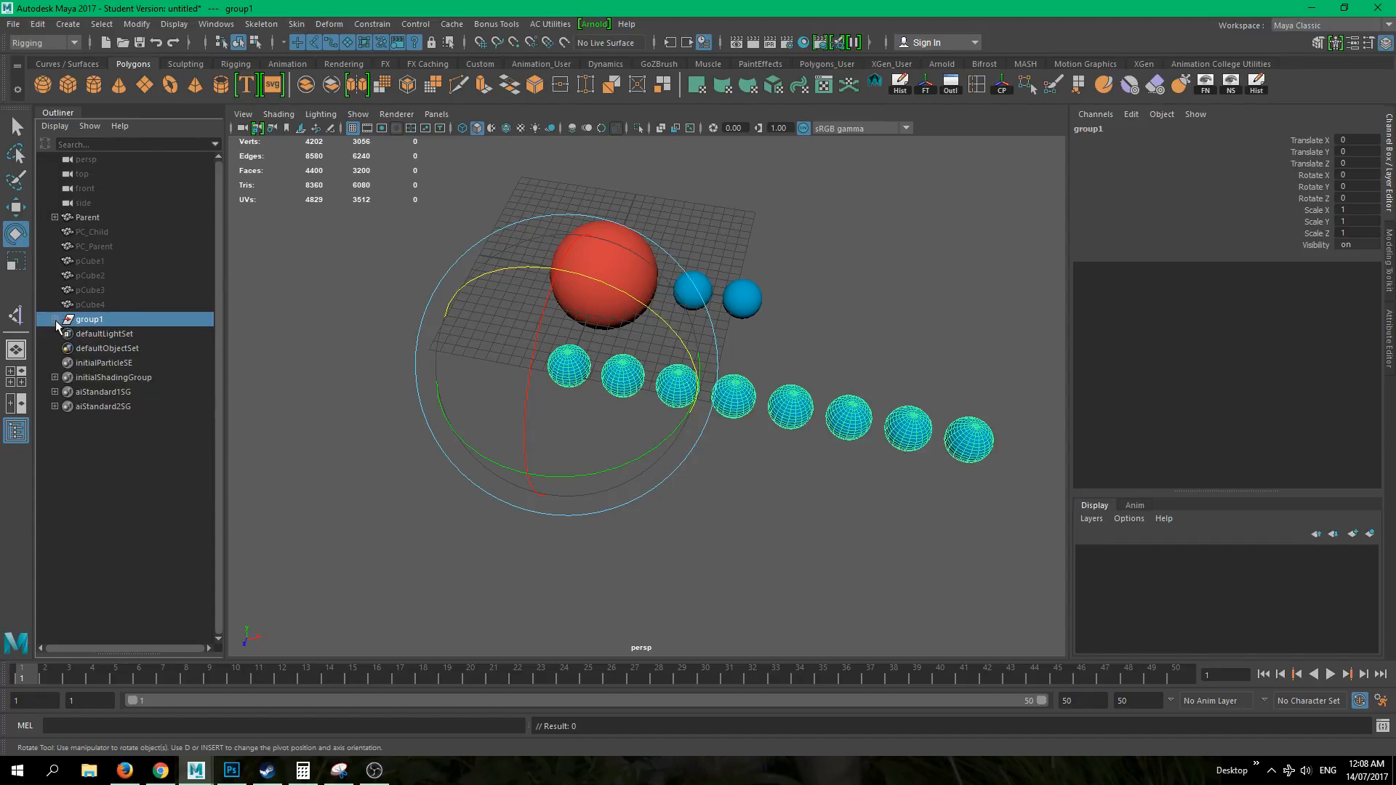
left_click(55, 217)
left_click(55, 217)
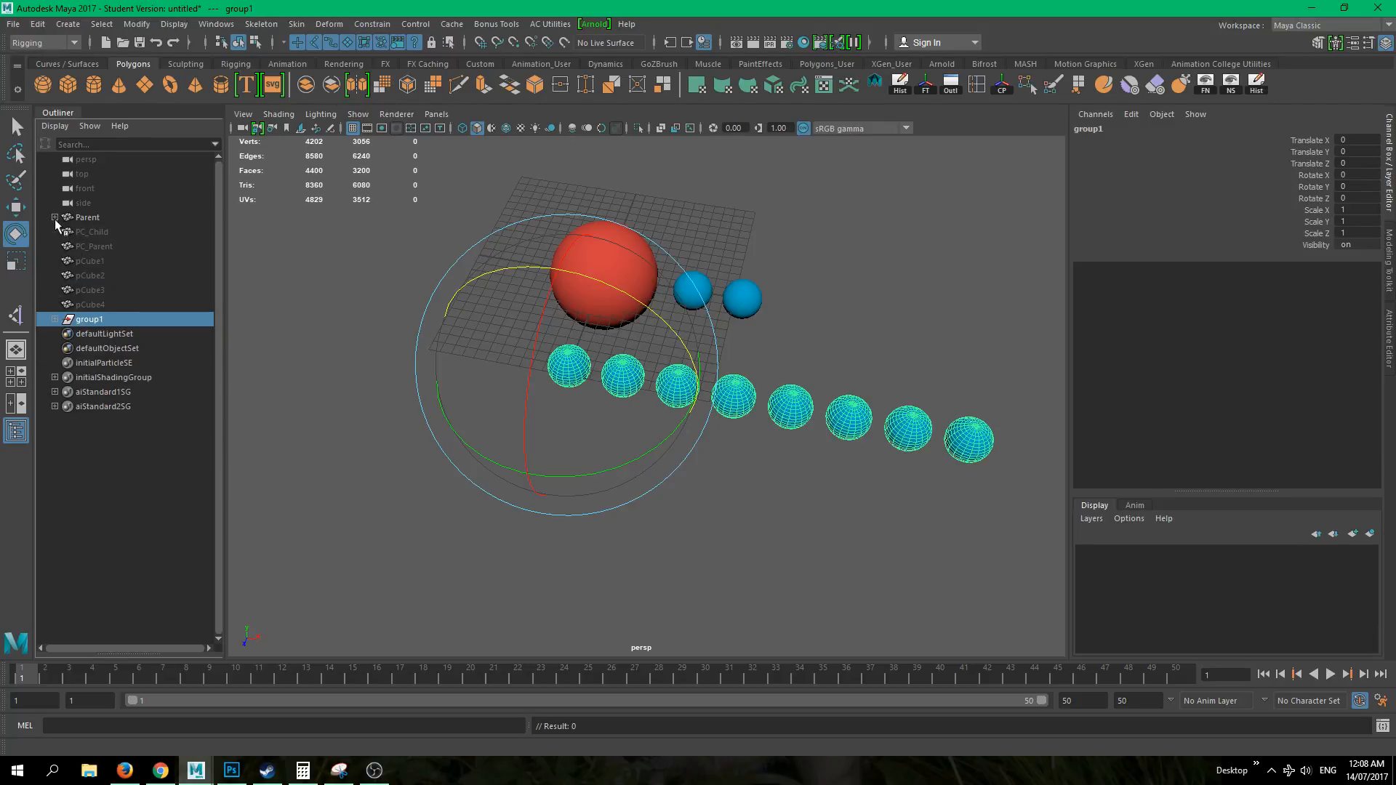
left_click(56, 320)
left_click(55, 320)
left_click(55, 218)
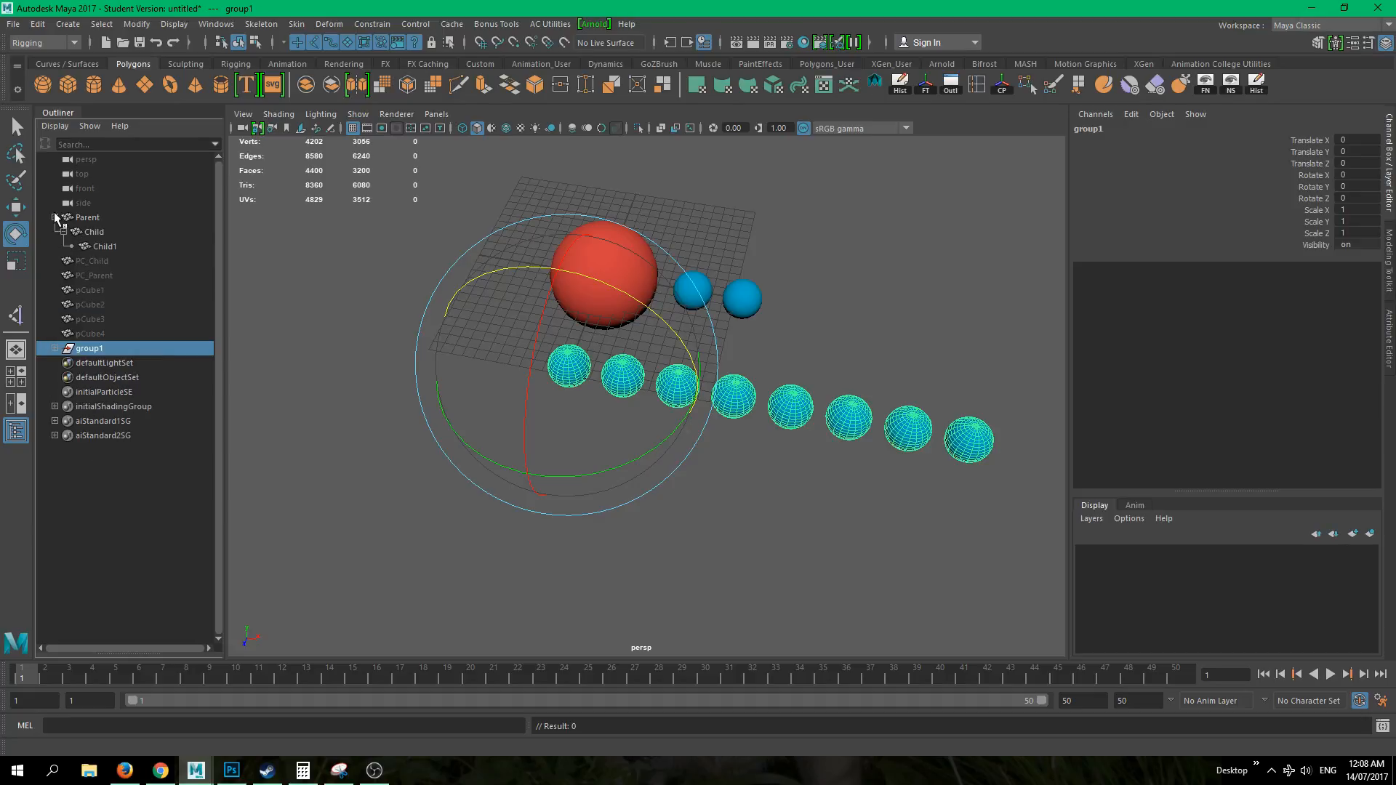
left_click(64, 232)
left_click(55, 217)
left_click(55, 217)
left_click(55, 217)
left_click(81, 218)
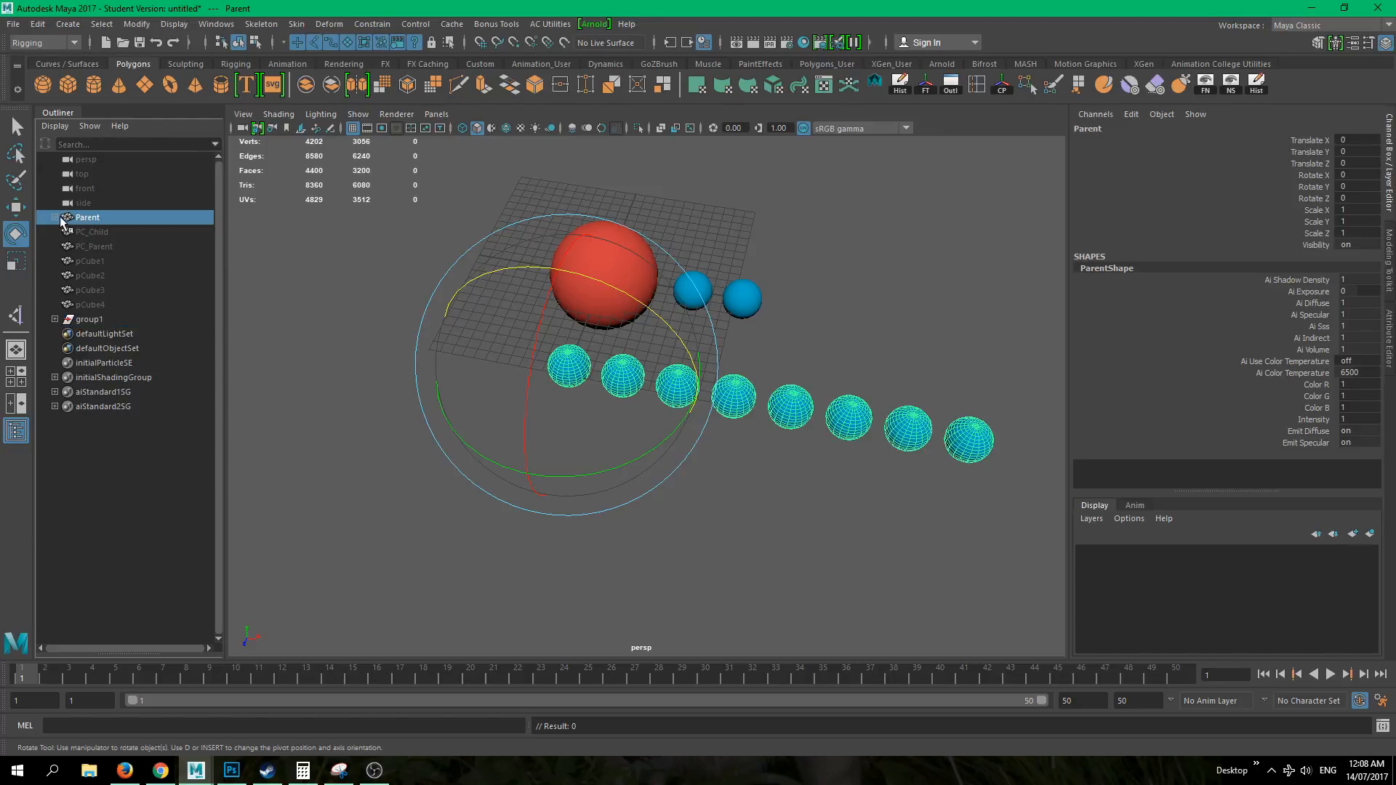
- Examine the nesting of Child and Child1 under Parent by expanding the chain and selecting each child level
left_click(55, 218)
left_click(64, 232)
left_click(93, 246)
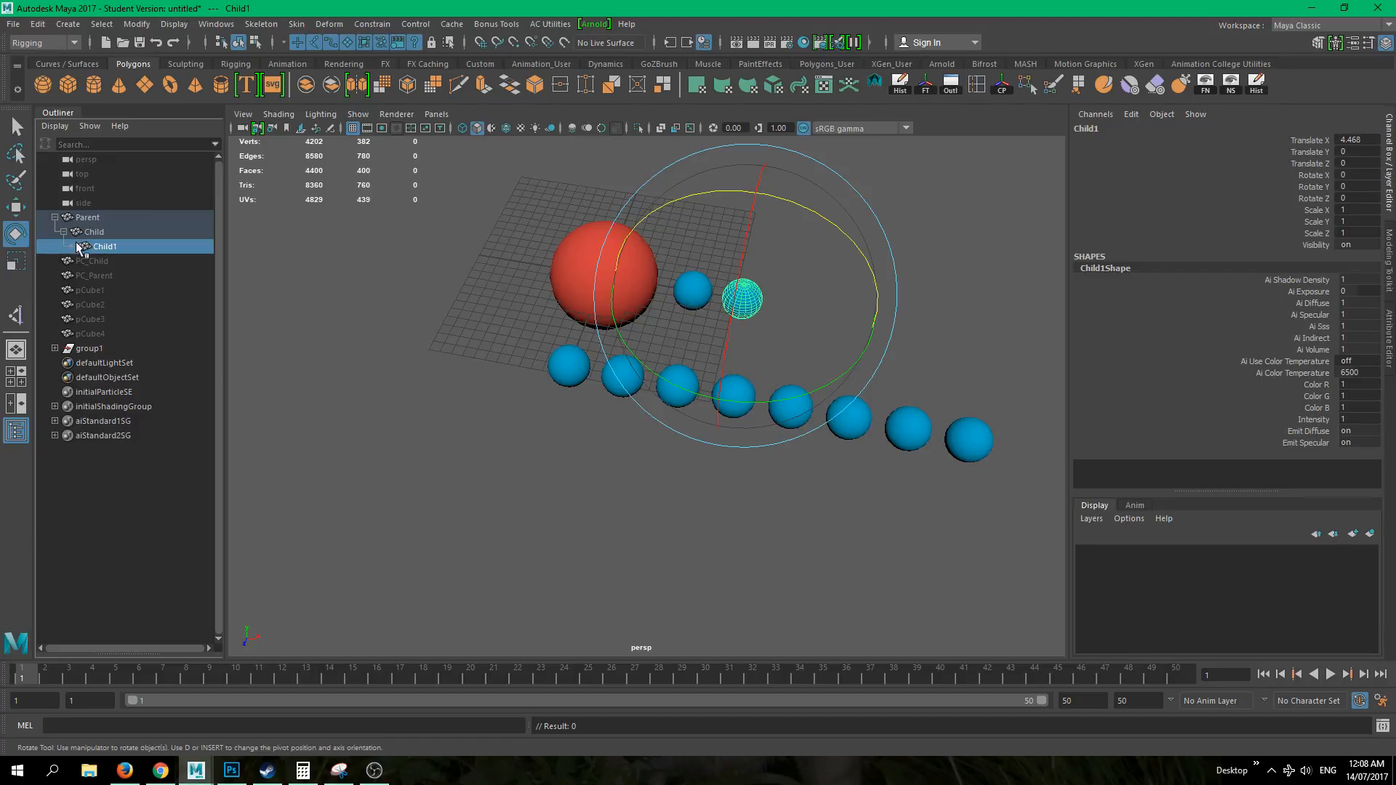
left_click(55, 217)
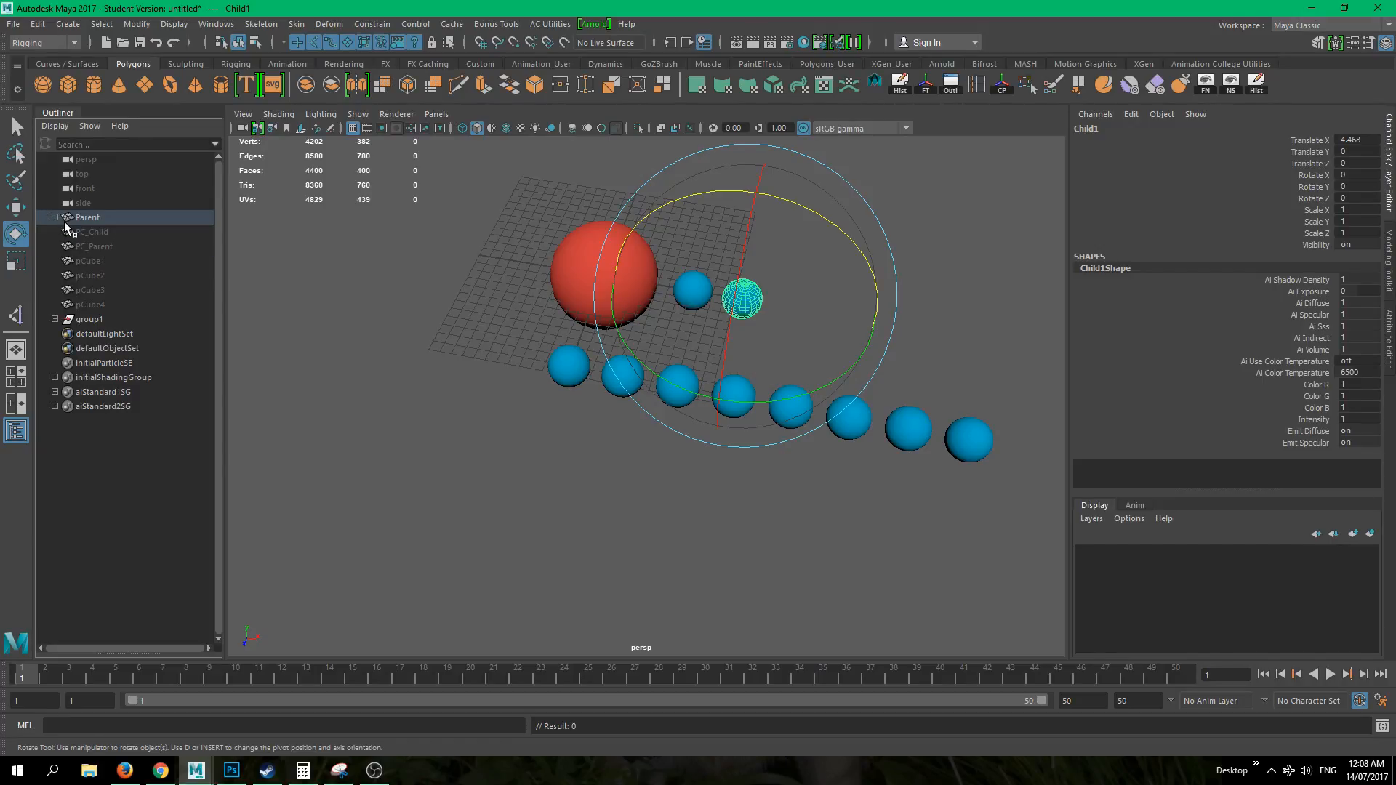
left_click(56, 218)
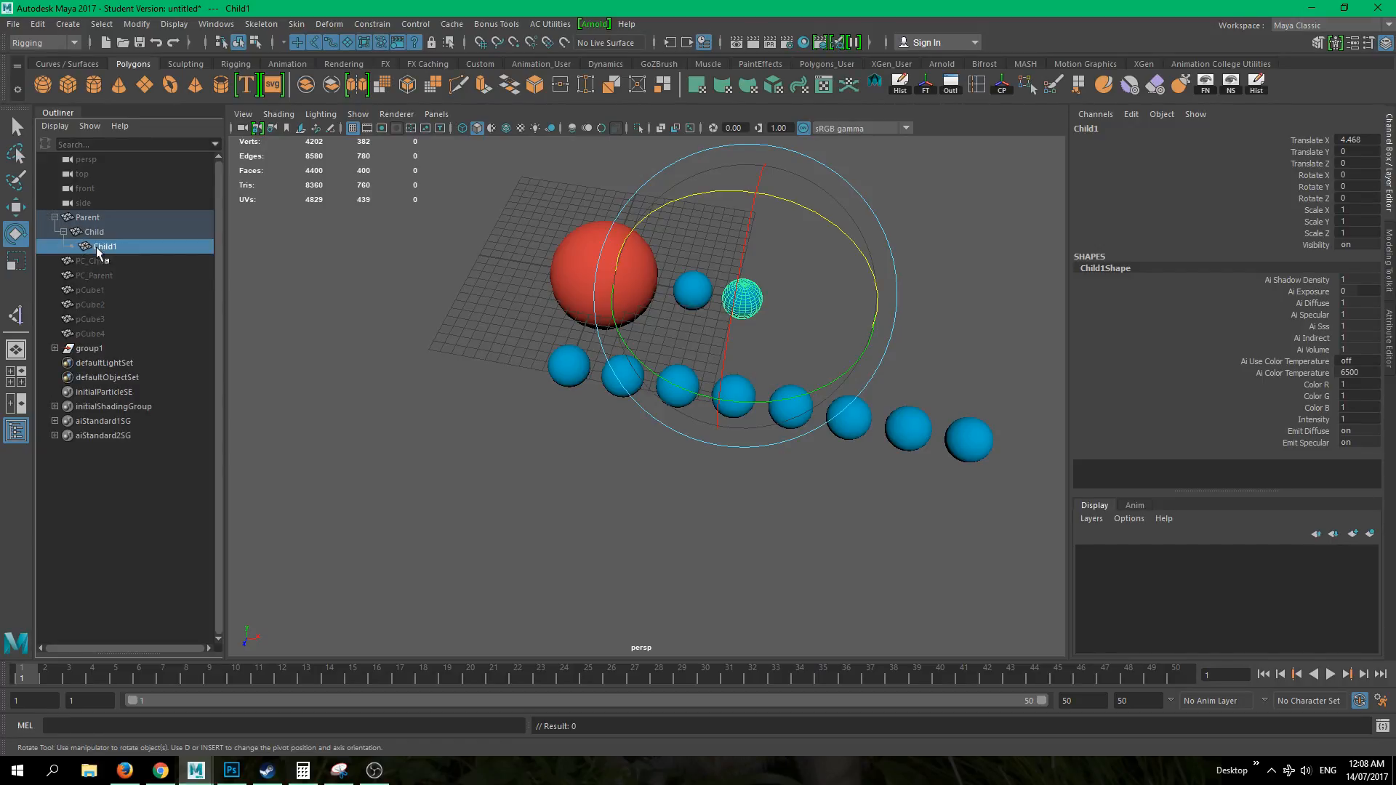
left_click(64, 232)
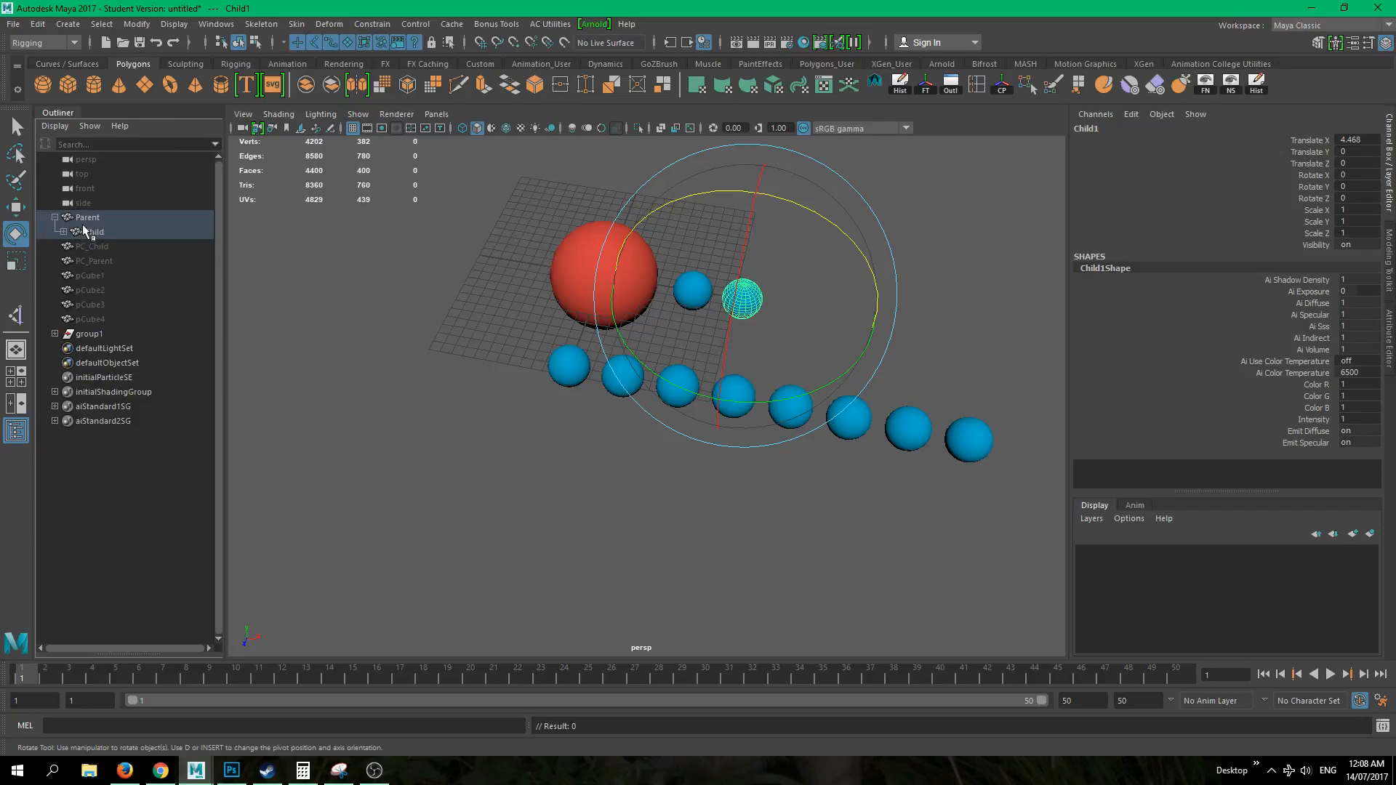
left_click(92, 234)
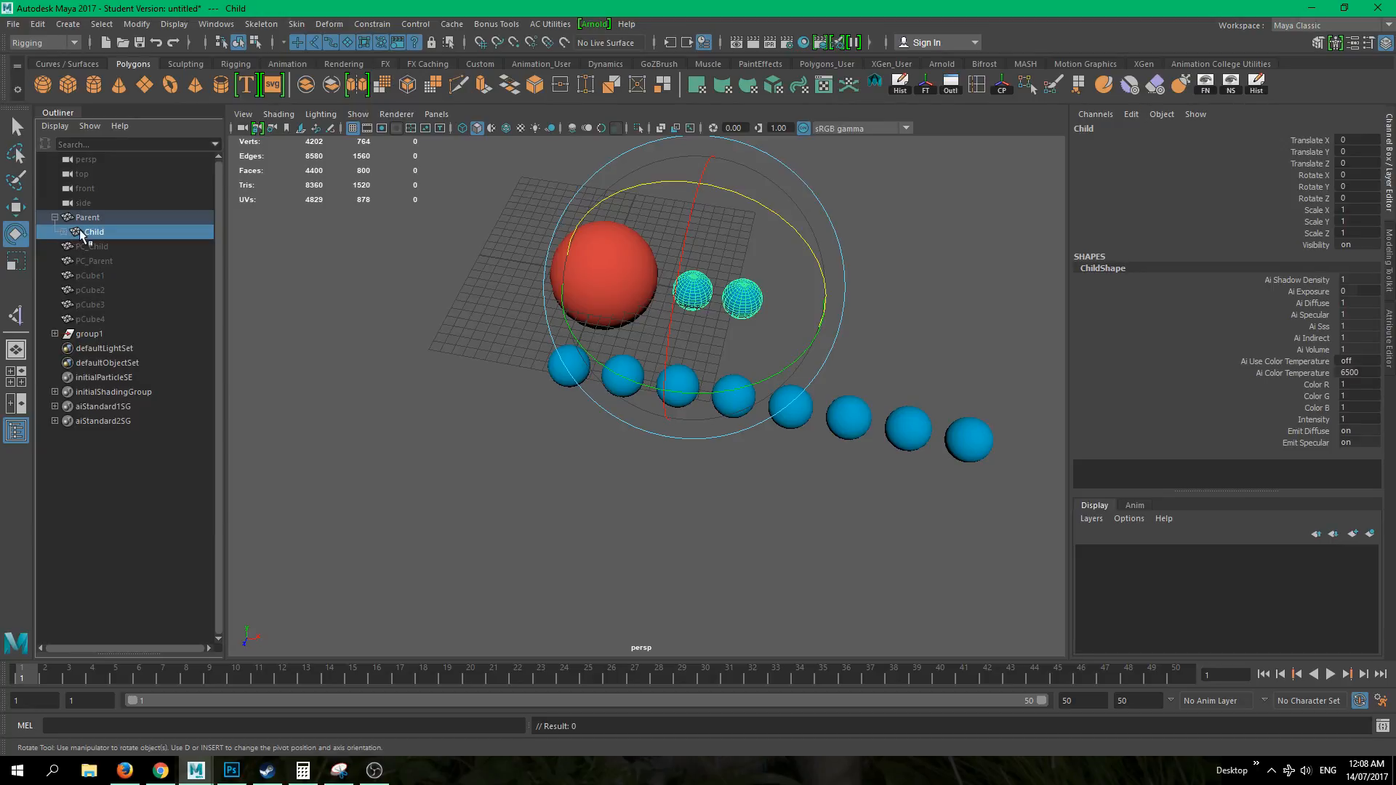
left_click(54, 217)
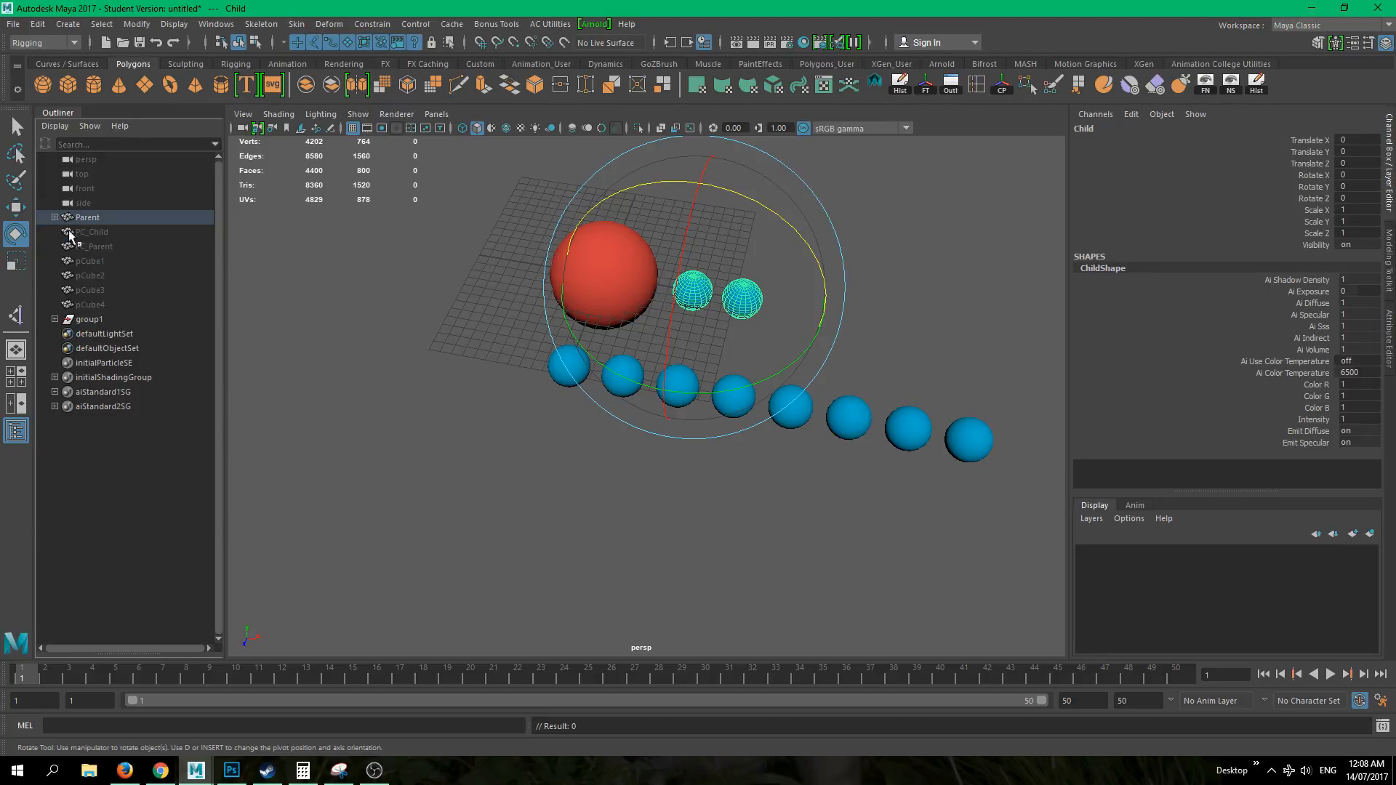
left_click(54, 218)
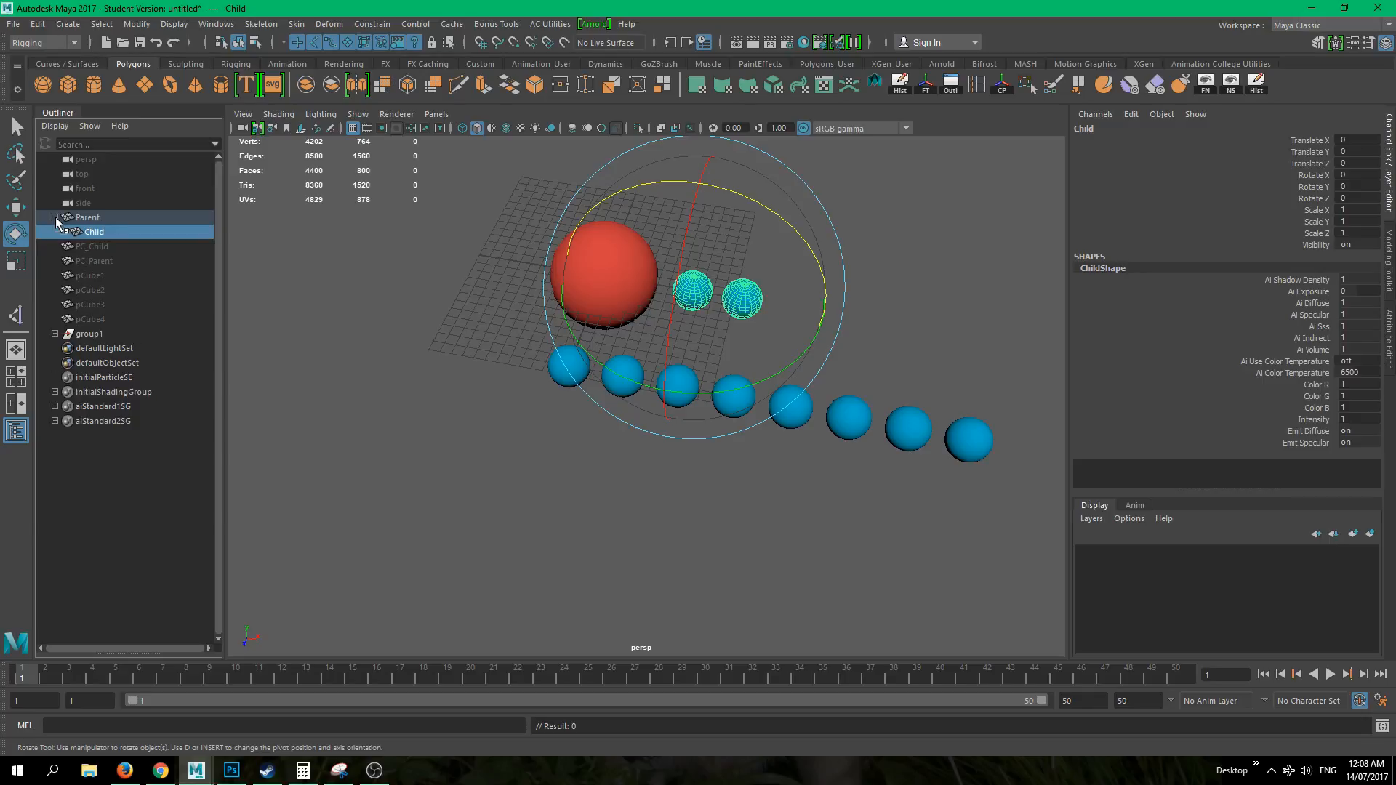
left_click(55, 217)
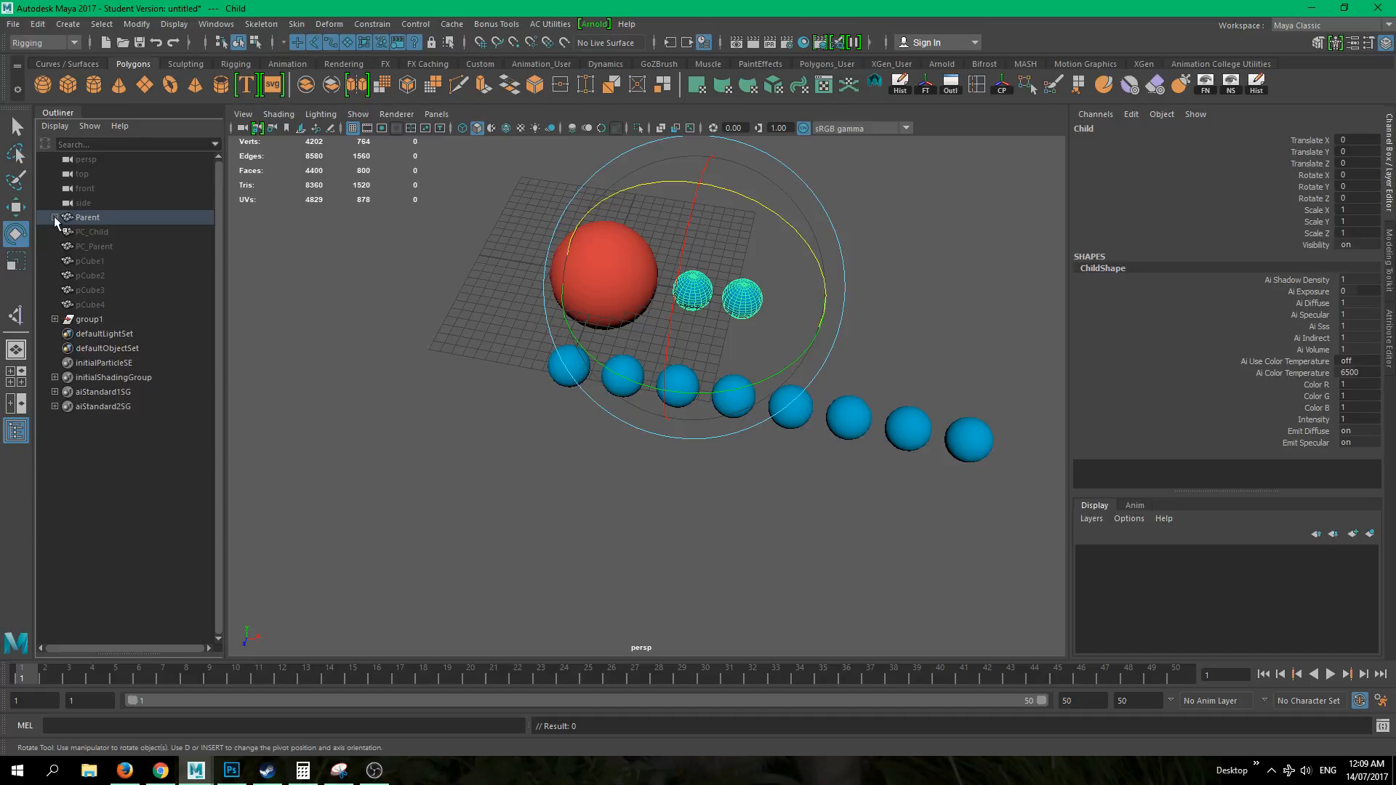
left_click(55, 217)
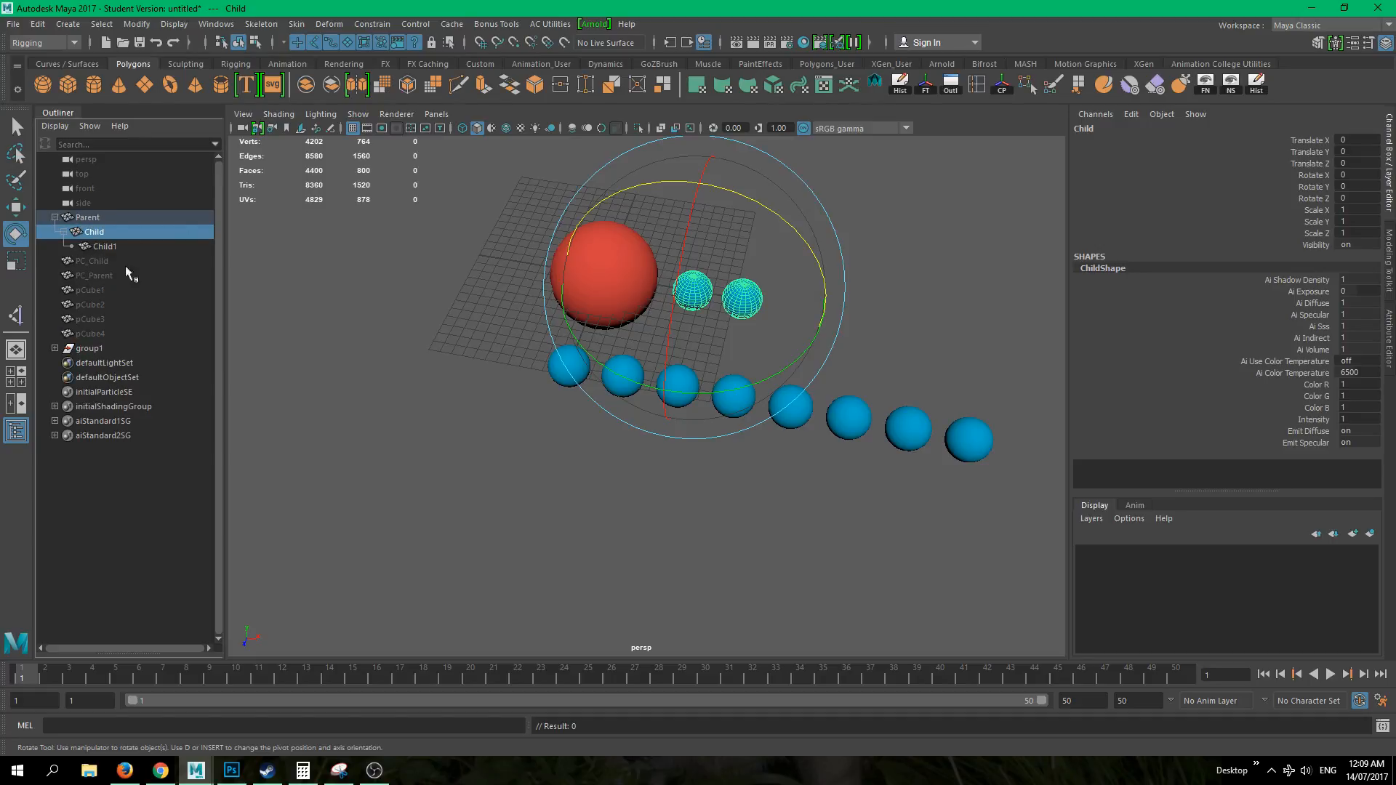
- Expand group1 and compare selecting individual members, such as Child5 and Child7, with selecting the whole group
left_click(55, 349)
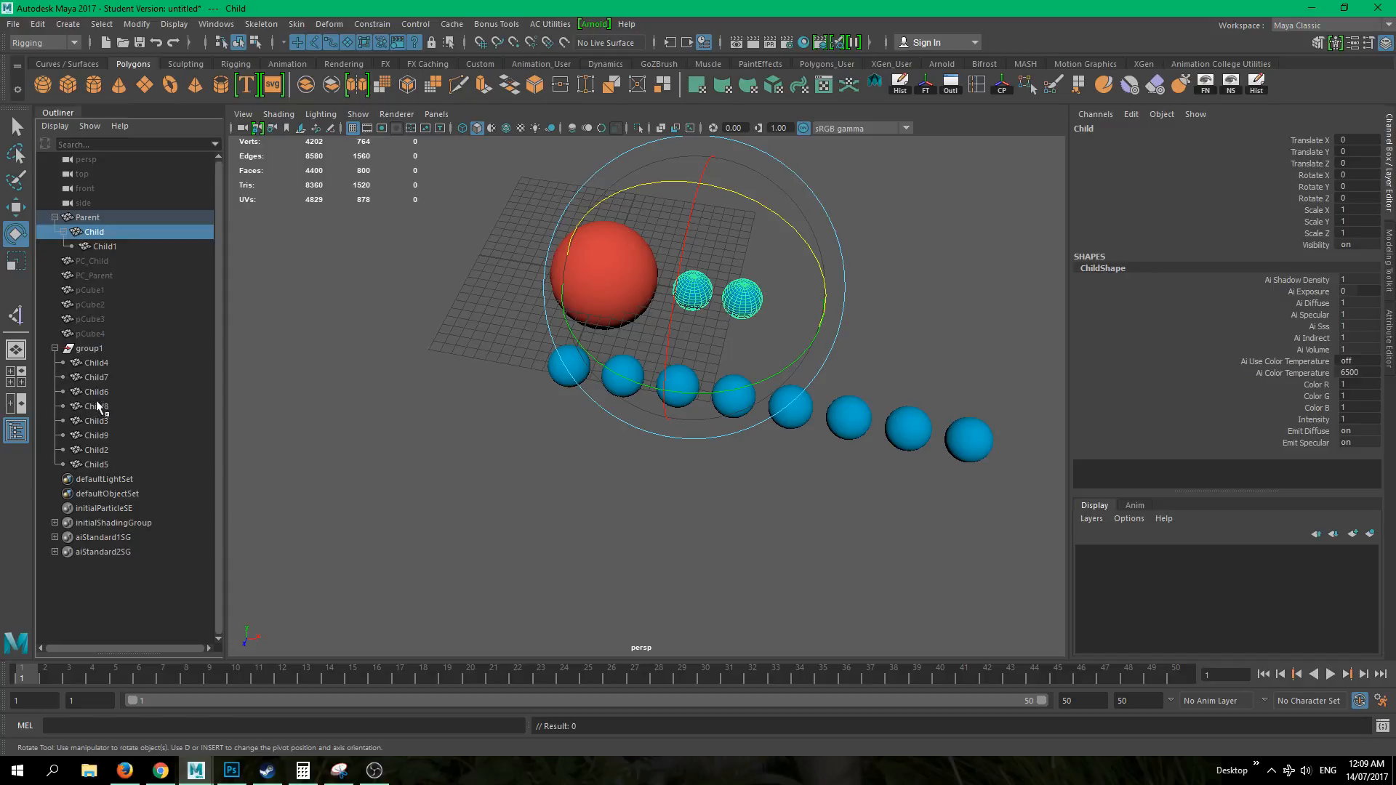
left_click(86, 350)
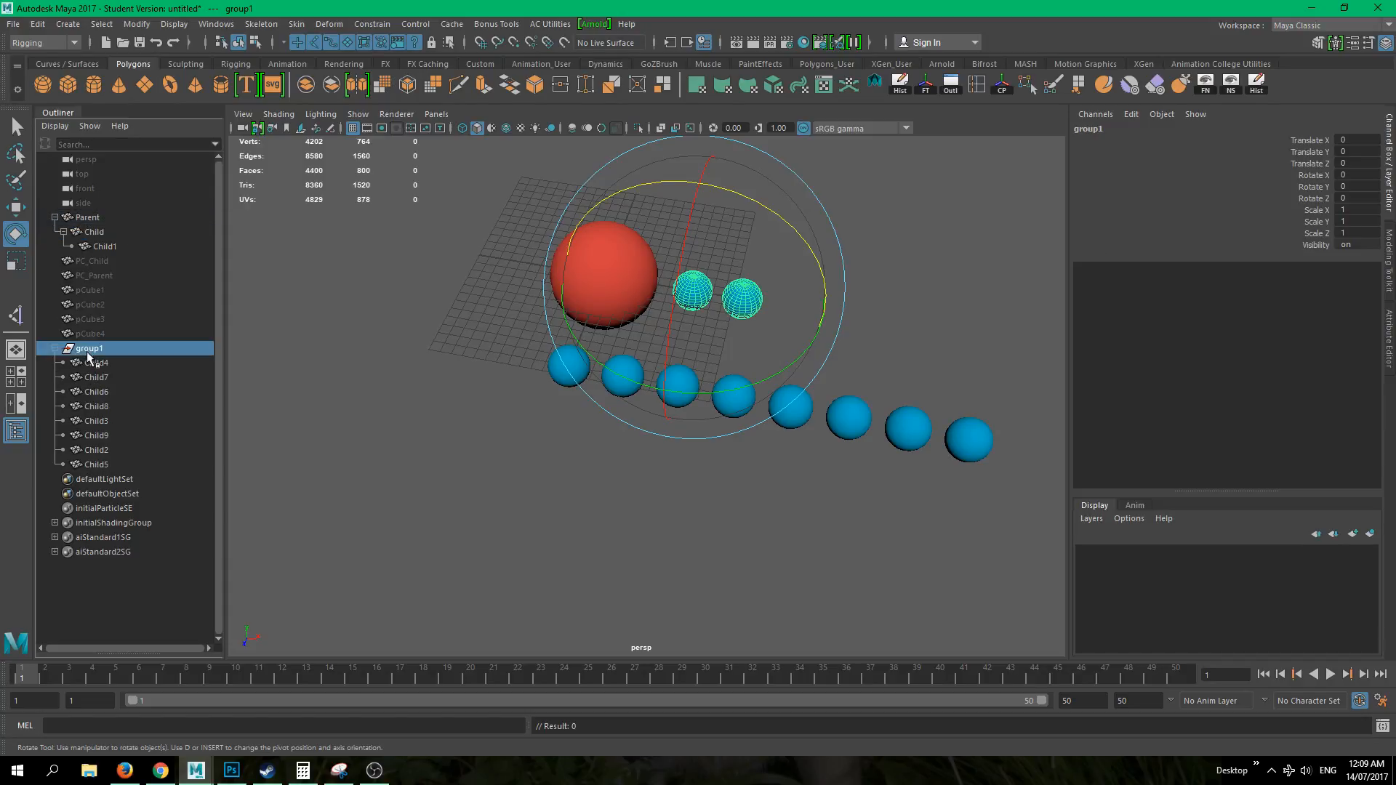
left_click(90, 464)
left_click(54, 348)
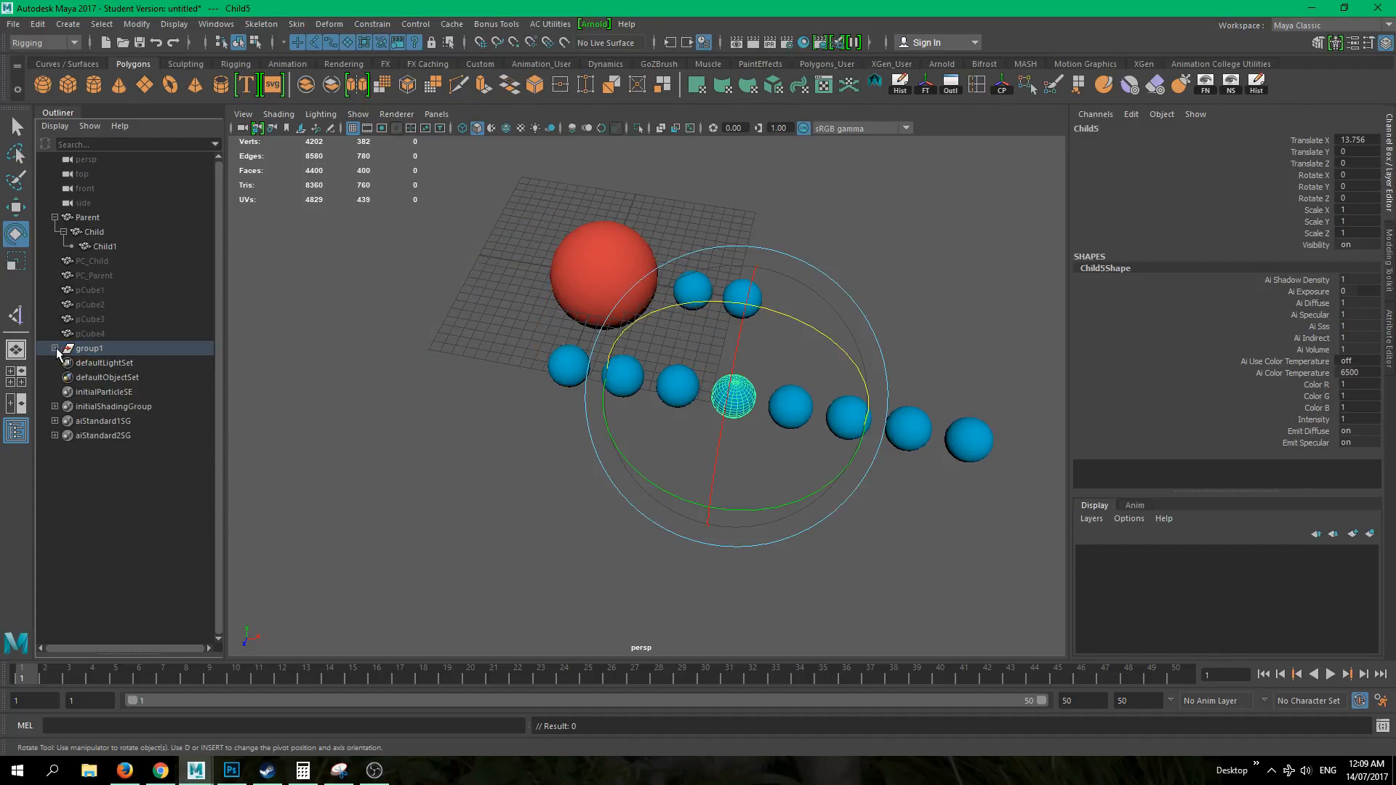
left_click(55, 349)
left_click(95, 377)
left_click(96, 363)
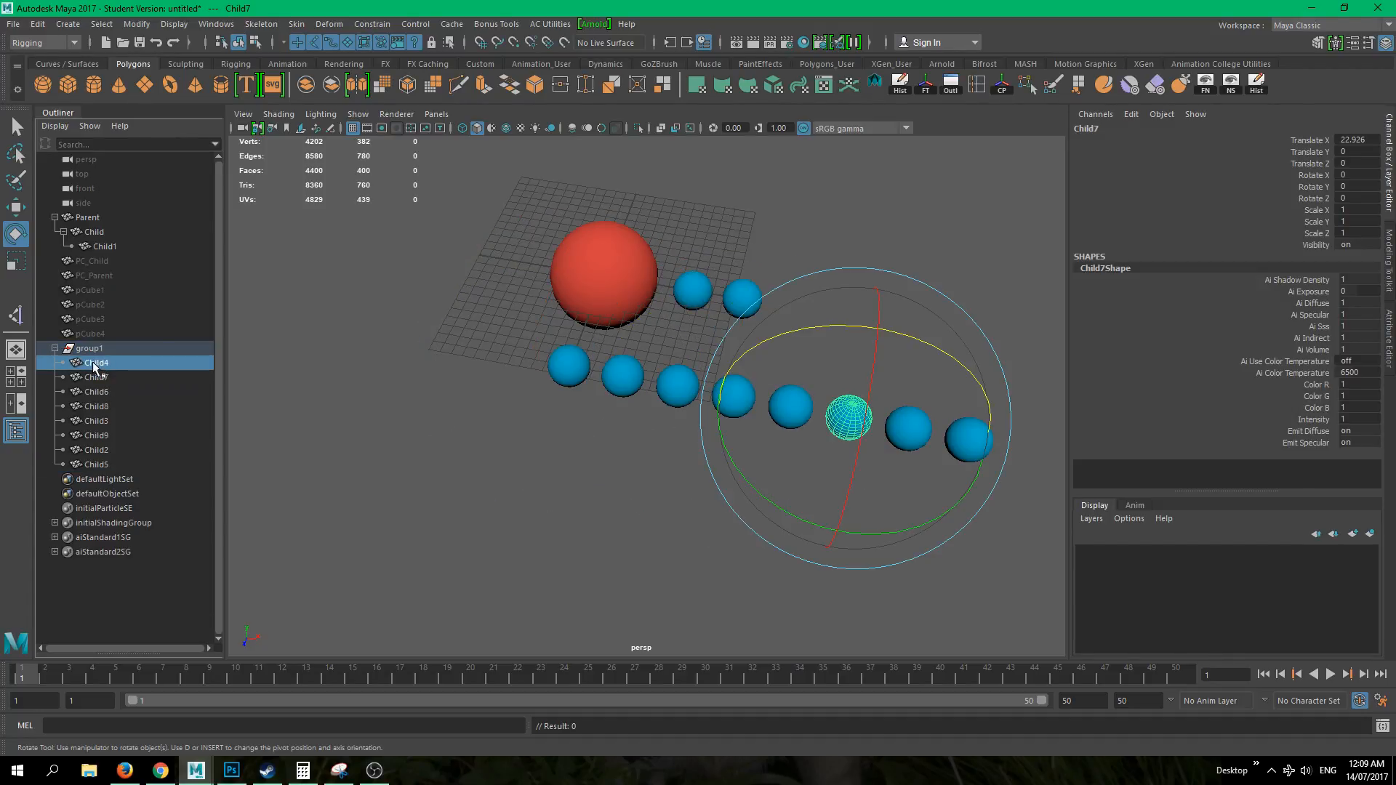
left_click(98, 464)
left_click(89, 348)
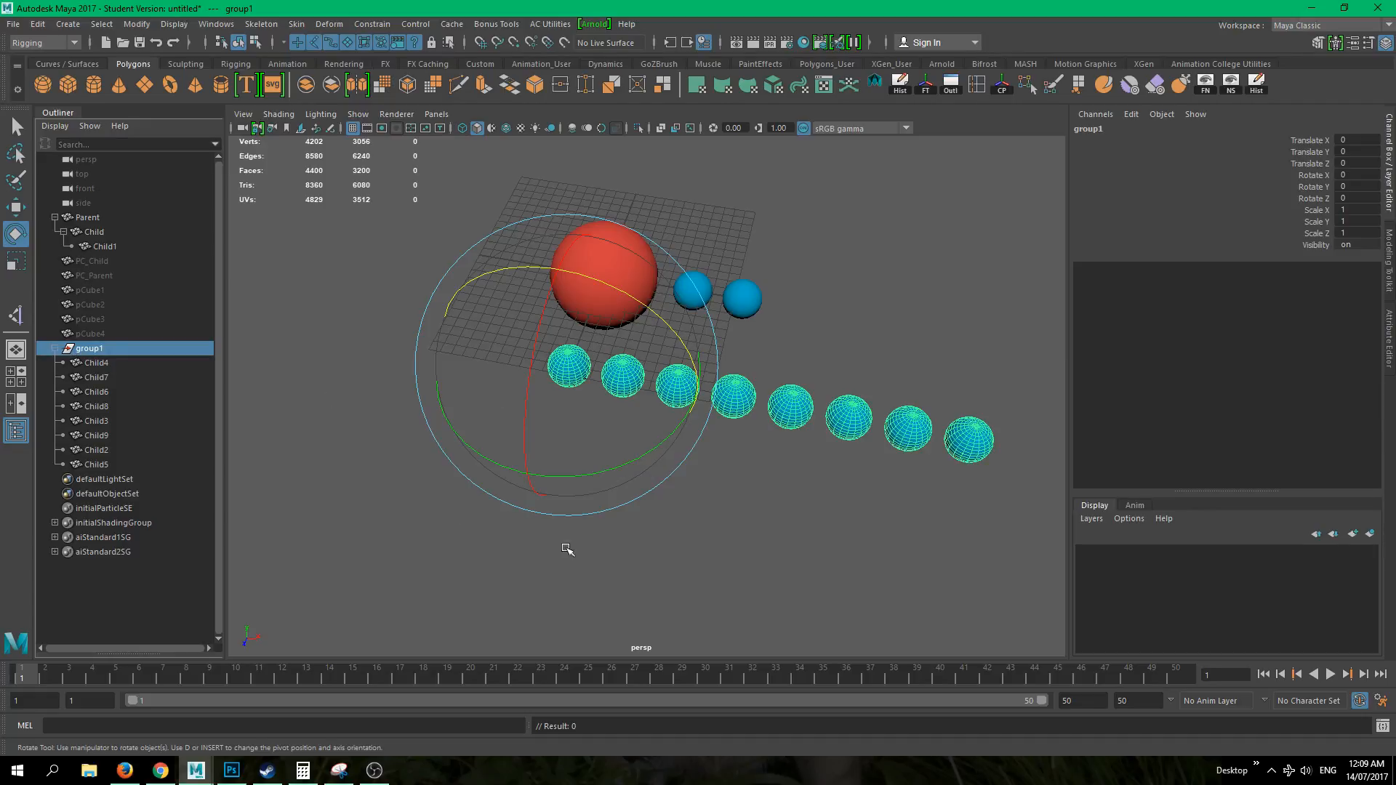
- Compare selecting all eight spheres inside group1 with selecting the group itself, and collapse group1 with nothing selected
left_click_drag(652, 547, 331, 442, "alt")
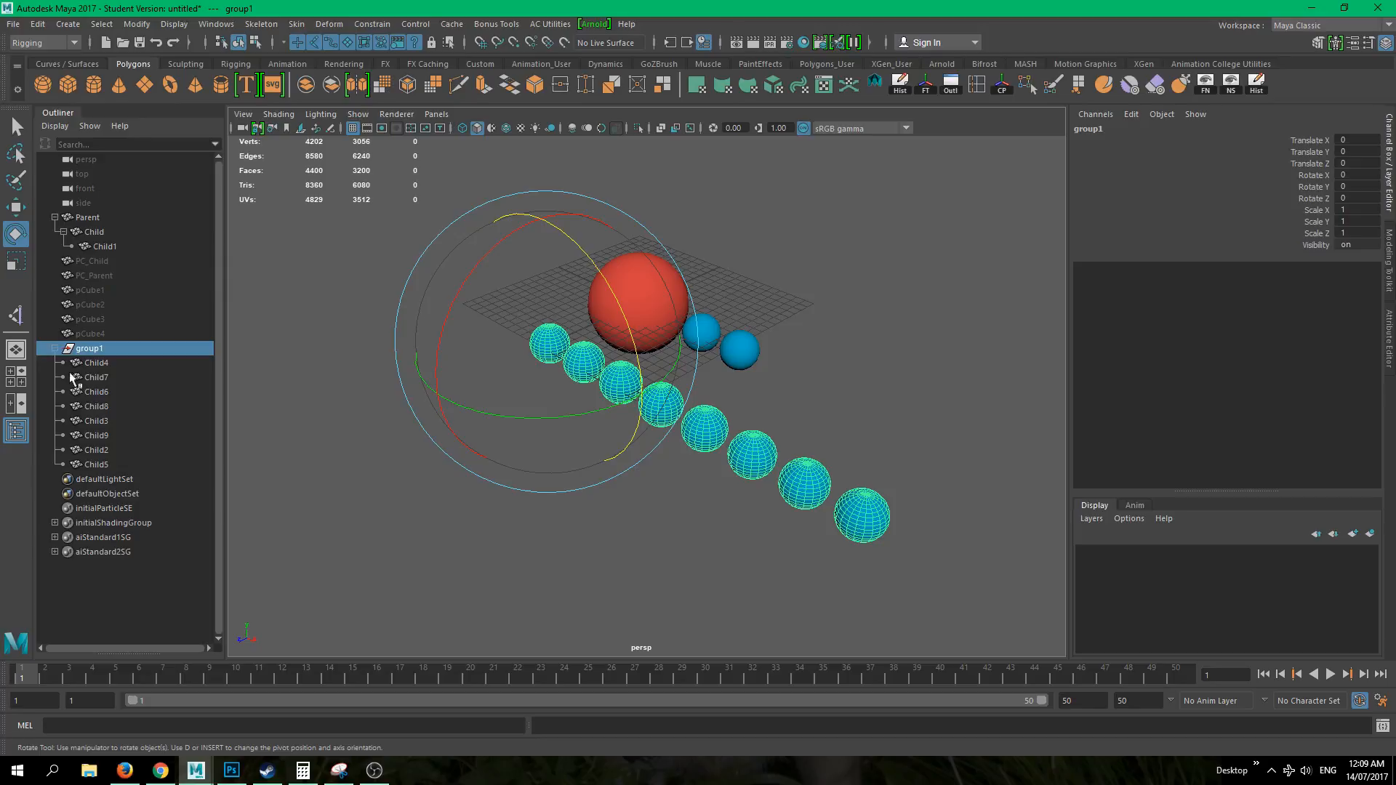
left_click(89, 363)
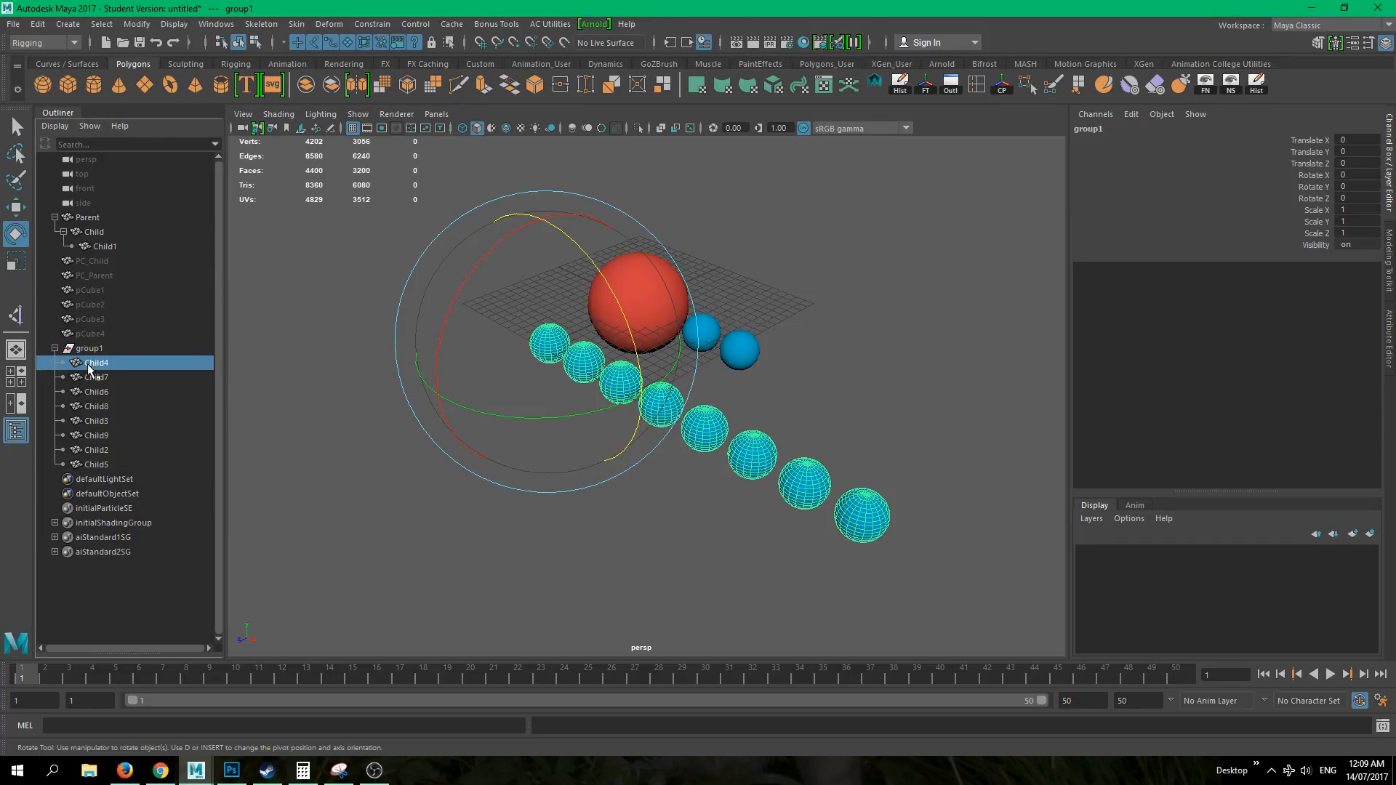
left_click(90, 464, "shift")
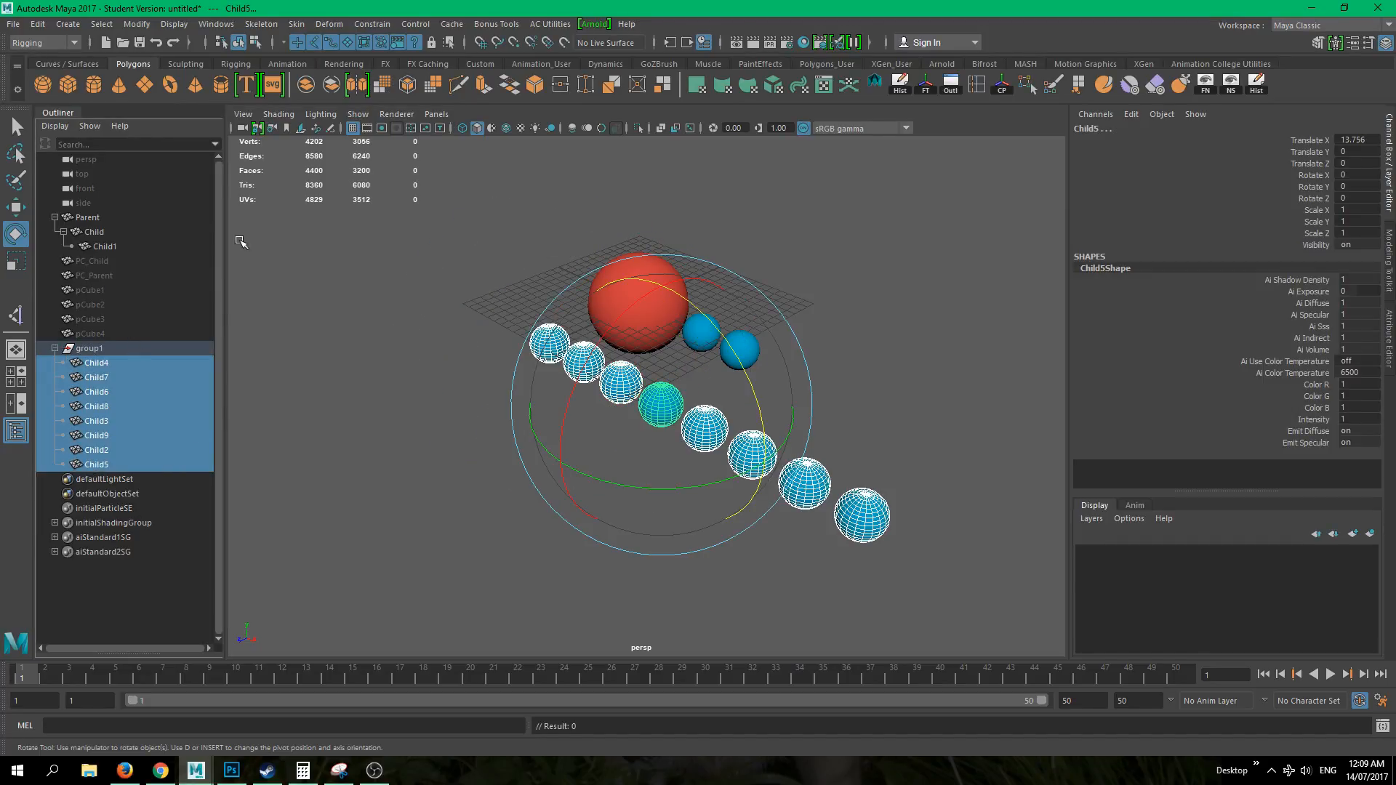
left_click(89, 349)
left_click(321, 503)
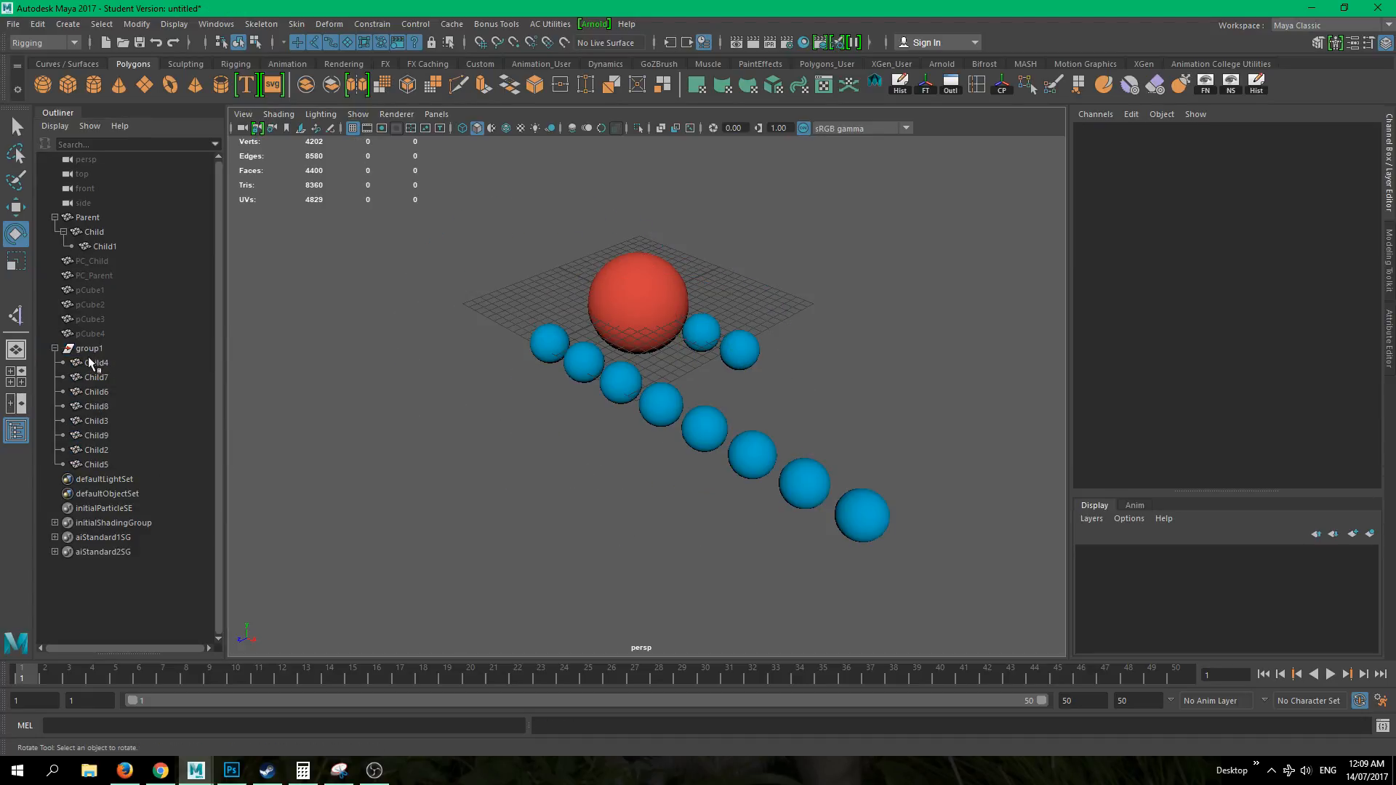
left_click(55, 348)
- Create an empty group with no objects selected, and select it in the object list
middle_click_drag(546, 440, 487, 455, "alt")
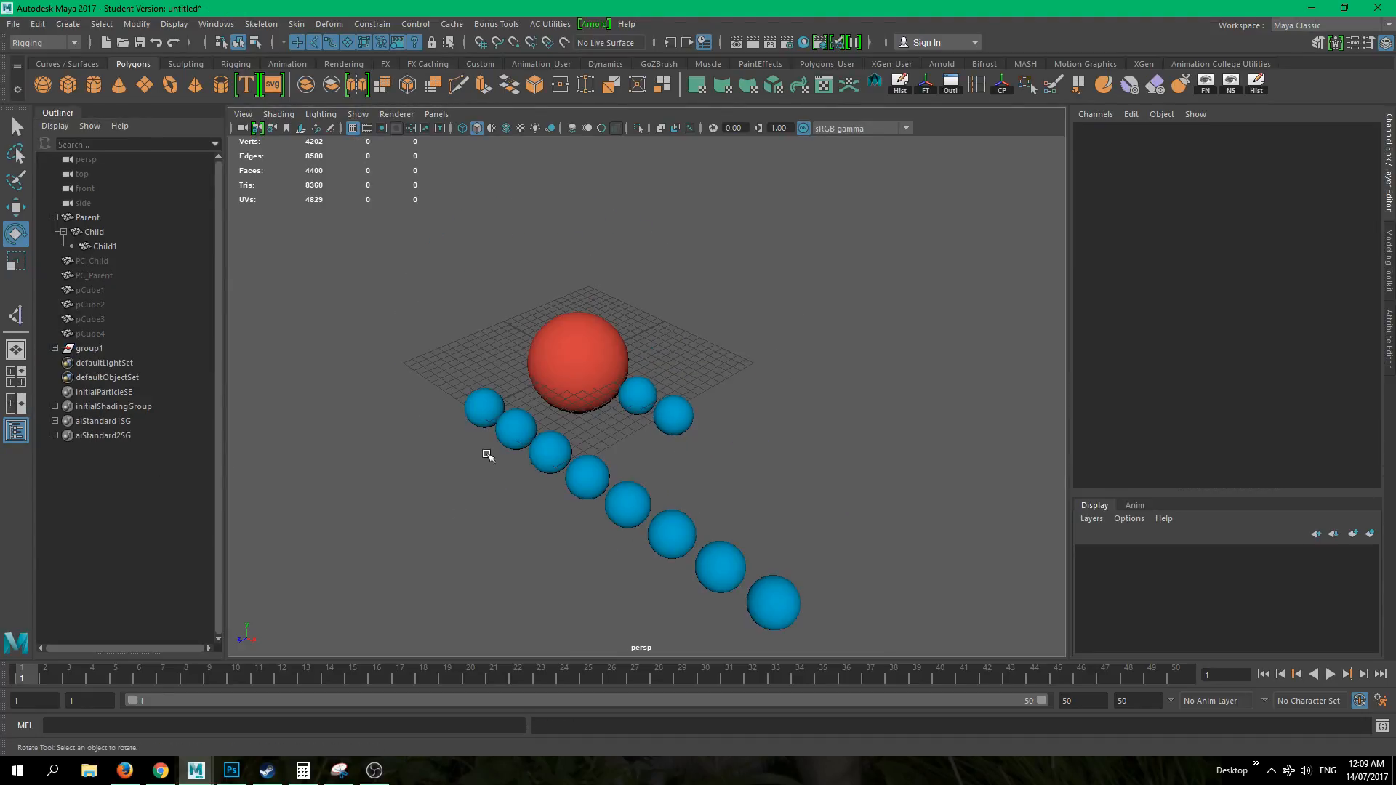
left_click_drag(930, 295, 869, 355, "alt")
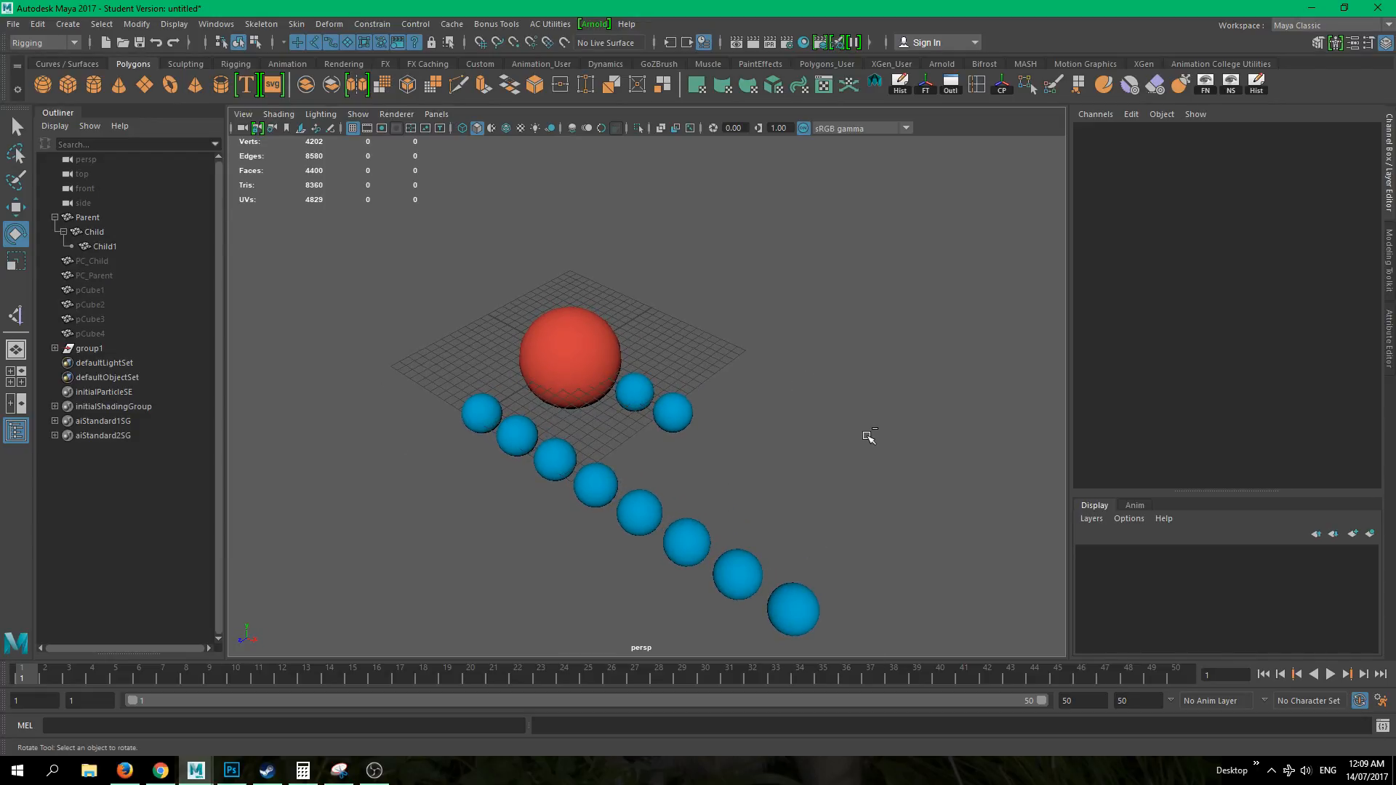
key("ctrl+g")
left_click(90, 348)
left_click(111, 363)
left_click(367, 520)
left_click(90, 364)
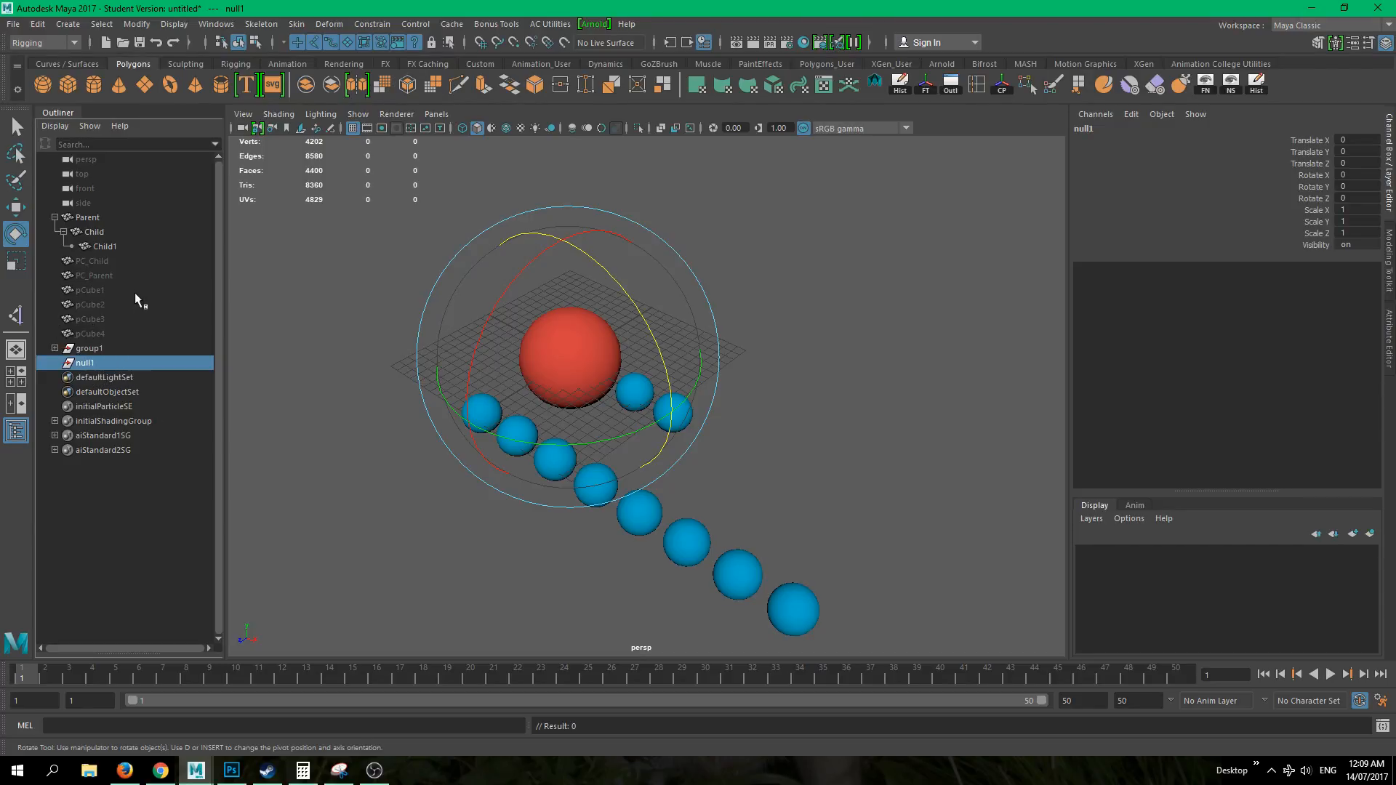
- Nest the Parent sphere hierarchy inside the empty group null1 and expand null1
left_click(55, 216)
left_click(82, 218)
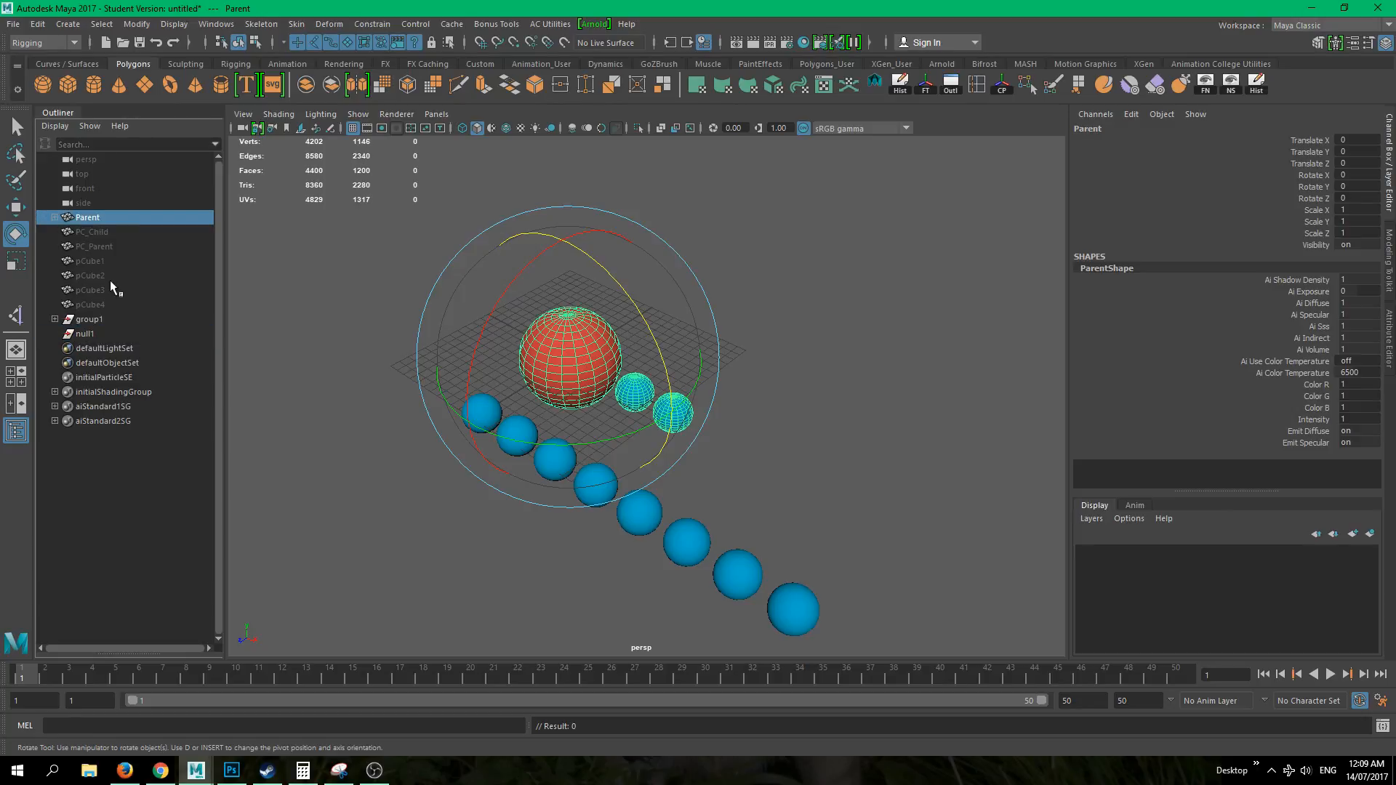
middle_click_drag(110, 224, 81, 321)
left_click(85, 319)
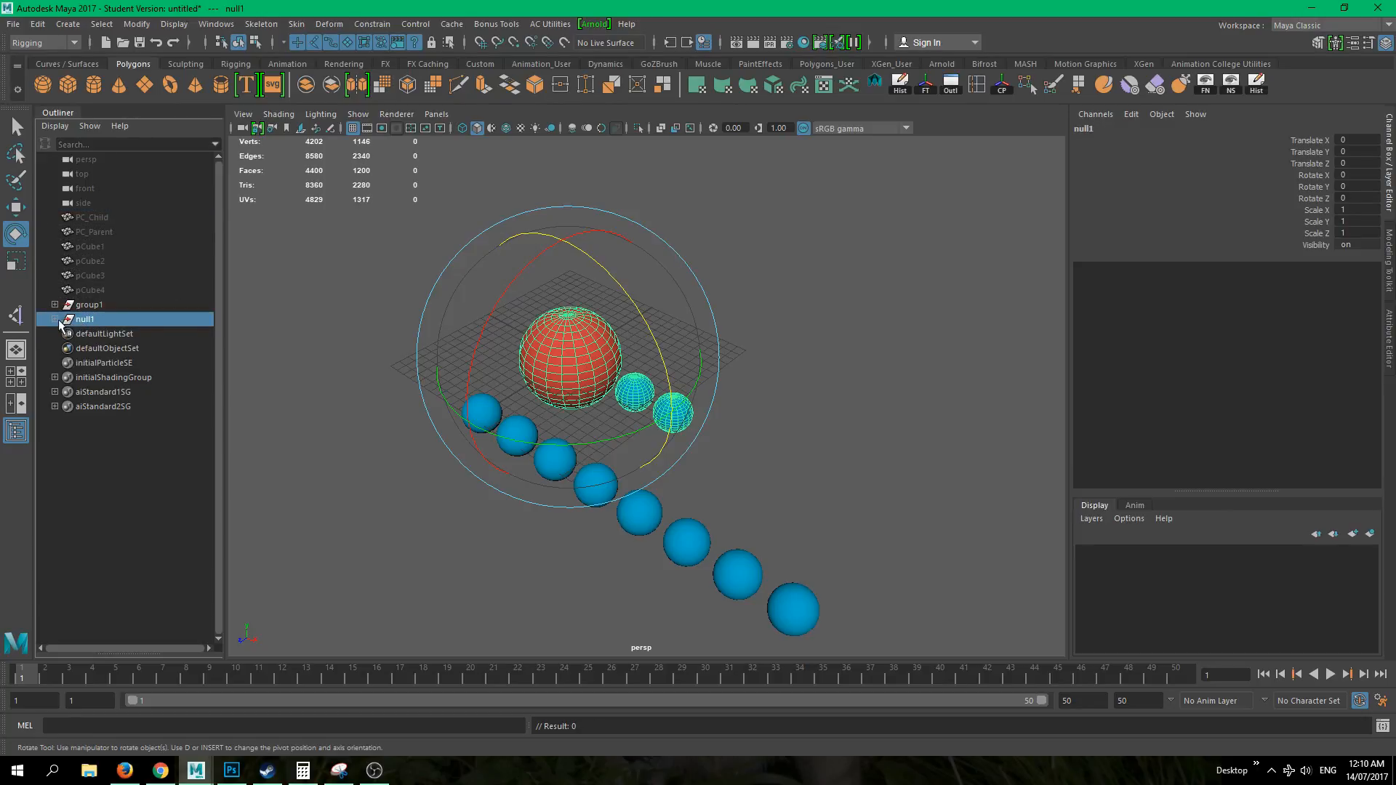
left_click(55, 319)
- Compare selecting the Parent sphere inside null1 with selecting null1 itself, finishing with null1 selected
left_click(96, 336)
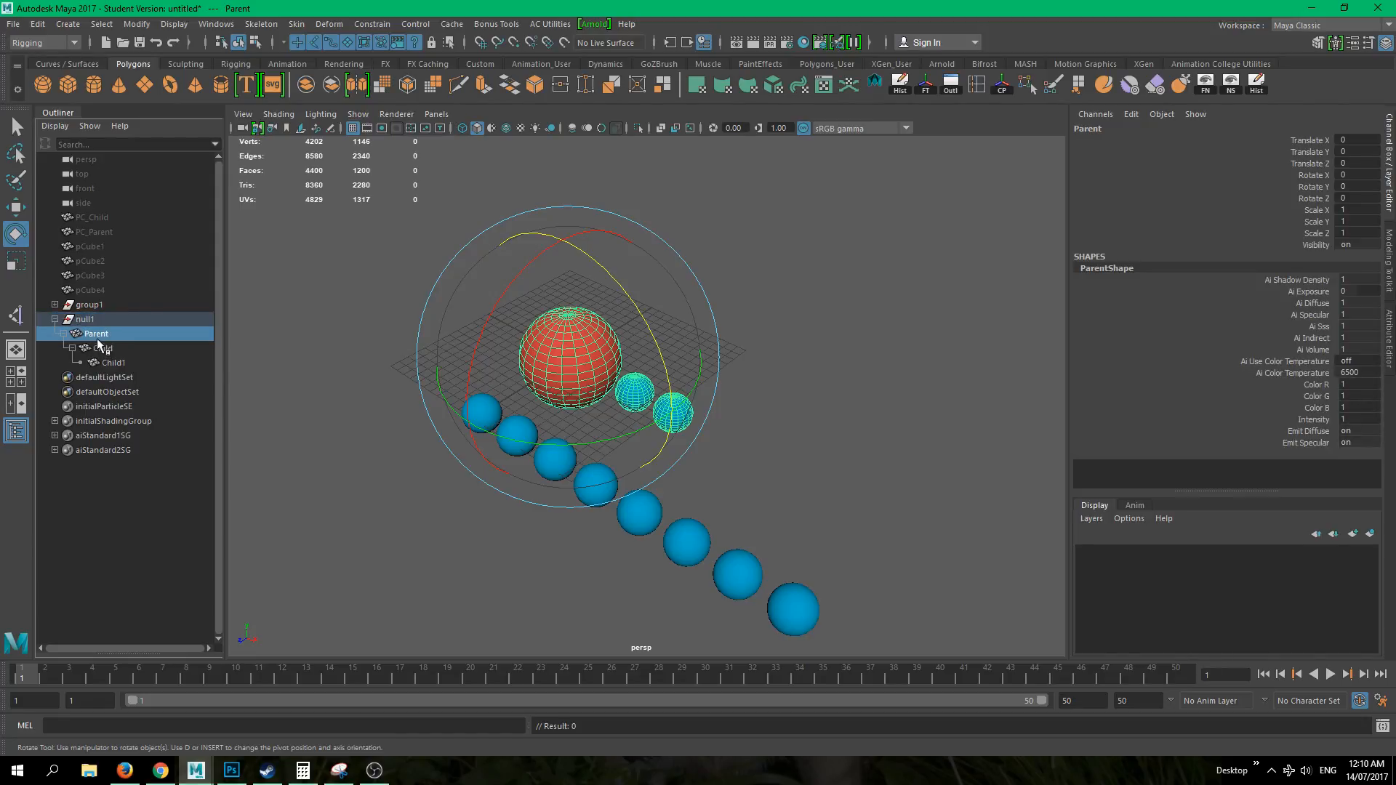
left_click(91, 319)
left_click(87, 333)
left_click(87, 320)
left_click(85, 333)
left_click(88, 320)
left_click(86, 333)
left_click(87, 320)
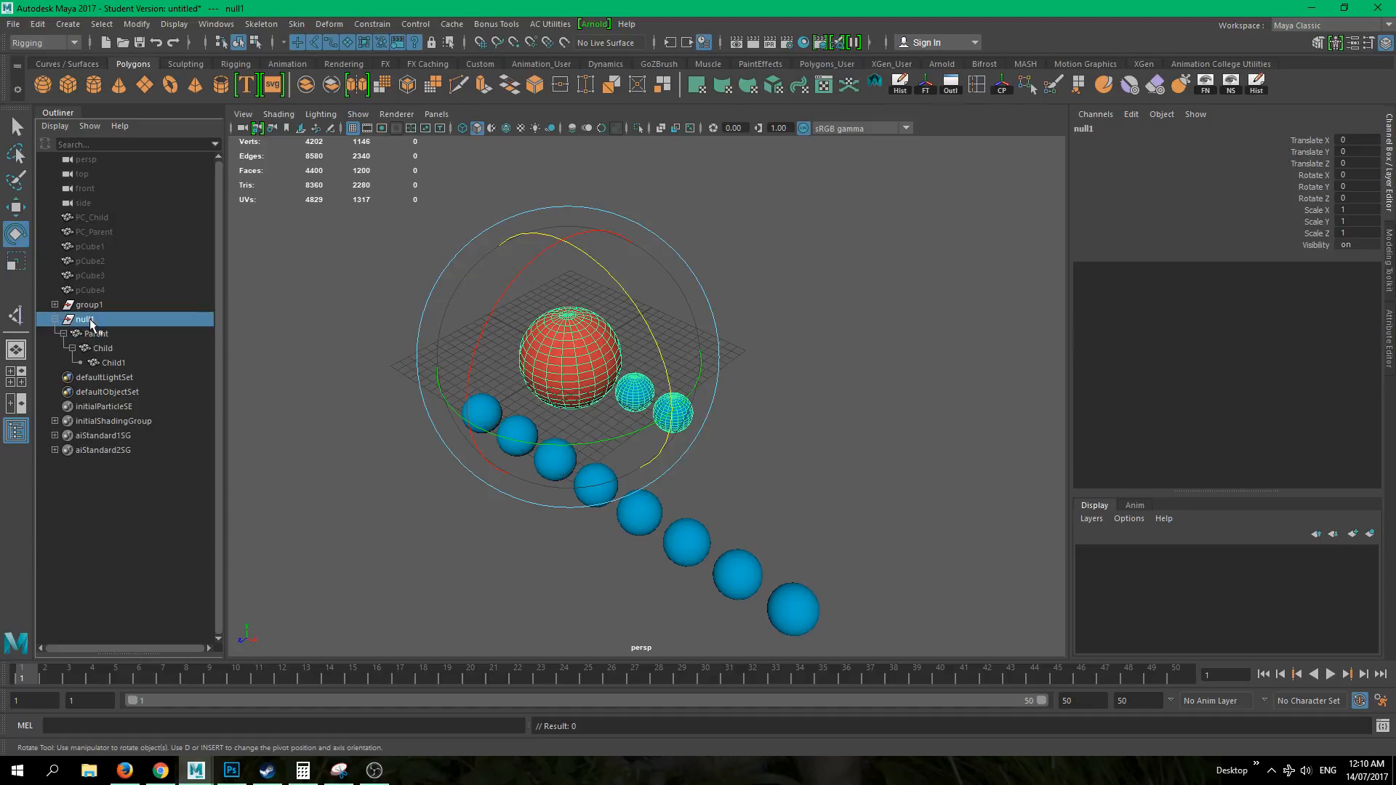
- Move null1's pivot about 18.4 cm along negative X, away from the red sphere
key("w")
key("d")
left_click_drag(673, 412, 547, 346)
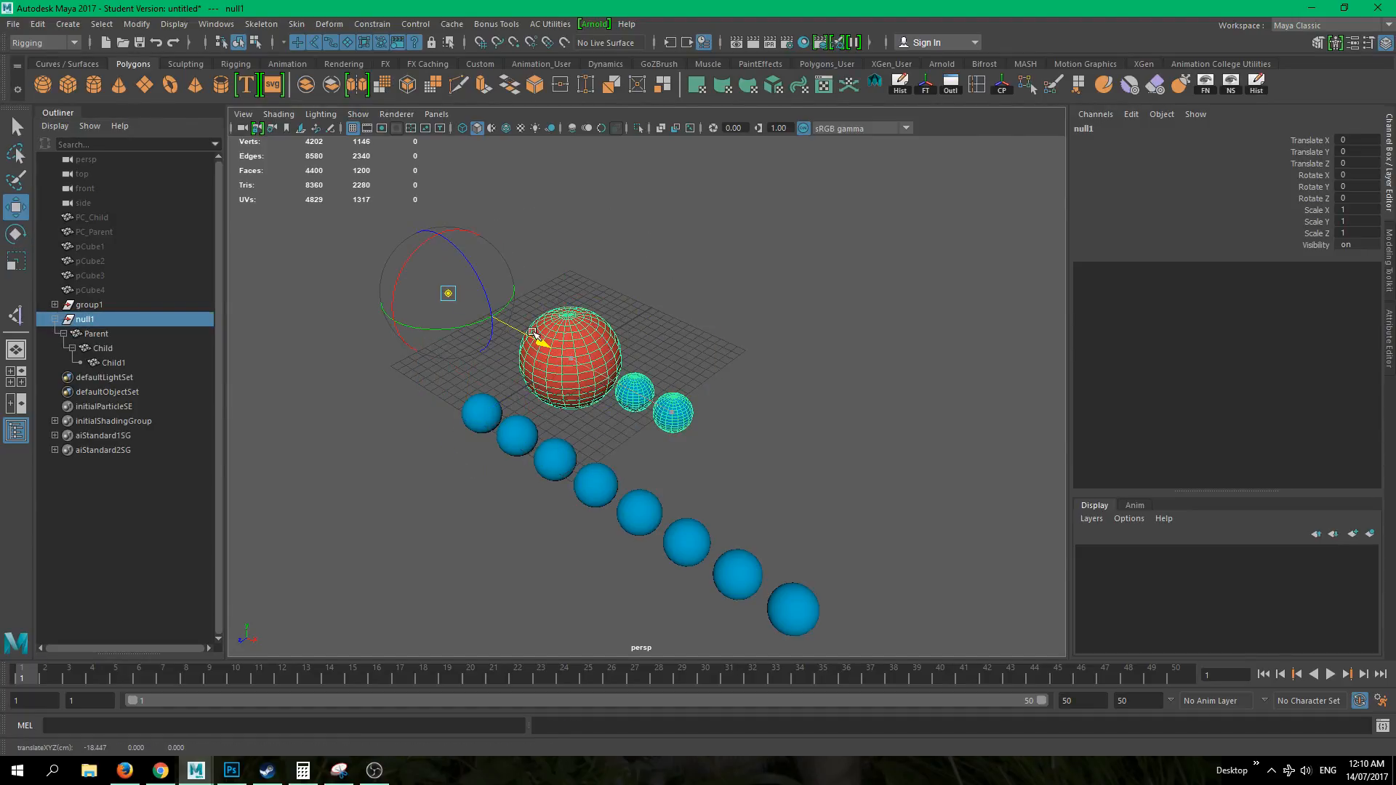
key("d")
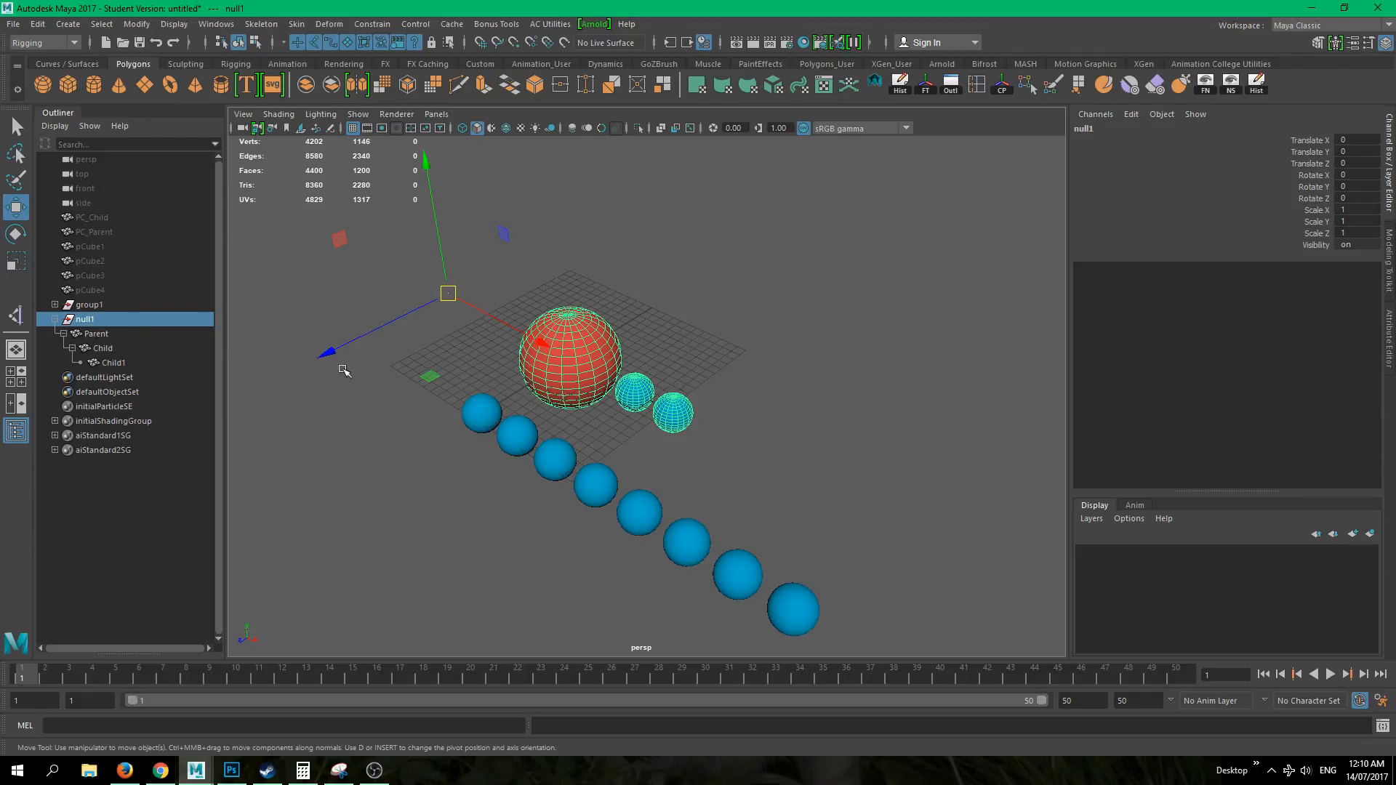
- Check null1's offset pivot by repeatedly clearing and restoring its selection, finishing with nothing selected
left_click(421, 445)
left_click(98, 321)
left_click(391, 474)
left_click(89, 322)
left_click(499, 538)
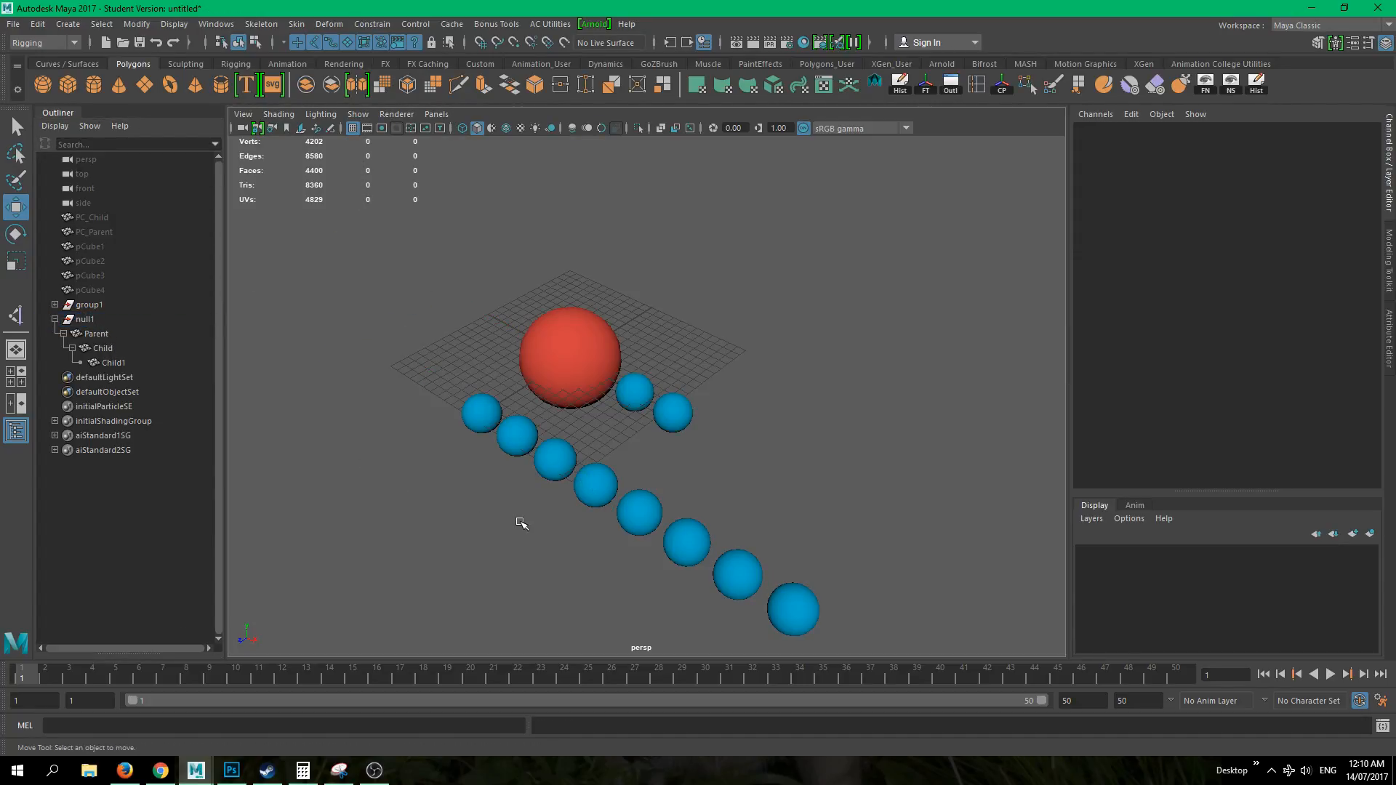
- Select Parent, Child and Child1 individually in the viewport to compare what each level includes, and clear the selection
mouse_move(797, 462)
left_mouse_down("alt")
mouse_move(828, 452)
mouse_move(776, 433)
mouse_move(776, 463)
left_mouse_up("alt")
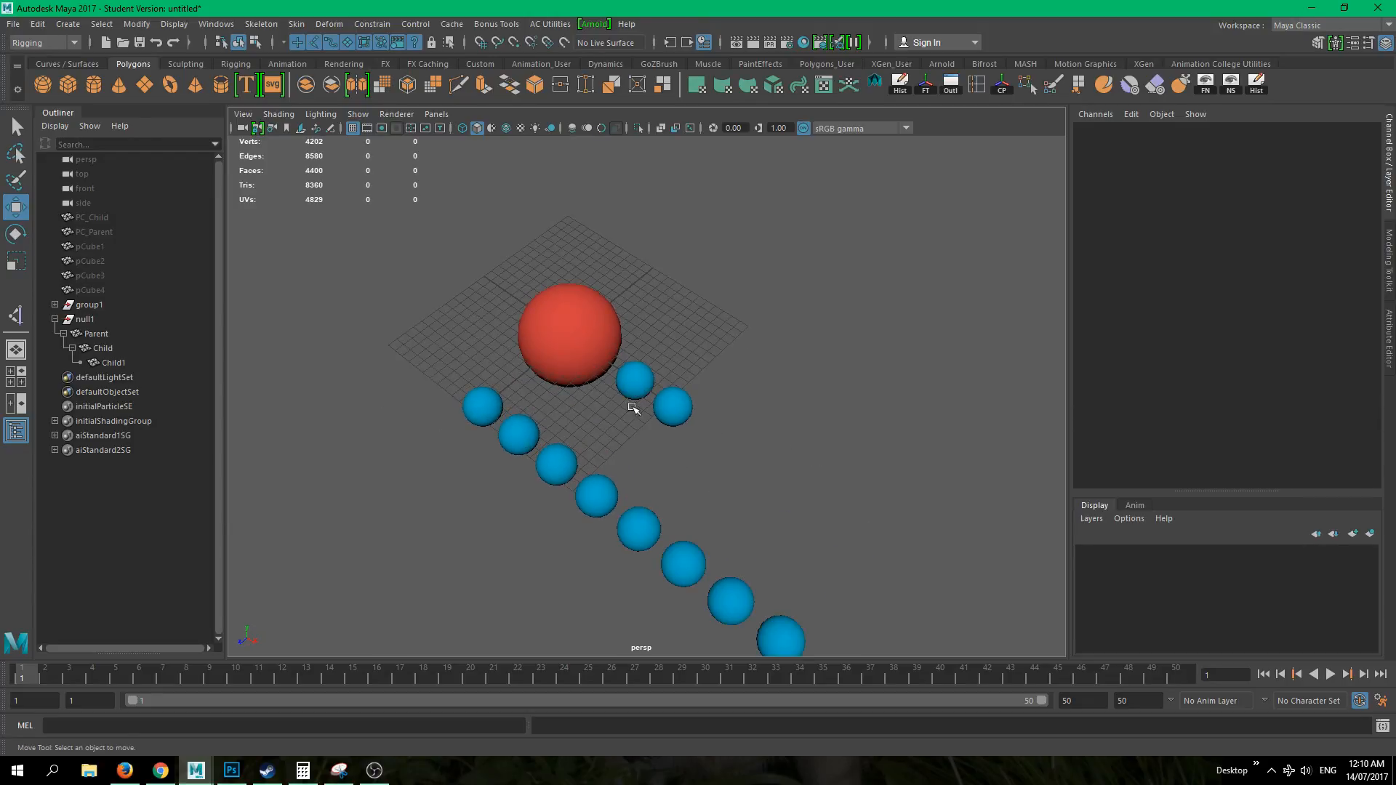
left_click(564, 337)
left_click(657, 396)
left_click(679, 409)
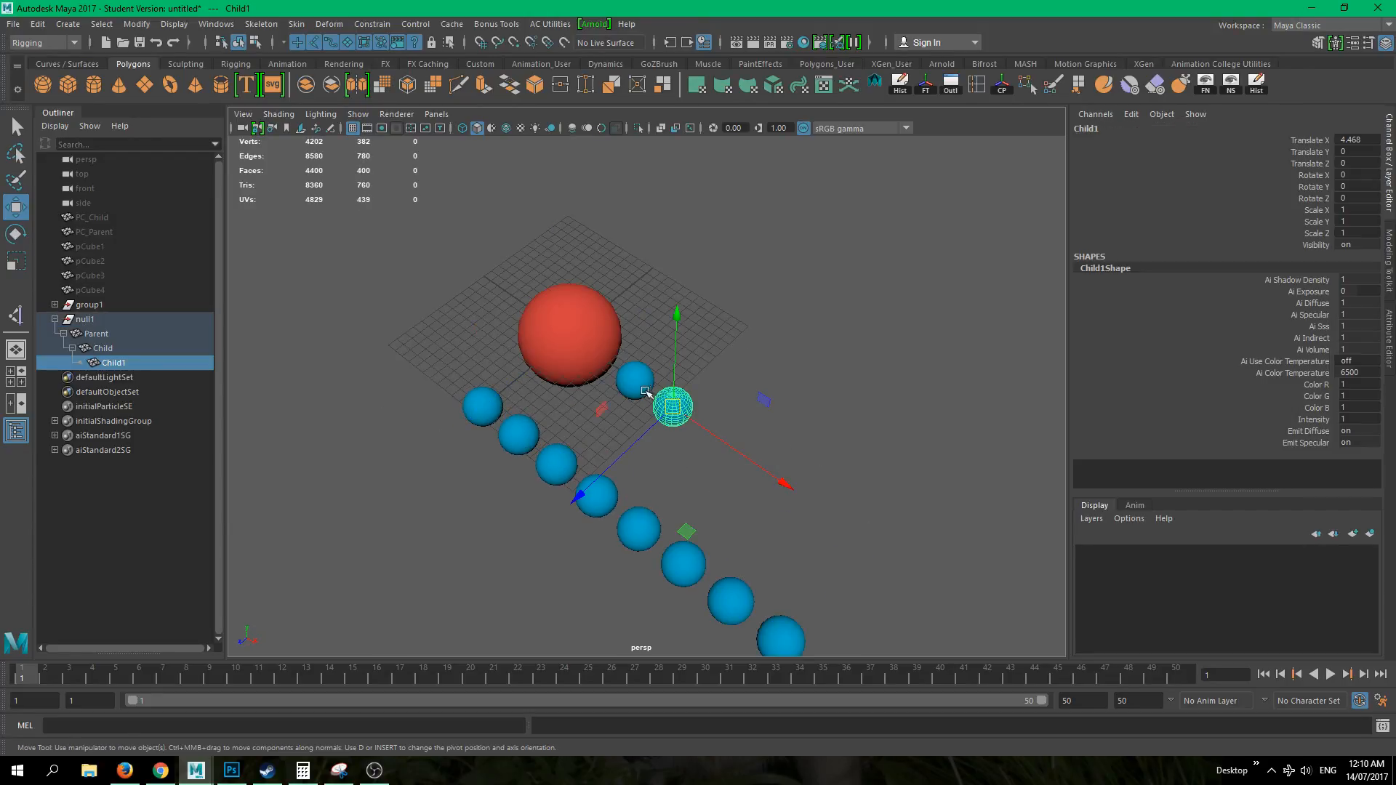
left_click(632, 383)
left_click(553, 334)
left_click(772, 459)
- Select Child1 and walk the selection up the hierarchy through Child and Parent to null1
left_click(676, 407)
key("Up")
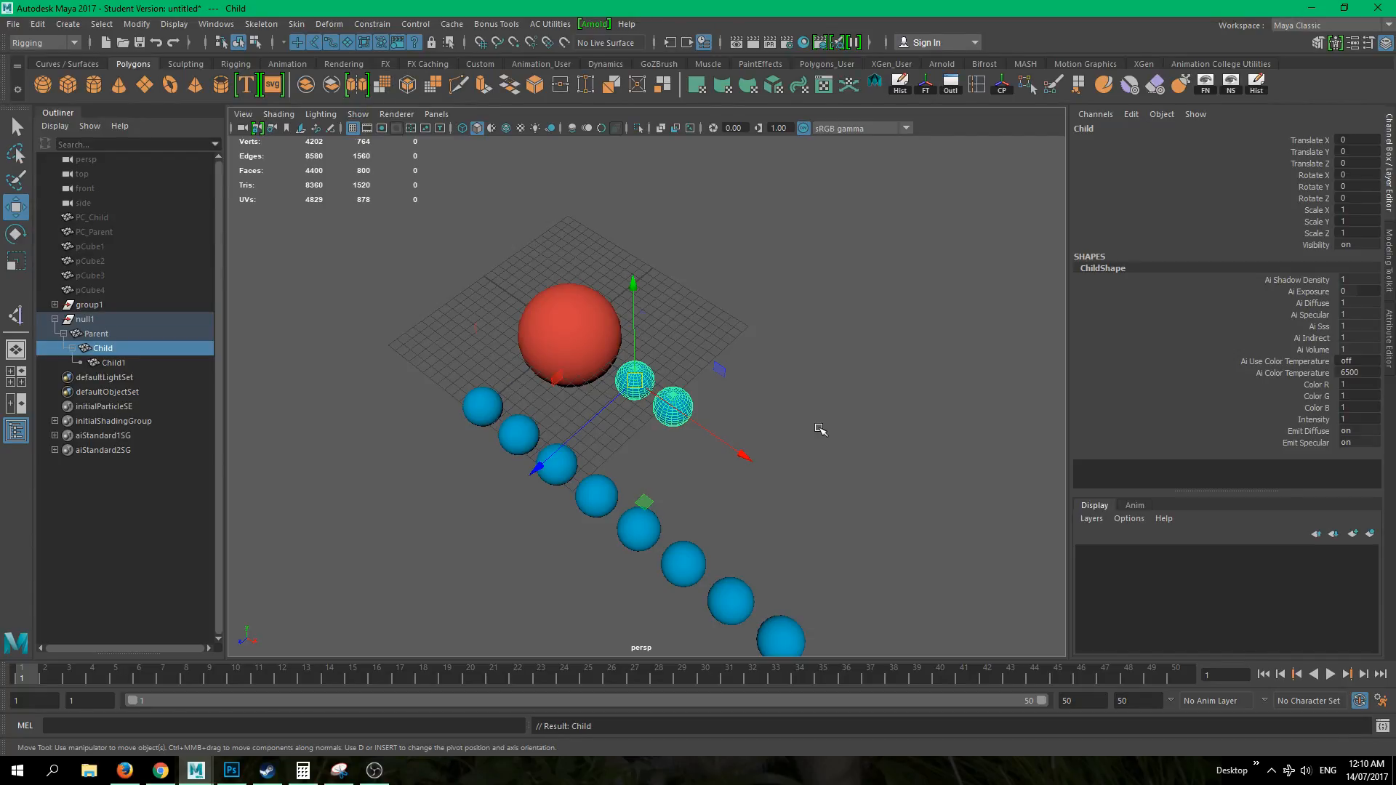
key("Up")
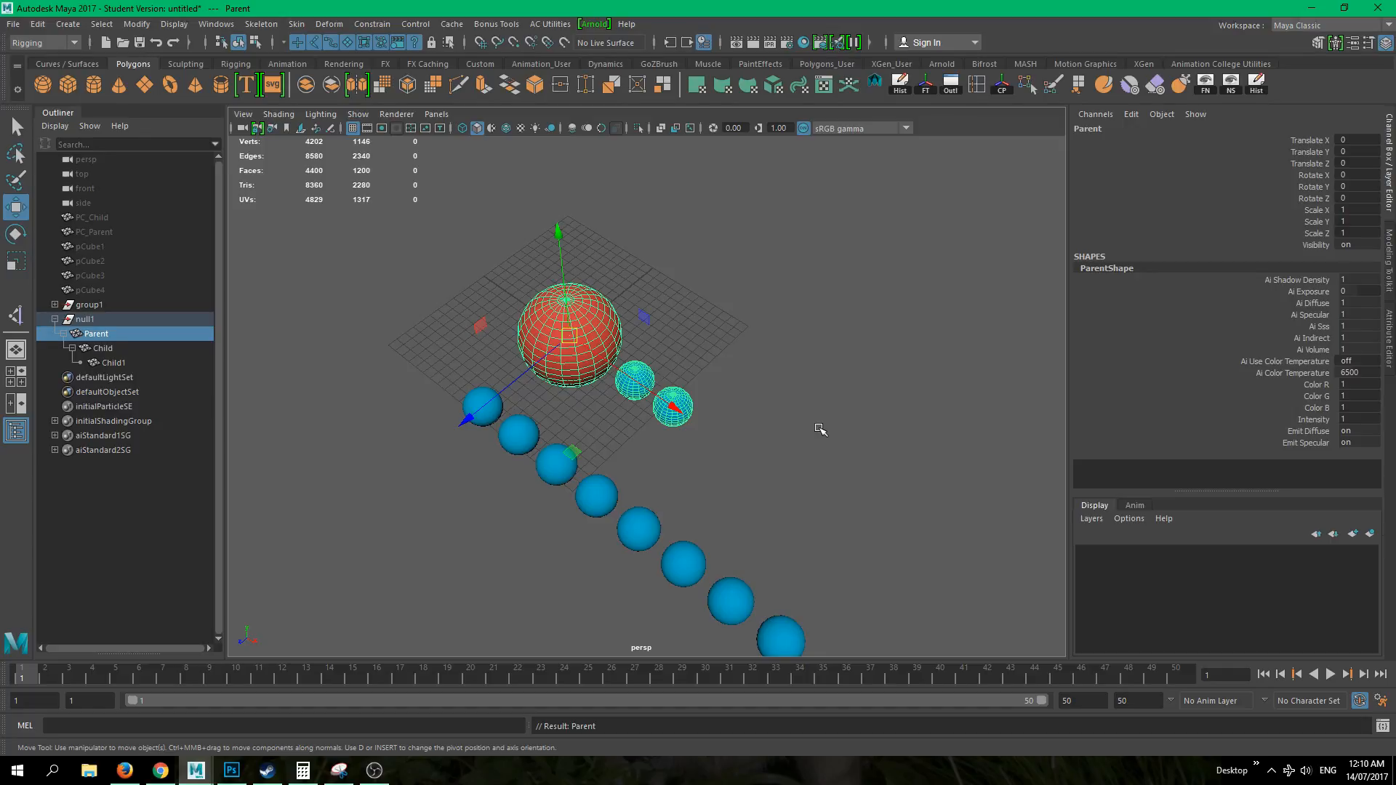
key("Up")
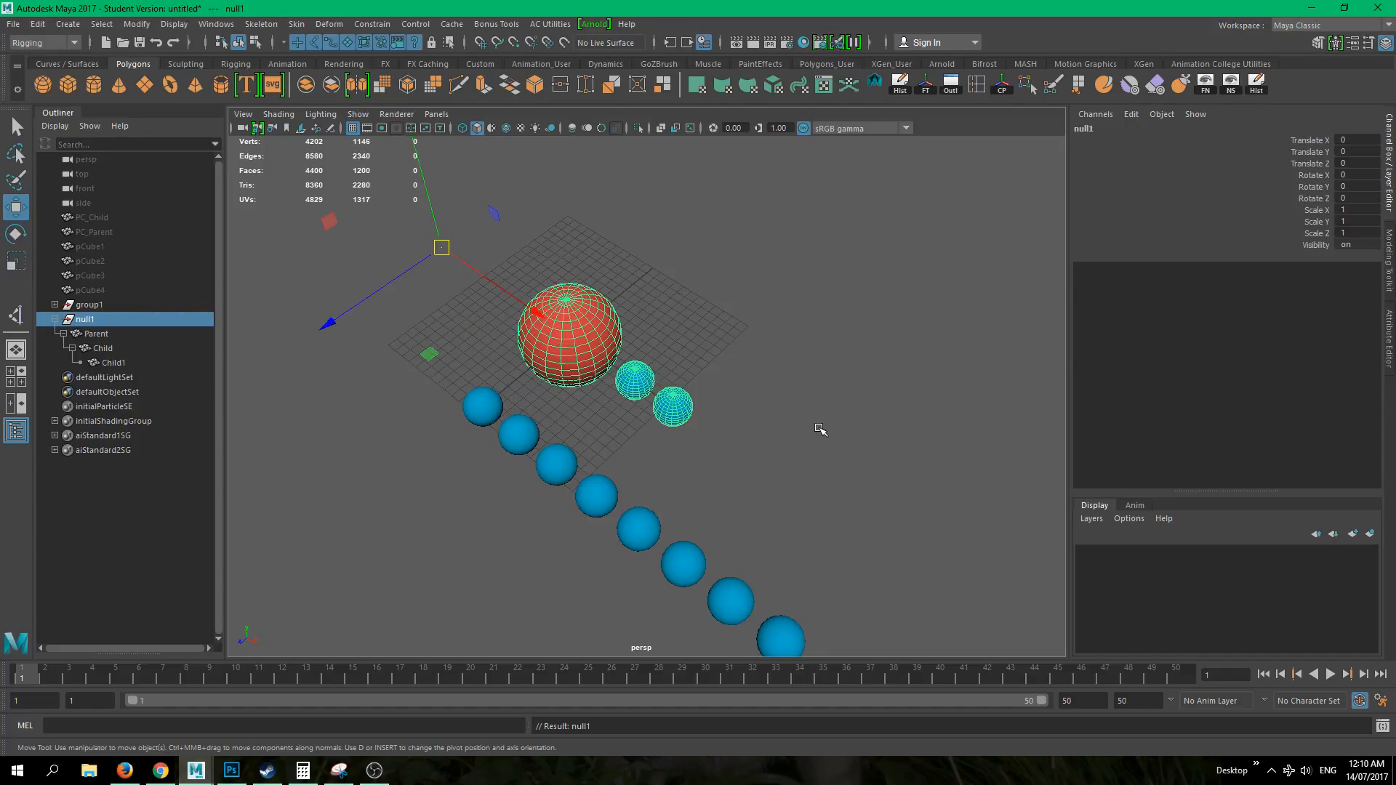
- Try rotating null1 about 41 degrees around Z from its offset pivot, and undo the rotation
key("e")
left_click_drag(496, 228, 409, 160)
key("ctrl+z")
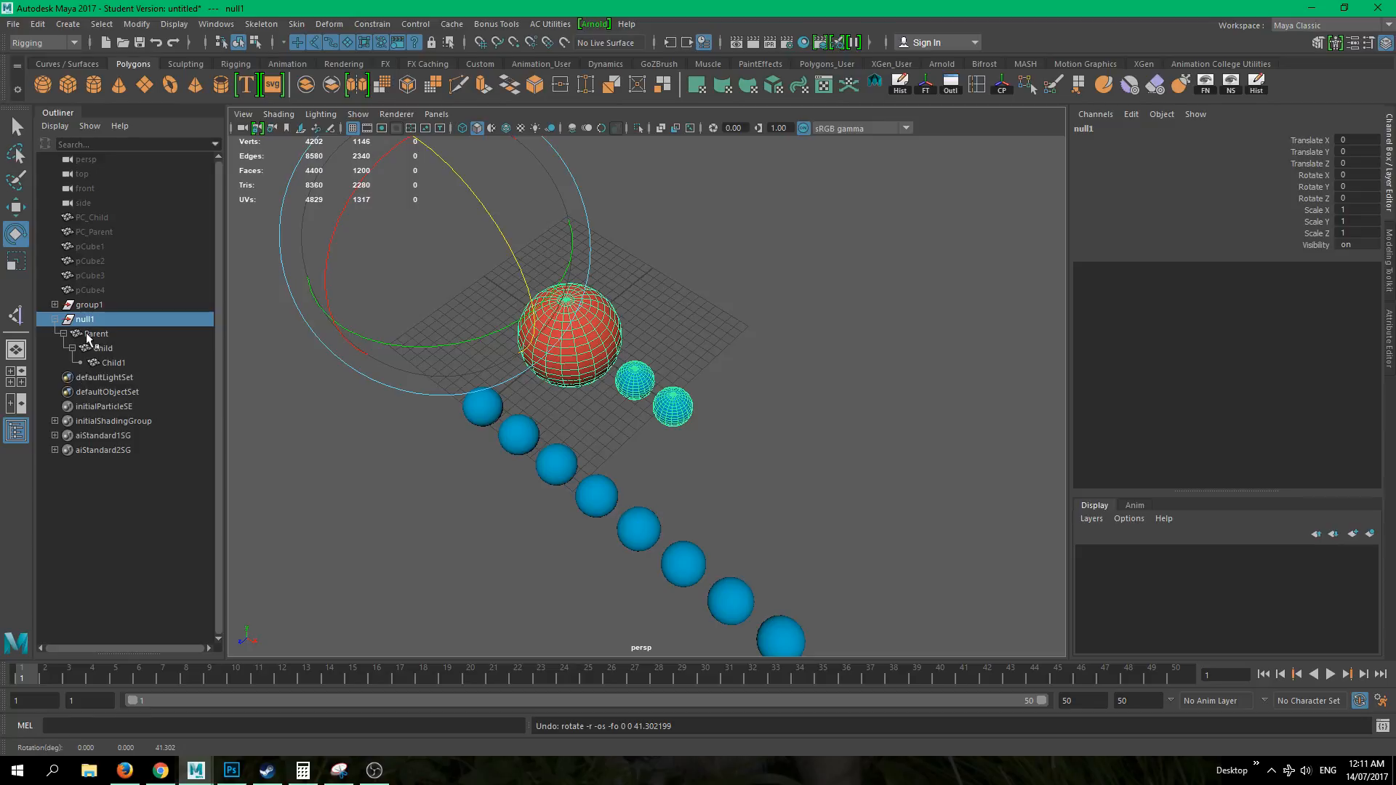
- Try rotating null1, Parent, Child and Child1 together around Y, and undo the rotation
left_click(102, 349, "shift")
left_click(115, 362, "shift")
left_click_drag(598, 506, 997, 476)
key("ctrl+z")
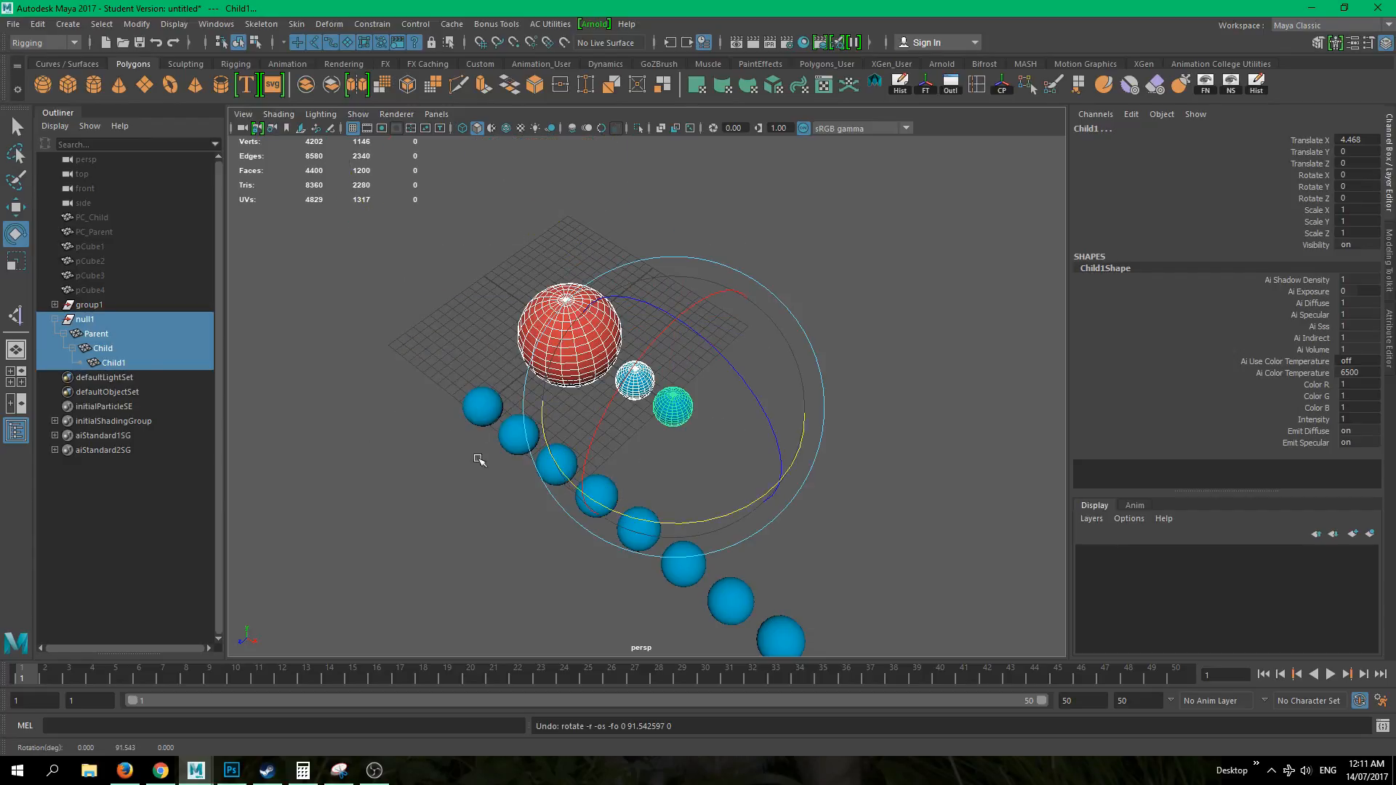
- Collapse null1 in the object list and clear the selection
left_click(55, 319)
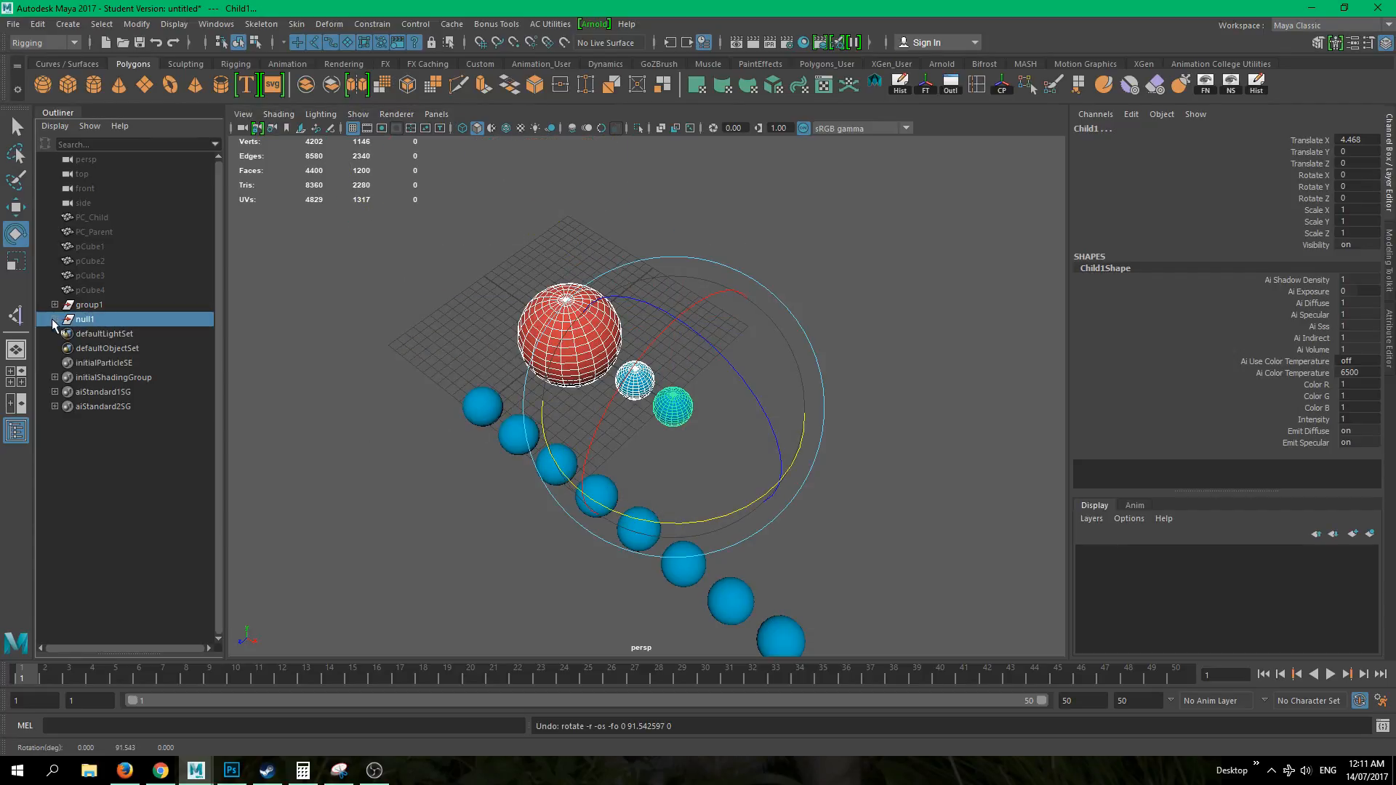
left_click(508, 535)
left_click_drag(508, 536, 712, 517, "alt")
left_click_drag(652, 448, 732, 395, "alt")
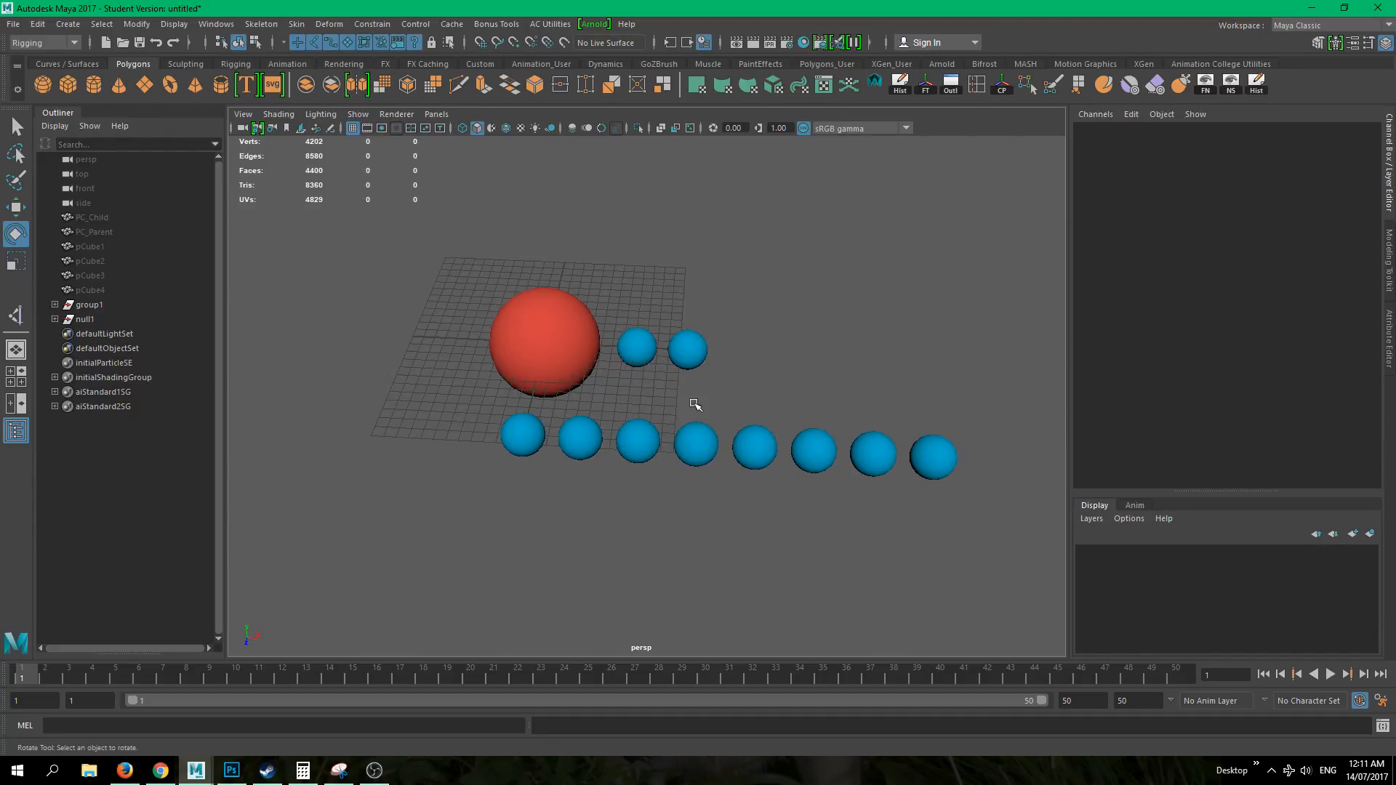
left_click(536, 337)
left_click_drag(536, 337, 567, 533, "alt")
left_click(775, 393)
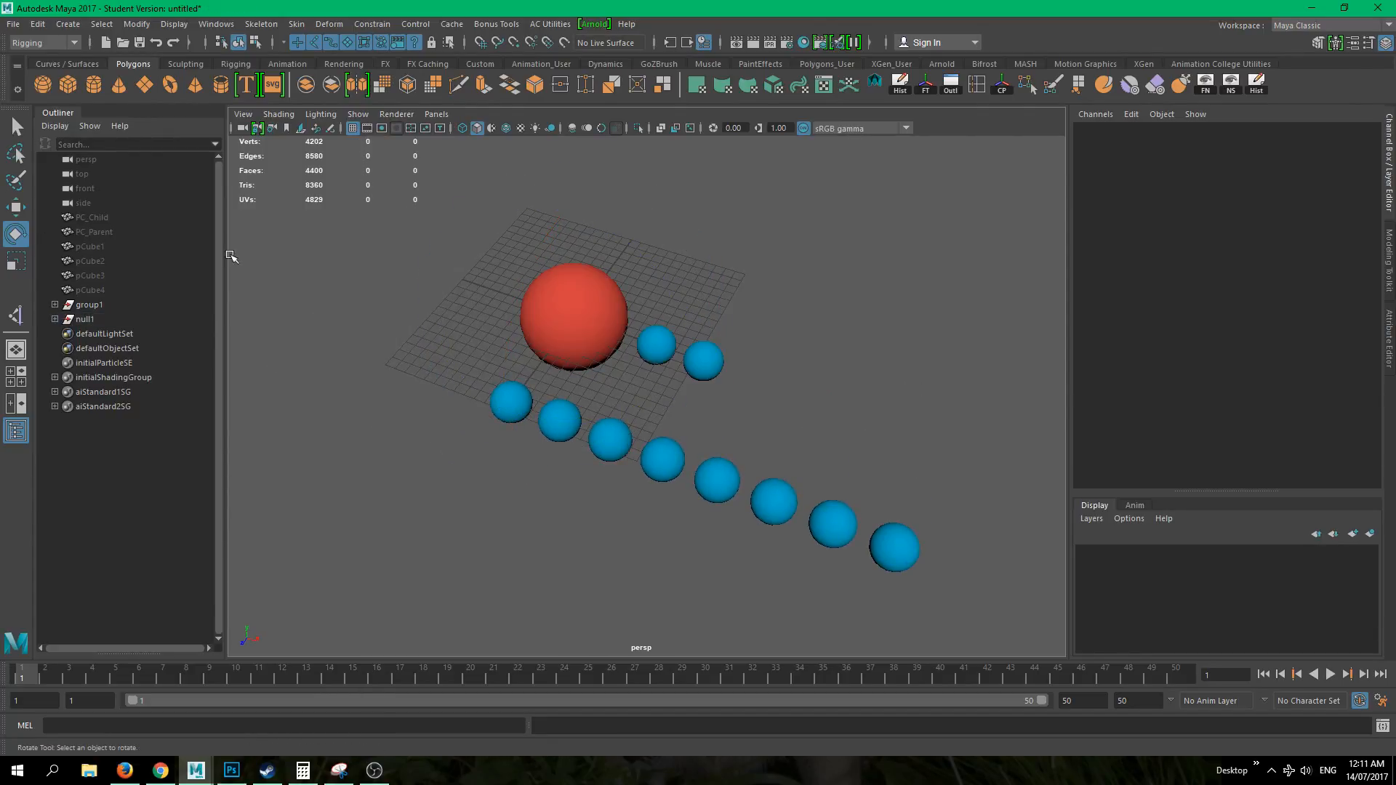
left_click_drag(791, 381, 536, 342, "alt")
- Duplicate the Parent sphere with its children and move the copy to -15.931 in Z
left_click(538, 341)
key("q")
key("w")
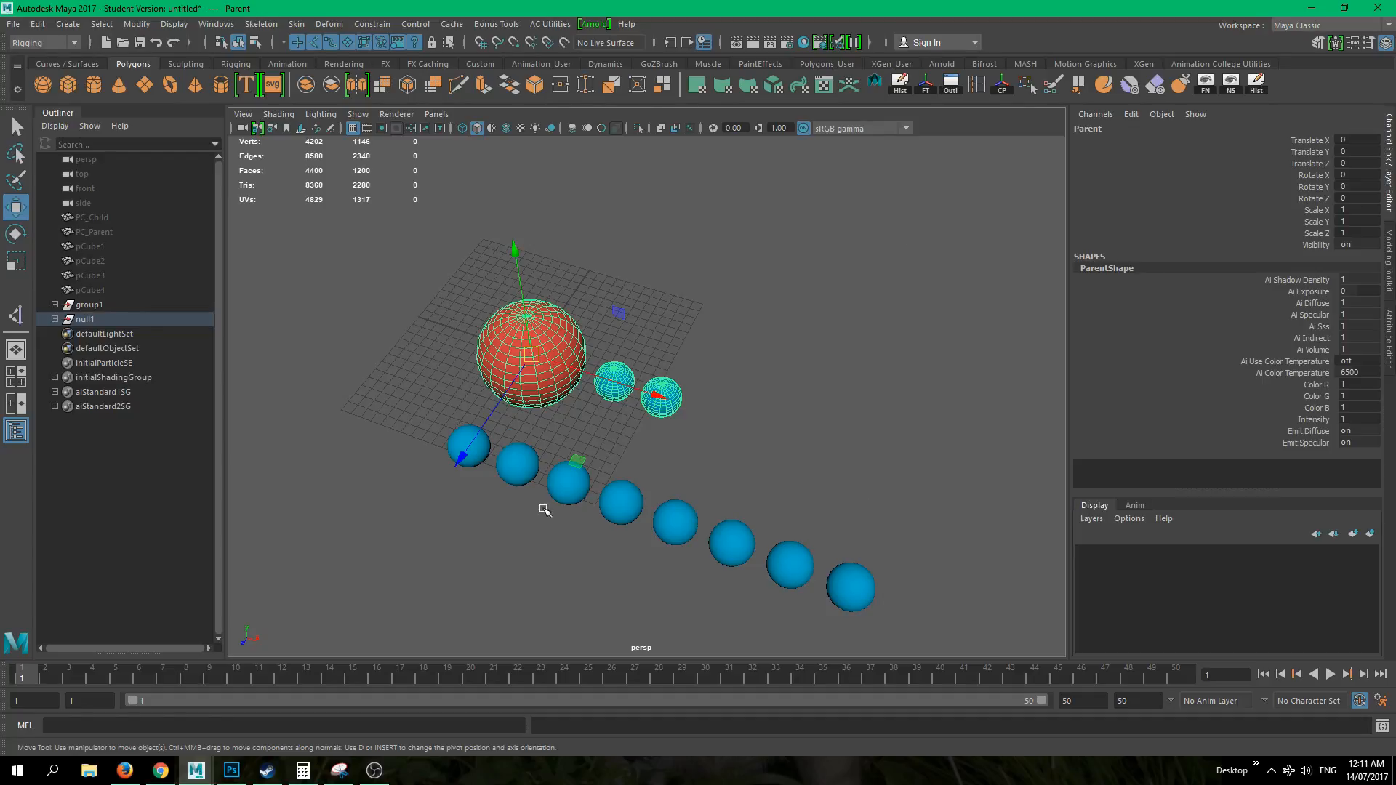
left_click_drag(773, 443, 802, 487, "alt")
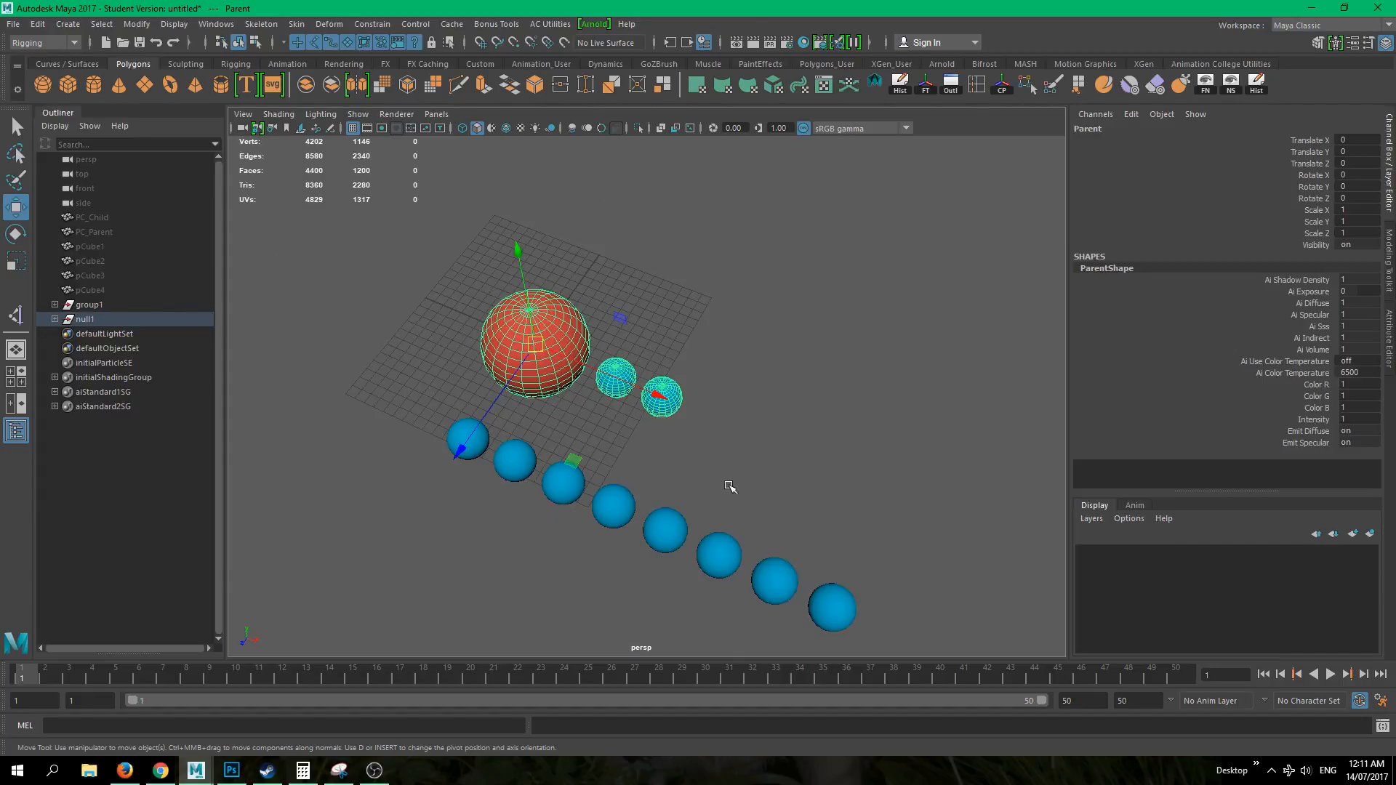
key("ctrl+d")
left_click_drag(460, 458, 543, 339)
- Delete Child1 from the duplicated chain and unparent the remaining Child sphere from Parent1
left_click(817, 324)
left_click(747, 269)
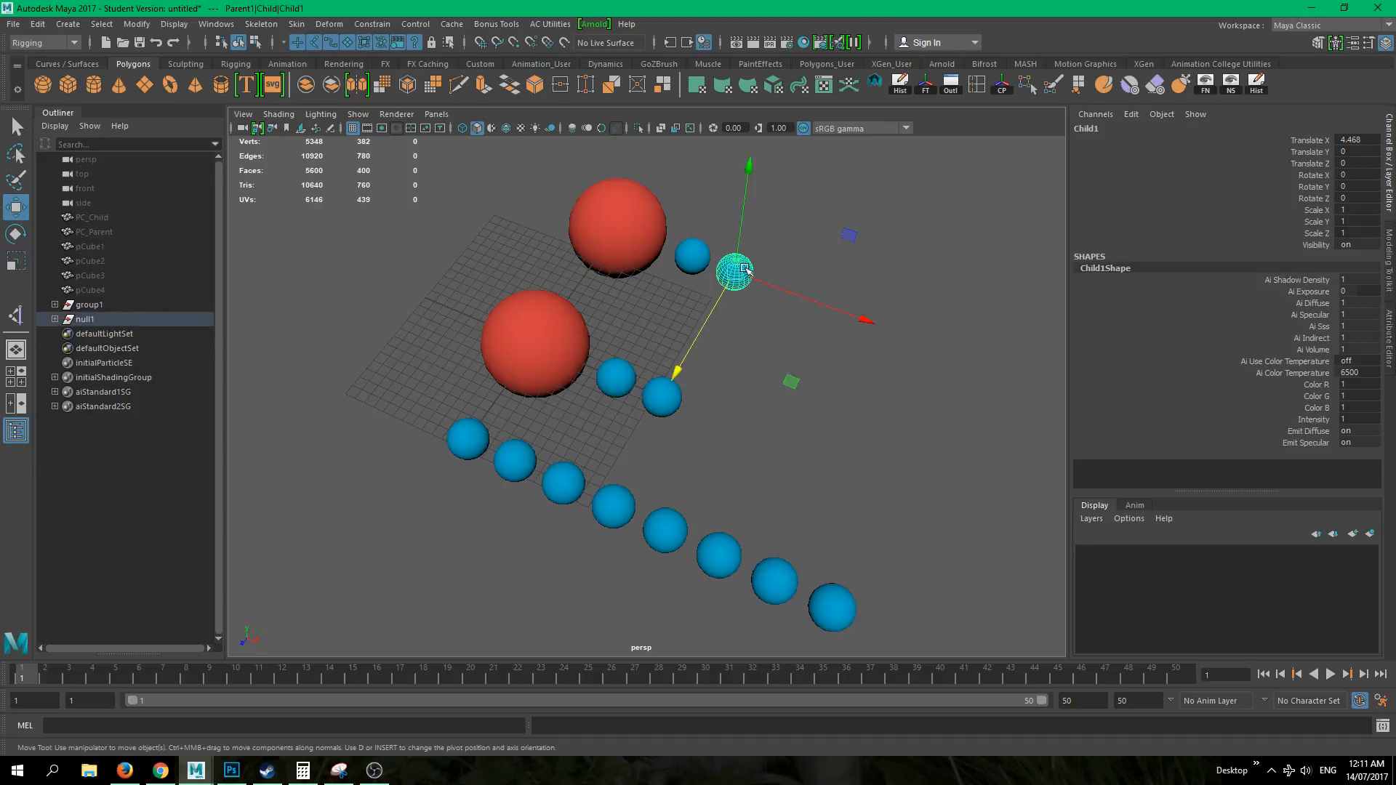
key("Delete")
left_click(585, 201)
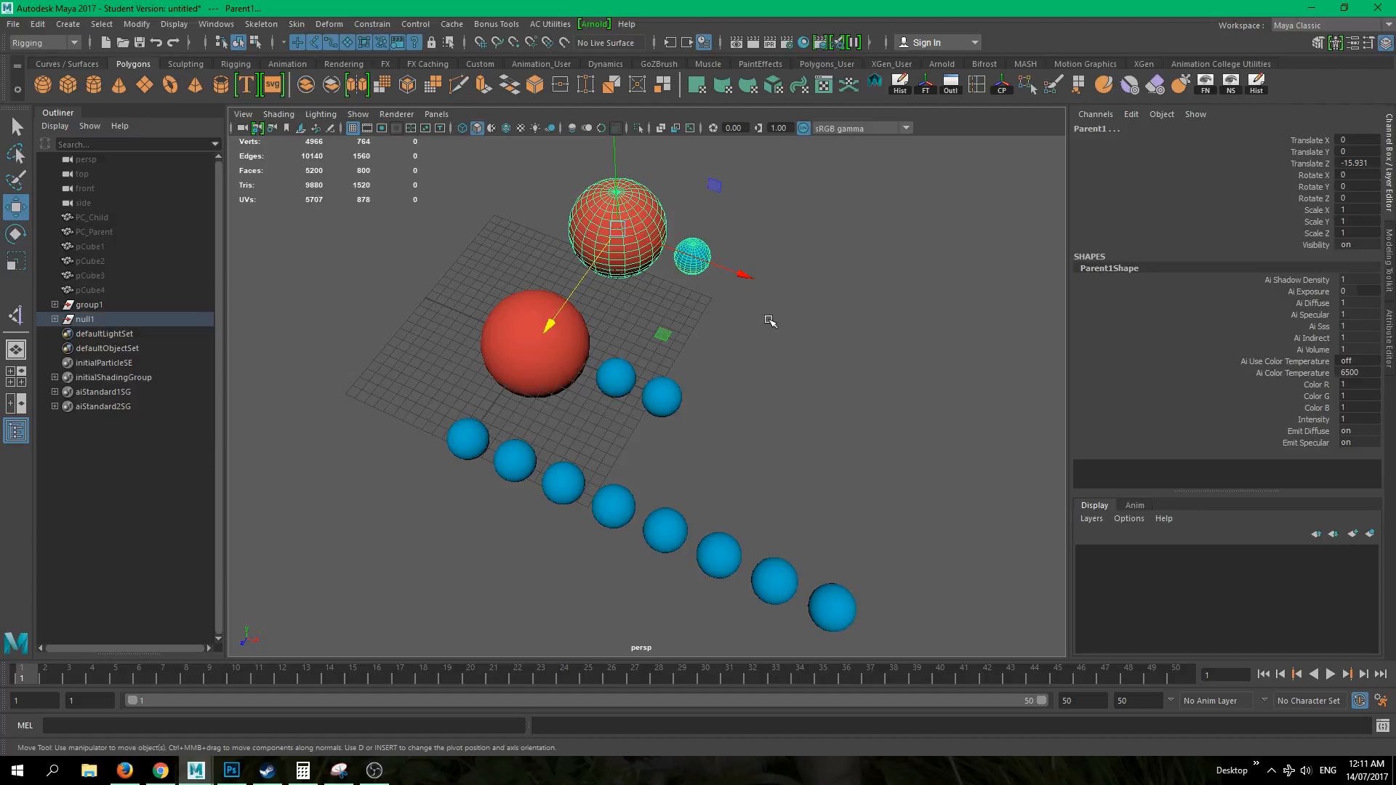
key("shift+p")
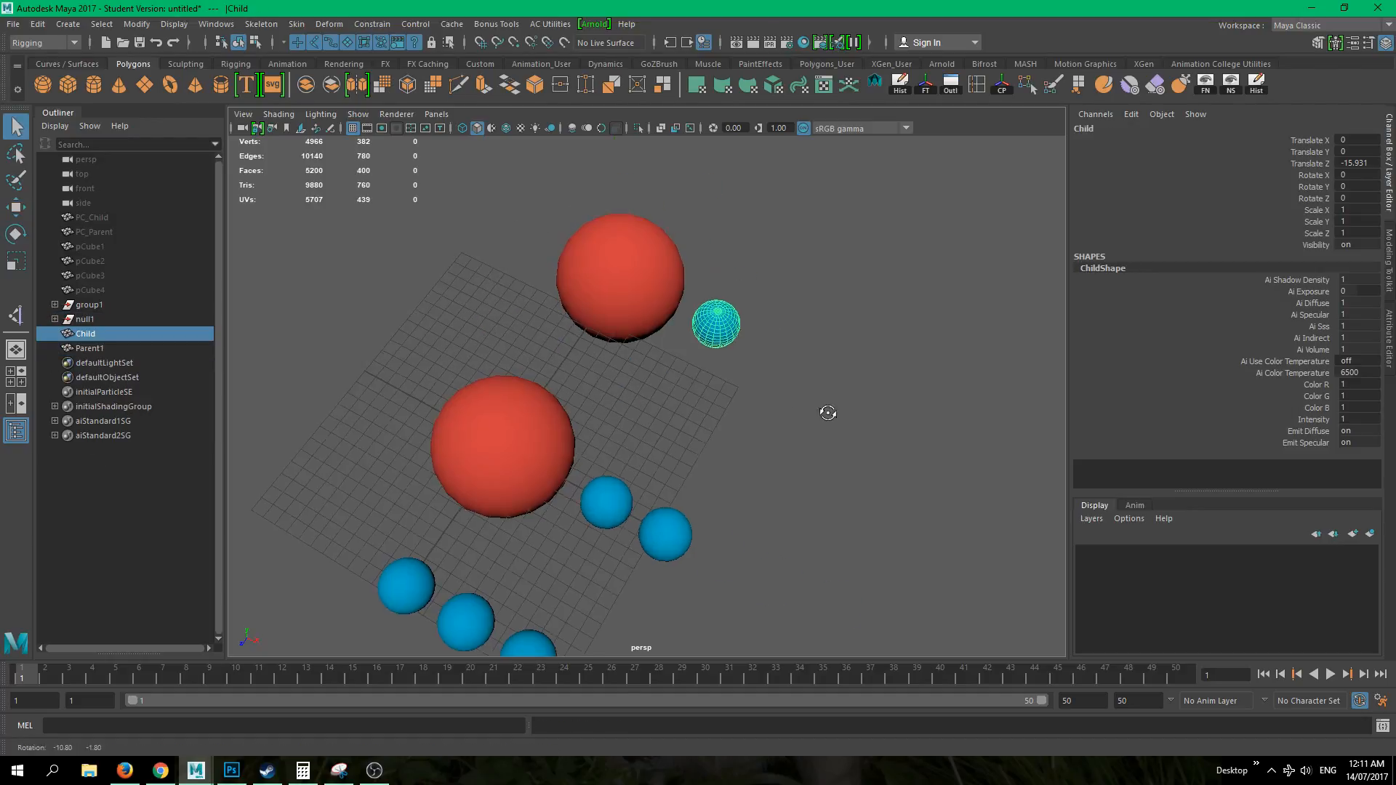
- Freeze the transformations of the unparented Child and Parent1 spheres, and clear the selection
left_click_drag(827, 412, 826, 415, "alt")
left_click(640, 292, "shift")
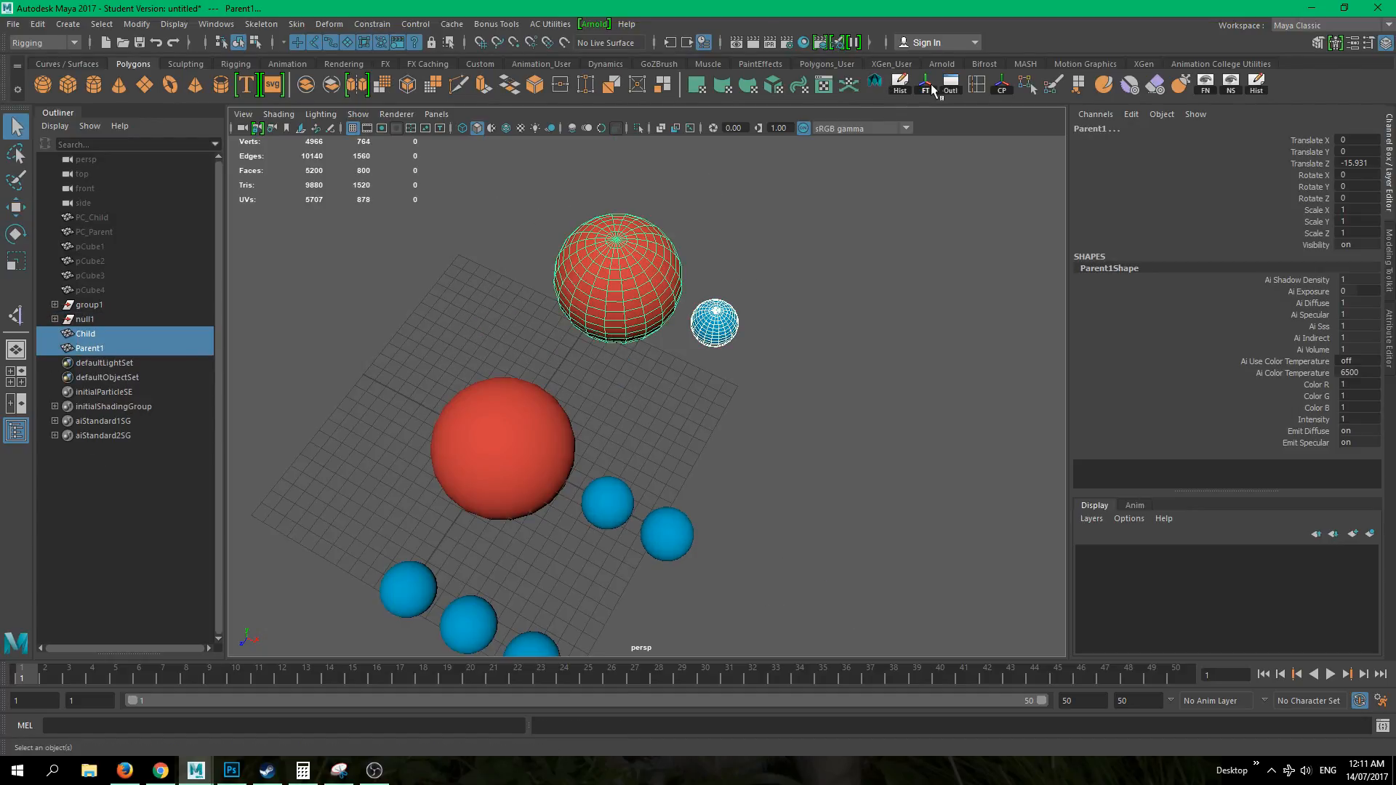
left_click(879, 198)
left_click_drag(879, 198, 862, 309, "alt")
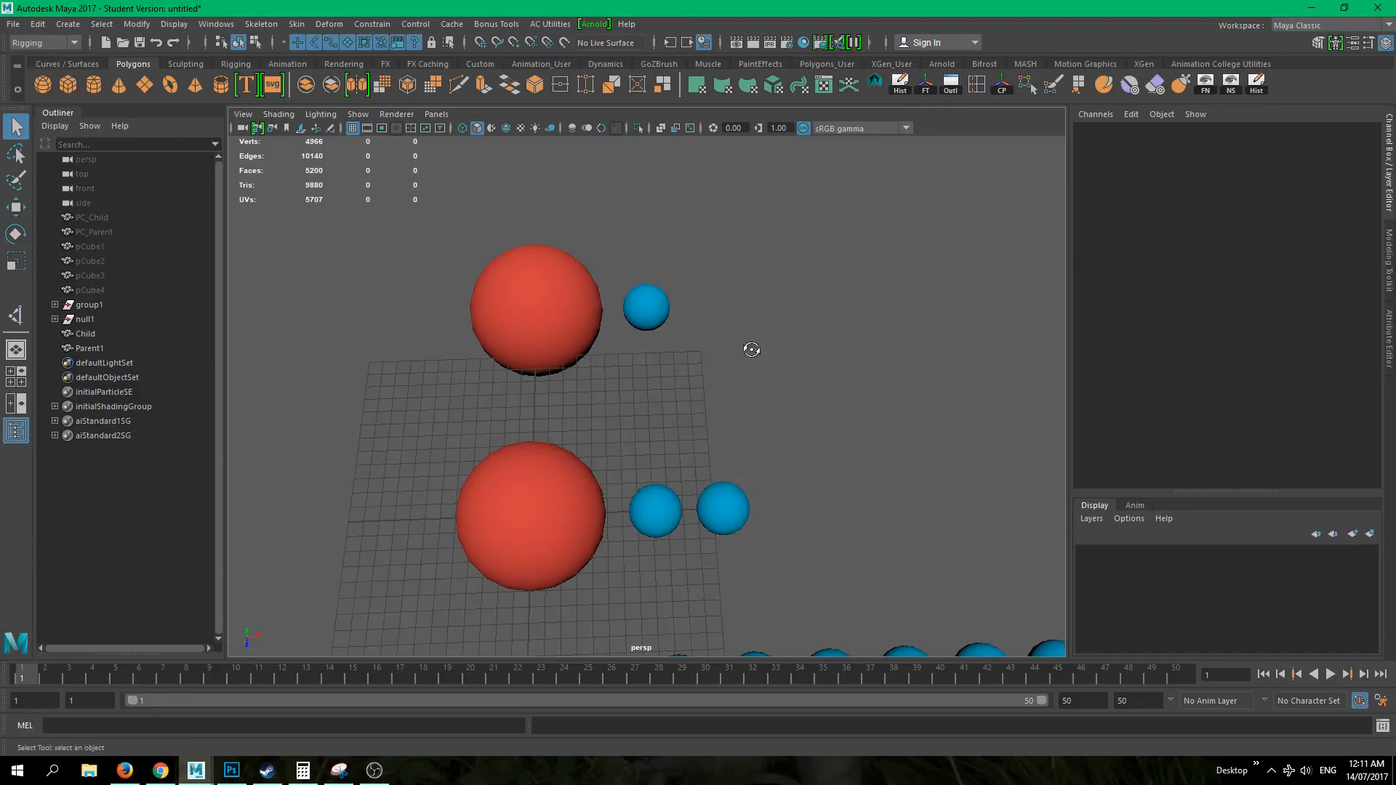
left_click_drag(751, 350, 470, 225, "alt")
left_click_drag(705, 302, 473, 344, "alt")
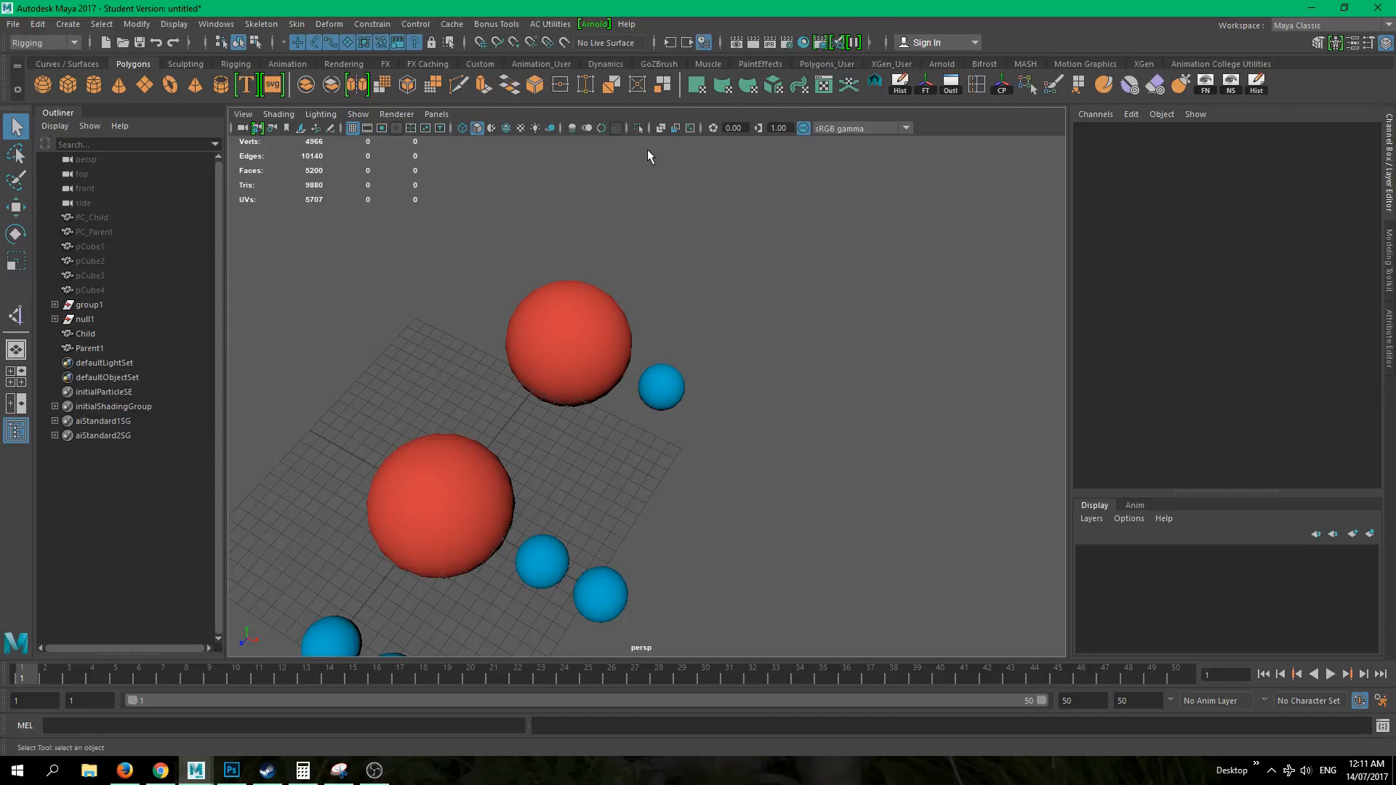
- Keep the Rigging menu set active and open the Parent constraint options with nothing selected
left_click(48, 47)
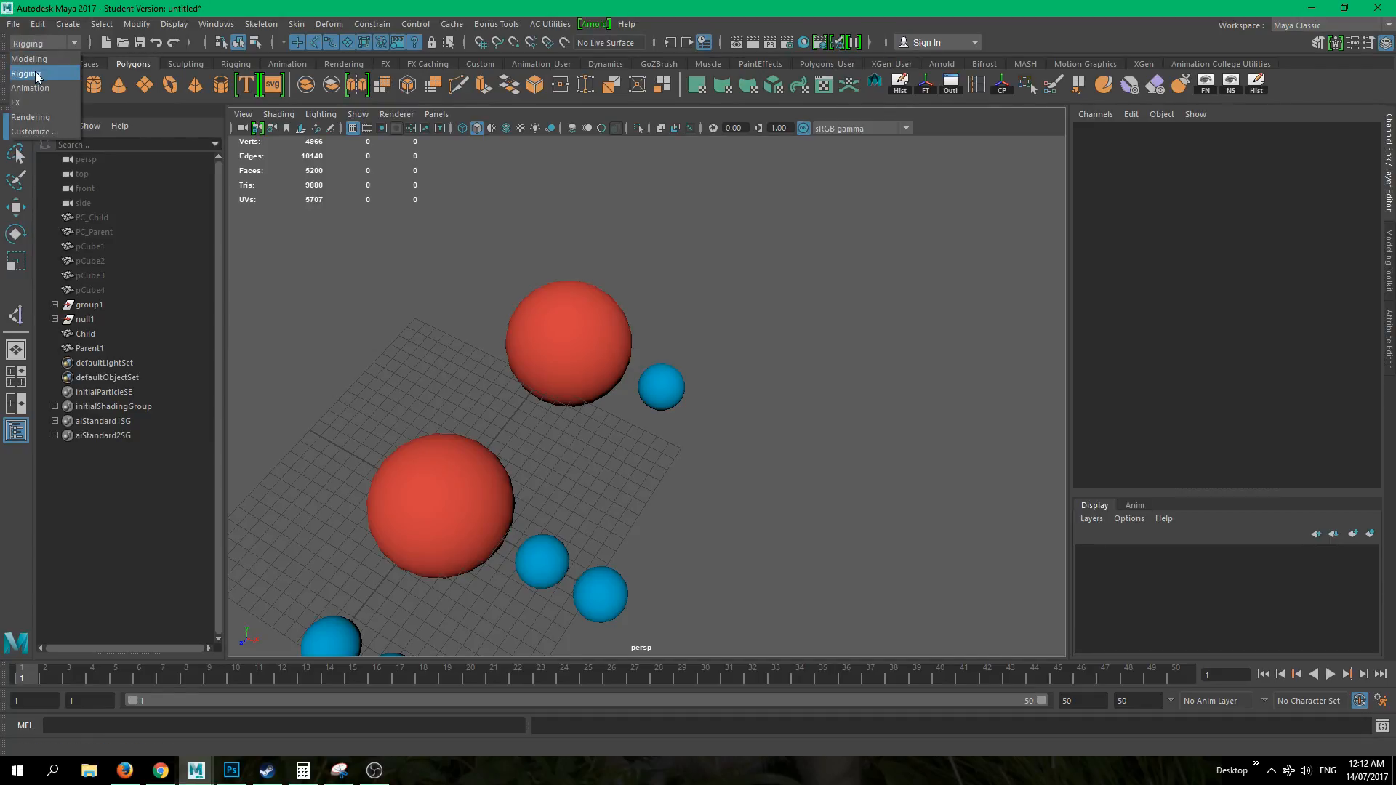
left_click(34, 73)
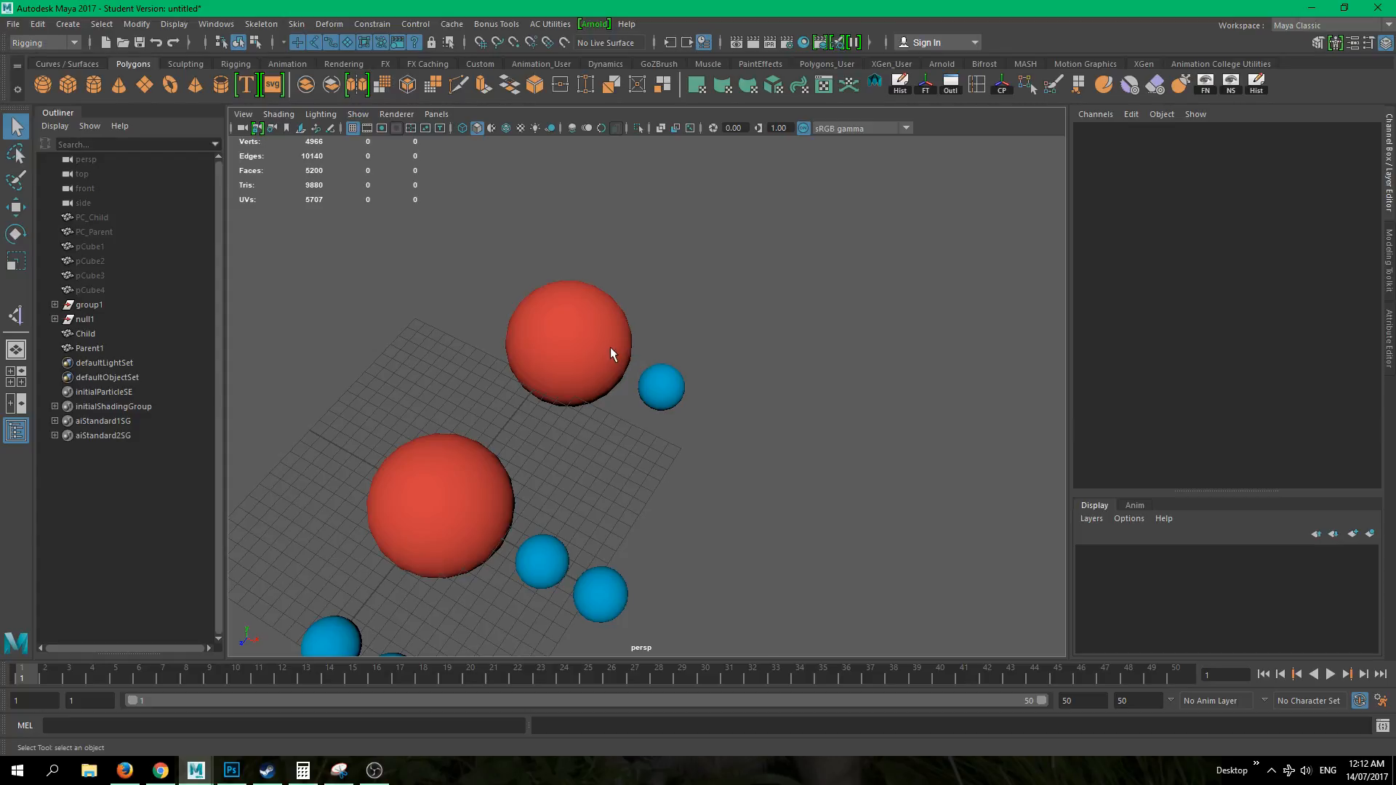
left_click(655, 385)
left_click(738, 337)
left_click(374, 25)
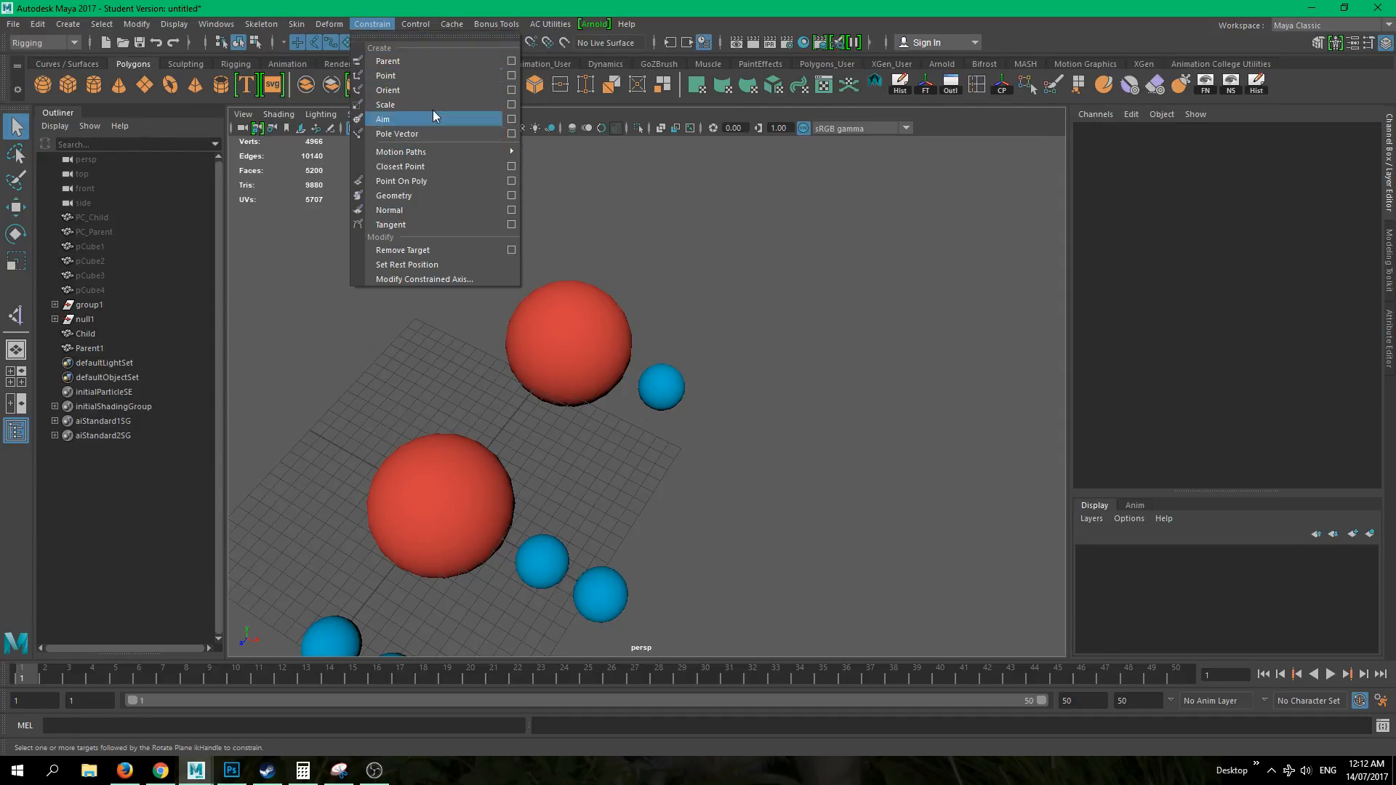
left_click(512, 61)
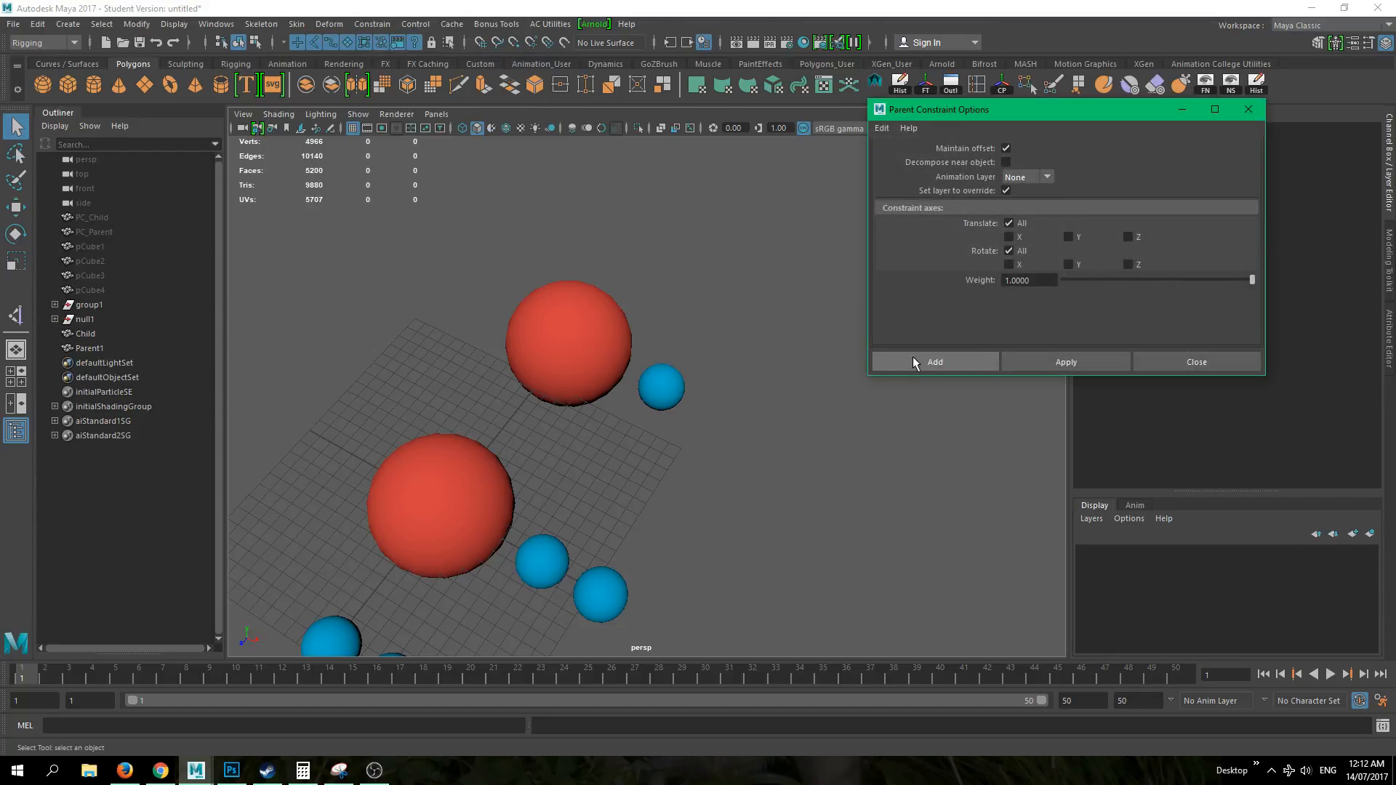
- Compare the unparented Child and Parent1 spheres by selecting each alternately with the Move tool, finishing with Child selected
right_click_drag(667, 274, 705, 279, "alt")
middle_click_drag(705, 279, 627, 303, "alt")
left_click_drag(627, 303, 573, 356, "alt")
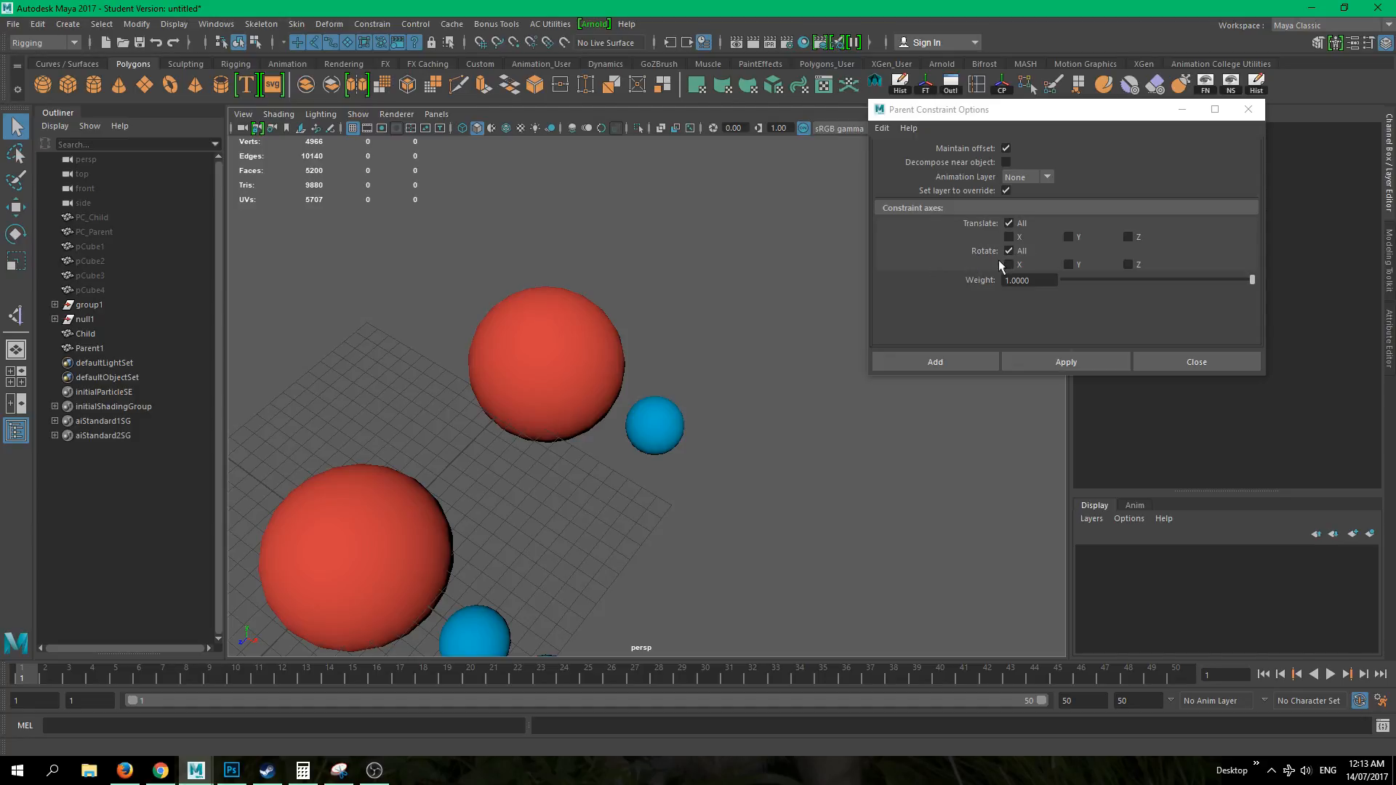
scroll(615, 381, "up", 2)
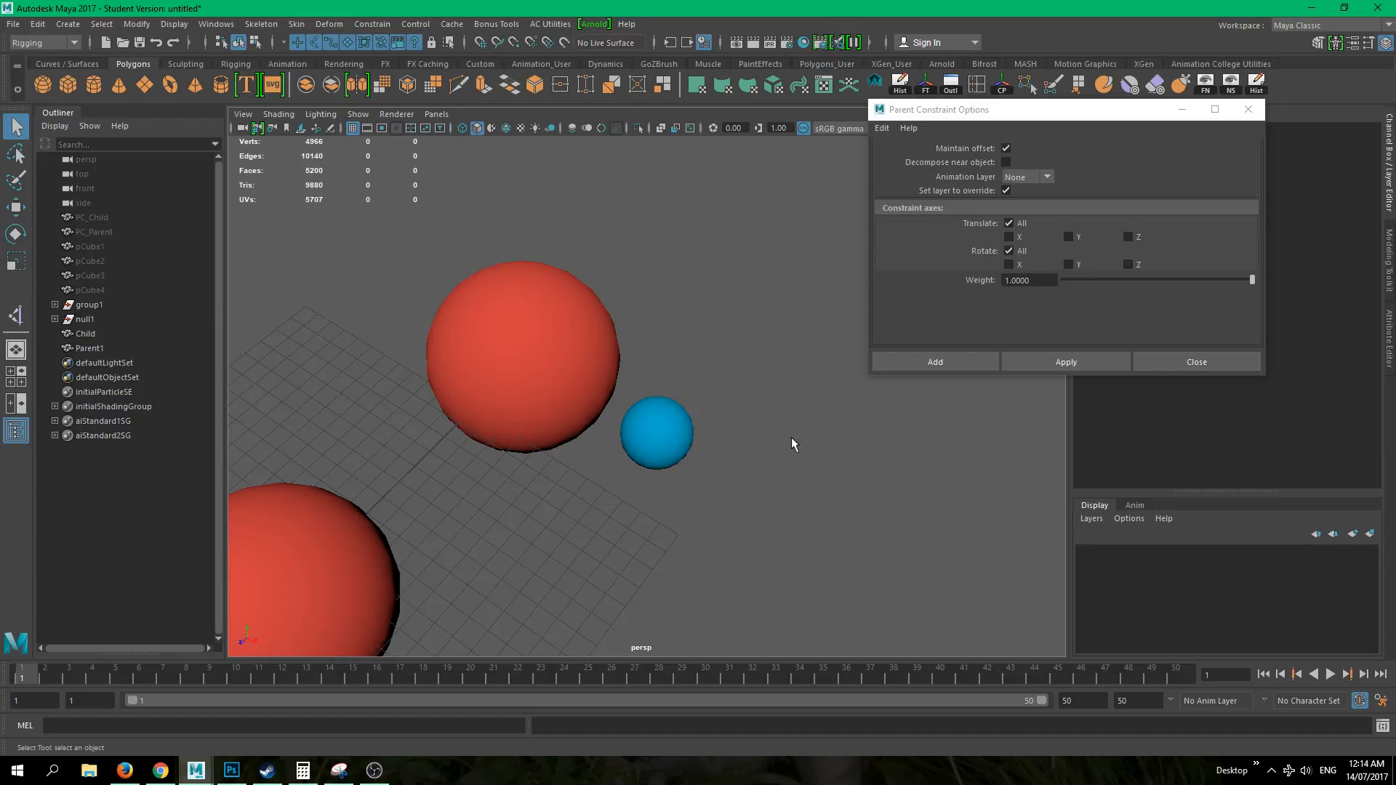
left_click(634, 424)
key("w")
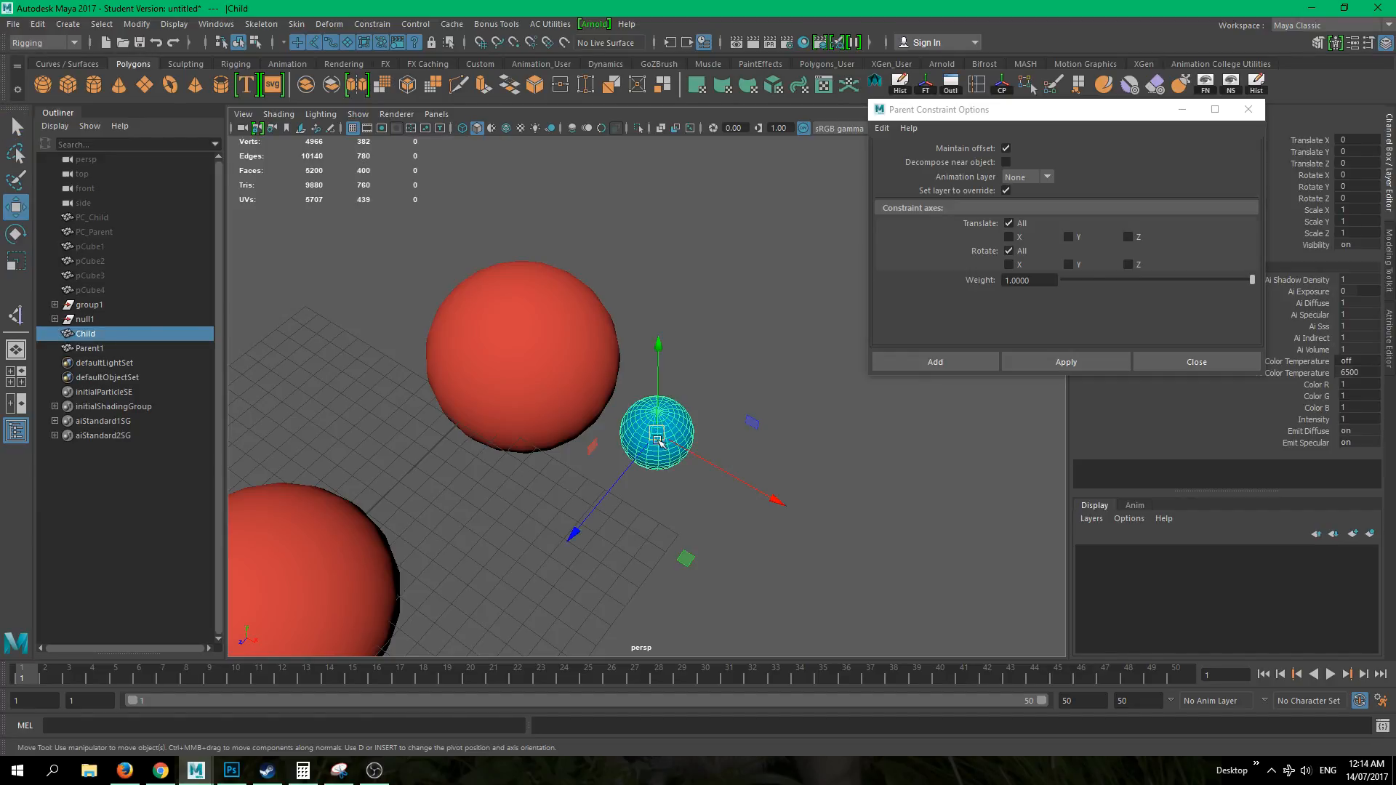
left_click(524, 360)
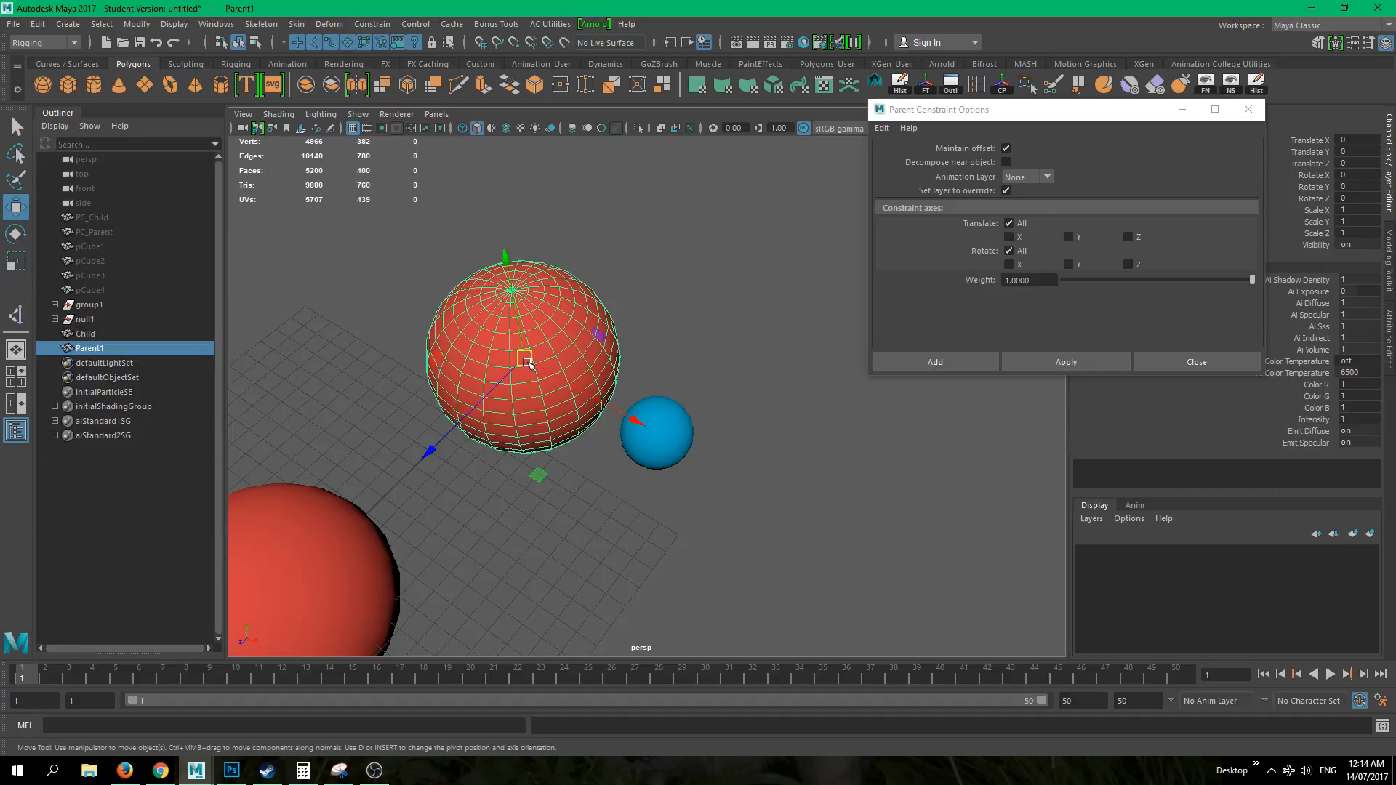
left_click(675, 449)
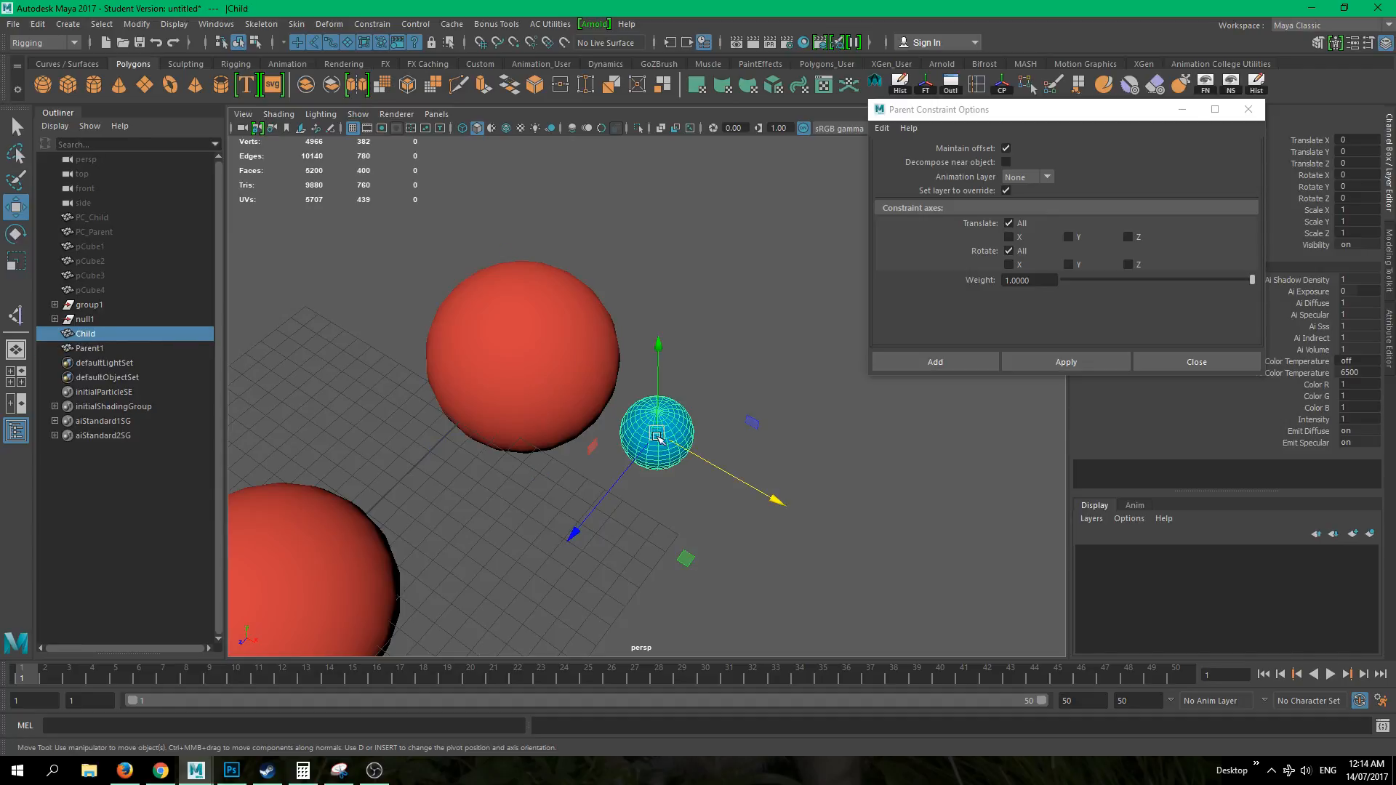
left_click(519, 357)
left_click(656, 439)
left_click(527, 343)
left_click(689, 465)
left_click(672, 430)
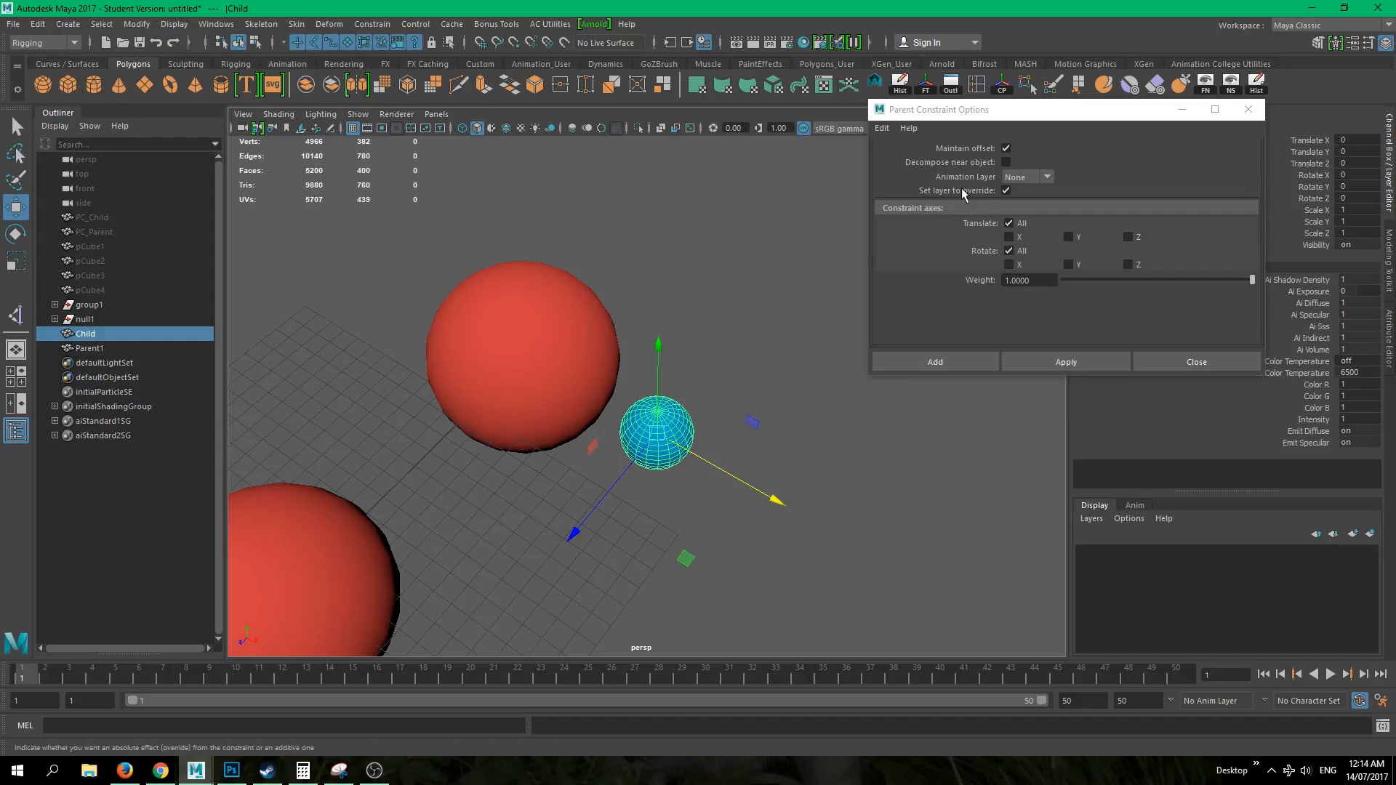
- Apply a Parent constraint from Parent1 to the Child sphere with Maintain offset on and all translate and rotate axes
left_click(689, 411)
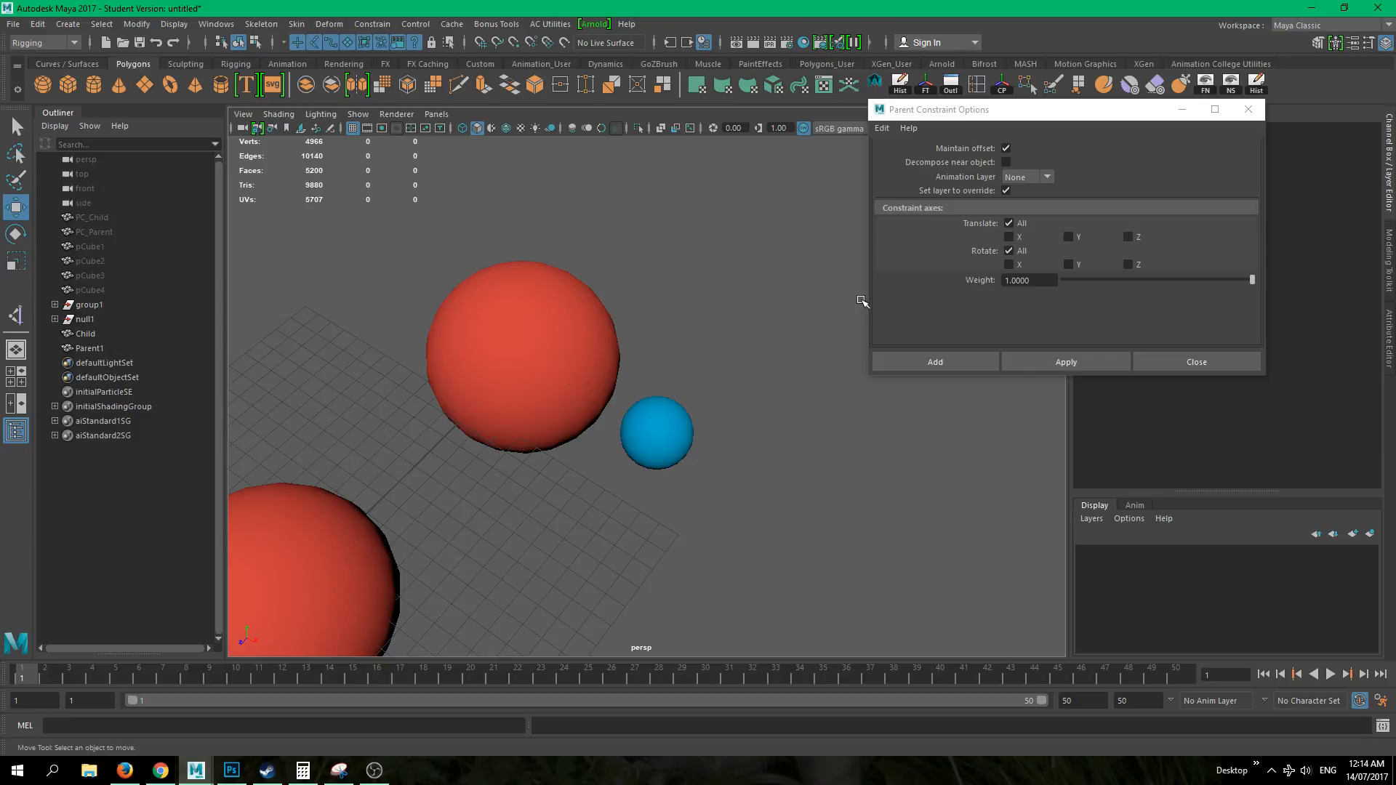
left_click(669, 433)
left_click(730, 550)
middle_click_drag(679, 482, 657, 436, "alt")
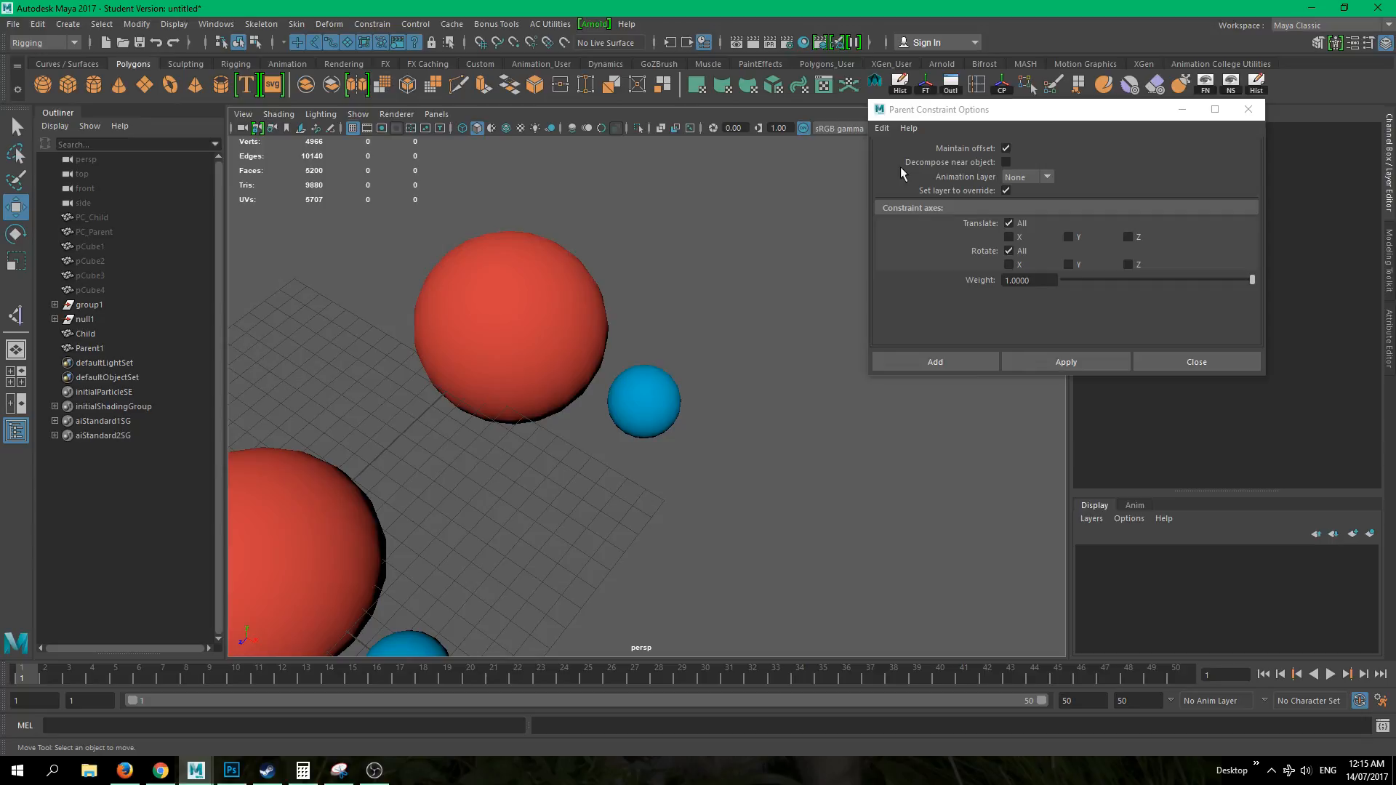
left_click(537, 325)
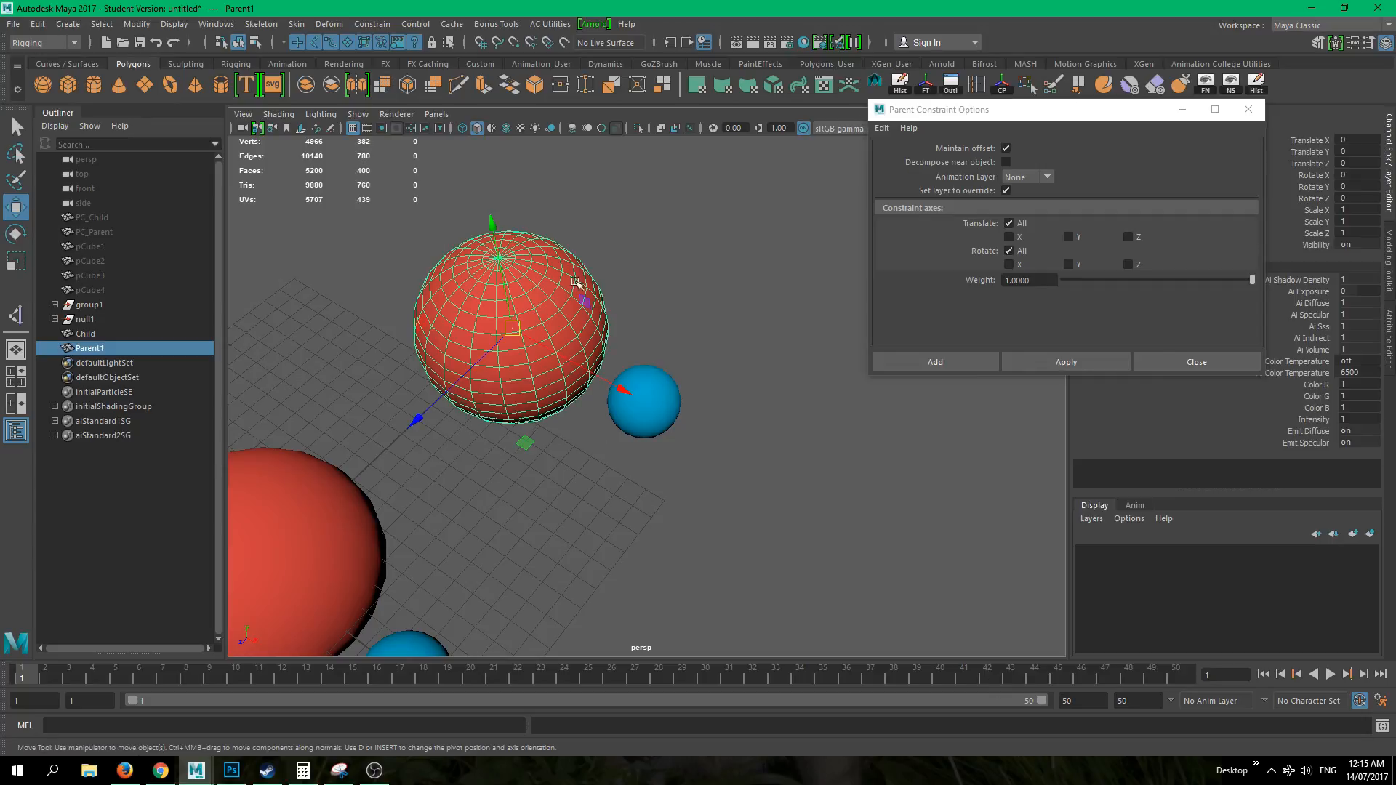
key("q")
left_click(662, 398, "shift")
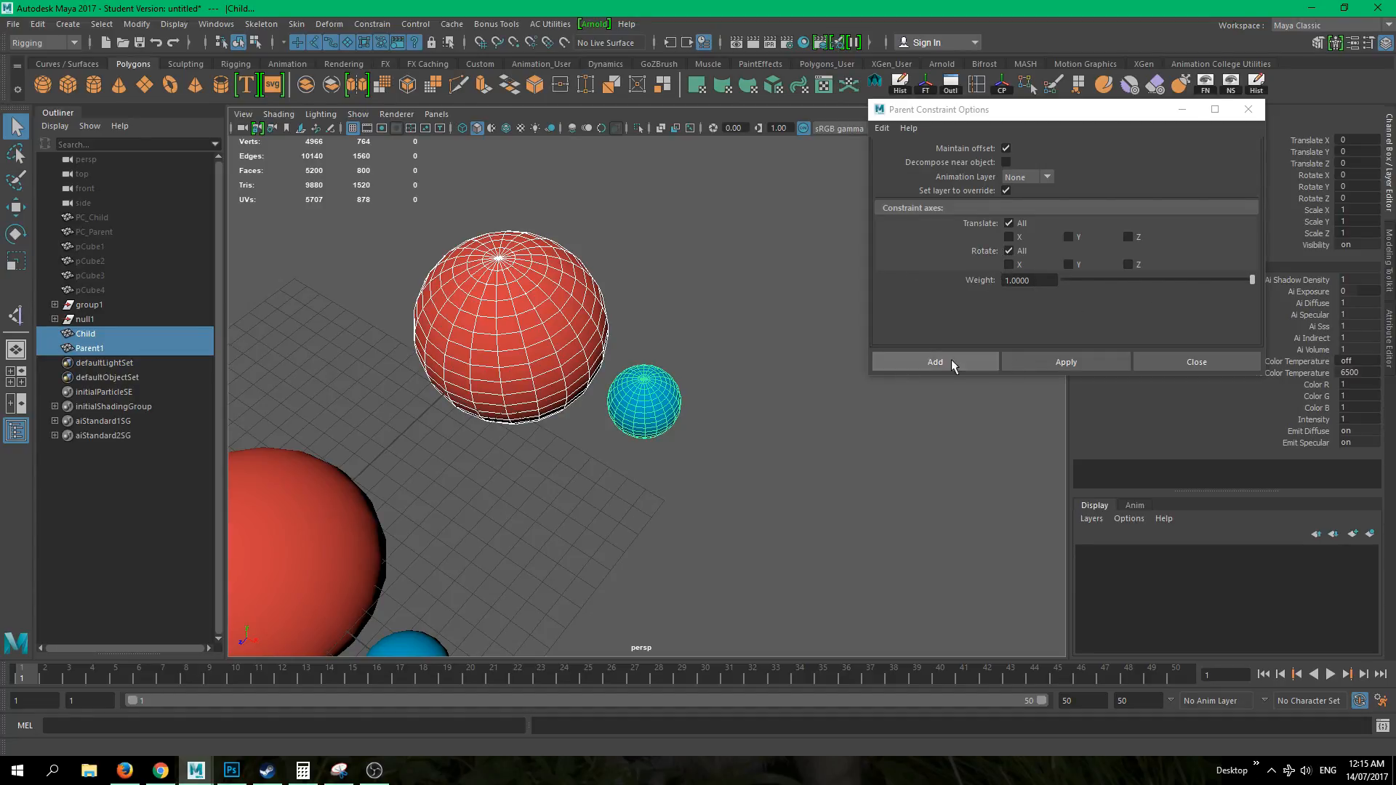
left_click(1056, 360)
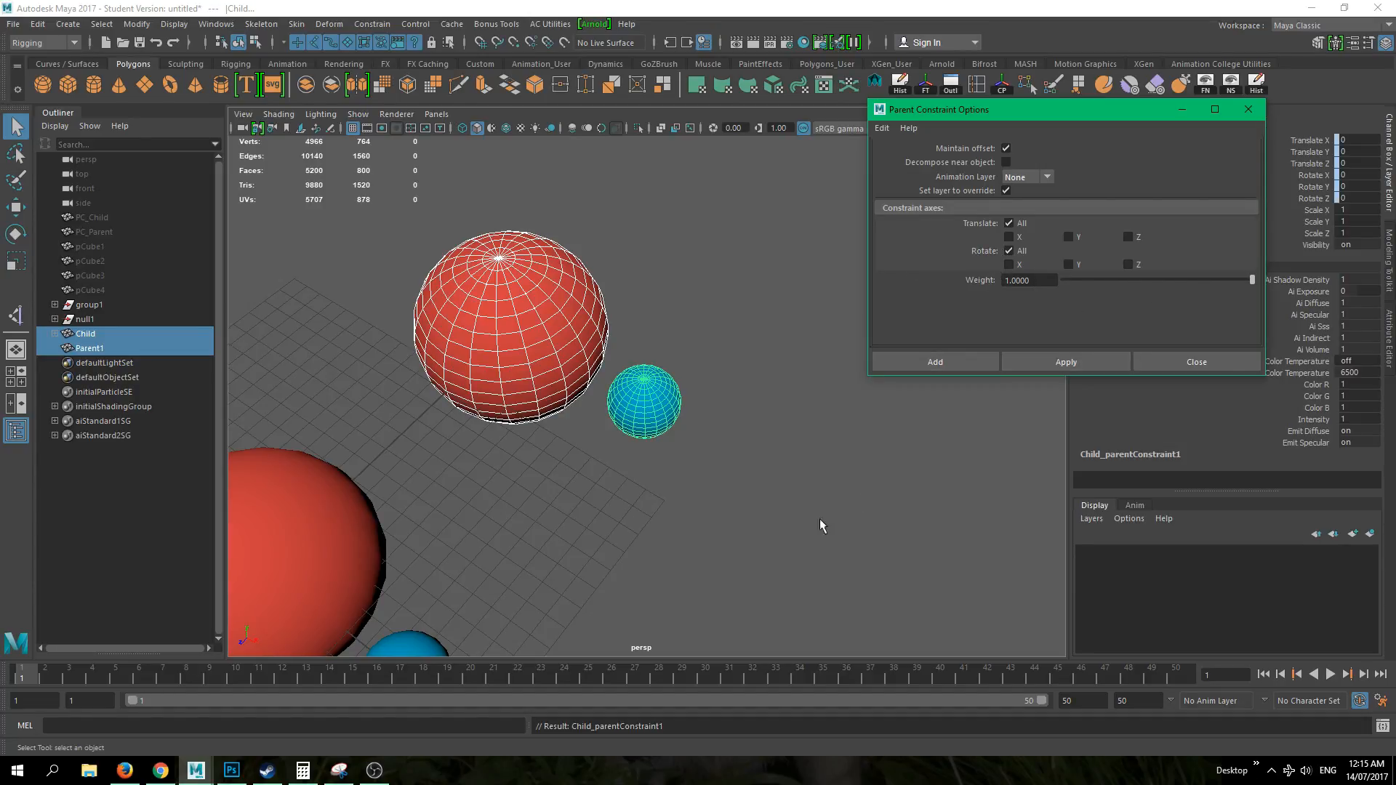
- Compare the channels of the constrained Child sphere with those of Parent1, checking Parent1 with the Move tool
left_click(661, 398)
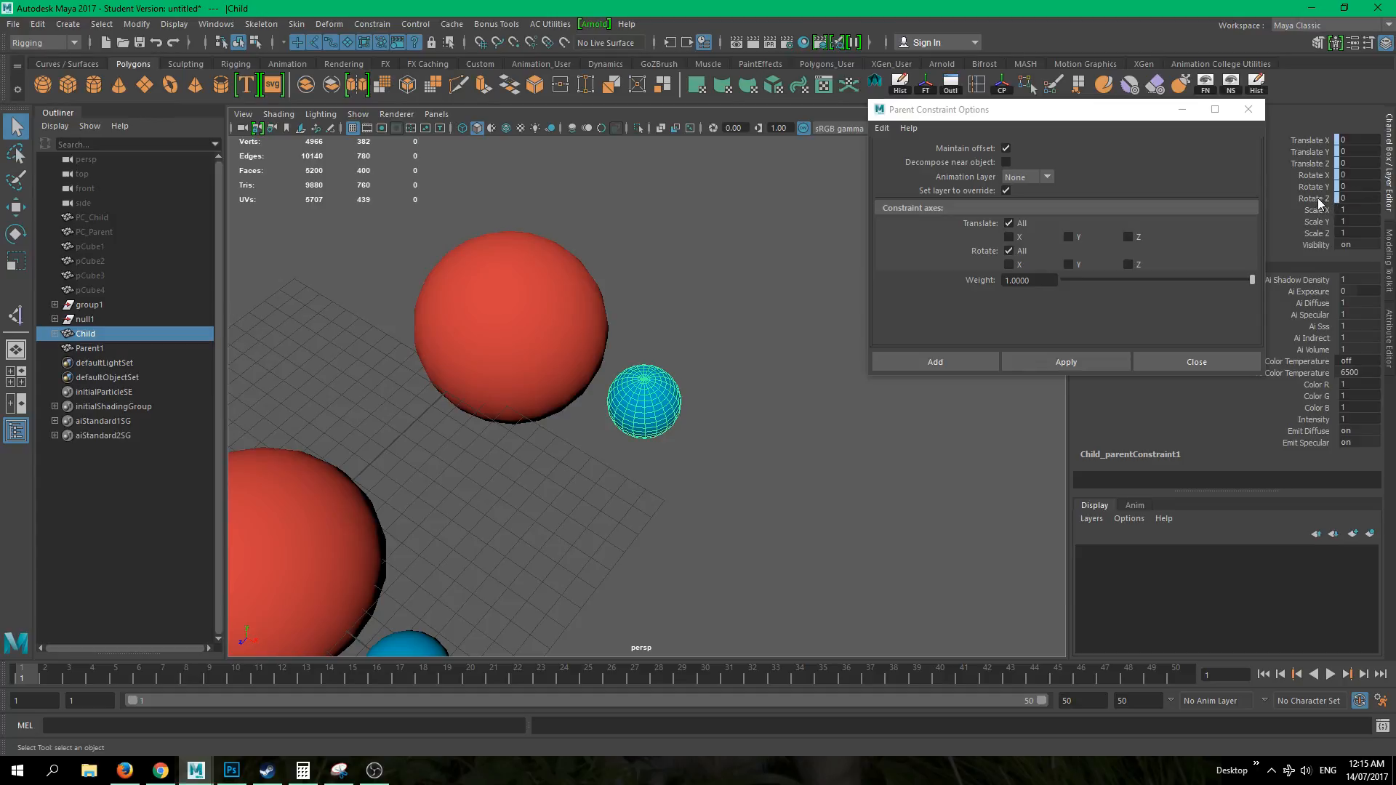
left_click(590, 443)
left_click(483, 317)
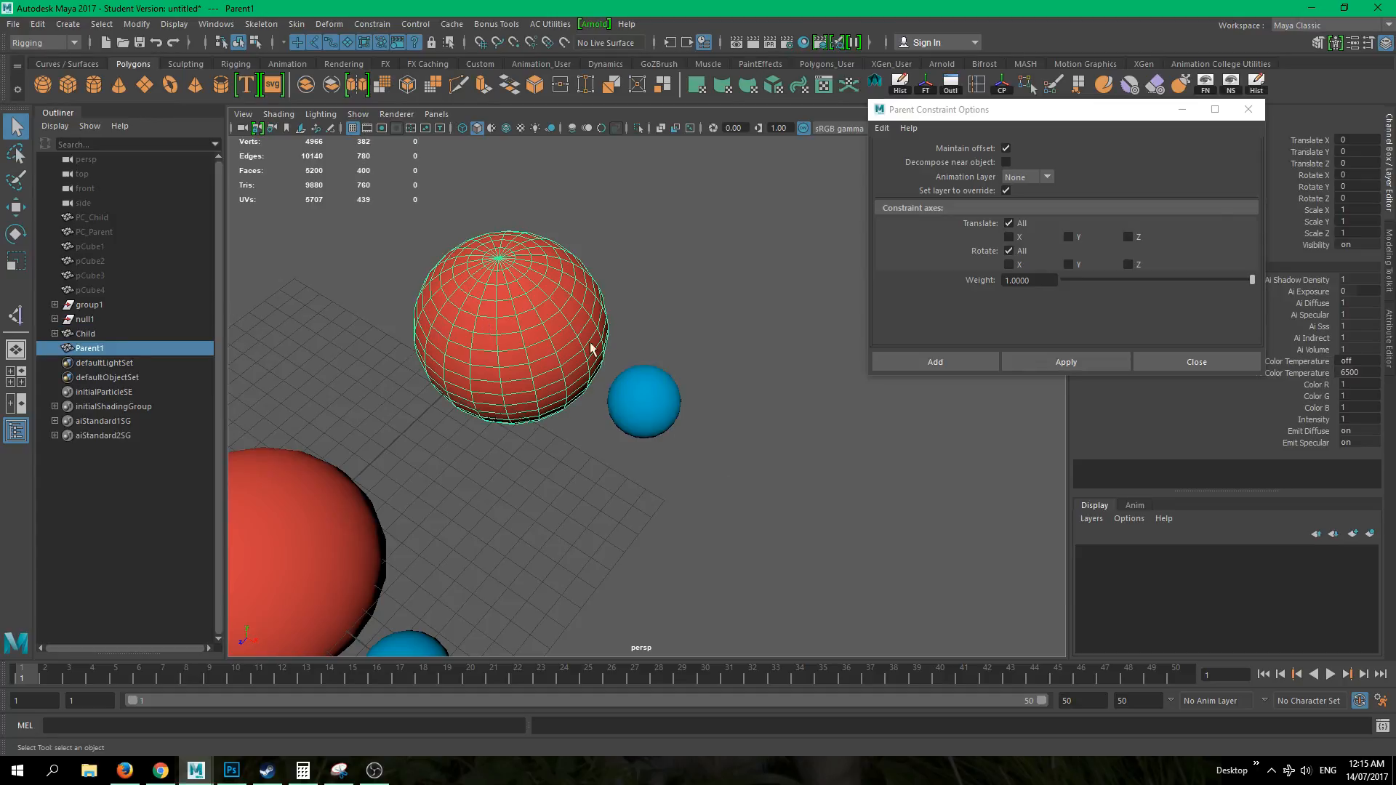
key("w")
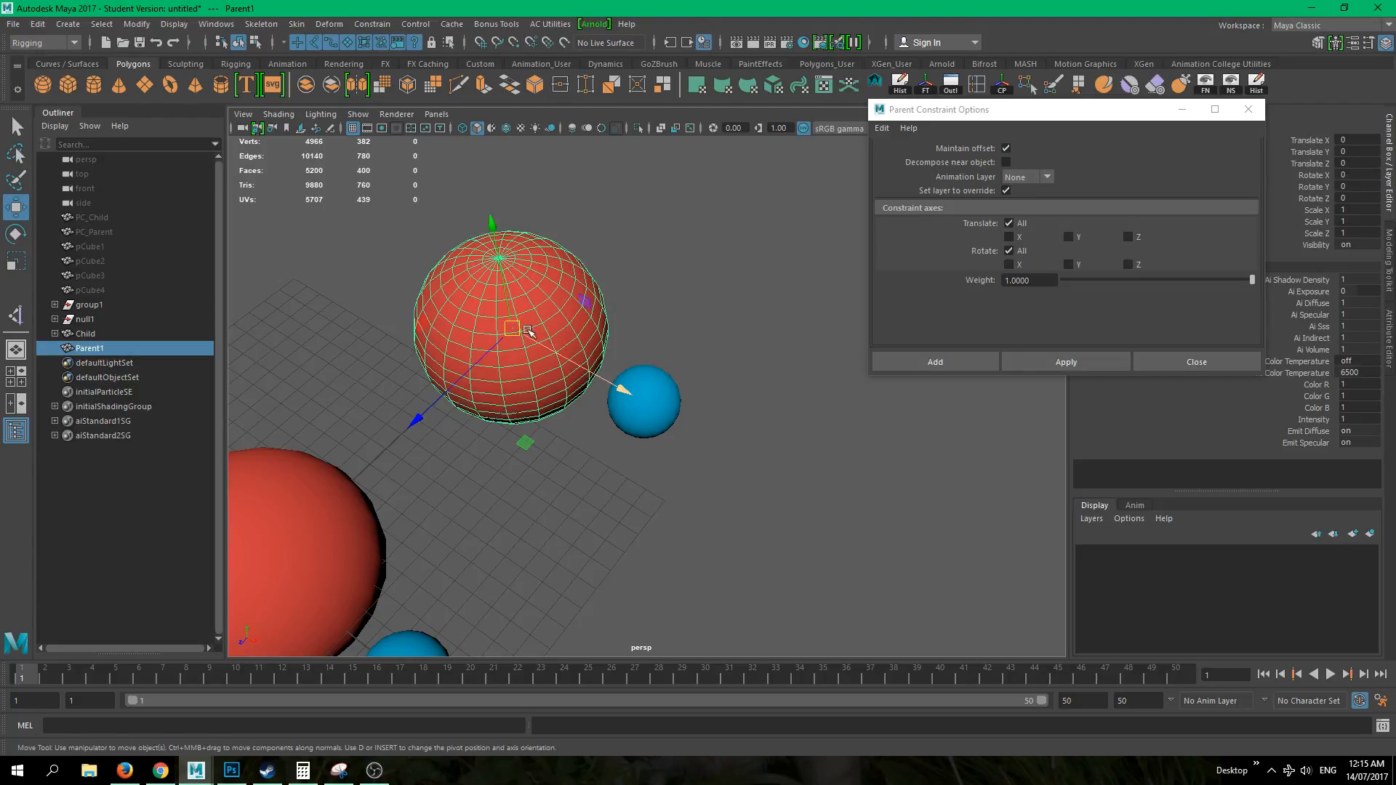
left_click_drag(514, 327, 495, 323, "alt")
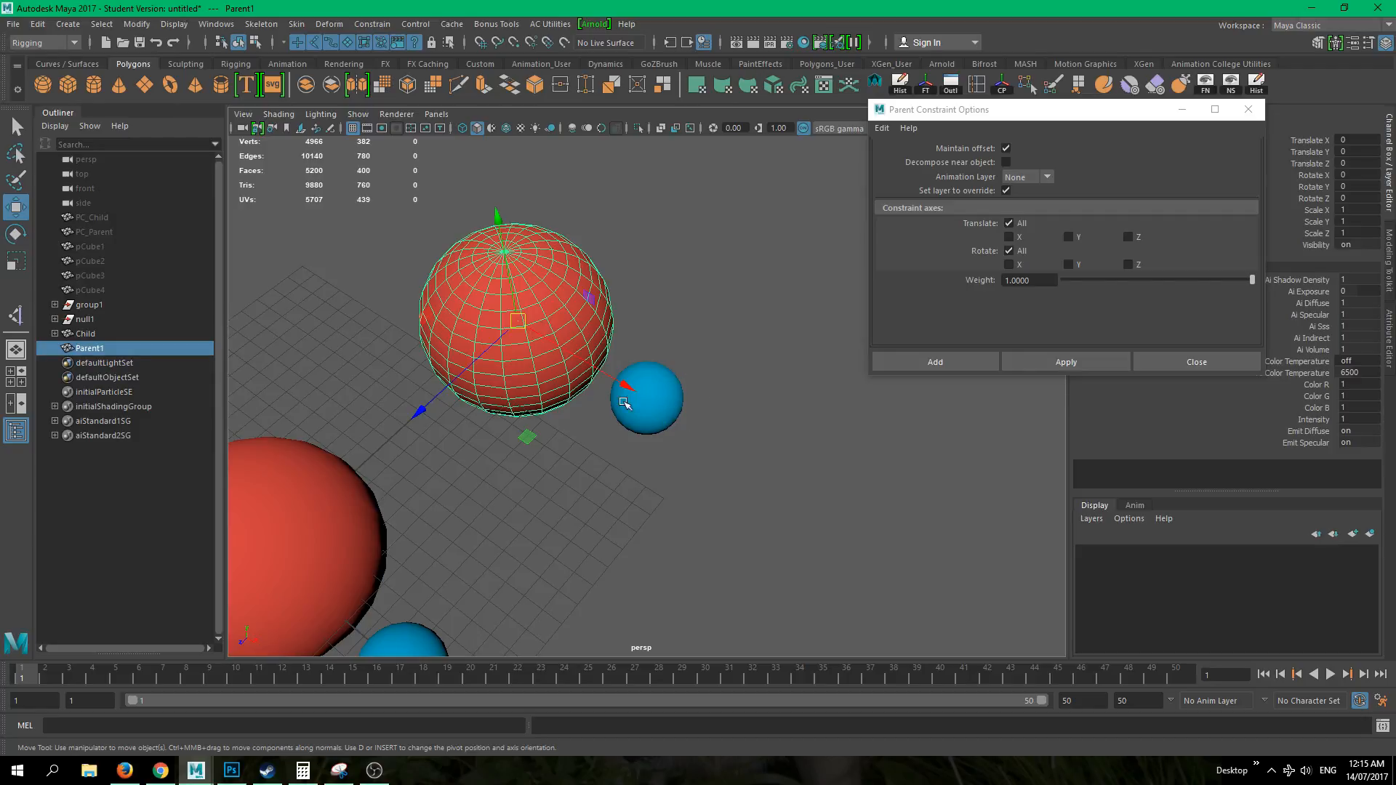
middle_click_drag(354, 483, 430, 433, "alt")
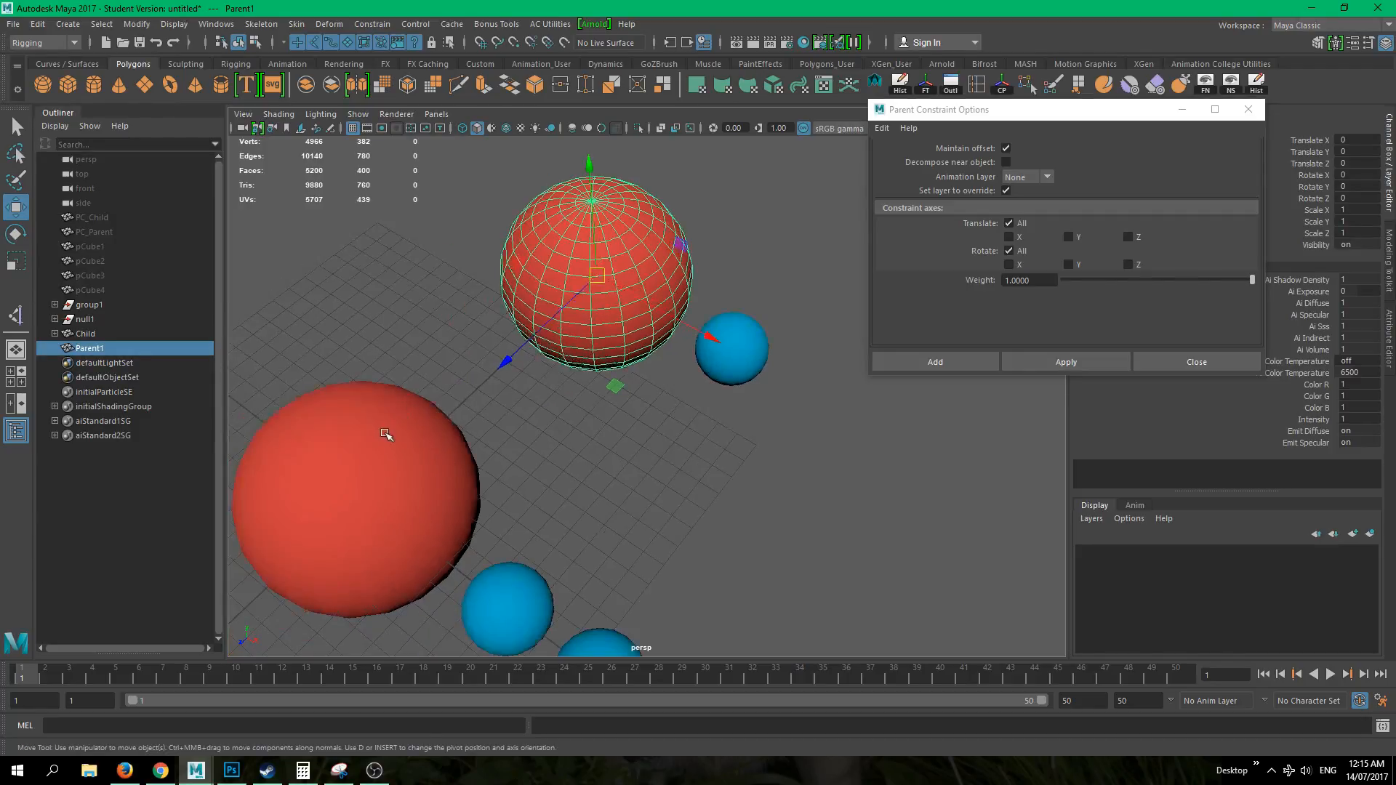
left_click(387, 435)
mouse_move(598, 586)
middle_mouse_down("alt")
mouse_move(500, 426)
mouse_move(542, 470)
middle_mouse_up("alt")
middle_click_drag(703, 352, 703, 455, "alt")
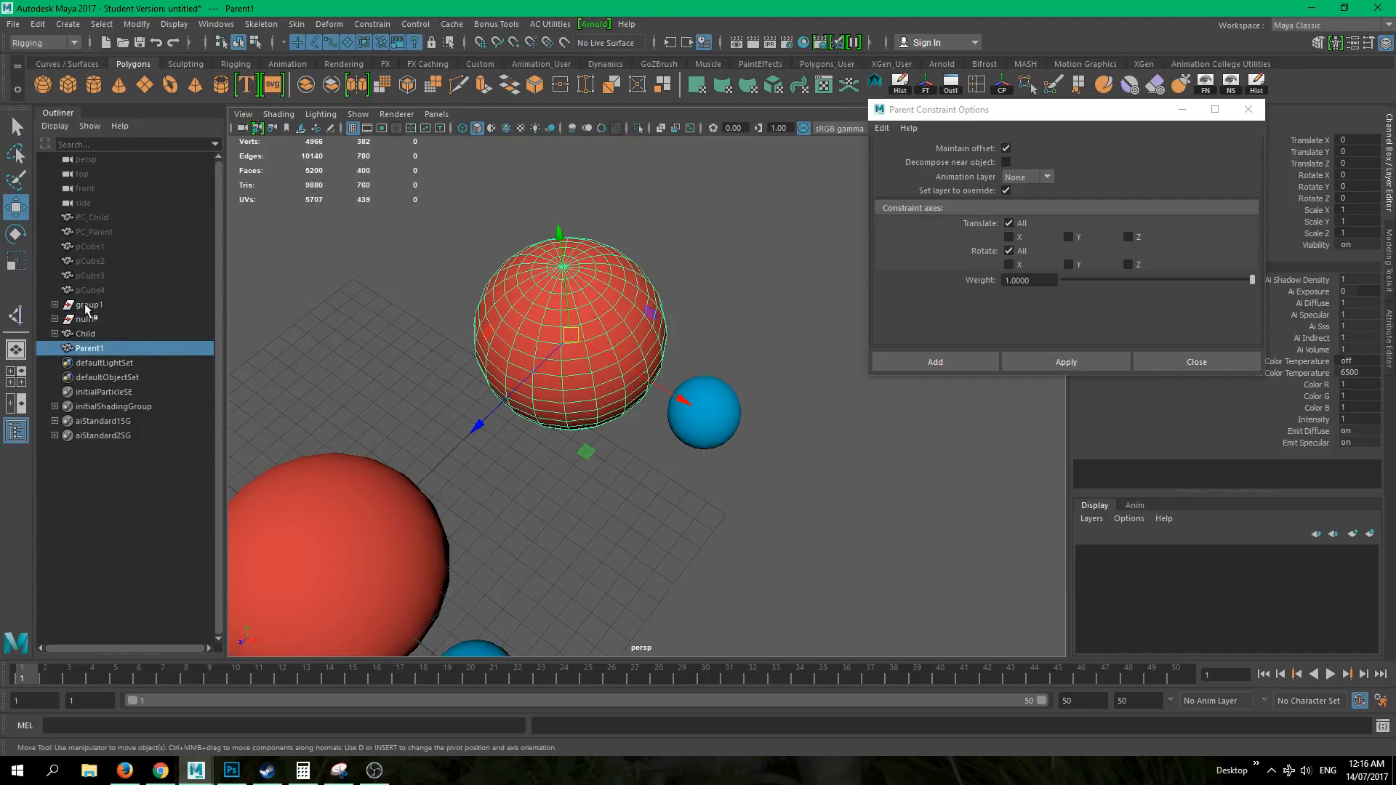
left_click(773, 626)
- Expand Child in the Outliner and examine its Child_parentConstraint1 node alternately with the Child sphere, finishing with Child selected
left_click(702, 422)
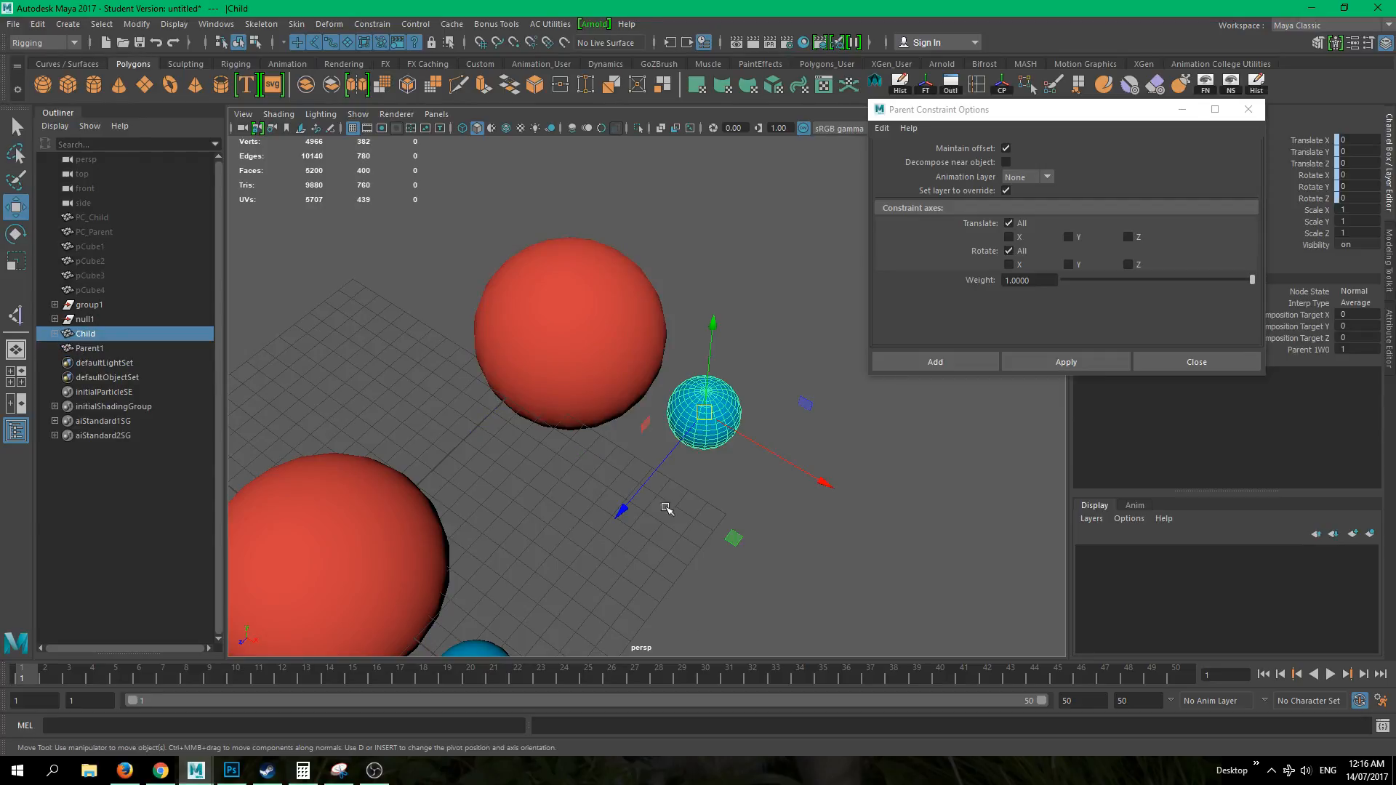
left_click(55, 334)
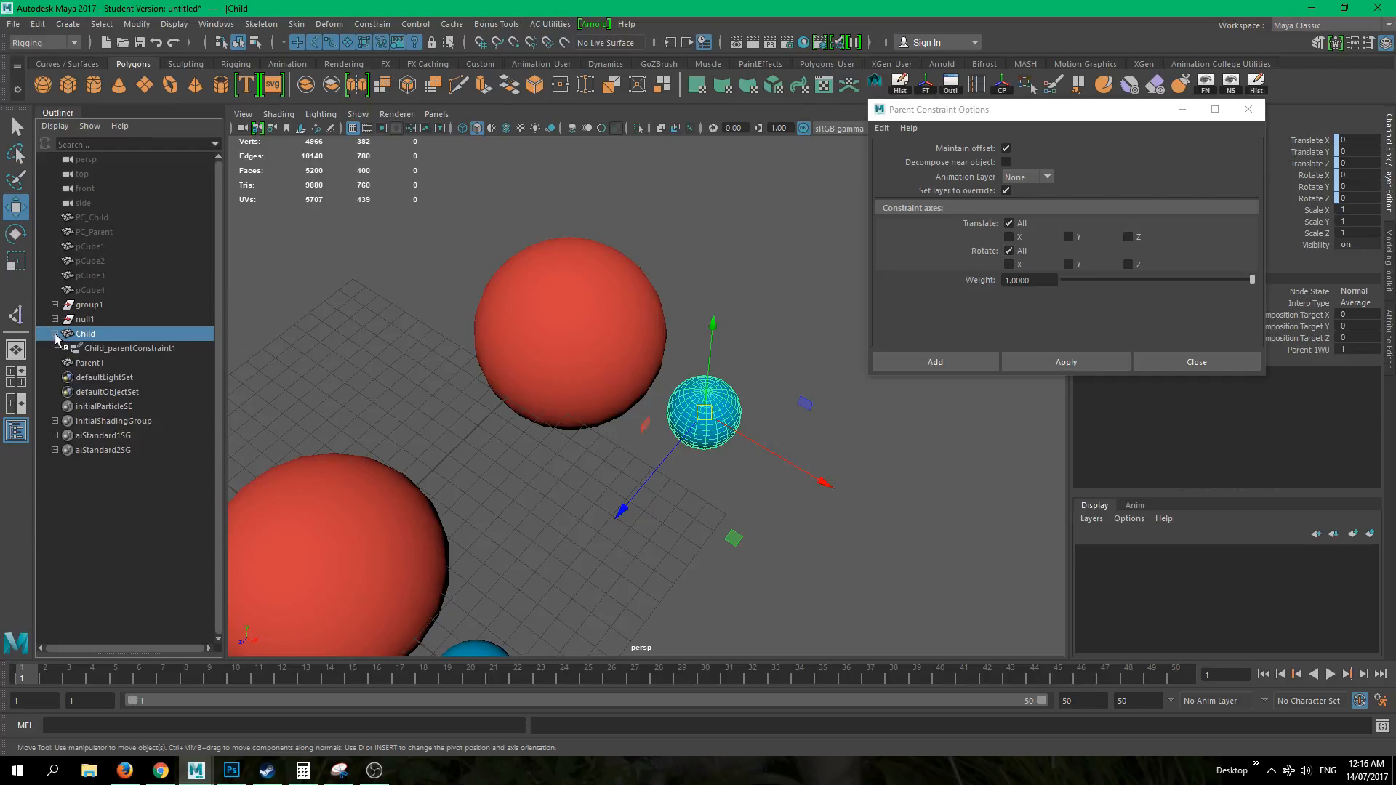
left_click(125, 349)
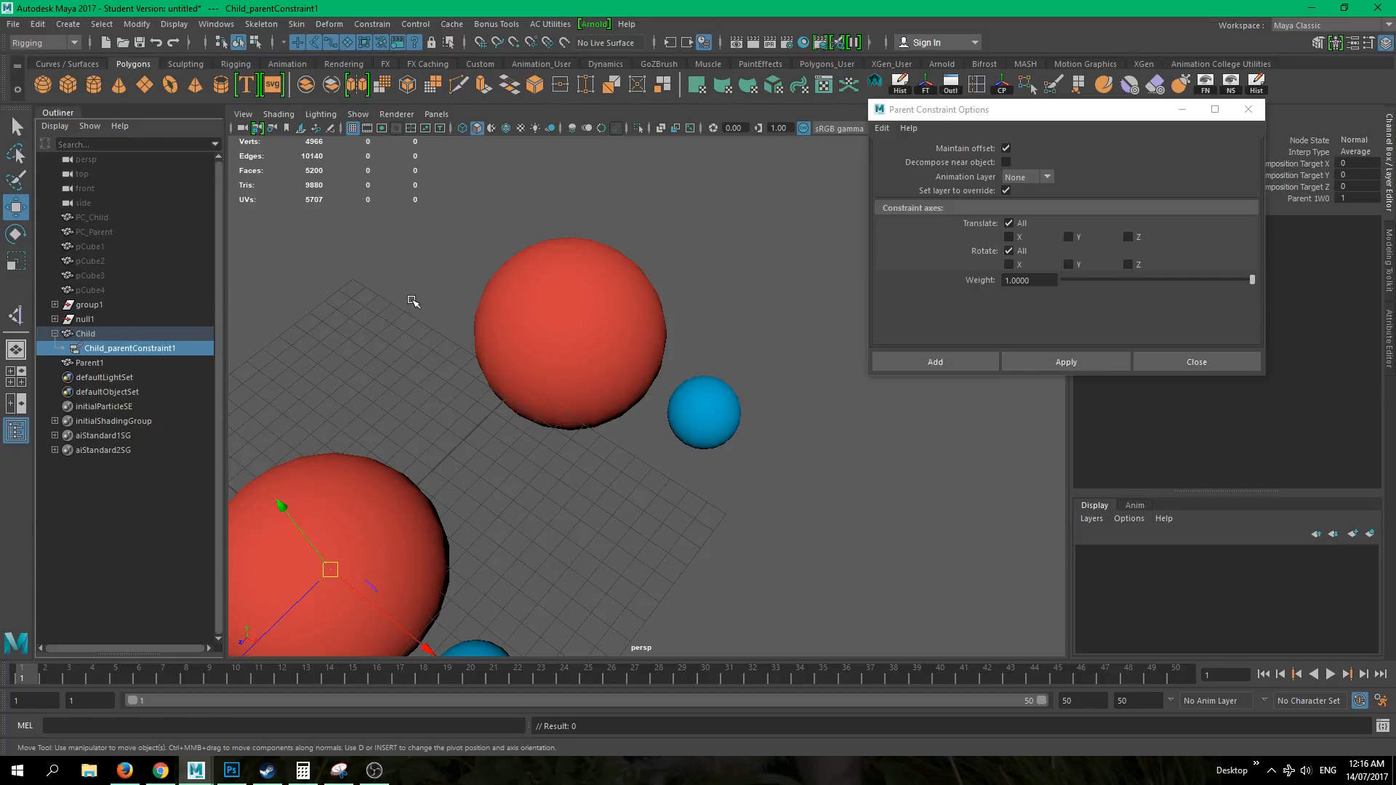
left_click(110, 334)
left_click(100, 348)
left_click(108, 335)
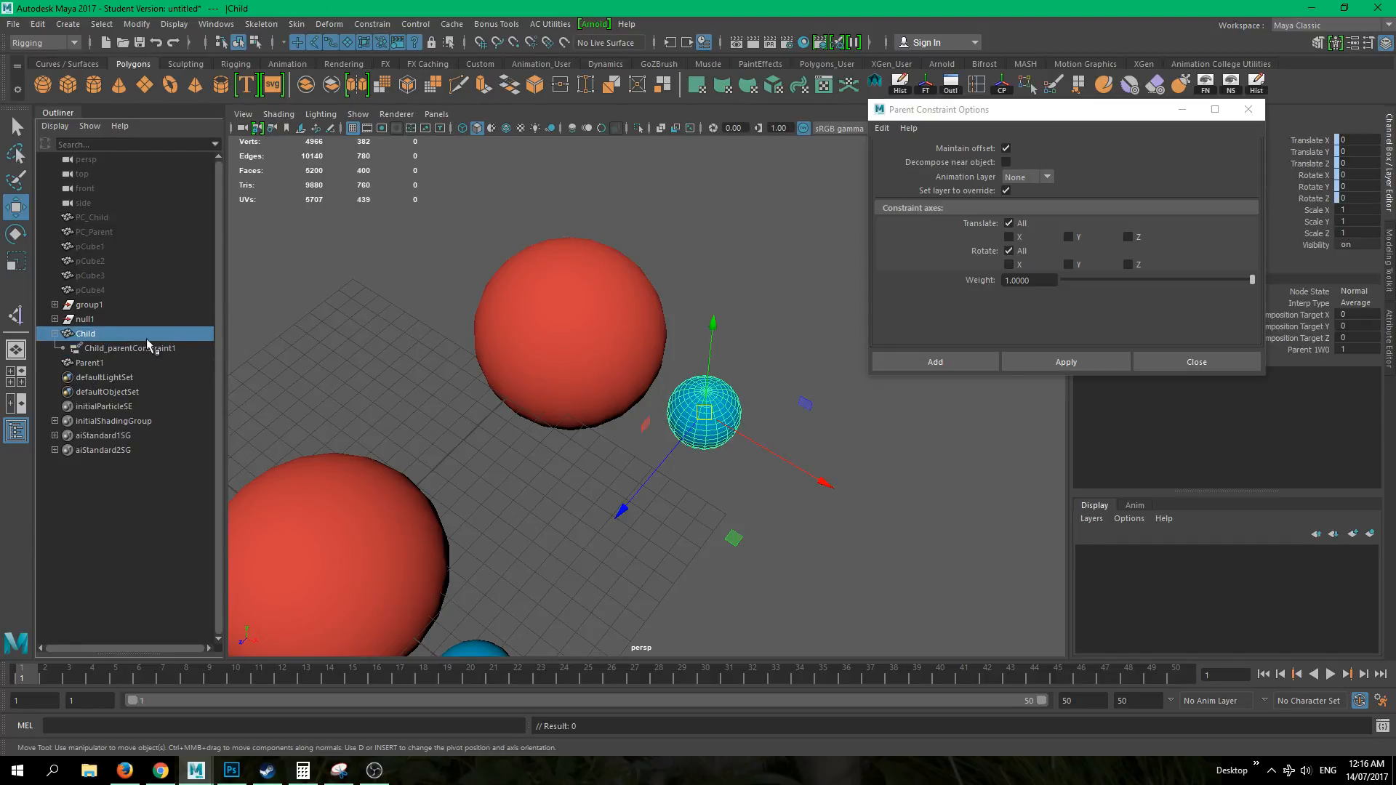
left_click(121, 348)
left_click(96, 335)
left_click(91, 349)
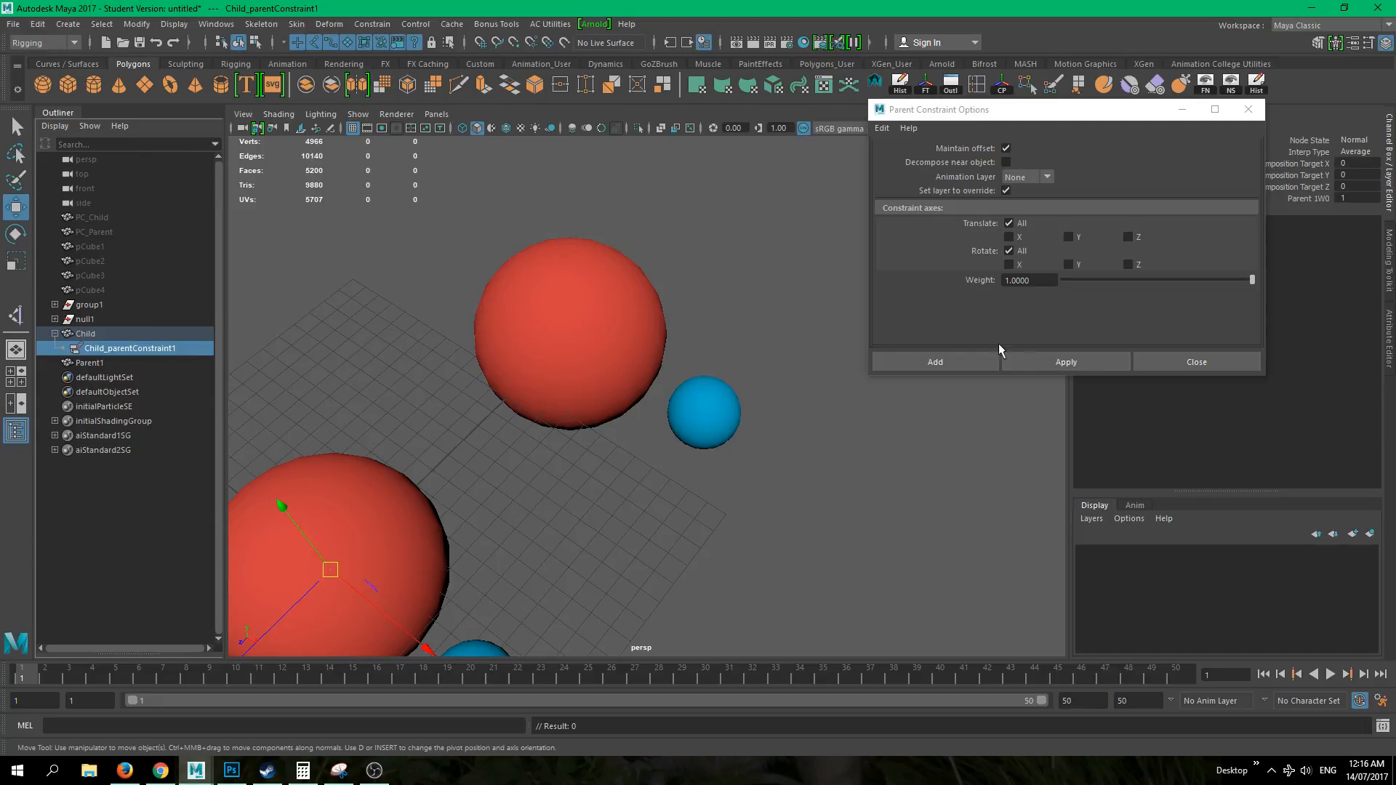
left_click(699, 425)
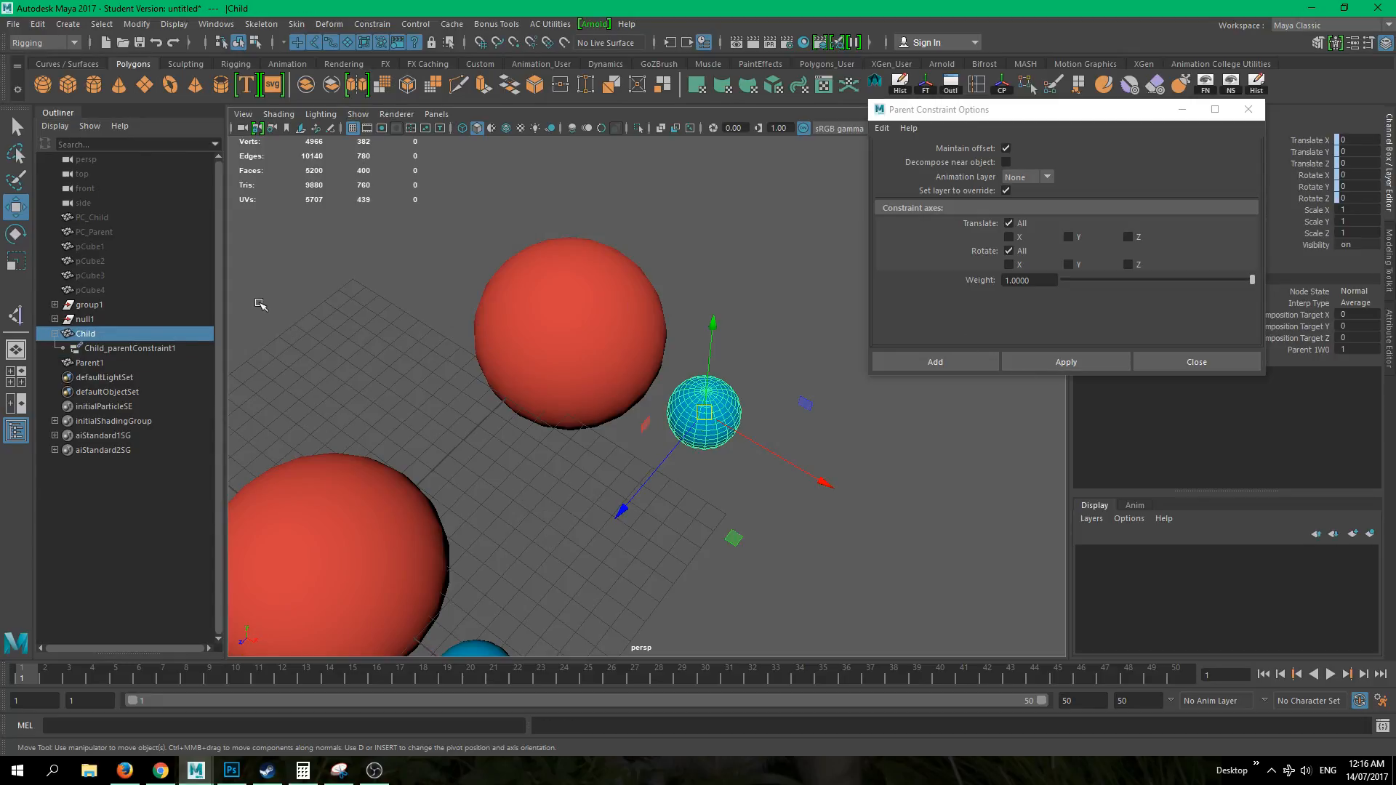
- Test the constraint by moving and rotating Parent1, undo both transformations and clear the selection
left_click(572, 350)
middle_click_drag(572, 357, 522, 385)
key("ctrl+z")
key("ctrl+z")
key("ctrl+z")
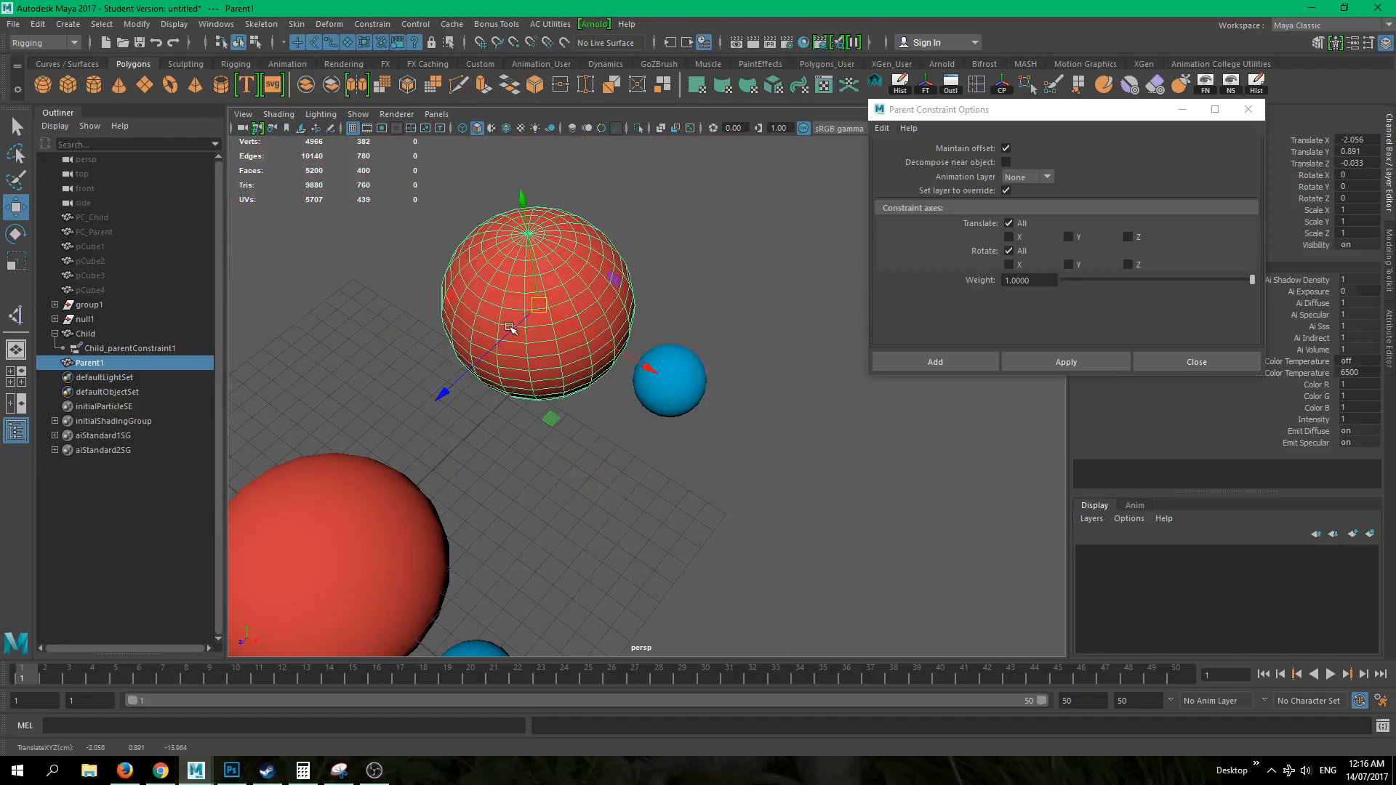
key("e")
left_click_drag(642, 308, 409, 324)
key("ctrl+z")
left_click(719, 441)
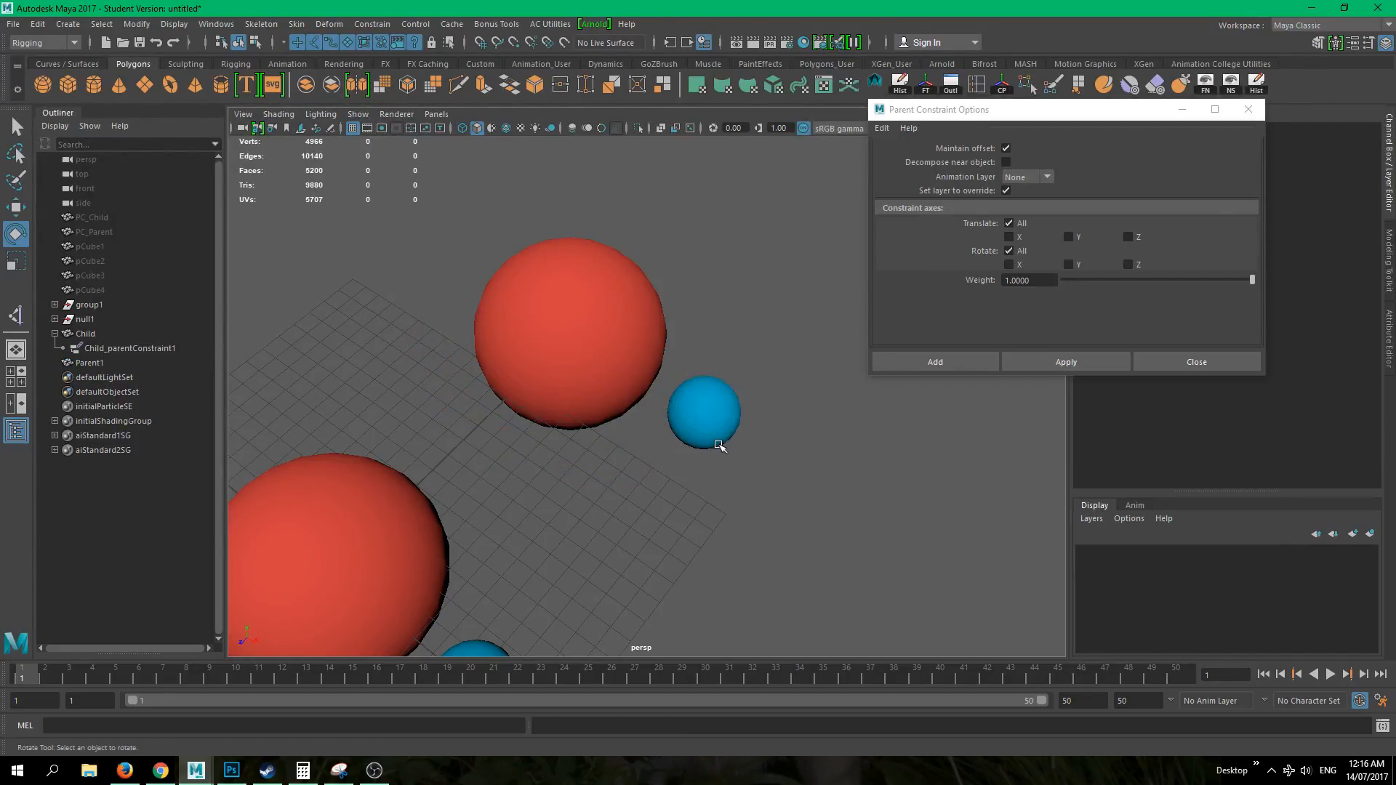
- Try to move the constrained Child sphere on its own and test-move Parent1, finishing with Child selected again
left_click(719, 430)
key("w")
left_click_drag(726, 418, 870, 502)
left_click(561, 368)
mouse_move(577, 330)
left_mouse_down()
mouse_move(521, 263)
mouse_move(465, 297)
mouse_move(486, 305)
mouse_move(378, 288)
mouse_move(474, 216)
mouse_move(451, 306)
mouse_move(620, 263)
mouse_move(576, 321)
left_mouse_up()
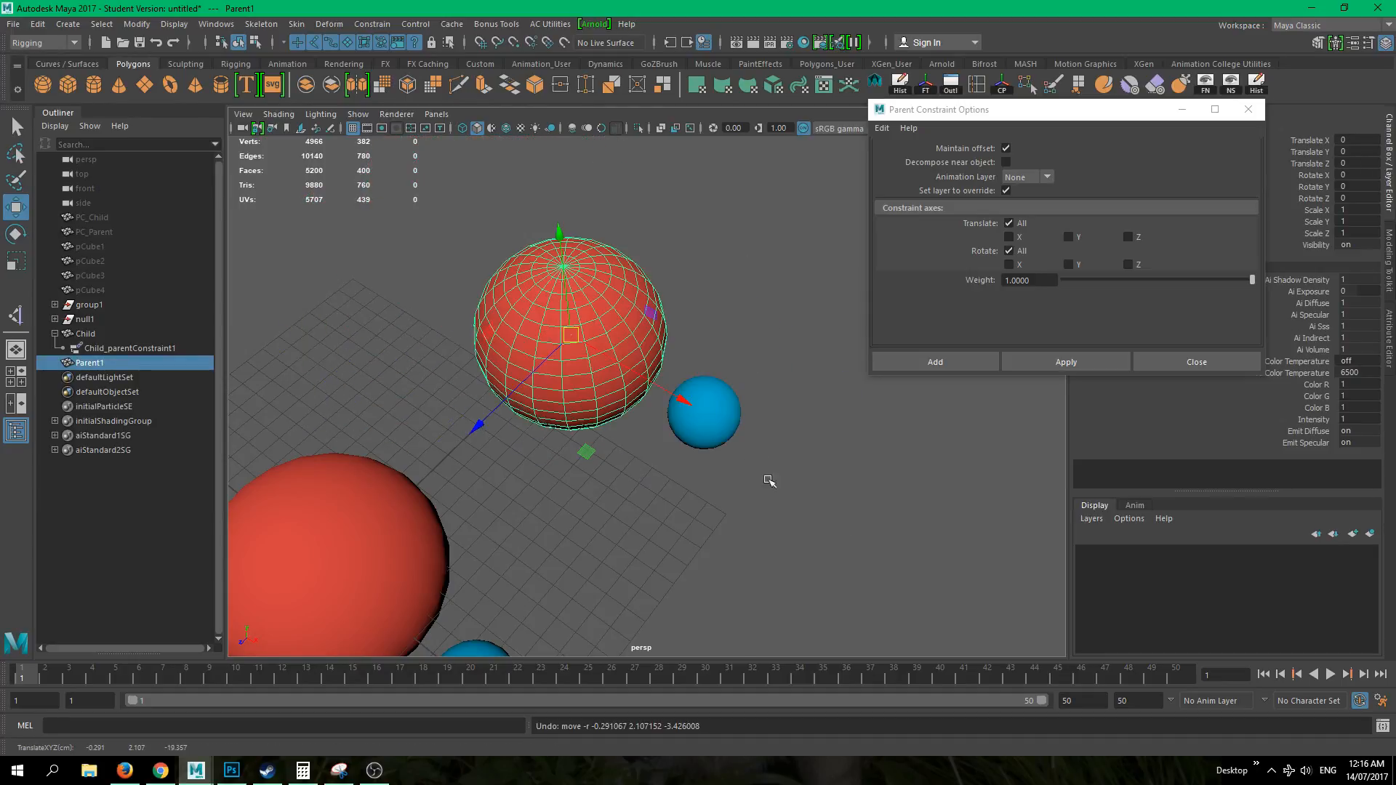
left_click(712, 432)
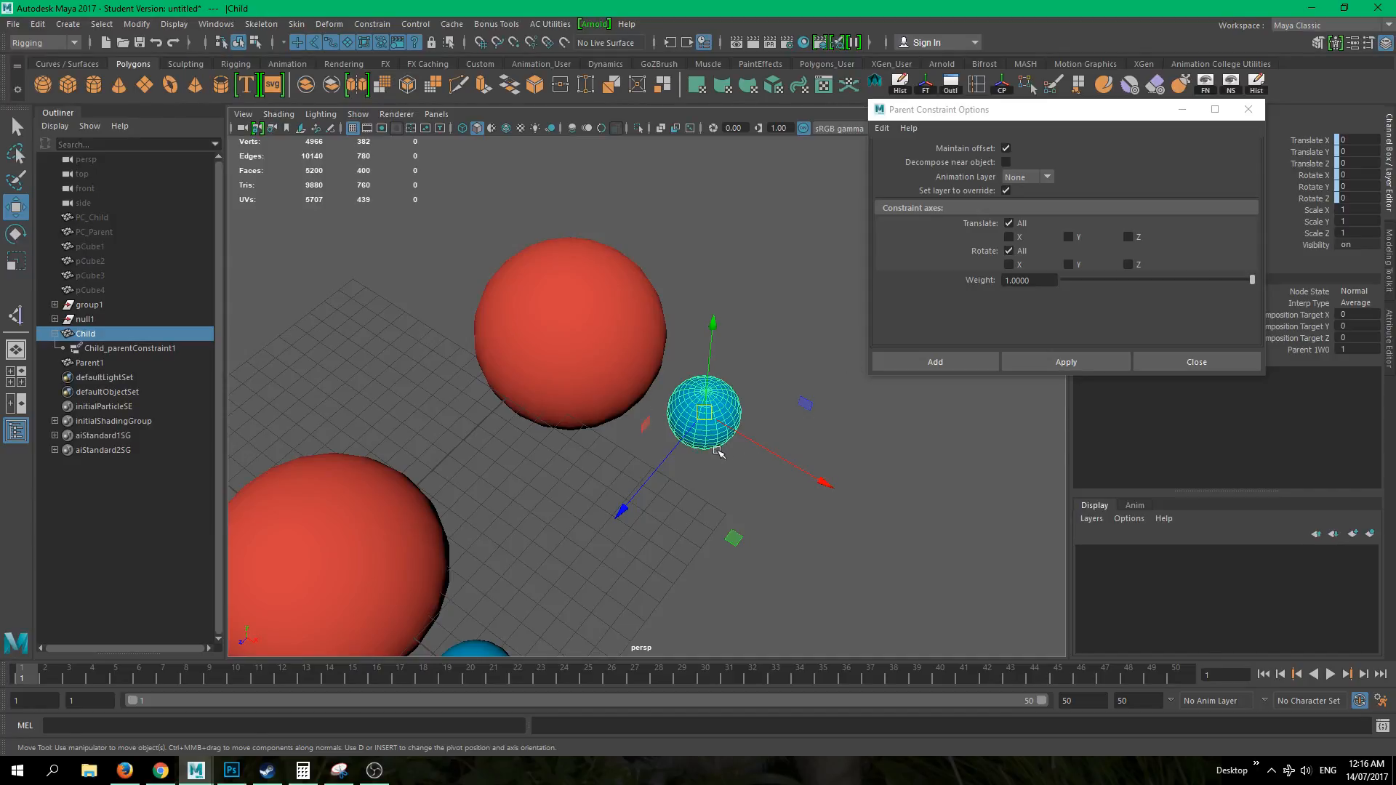
- Move the Parent sphere of the null1 hierarchy together with its children, and pull Child1 away from Child
left_click_drag(732, 467, 610, 423, "alt")
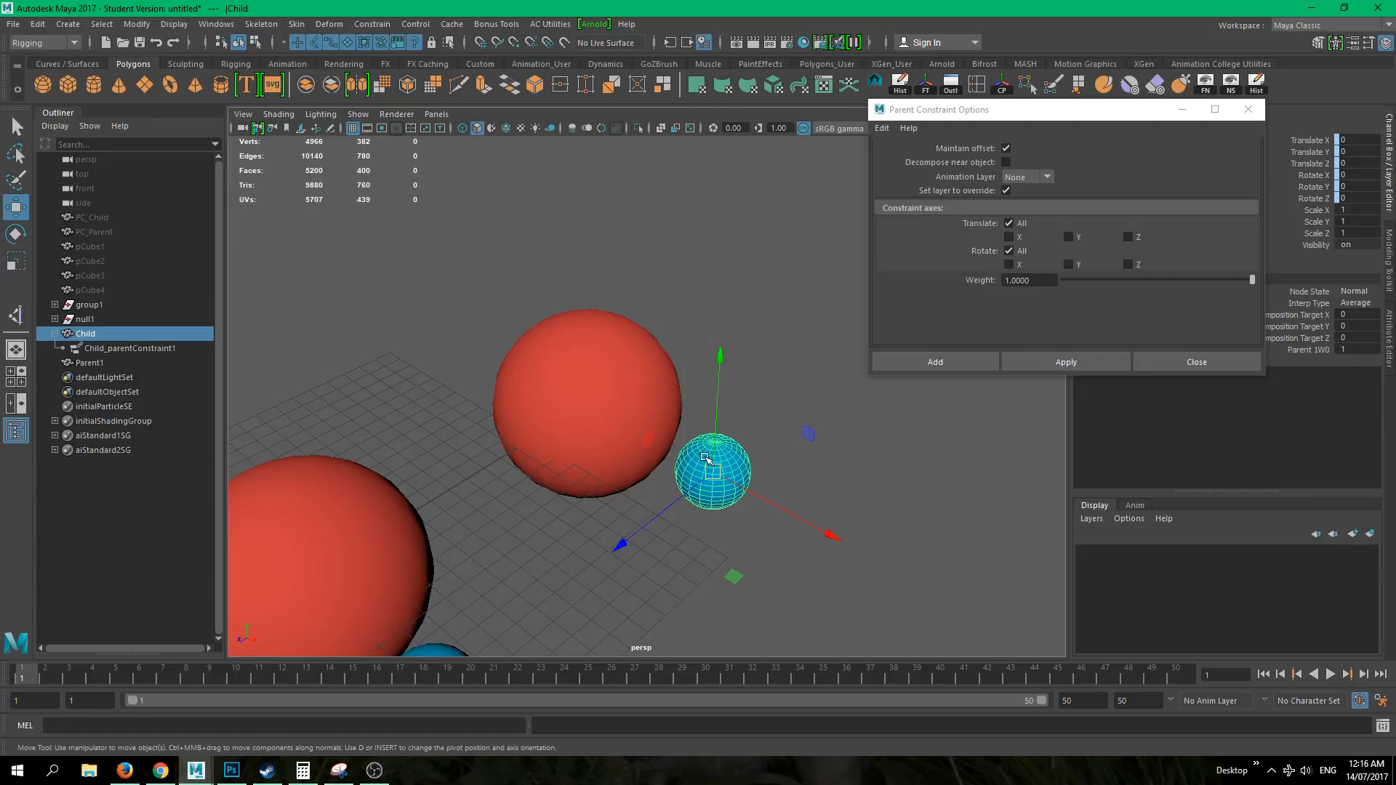
left_click_drag(751, 512, 698, 465, "alt")
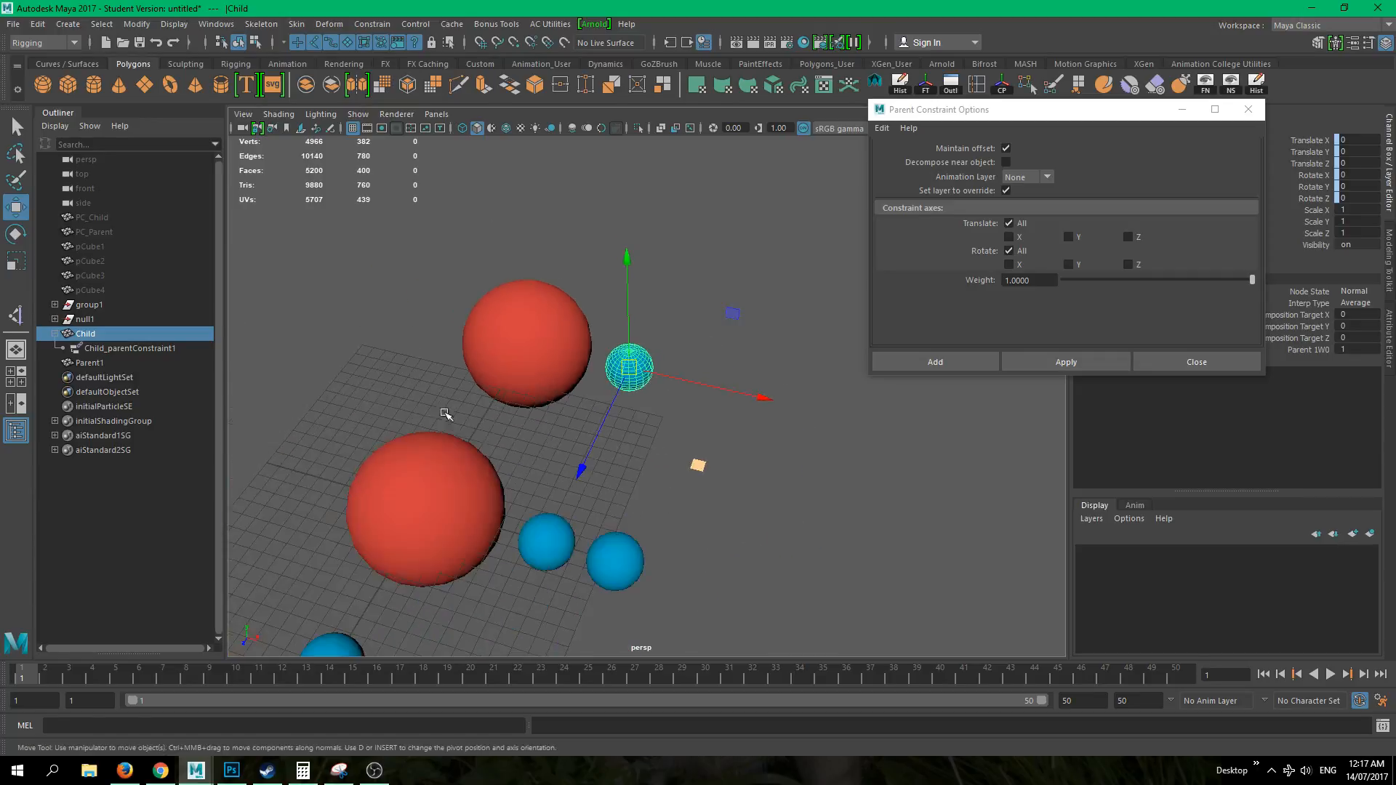
left_click(439, 496)
left_click_drag(429, 511, 344, 400)
left_click(532, 447)
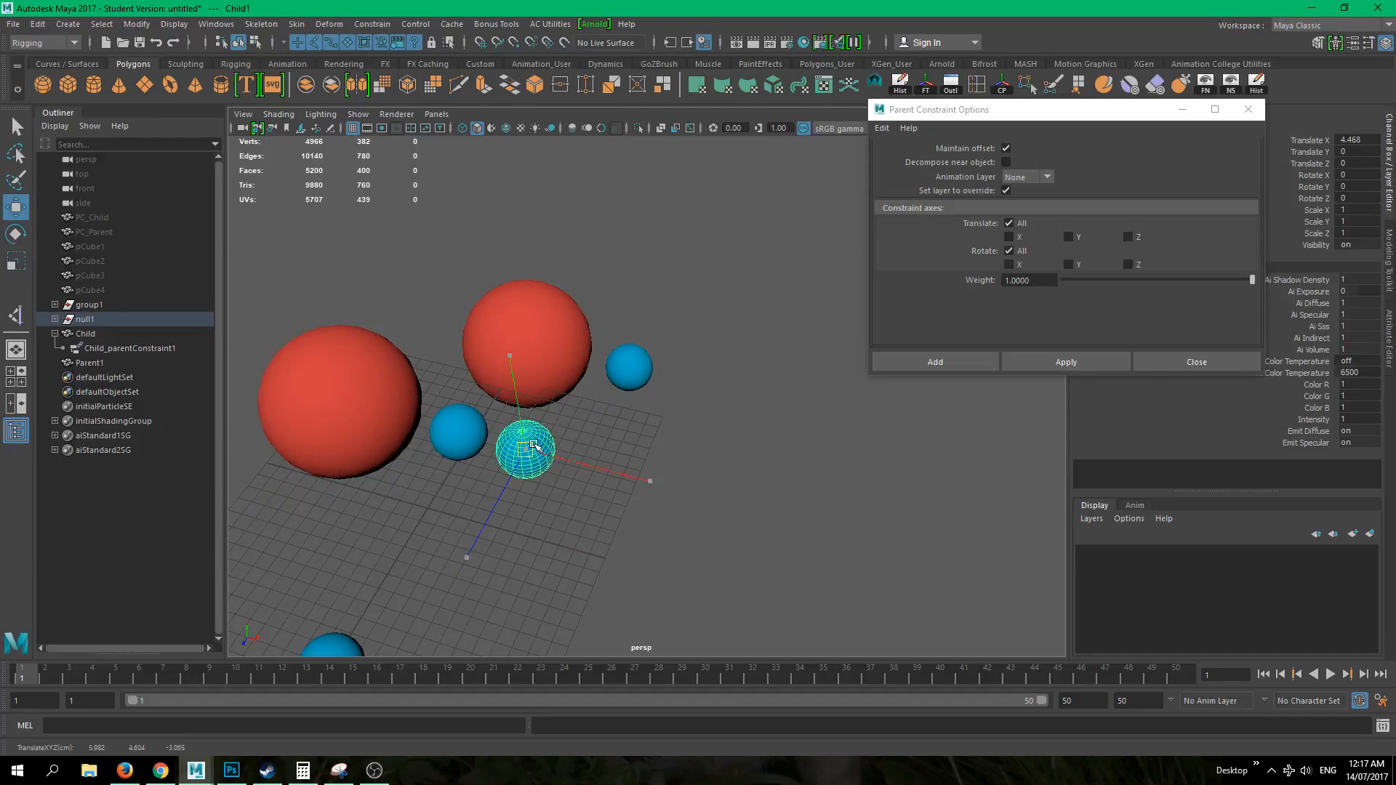
left_click_drag(532, 447, 675, 424)
- Move the Child sphere of the null1 hierarchy away from Parent, reposition Parent with its children and clear the selection
left_click(462, 433)
left_click_drag(466, 434, 581, 525)
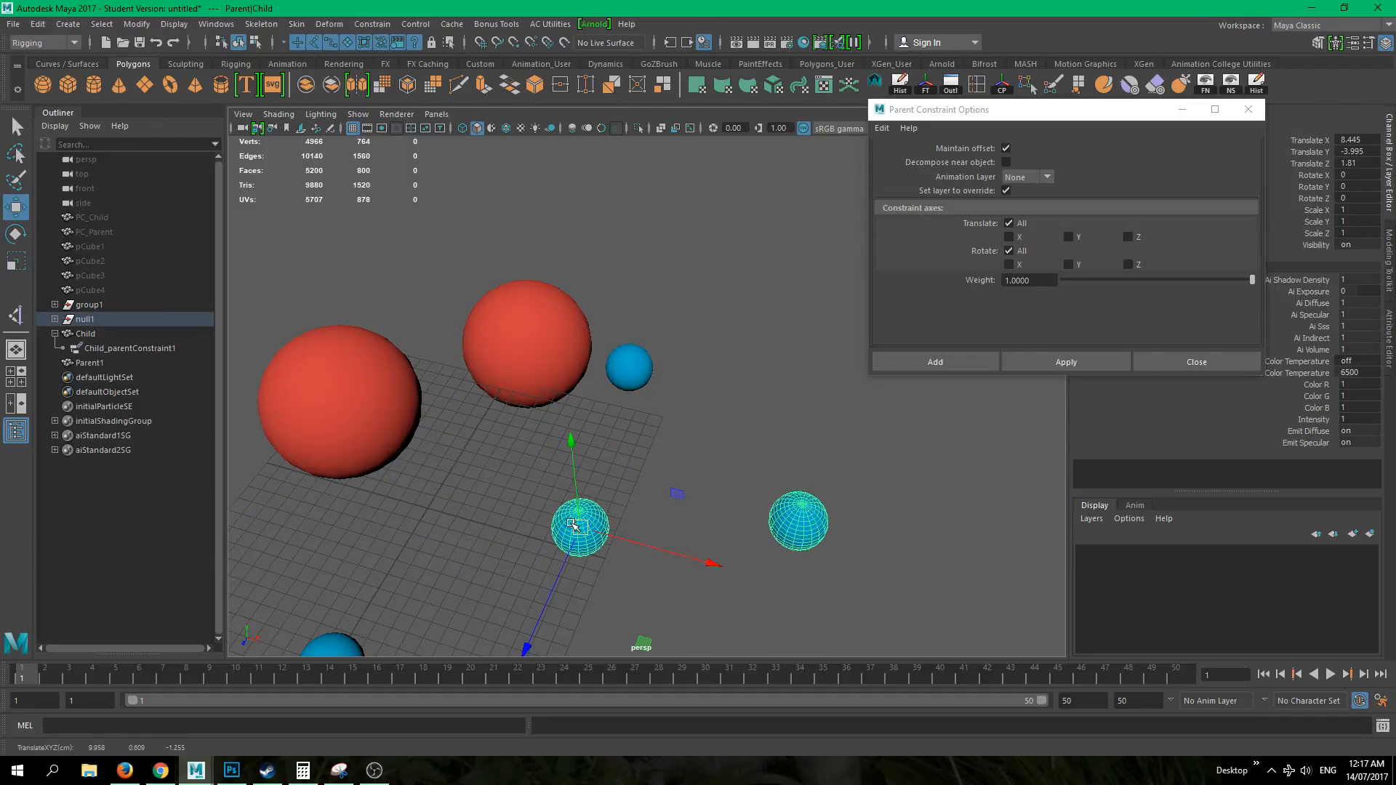
left_click(347, 412)
left_click_drag(347, 412, 403, 504)
left_click(660, 630)
left_click(896, 608)
left_click(773, 515)
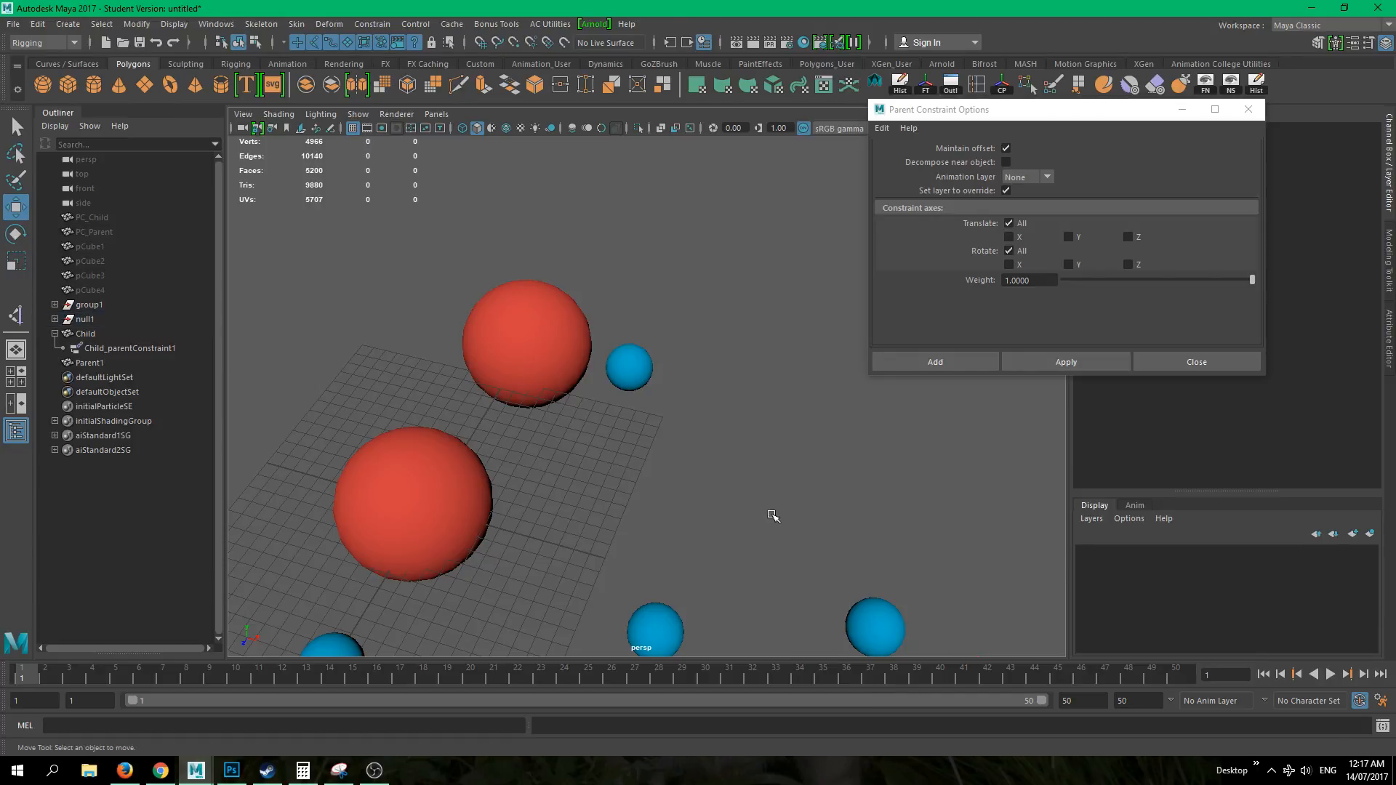
- Try to pull the constrained Child sphere away from Parent1, and move Parent1 before undoing its move
left_click(519, 327)
scroll(632, 379, "up", 2)
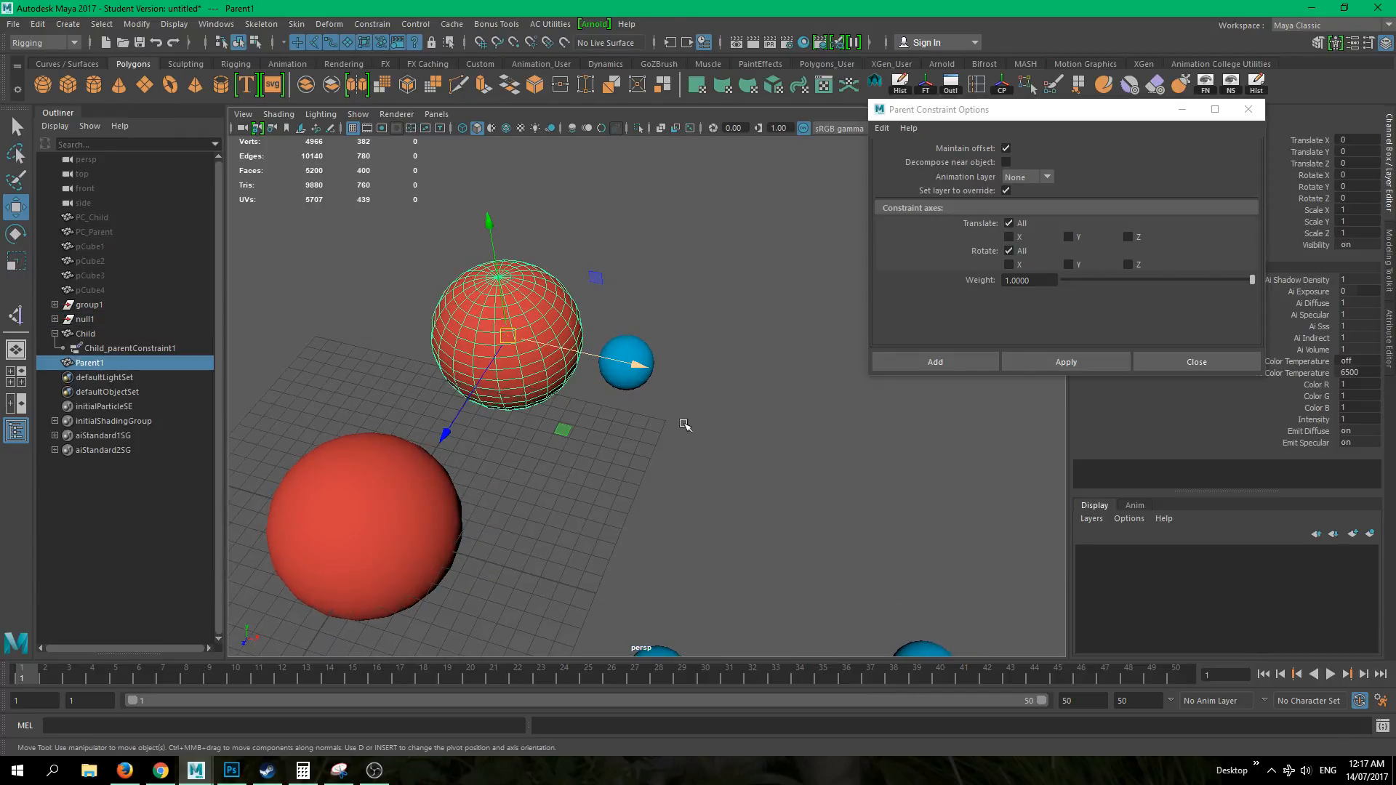
left_click_drag(734, 410, 721, 427, "alt")
left_click(647, 347)
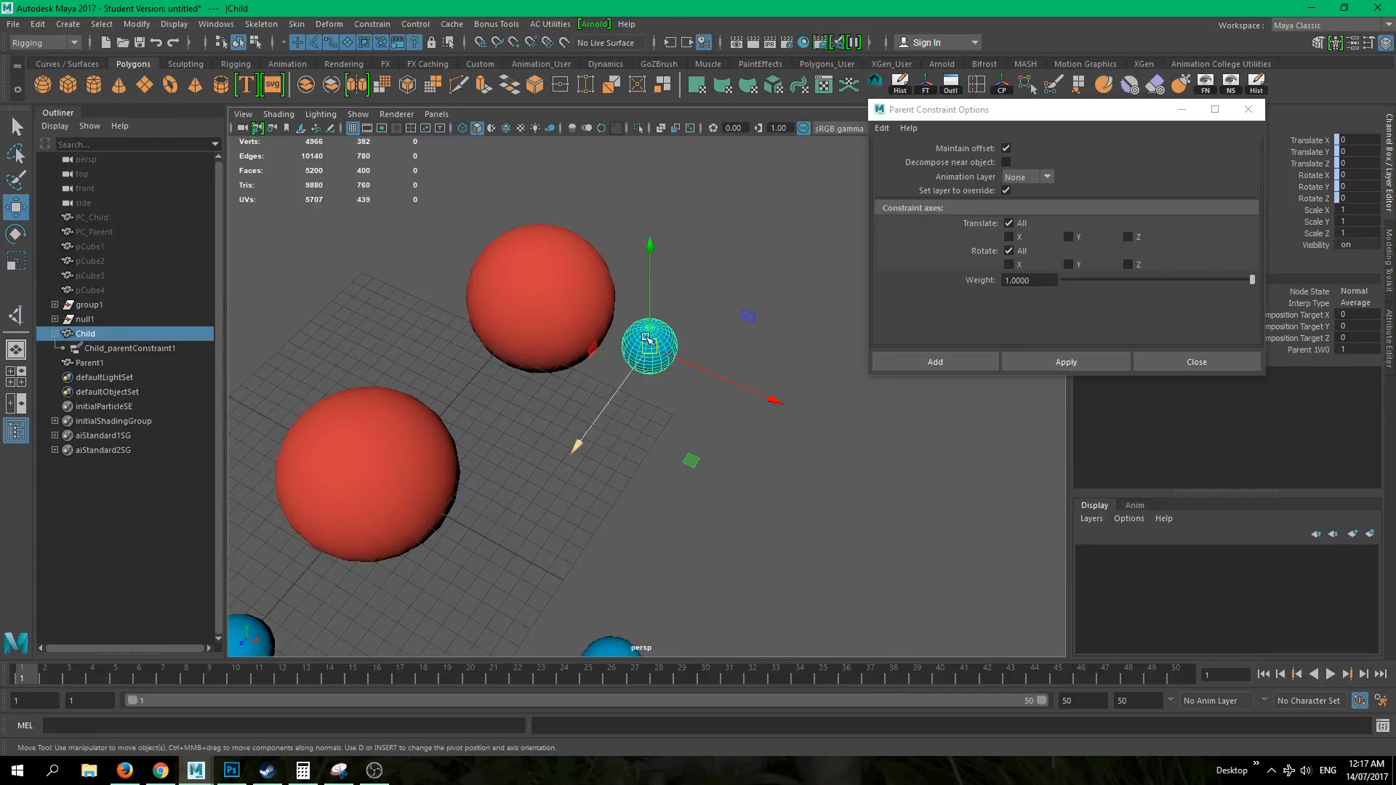
left_click_drag(648, 341, 909, 381)
left_click(521, 321)
mouse_move(542, 298)
left_mouse_down()
mouse_move(351, 248)
mouse_move(468, 315)
mouse_move(377, 302)
mouse_move(567, 295)
mouse_move(514, 299)
left_mouse_up()
key("ctrl+z")
- Test the constraint again by moving Parent1 with its constrained Child, with the Rotate tool made active and nothing selected
left_click(723, 433)
left_click(643, 355)
mouse_move(690, 457)
left_mouse_down("alt")
mouse_move(694, 482)
mouse_move(654, 378)
mouse_move(710, 461)
left_mouse_up("alt")
left_click(506, 298)
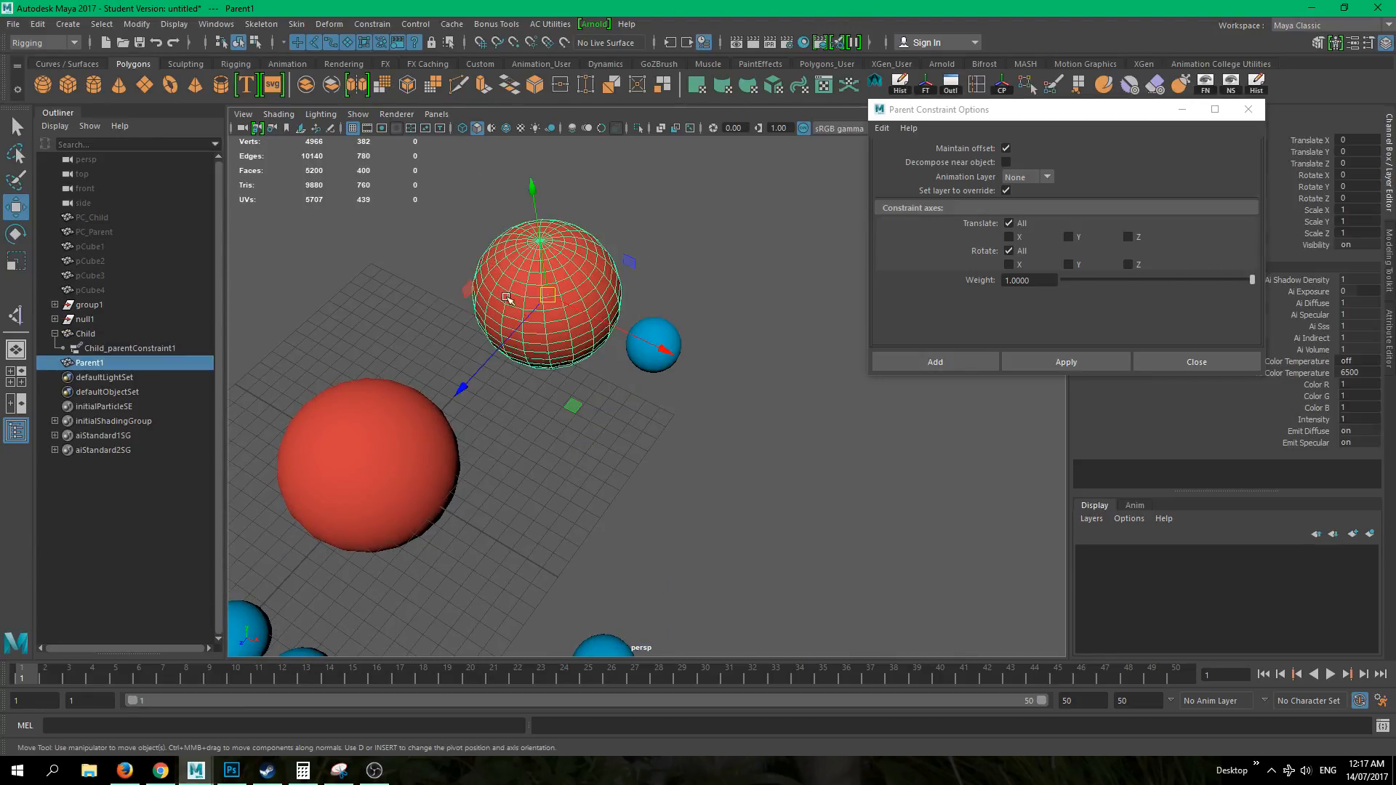
left_click_drag(558, 299, 491, 258)
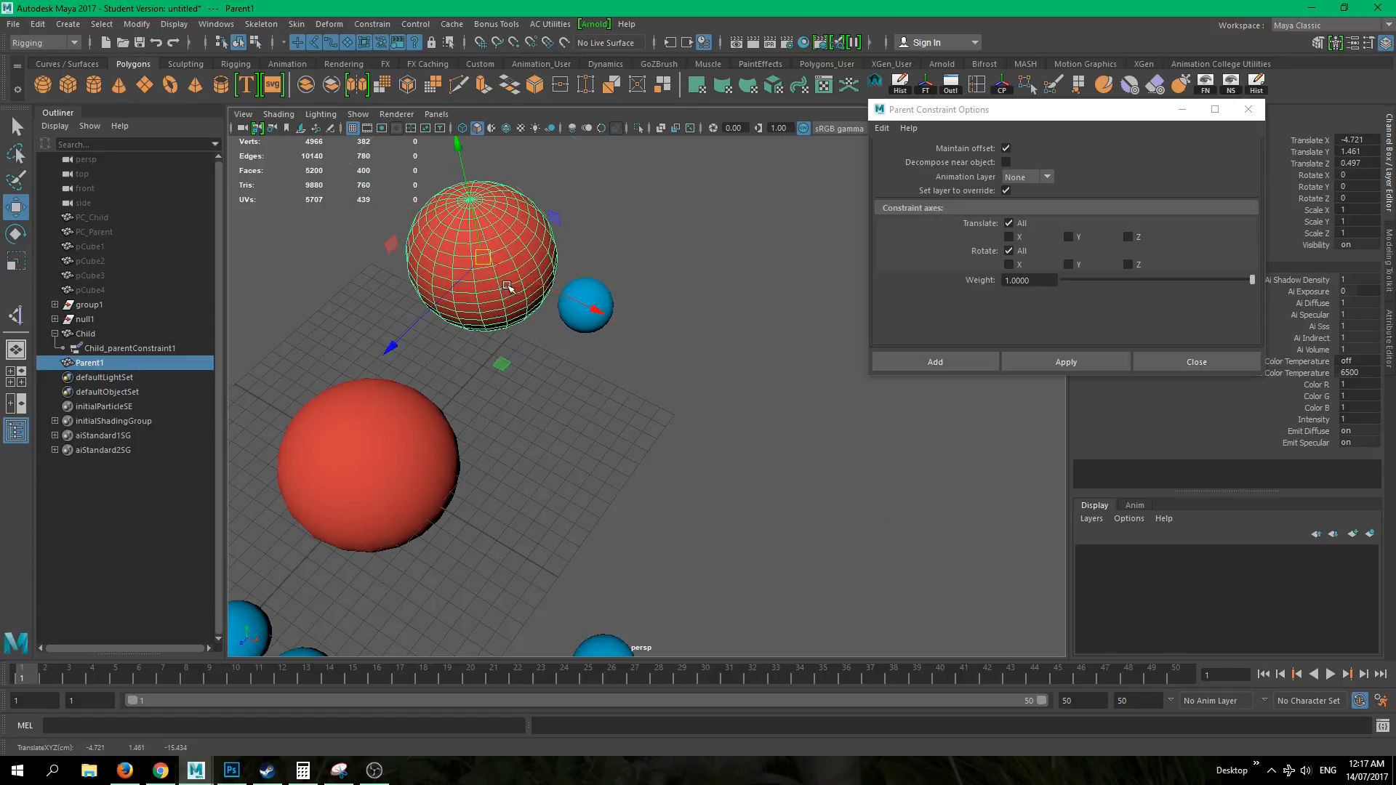
key("e")
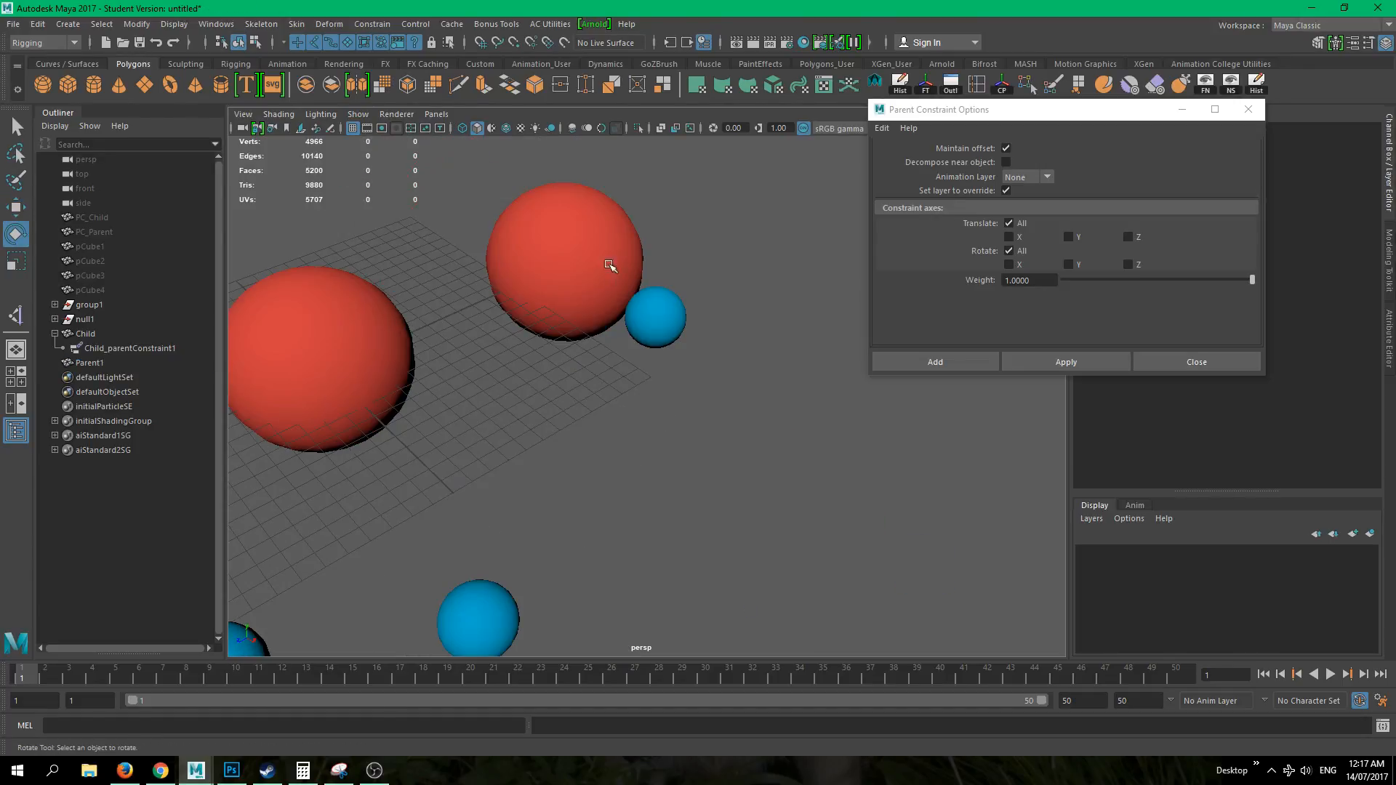
left_click(574, 282)
left_click(667, 481)
middle_click_drag(639, 458, 632, 535, "alt")
left_click_drag(564, 343, 502, 368, "alt")
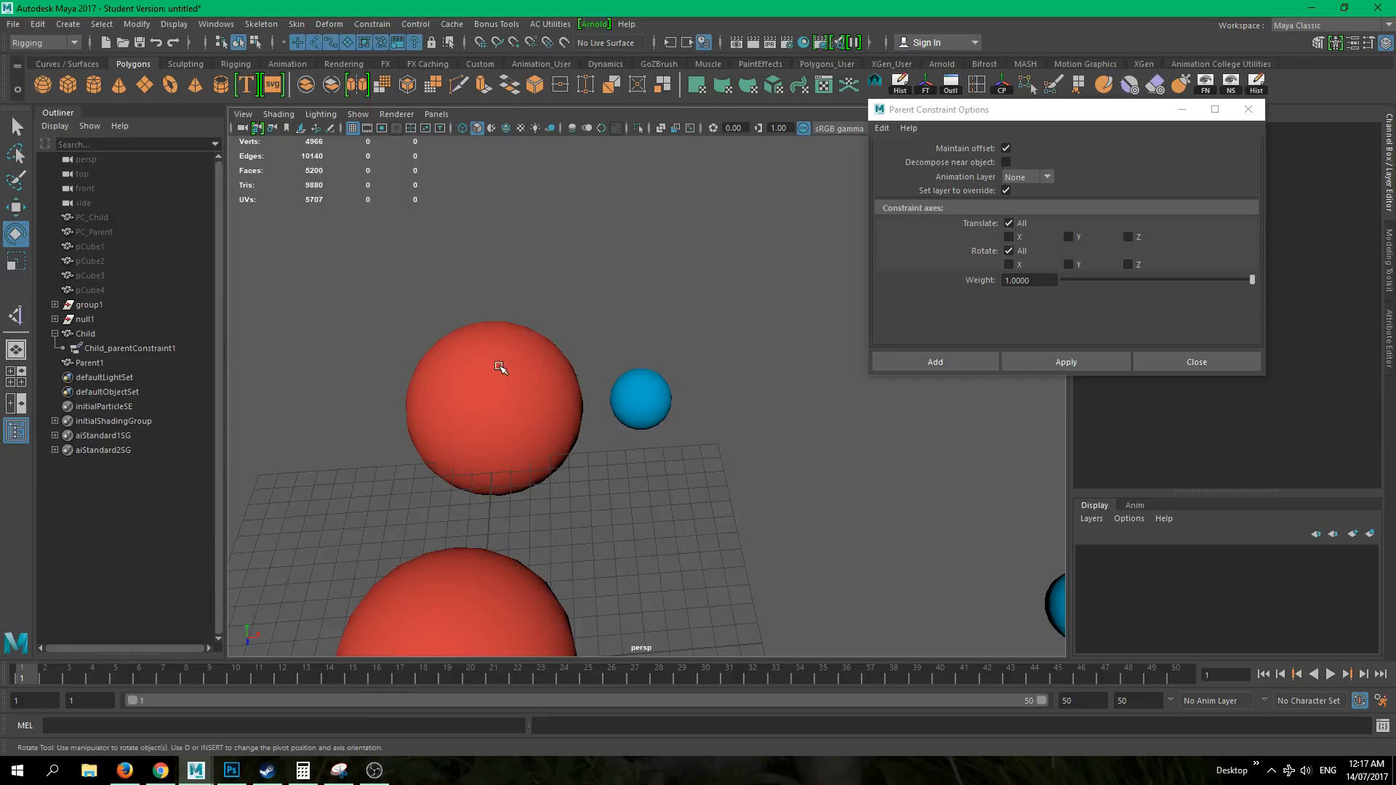
- Delete the Child_parentConstraint1 node under Child and check the Parent1 and Child spheres in turn, finishing with Child selected
left_click(502, 367)
left_click_drag(305, 506, 167, 487, "alt")
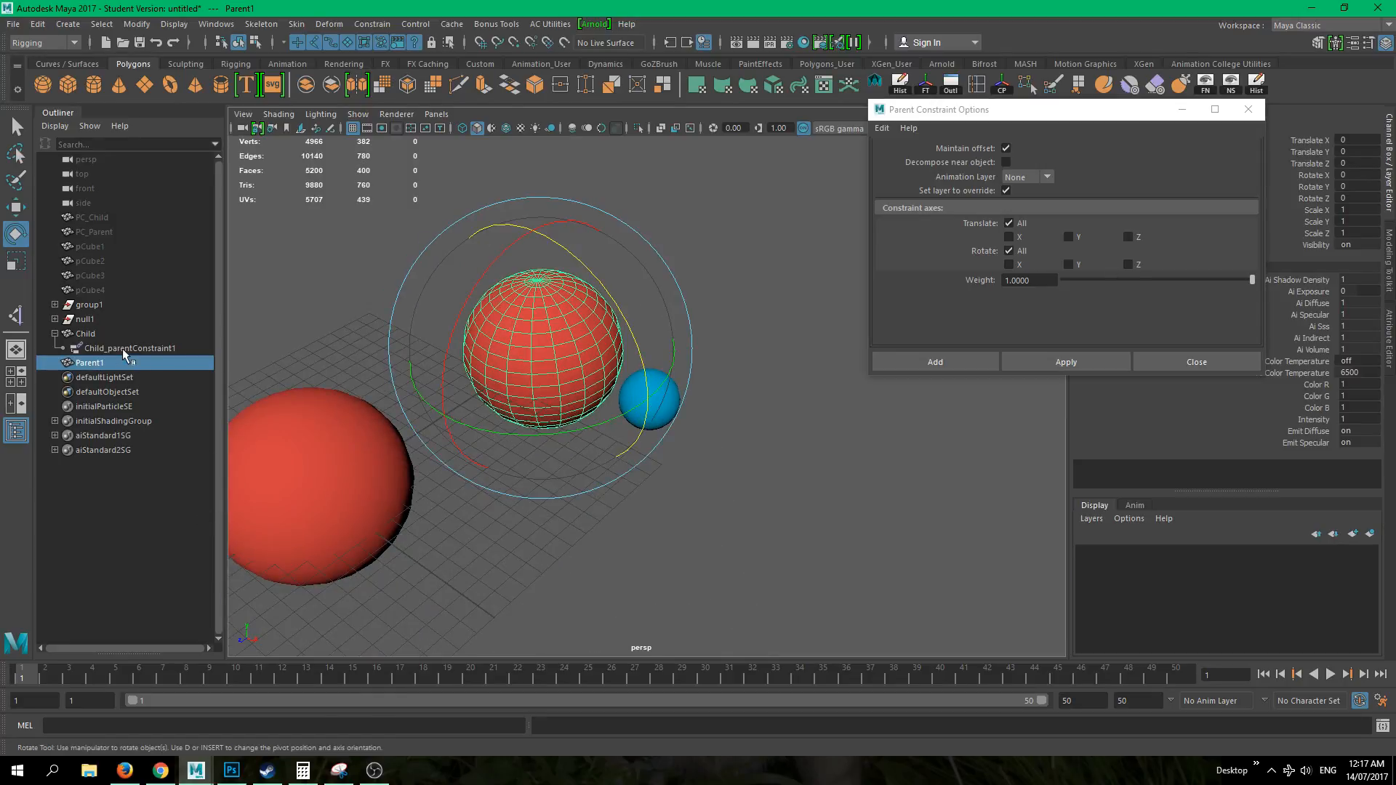
left_click(124, 348)
key("Delete")
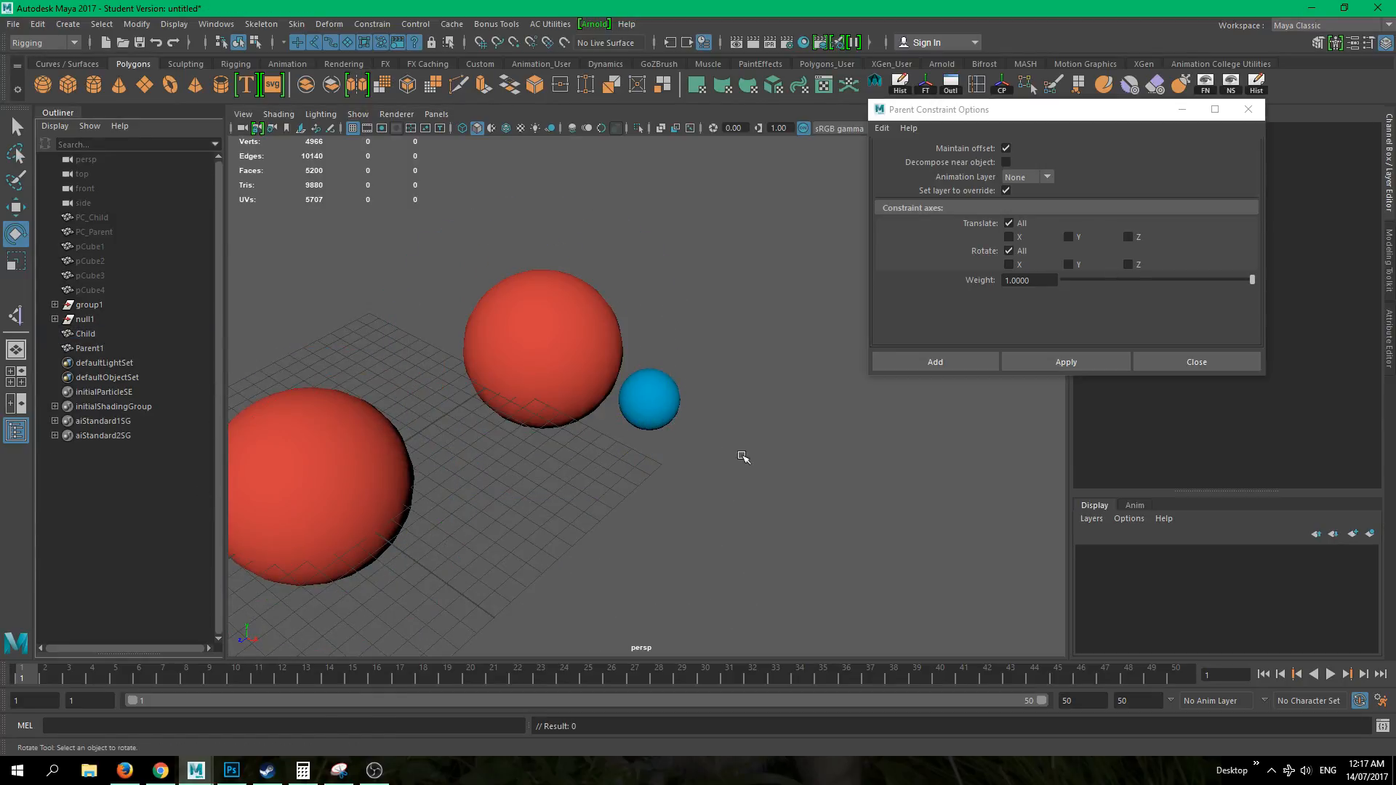
left_click(551, 314)
left_click(692, 443)
left_click(649, 399)
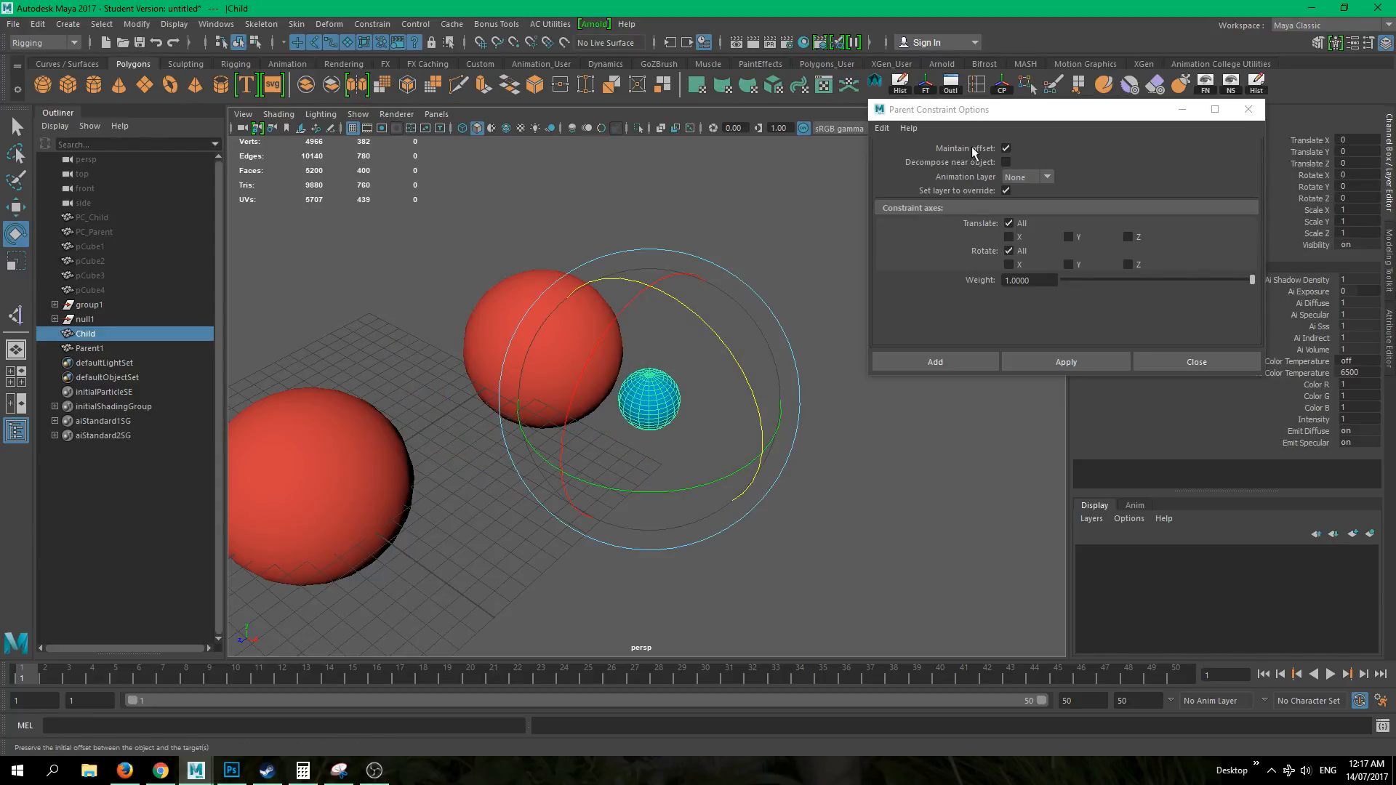
- Turn off Maintain offset and apply a Parent constraint from Parent1 to the Child sphere
left_click(1006, 148)
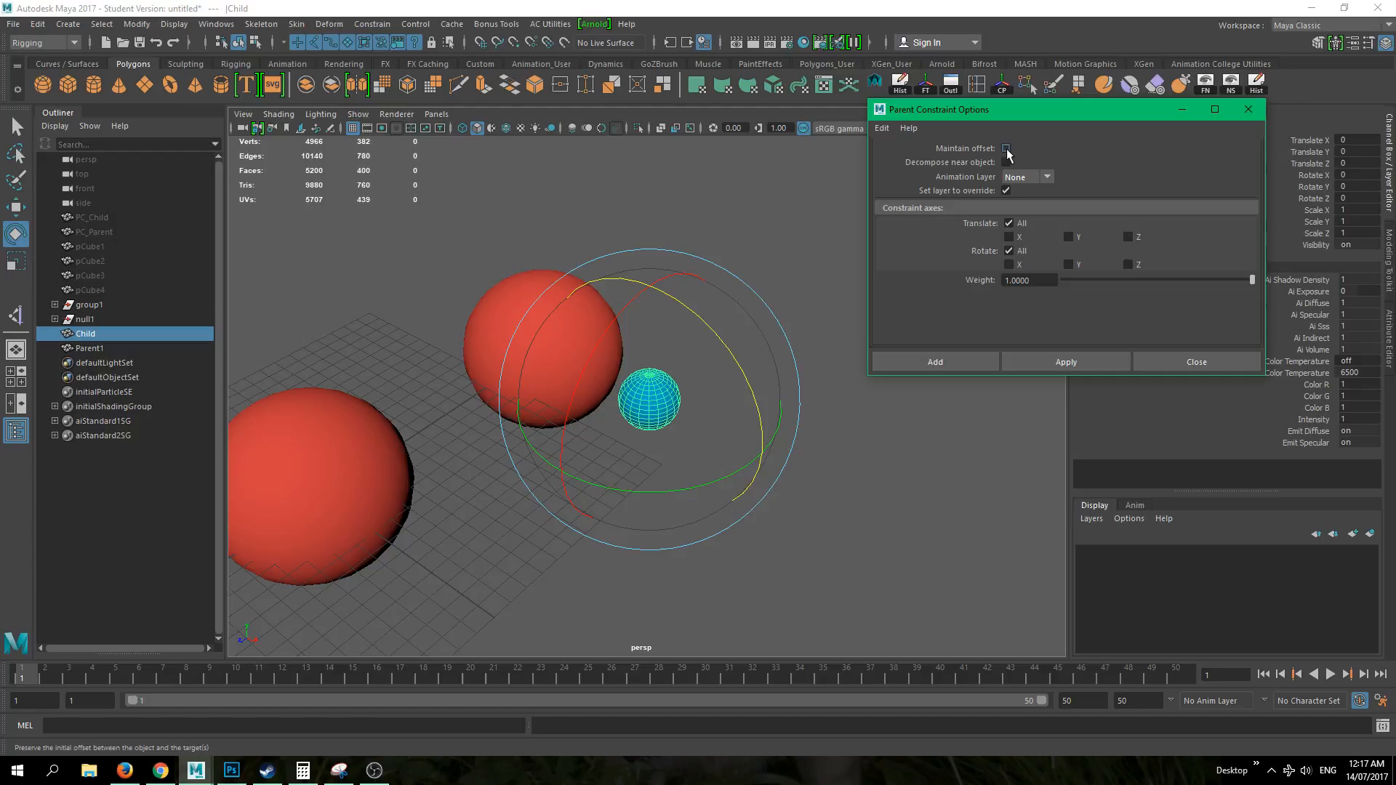
left_click(954, 578)
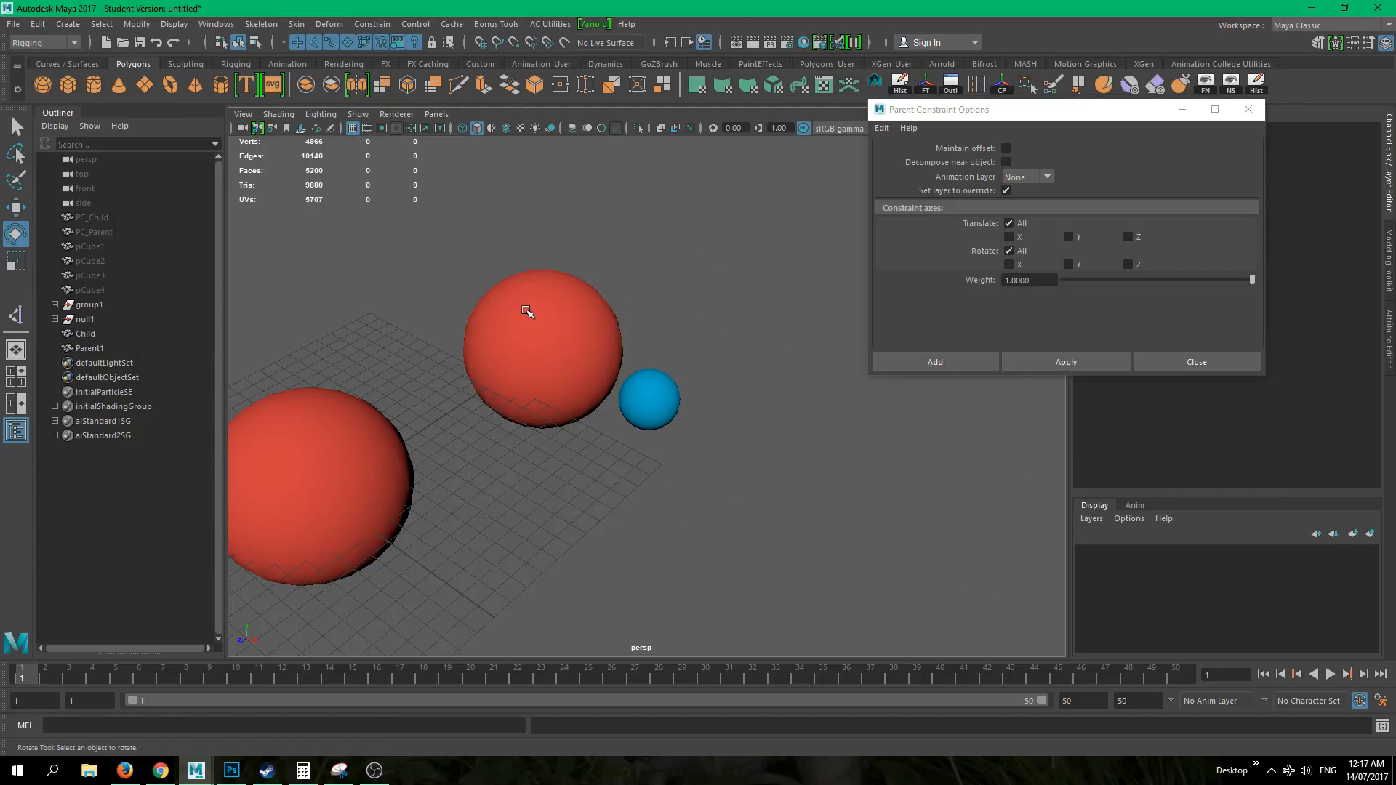
left_click(527, 312)
key("q")
left_click(674, 407, "shift")
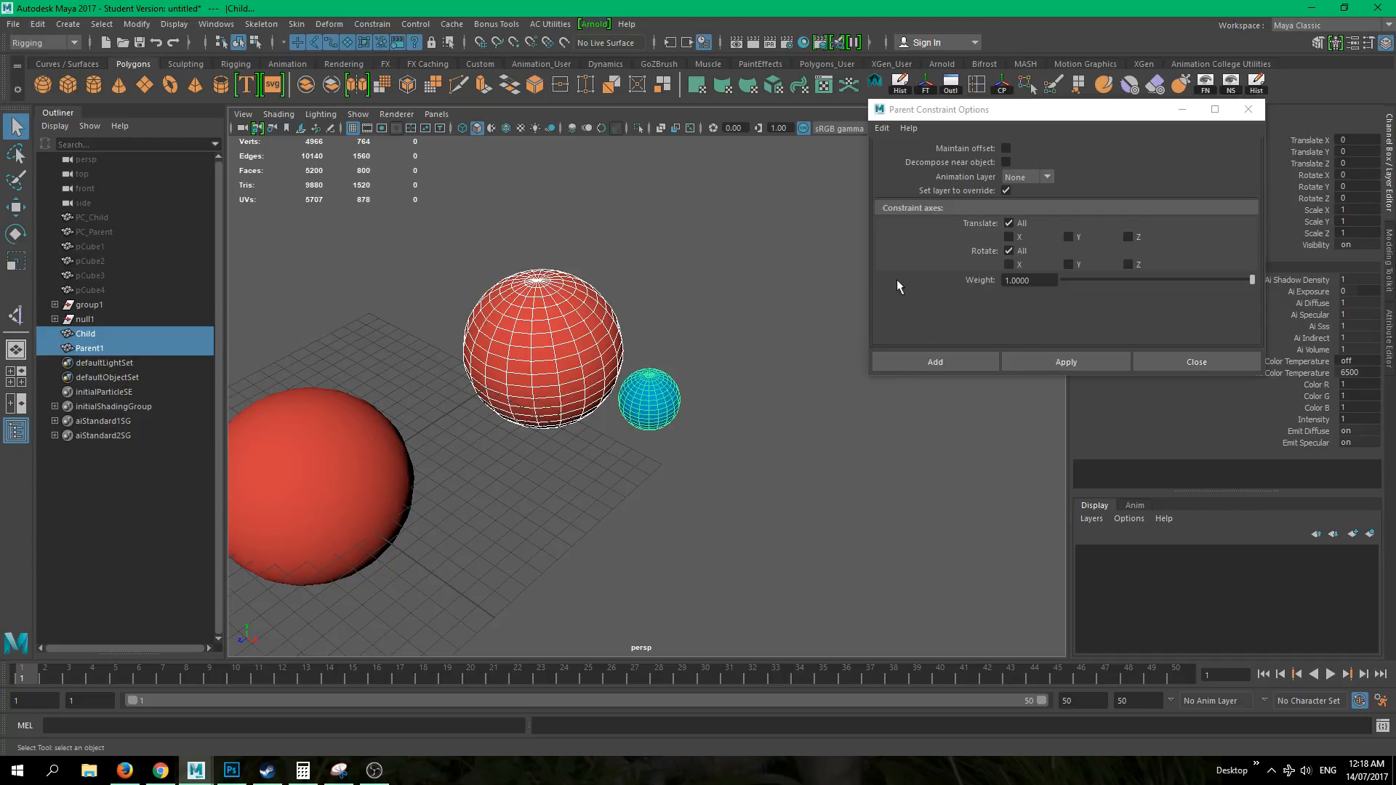
left_click(1065, 361)
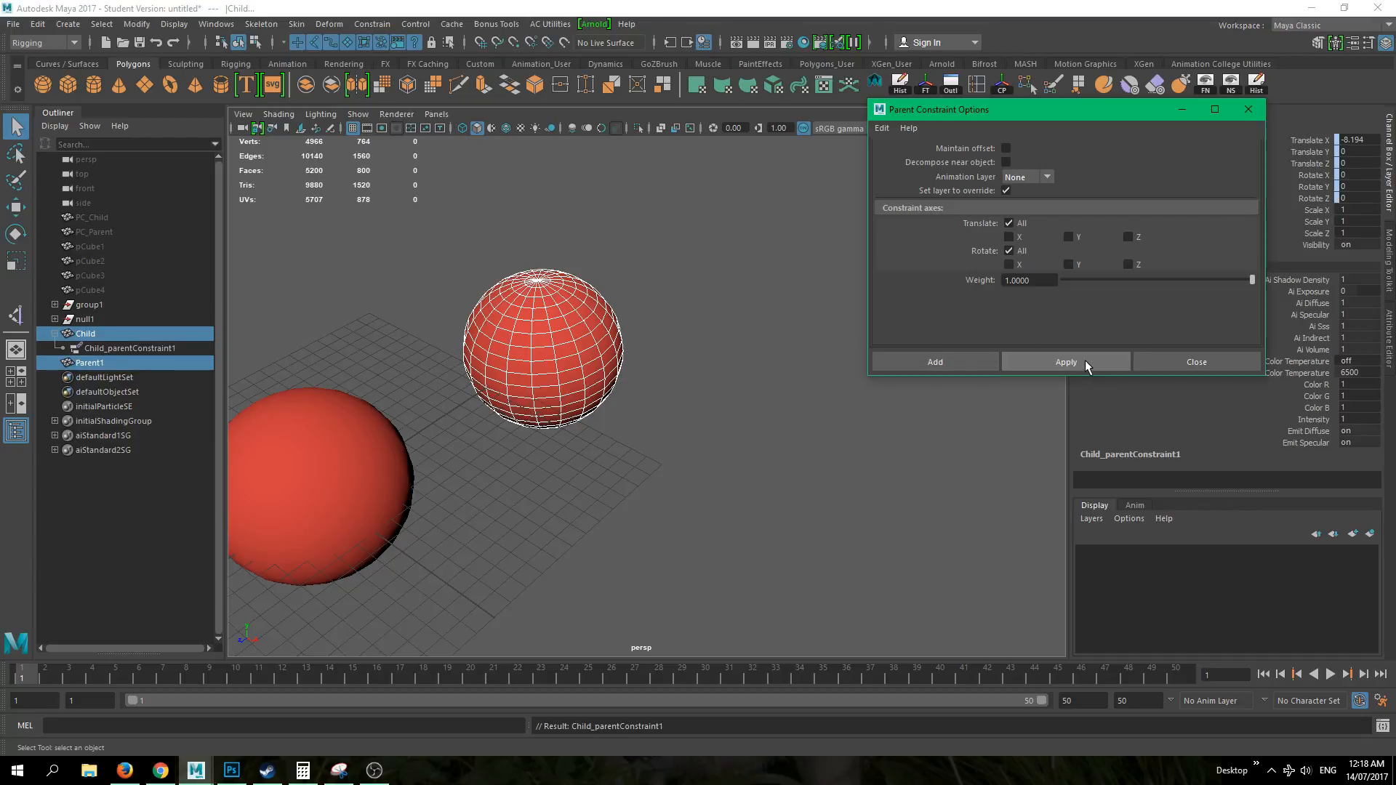
- Examine where Child sits relative to Parent1 by selecting each sphere and viewing the scene in wireframe
left_click(746, 498)
left_click(87, 335)
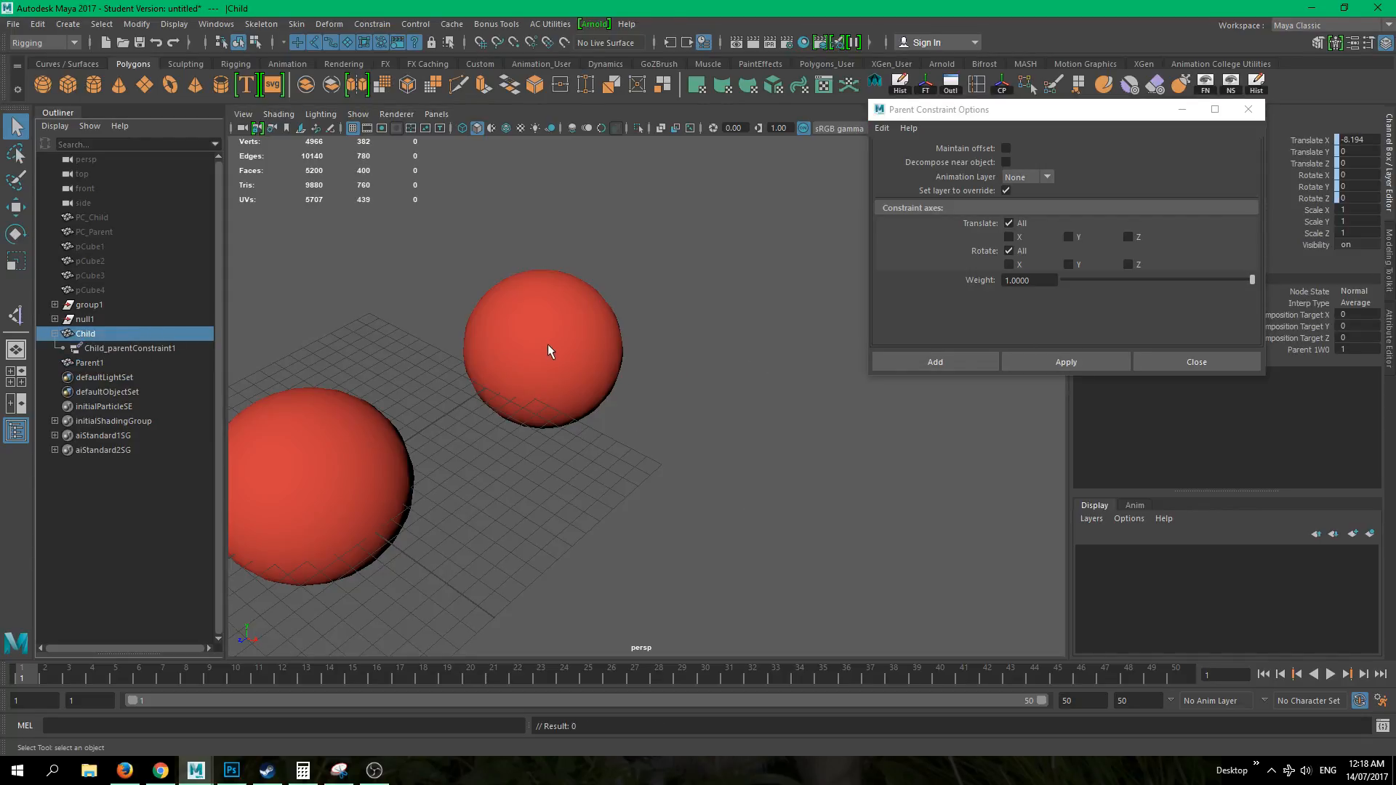
left_click(590, 352)
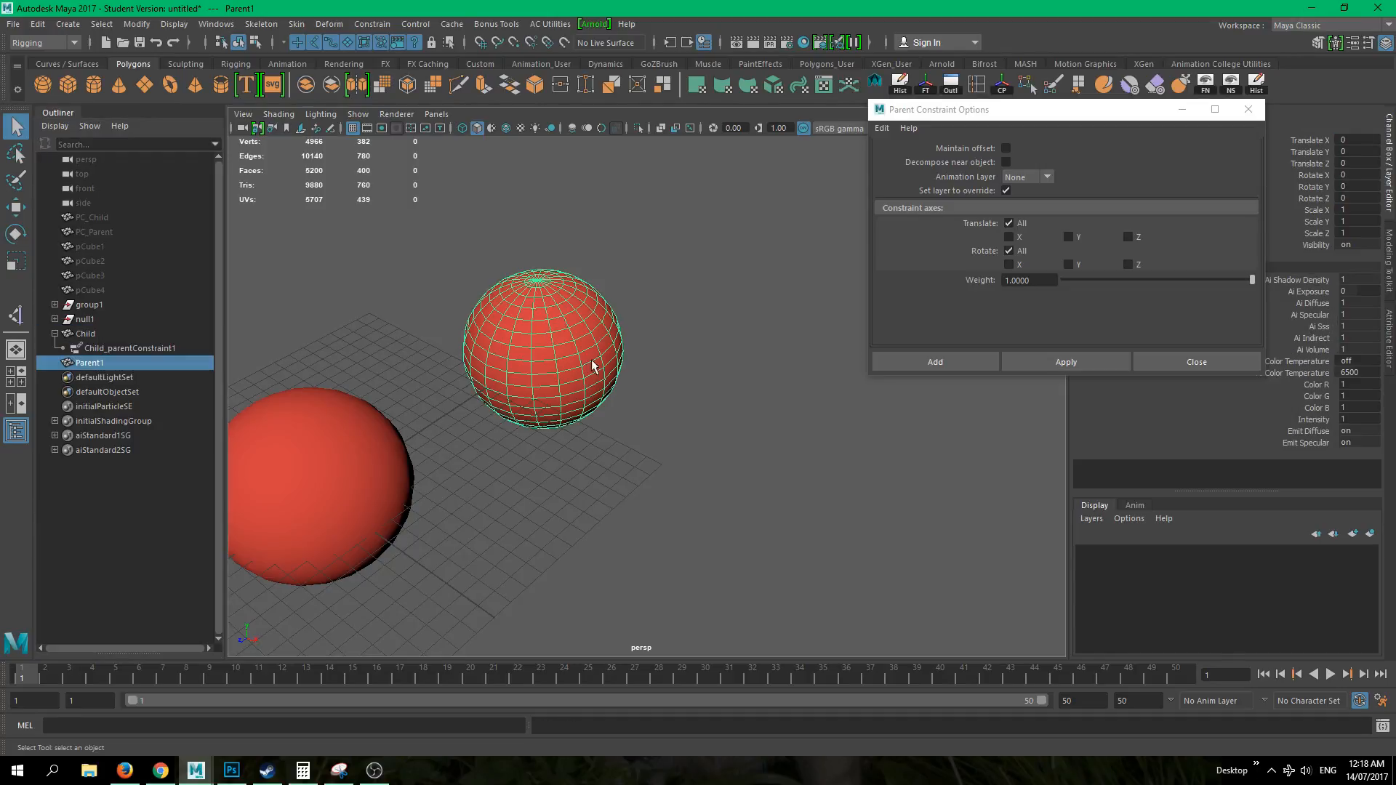
key("4")
left_click(556, 366)
left_click(568, 372)
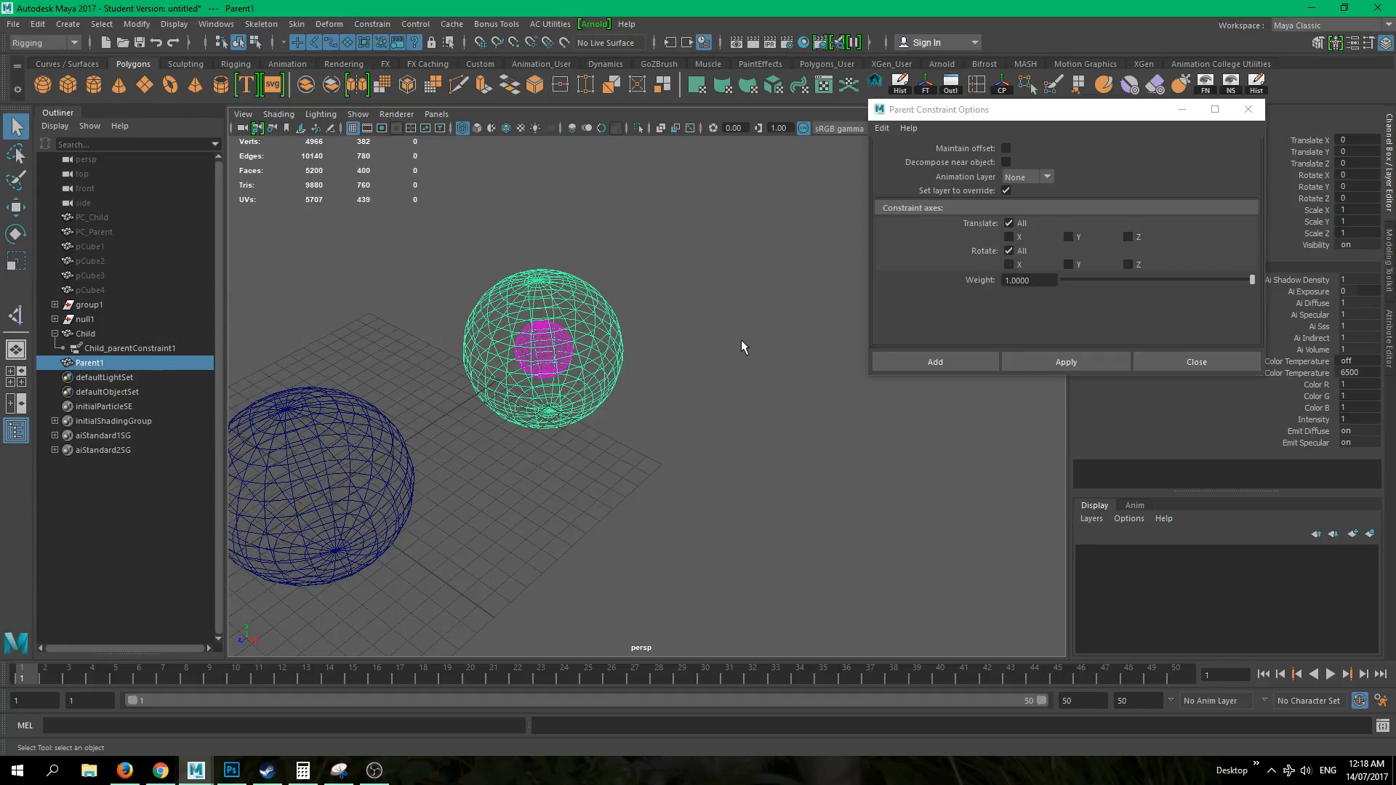
- Undo the Parent constraint made without offset and select Parent1
key("ctrl+z")
key("ctrl+z")
key("ctrl+z")
key("ctrl+z")
key("ctrl+z")
key("ctrl+z")
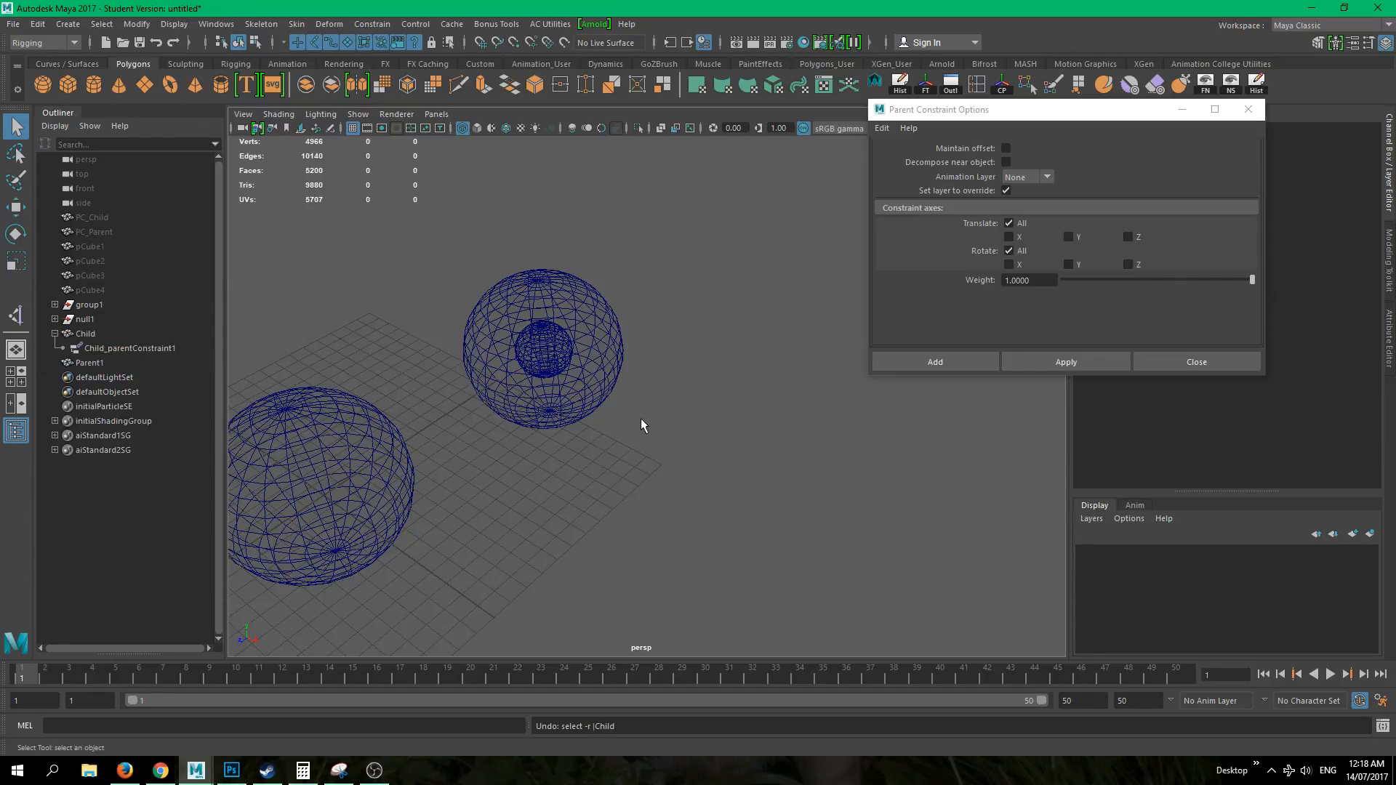
left_click(796, 509)
left_click(545, 336)
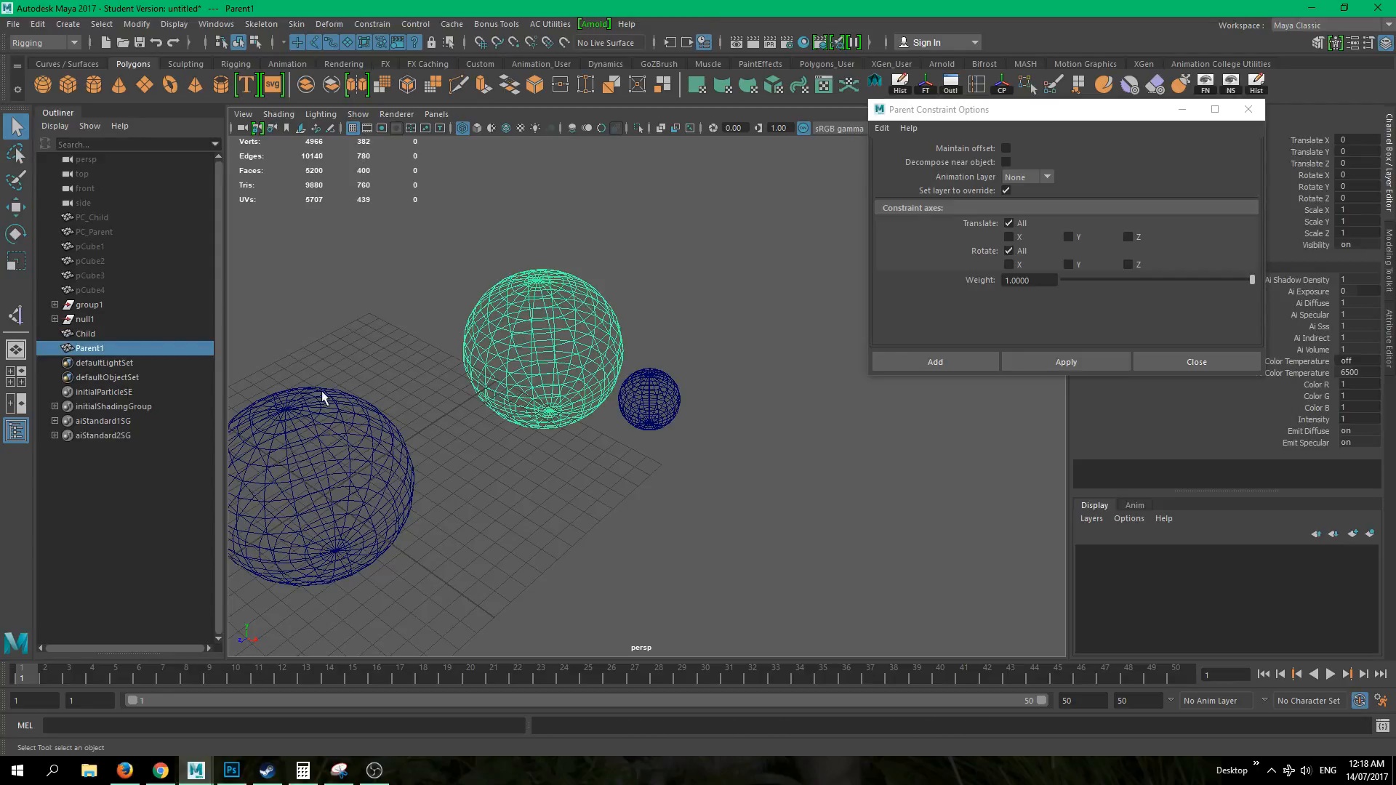
- Turn Maintain offset back on and limit the constraint's translate axes to Y, with the viewport shaded again
left_click(1005, 147)
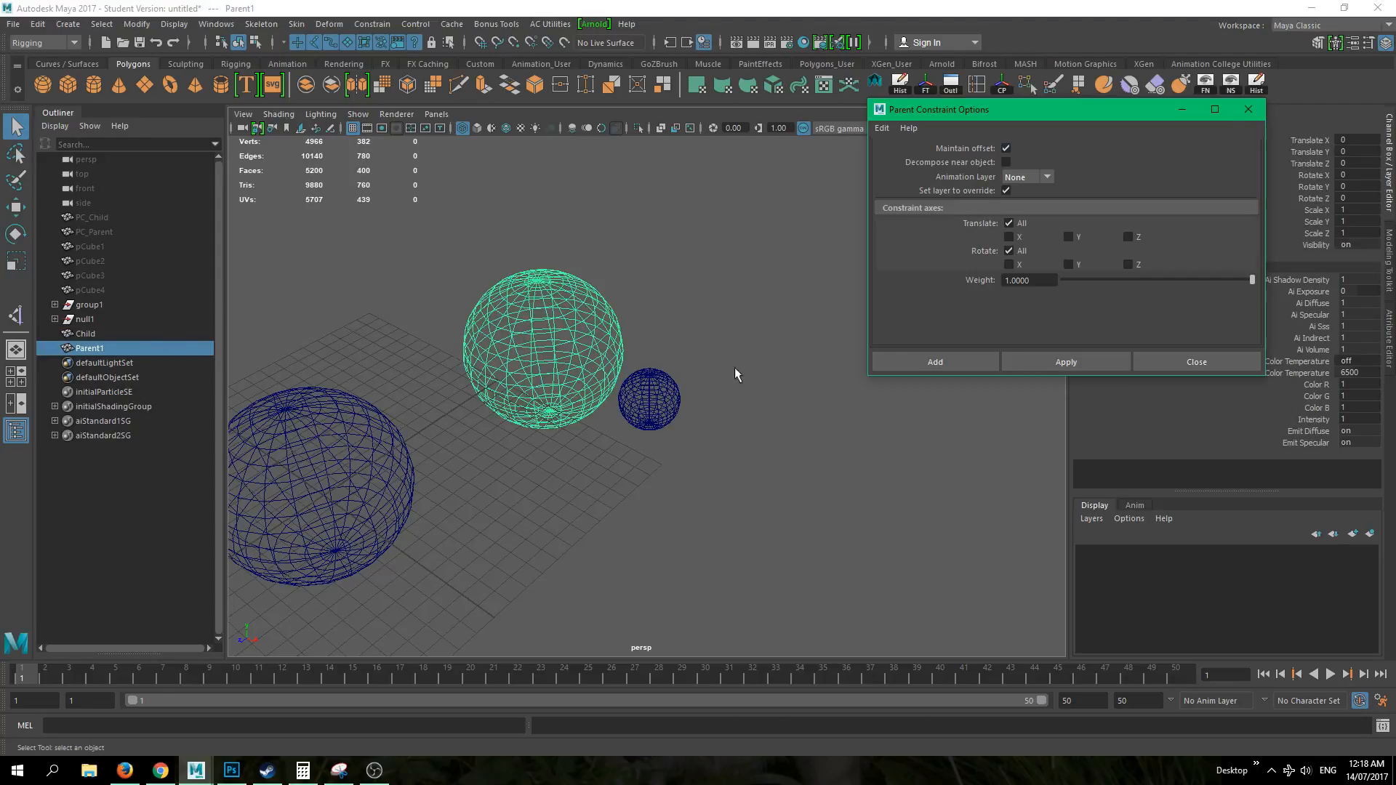
left_click(713, 435)
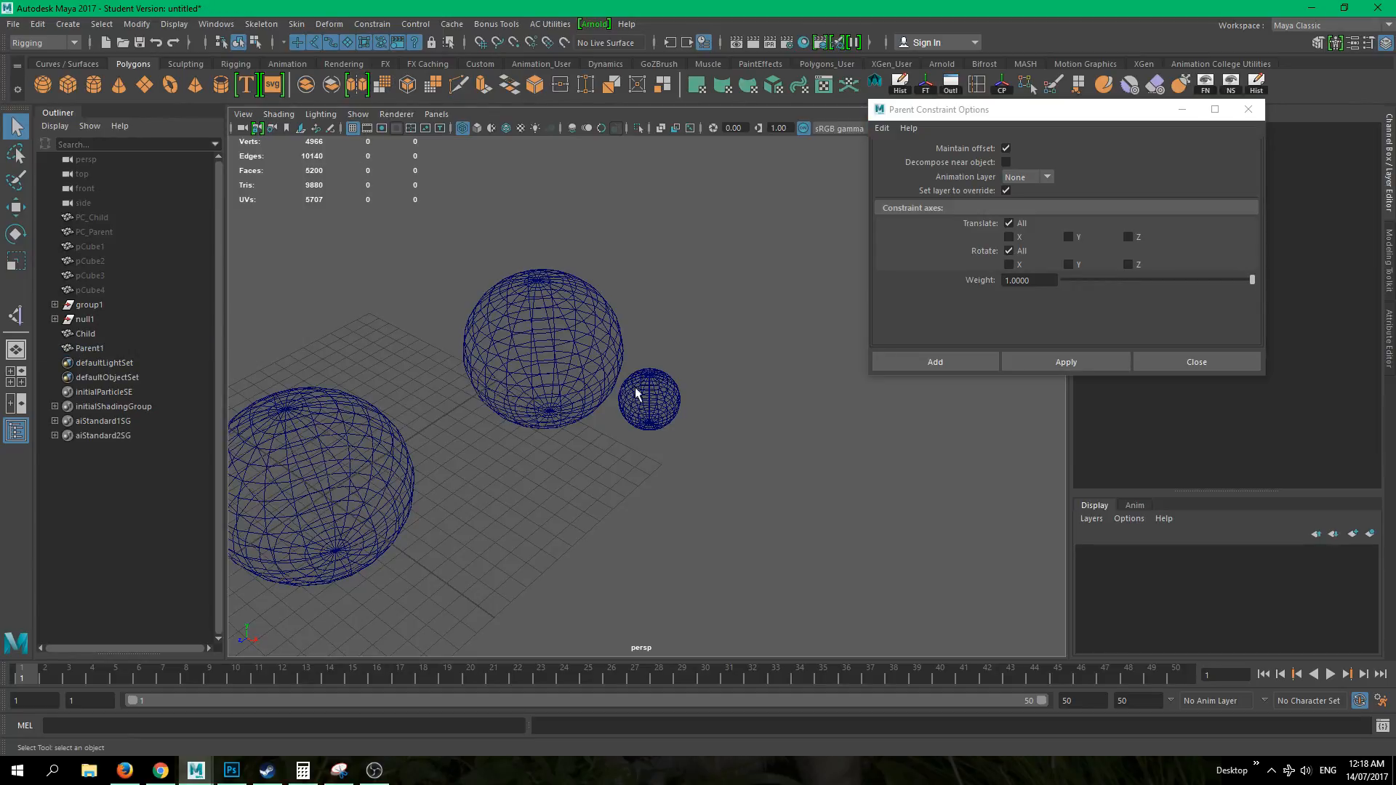
key("5")
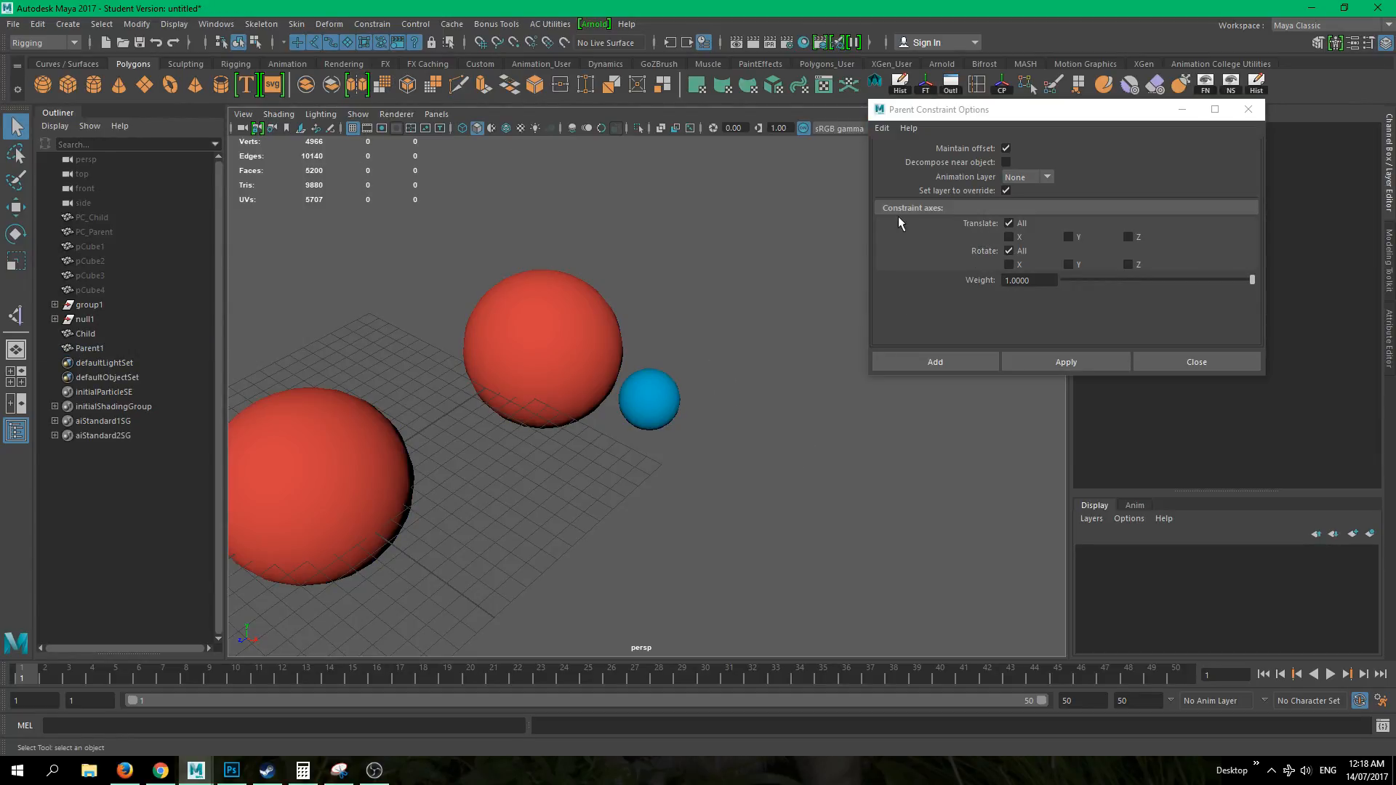
left_click(527, 339)
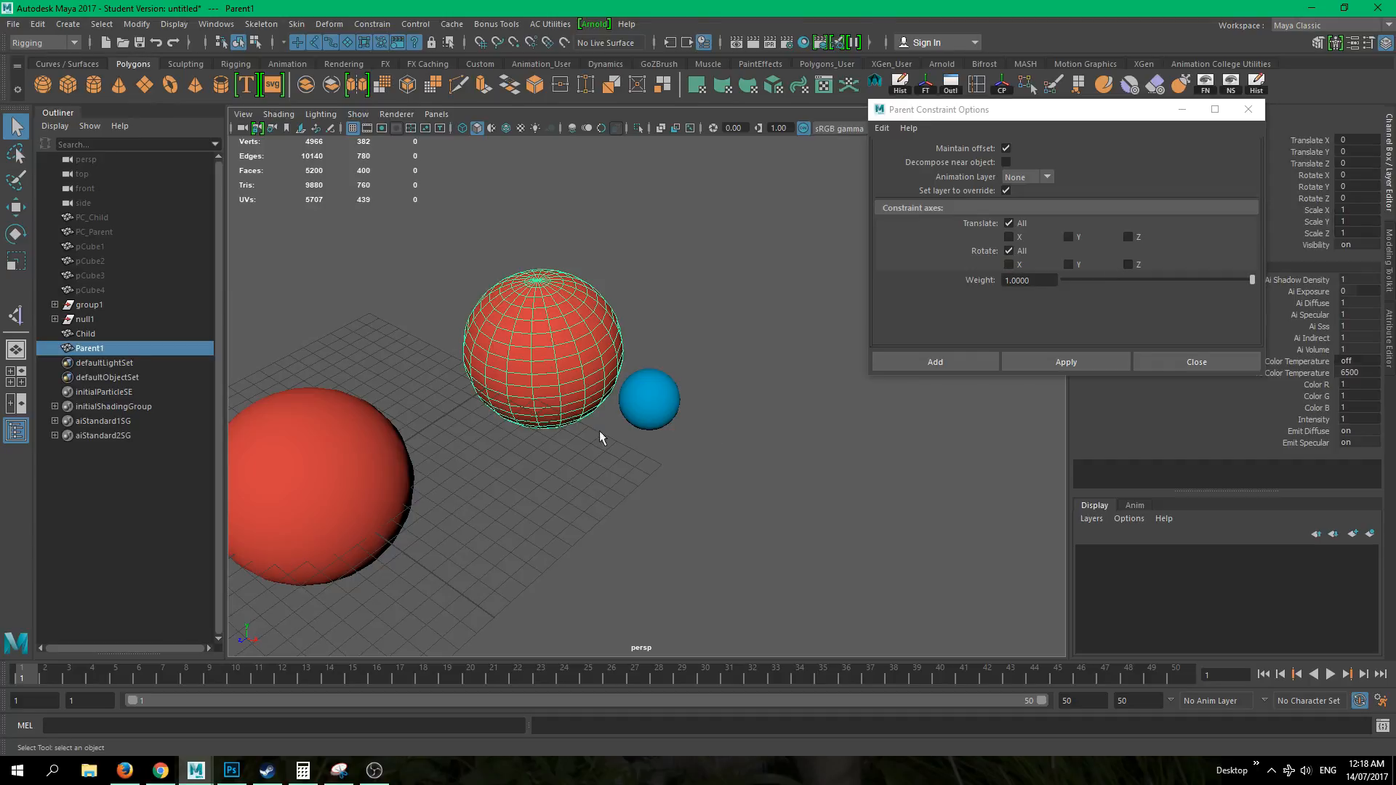
left_click(1008, 224)
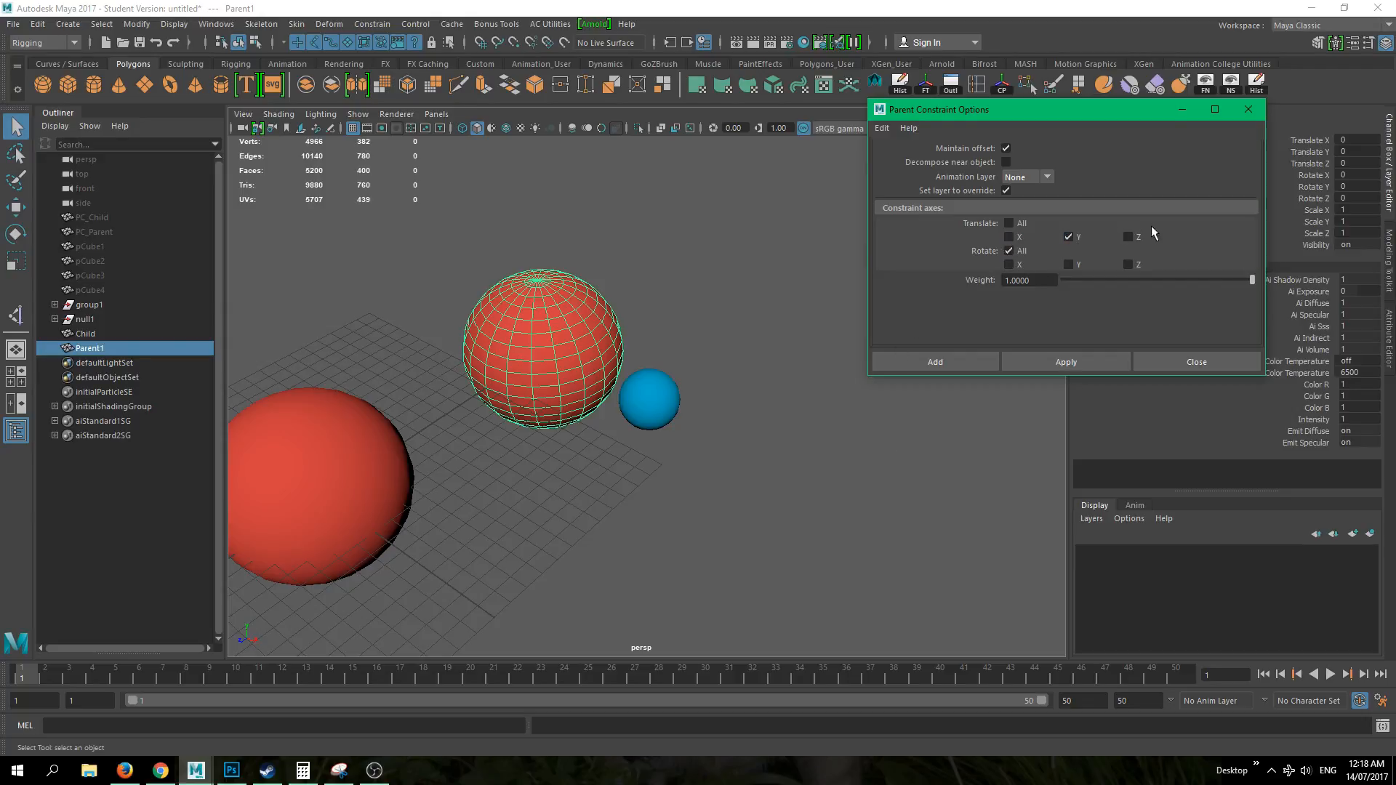
- Apply the Y-limited Parent constraint with Parent1 as the driver and Child as the constrained sphere
left_click(804, 478)
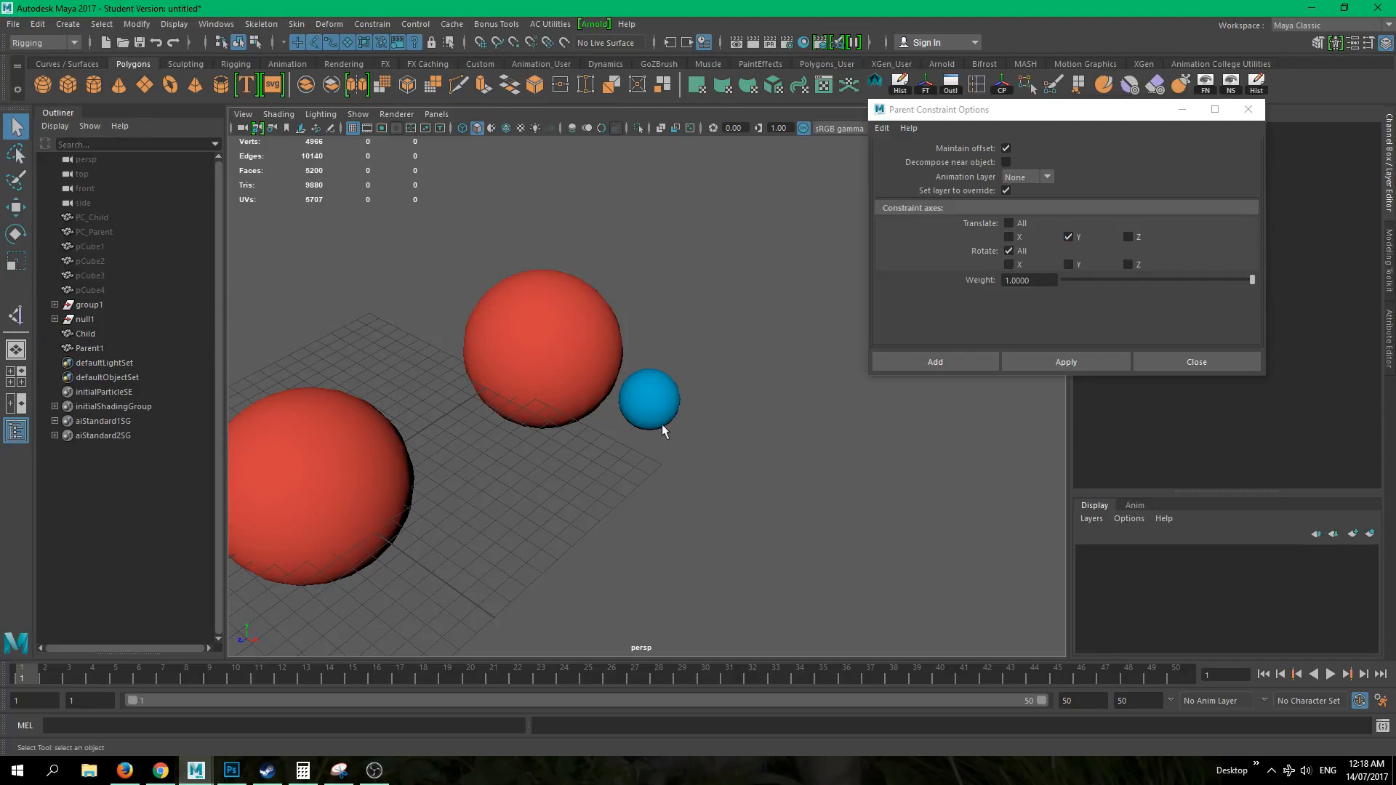
left_click(661, 424)
left_click(569, 344)
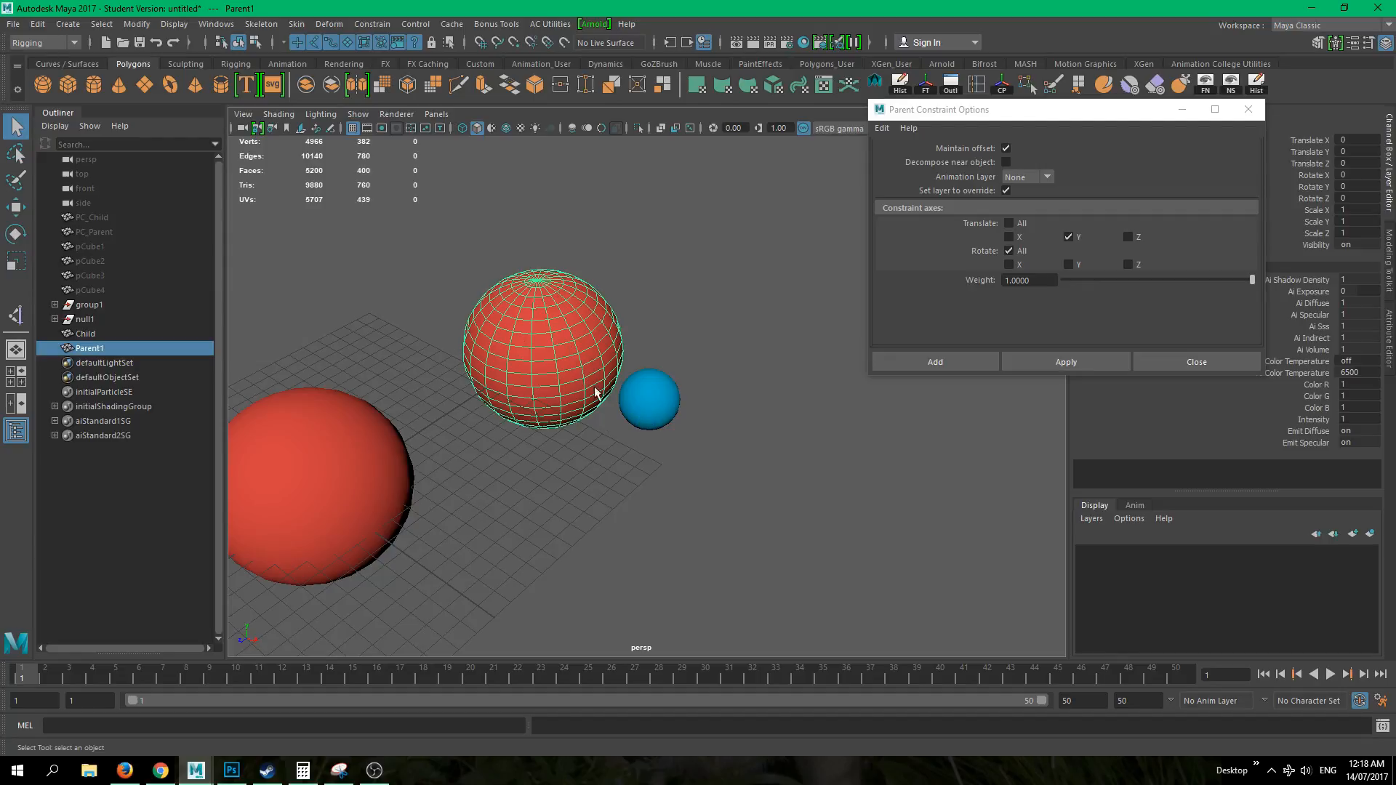
left_click(660, 395, "shift")
left_click(1051, 362)
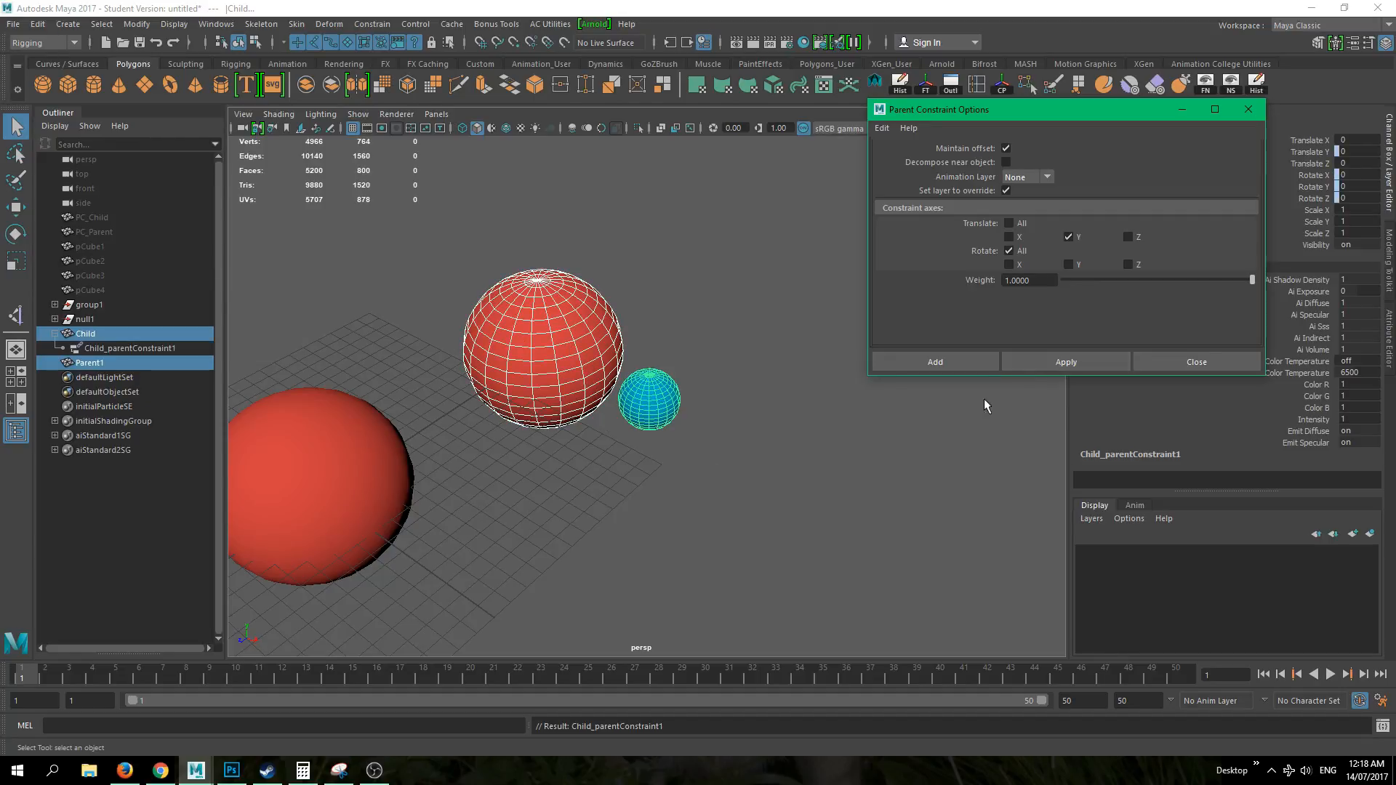
- Test the constraint by moving Parent1 up and sideways and rotating it, and inspect Child's driven channels
left_click(564, 329)
key("w")
left_click_drag(538, 244, 498, 169)
left_click_drag(493, 309, 403, 399)
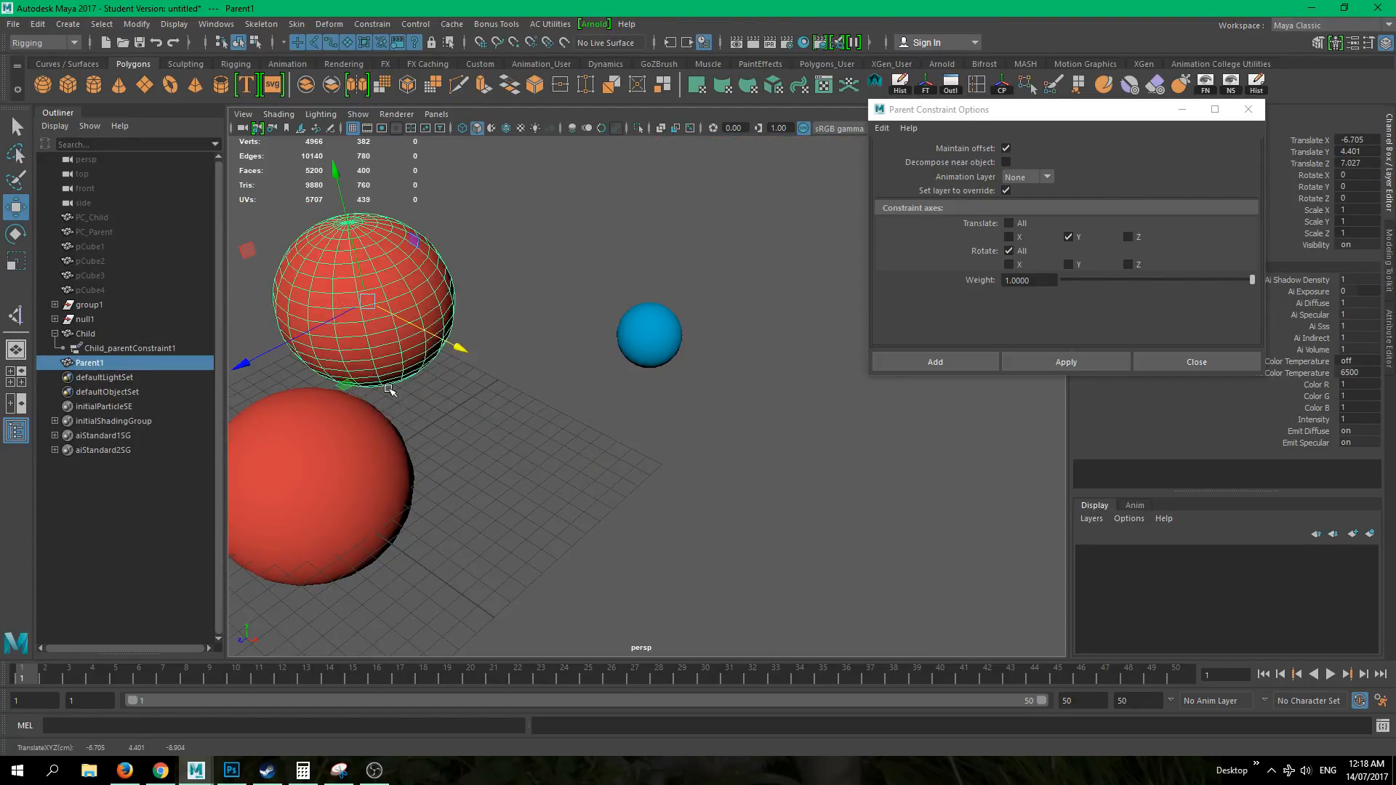
key("e")
left_click_drag(350, 314, 472, 360)
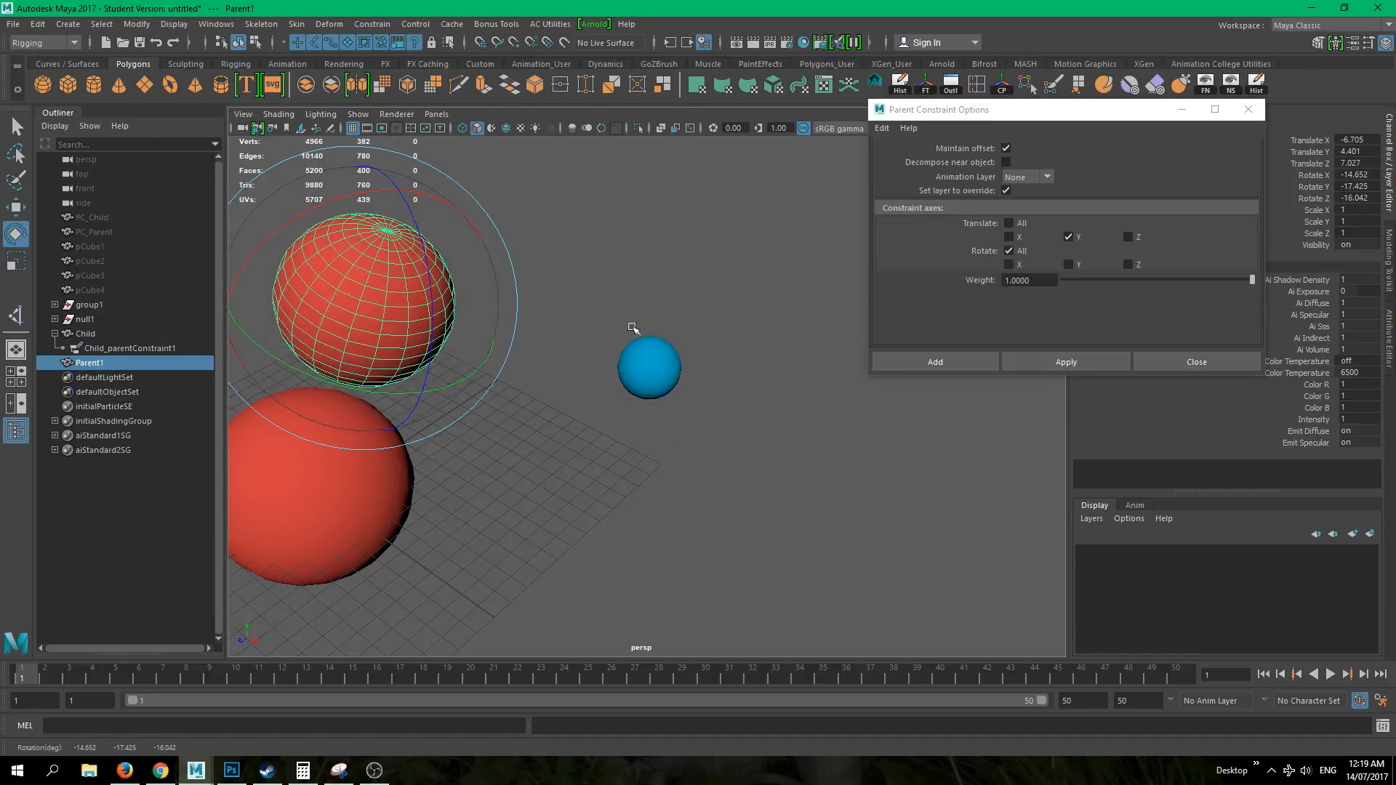
left_click(639, 357)
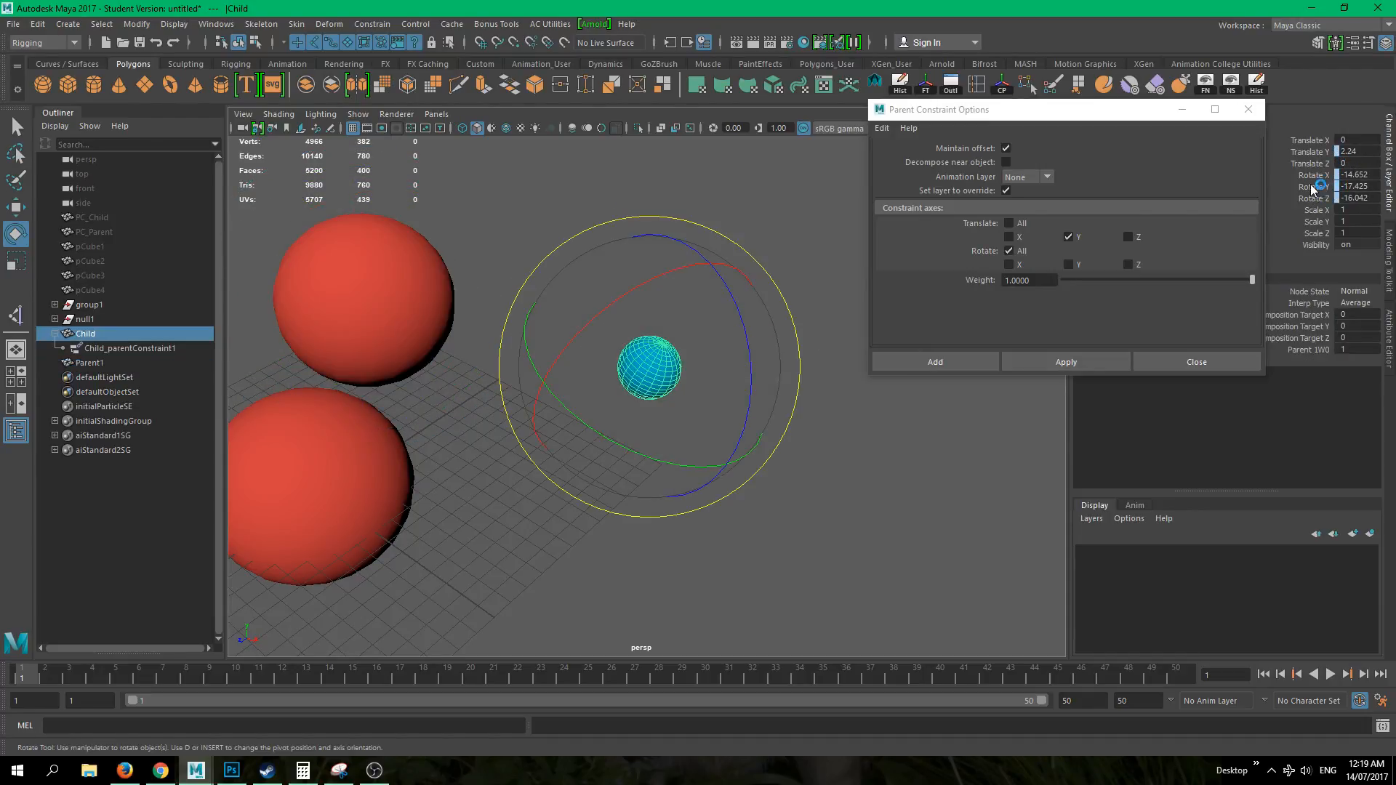
left_click(568, 601)
- Reset Parent1's translate and rotate values to 0 and clear the selection
left_click(363, 306)
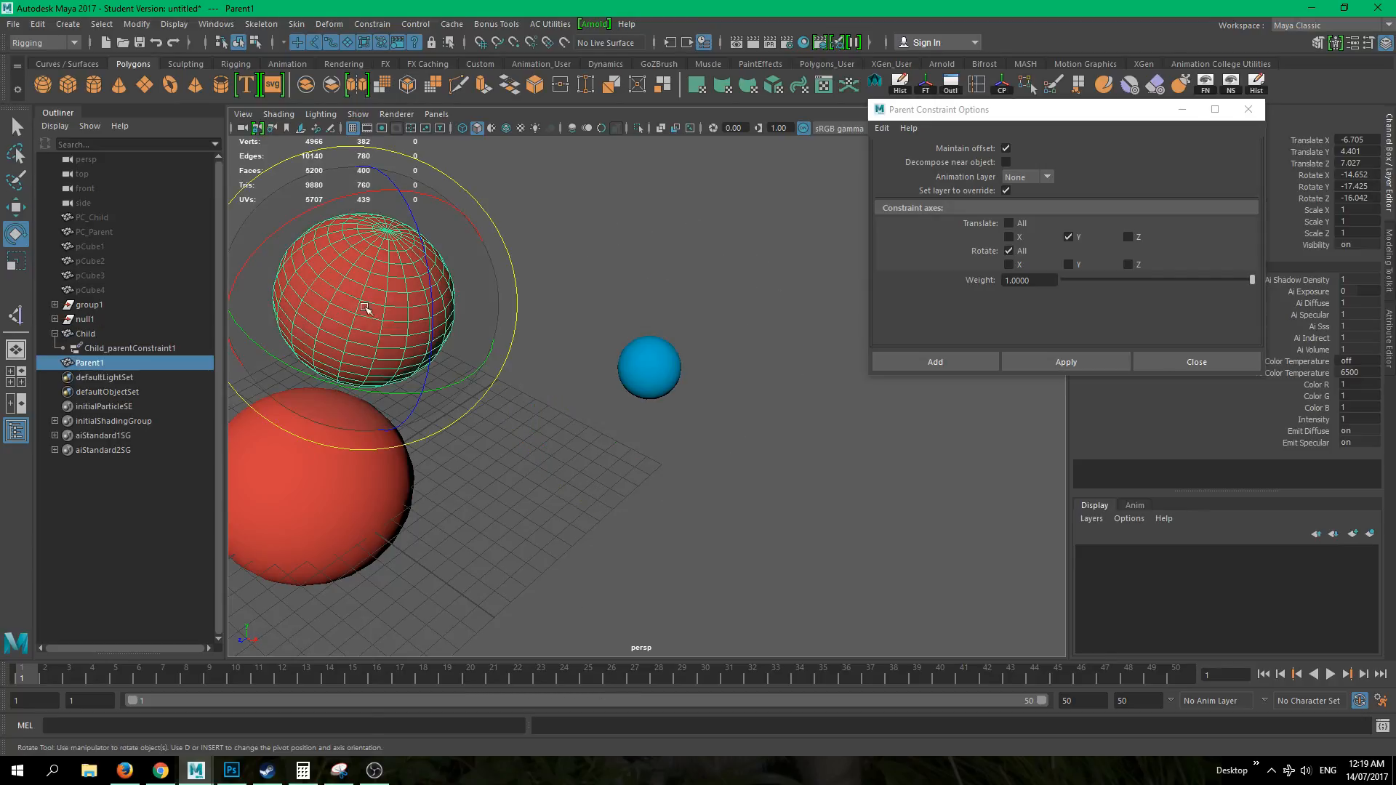
left_click_drag(1350, 140, 1353, 198)
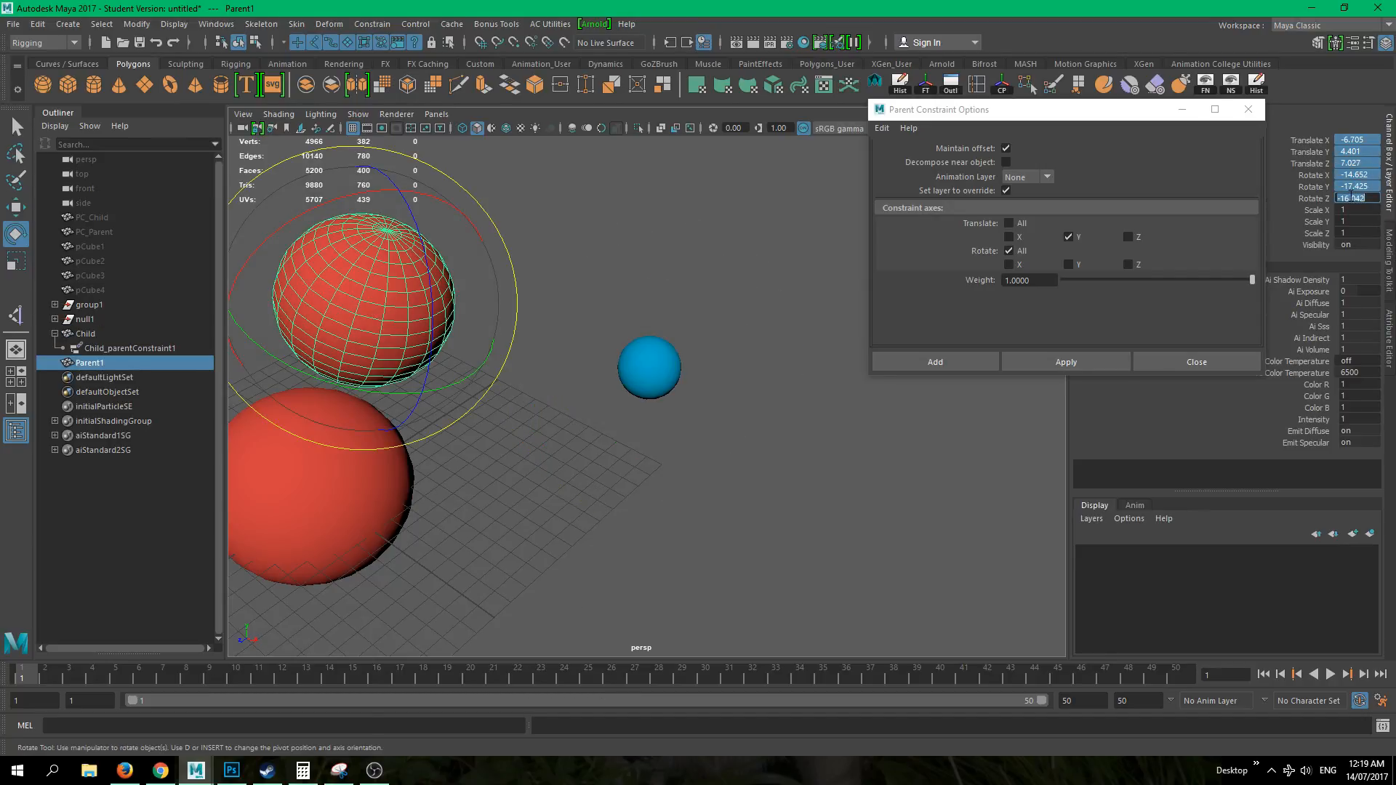
type("0")
key("Return")
left_click(866, 486)
left_click_drag(866, 486, 784, 495, "alt")
left_click(663, 389)
left_click(748, 505)
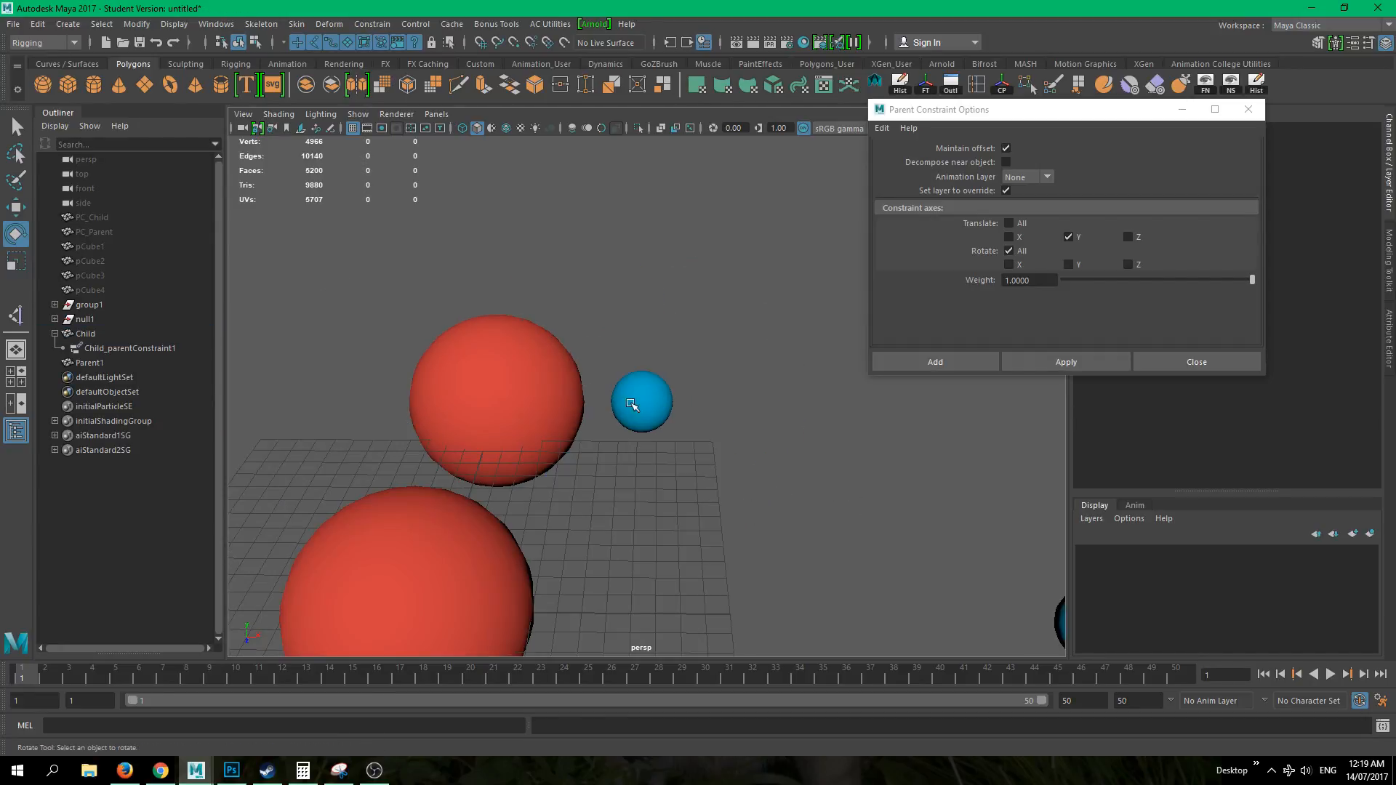
- Break the connections on Child's constrained translate and rotate channels and clear the selection
left_click(638, 400)
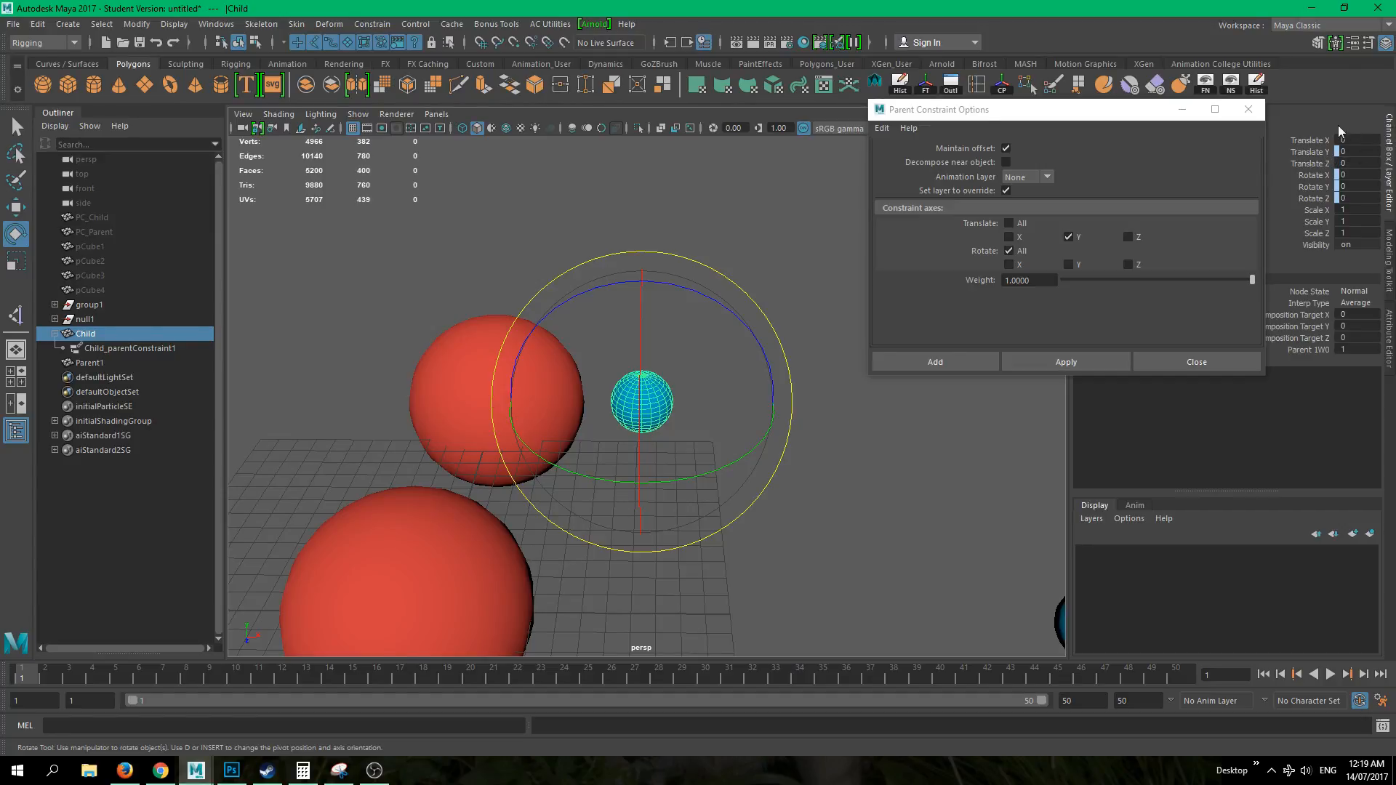
left_click_drag(1316, 152, 1313, 187)
right_click(1315, 200)
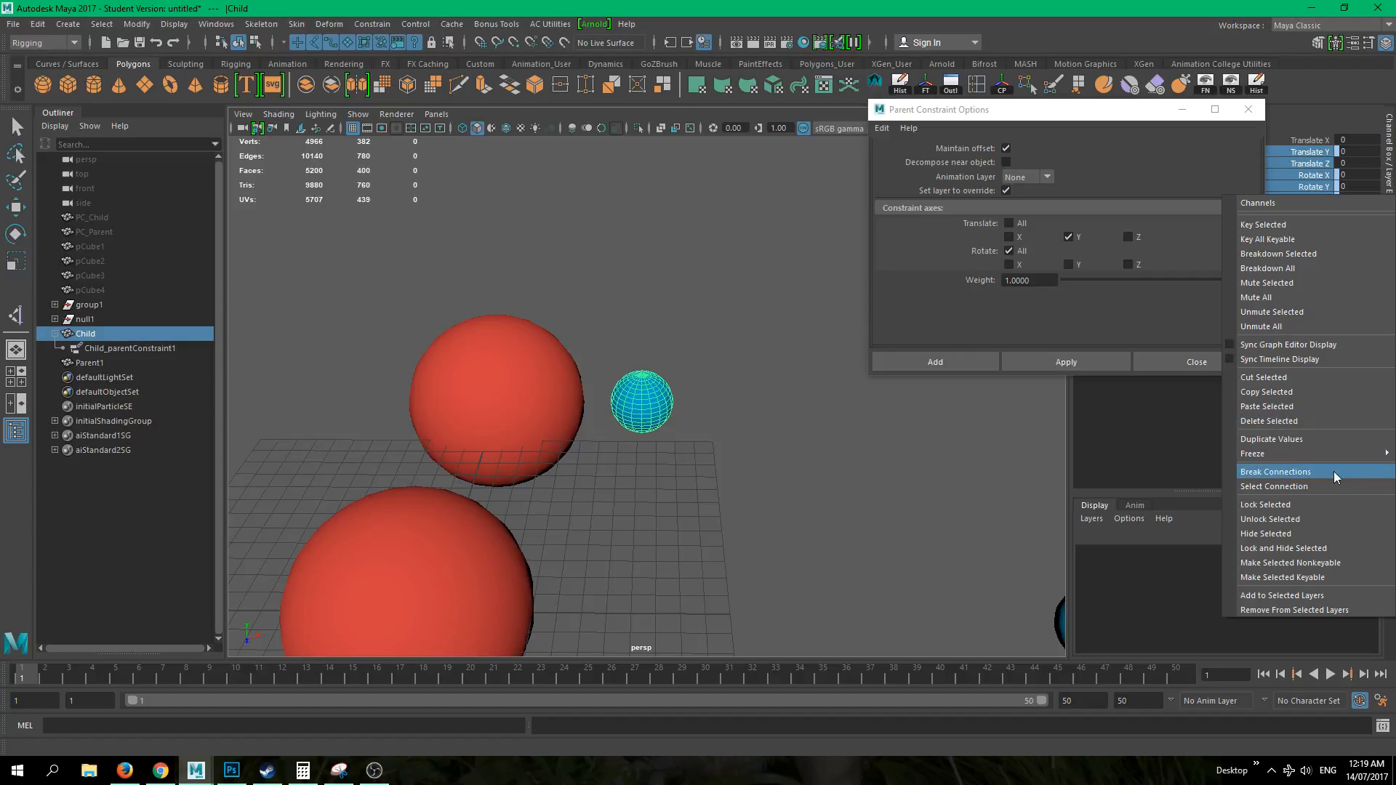
left_click(1292, 473)
left_click(691, 458)
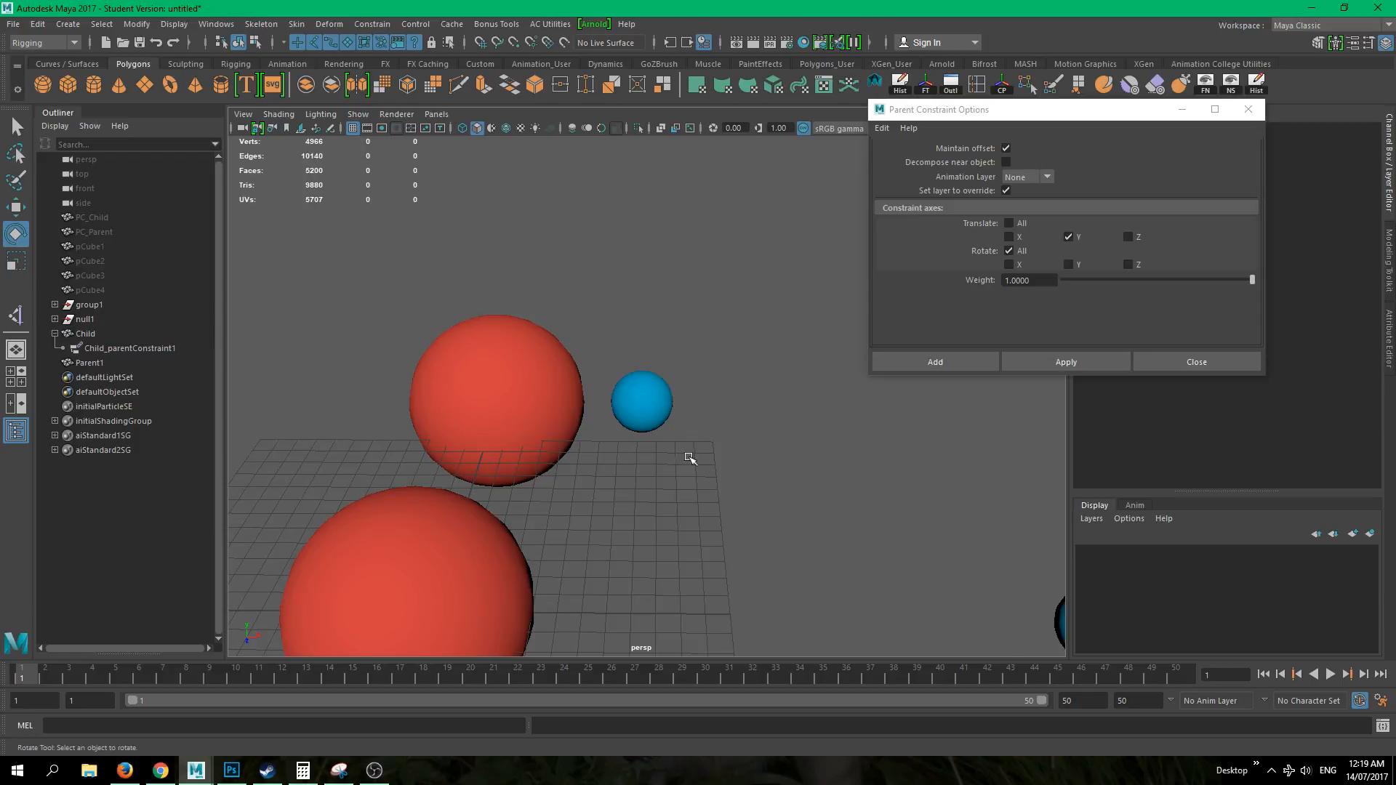
- Test the broken connections by moving Parent1 freely and then upward, undoing each move
left_click(509, 350)
key("w")
left_click_drag(512, 350, 392, 210)
key("ctrl+z")
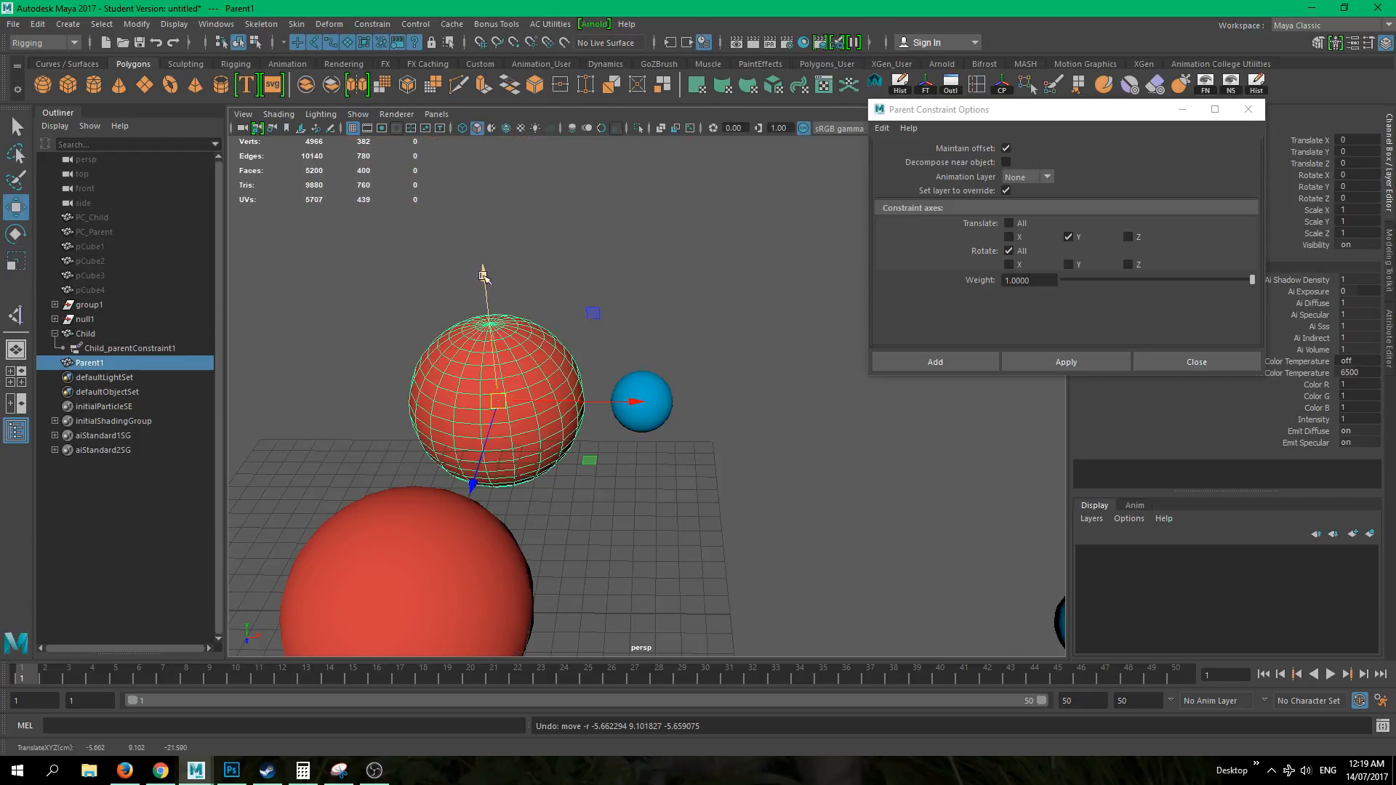
left_click_drag(484, 275, 506, 165)
key("ctrl+z")
- Delete the leftover Child_parentConstraint1 node under Child and close the Parent constraint options
left_click(660, 393)
mouse_move(693, 455)
left_mouse_down("alt")
mouse_move(735, 504)
mouse_move(682, 456)
left_mouse_up("alt")
left_click(141, 347)
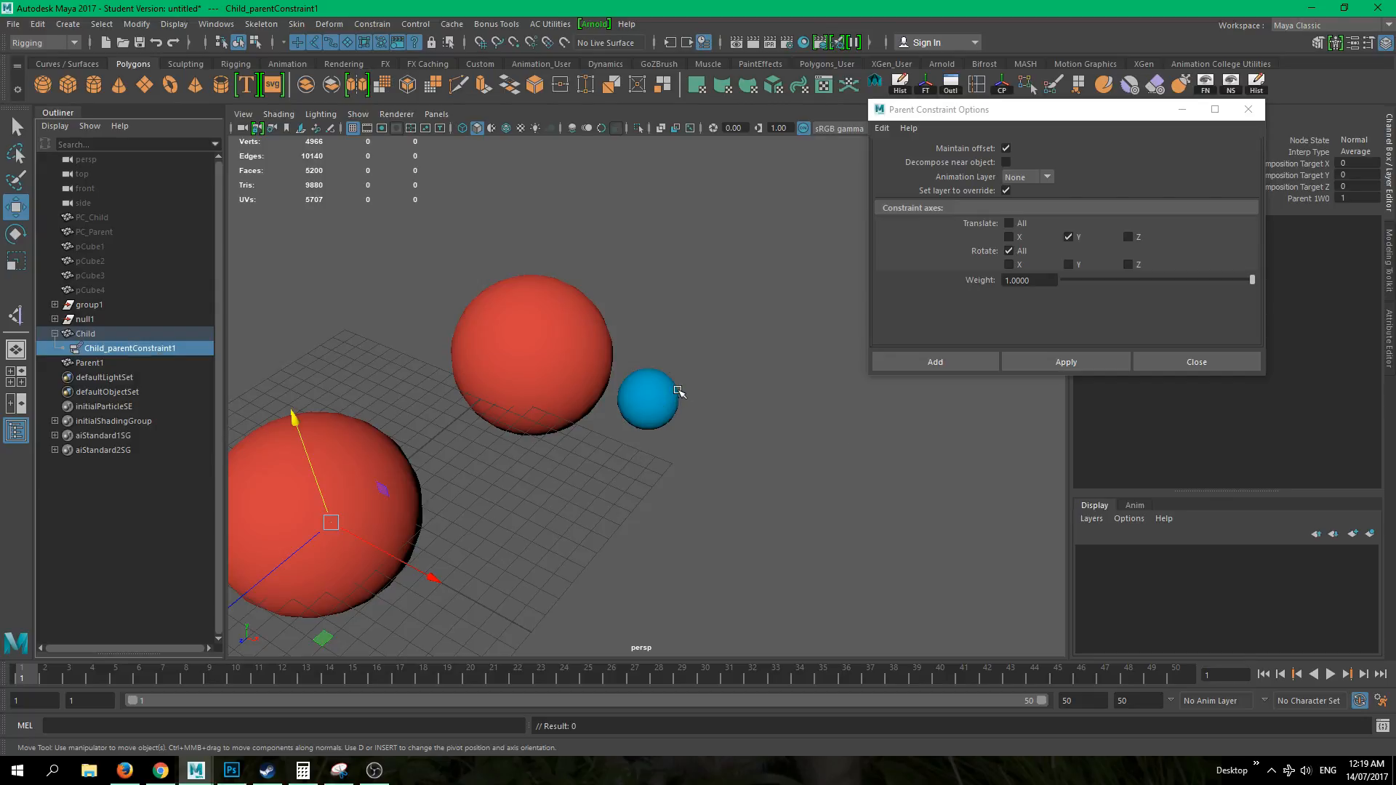
key("Delete")
left_click(562, 354)
left_click(822, 556)
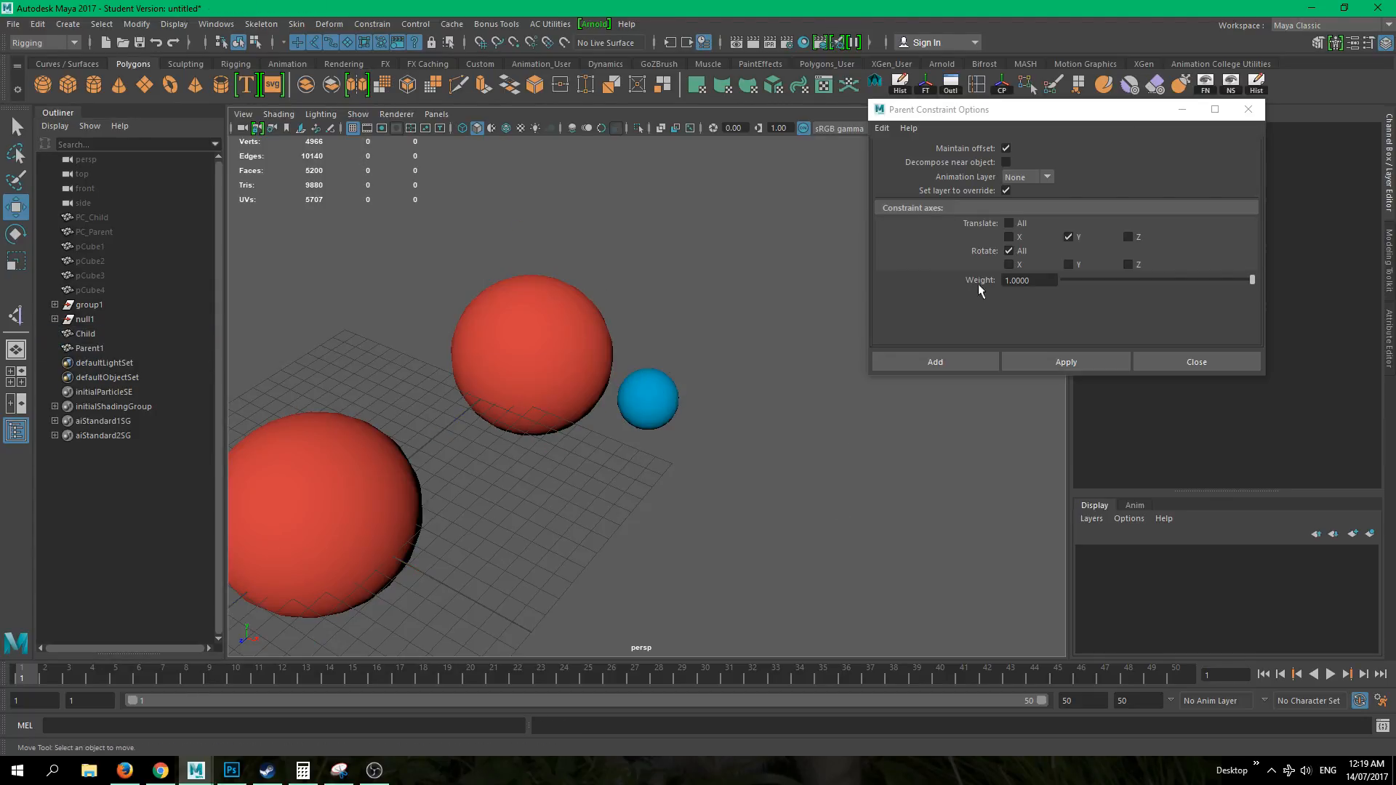
left_click(1248, 109)
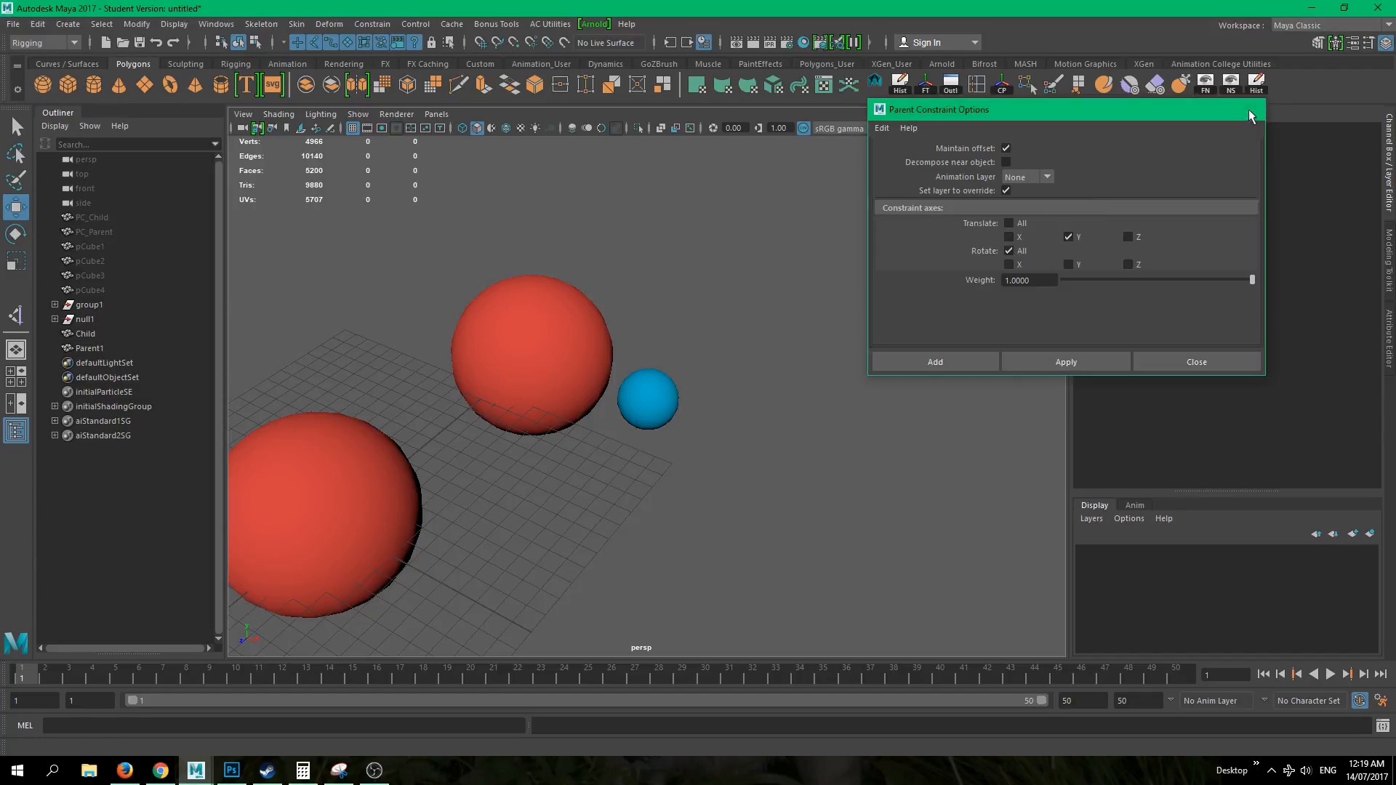
- Apply a Point constraint from Parent1 to Child with Maintain offset enabled and all constraint axes included
left_click(373, 24)
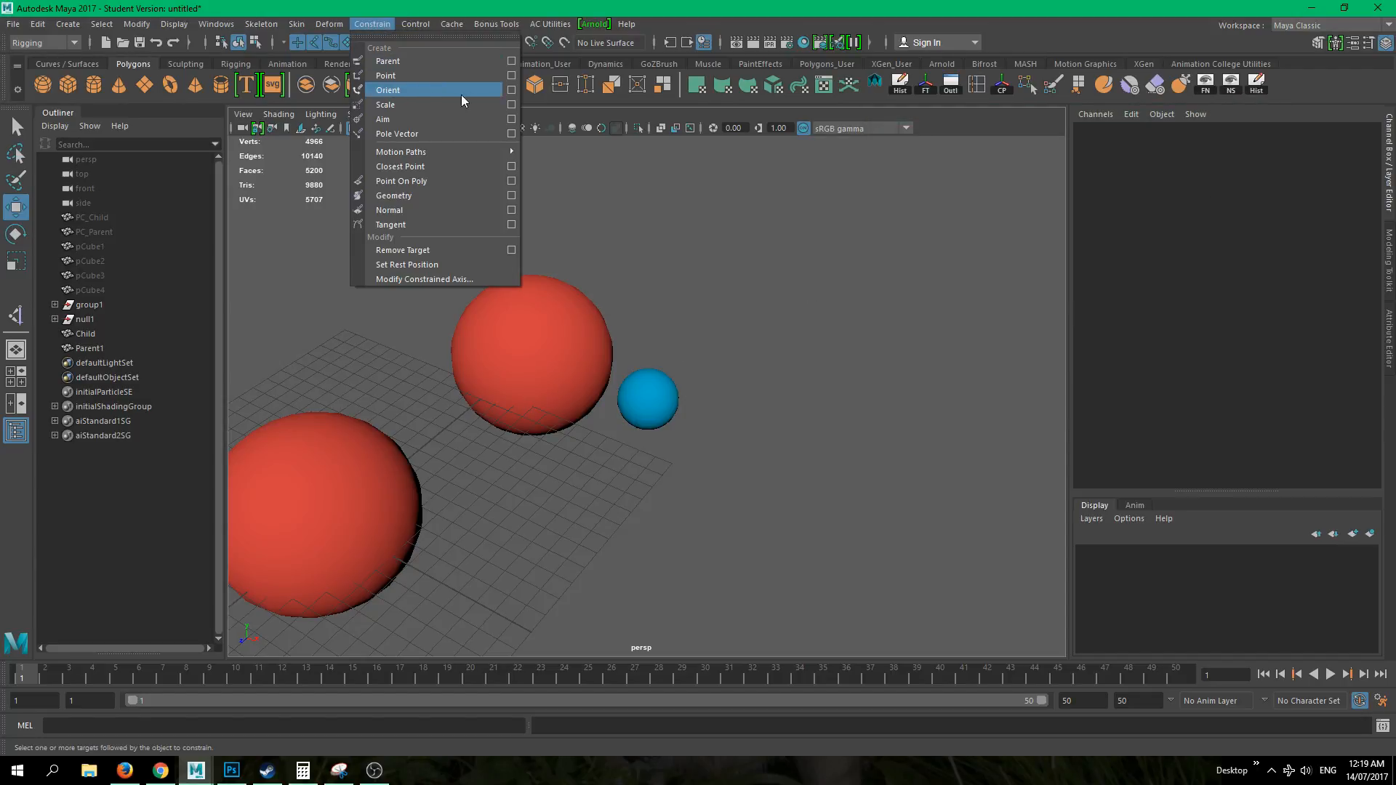
left_click(513, 76)
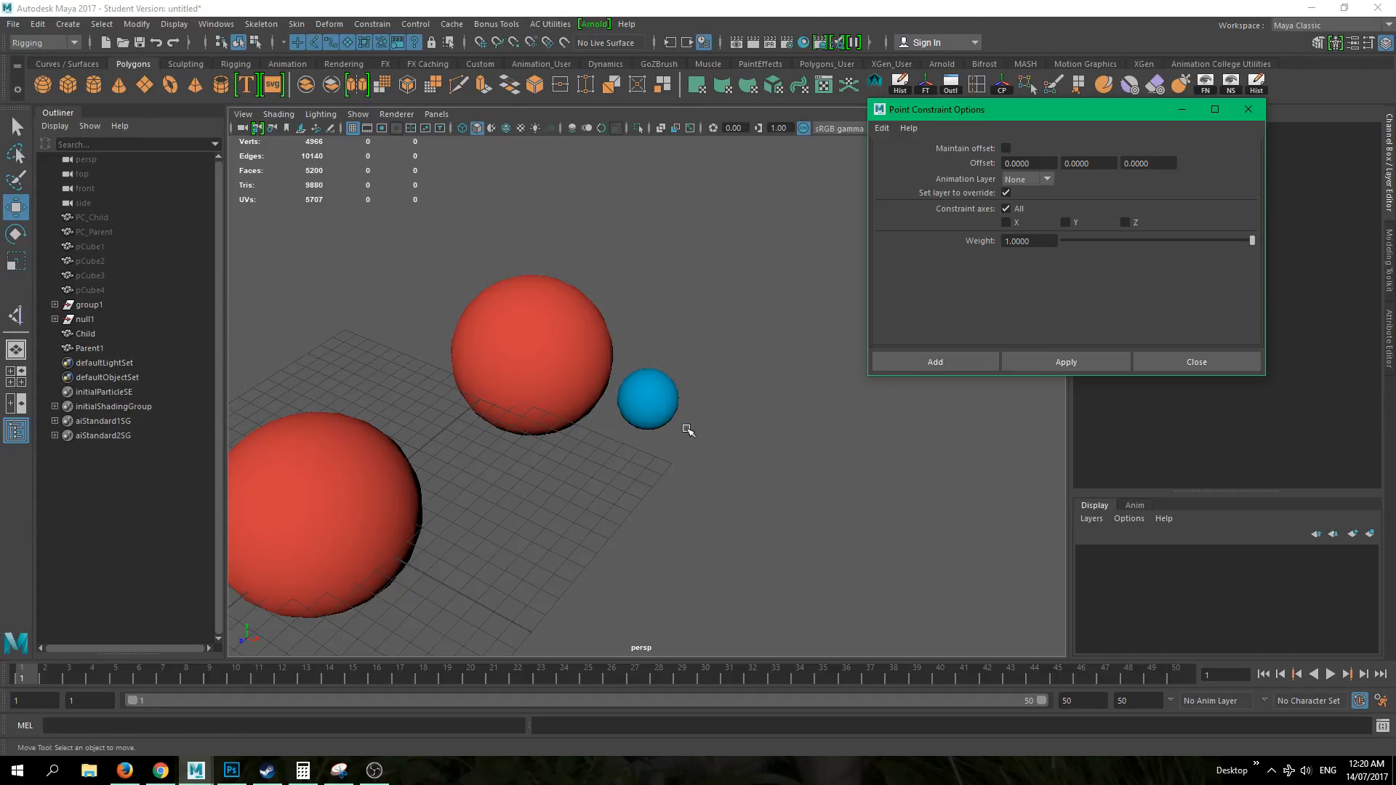
left_click(539, 333)
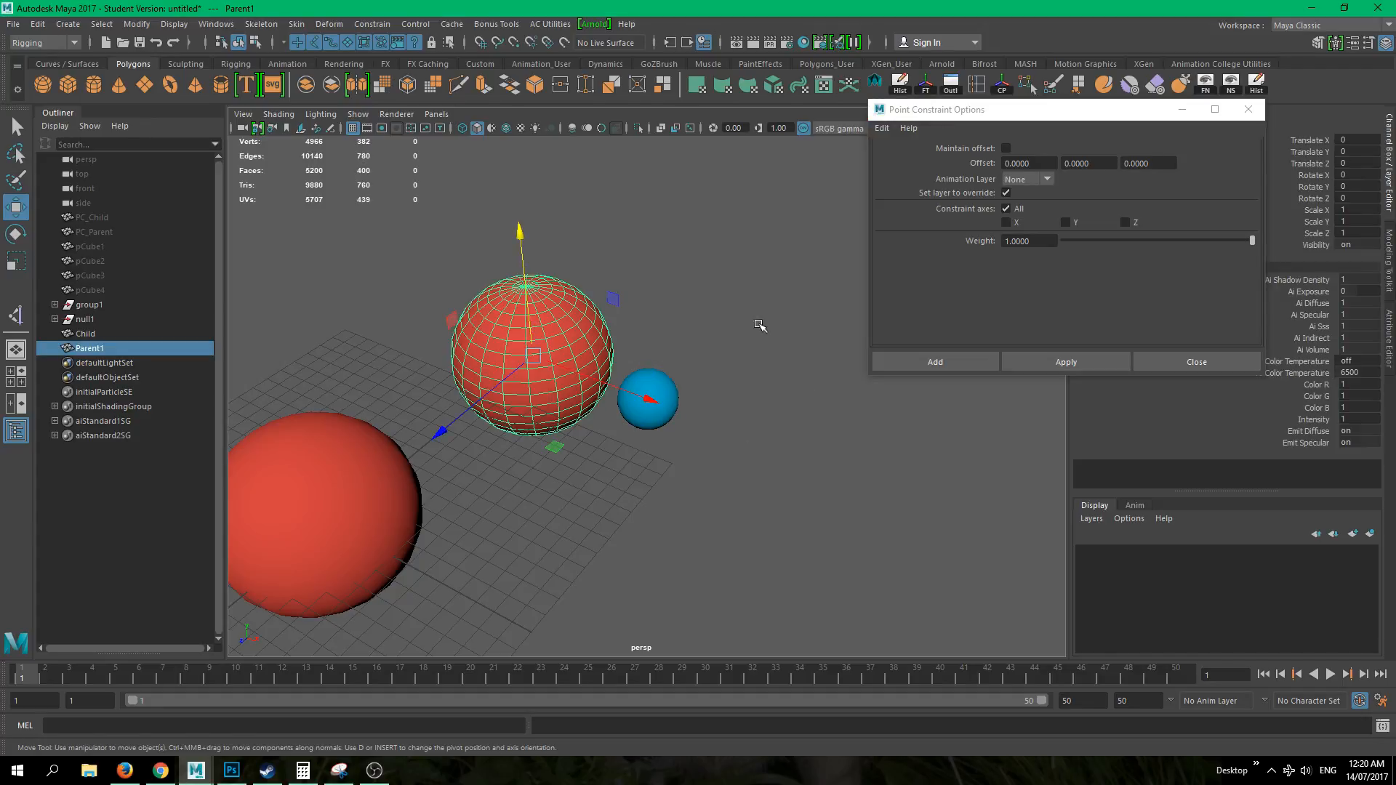
left_click(805, 441)
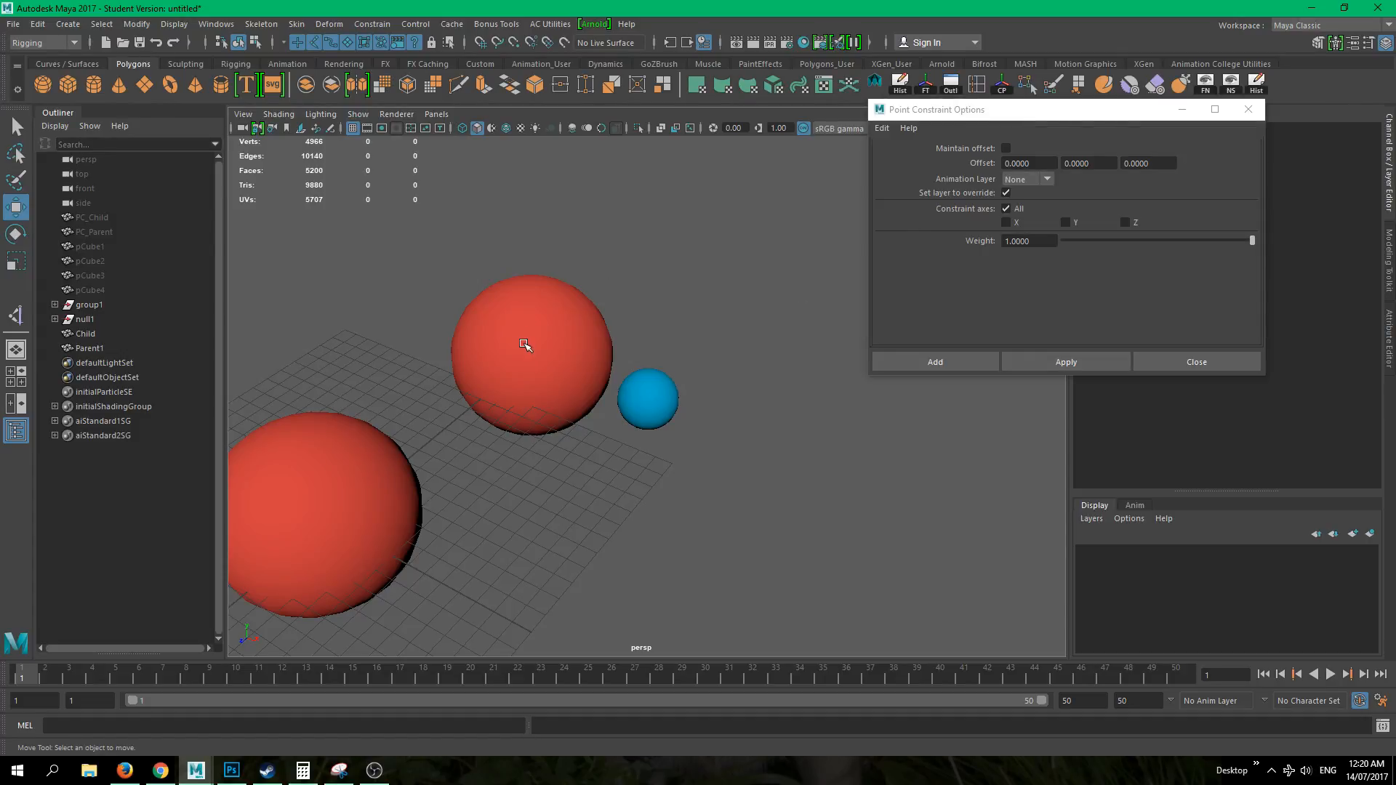
left_click(525, 345)
left_click(648, 400, "shift")
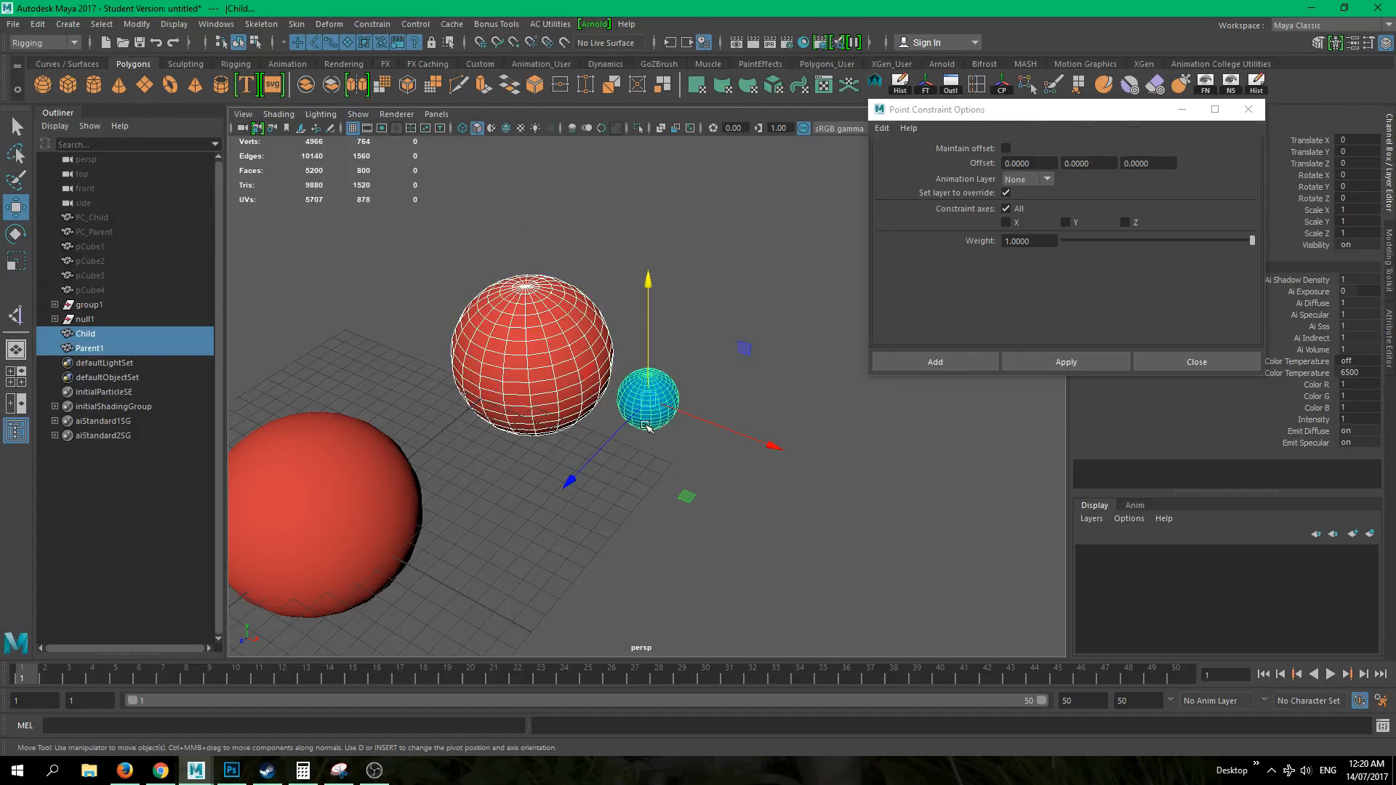
left_click(1004, 149)
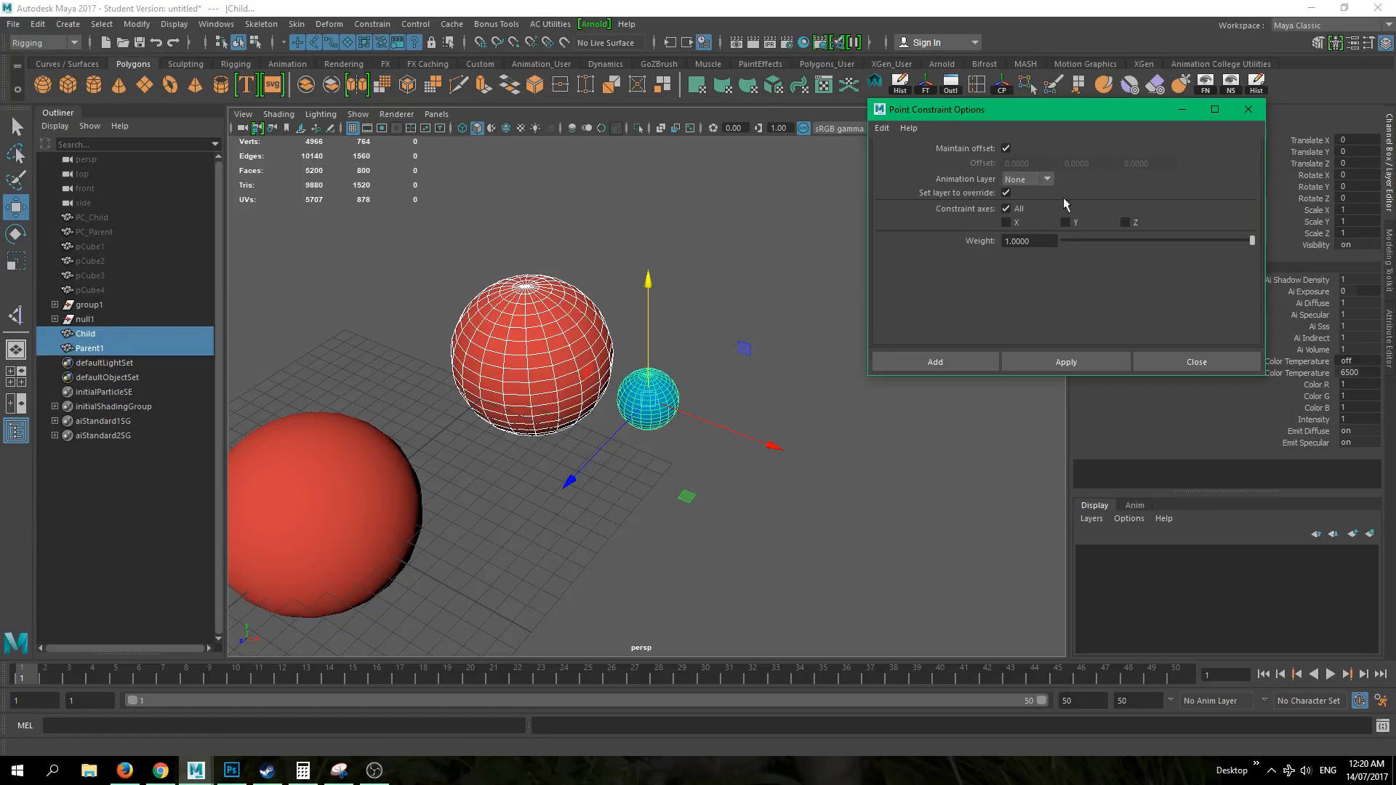
left_click(1052, 362)
- Test the Point constraint by moving Parent1 freely, undo the move, and inspect Child's constrained channels
left_click(591, 416)
left_click(535, 348)
left_click_drag(535, 349, 407, 246)
key("ctrl+z")
left_click(710, 473)
left_click(638, 373)
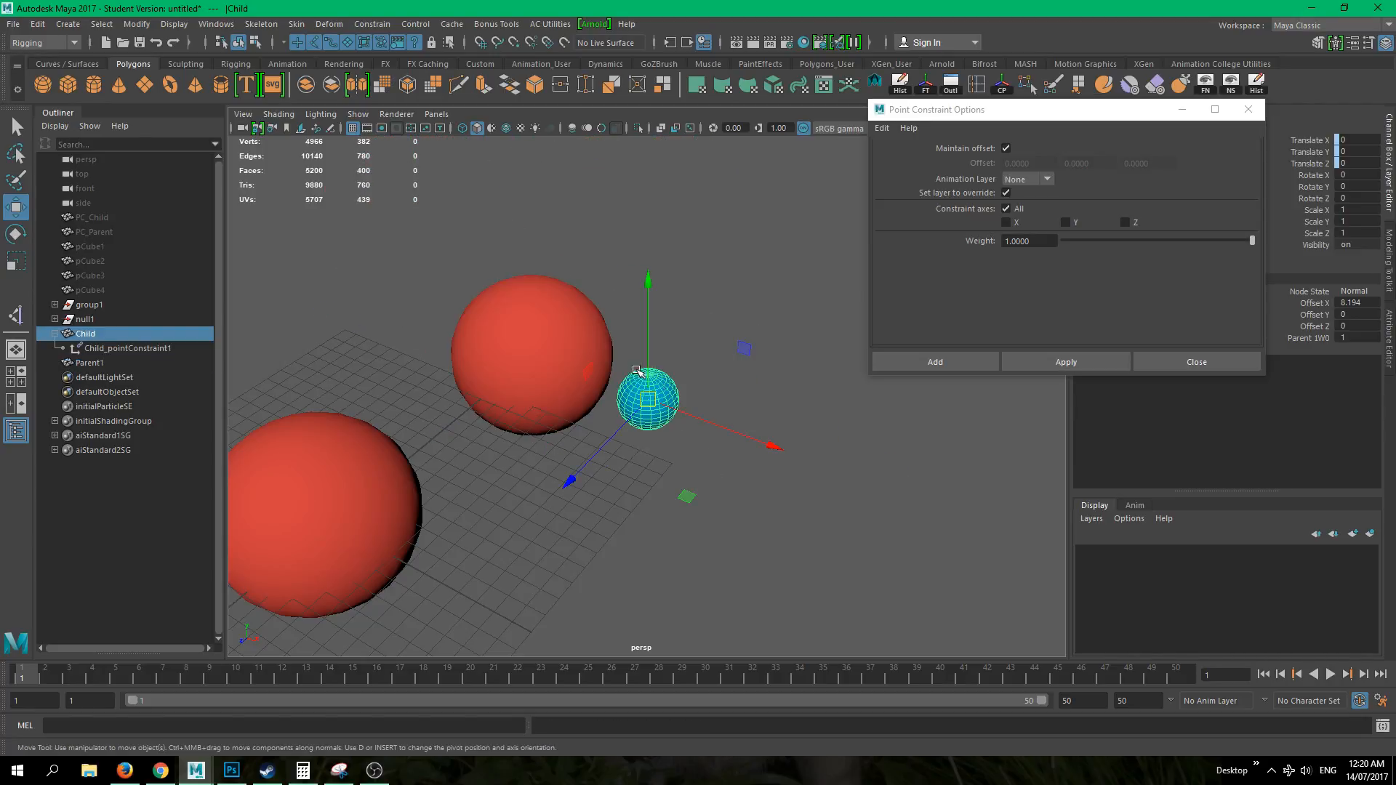
left_click(715, 519)
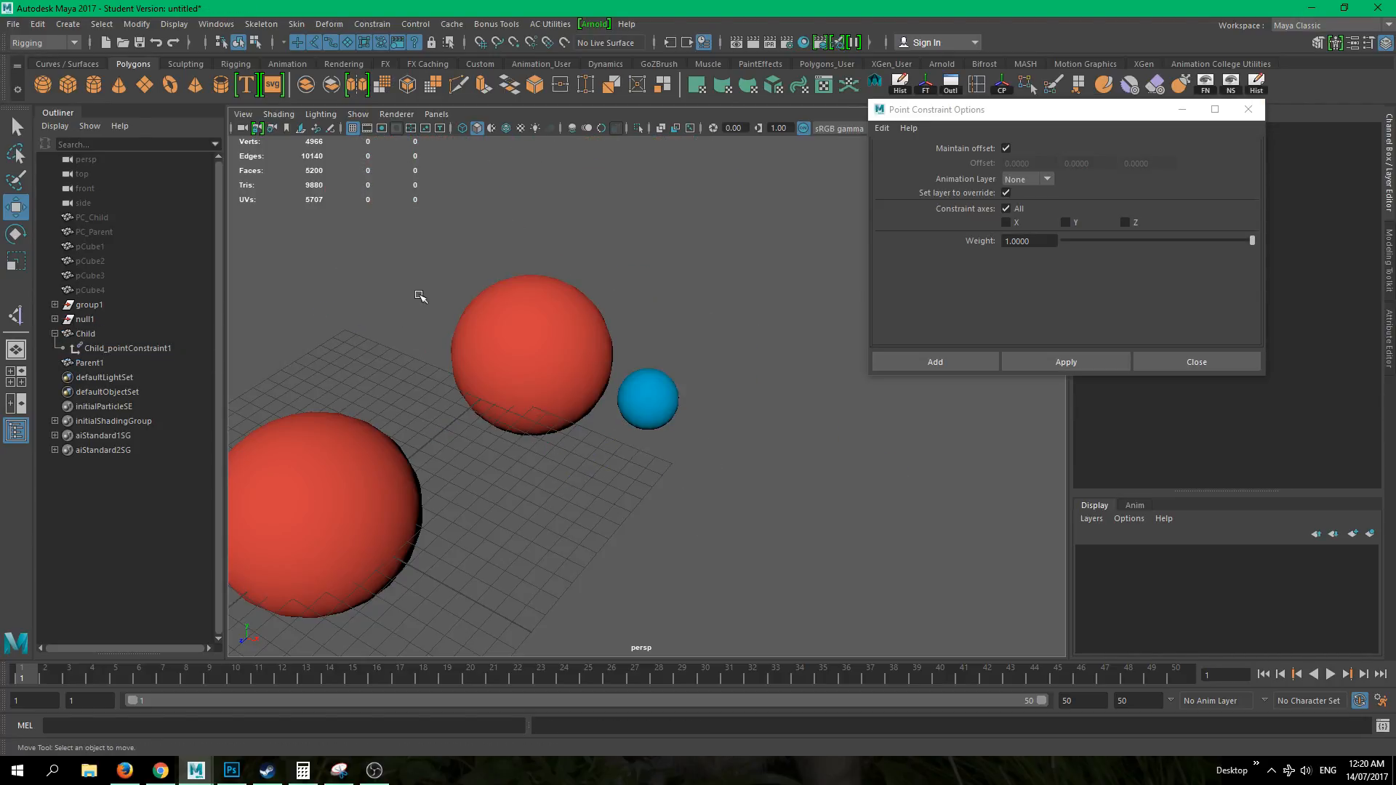
- Rotate Parent1 freely to test whether the Point constraint passes rotation to Child, and clear the selection
left_click(535, 349)
key("e")
left_click_drag(536, 371, 497, 331)
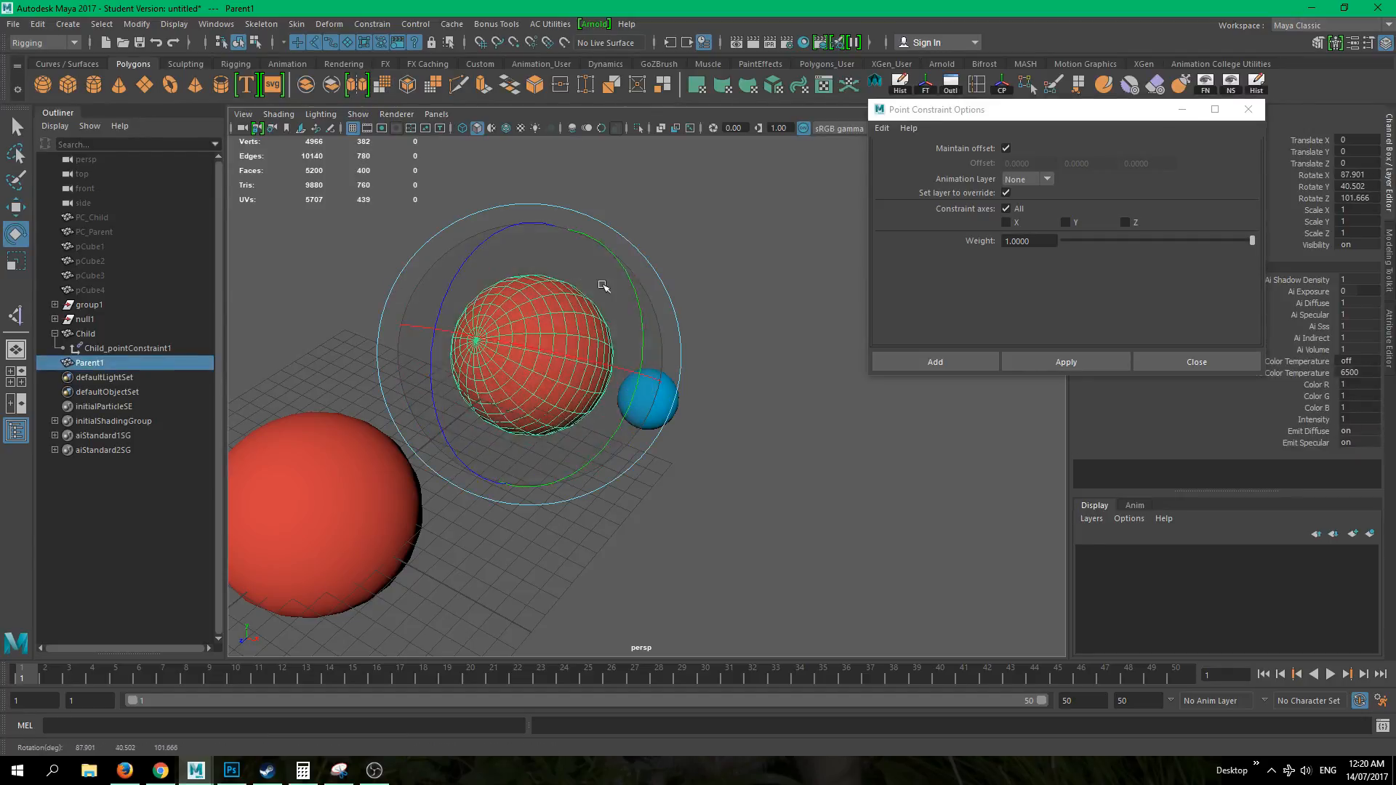
left_click(760, 483)
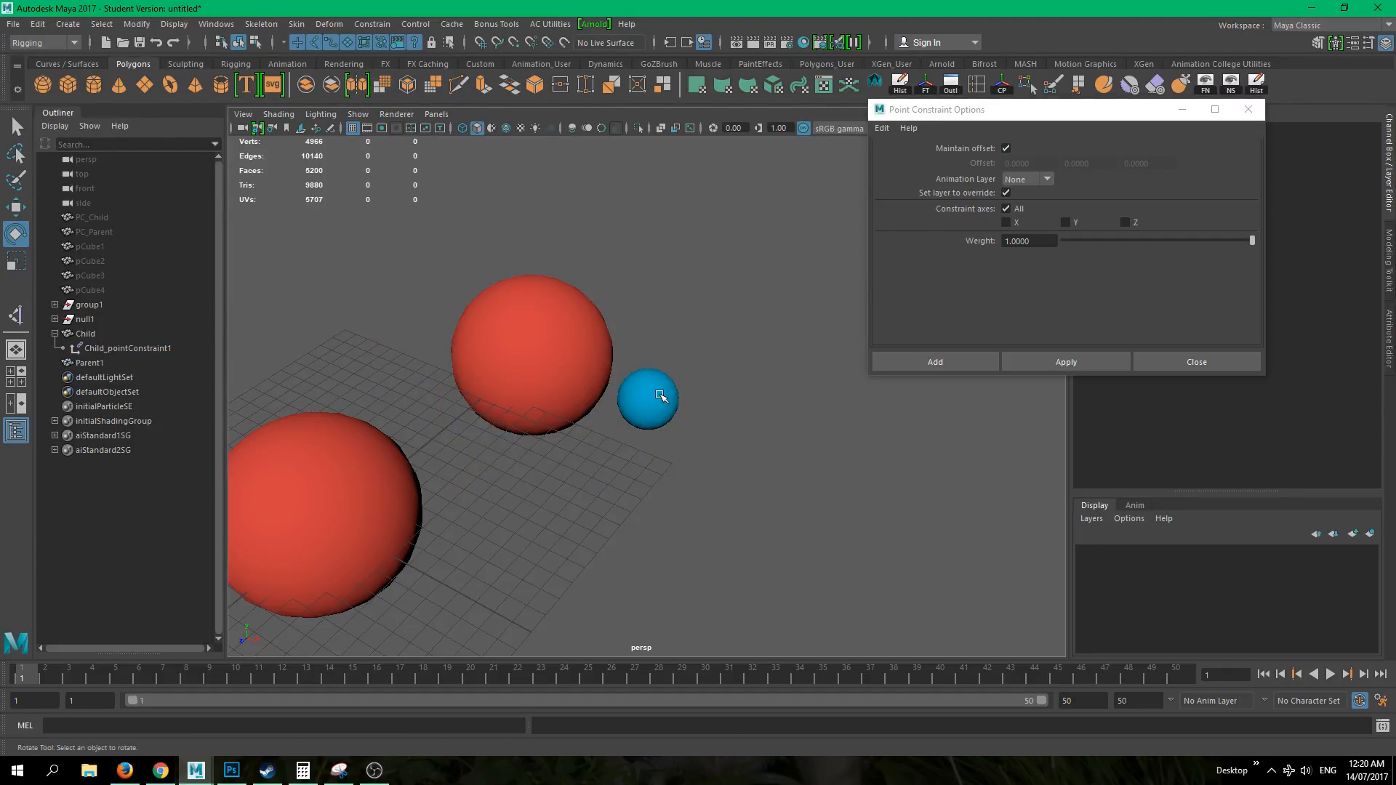
- Delete the Child_pointConstraint1 node under Child and close the Point constraint options
left_click(146, 348)
key("Delete")
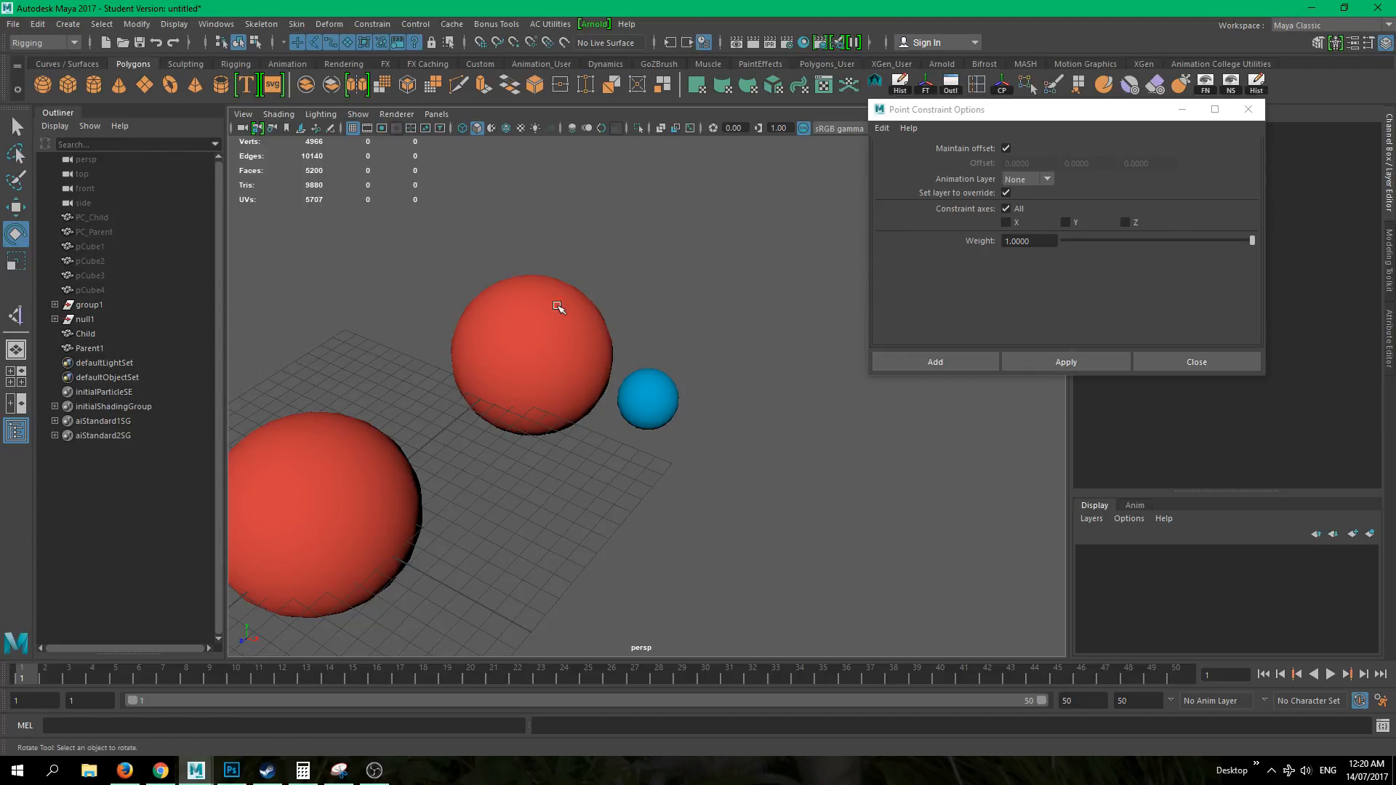
left_click(1248, 109)
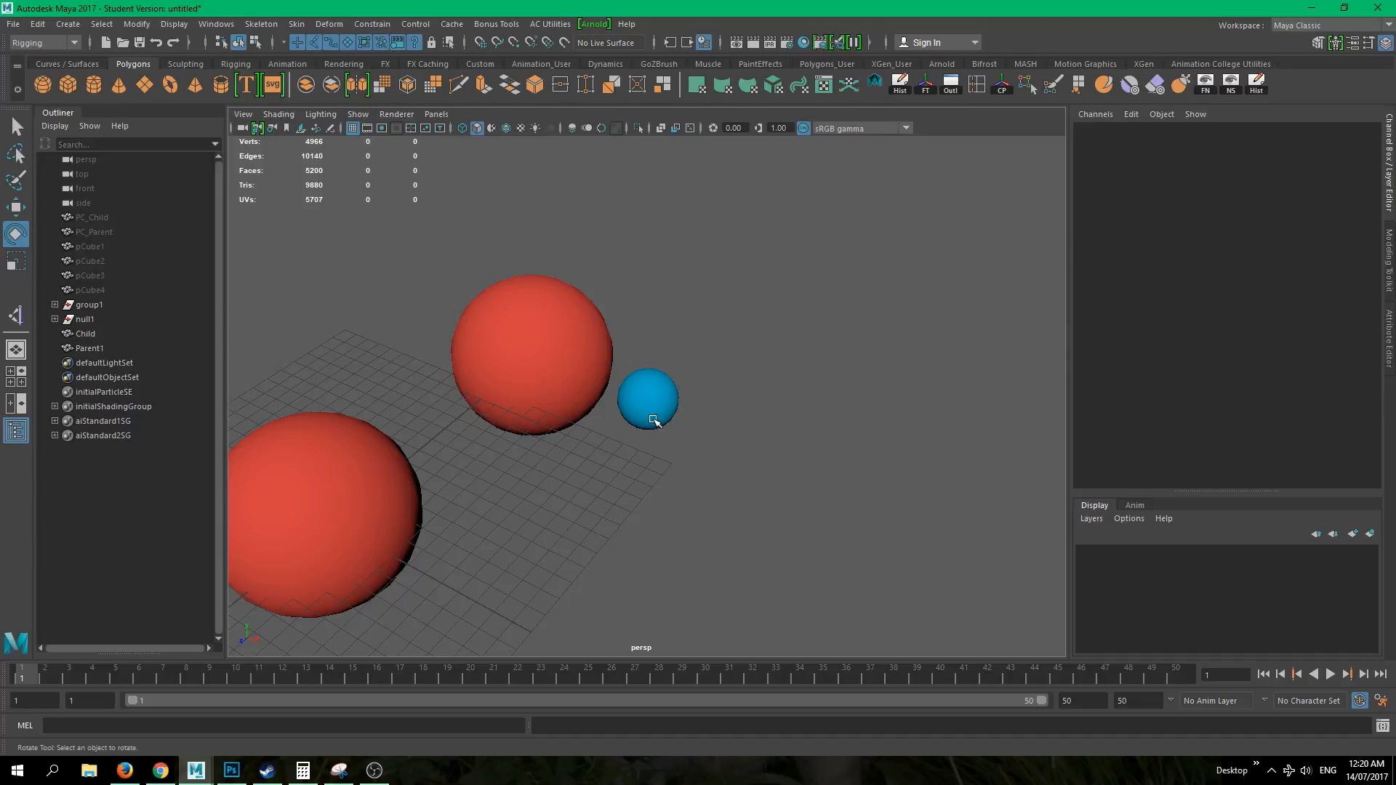
left_click(653, 420)
left_click(484, 247)
- Open the Orient constraint options and select Parent1 followed by Child
left_click(373, 24)
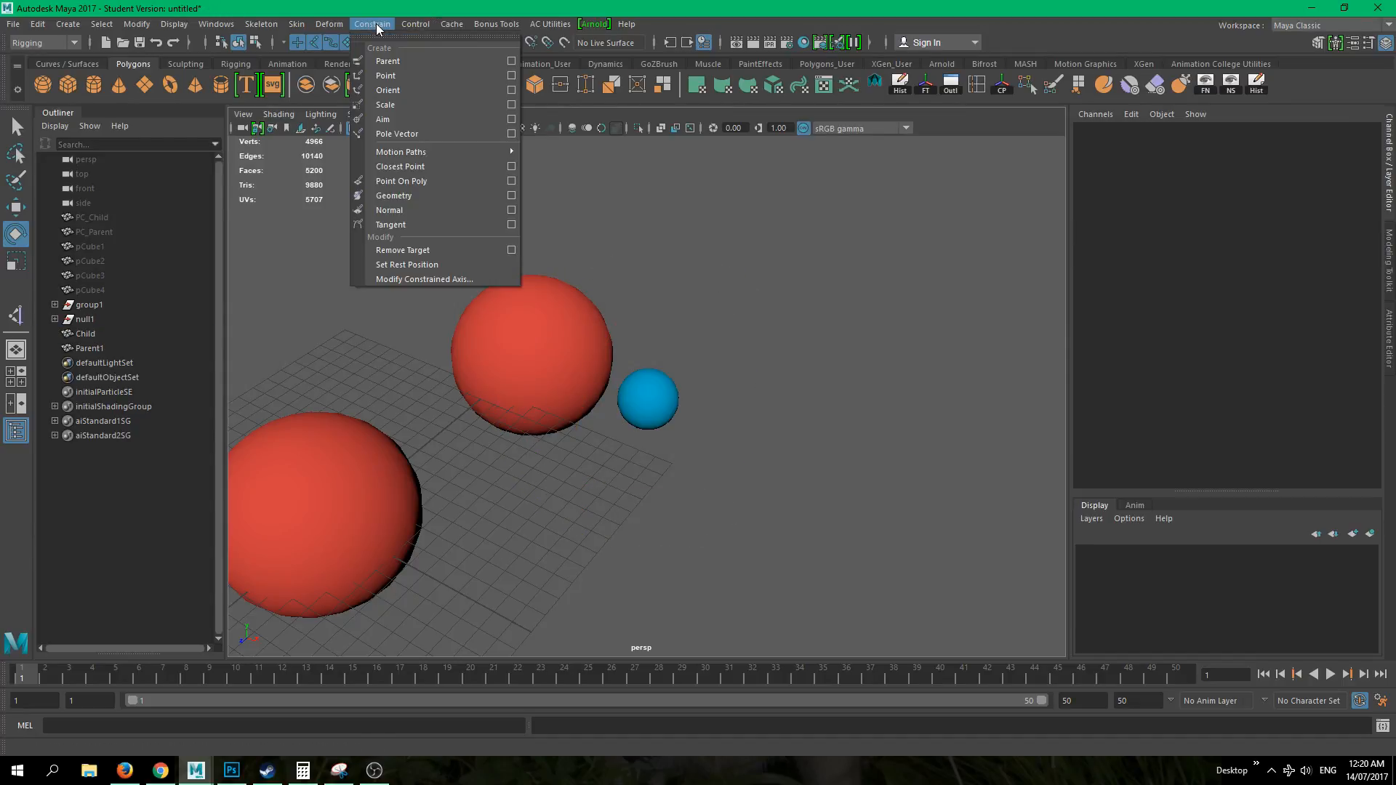
left_click(511, 90)
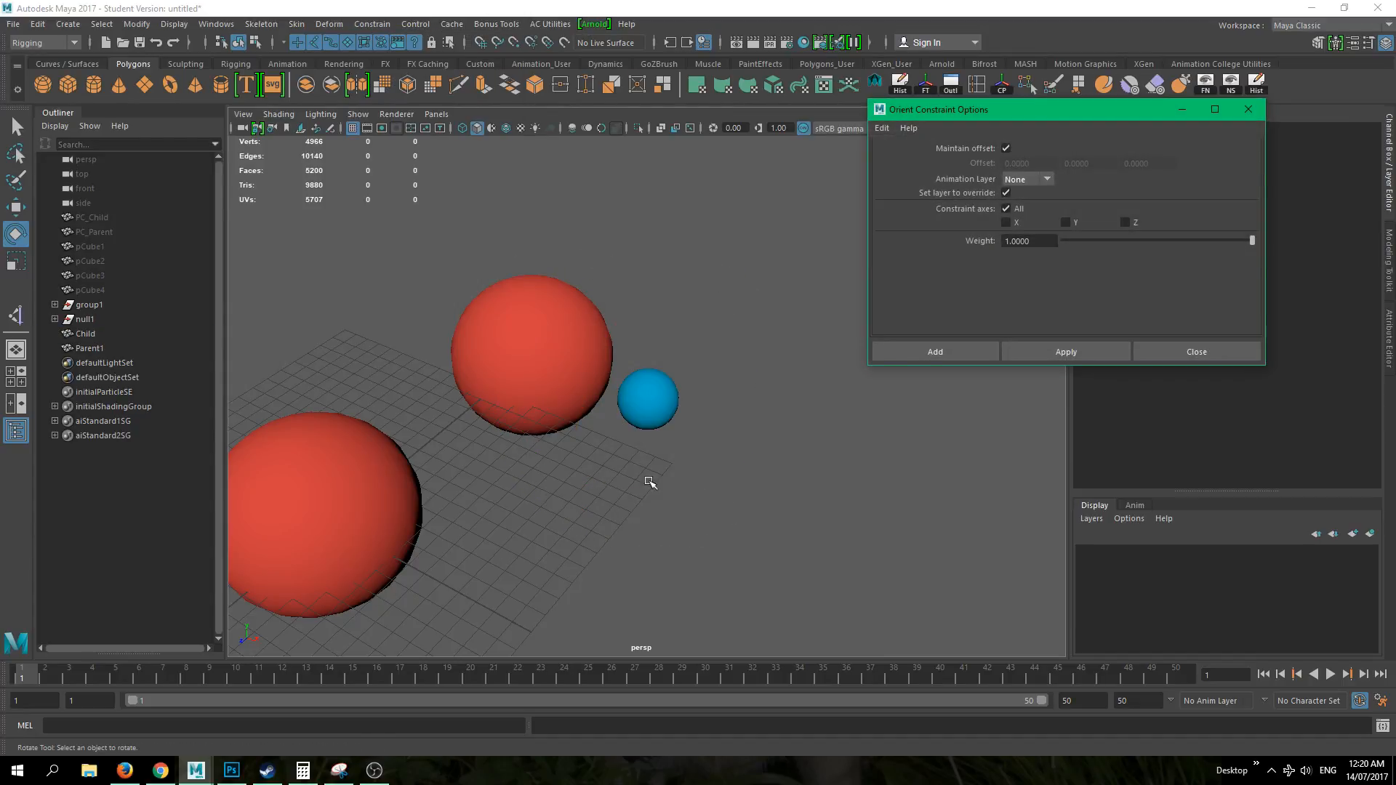
left_click(536, 324)
key("q")
left_click(646, 398, "shift")
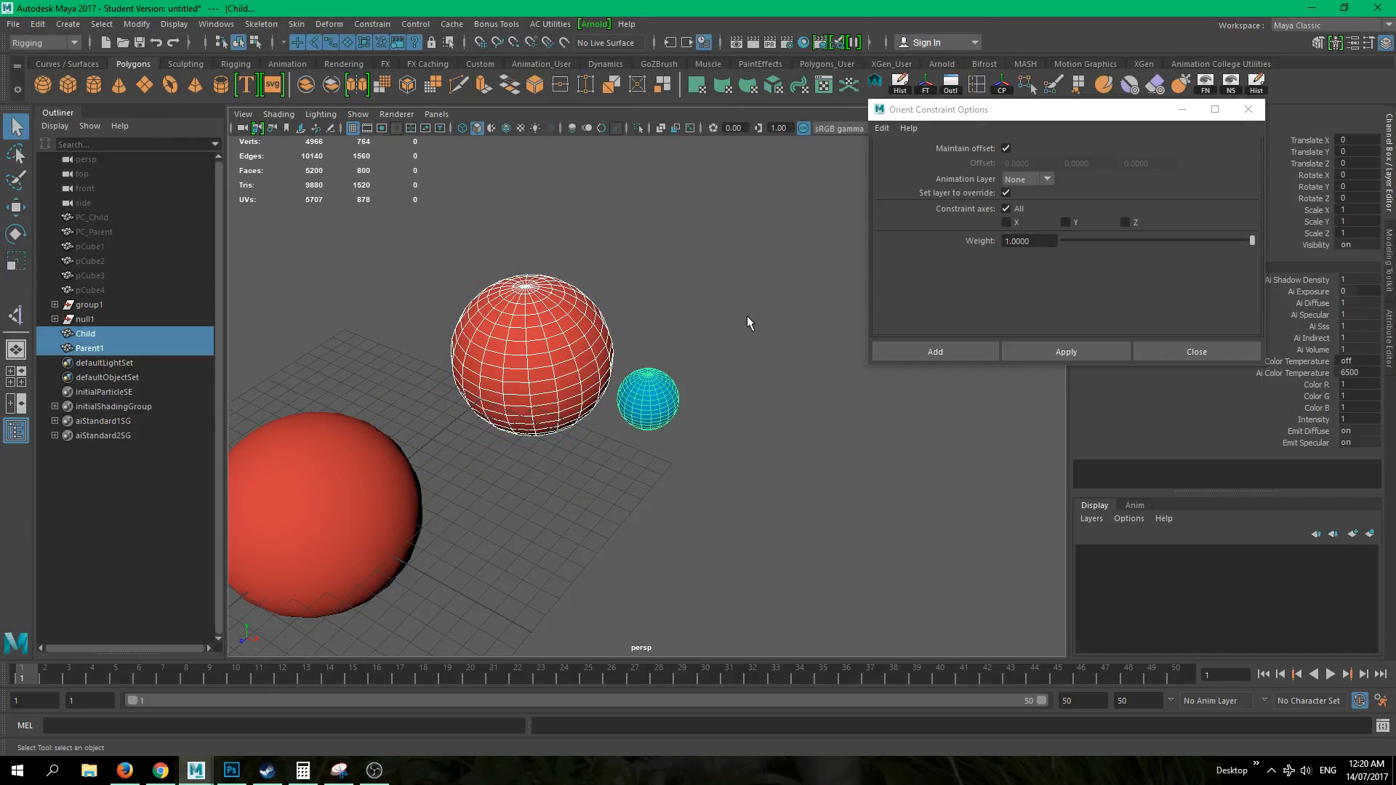
- Rotate Parent1 about 57.2 degrees in Z and display wireframes on the shaded spheres
left_click(487, 386)
key("e")
left_click_drag(603, 317, 542, 238)
left_click(766, 531)
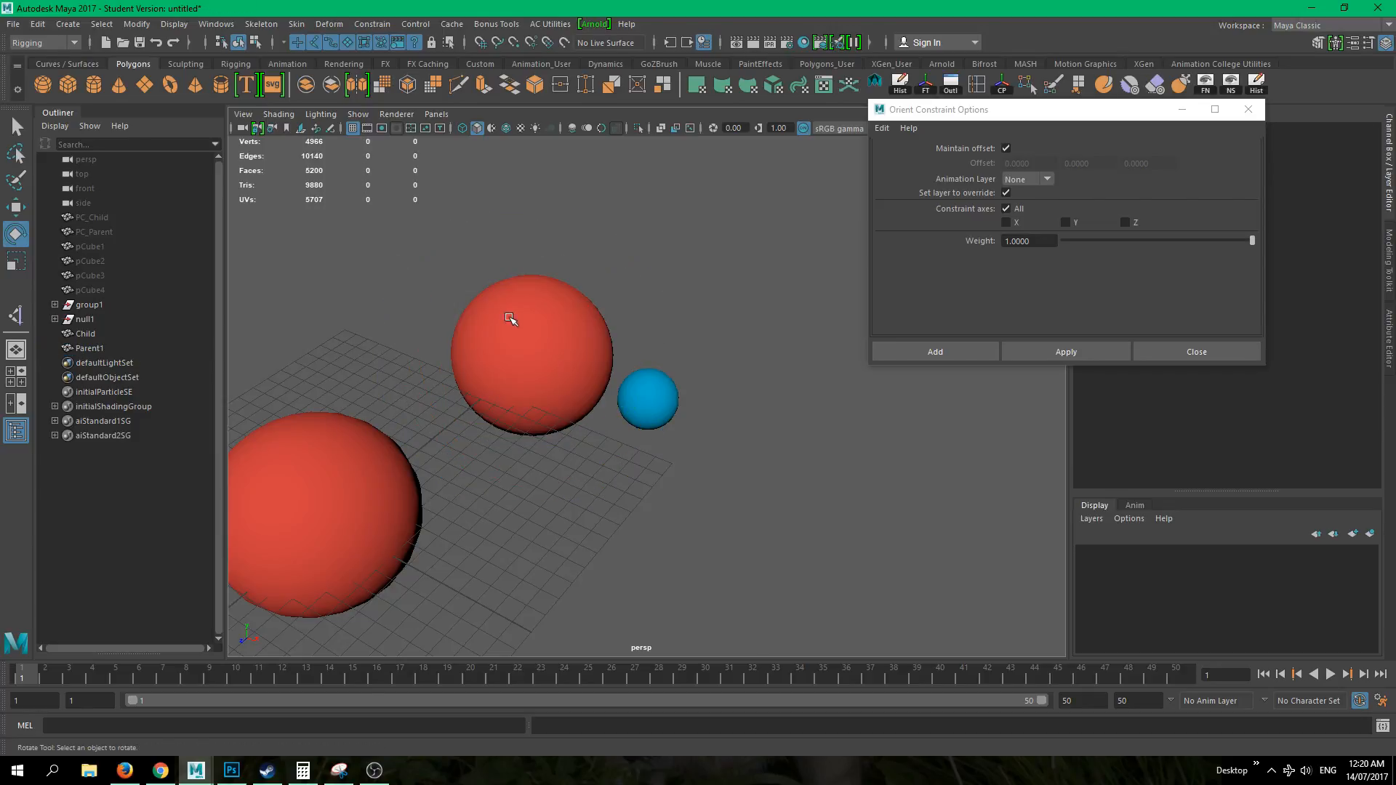
left_click(505, 128)
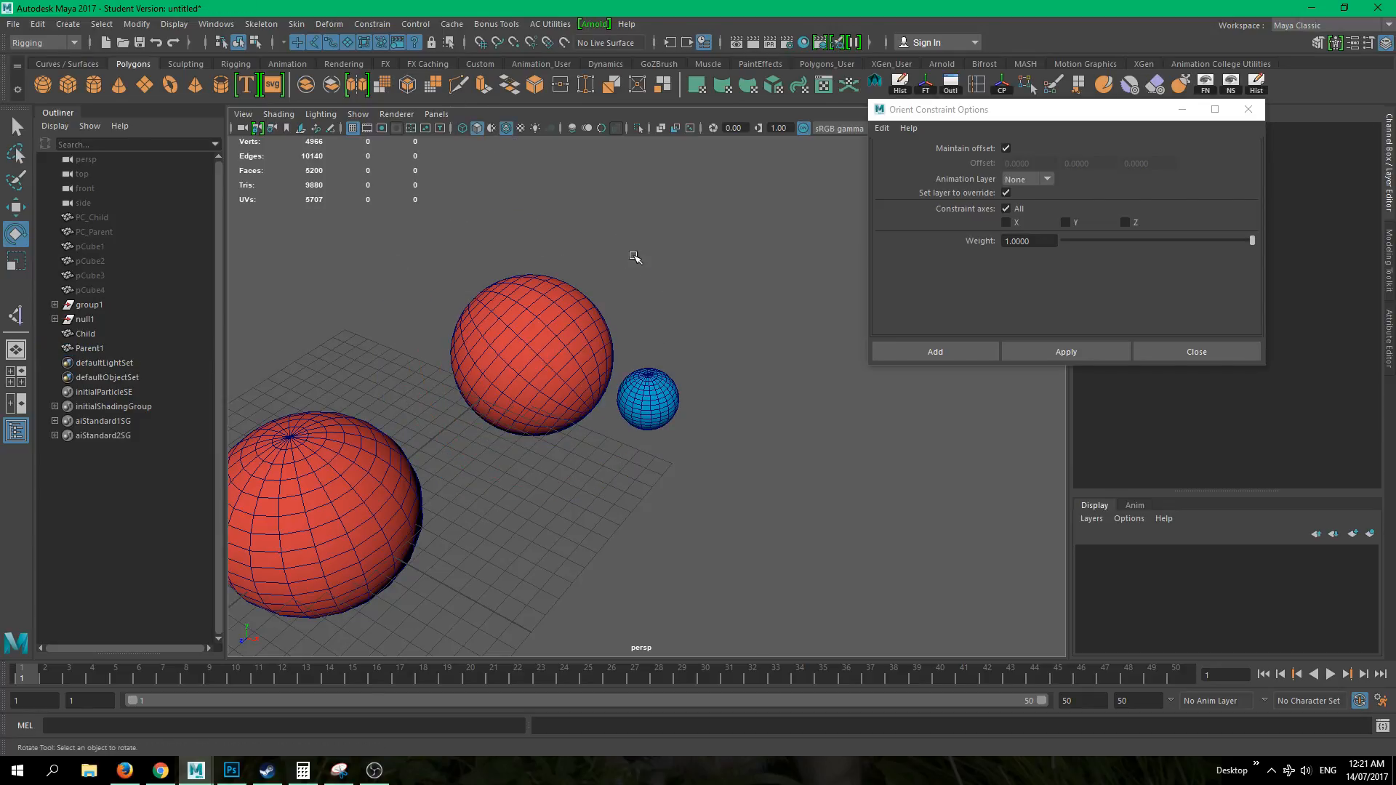
- Apply an Orient constraint from Parent1 to Child with Maintain offset enabled on all axes
left_click(586, 350)
key("q")
left_click(662, 415, "shift")
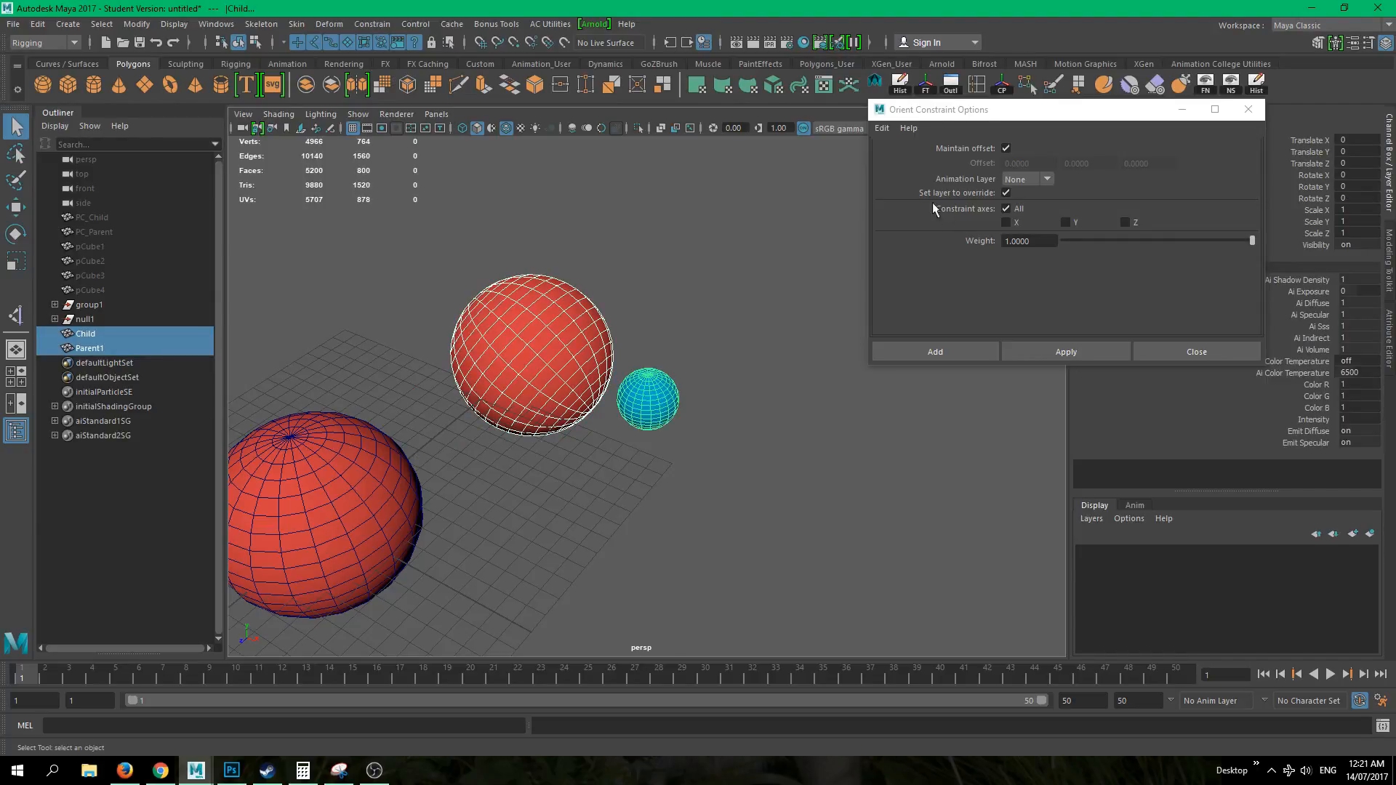
left_click(1036, 352)
- Test the Orient constraint by rotating and moving Parent1 freely, undoing each change and clearing the selection
left_click(536, 338)
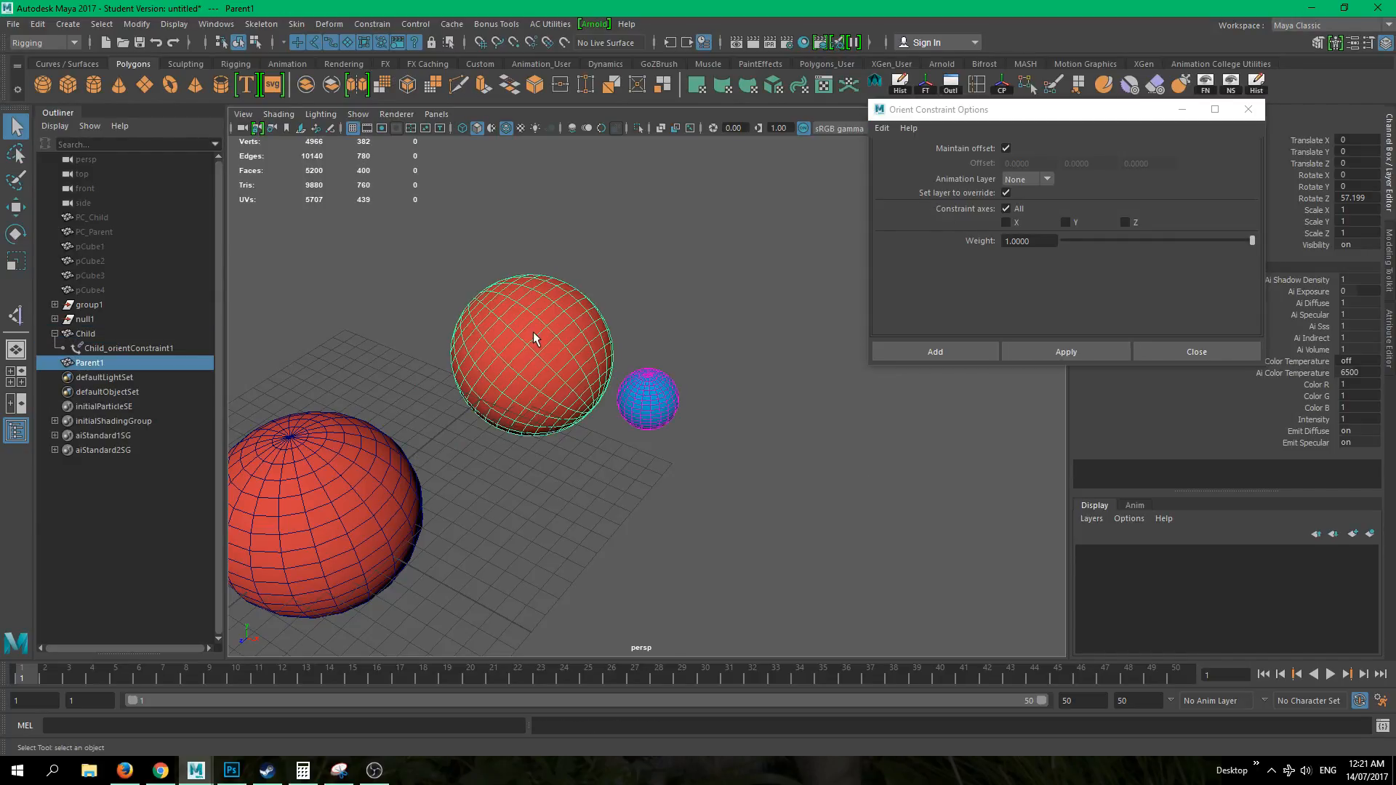
key("e")
left_click_drag(576, 352, 514, 305)
key("ctrl+z")
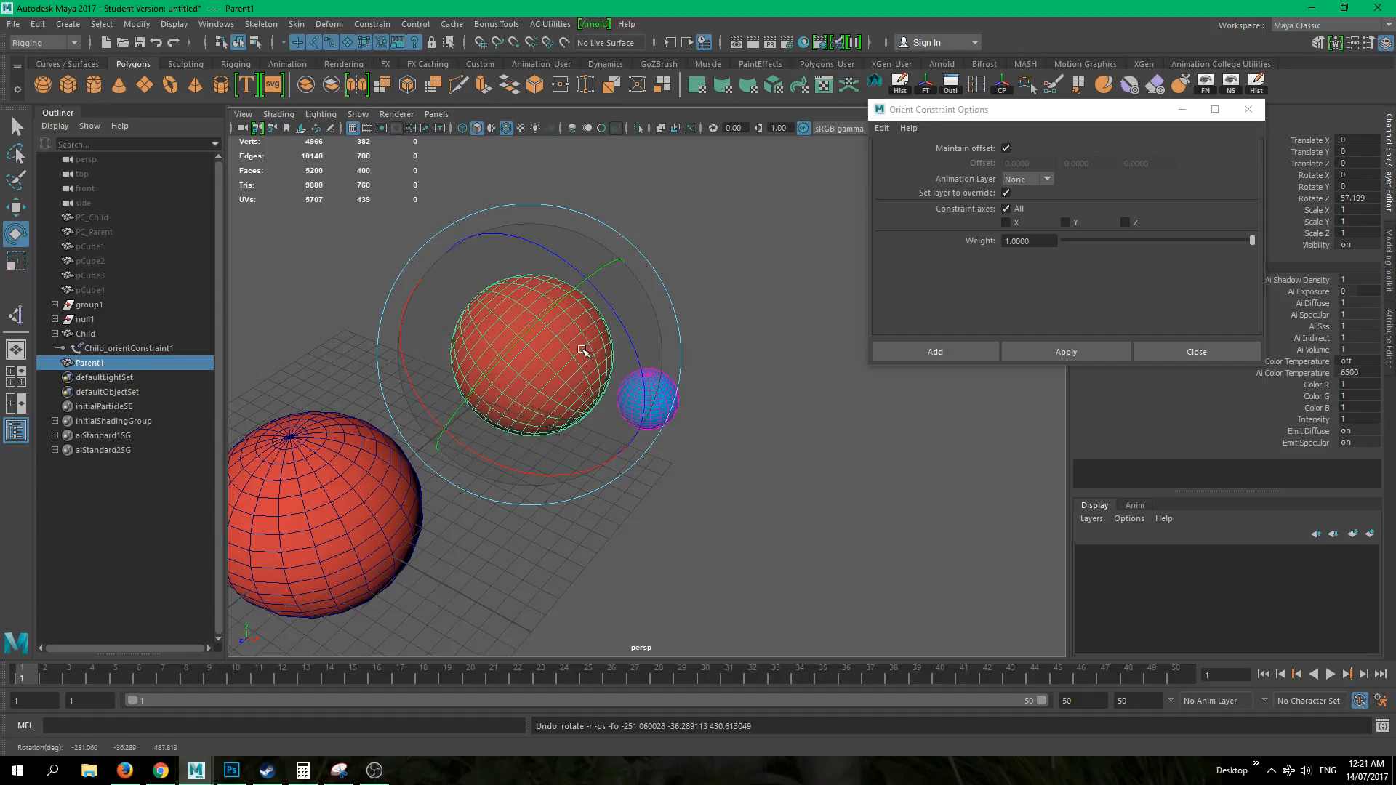
key("w")
left_click_drag(537, 356, 476, 256)
key("ctrl+z")
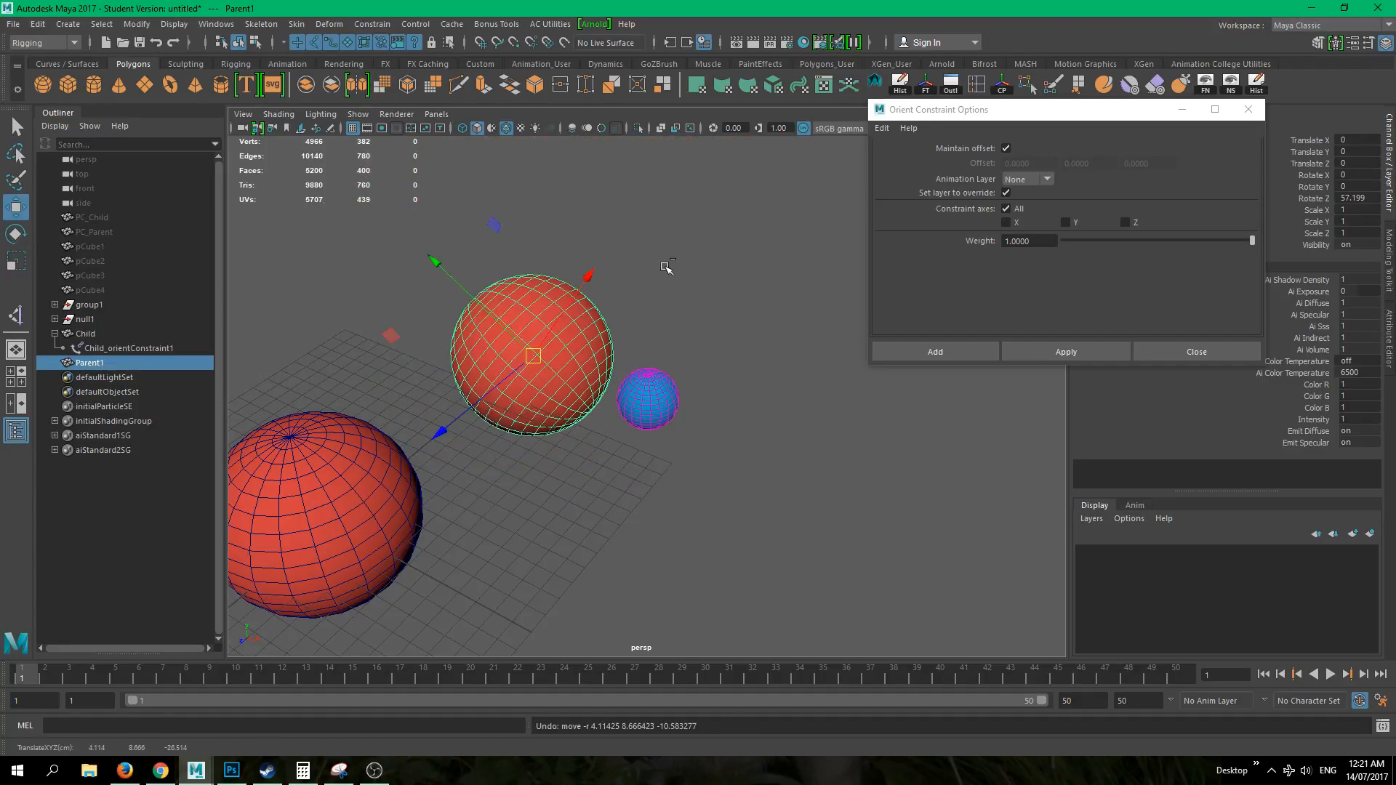
left_click(726, 346)
- Delete the Child_orientConstraint1 node under Child
left_click(530, 351)
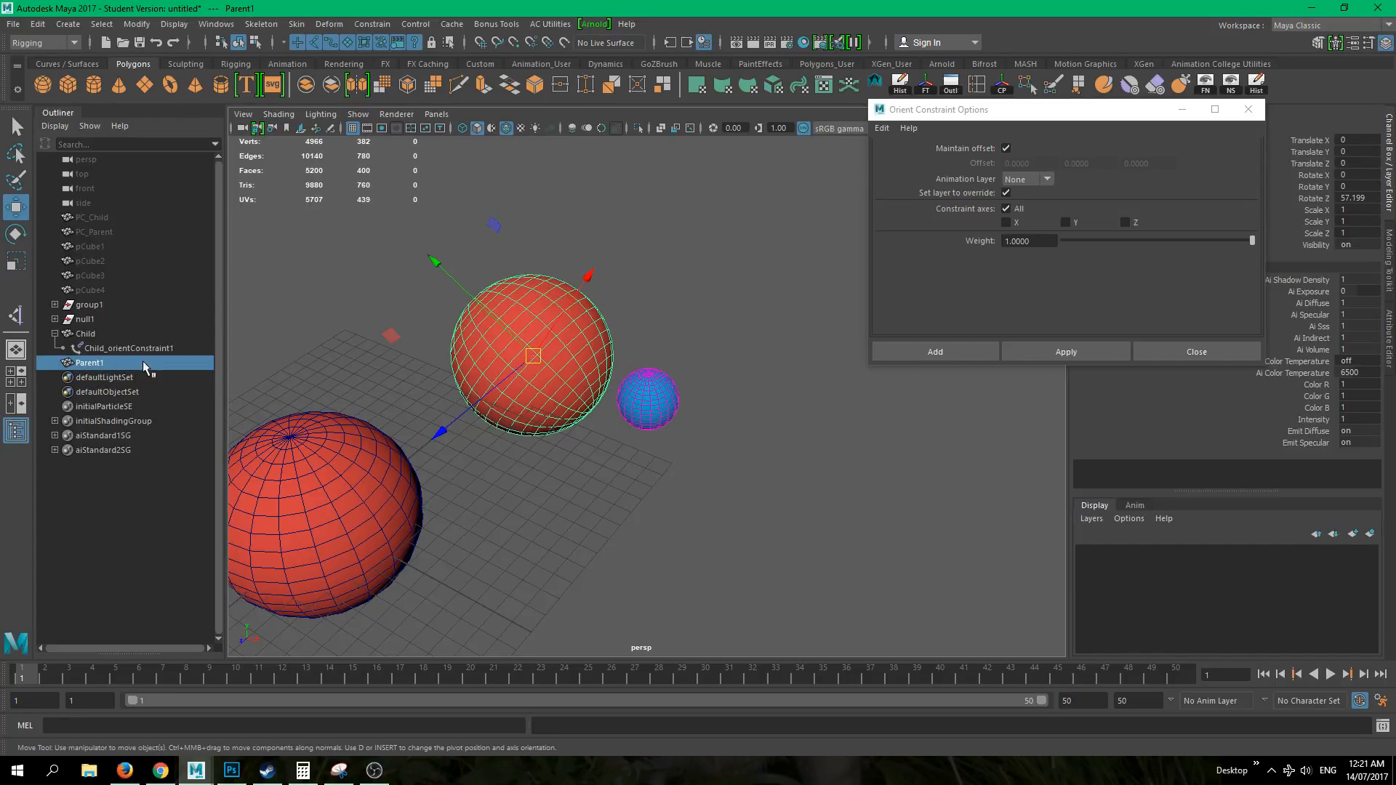
left_click(101, 350)
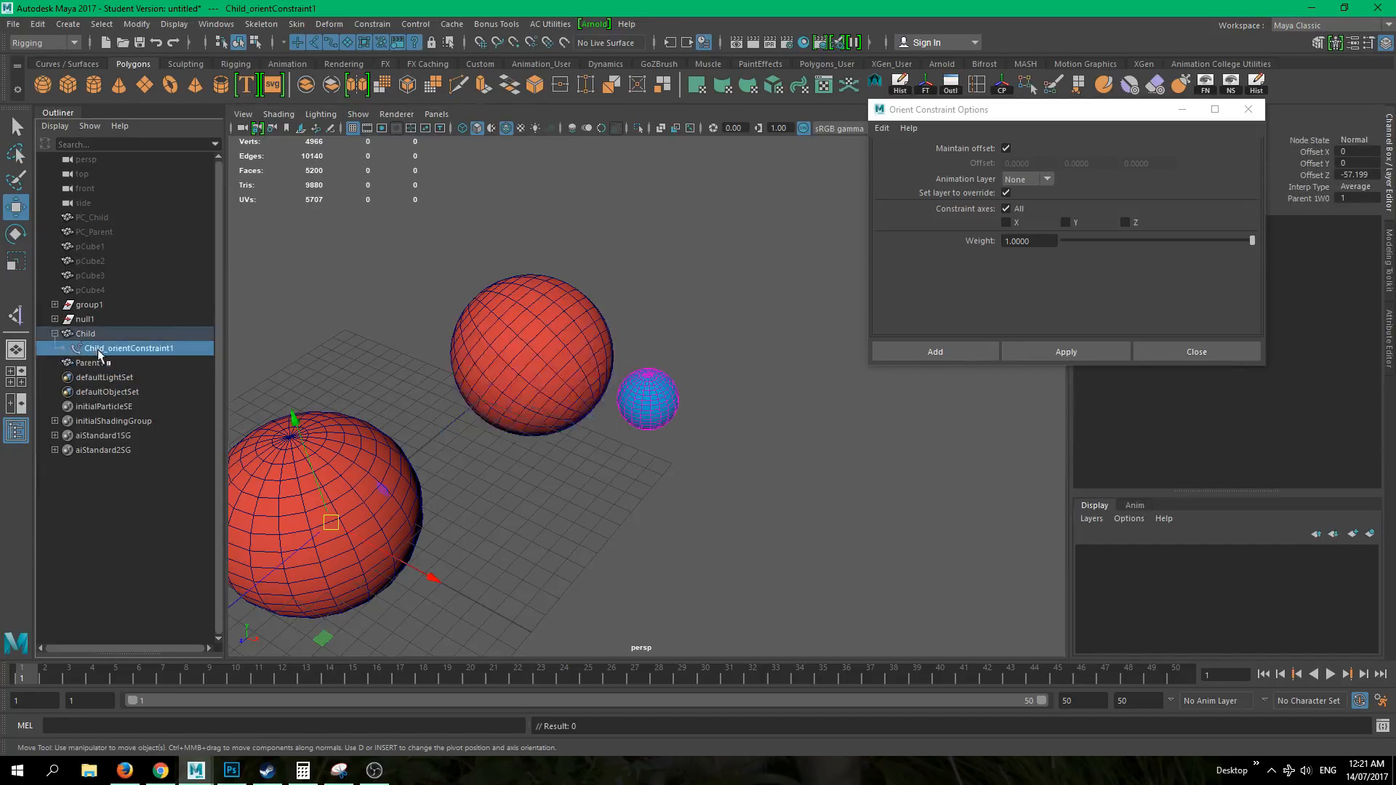
key("Delete")
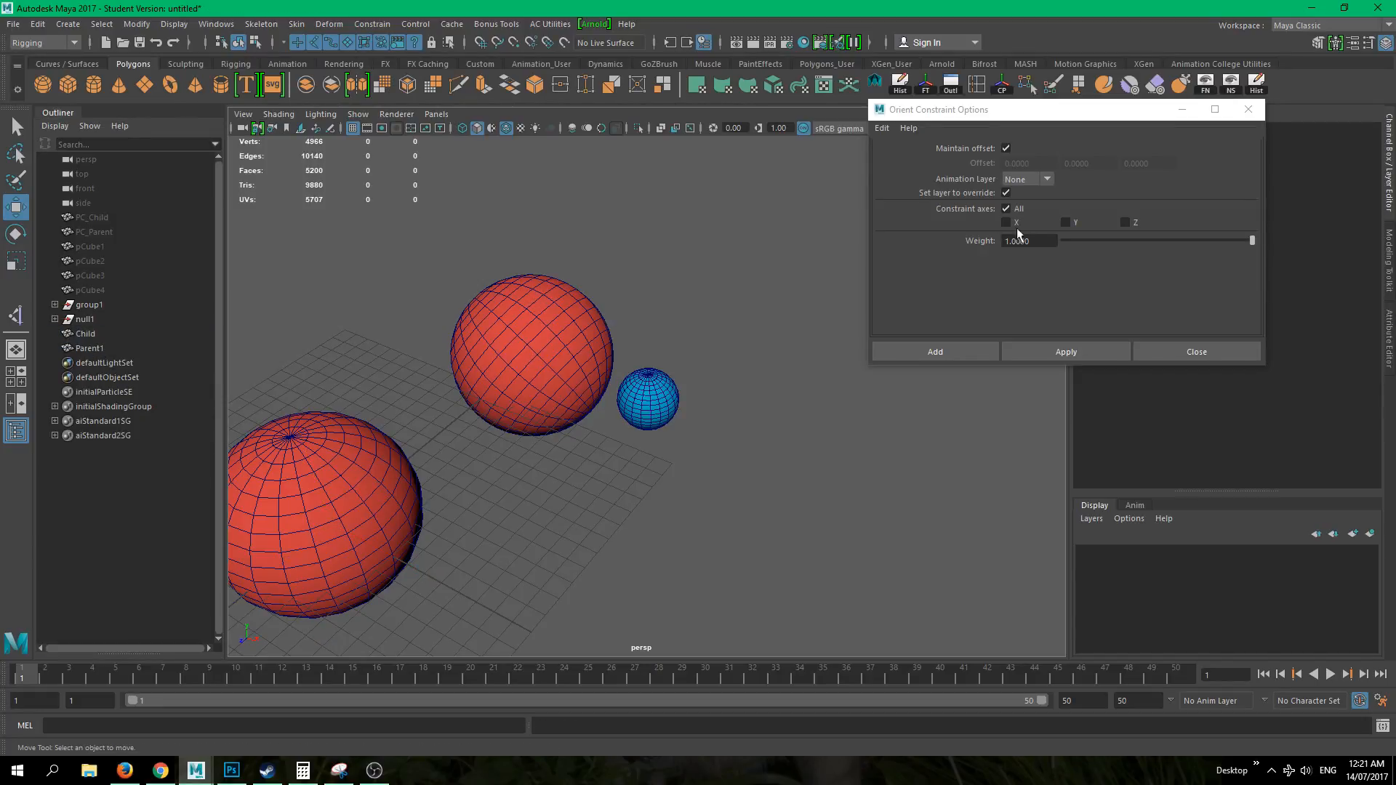
- Apply an Orient constraint from Parent1 to Child with Maintain offset disabled and all axes constrained
left_click(1005, 148)
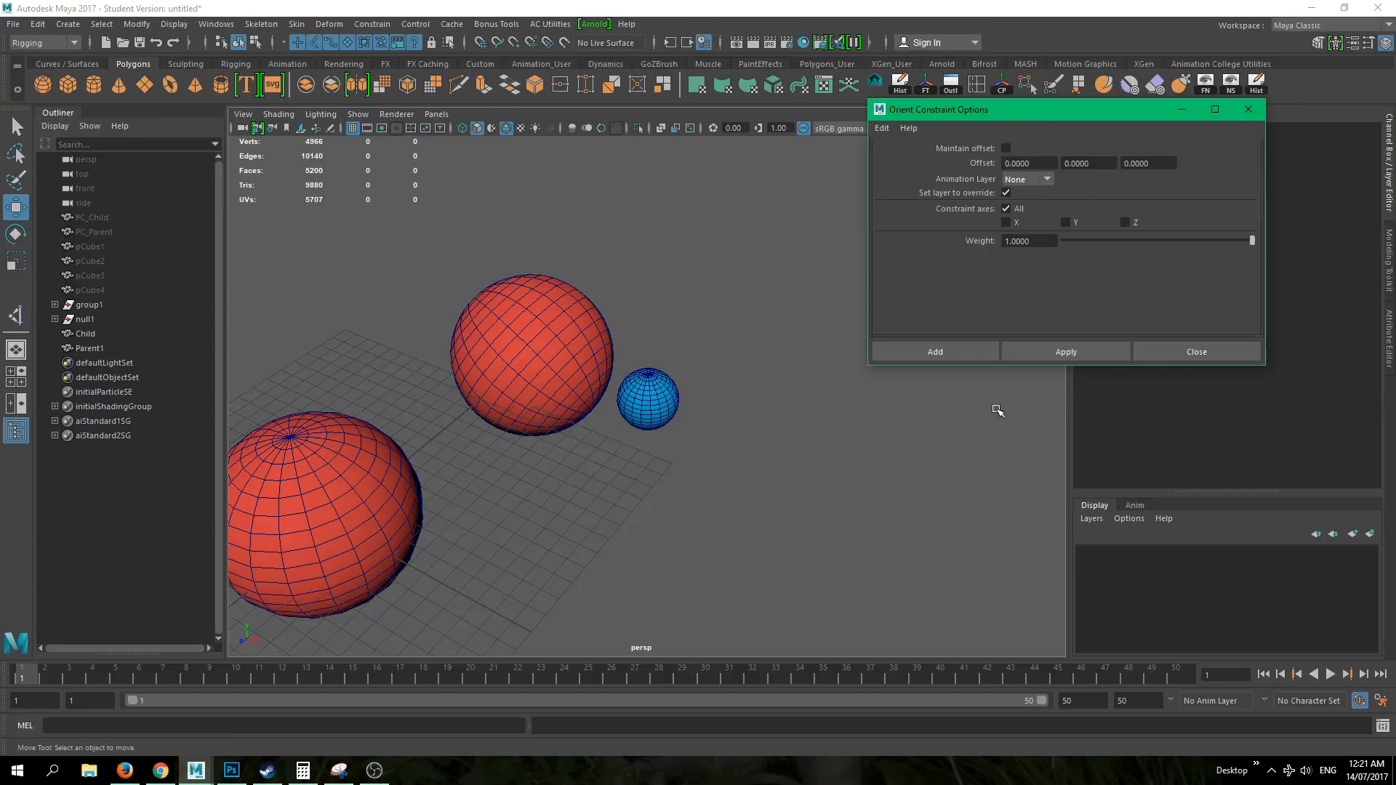
left_click(667, 430)
key("q")
left_click(594, 387)
left_click(644, 404, "shift")
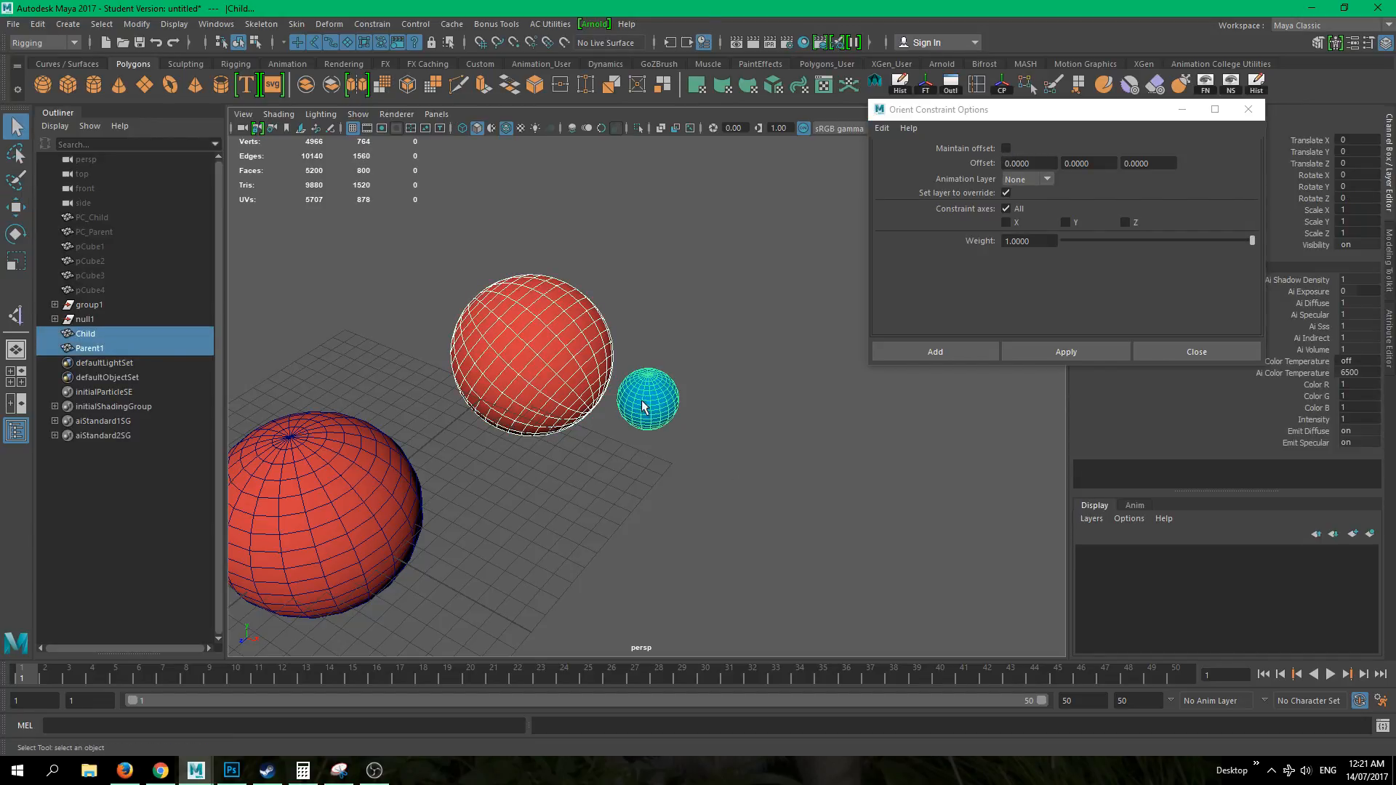
left_click(1032, 352)
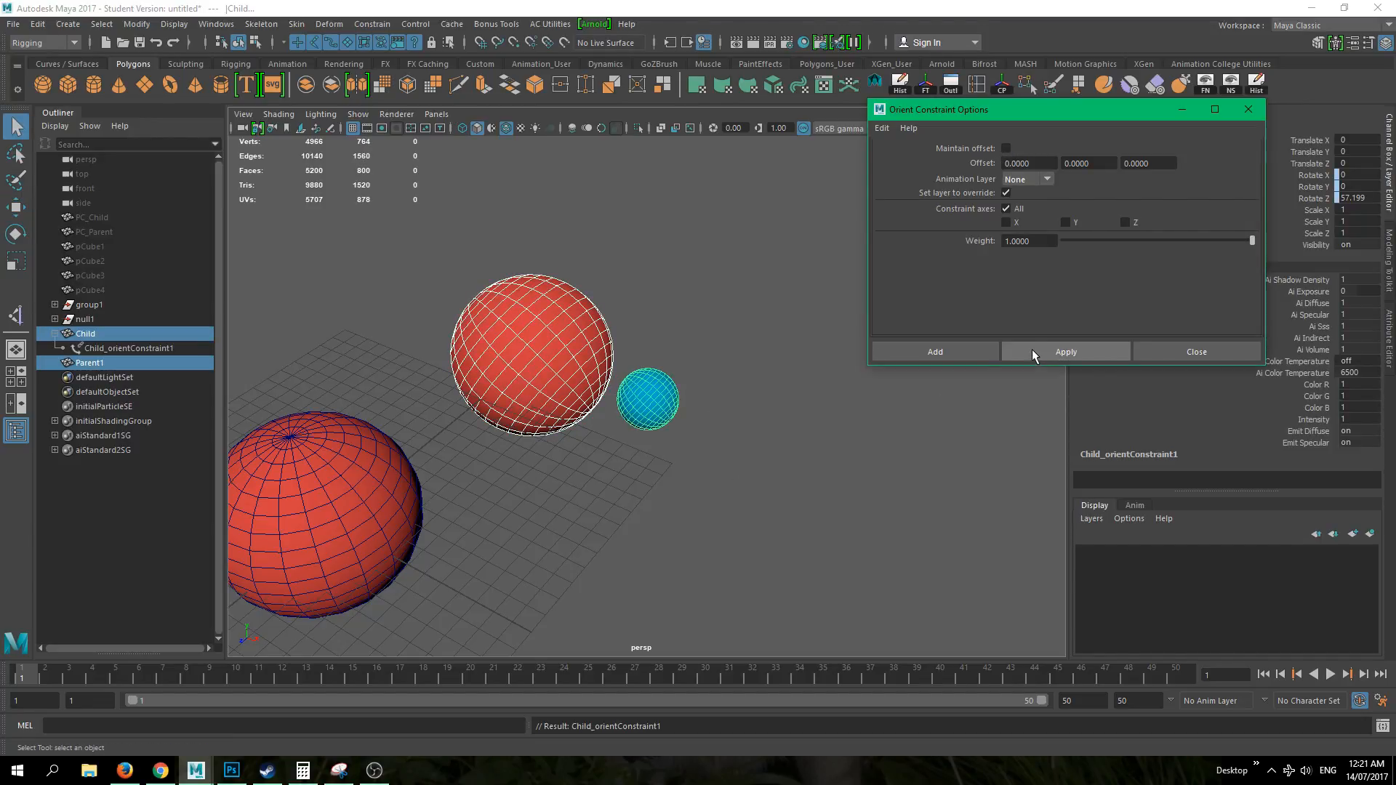
left_click(614, 446)
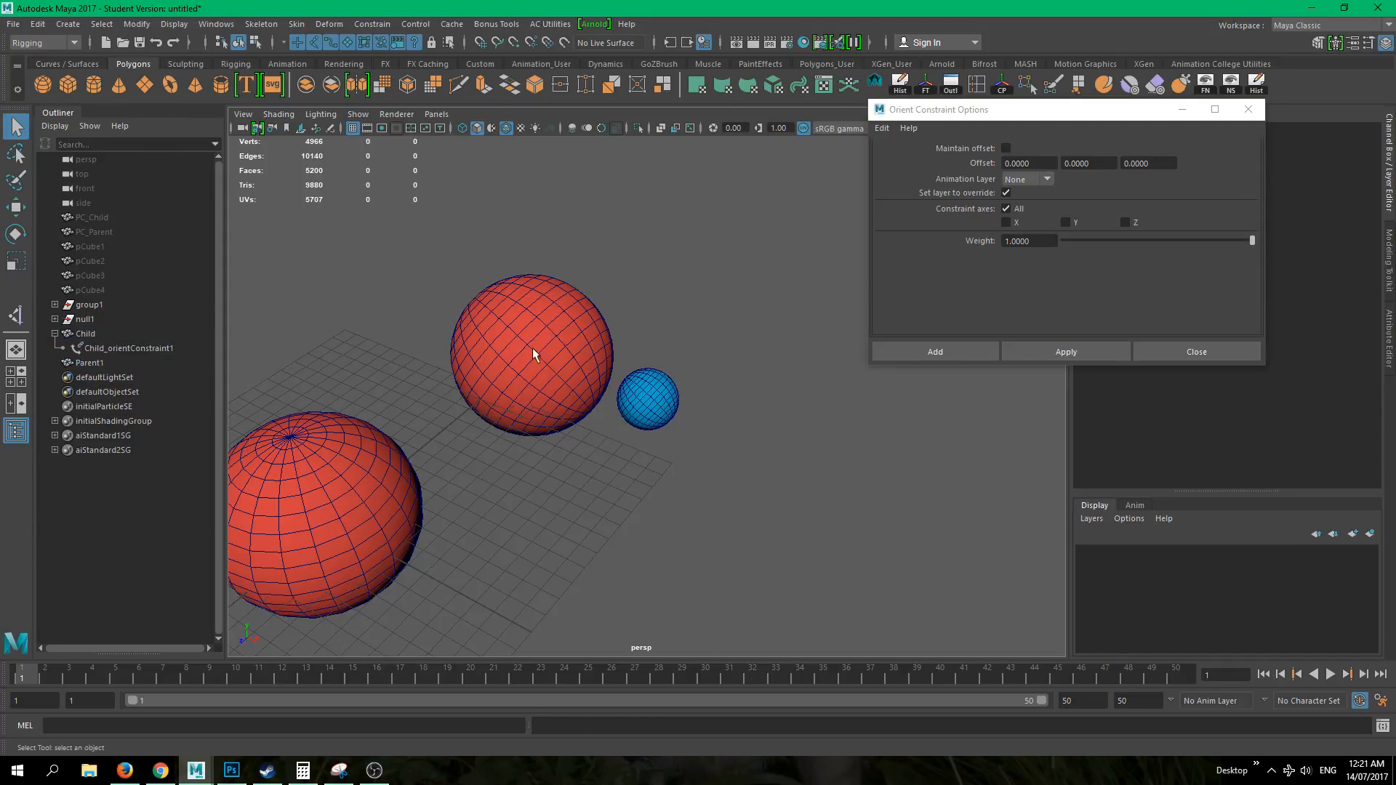
- Compare the rotate values of Child and Parent1 by selecting each sphere, and clear the selection
left_click_drag(661, 434, 701, 377)
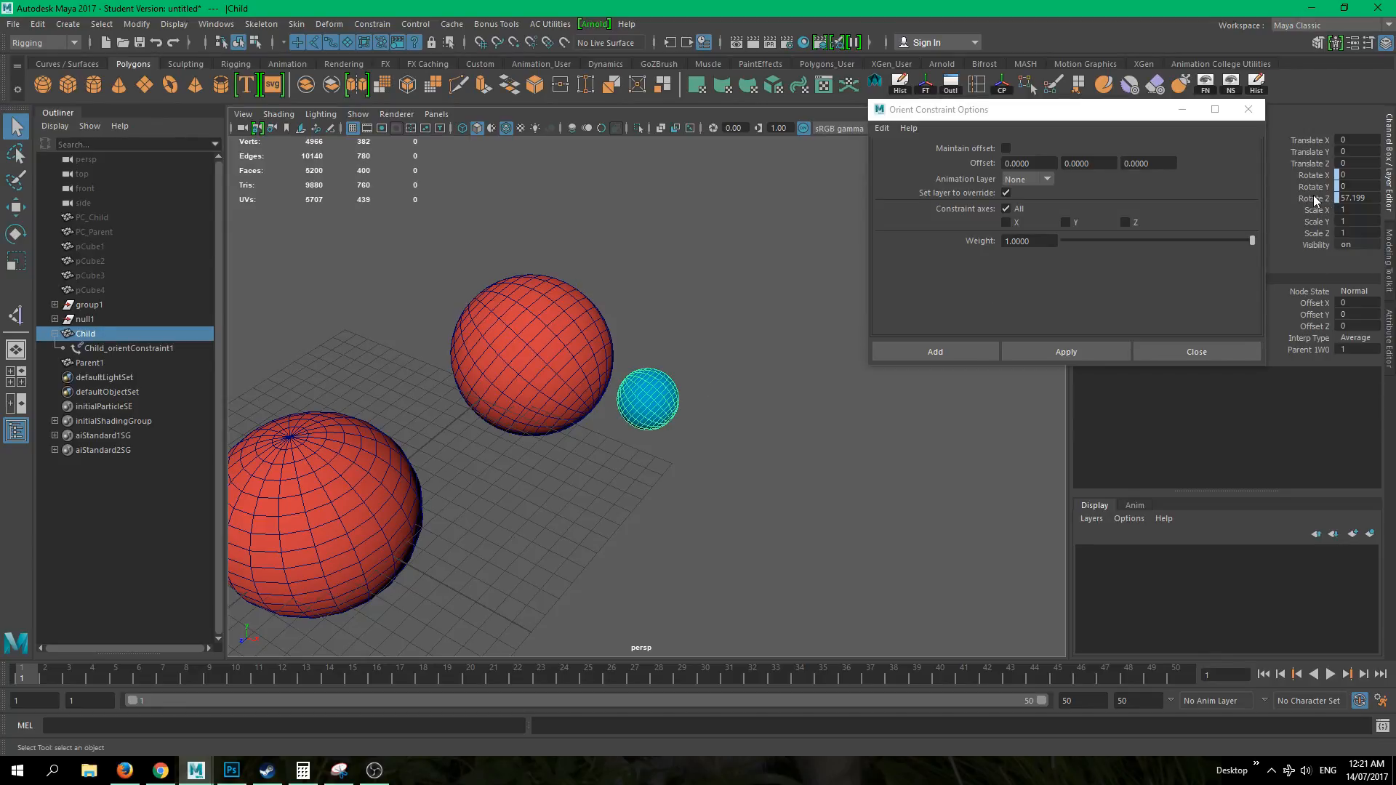
left_click(465, 300)
left_click(514, 351)
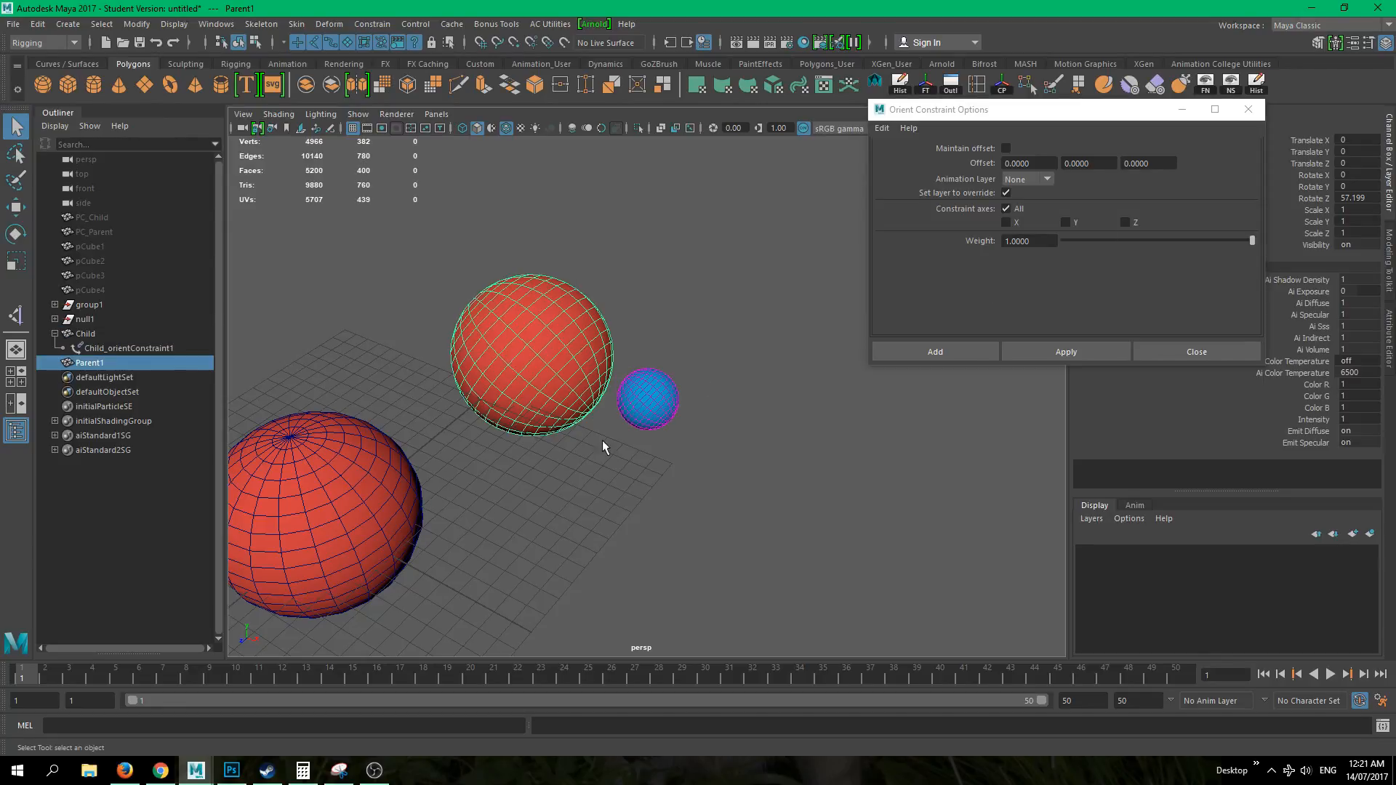
left_click(686, 399)
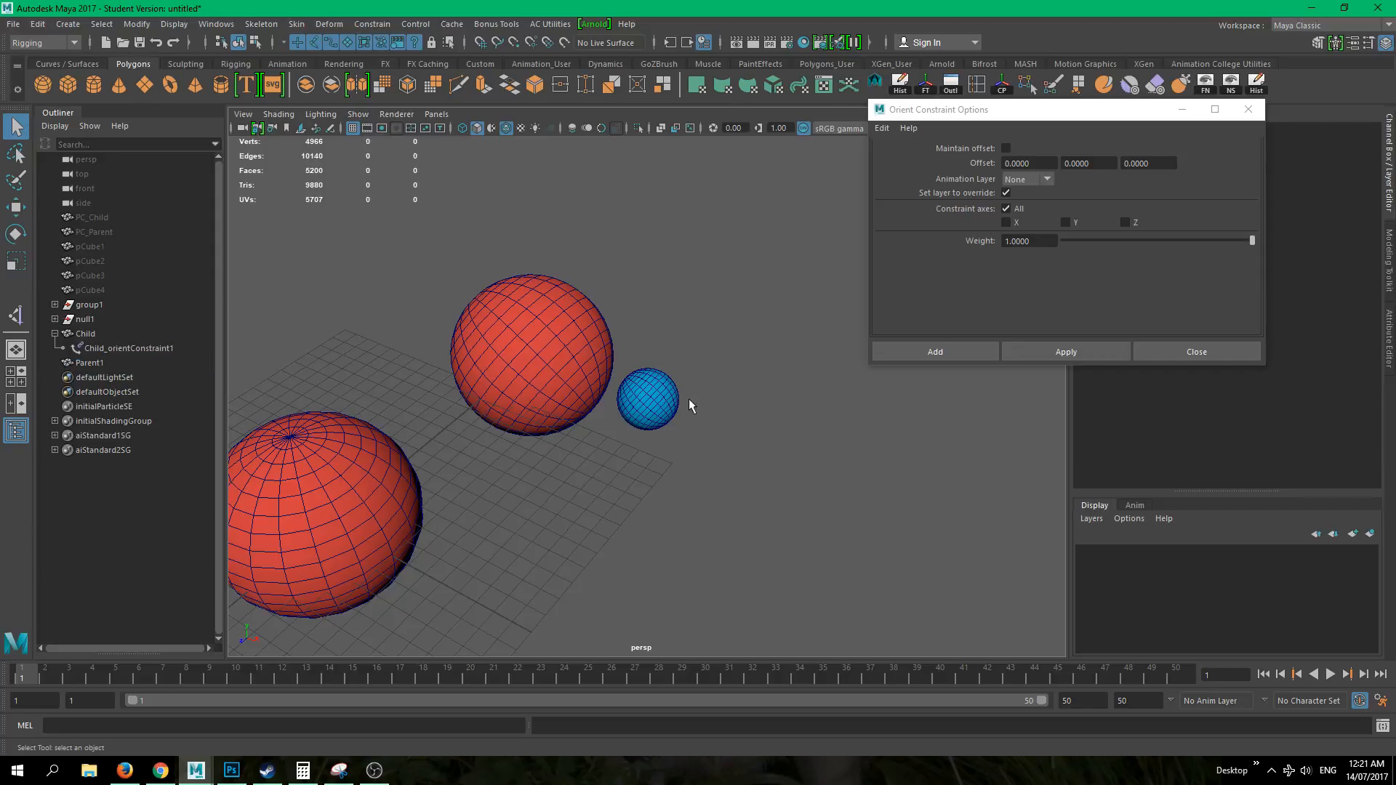
left_click(649, 399)
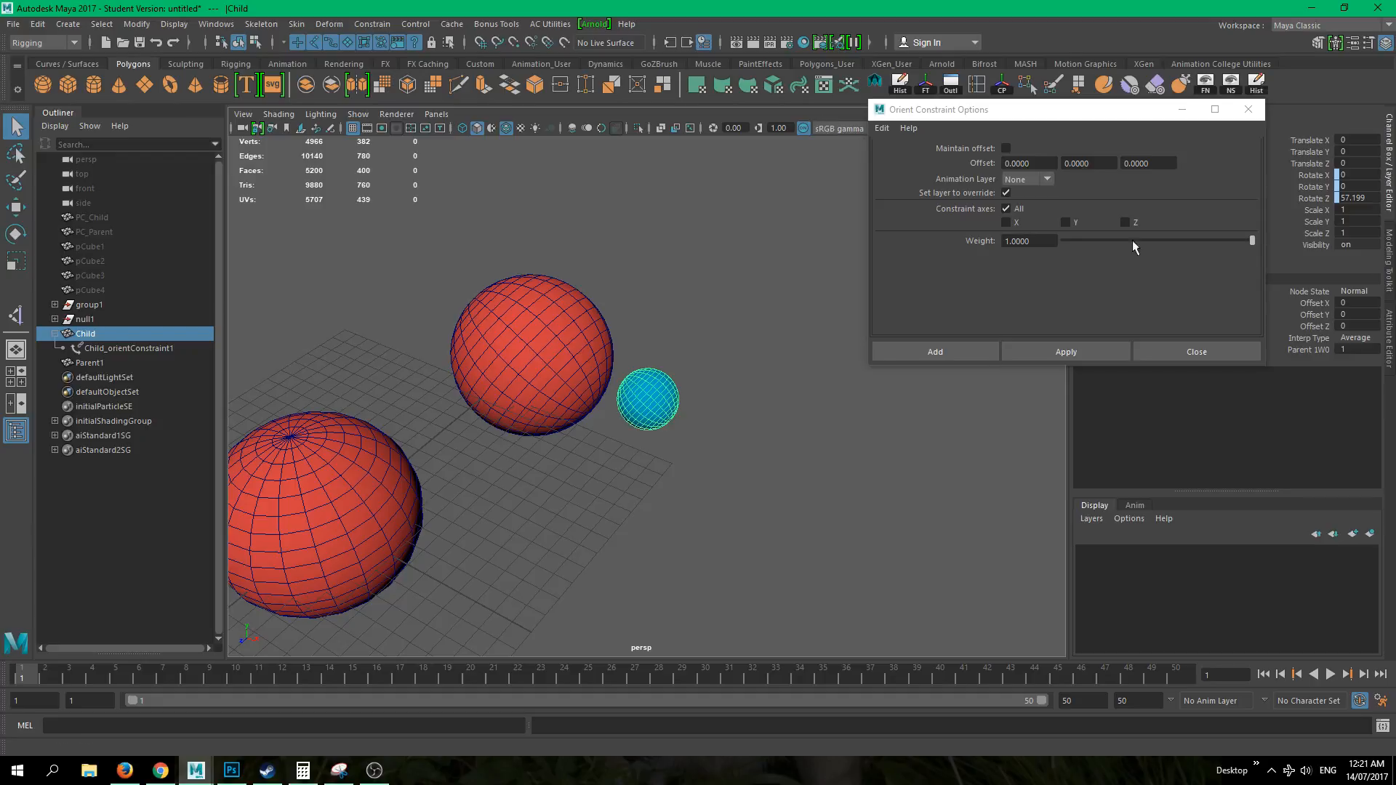
left_click(683, 386)
left_click(654, 418)
left_click(827, 448)
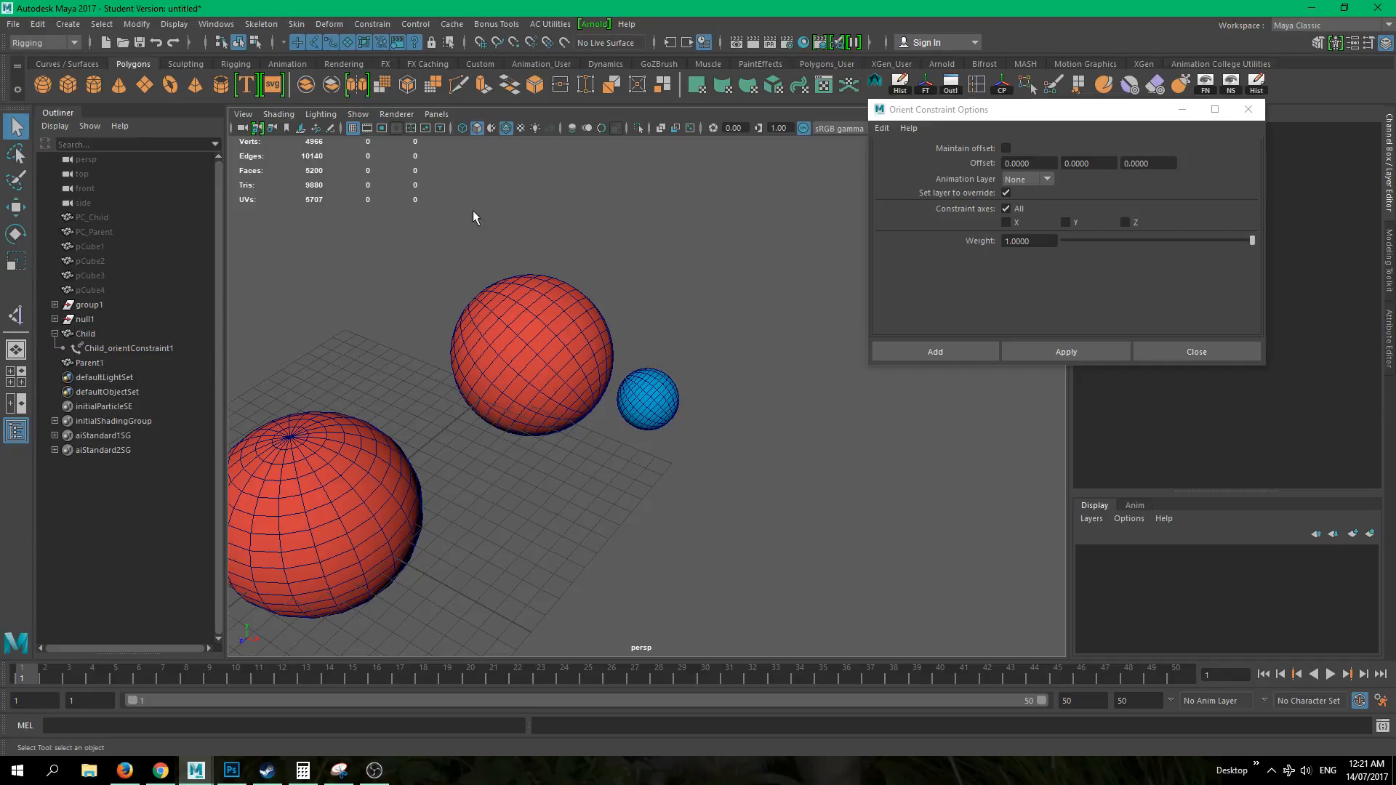
- Delete the orient constraint from the Child sphere
left_click(576, 404)
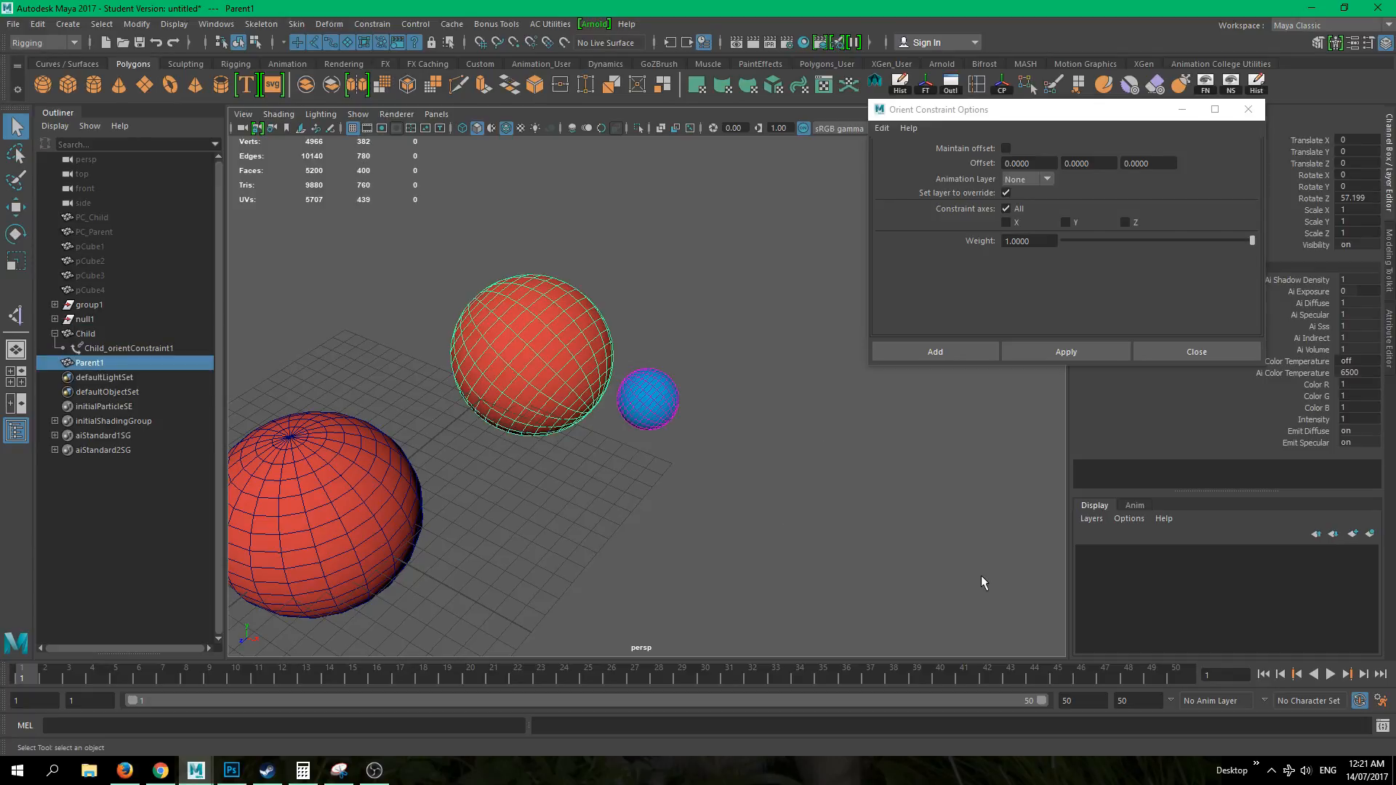
left_click(745, 514)
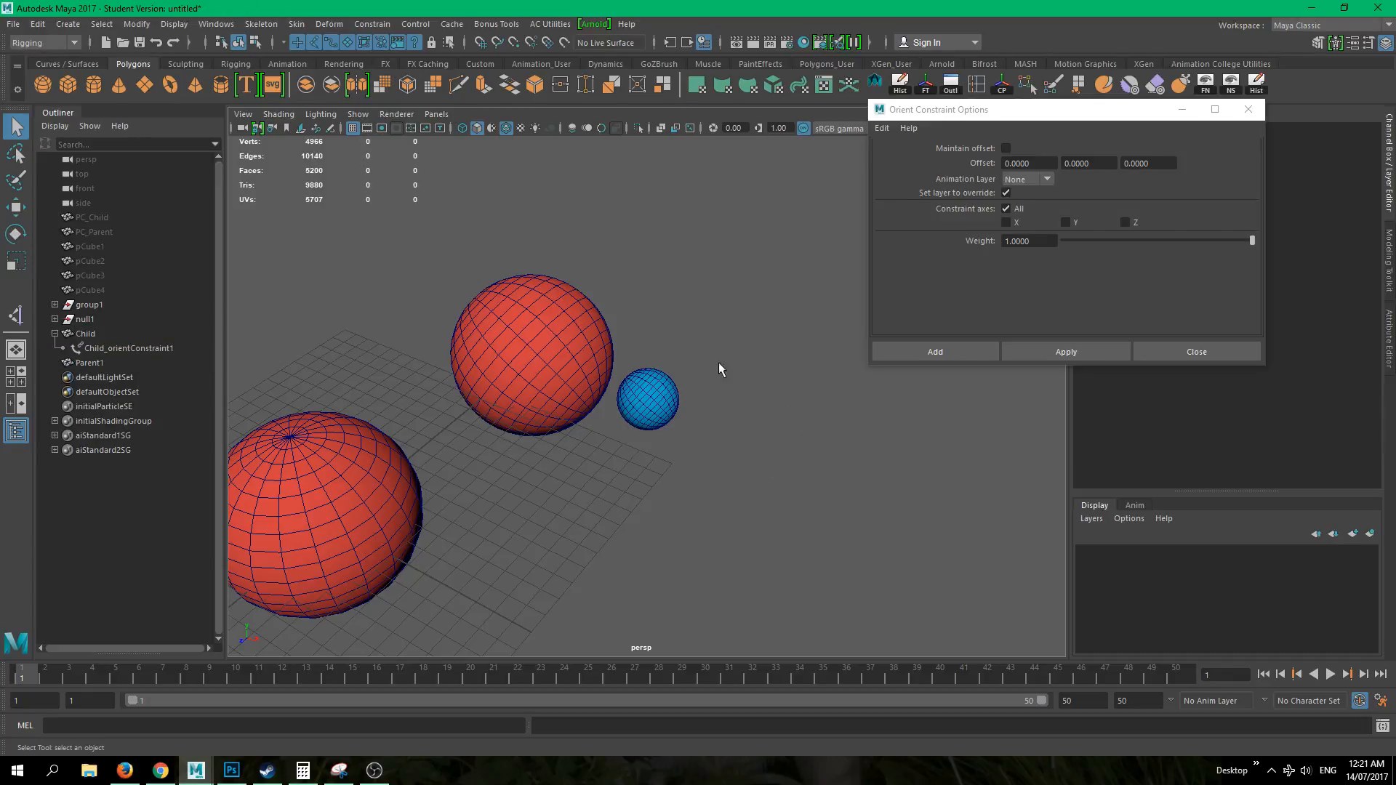
left_click(649, 399)
left_click(138, 349)
key("Delete")
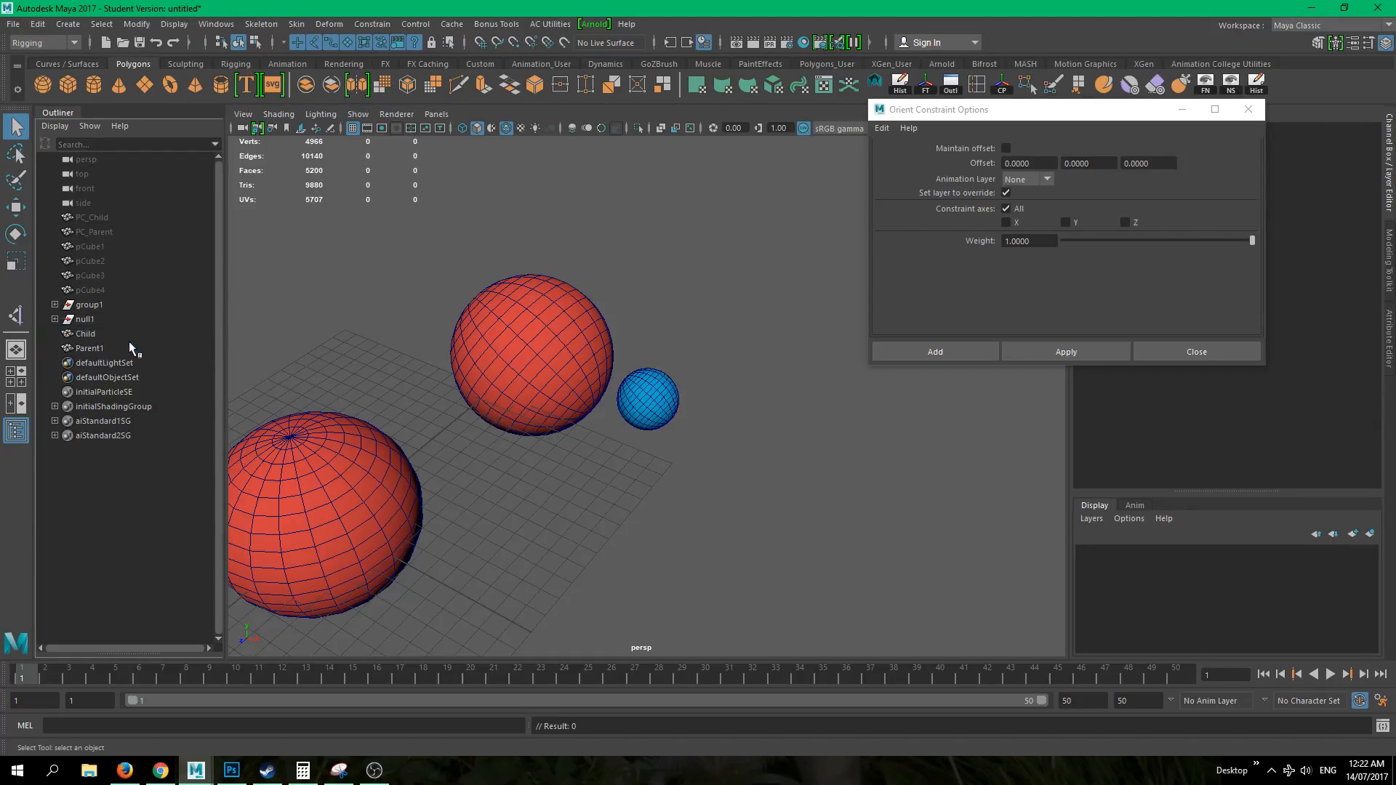
- Reset the translate and rotate values of the Child and Parent1 spheres to 0
left_click_drag(633, 387, 650, 407)
left_click_drag(1359, 140, 1361, 200)
left_click(740, 519)
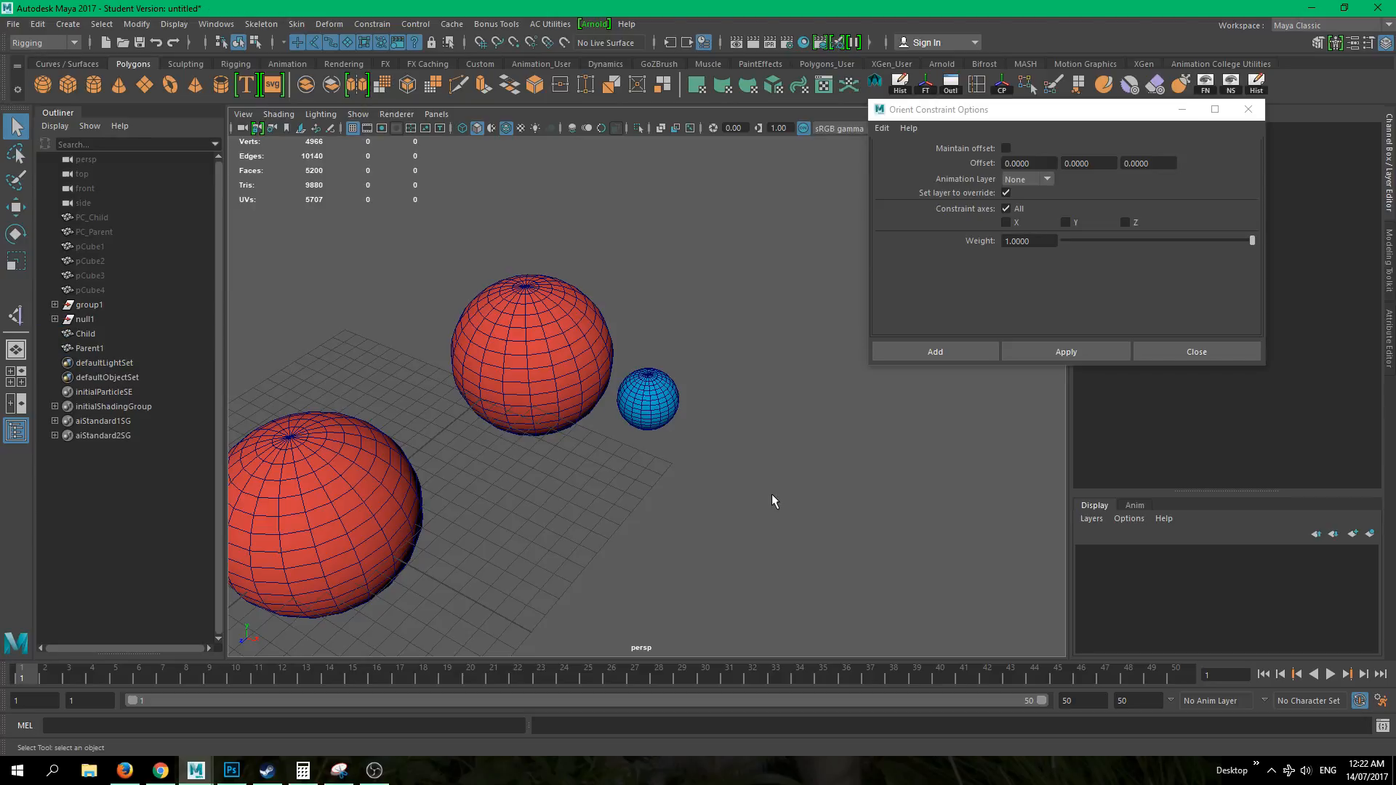
- Duplicate the Parent1 sphere and move the copy about 24 units along X, beyond the Child sphere
right_click_drag(775, 502, 722, 455, "alt")
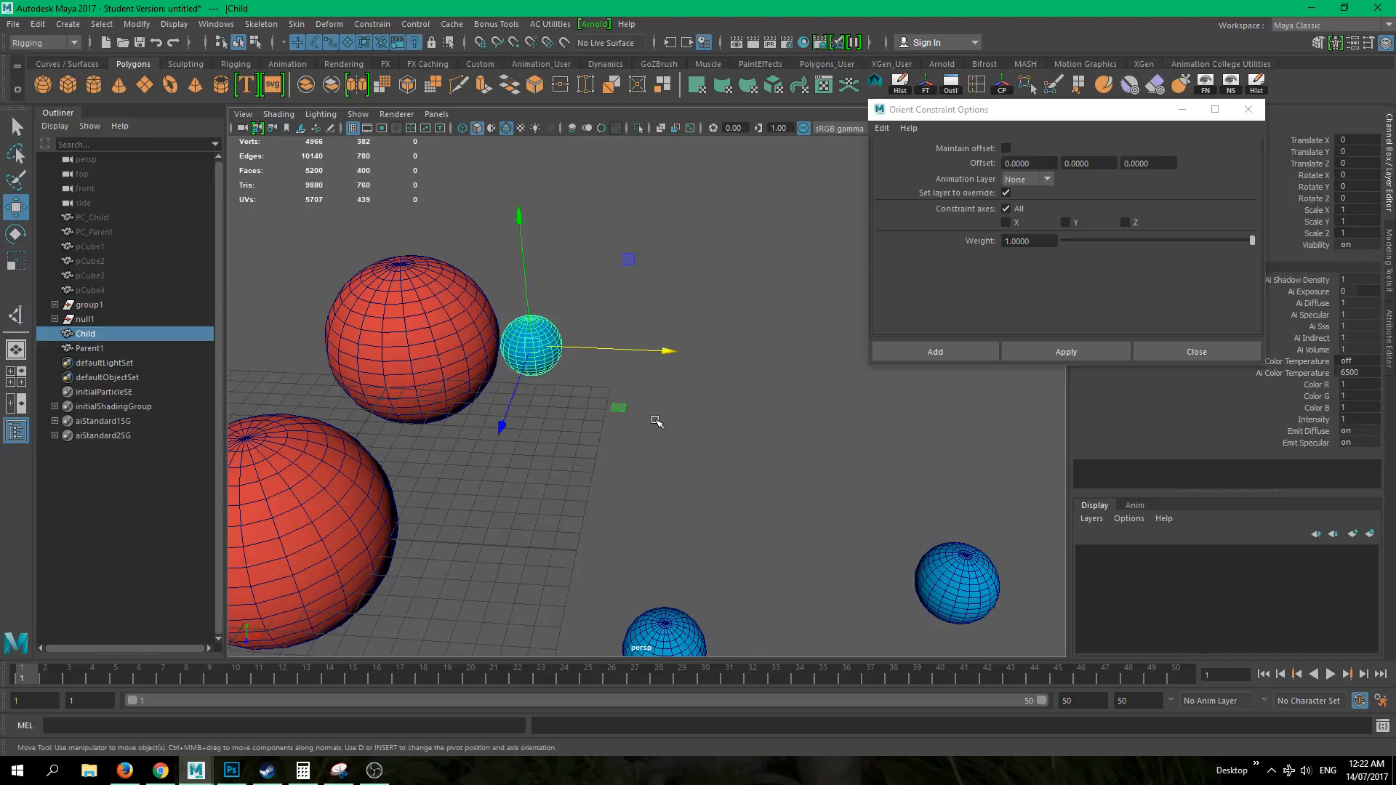
left_click(654, 417)
left_click_drag(640, 429, 601, 455, "alt")
right_click_drag(601, 455, 569, 455, "alt")
left_click_drag(570, 455, 739, 509, "alt")
right_click_drag(738, 508, 885, 542, "alt")
left_click_drag(885, 541, 801, 513, "alt")
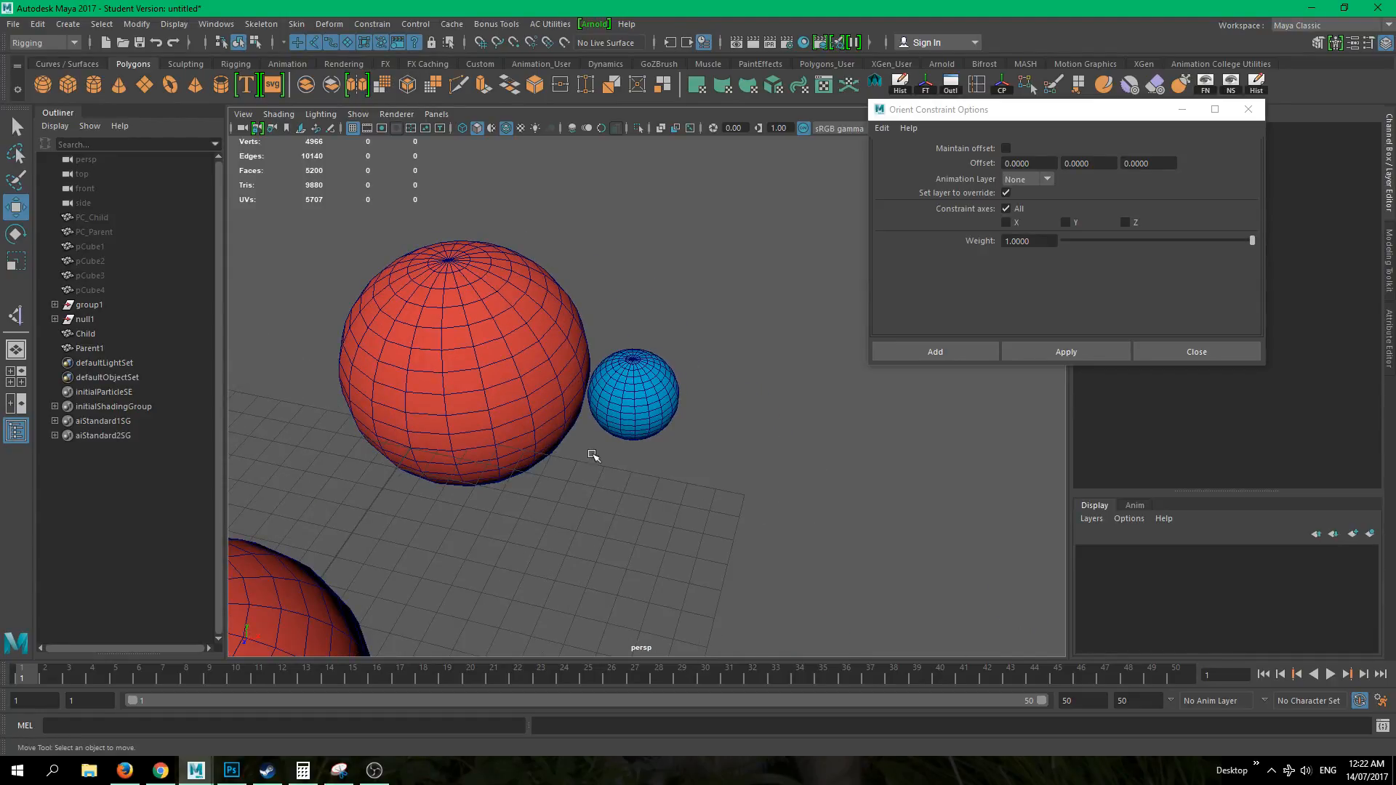
left_click(486, 346)
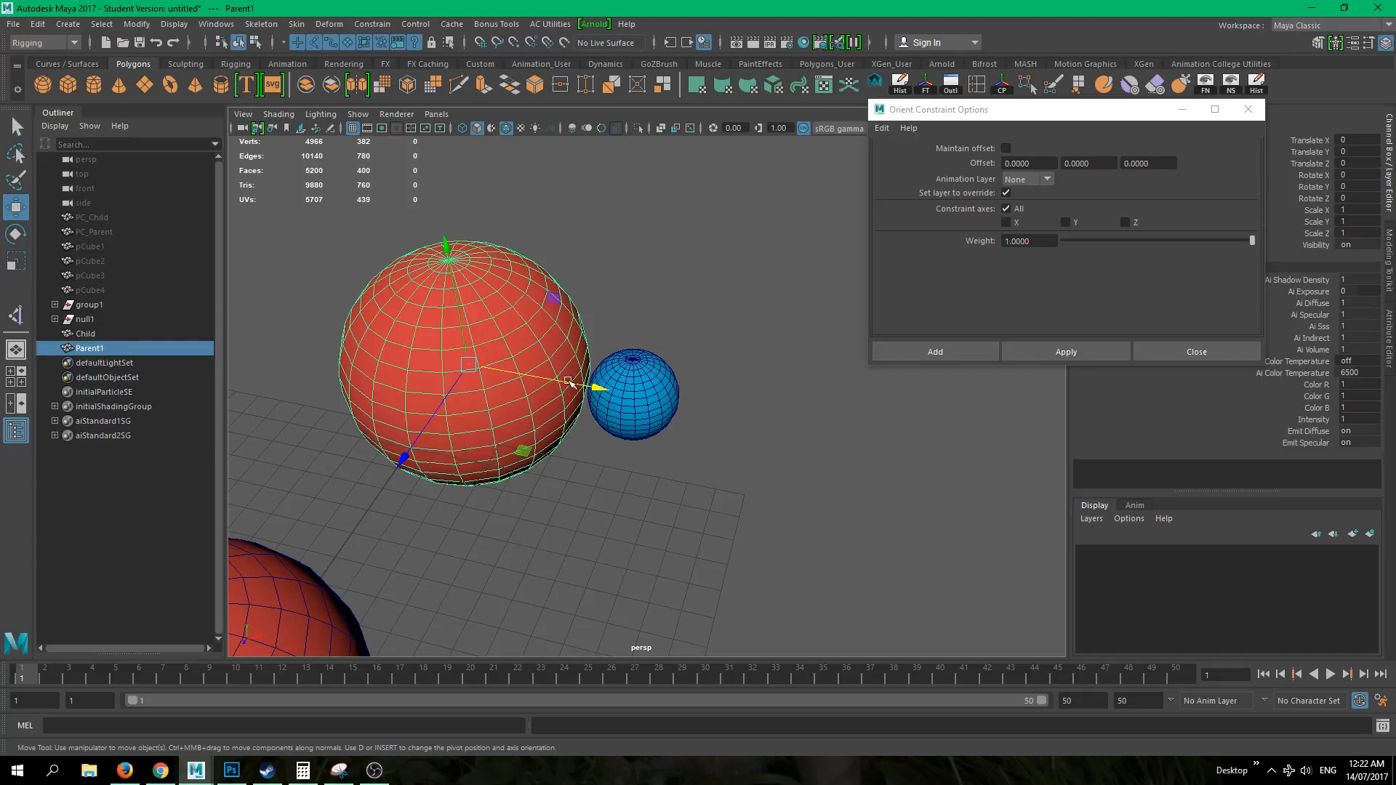
left_click_drag(720, 502, 707, 504, "alt")
key("ctrl+d")
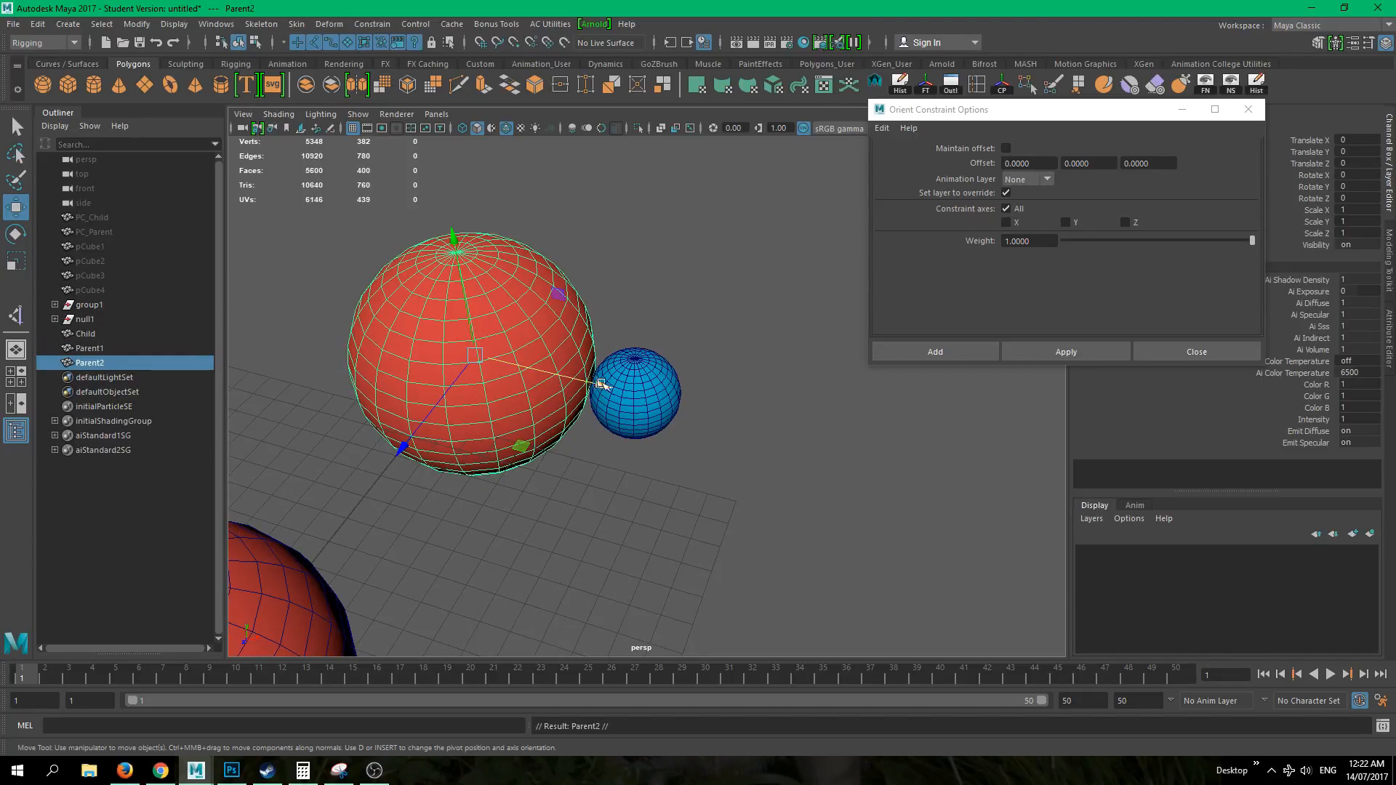
left_click_drag(602, 385, 1291, 547)
right_click_drag(872, 516, 872, 291, "alt")
middle_click_drag(949, 251, 810, 238, "alt")
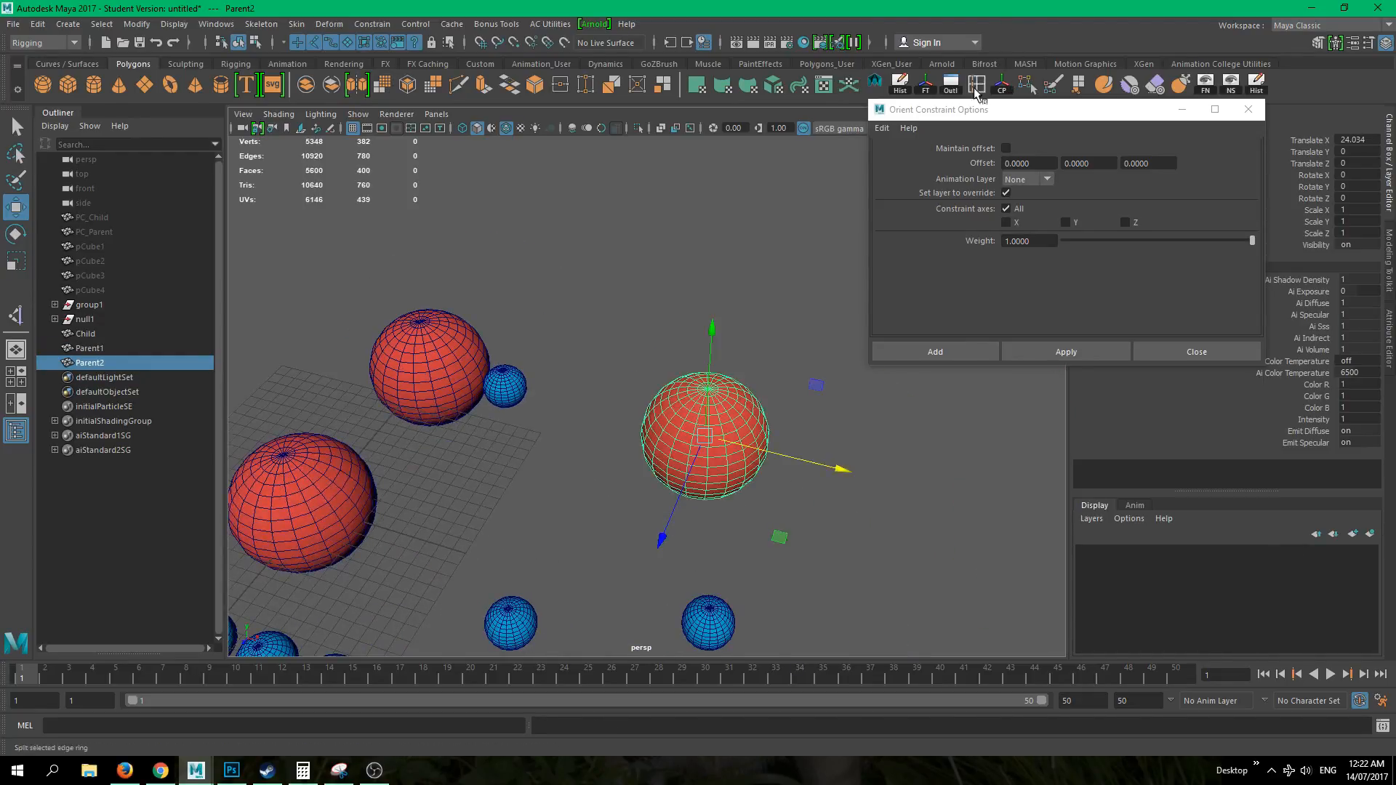
- Freeze the transformations of the Parent2 sphere and the Child sphere
left_click(925, 83)
left_click(642, 346)
left_click_drag(511, 370, 603, 402, "alt")
left_click(514, 443)
left_click_drag(541, 439, 546, 439)
left_click_drag(572, 513, 529, 511, "alt")
left_click(921, 82)
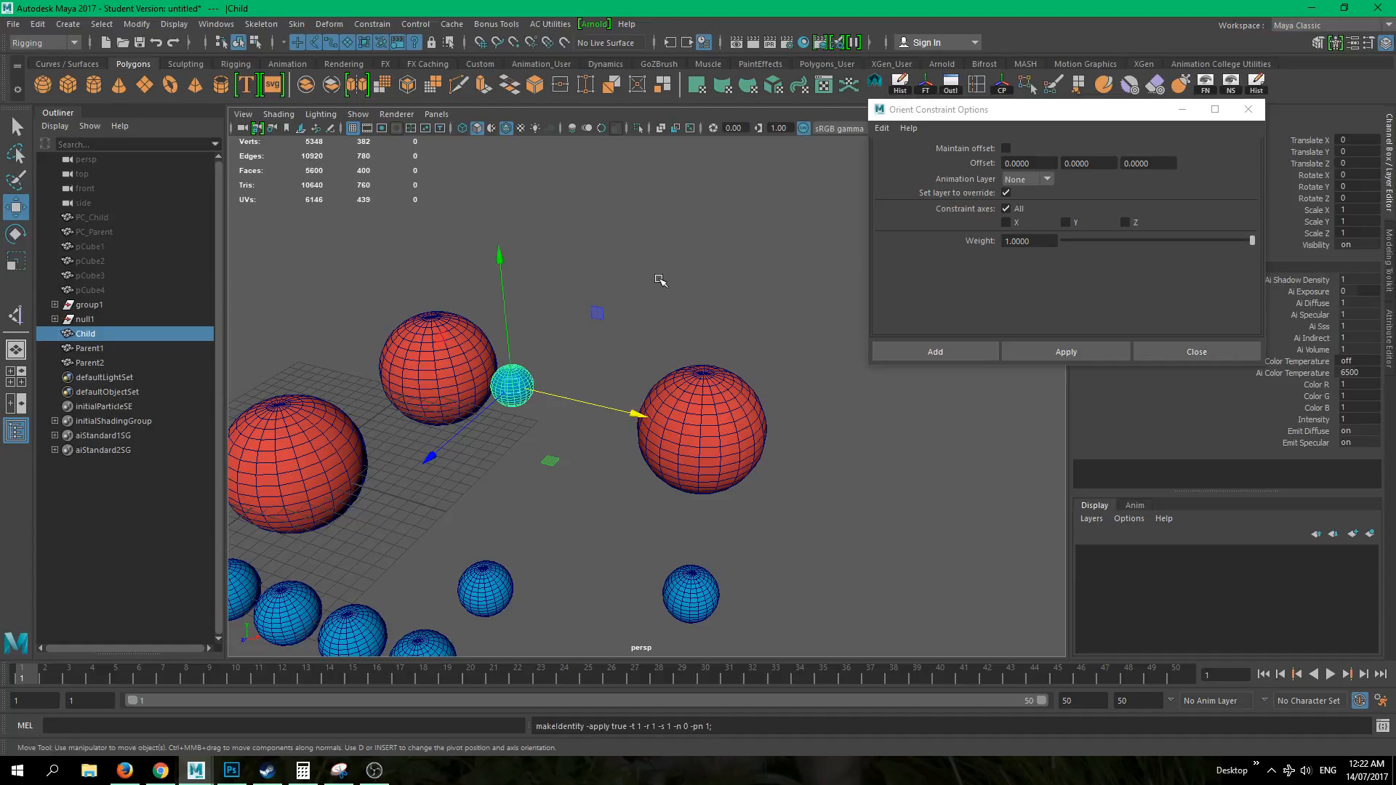
left_click(529, 368)
left_click_drag(530, 368, 564, 365, "alt")
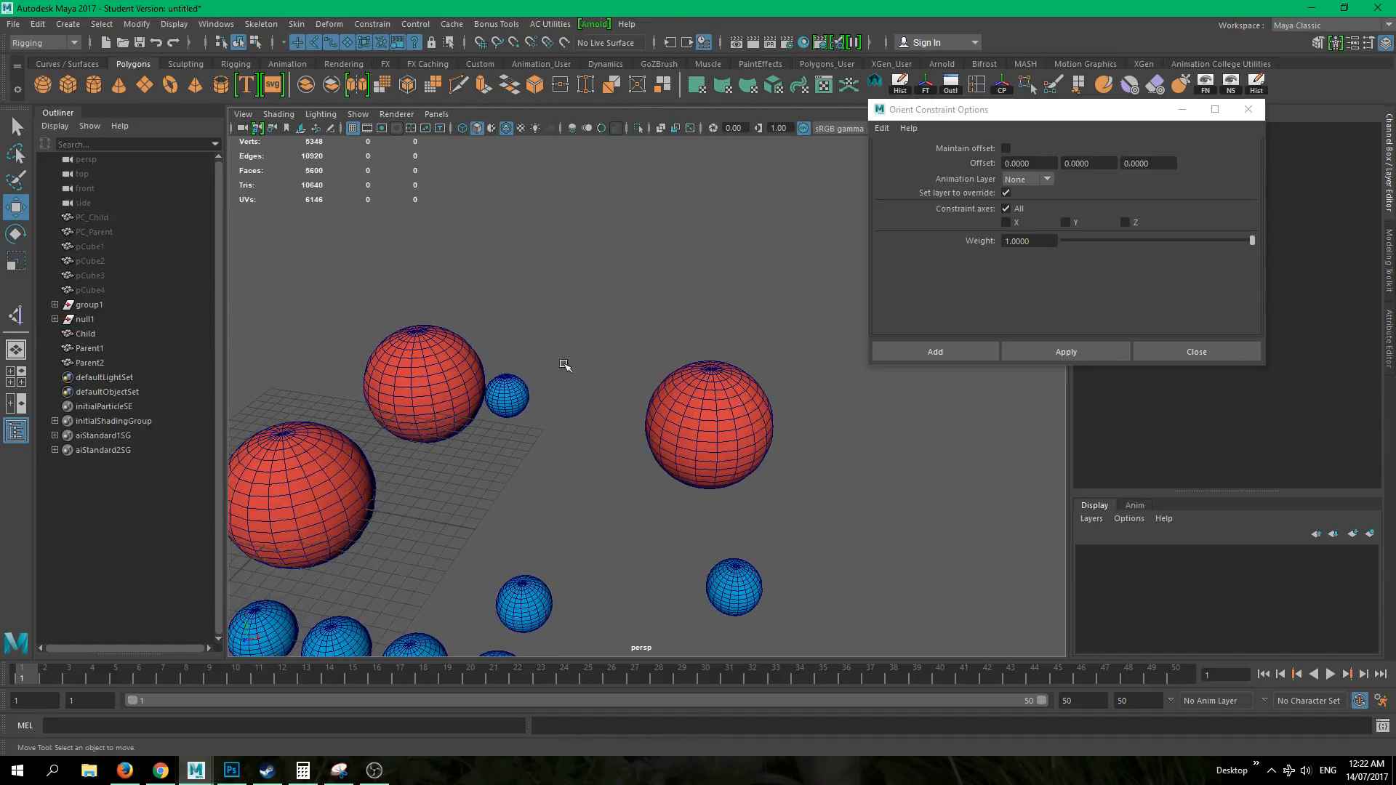
left_click(511, 393)
left_click_drag(646, 396, 636, 394, "alt")
left_click(582, 517)
left_click_drag(582, 517, 549, 467, "alt")
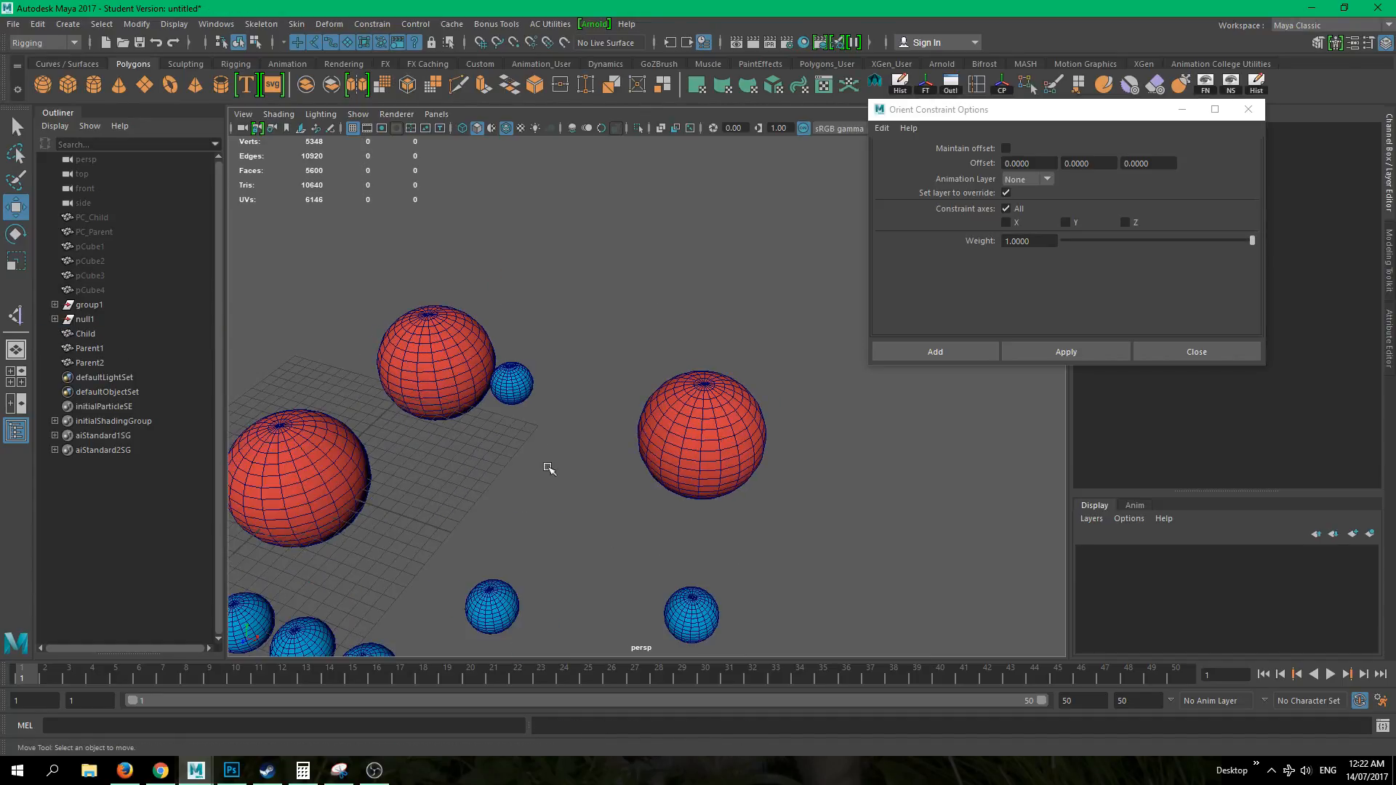
right_click_drag(534, 445, 616, 460, "alt")
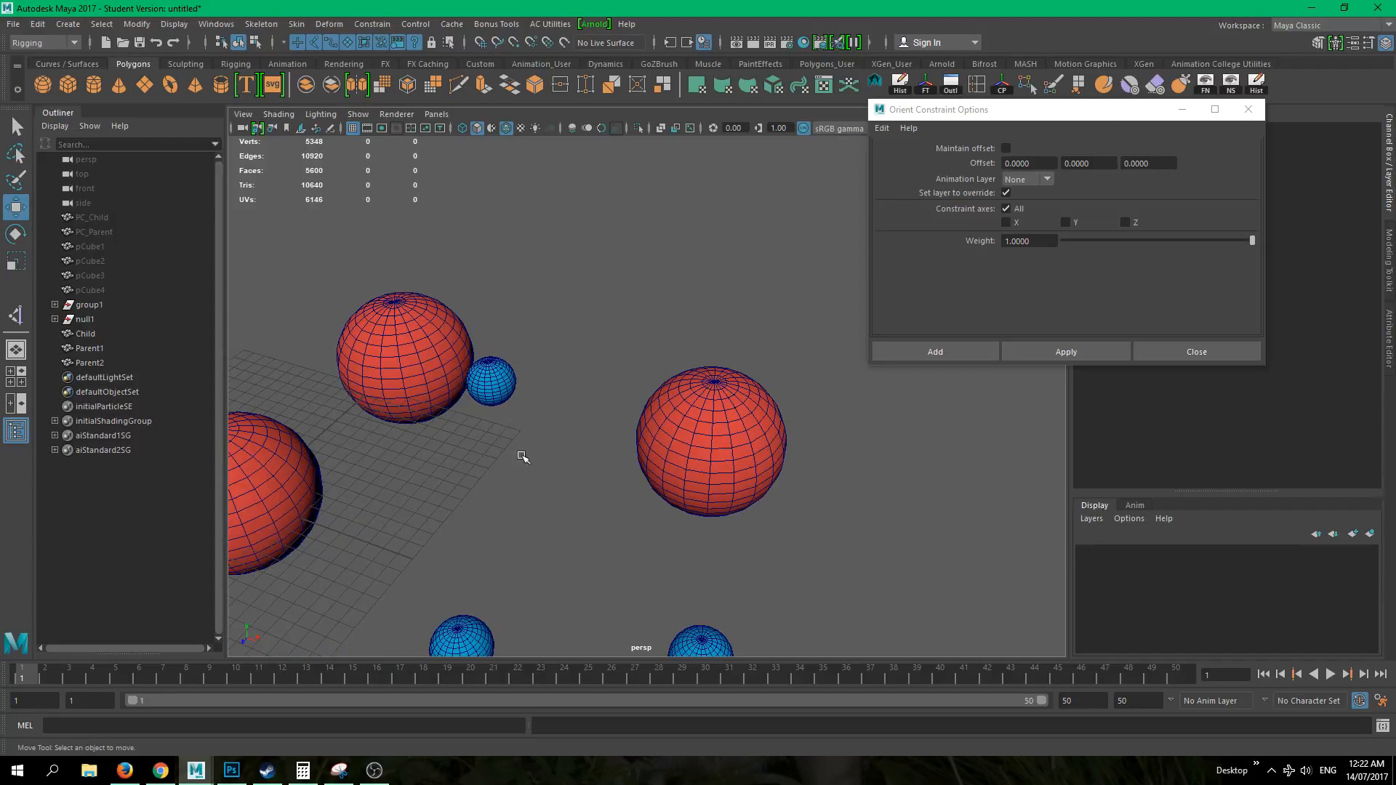
key("q")
left_click_drag(499, 474, 548, 445, "alt")
left_click_drag(556, 513, 518, 494, "alt")
left_click(420, 360)
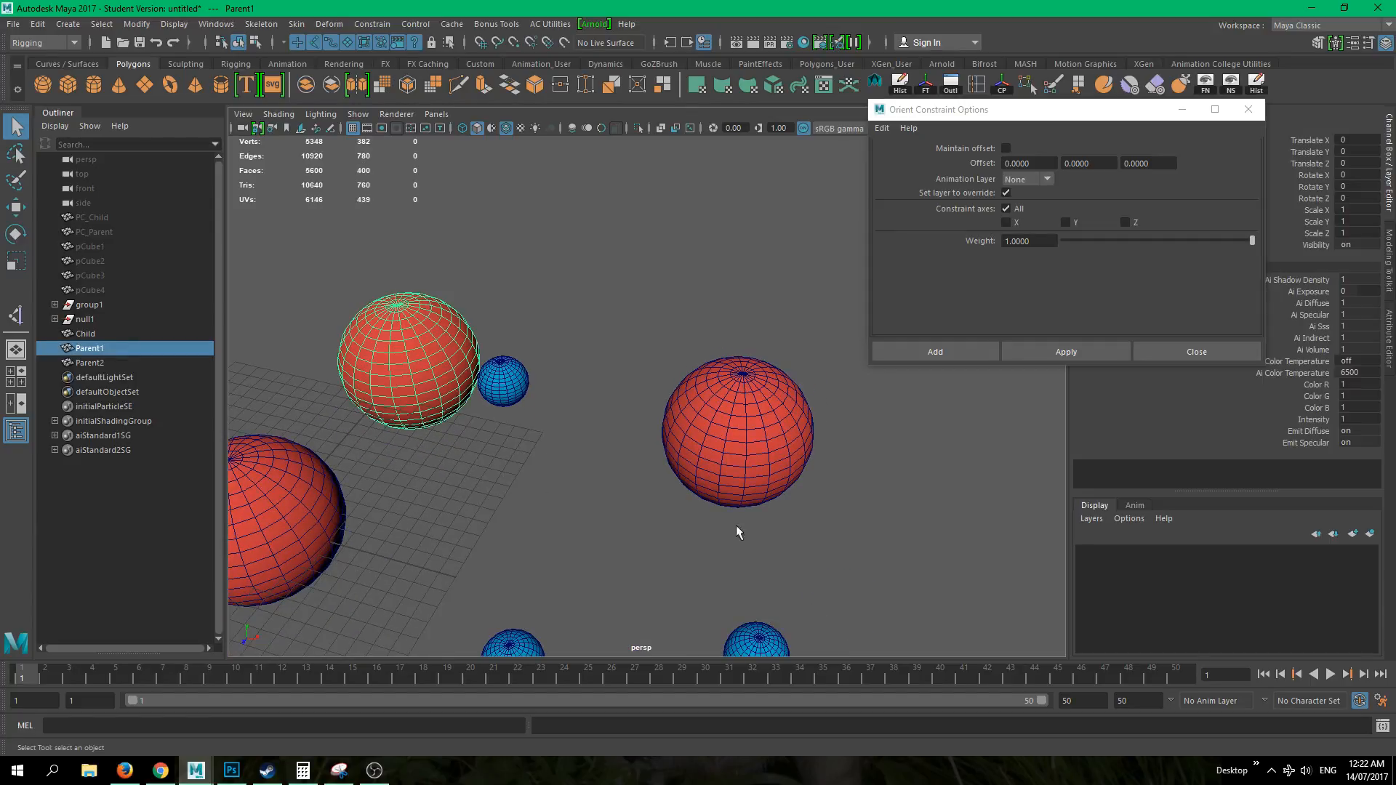
left_click_drag(652, 431, 487, 481, "alt")
left_click(486, 481)
left_click(402, 364)
left_click(729, 442, "shift")
left_click_drag(578, 482, 560, 440, "alt")
left_click(560, 440)
- Apply a parent constraint from Parent1 and Parent2 to Child with Maintain offset off, translating on Y only and rotating on all axes
left_click(376, 340)
left_click(730, 392, "shift")
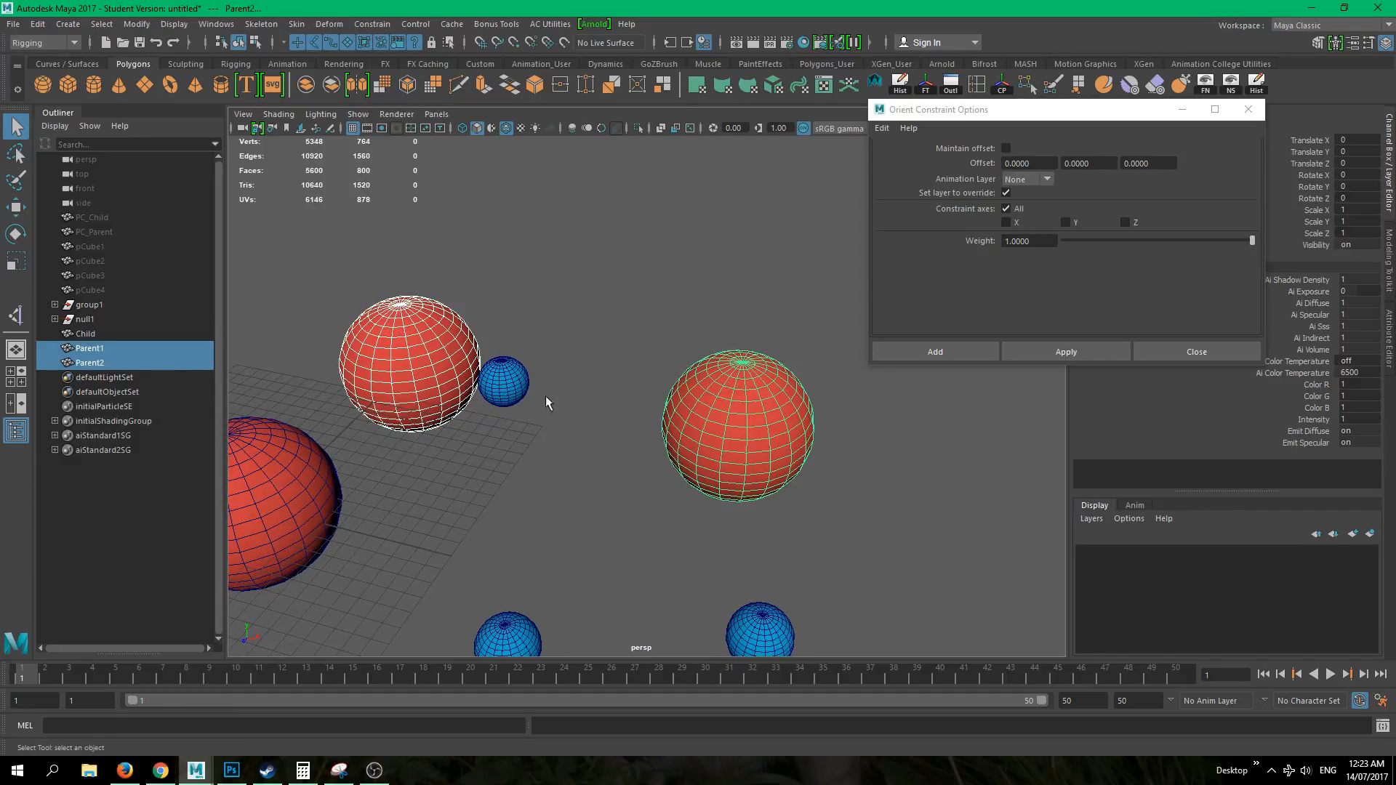
left_click(507, 393, "shift")
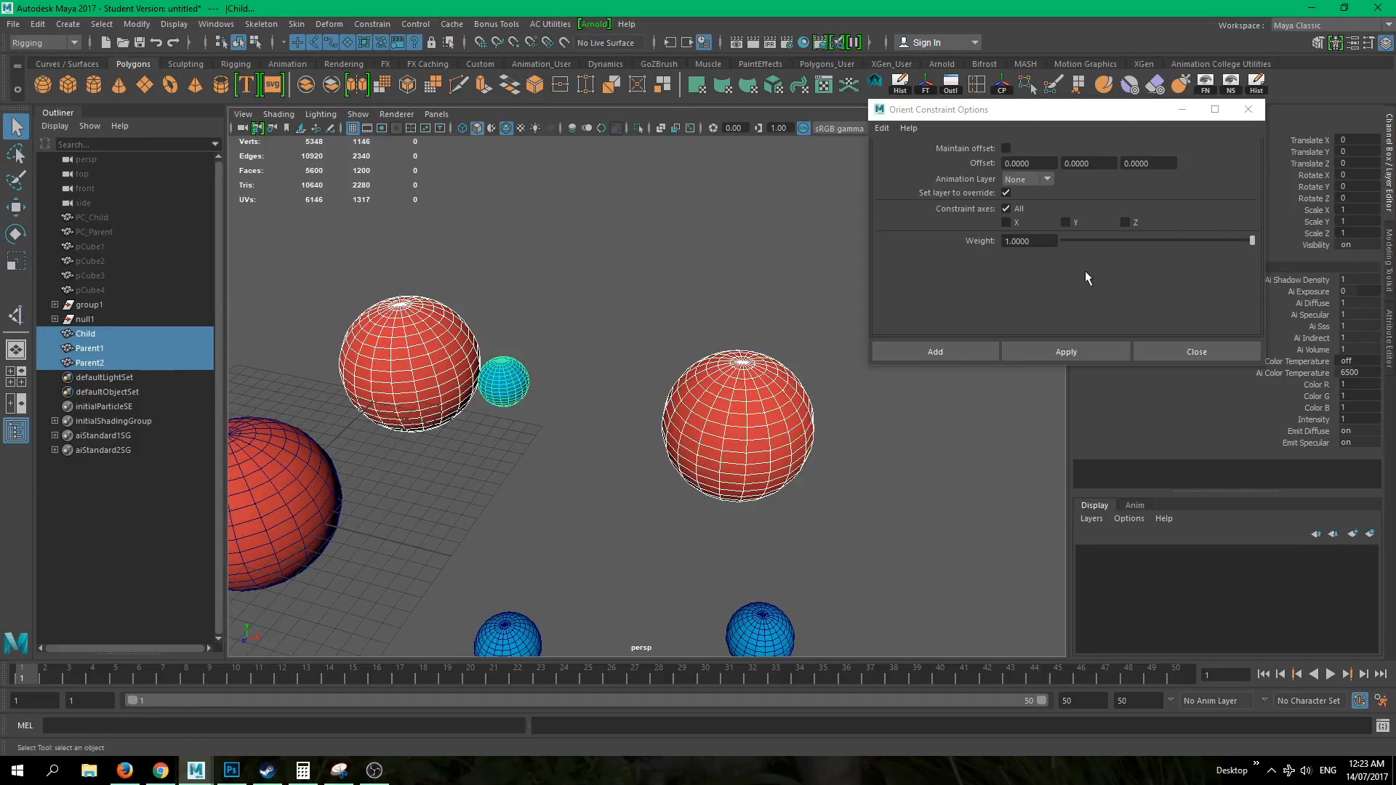
left_click(1248, 109)
left_click(361, 27)
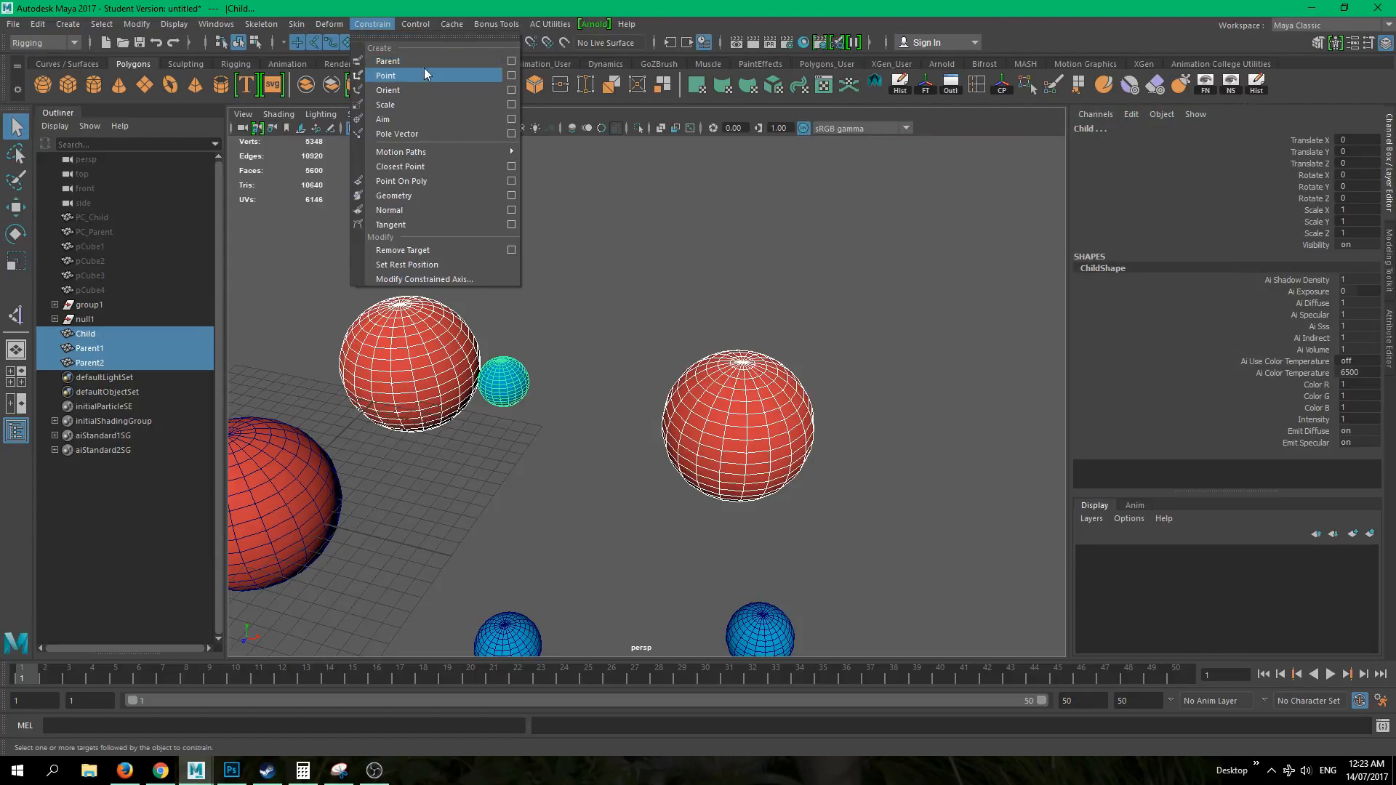
left_click(508, 61)
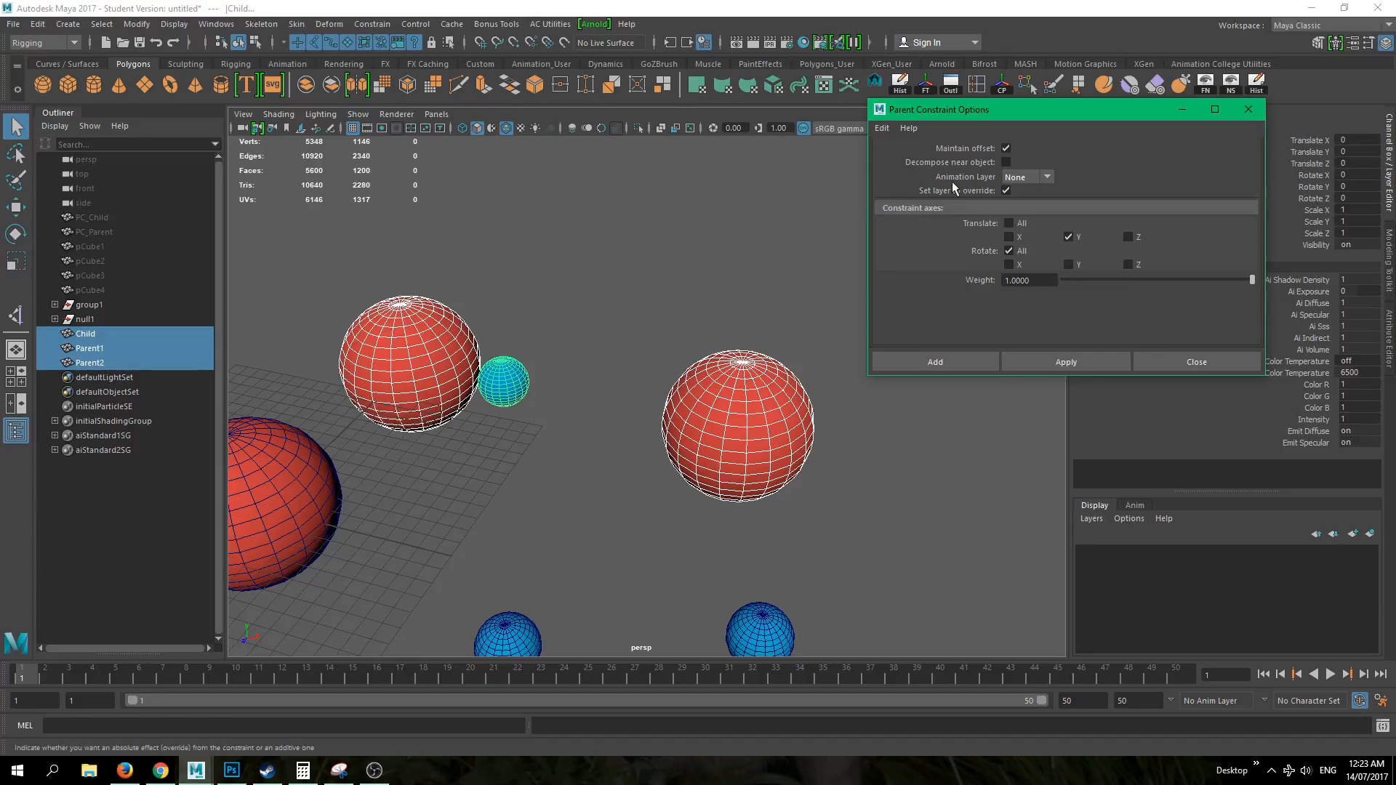
left_click(1006, 149)
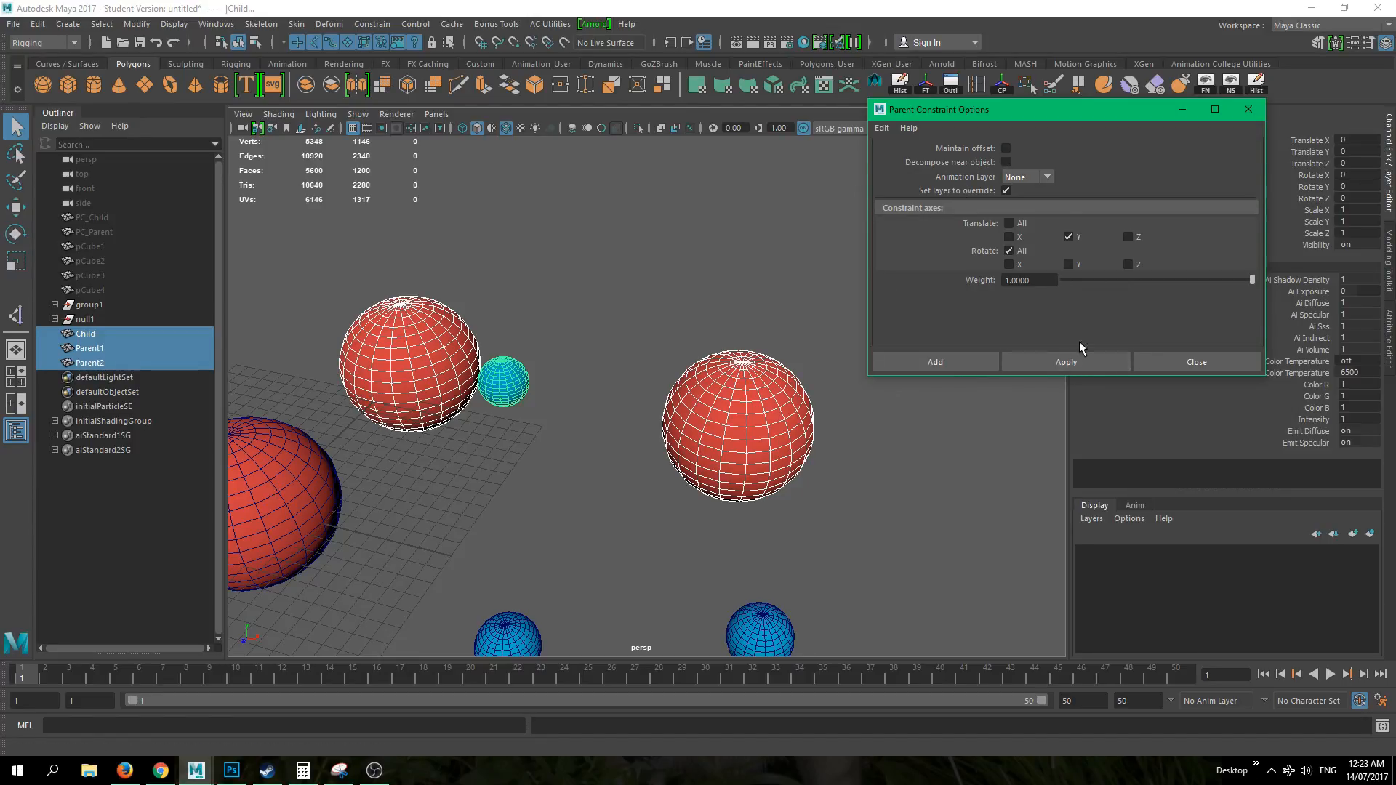
left_click(1060, 362)
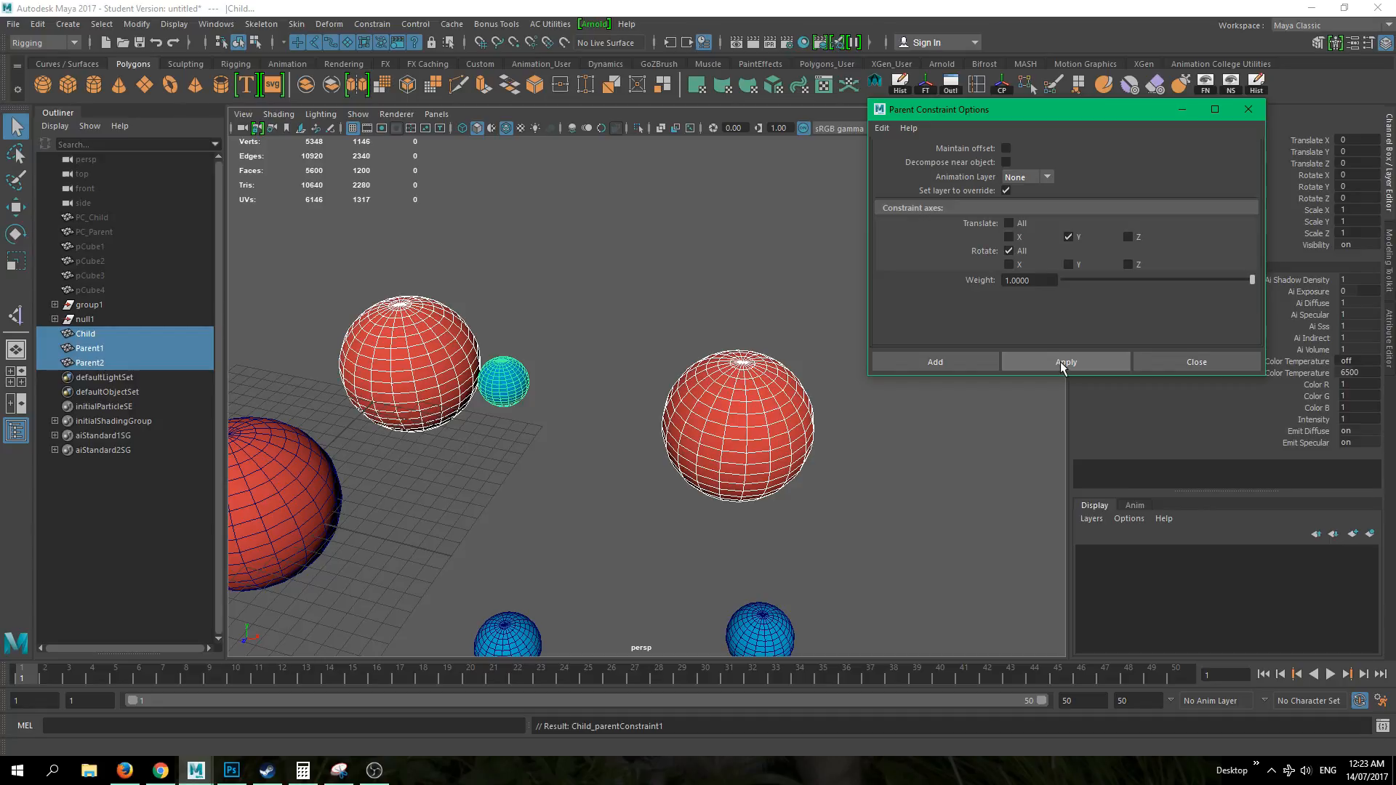
- Test the parent constraint by moving Child, Parent2 and Parent1 one at a time, undoing each move
left_click(553, 458)
left_click(501, 390)
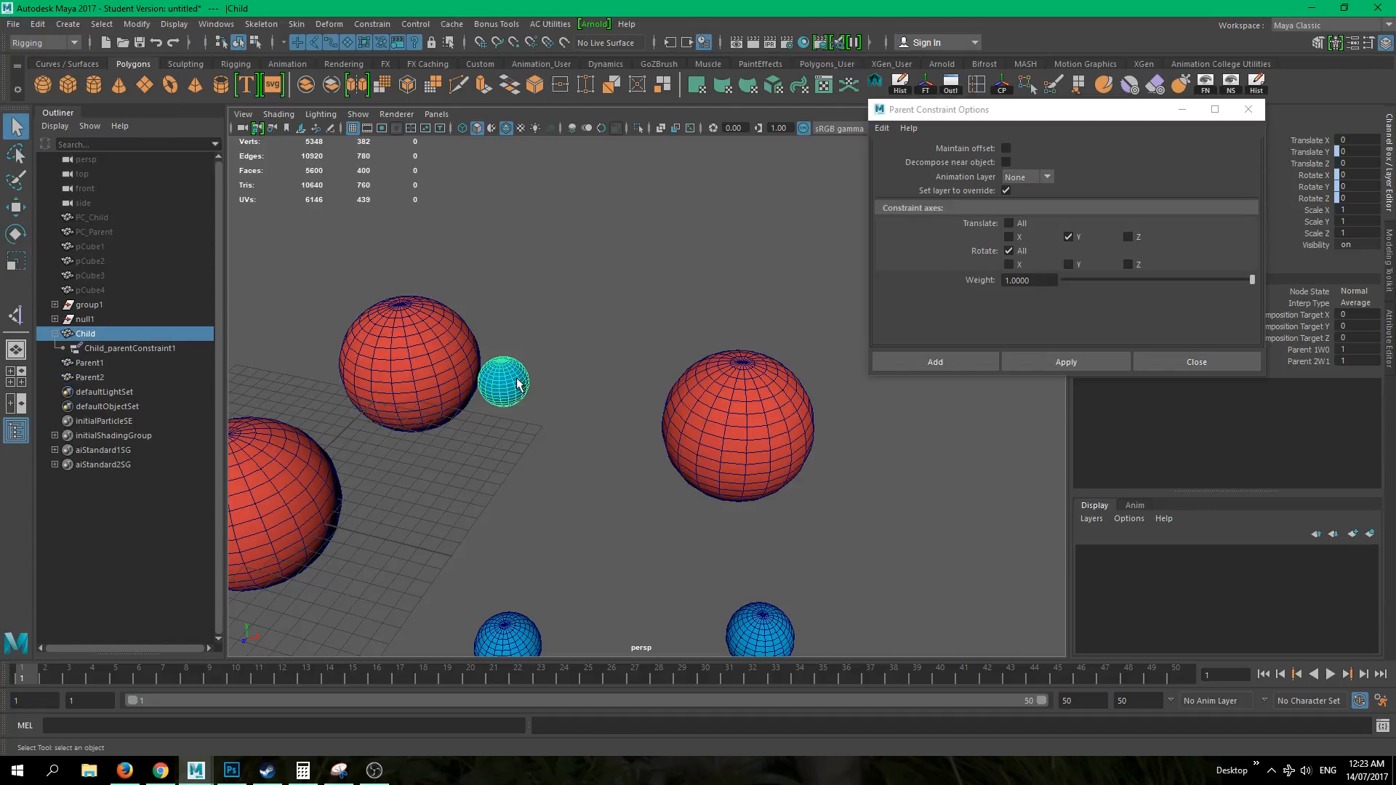
key("w")
left_click_drag(503, 381, 568, 367)
key("ctrl+z")
left_click(758, 453)
left_click_drag(762, 429, 948, 470)
key("ctrl+z")
left_click(453, 384)
middle_click_drag(453, 384, 447, 419)
key("ctrl+z")
- Select the Child sphere and uncover its constraint attributes by moving the options window away
middle_click_drag(488, 464, 559, 440, "alt")
right_click_drag(560, 441, 612, 443, "alt")
left_click(556, 369)
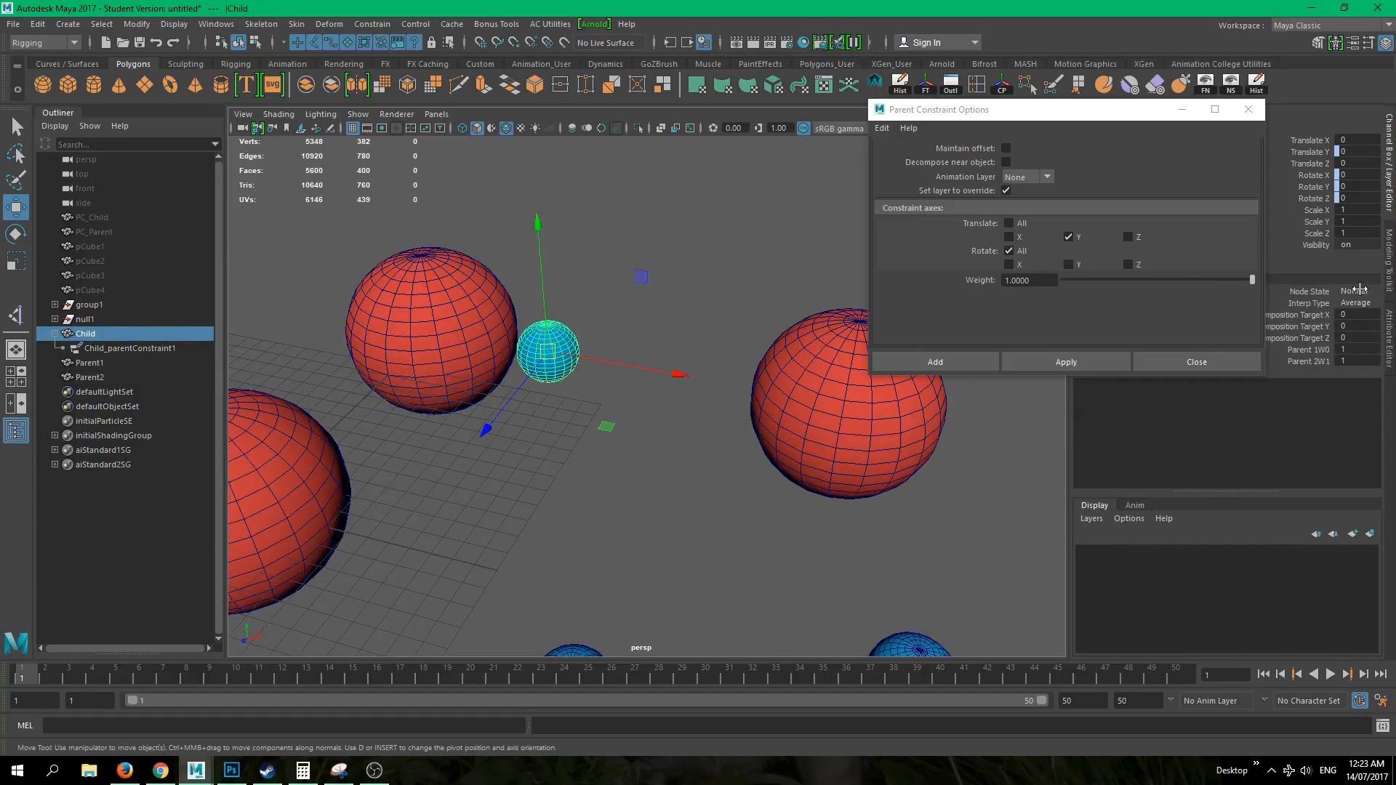
left_click_drag(1115, 113, 1096, 468)
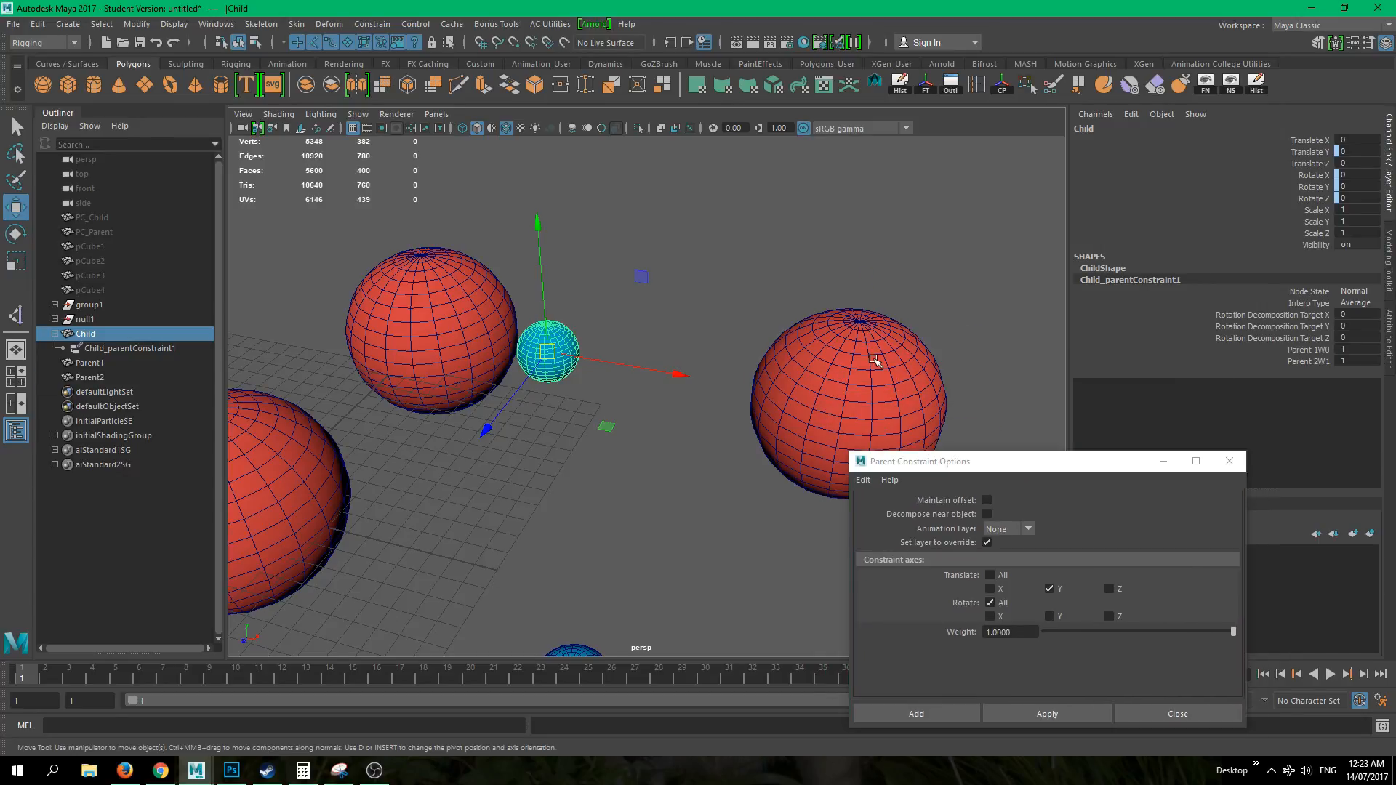
- Move Parent2 freely to test its influence on Child, and undo the moves
left_click(874, 362)
left_click_drag(841, 399, 775, 309)
key("ctrl+z")
left_click_drag(711, 411, 575, 364, "alt")
middle_click_drag(705, 388, 578, 330, "alt")
left_click_drag(578, 330, 665, 335, "alt")
left_click_drag(700, 385, 659, 192)
key("ctrl+z")
key("ctrl+z")
key("ctrl+z")
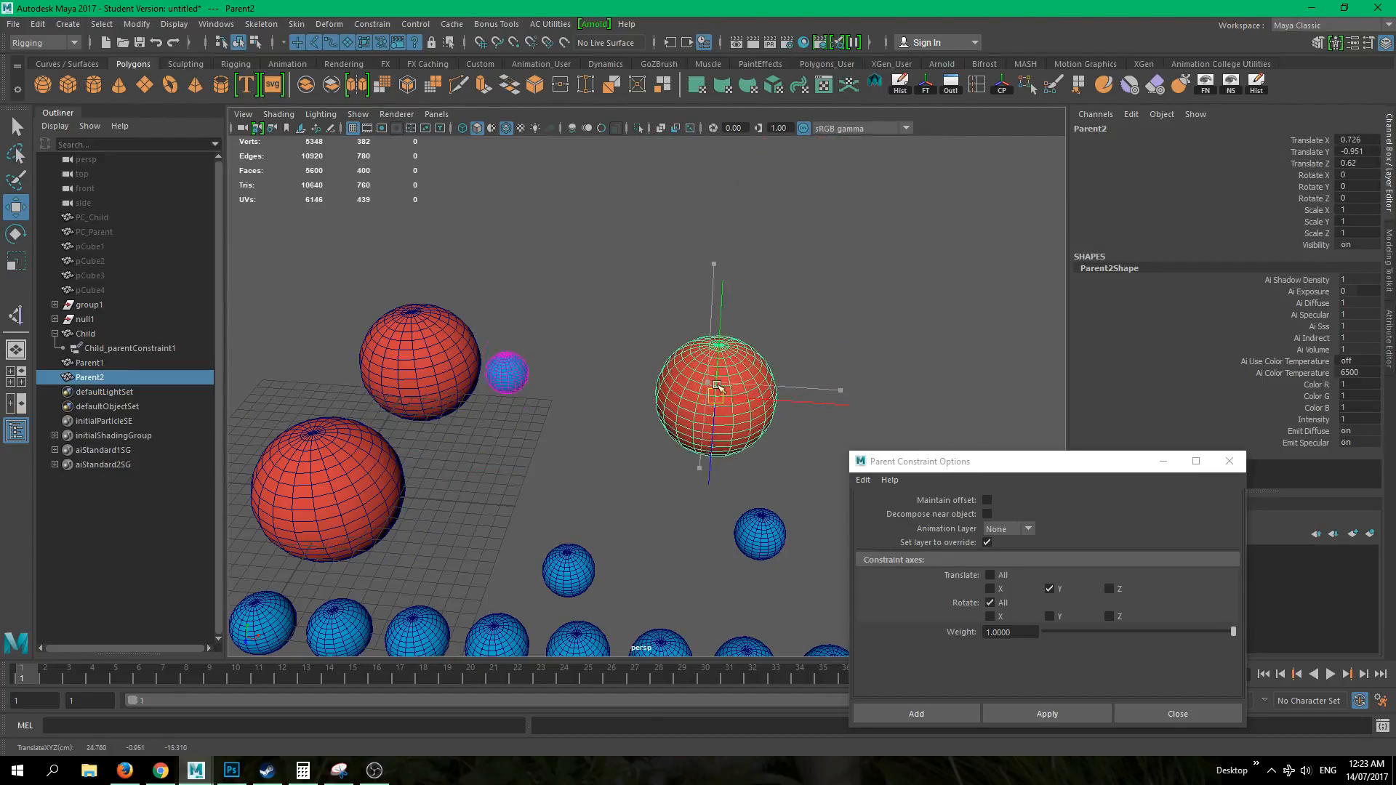
- Delete the parent constraint from the Child sphere
middle_click_drag(799, 268, 810, 235, "alt")
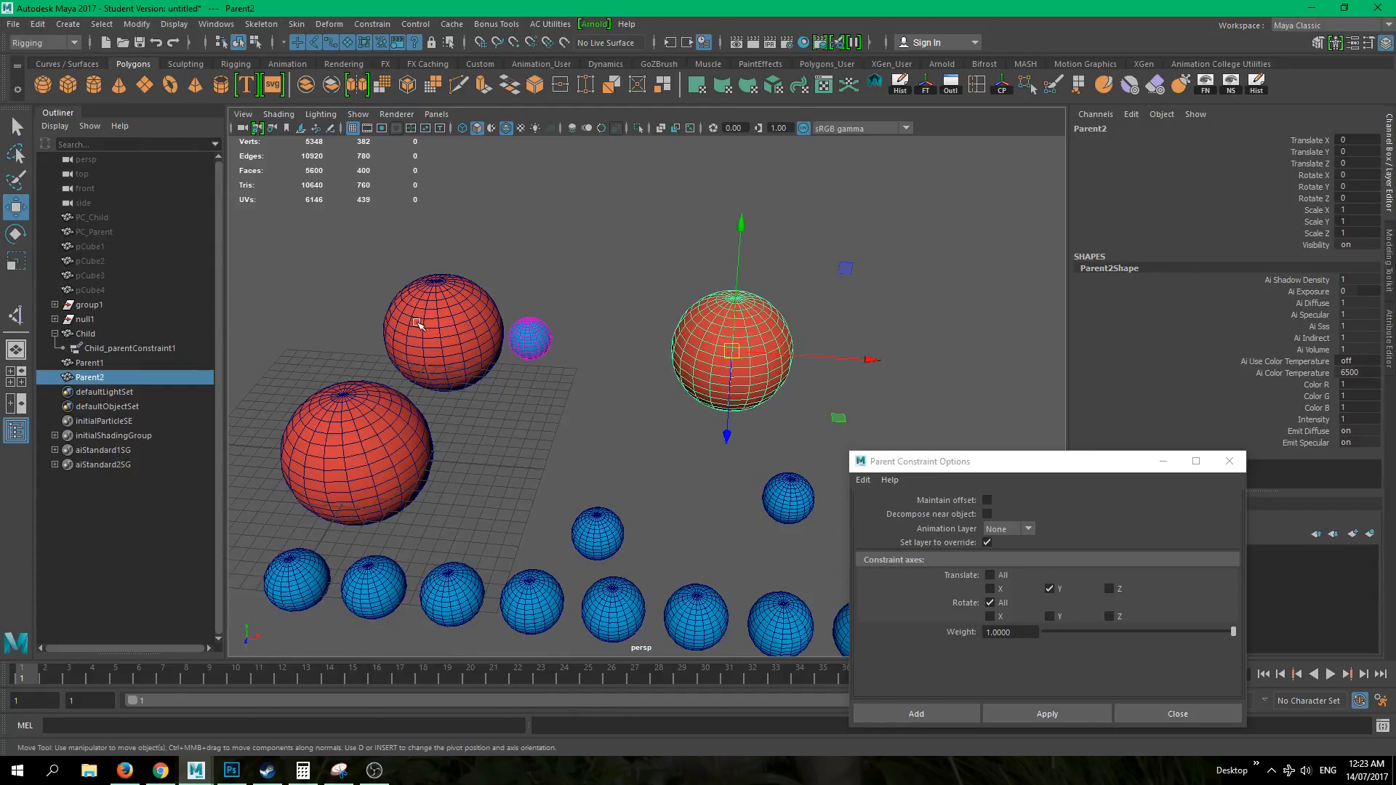
left_click_drag(418, 324, 172, 351, "alt")
left_click_drag(724, 361, 672, 320, "alt")
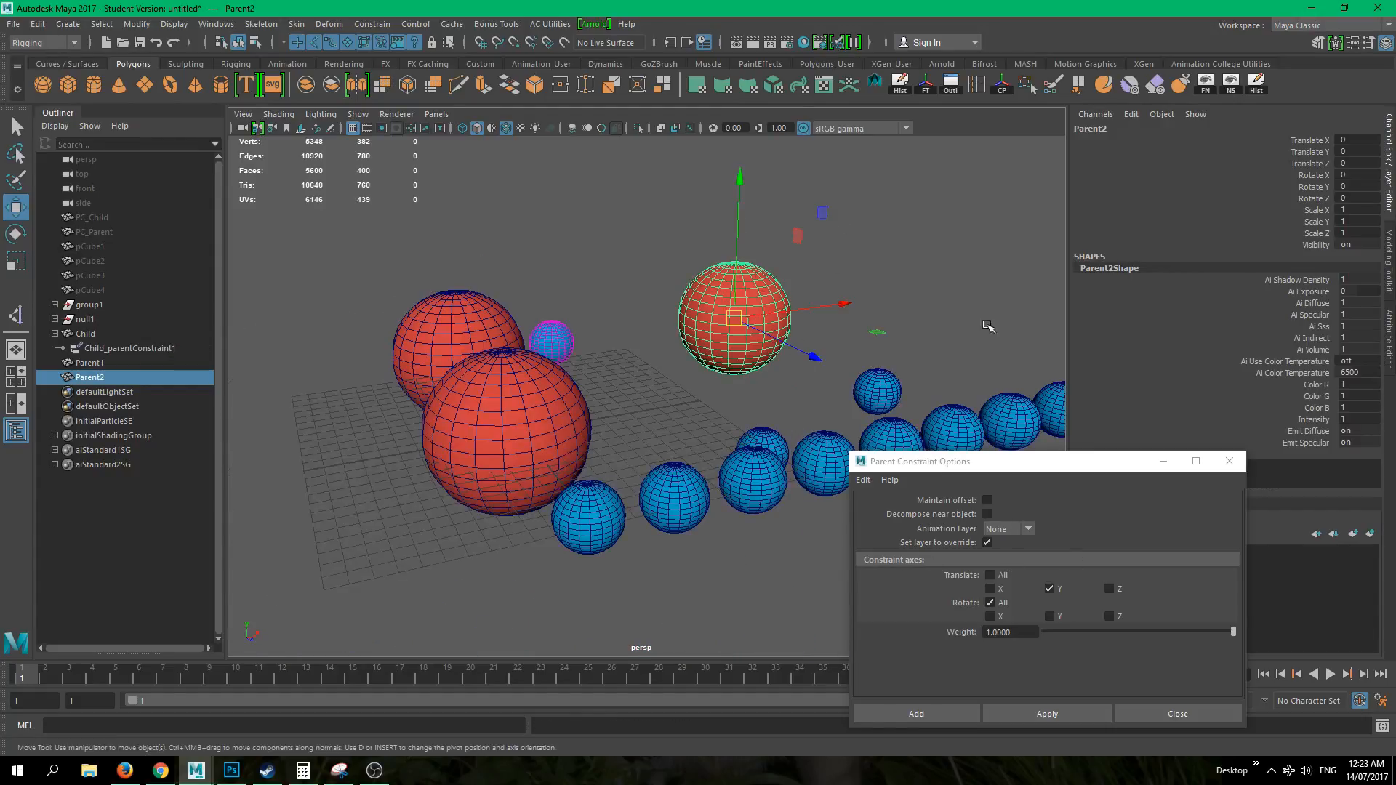
left_click_drag(987, 327, 1003, 436, "alt")
left_click_drag(643, 541, 712, 465, "alt")
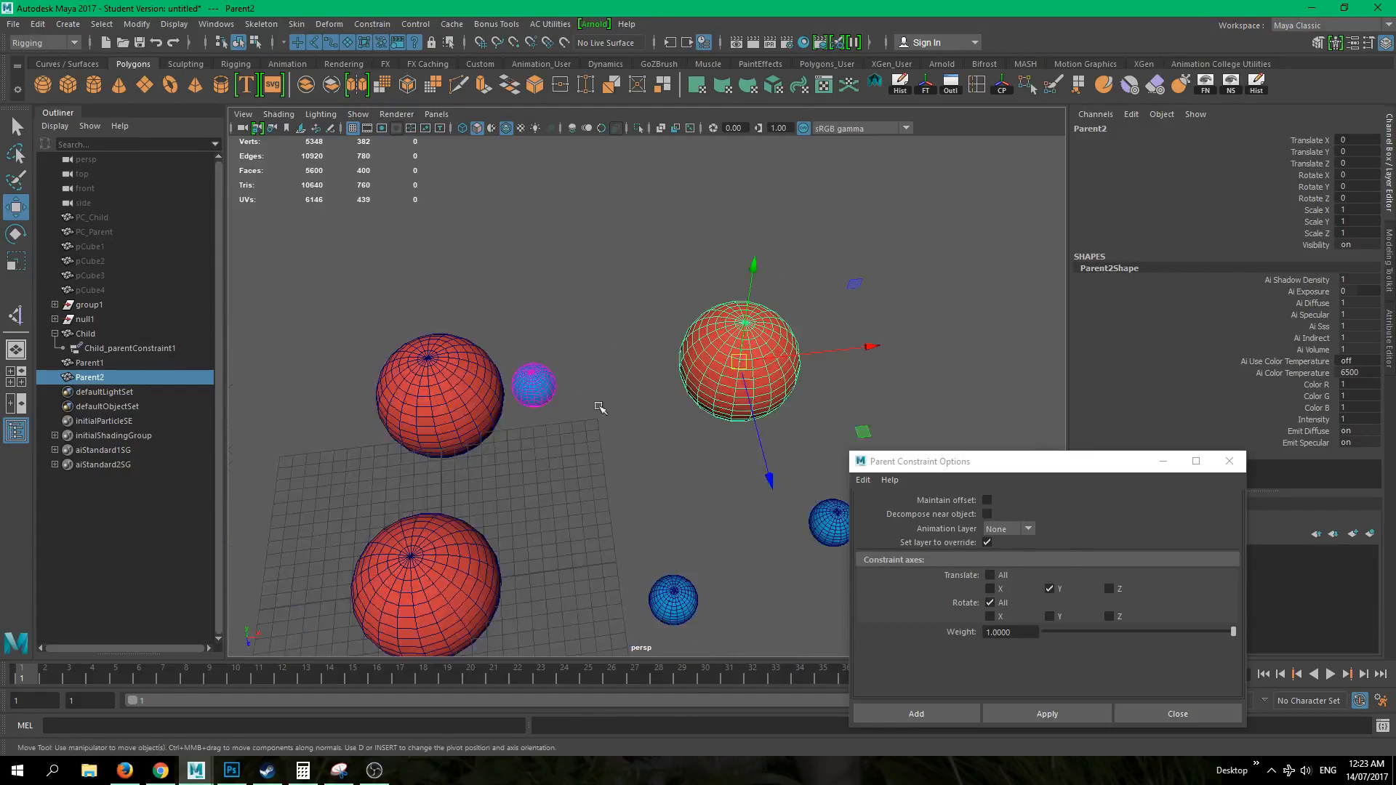
left_click_drag(618, 458, 567, 442, "alt")
left_click(567, 449)
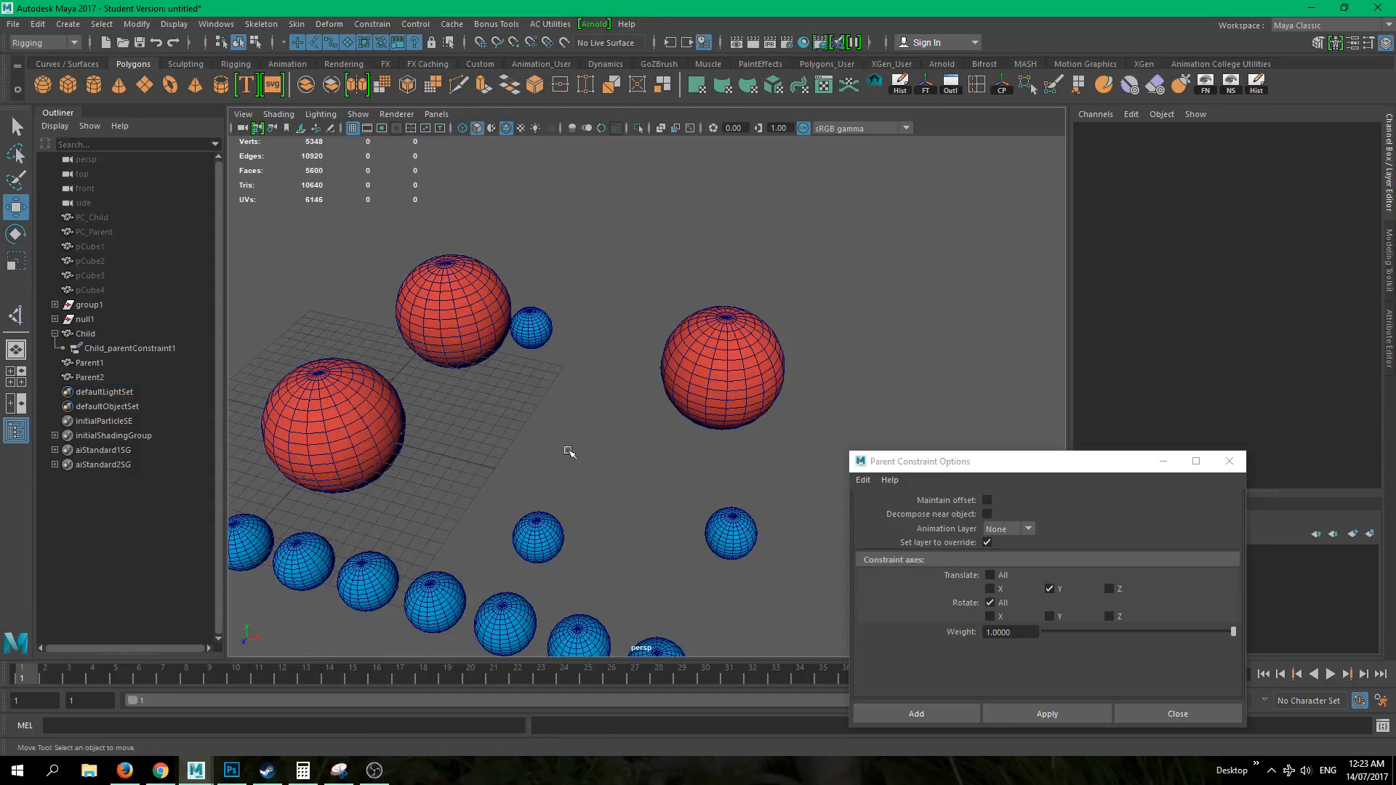
left_click(77, 348)
key("Delete")
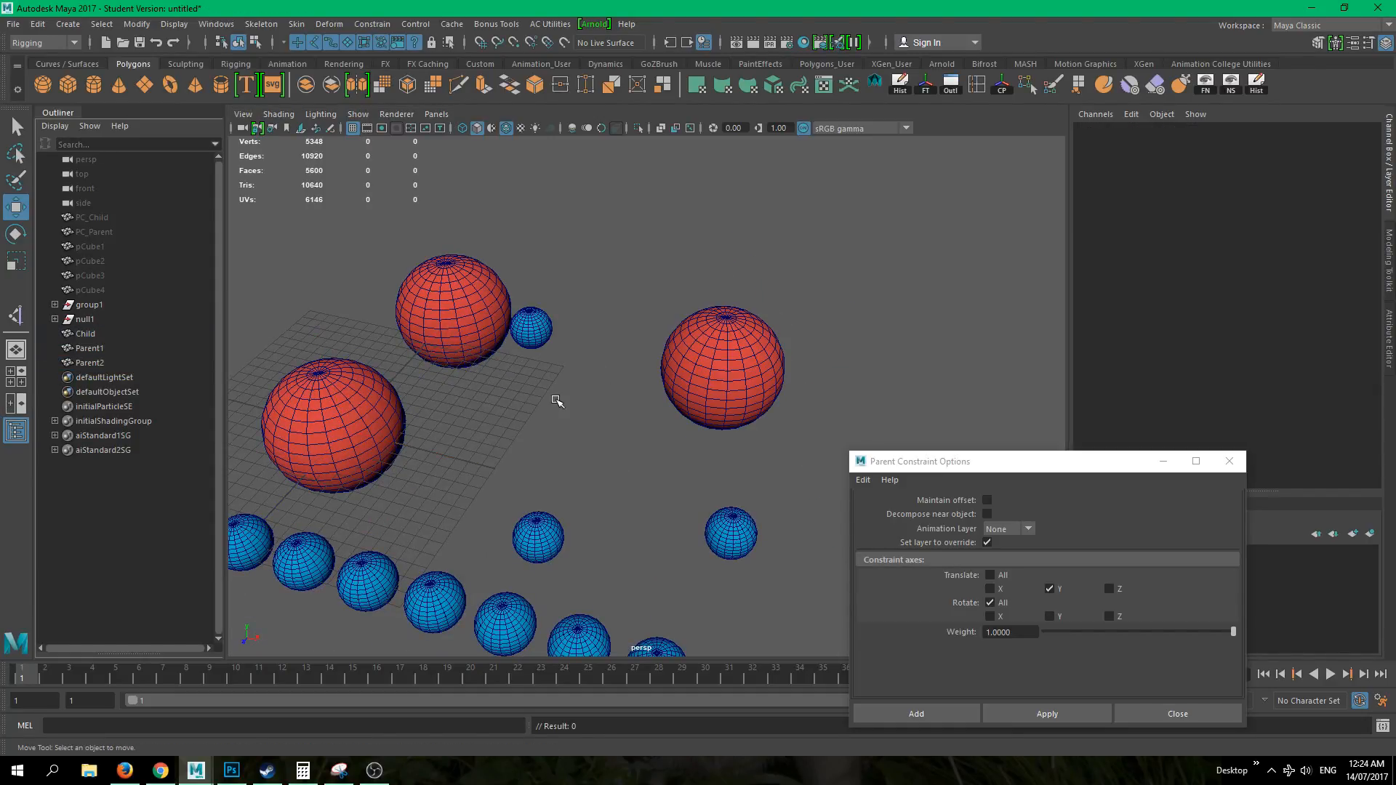
- Apply a parent constraint from Parent1 and Parent2 to Child with translation and rotation enabled on all axes
left_click_drag(558, 399, 716, 355, "alt")
left_click(716, 356)
left_click_drag(855, 301, 925, 287, "alt")
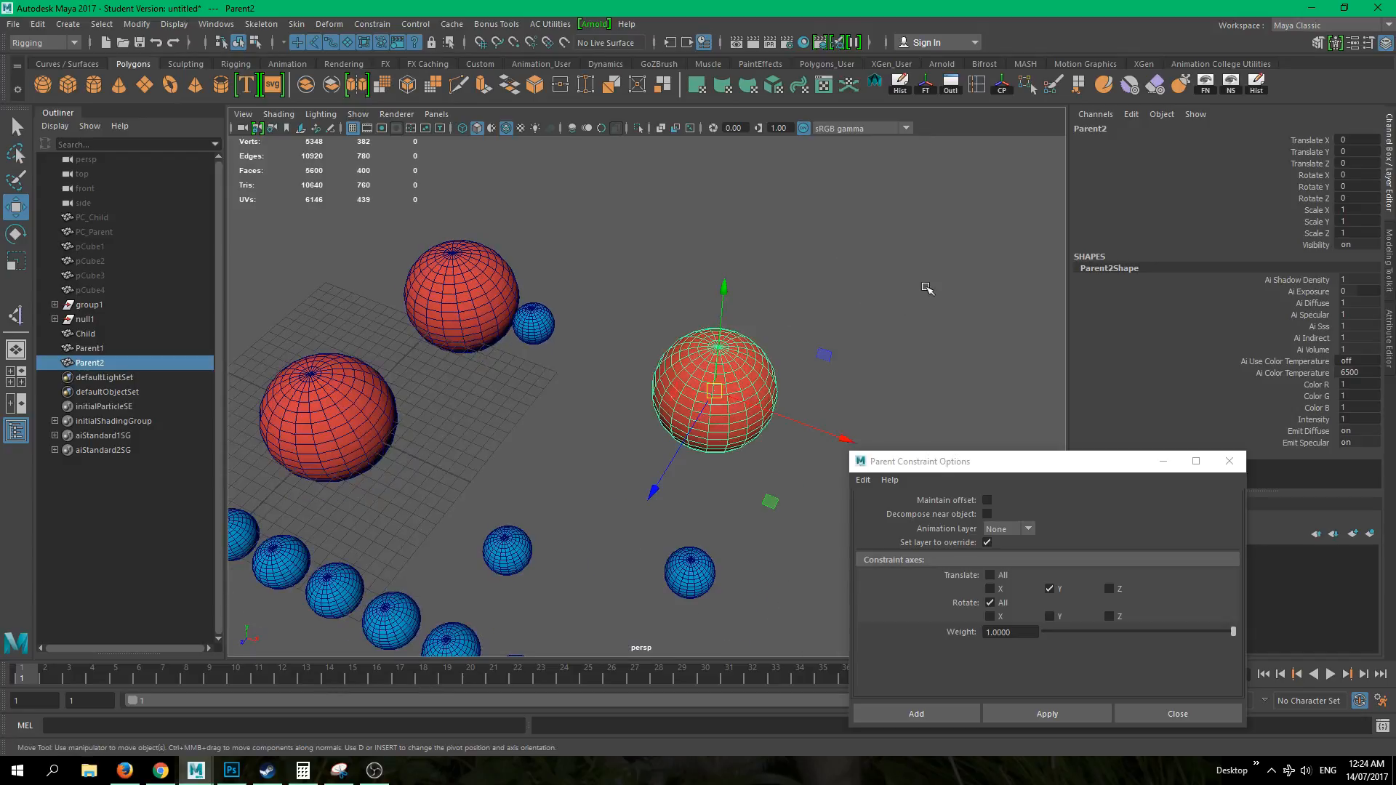
left_click_drag(926, 451, 919, 295)
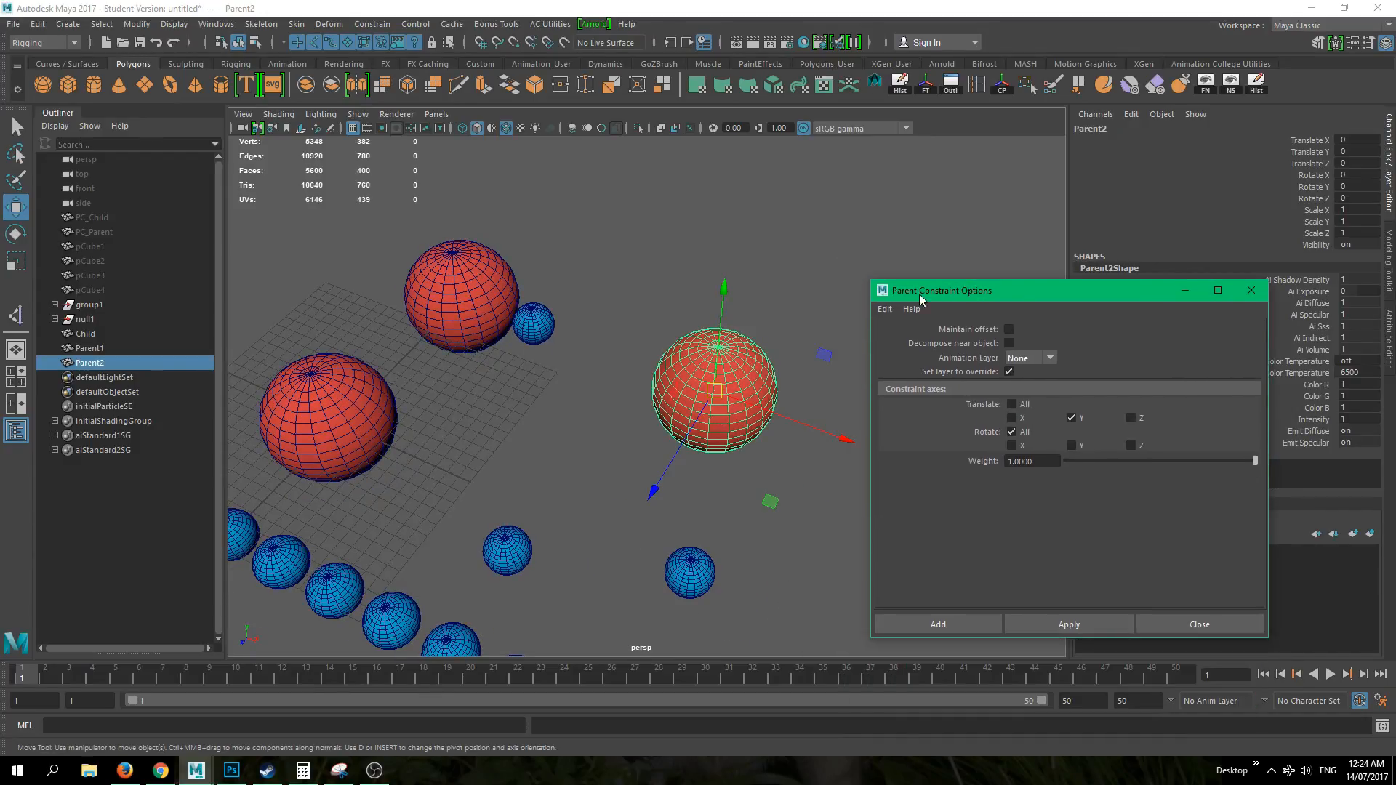
left_click(457, 260)
left_click(742, 421, "shift")
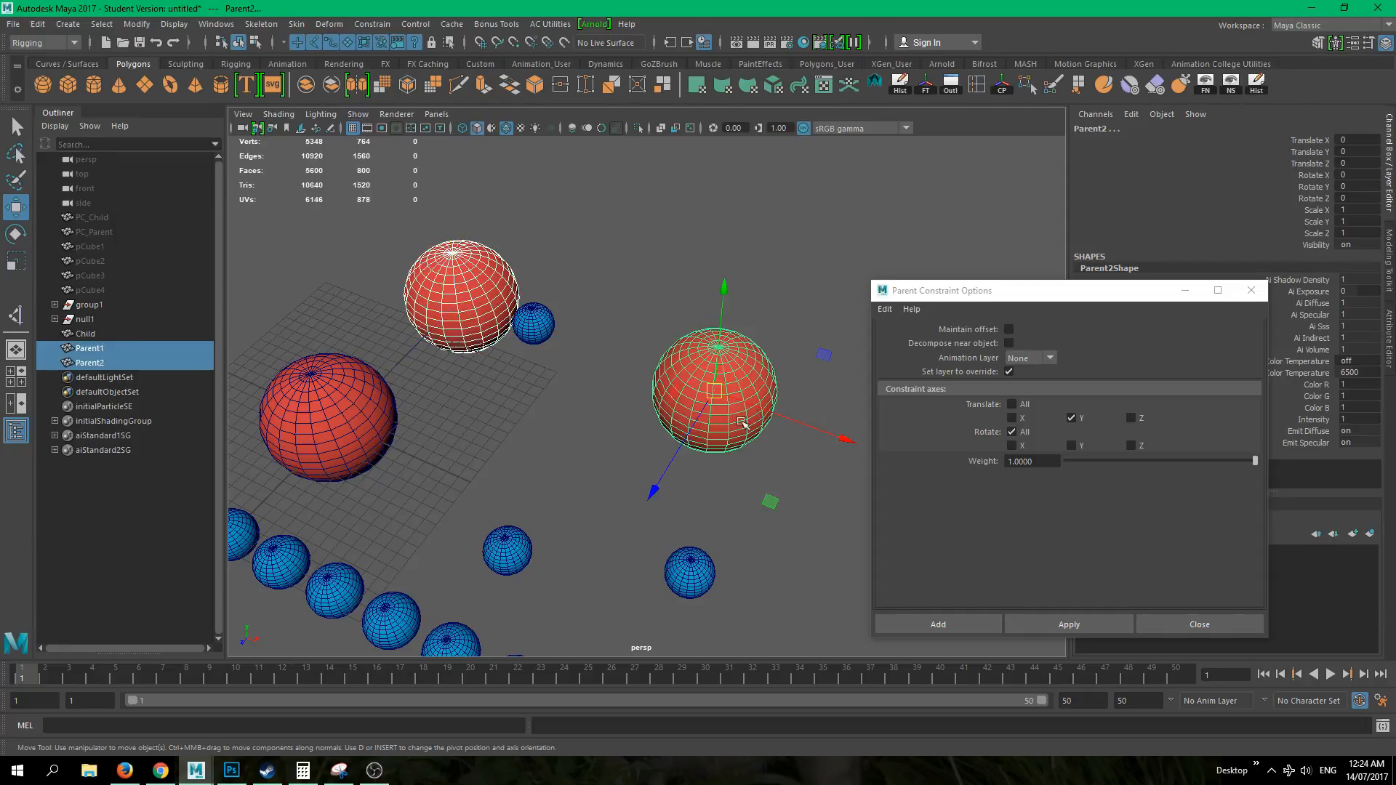
left_click(531, 330, "shift")
left_click(1011, 404)
left_click(1063, 623)
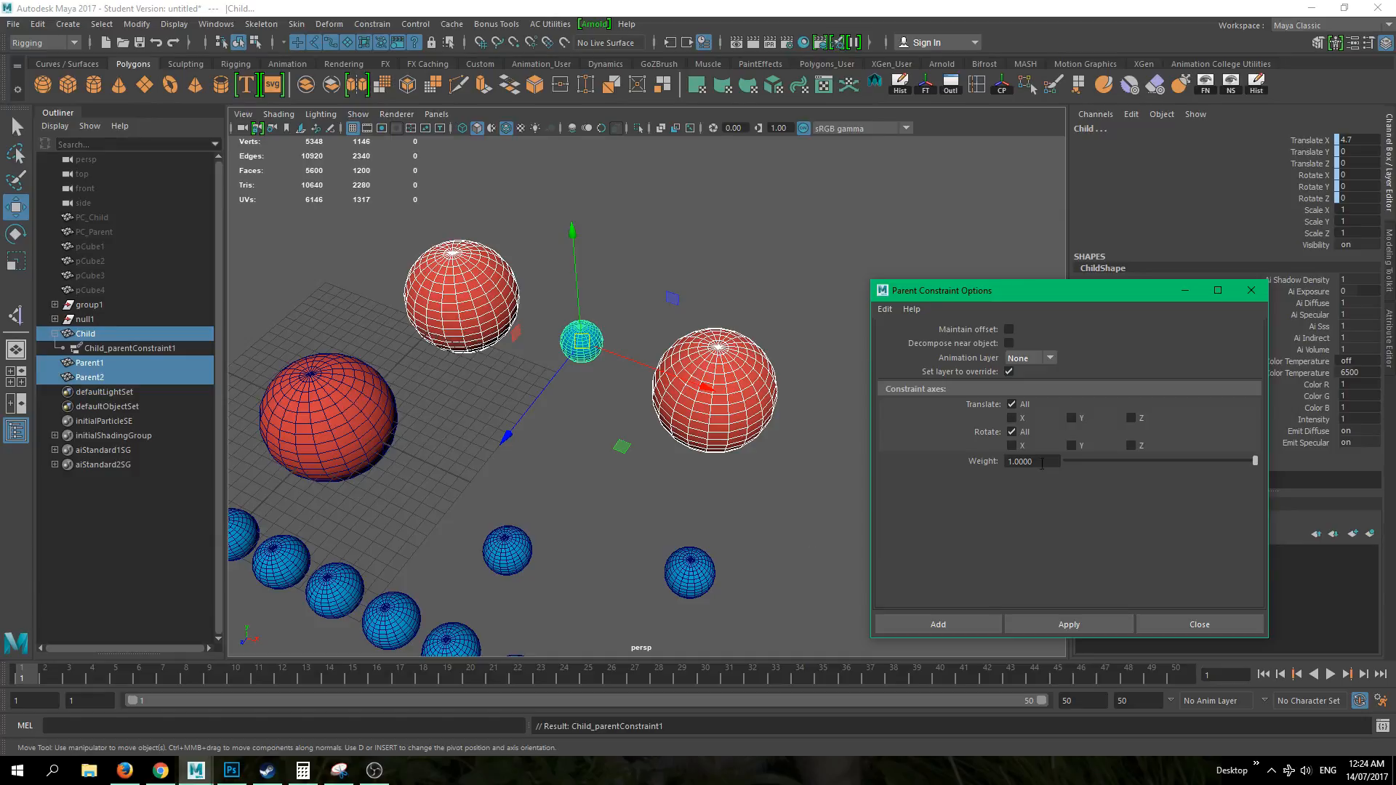
- Select the Child sphere and examine its position between the two parent spheres
left_click(773, 455)
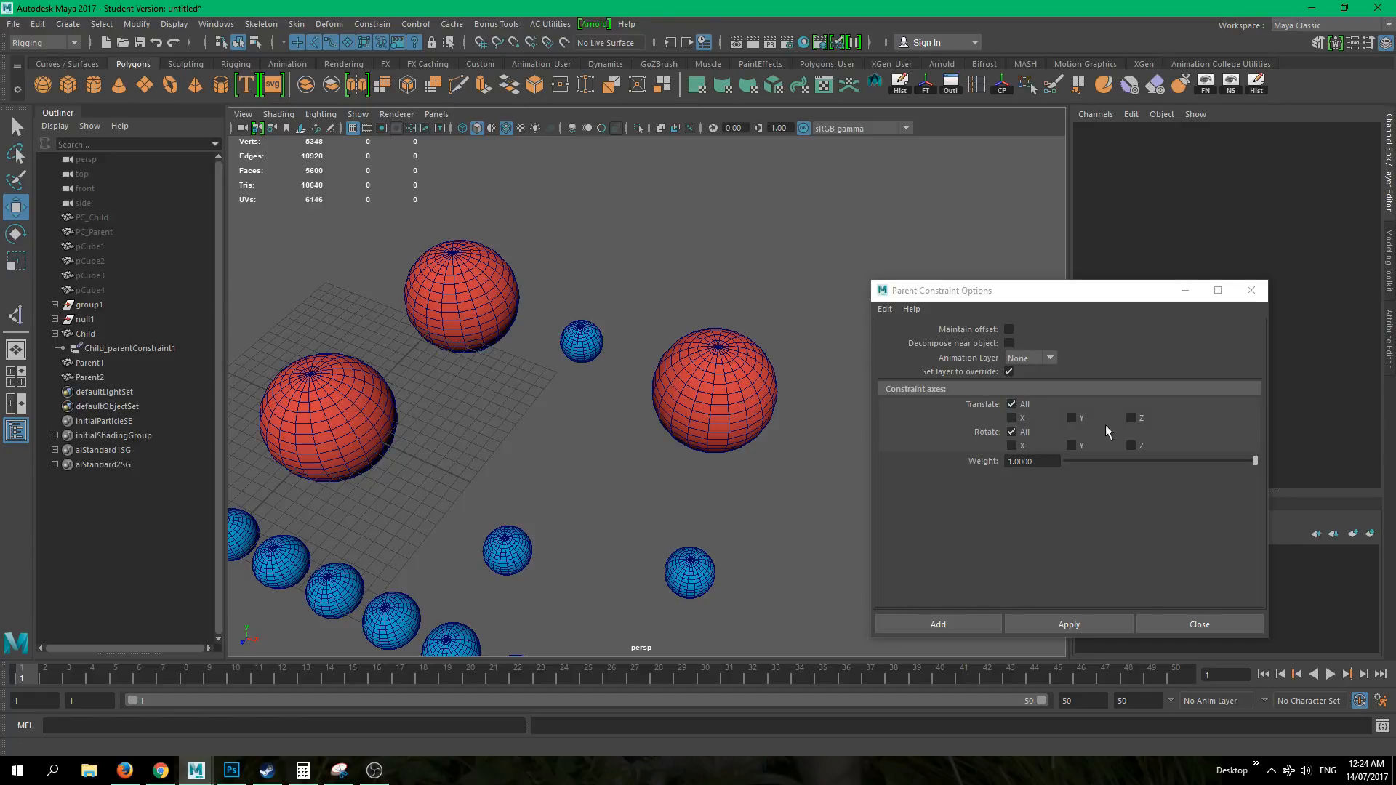
left_click(571, 342)
left_click_drag(572, 342, 630, 409, "alt")
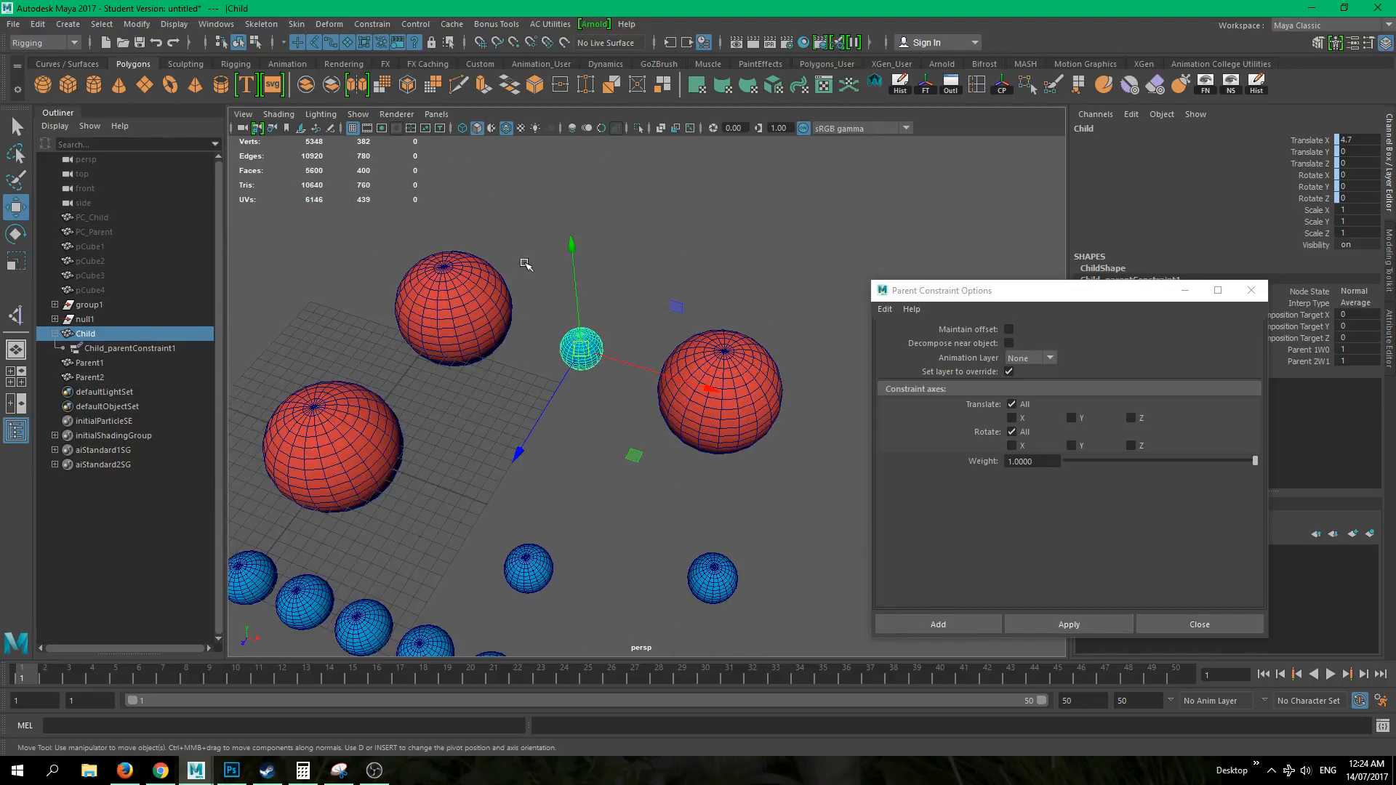
- Put the Parent Constraint options away and select the Child sphere to examine its Parent1 and Parent2 weights
left_click(432, 278)
left_click(721, 393)
left_click_drag(723, 394, 725, 369, "alt")
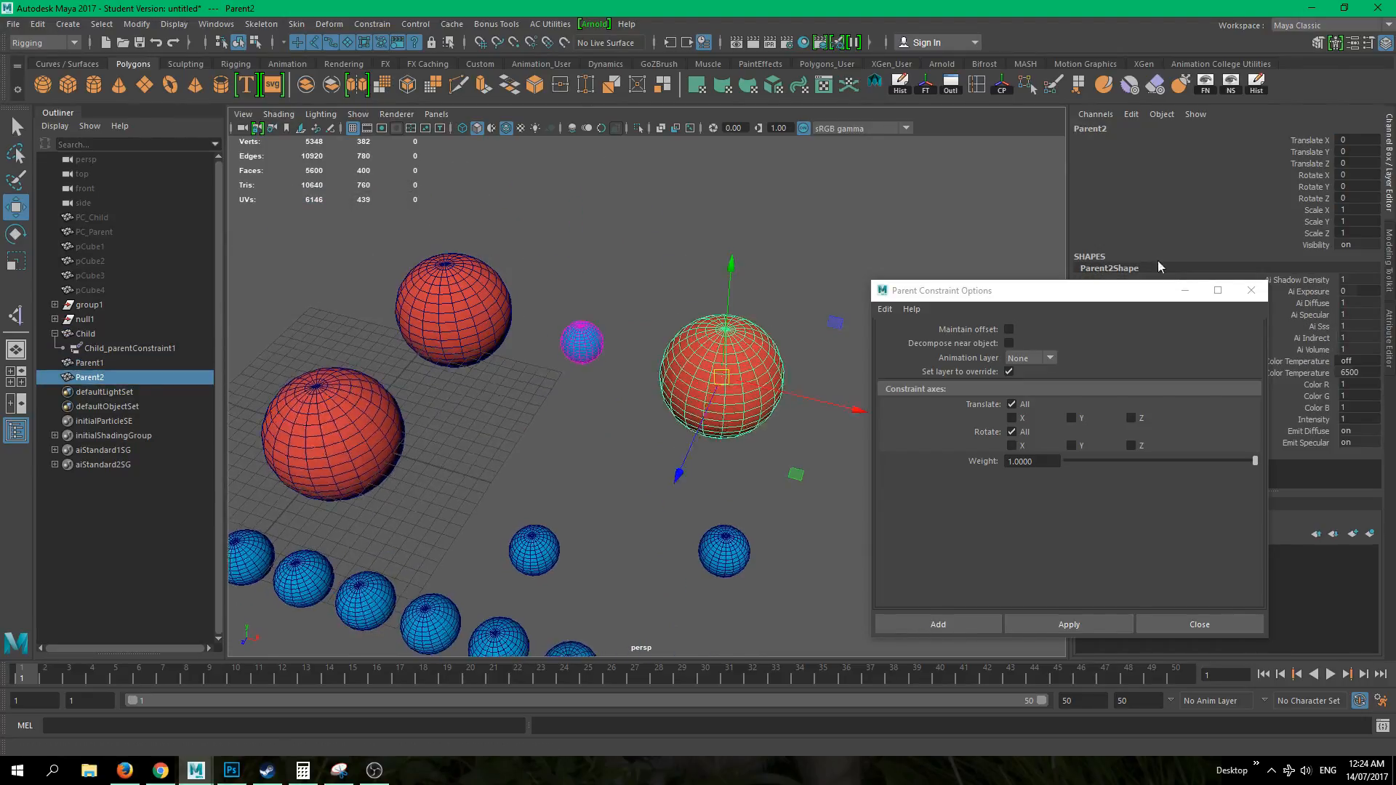
left_click(1185, 290)
left_click_drag(888, 379, 576, 358, "alt")
left_click(585, 345)
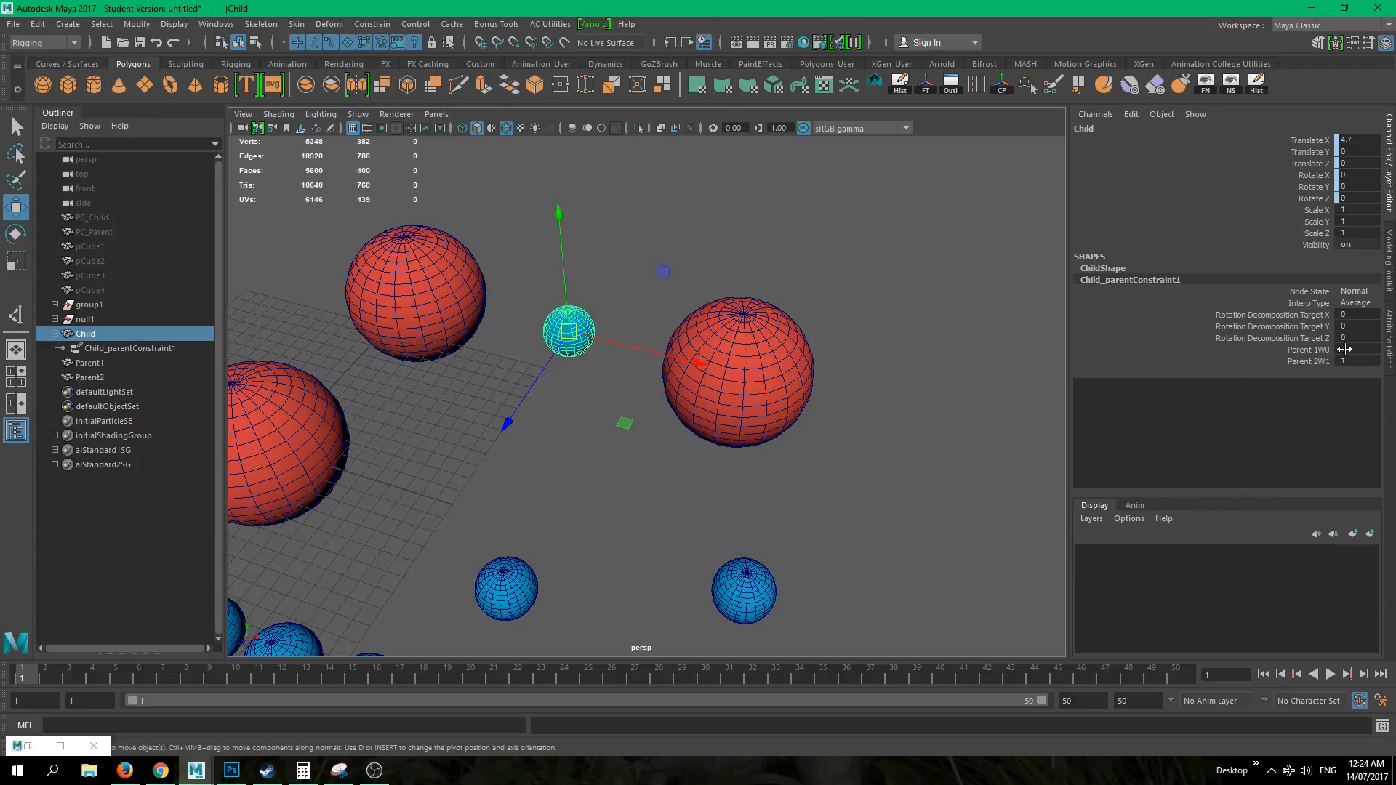
- Move Parent2 and Parent1 in turn to test their equal influence on Child, and undo each move
left_click(783, 356)
left_click_drag(738, 370, 828, 312)
key("ctrl+z")
left_click(439, 291)
left_click_drag(416, 297, 282, 223)
key("ctrl+z")
left_click(740, 437, "shift")
left_click_drag(730, 366, 790, 290)
key("ctrl+z")
- Set the Child constraint's weights to 0.2 for Parent1 and 0.8 for Parent2
left_click(604, 334)
left_click(681, 347)
left_click(102, 349)
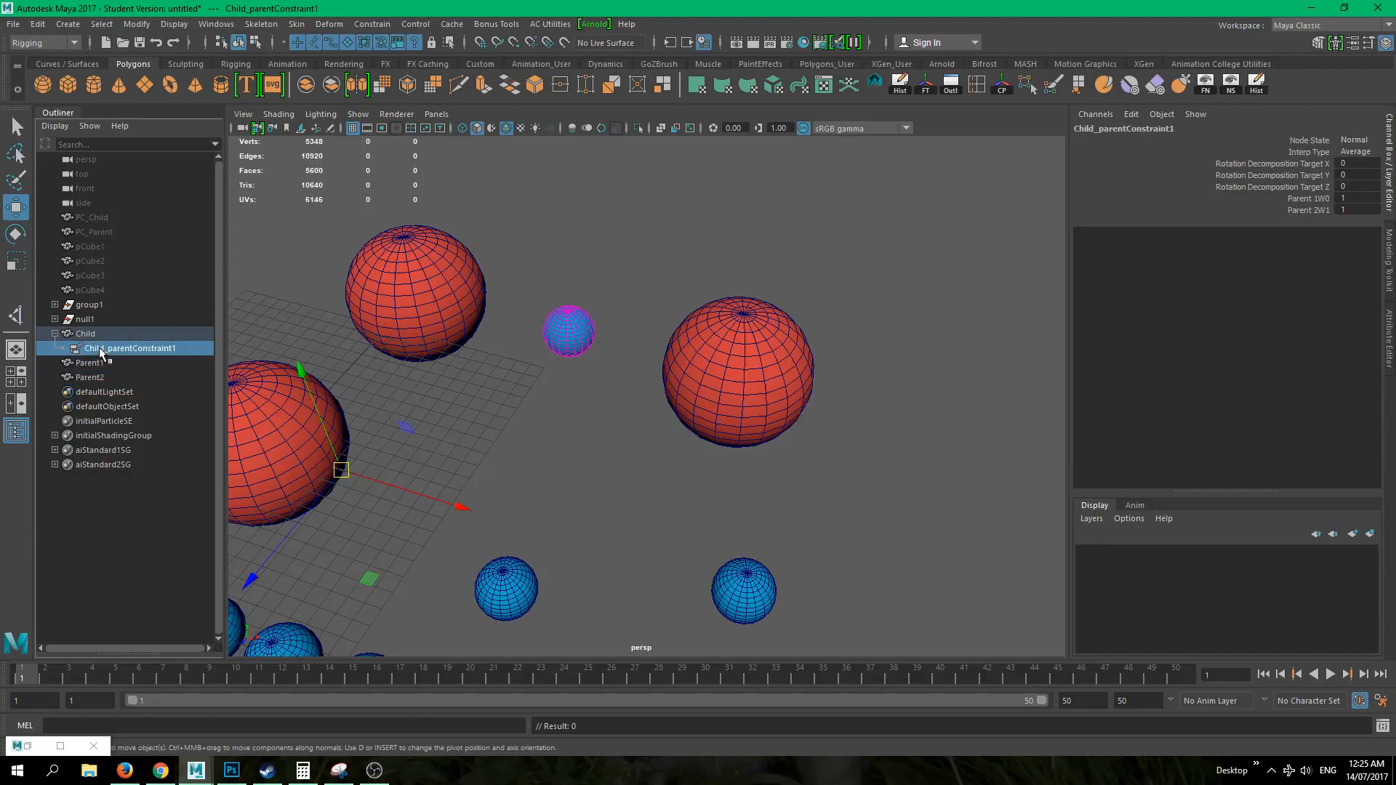
left_click(88, 333)
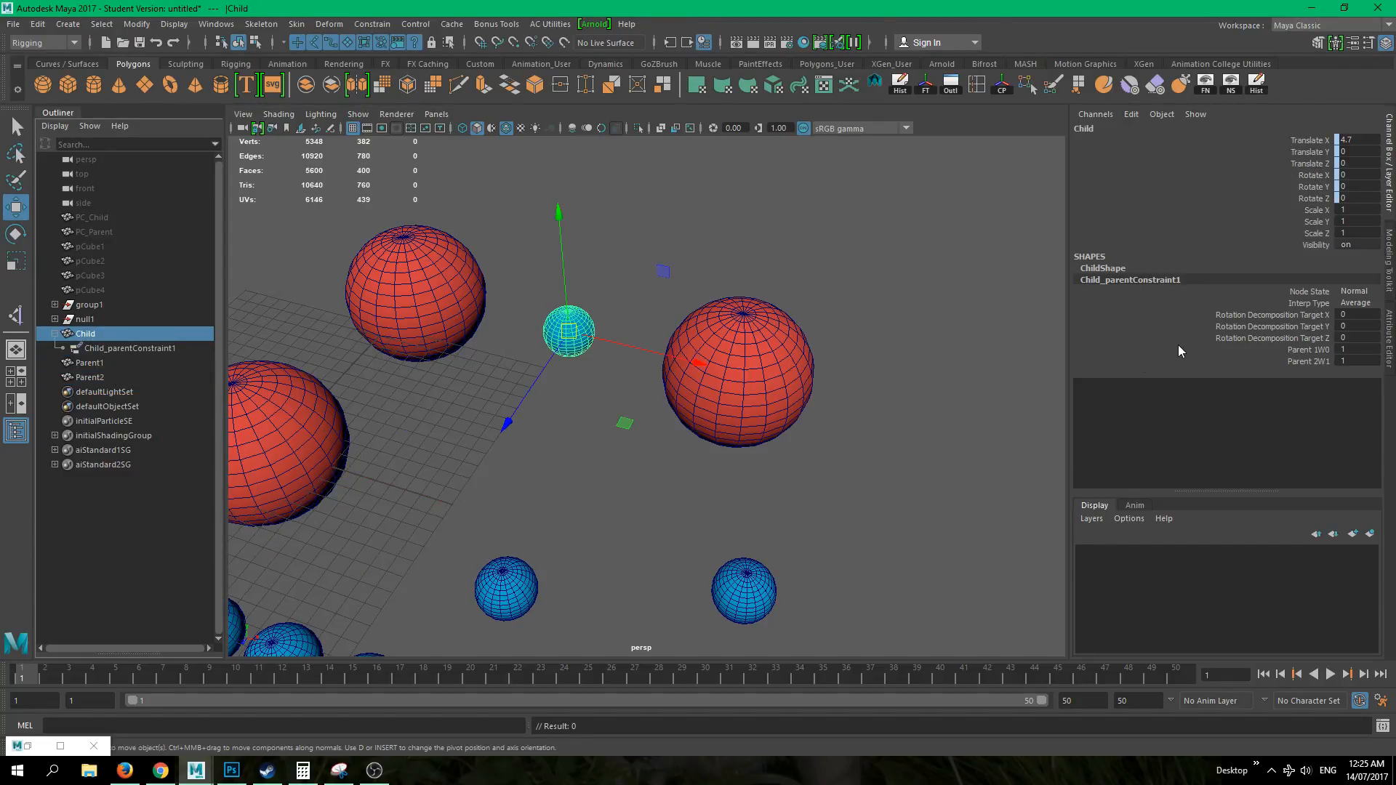
left_click(1349, 350)
key("Return")
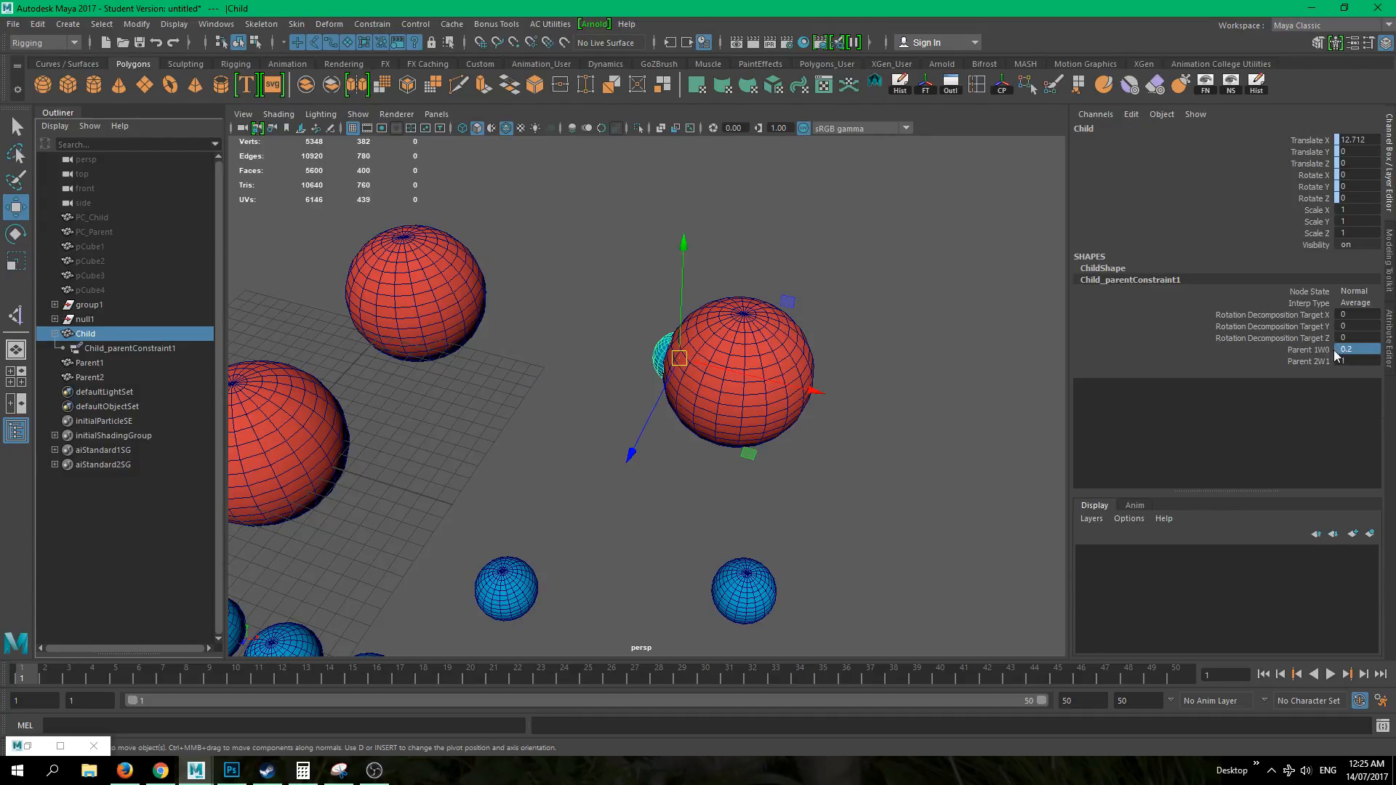
left_click(1354, 360)
key("Return")
left_click(785, 260)
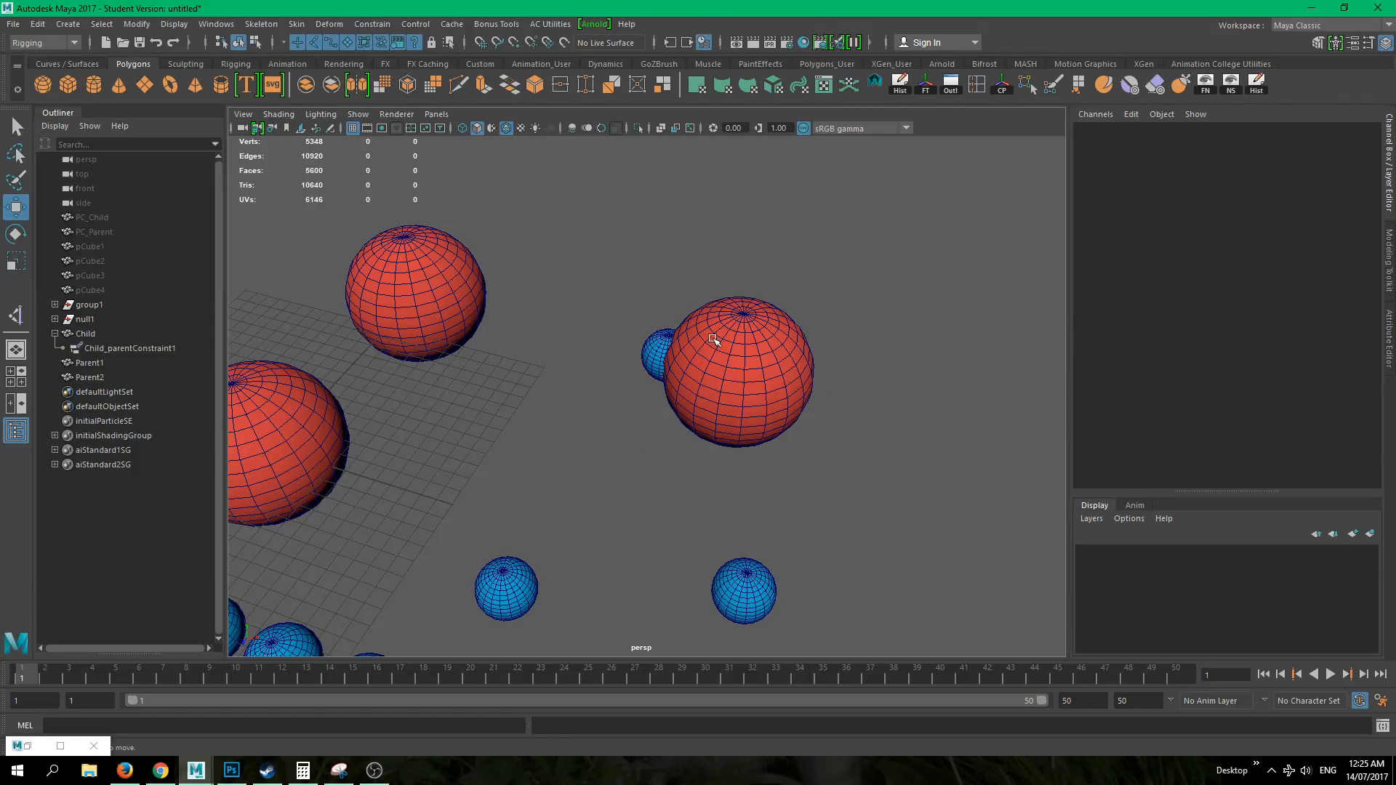
- Move Parent1 far away from Parent2 to test its reduced influence on the Child sphere
left_click(754, 382)
mouse_move(742, 379)
left_mouse_down()
mouse_move(942, 395)
mouse_move(739, 373)
mouse_move(1018, 304)
mouse_move(1112, 408)
mouse_move(694, 465)
mouse_move(1058, 267)
mouse_move(891, 425)
mouse_move(1228, 356)
mouse_move(816, 240)
mouse_move(826, 376)
mouse_move(858, 314)
mouse_move(744, 370)
mouse_move(1023, 192)
mouse_move(742, 374)
left_mouse_up()
left_click(414, 293)
left_click_drag(415, 293, 689, 480)
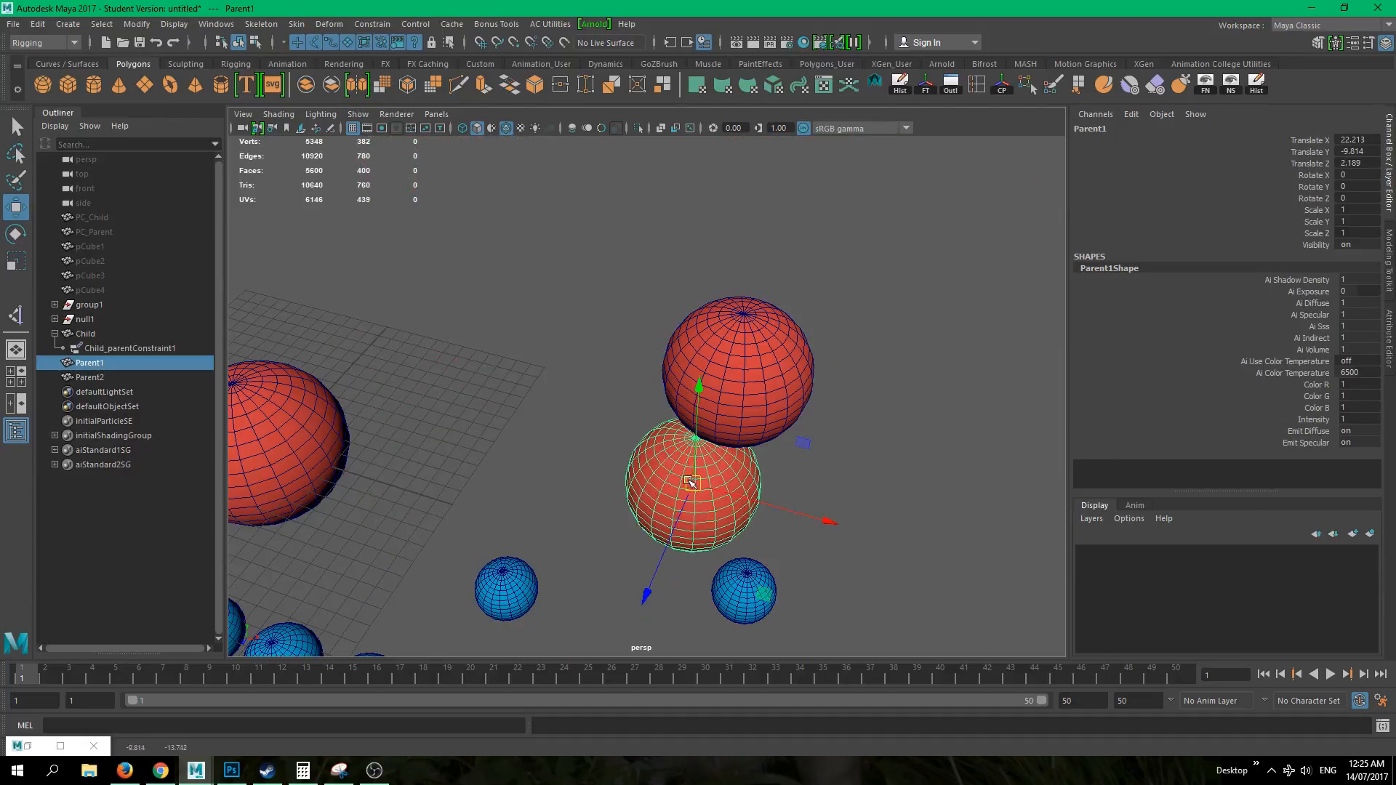
right_click_drag(756, 435, 690, 434, "alt")
left_click_drag(674, 396, 1096, 355)
left_click_drag(758, 407, 799, 463, "alt")
left_click_drag(974, 318, 725, 263)
left_click_drag(581, 386, 494, 385, "alt")
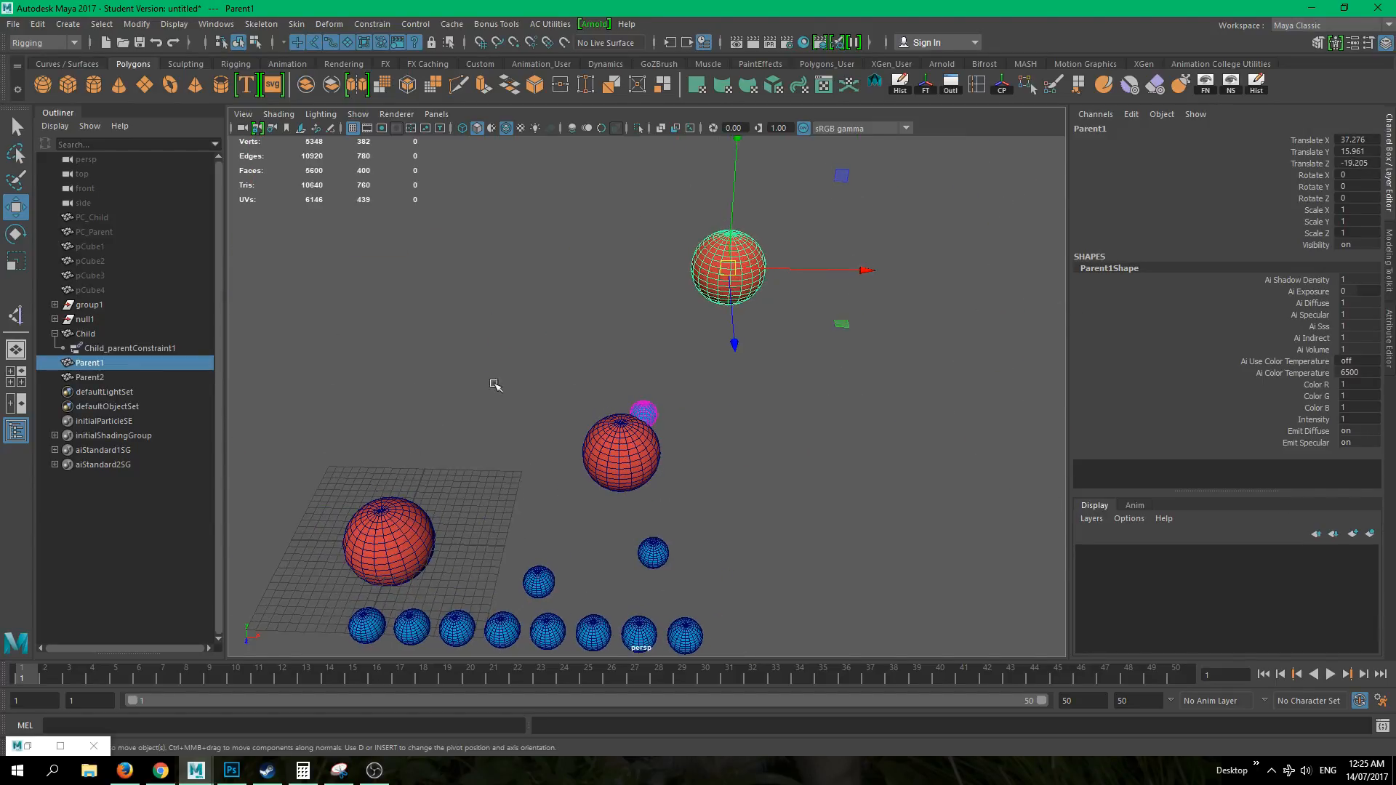
- Check the Child's constraint weights and delete the Child, Parent1 and Parent2 spheres
left_click(105, 334)
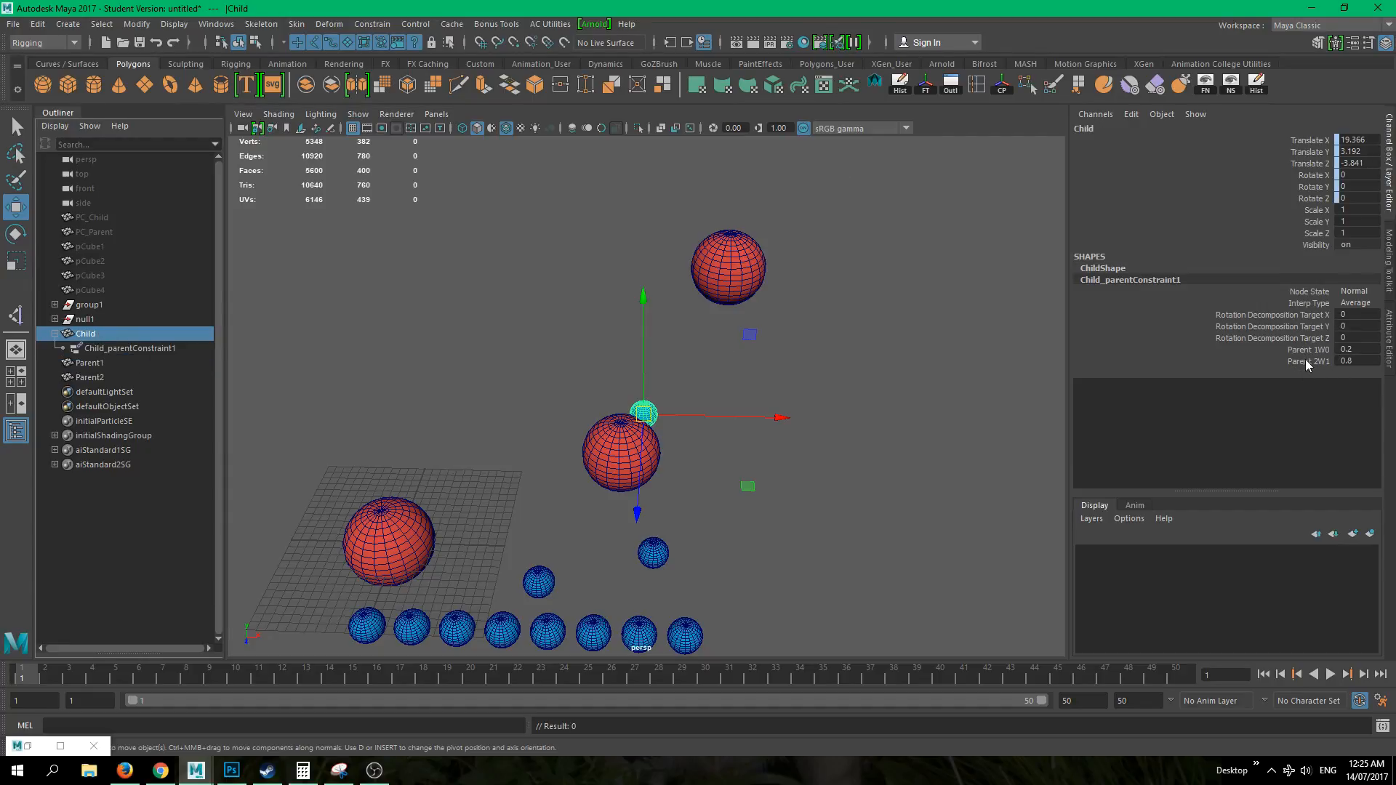
left_click_drag(756, 407, 881, 431, "alt")
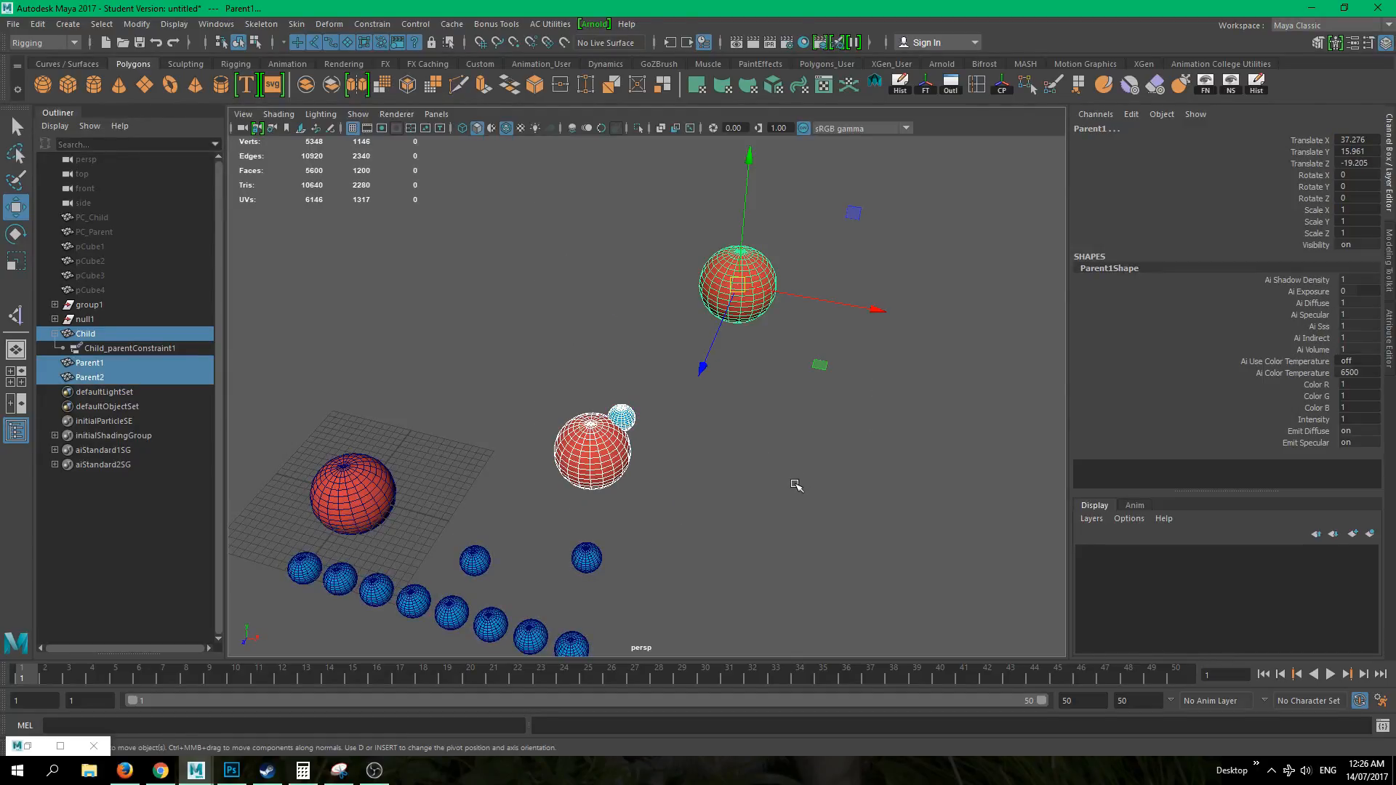
key("Delete")
middle_click_drag(726, 444, 791, 390, "alt")
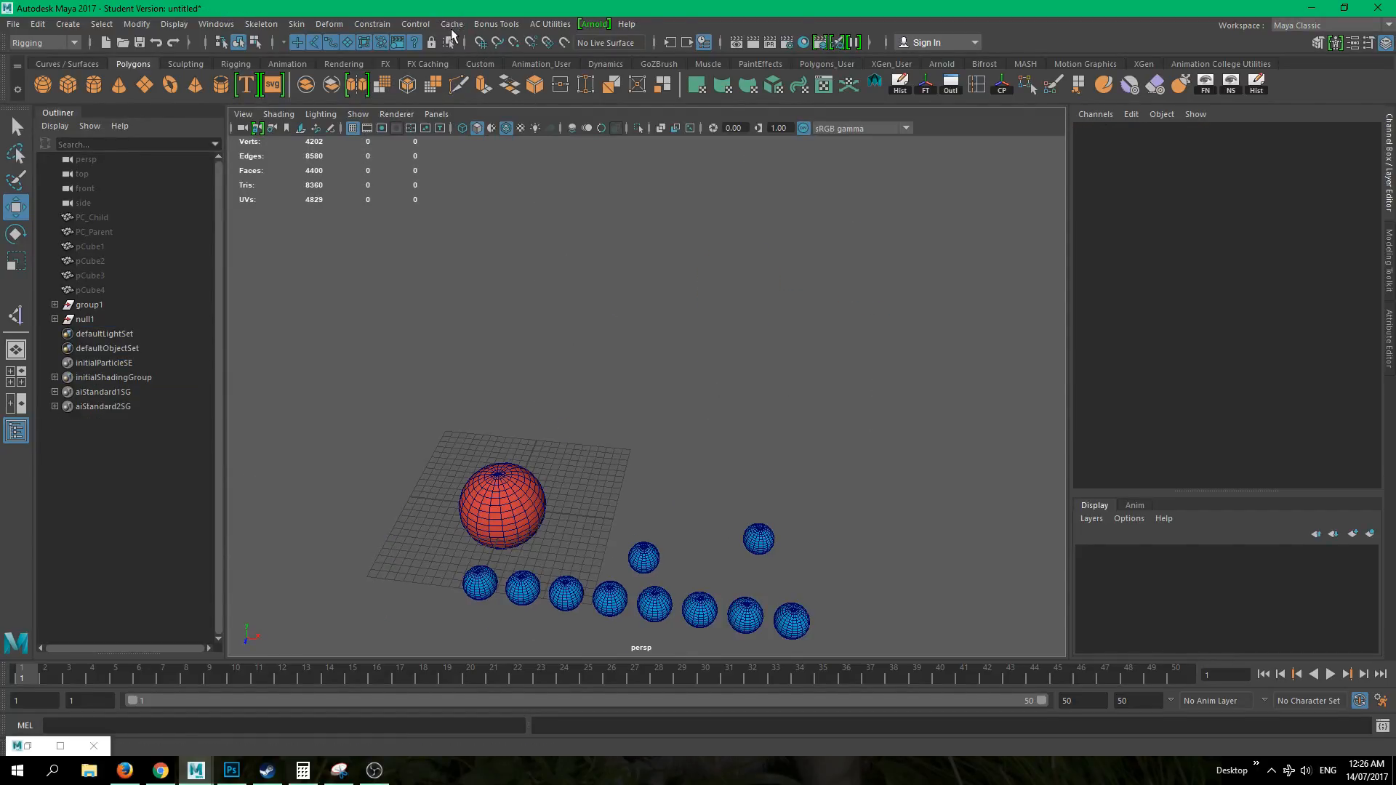
left_click(373, 25)
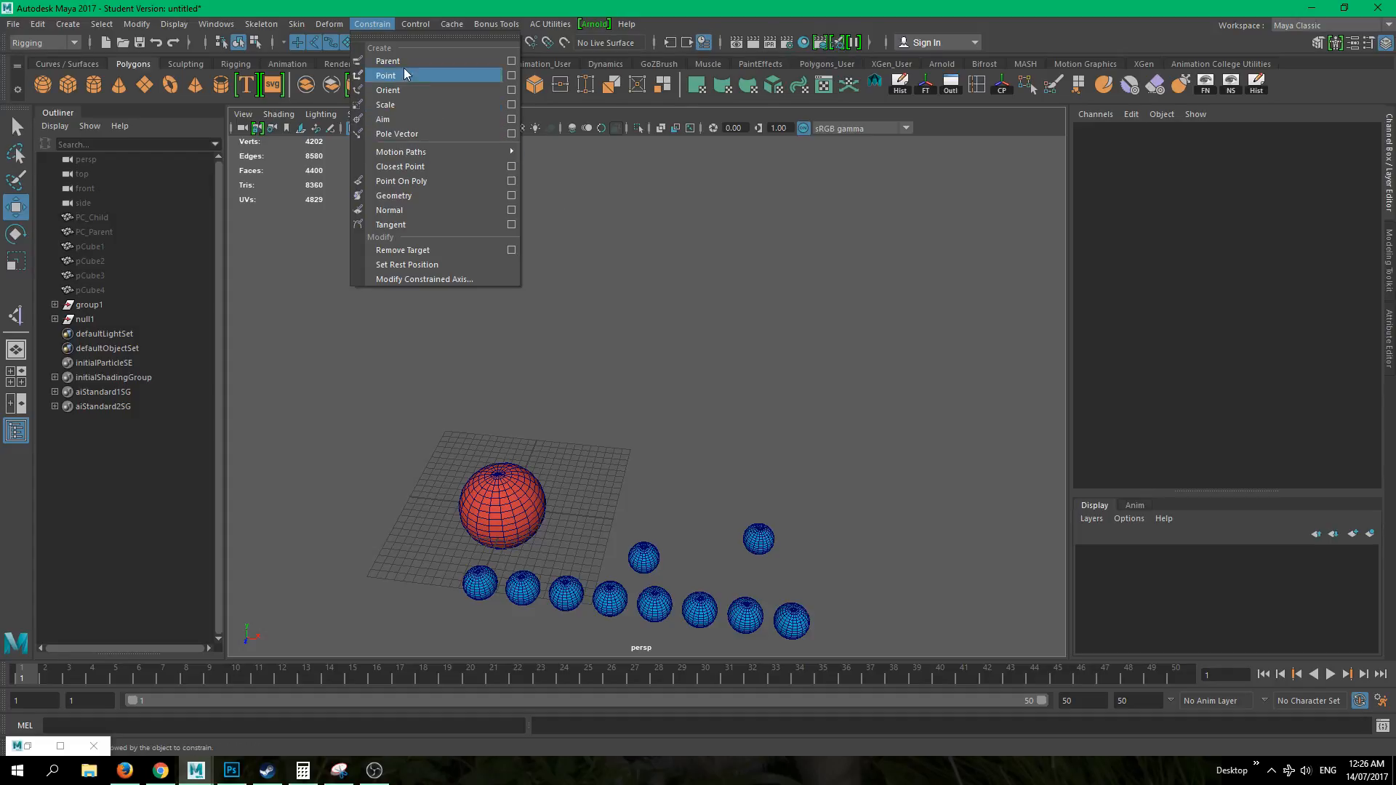
left_click(784, 358)
middle_click_drag(727, 425, 619, 314, "alt")
left_click(913, 367)
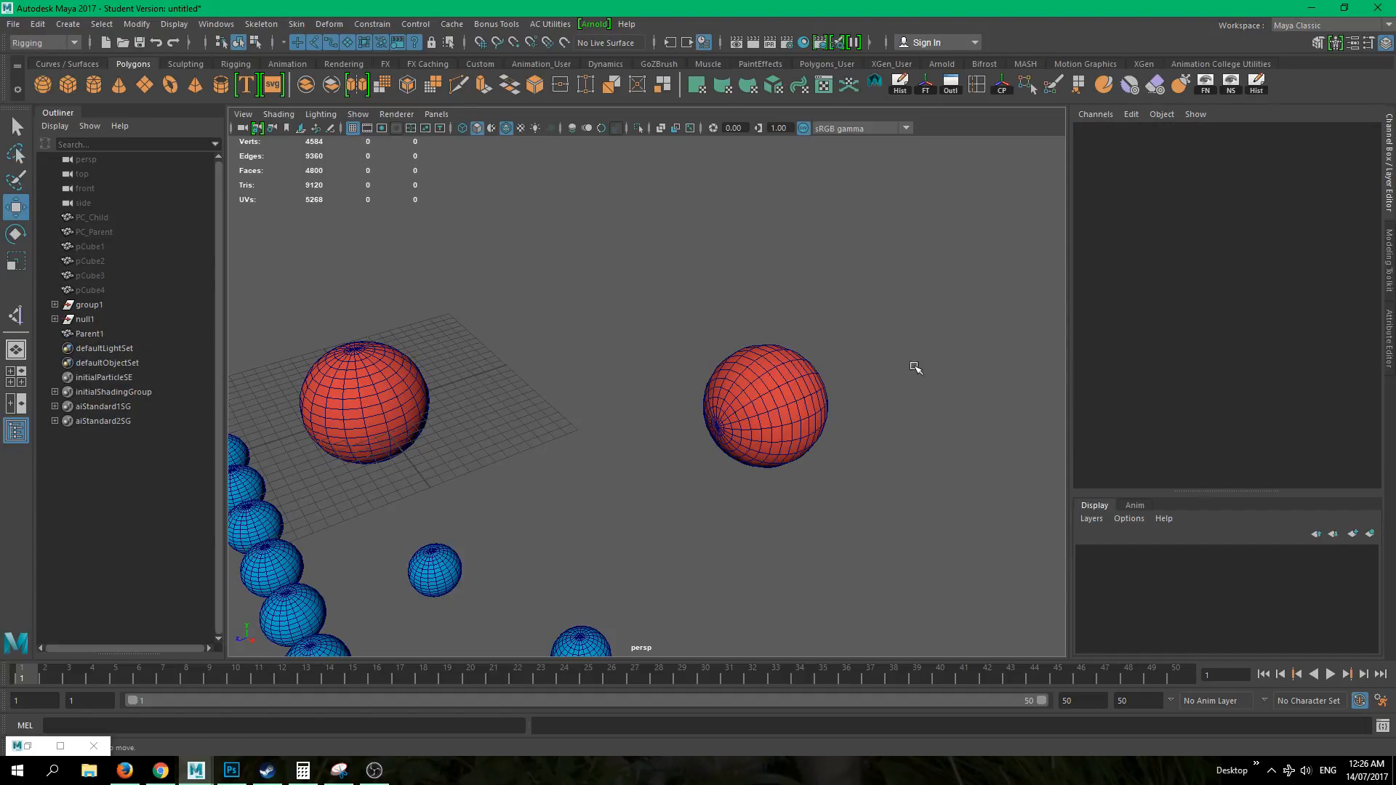
left_click_drag(913, 368, 680, 463, "alt")
left_click(736, 309)
left_click(739, 467)
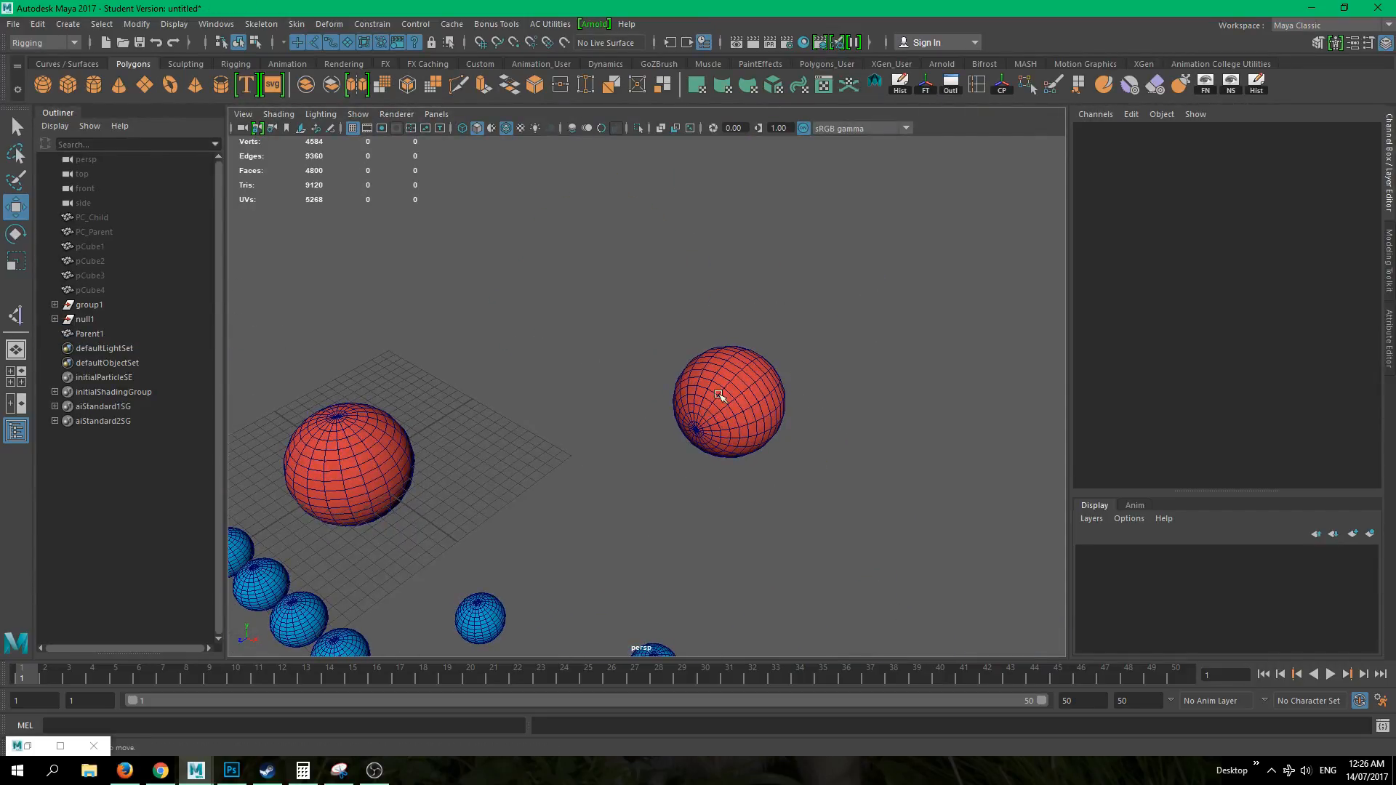
left_click_drag(725, 393, 663, 421, "alt")
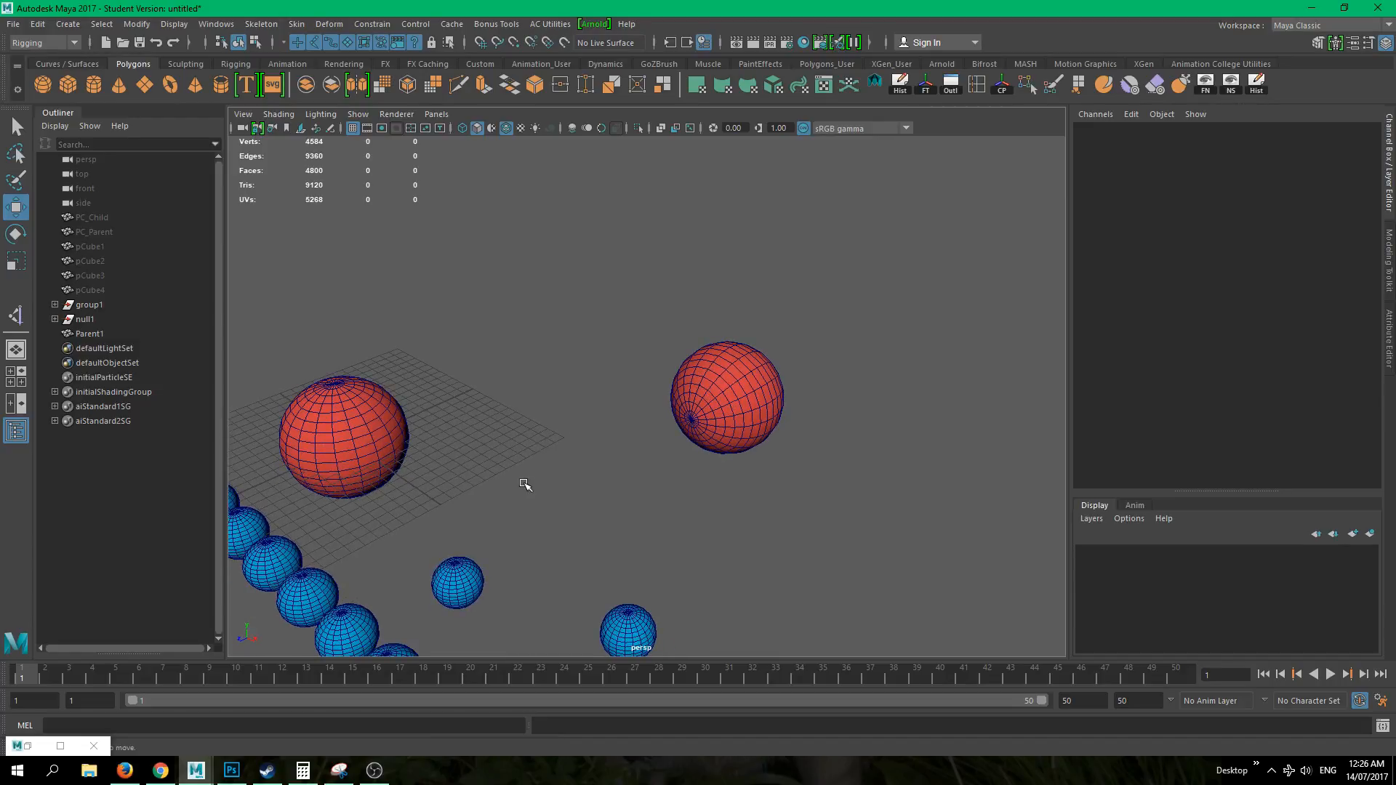
left_click_drag(575, 490, 618, 391, "alt")
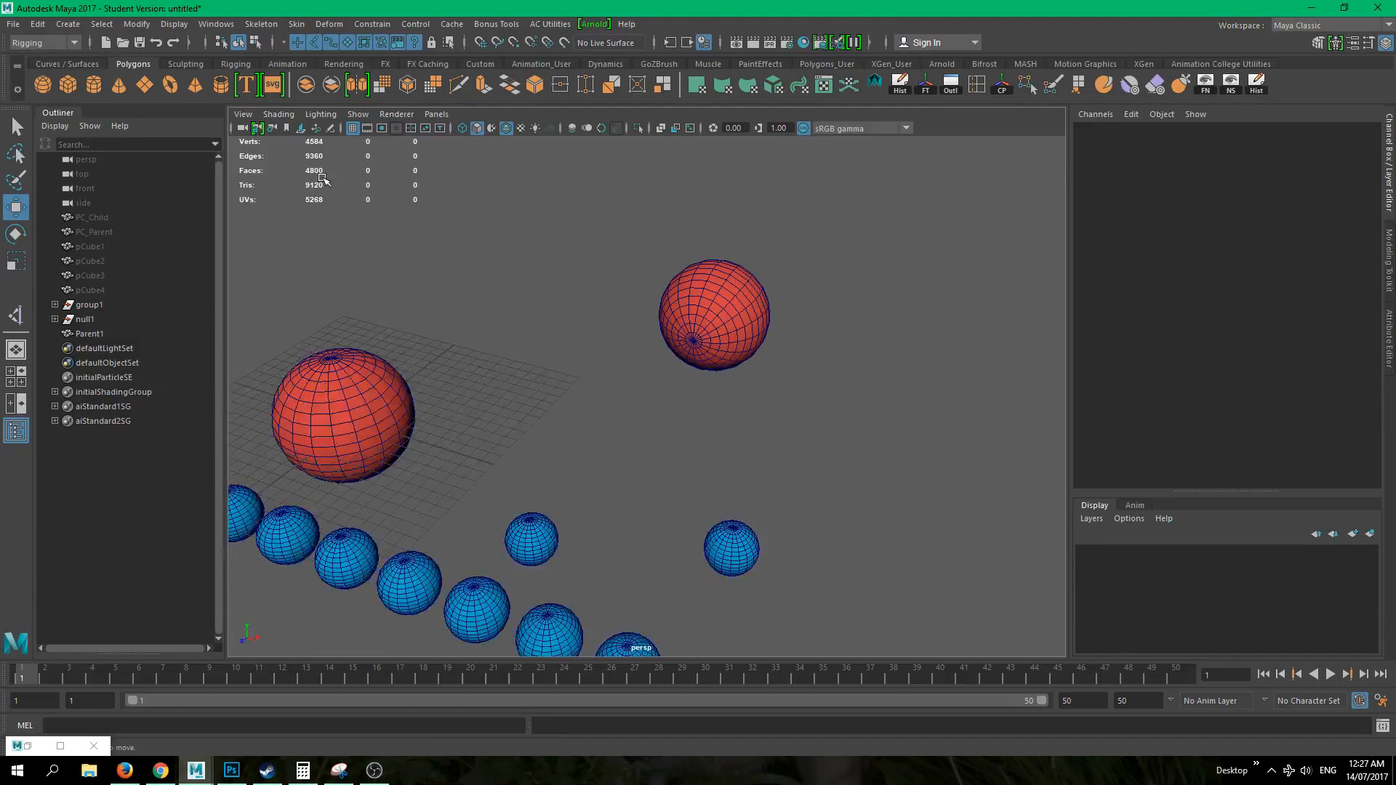
- Create a NURBS circle, move it along X to about 18.8 and scale it uniformly to about 3.7
left_click(67, 64)
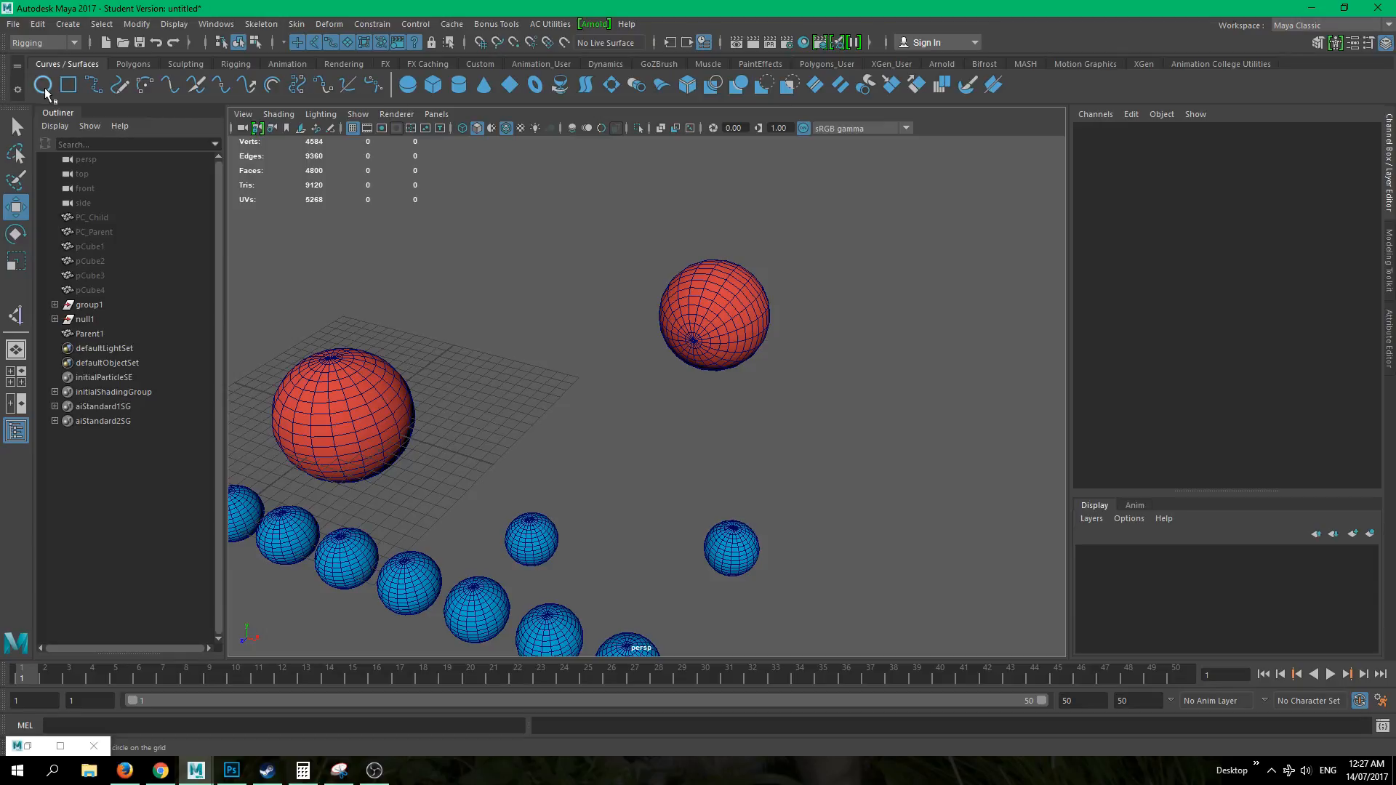
left_click(44, 87)
left_click_drag(405, 441, 644, 533)
key("e")
key("r")
left_click_drag(580, 494, 630, 495)
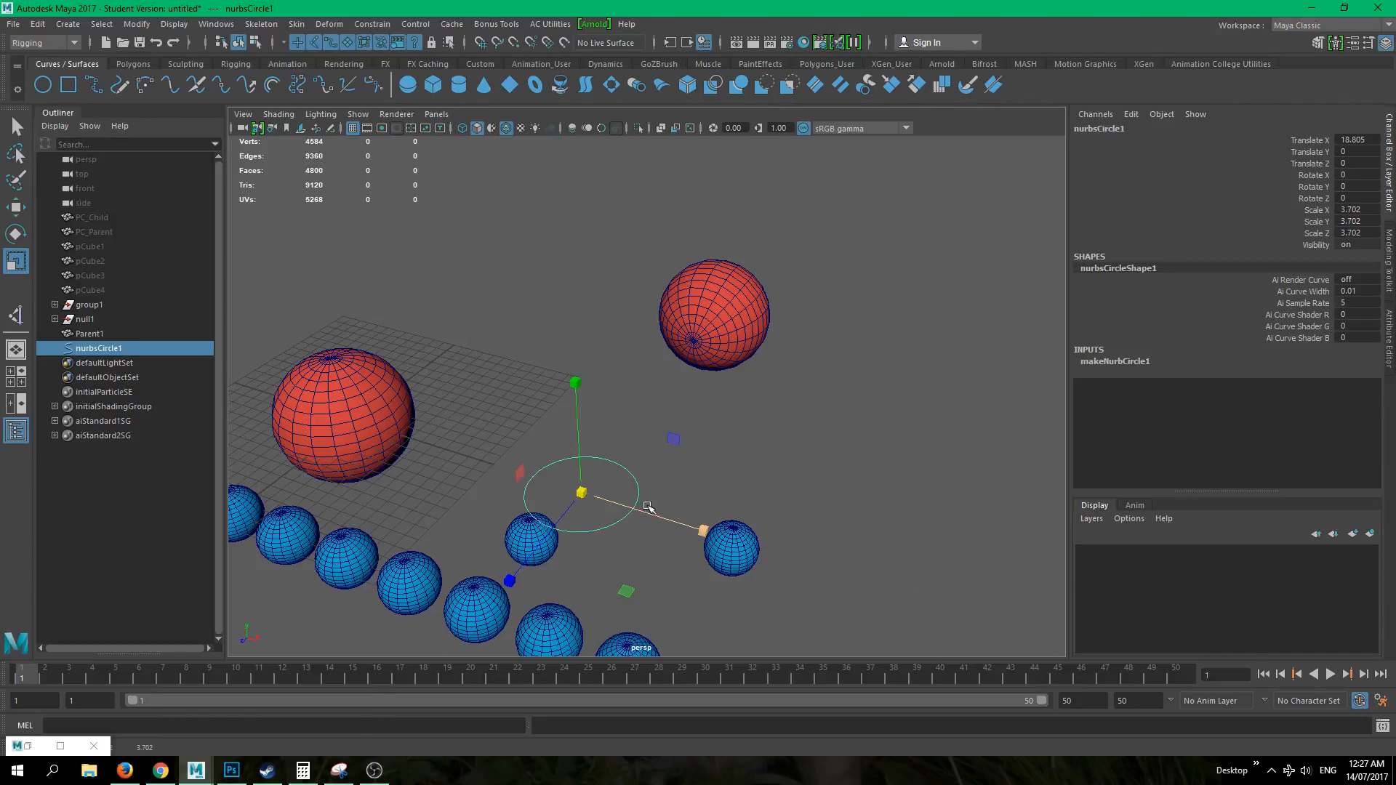
- Rotate the NURBS circle 90 degrees about X so it stands upright
key("e")
left_click_drag(551, 423, 698, 468)
left_click(1356, 175)
type("90")
key("Return")
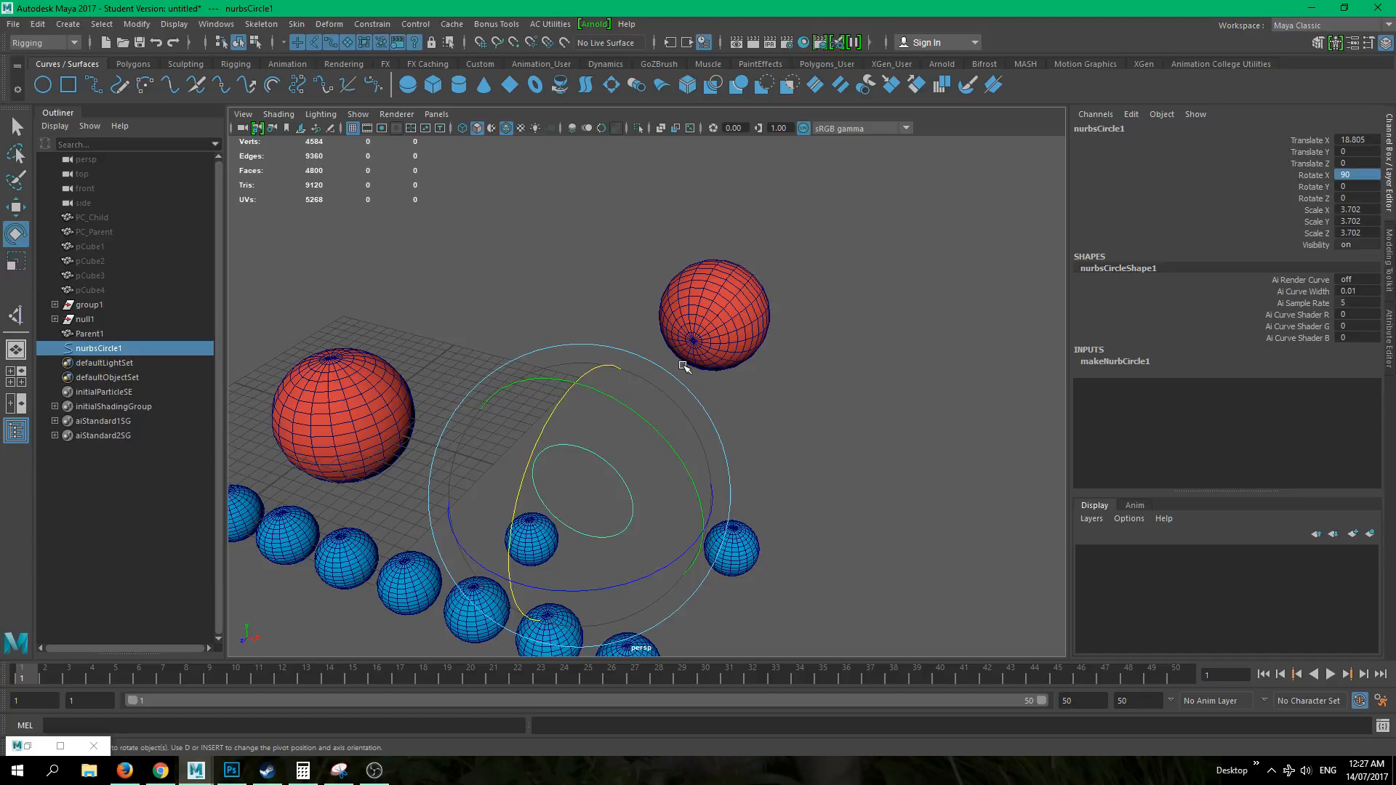
- Isolate the Parent1 sphere and the NURBS circle, and show both in the front view
key("w")
left_click(679, 306, "shift")
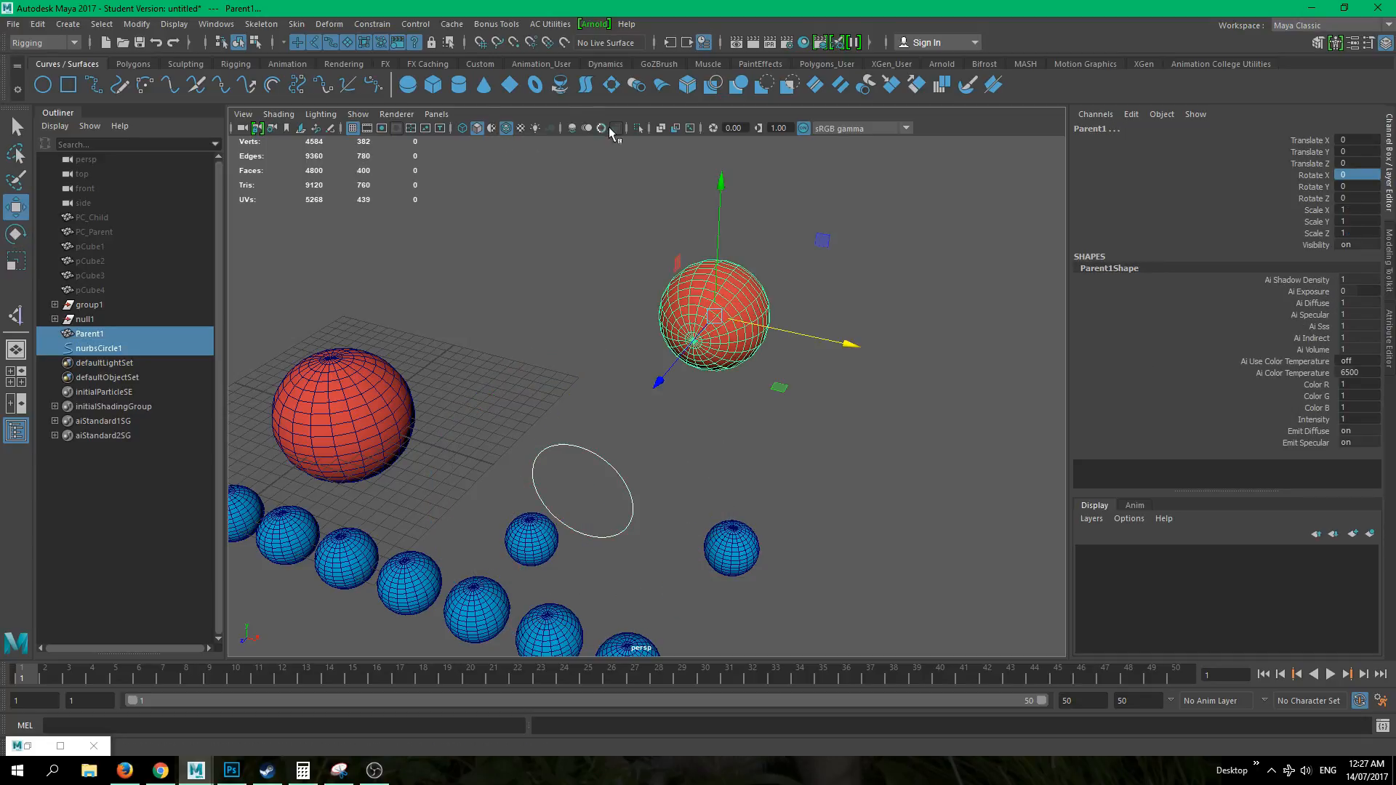
left_click(637, 128)
key("space")
left_click_drag(755, 418, 755, 456)
middle_click_drag(793, 432, 350, 410, "alt")
scroll(594, 317, "down", 4)
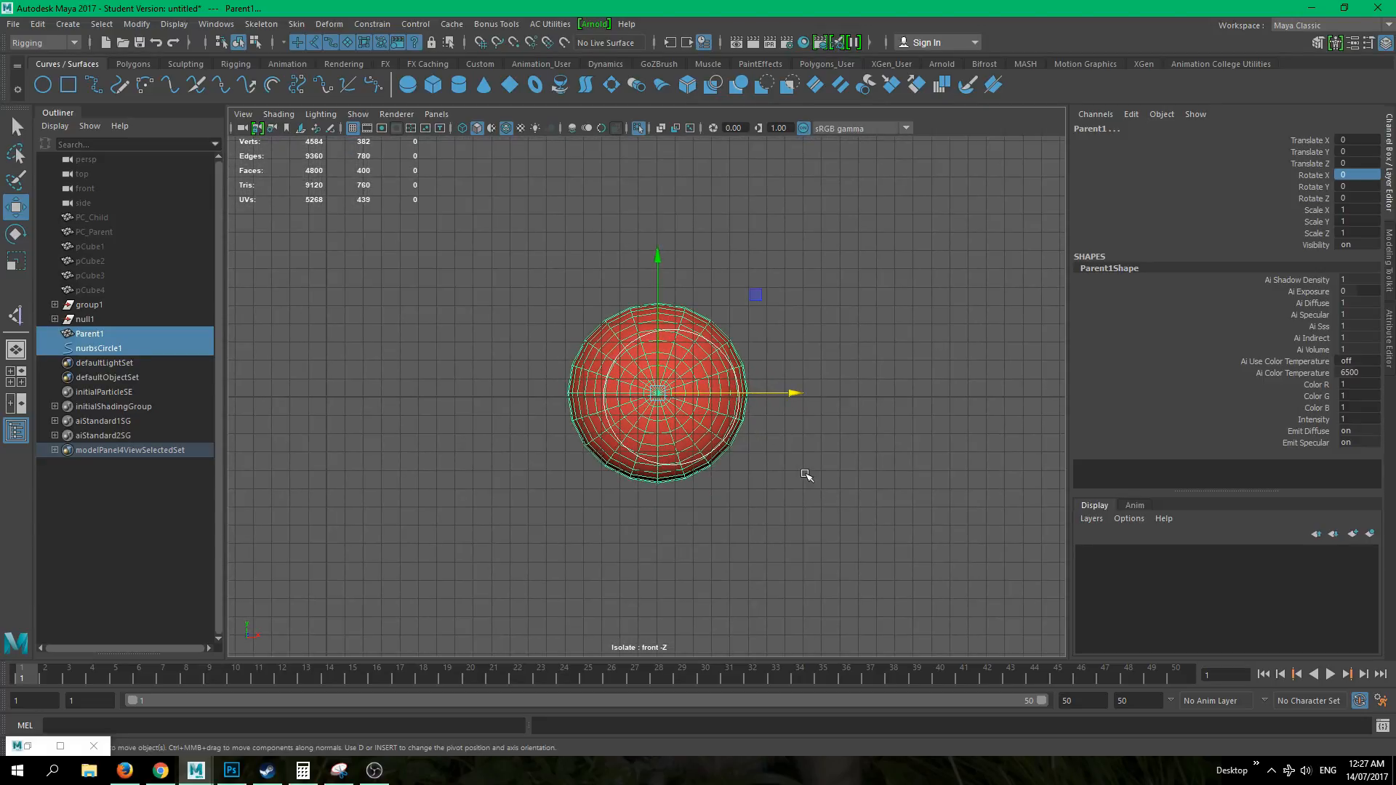
- Snap the NURBS circle to the centre of the Parent1 sphere in the front view, and return to the perspective view
left_click_drag(527, 310, 600, 367)
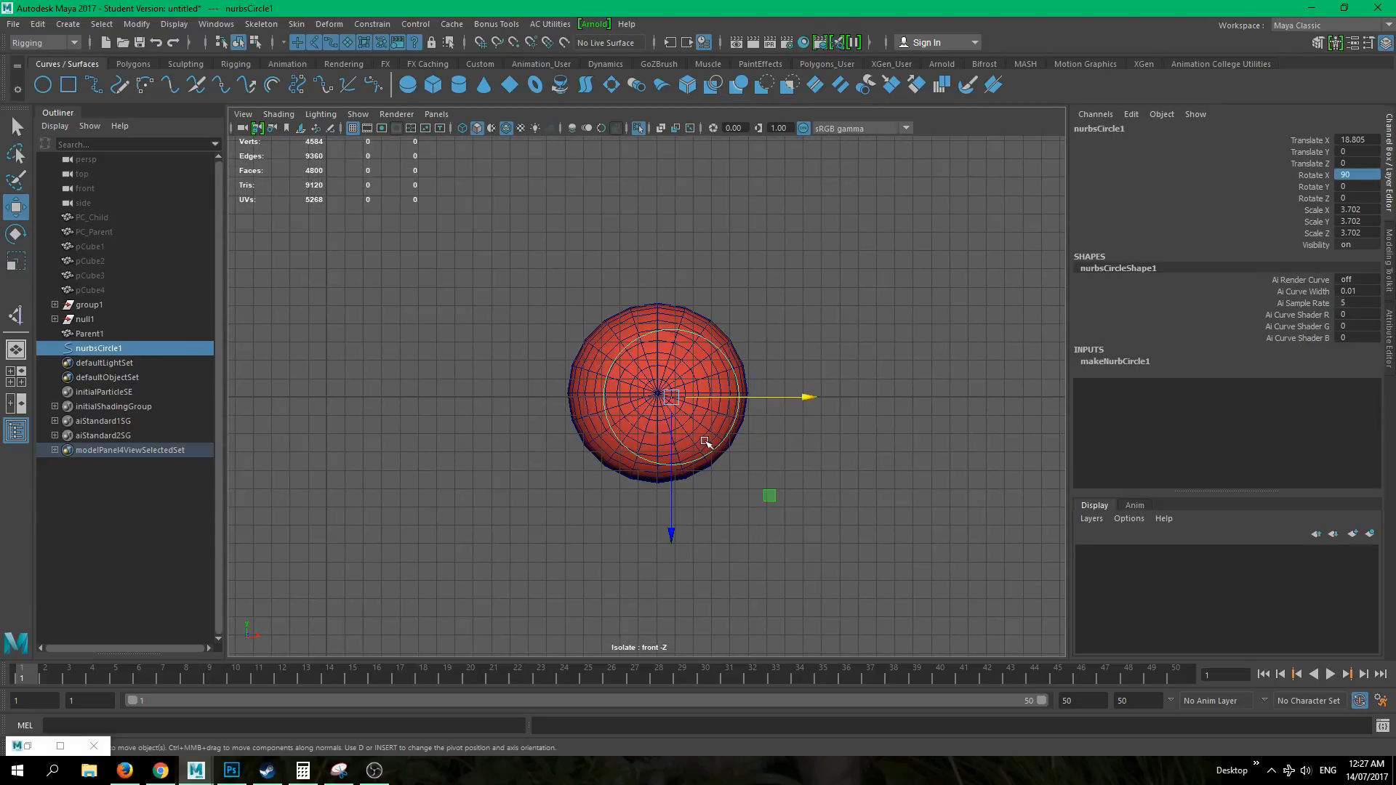
scroll(705, 442, "up", 4)
key("v")
left_click_drag(710, 398, 679, 392)
key("space")
left_click(669, 434)
left_click(623, 371)
key("space")
left_click_drag(711, 442, 555, 481, "alt")
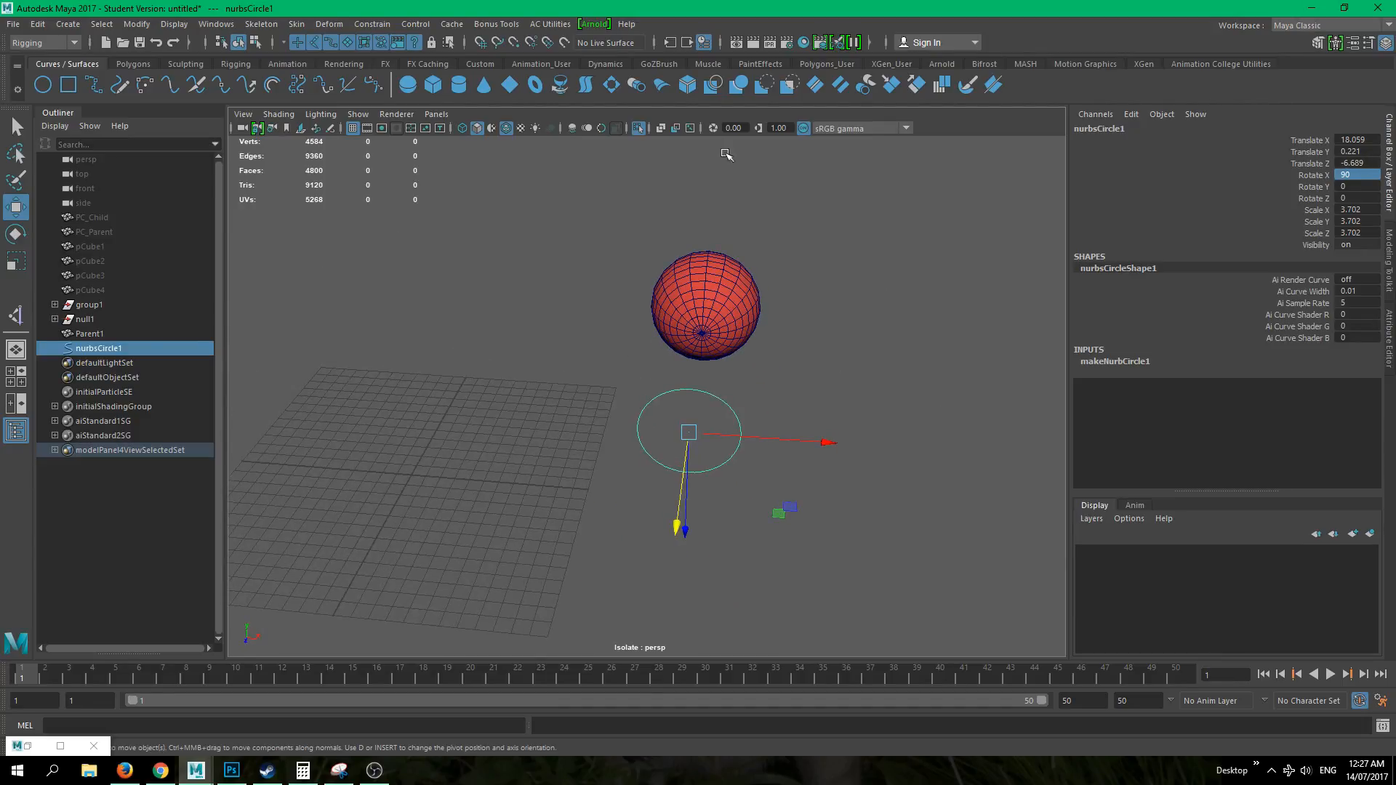
- Delete the NURBS circle's history and freeze its transformations
left_click(131, 66)
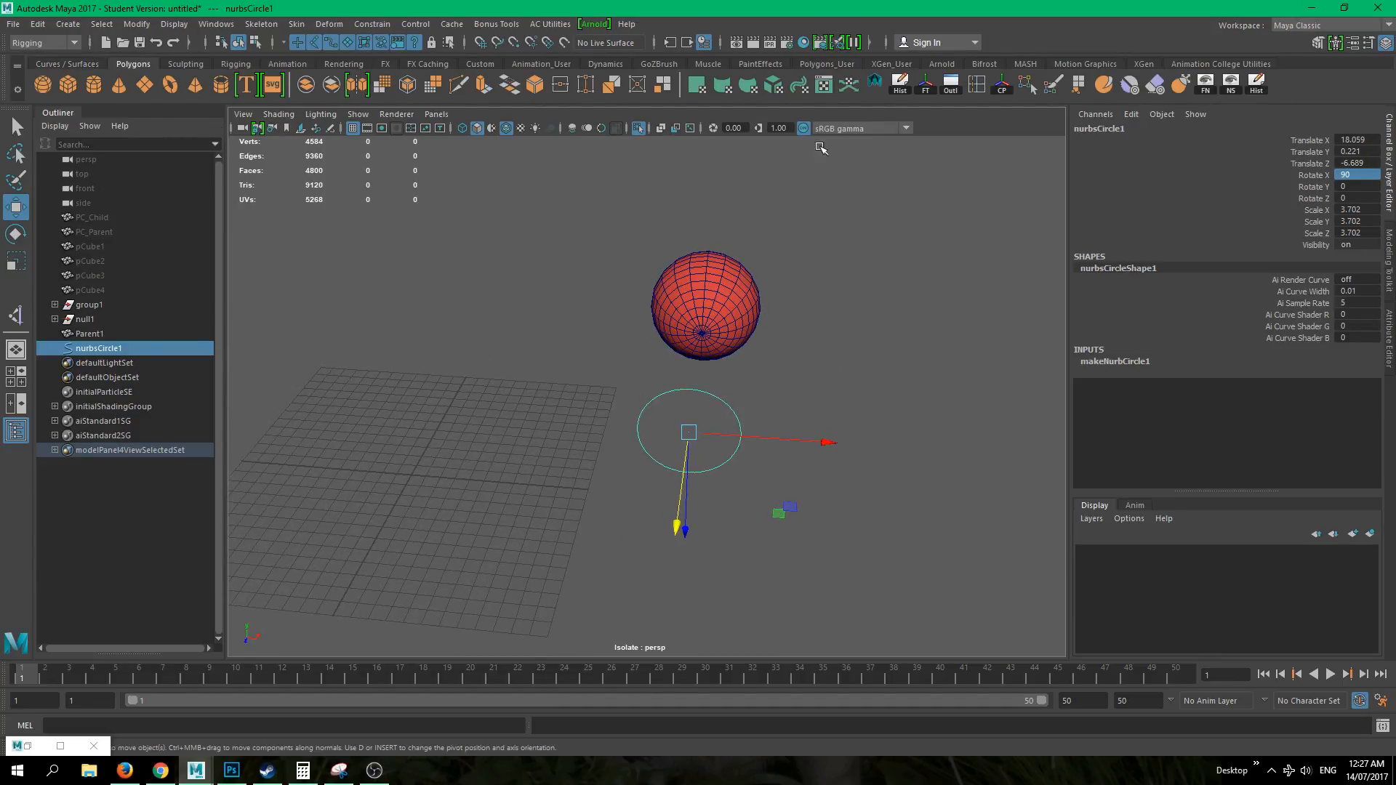
left_click(900, 85)
left_click(736, 276)
left_click_drag(736, 276, 883, 350, "alt")
left_click(819, 341)
left_click_drag(568, 363, 613, 438)
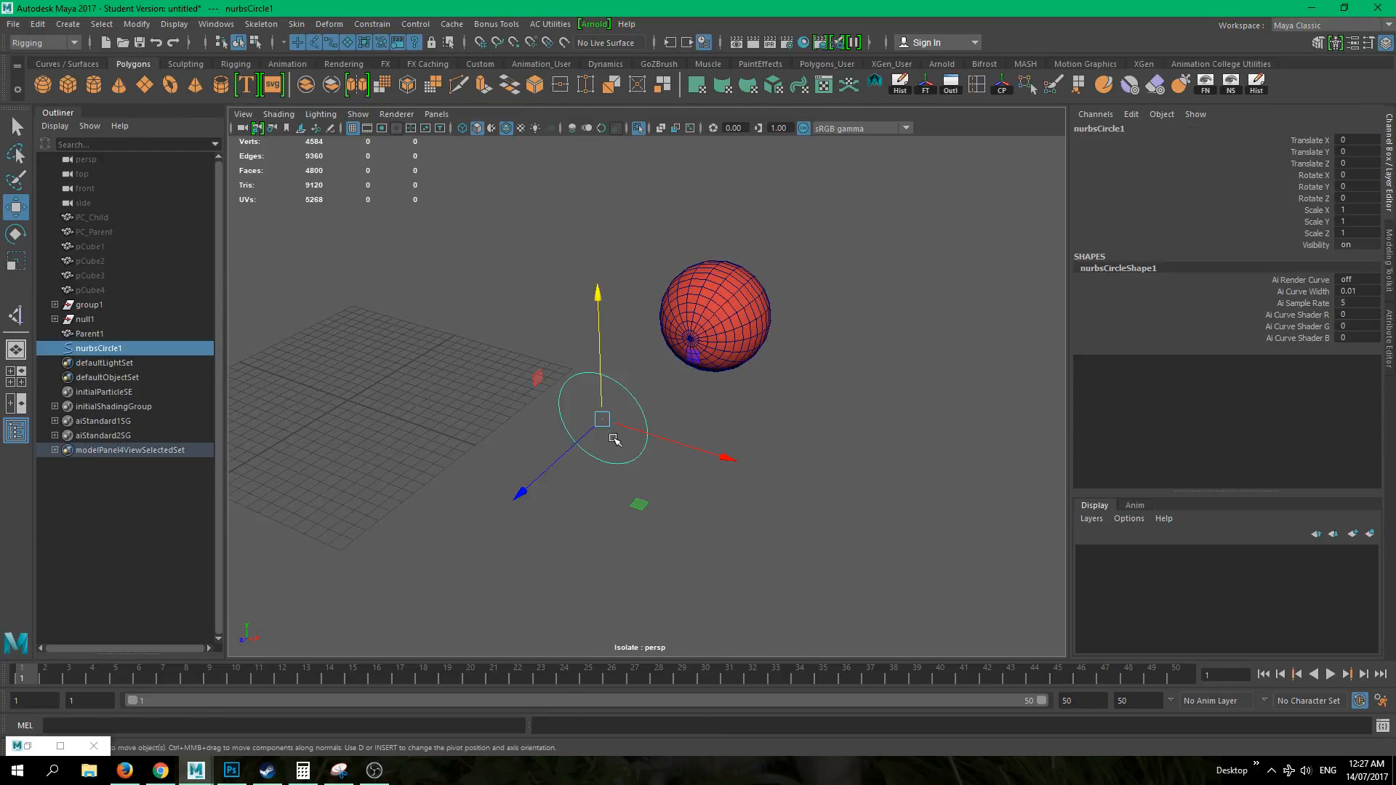
- Open the Aim constraint options and examine how the Parent1 sphere and the NURBS circle are oriented
left_click(758, 307)
left_click_drag(743, 411, 748, 461, "alt")
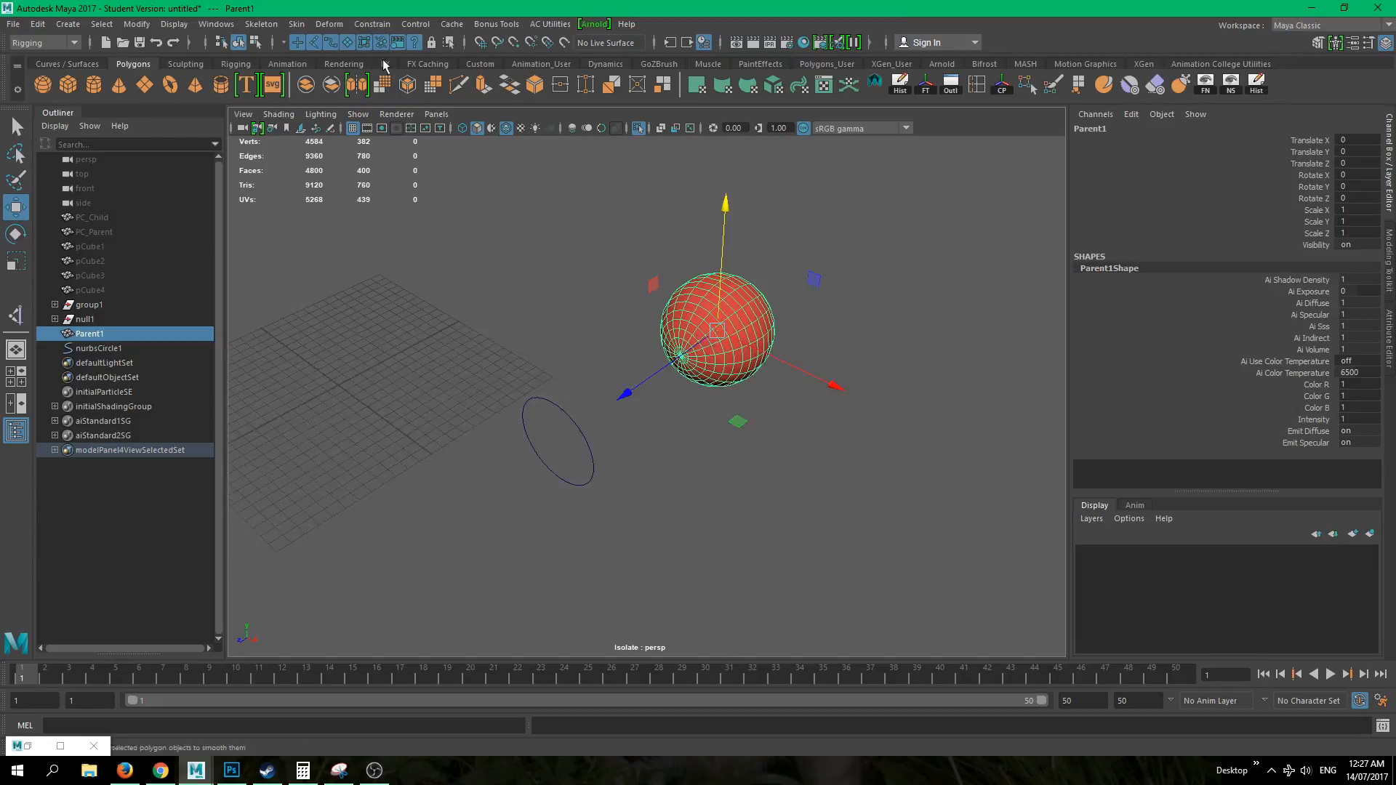
left_click(372, 24)
left_click(511, 119)
left_click_drag(663, 275, 655, 411, "alt")
left_click(668, 387)
left_click(551, 389)
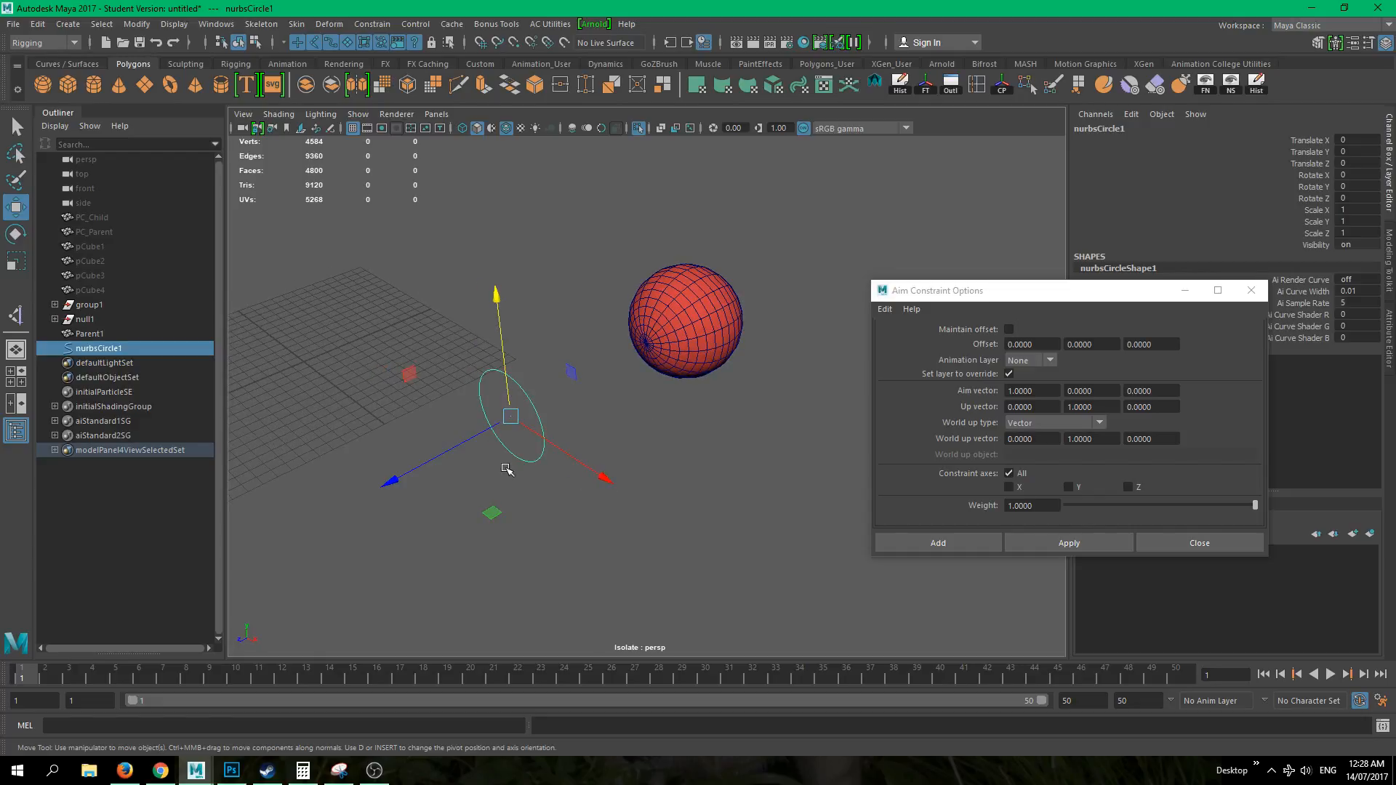
left_click_drag(508, 469, 534, 476, "alt")
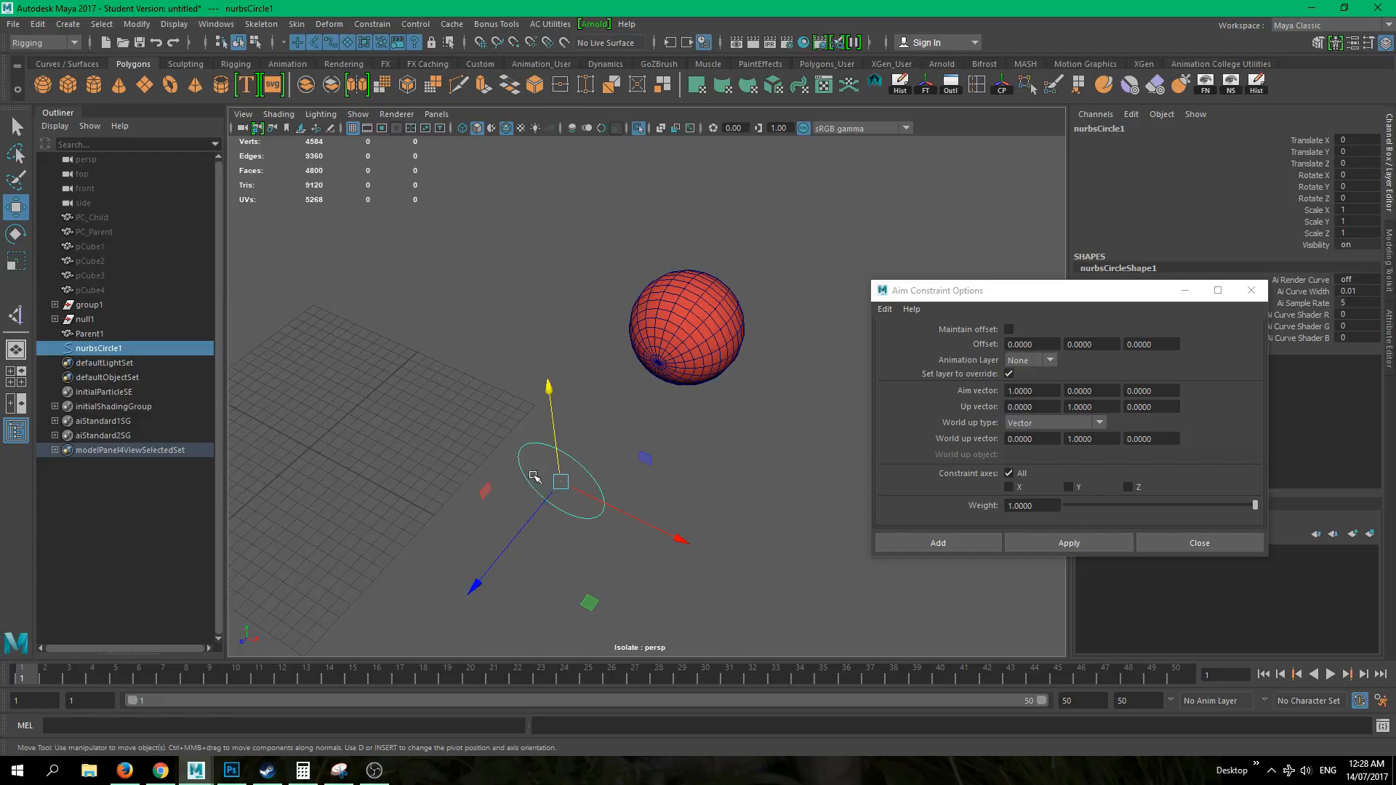
left_click(681, 324, "shift")
left_click_drag(710, 414, 726, 467, "alt")
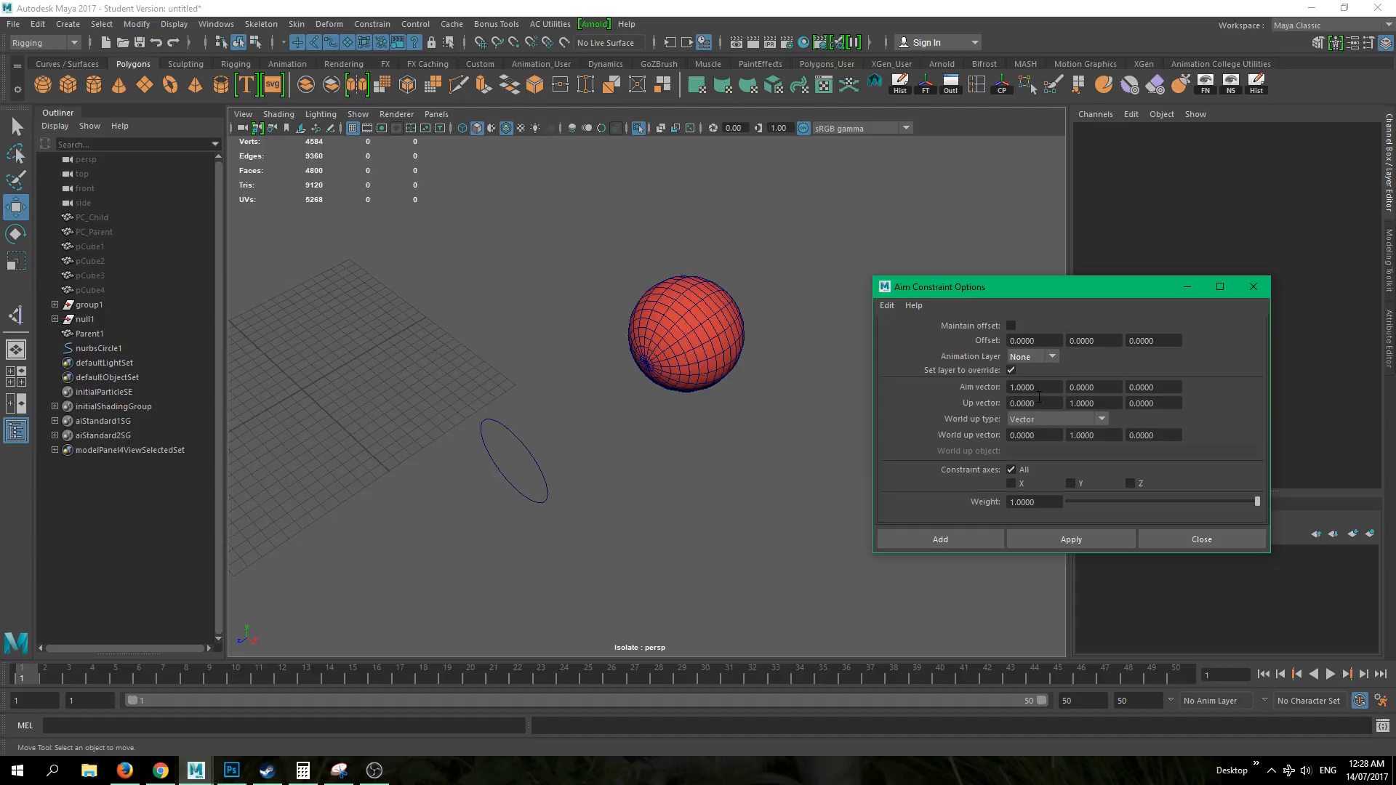
- Set the aim vector to 0, 0, 1 with world up type Vector, and try applying the aim constraint with only Parent1 selected
left_click(671, 368)
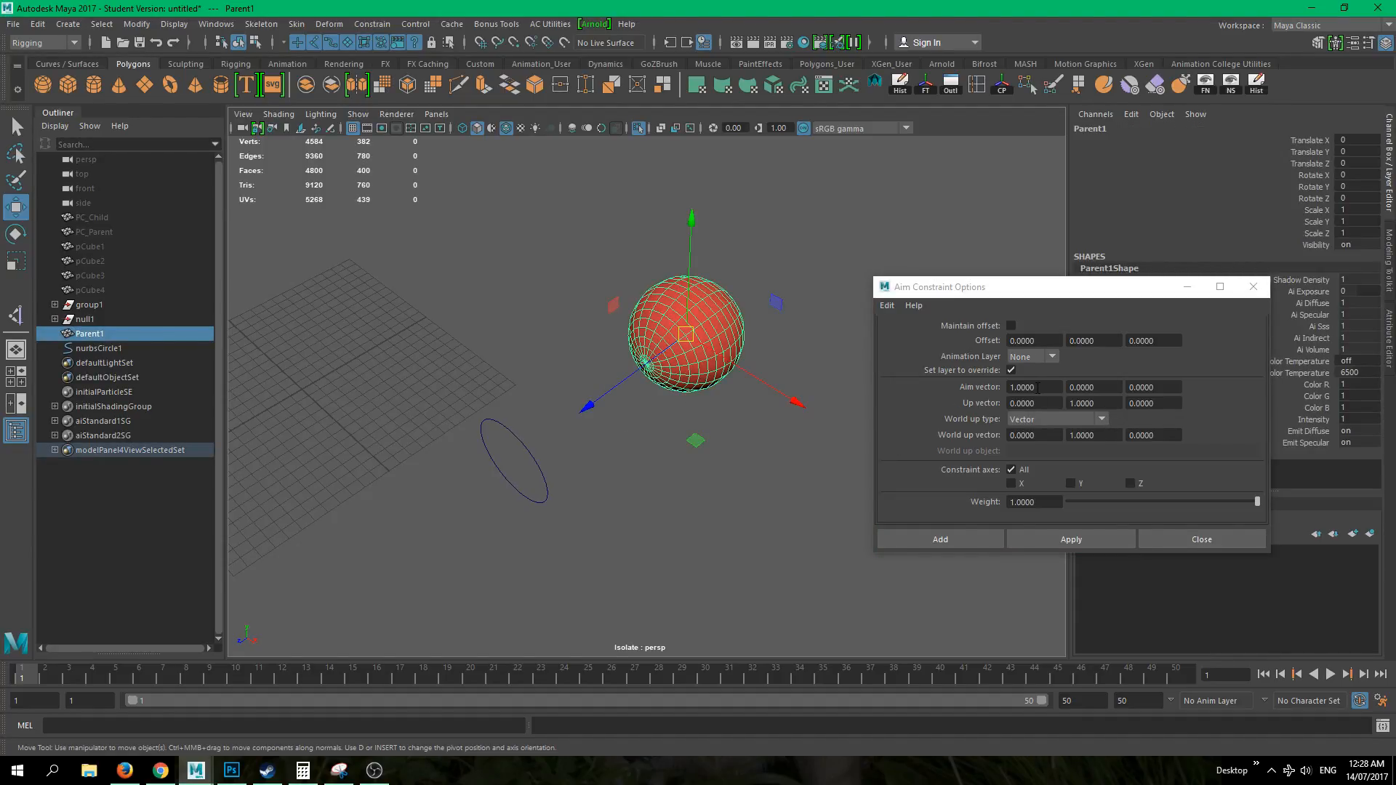
left_click_drag(1040, 388, 996, 391)
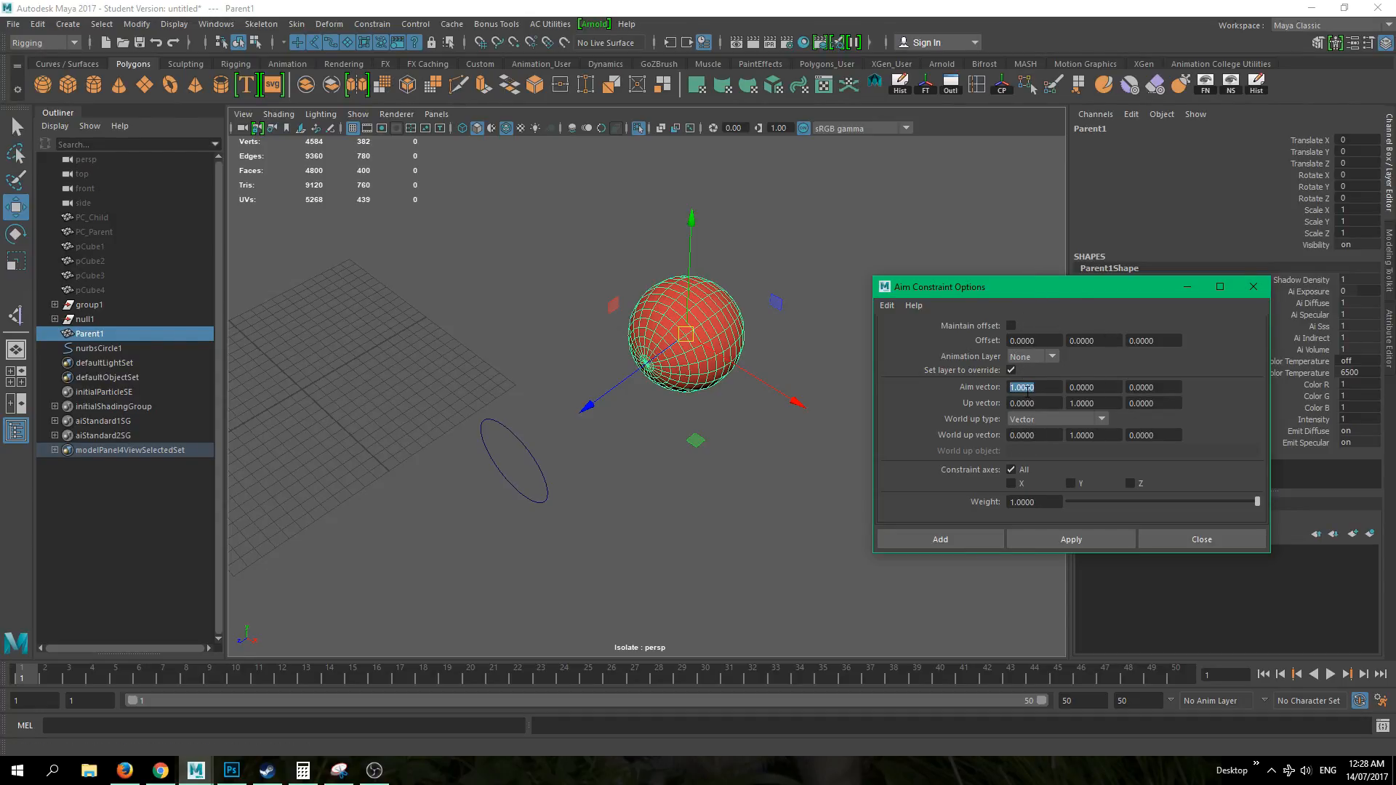
type("0")
left_click(1171, 385)
type("1")
left_click(1089, 421)
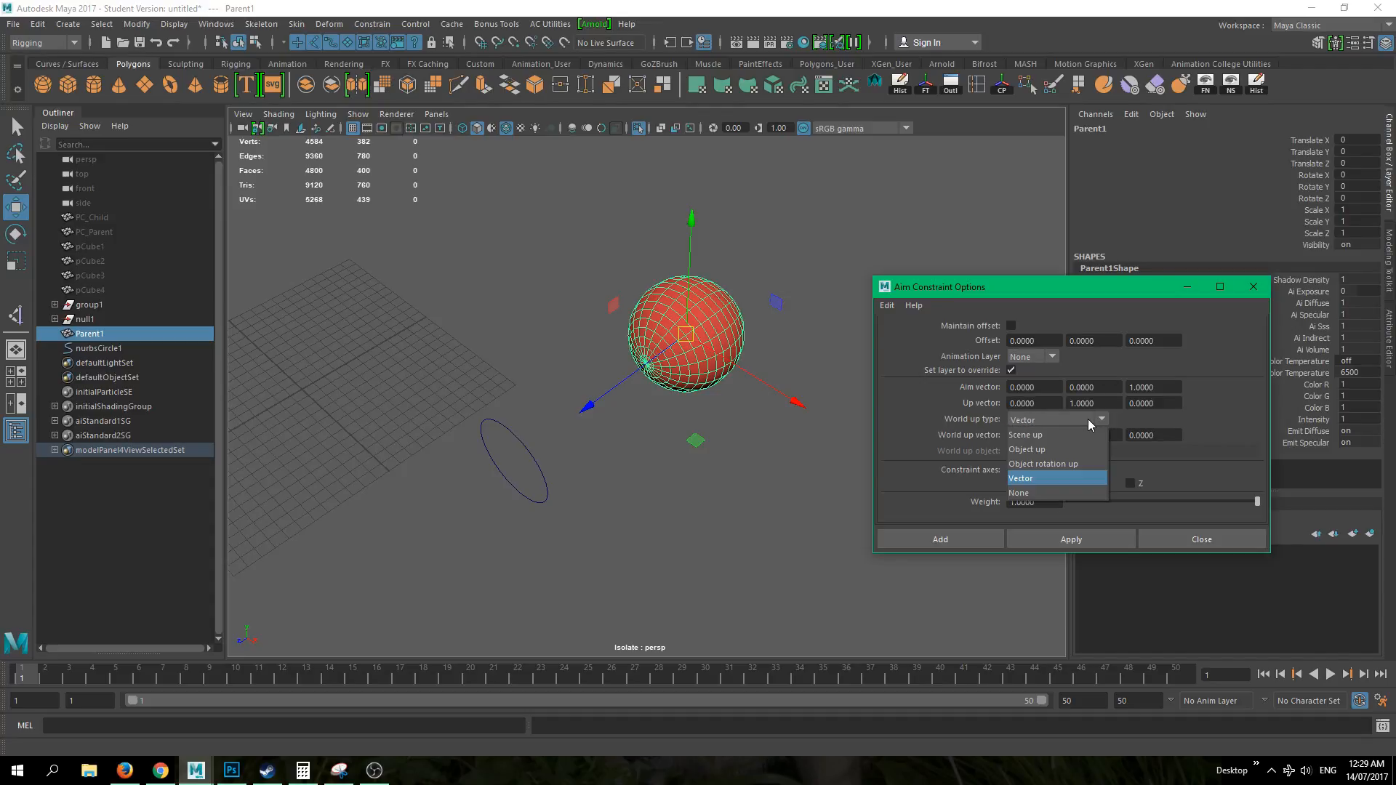
left_click(1042, 480)
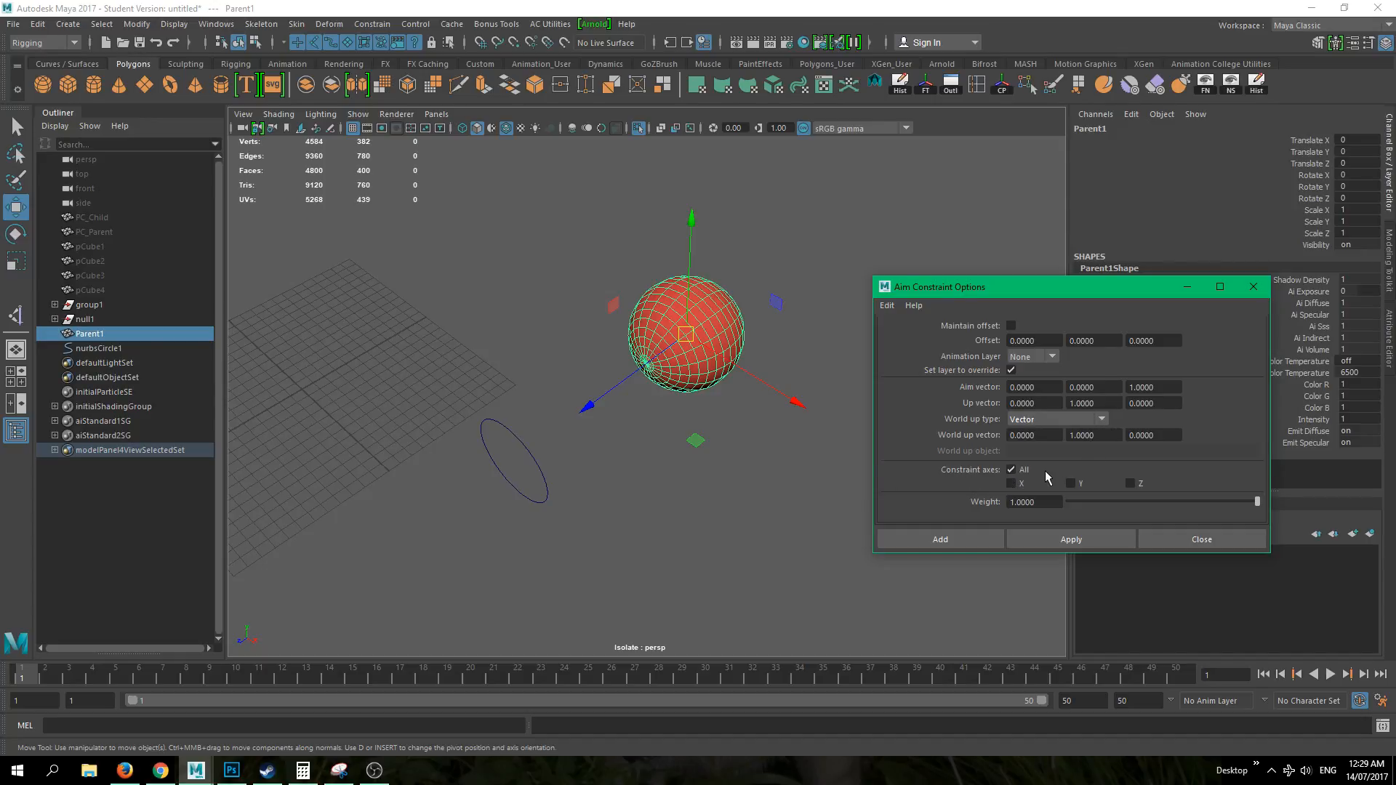
left_click(1041, 546)
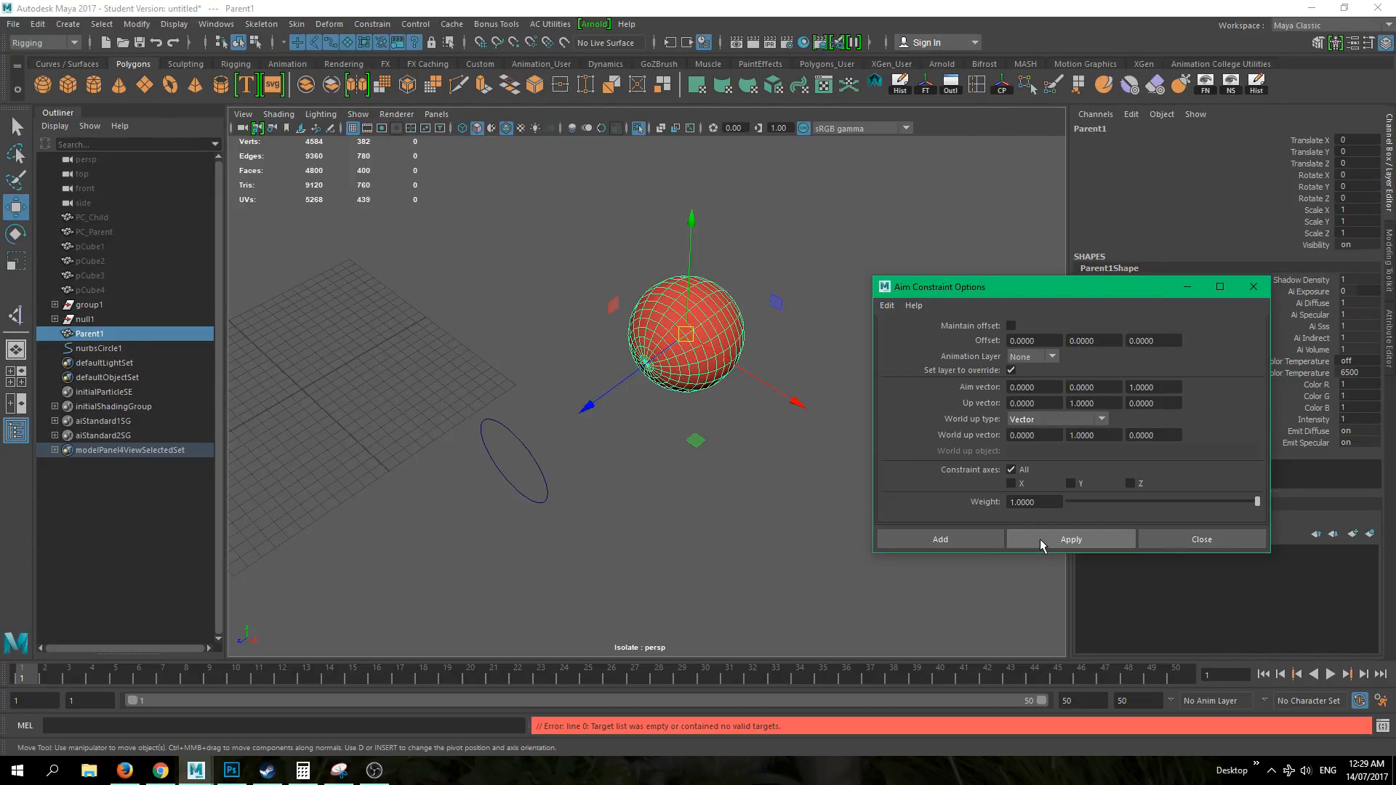
left_click(659, 625)
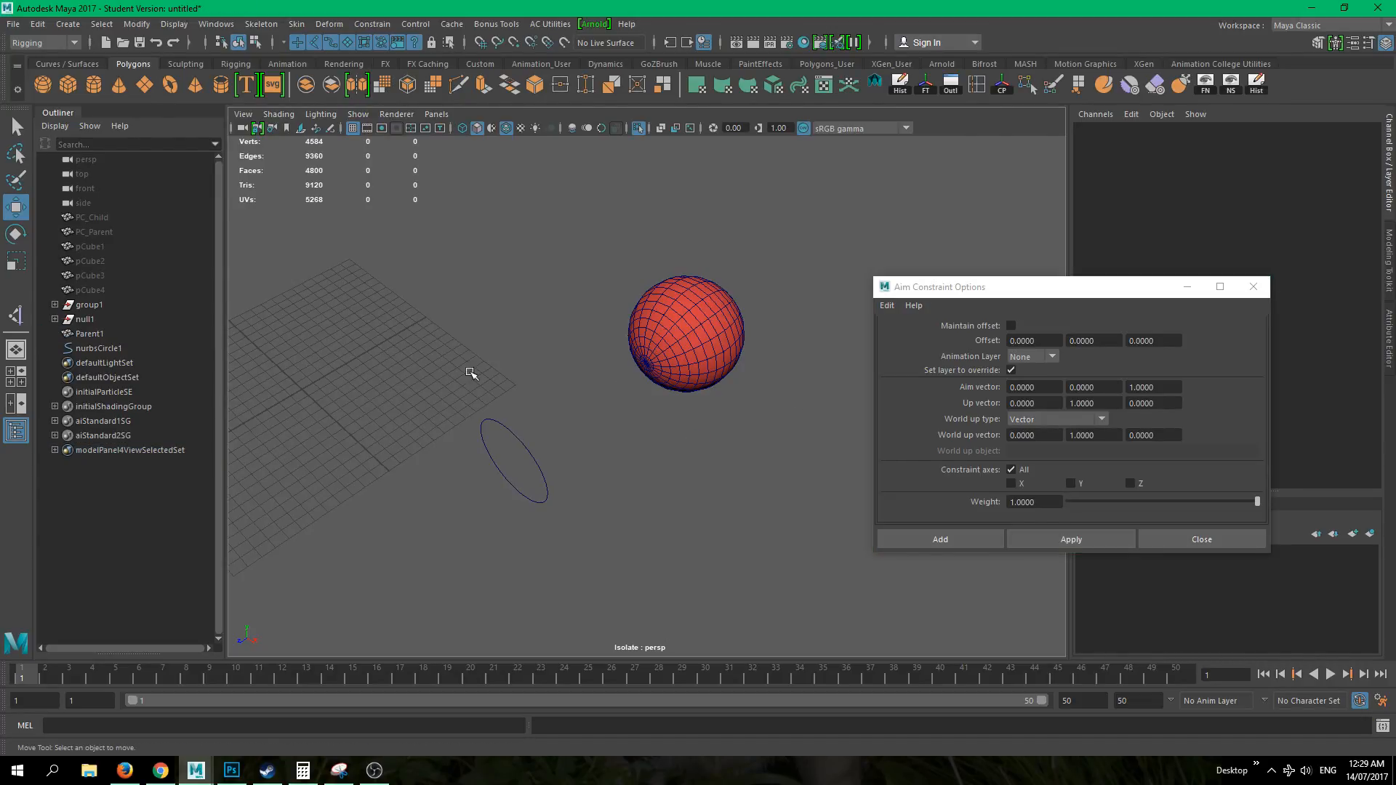
- Apply the aim constraint with the NURBS circle as the driver and the Parent1 sphere as the constrained object
left_click_drag(469, 370, 605, 574)
left_click(711, 314, "shift")
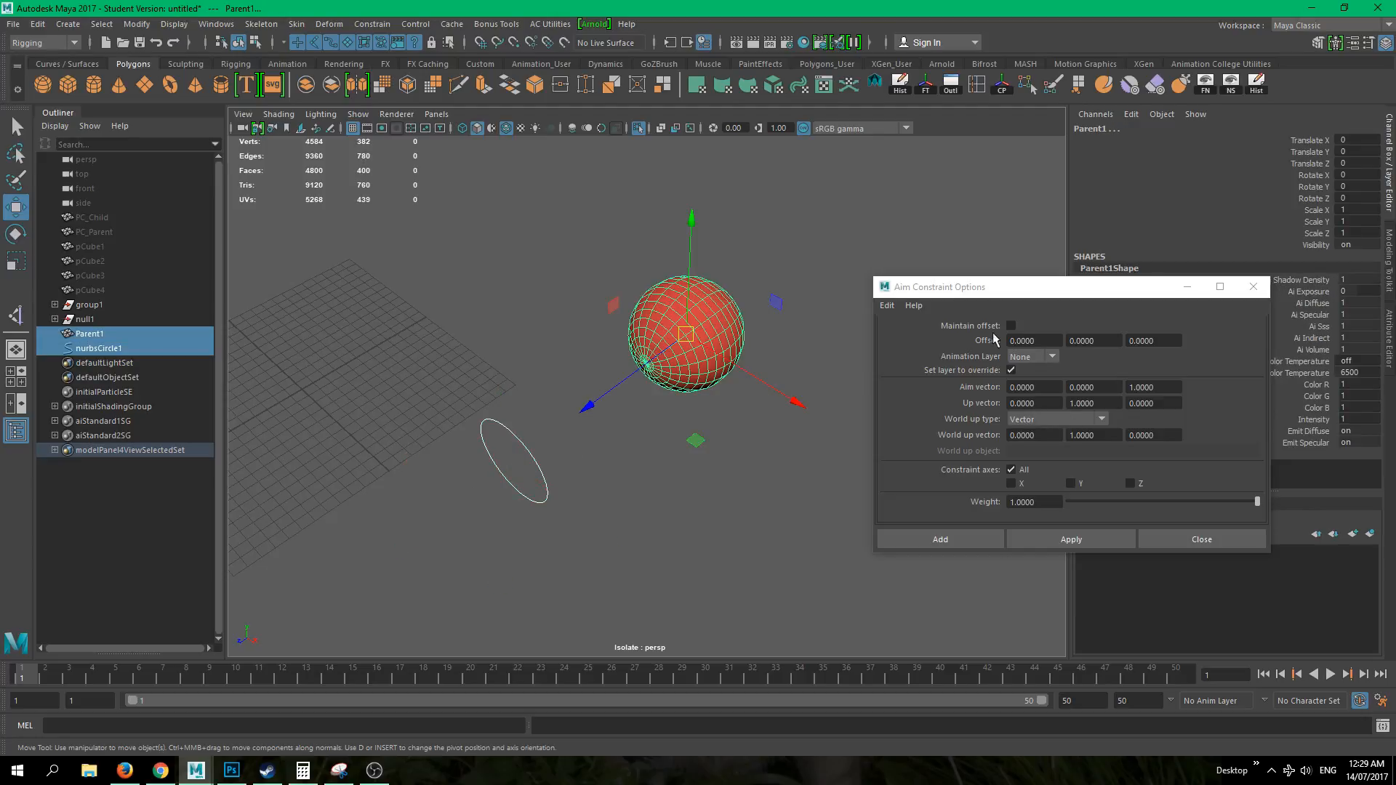
left_click(1073, 539)
left_click(724, 553)
left_click_drag(676, 502, 654, 476, "alt")
right_click_drag(655, 476, 725, 473, "alt")
middle_click_drag(581, 485, 630, 464, "alt")
right_click_drag(629, 464, 560, 433, "alt")
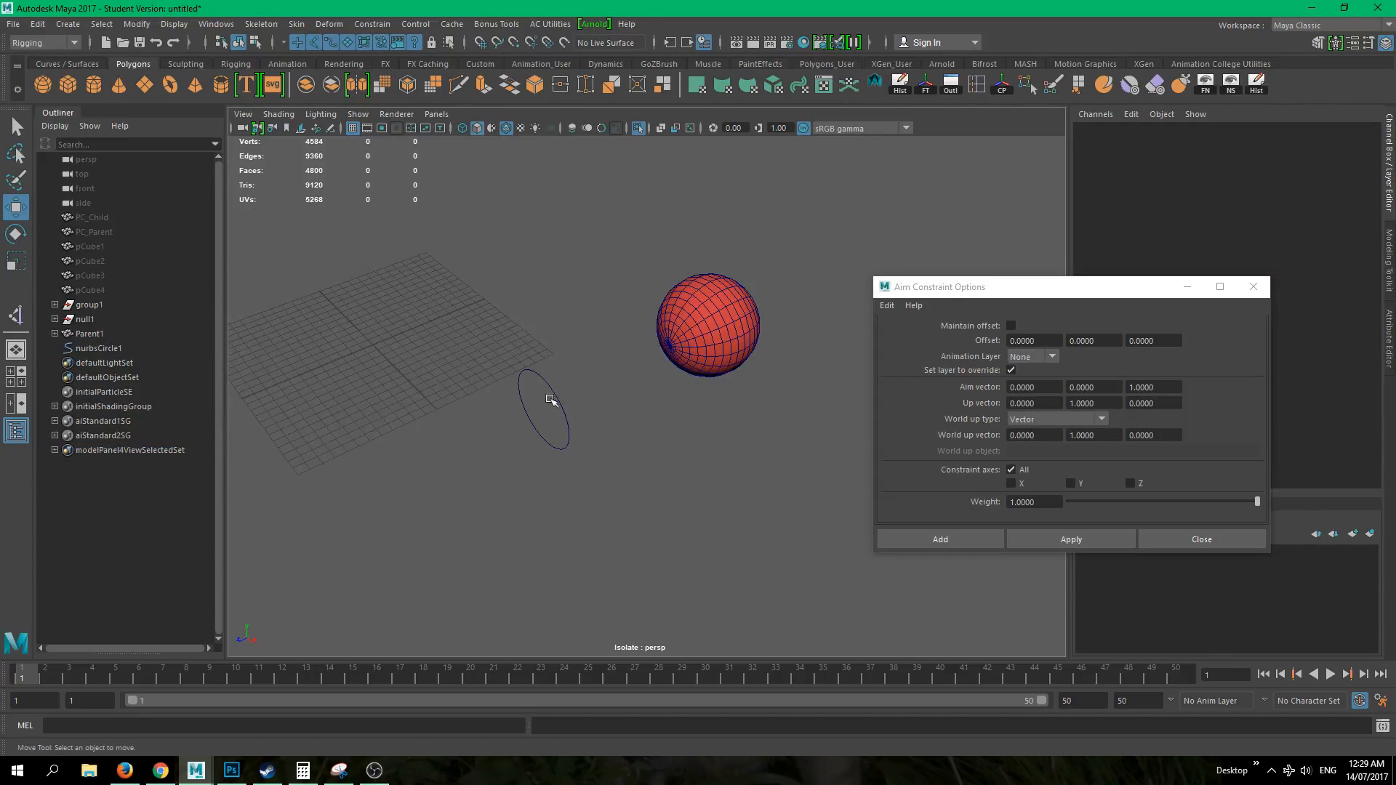
- Move the NURBS circle around the scene to test how the Parent1 sphere aims at it
left_click_drag(550, 397, 635, 493)
left_click_drag(548, 458, 575, 460, "alt")
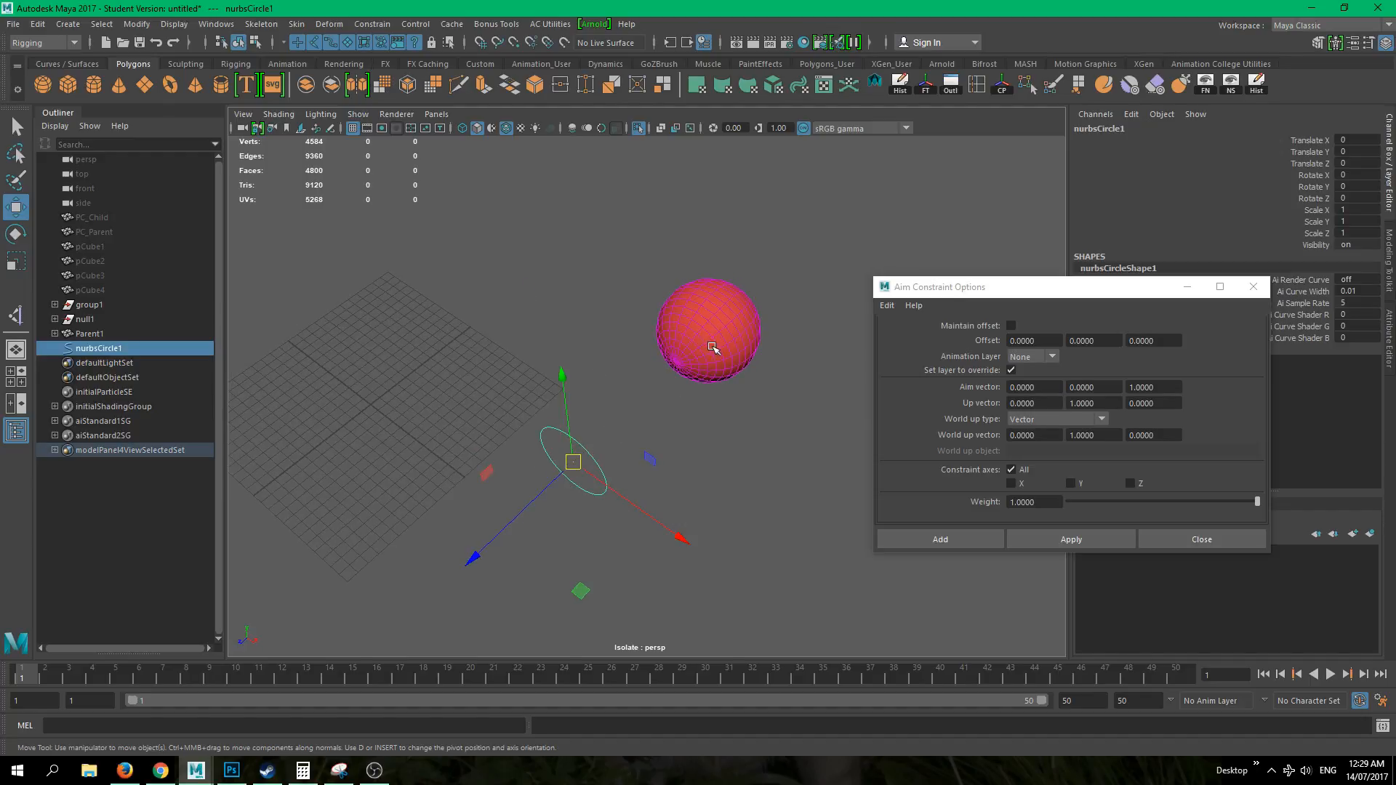
left_click_drag(711, 346, 651, 360, "alt")
left_click_drag(510, 409, 410, 485)
left_click_drag(402, 465, 592, 491, "alt")
left_click_drag(795, 398, 782, 217)
left_click_drag(827, 360, 734, 285)
left_click_drag(708, 370, 742, 405)
left_click(531, 411)
left_click(749, 332)
left_click_drag(727, 298, 565, 393)
left_click_drag(440, 386, 412, 450, "alt")
left_click_drag(498, 465, 548, 315, "alt")
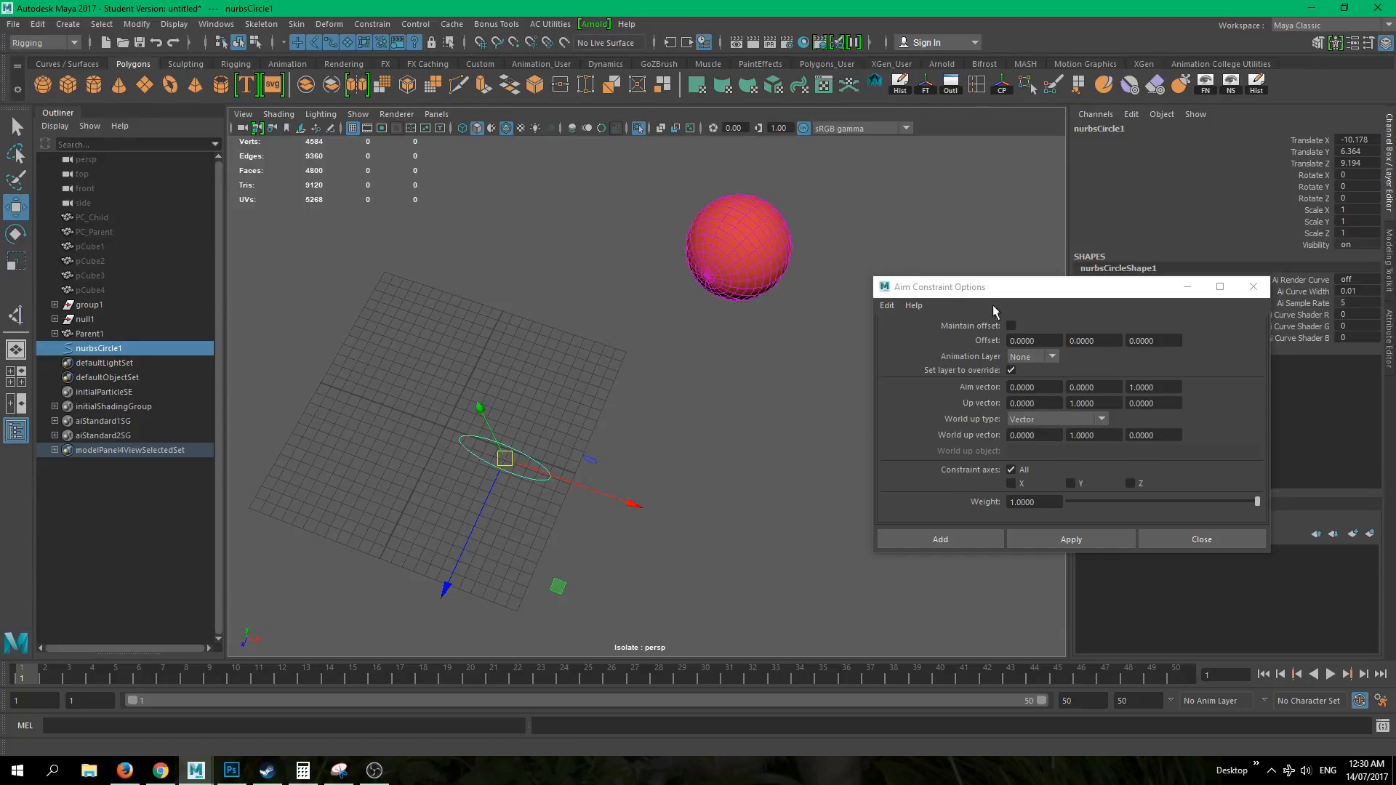
- Reset the NURBS circle's X, Y and Z translation to 0
left_click_drag(908, 249, 698, 392, "alt")
left_click_drag(1355, 139, 1356, 164)
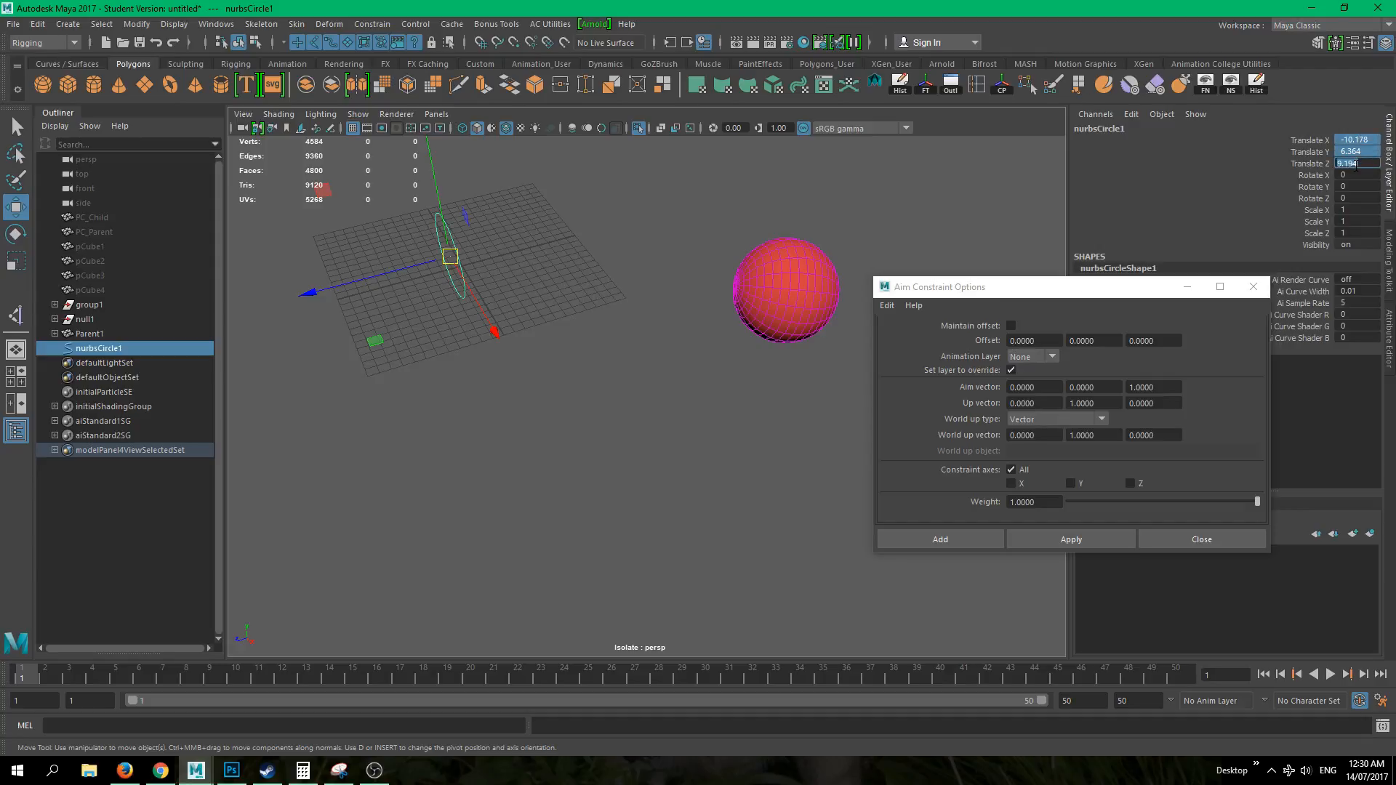
key("Return")
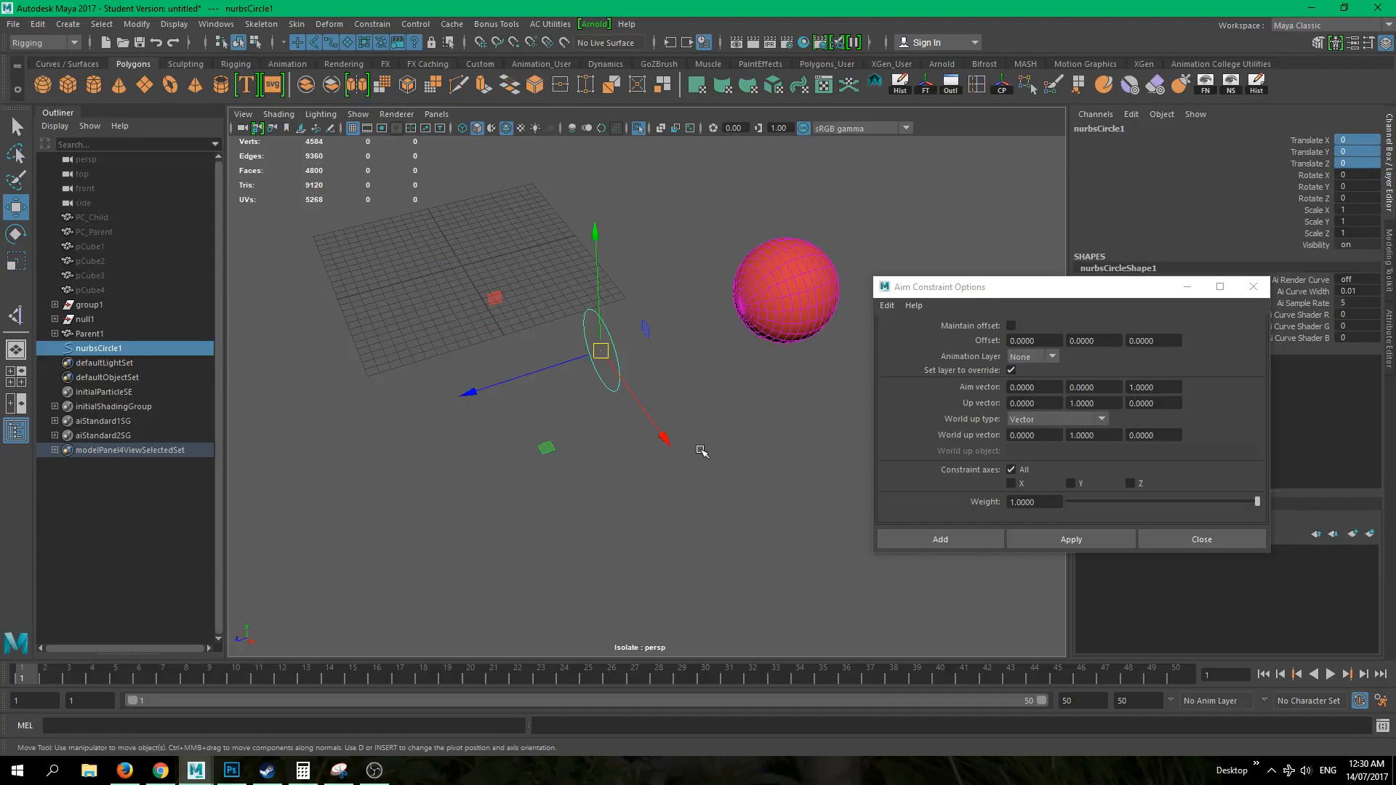
left_click(701, 451)
mouse_move(639, 421)
left_mouse_down("alt")
mouse_move(489, 421)
mouse_move(640, 423)
left_mouse_up("alt")
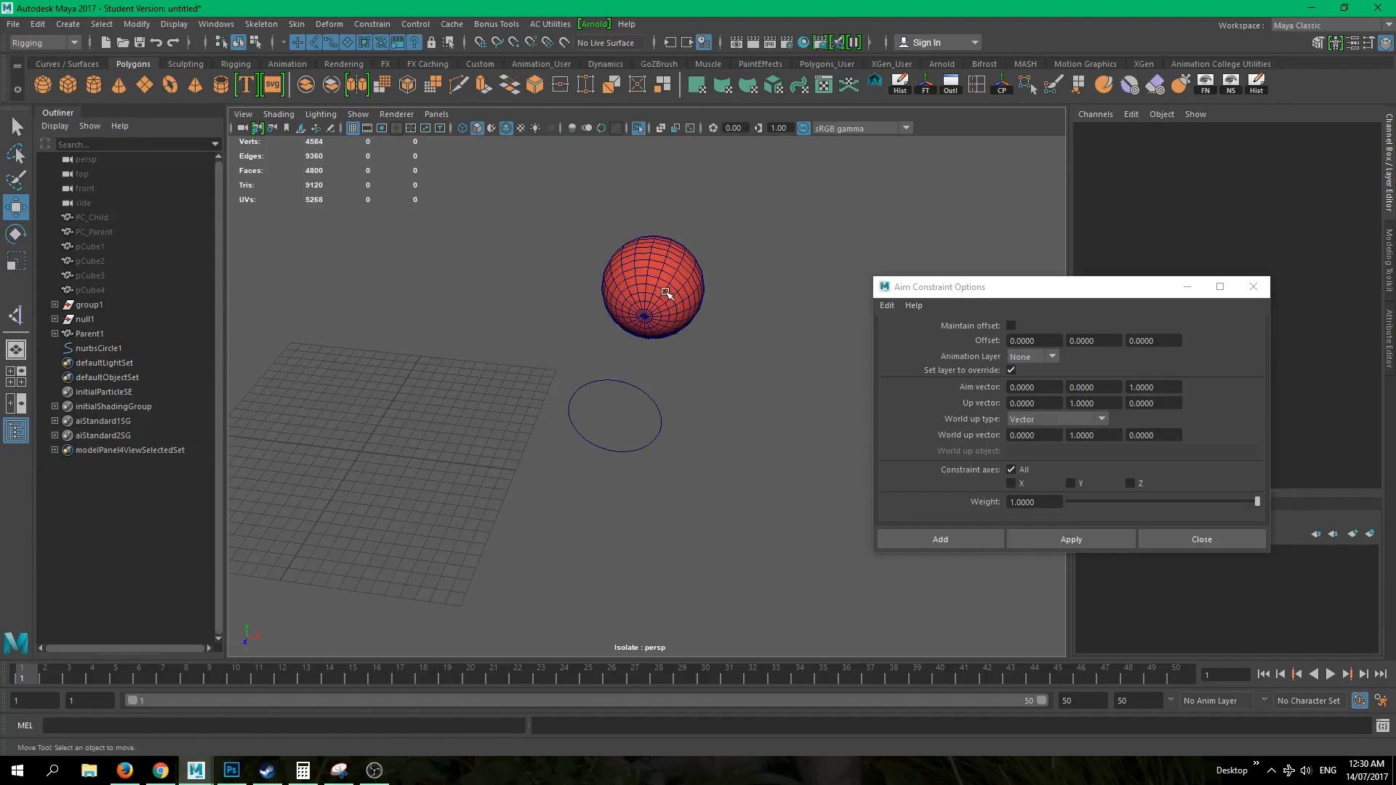
- Turn off object isolation in the perspective view and close the Aim constraint options
left_click(637, 128)
left_click_drag(750, 372, 638, 294, "alt")
left_click(1253, 287)
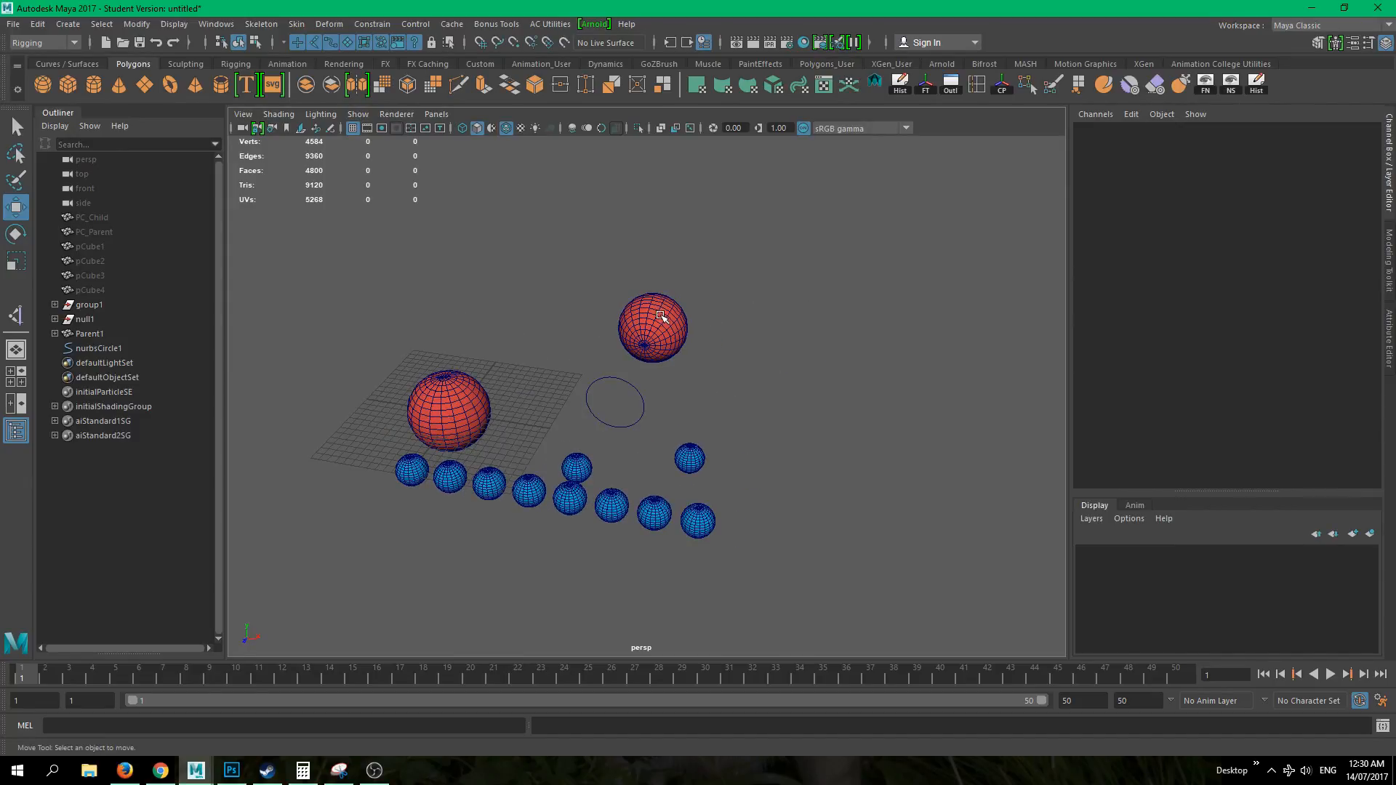
- Delete the aim constraint under the Parent1 sphere and hide the NURBS circle
left_click(658, 320)
left_click(54, 334)
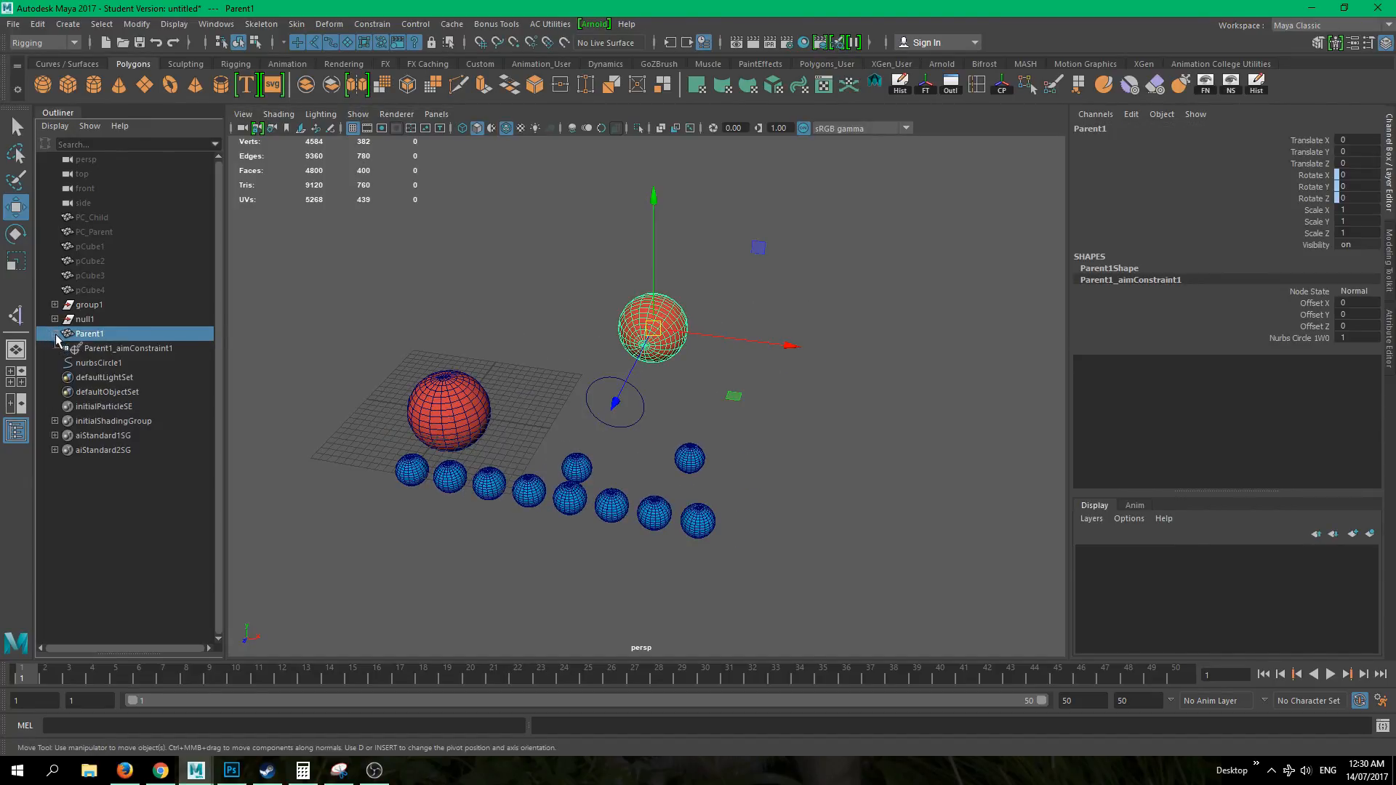
left_click(110, 348)
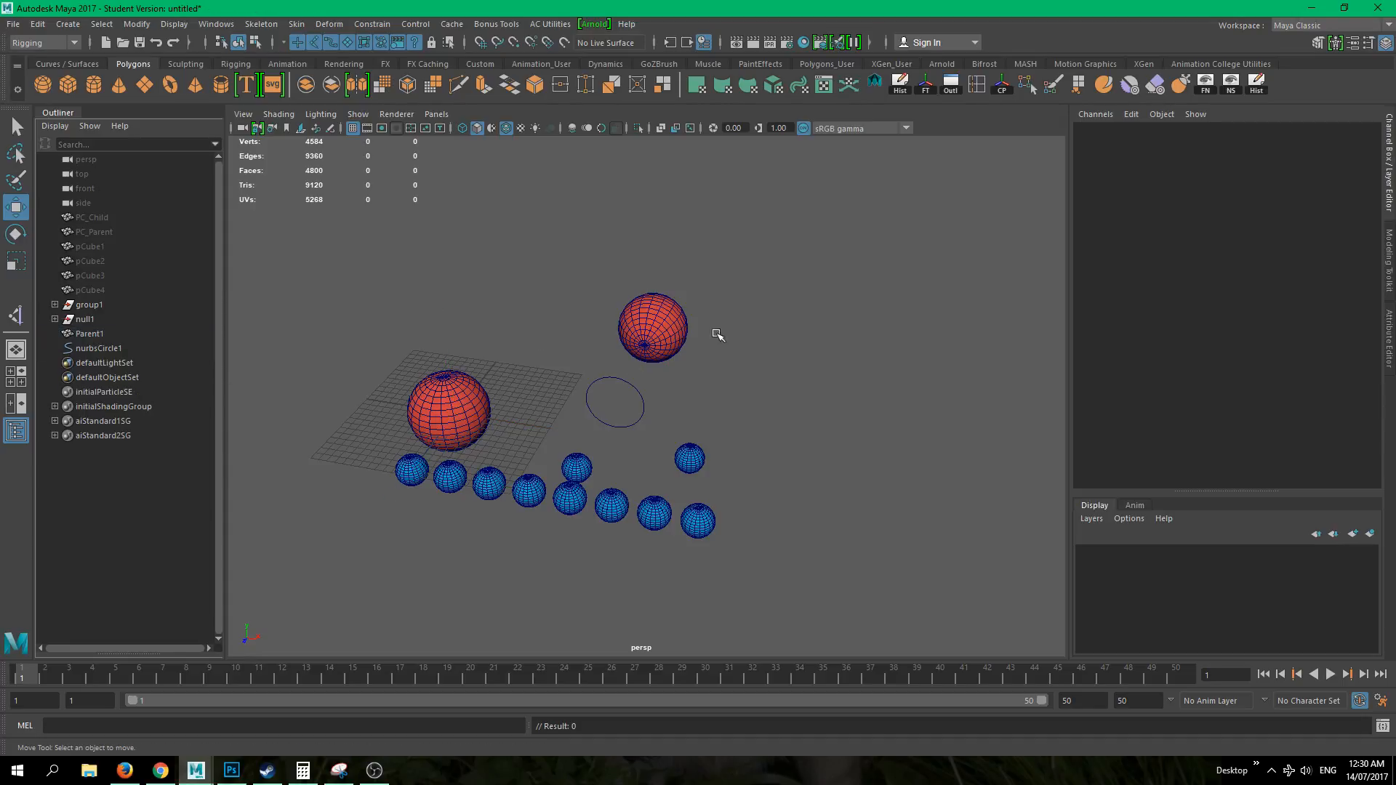
left_click(607, 415)
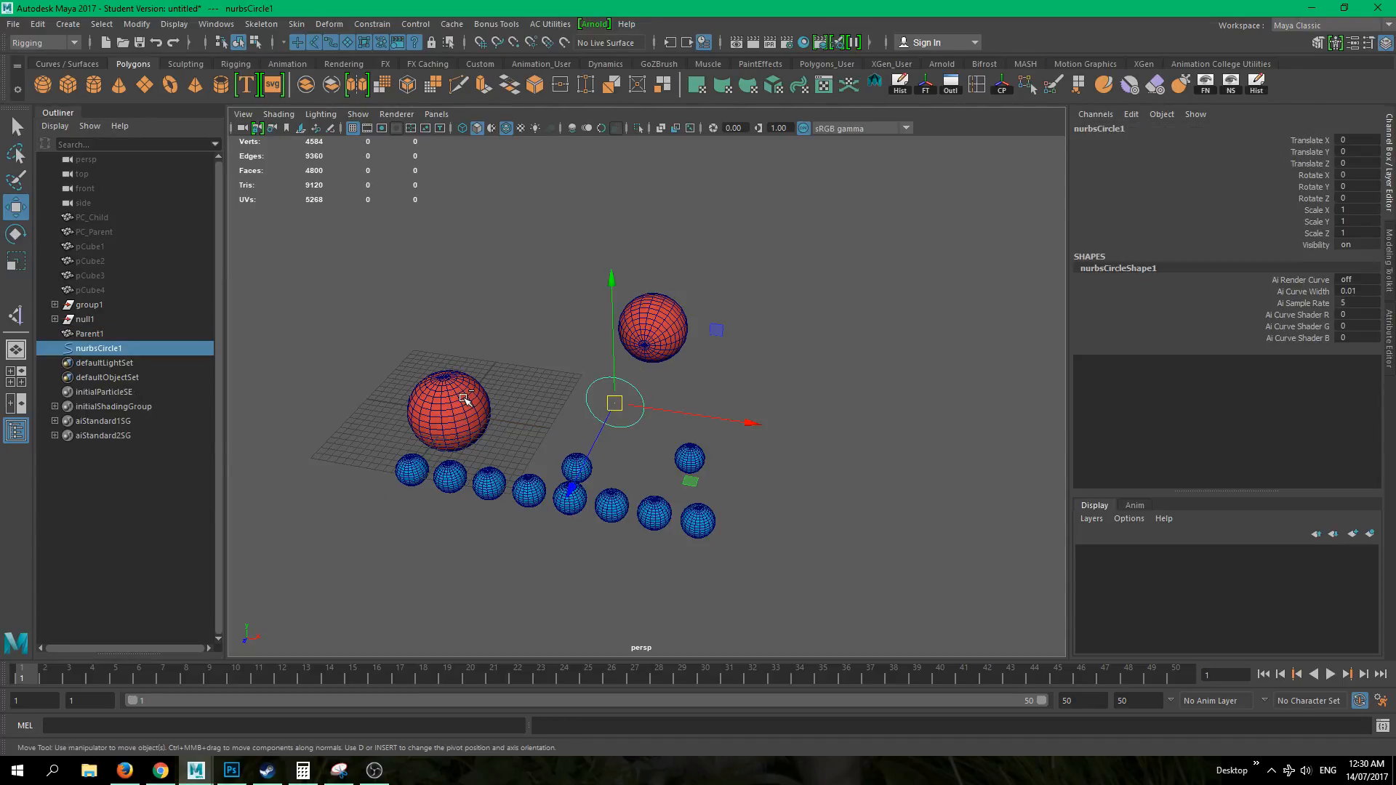
key("ctrl+h")
scroll(778, 403, "up", 2)
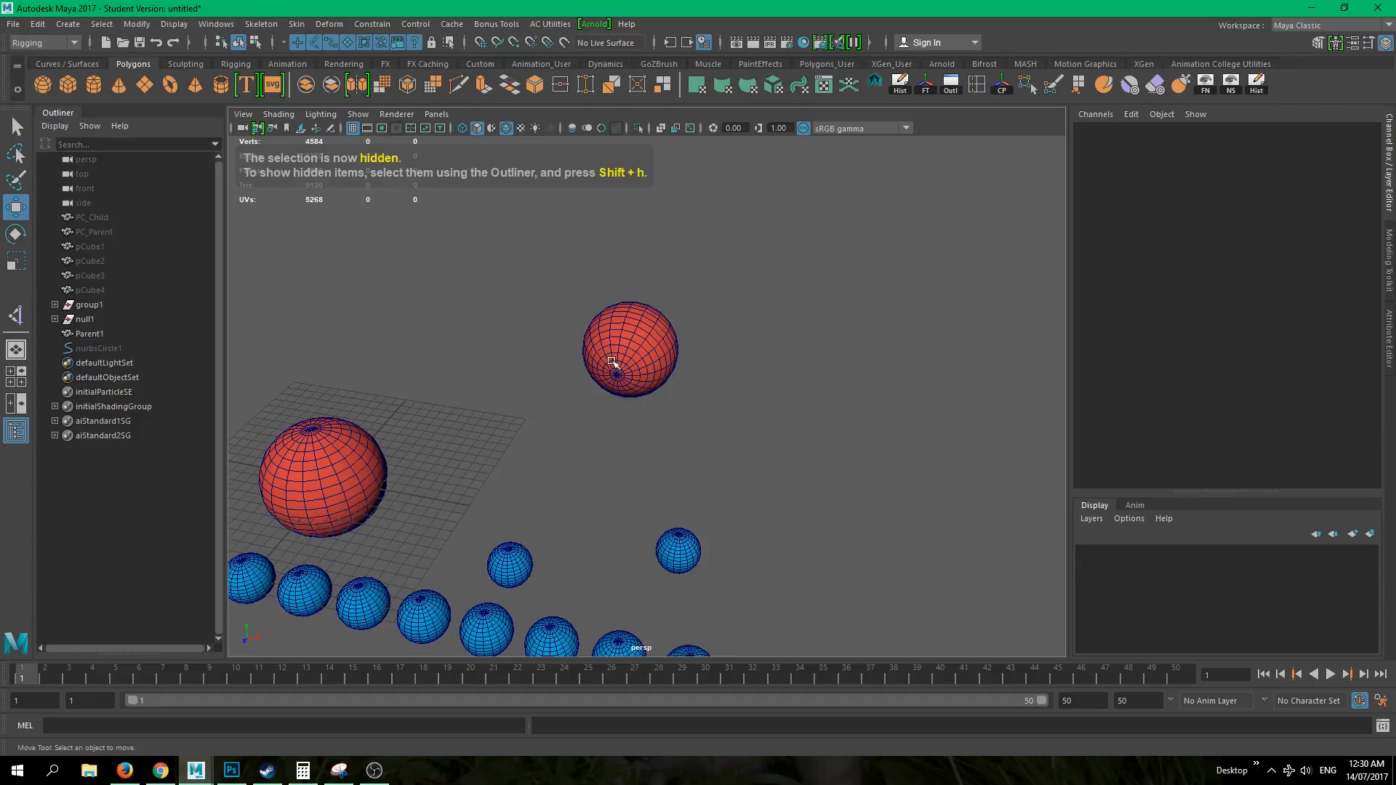
- Duplicate the separate small blue sphere nearest Parent1 and move the copy beside the Parent1 sphere
left_click(649, 341)
middle_click_drag(467, 461, 458, 446, "alt")
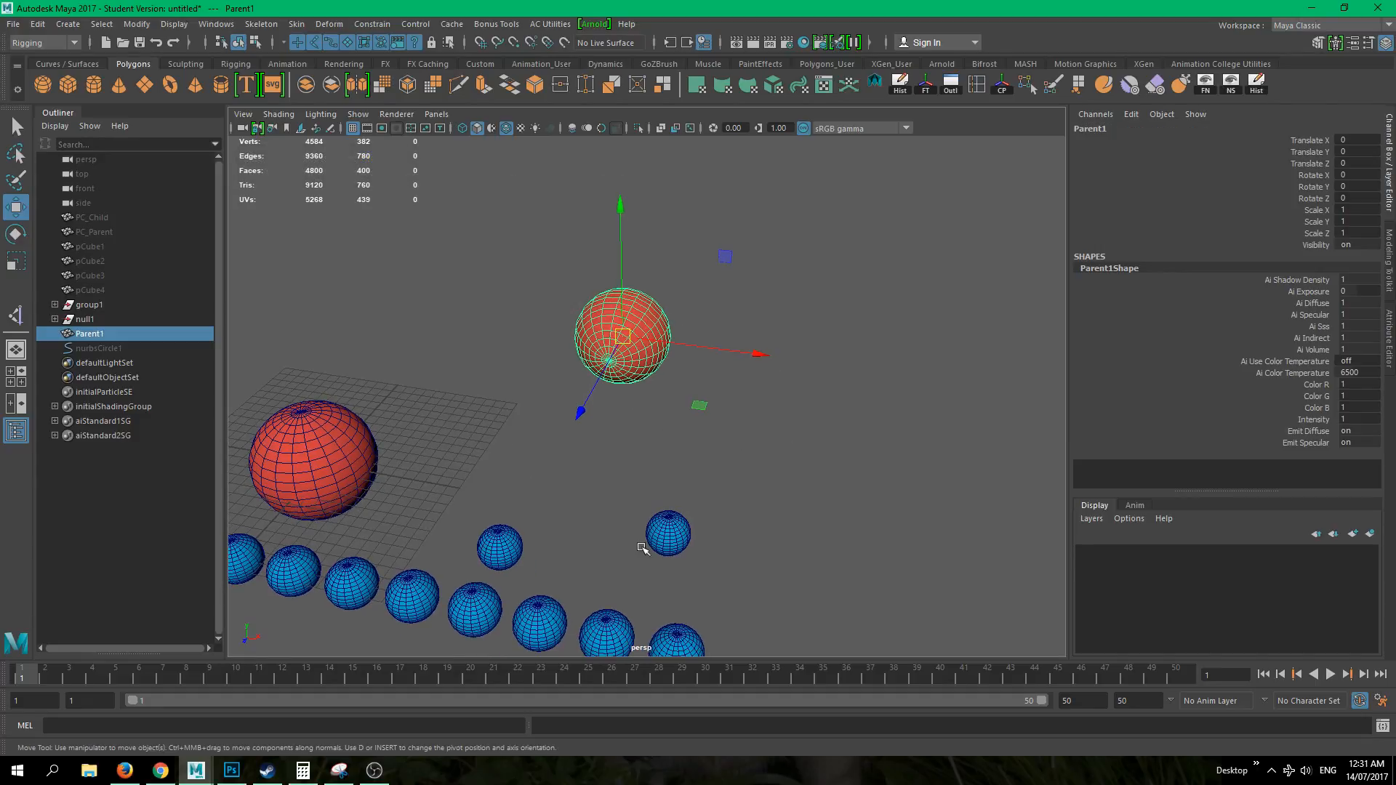
left_click(663, 529)
key("ctrl+d")
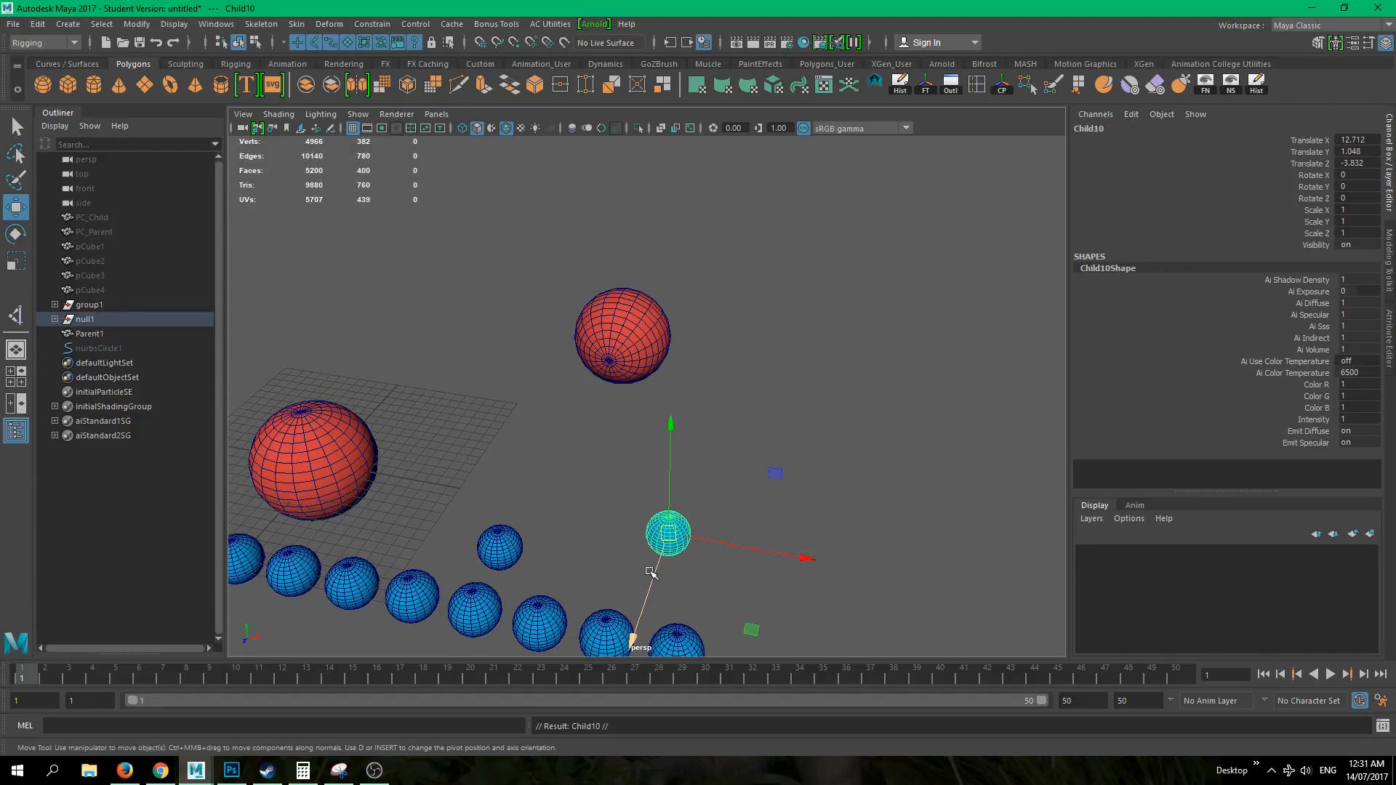
left_click(645, 579)
key("ctrl+z")
left_click_drag(652, 580, 731, 418)
- Unparent the duplicated blue sphere from its group and freeze its transformations
left_click(624, 348)
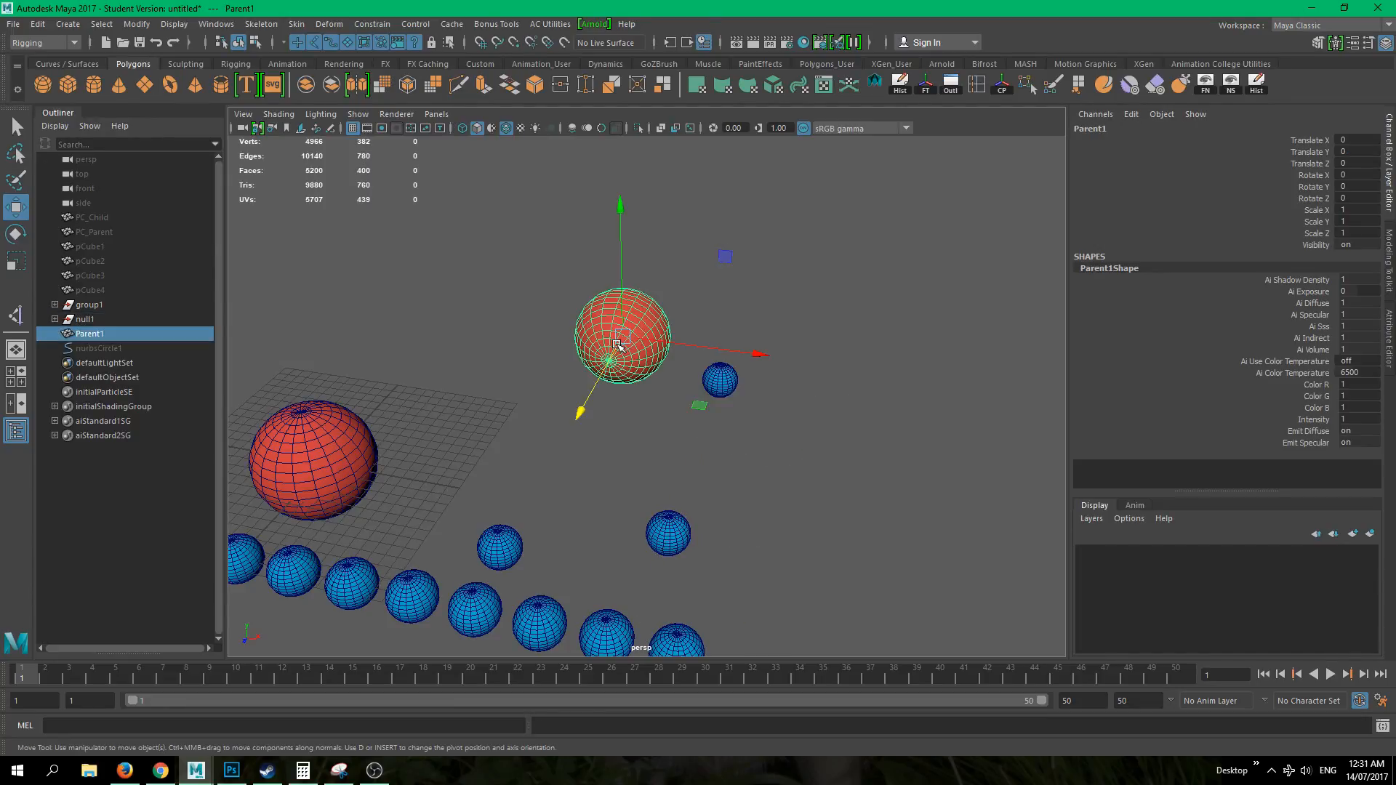
left_click(722, 392)
key("shift+p")
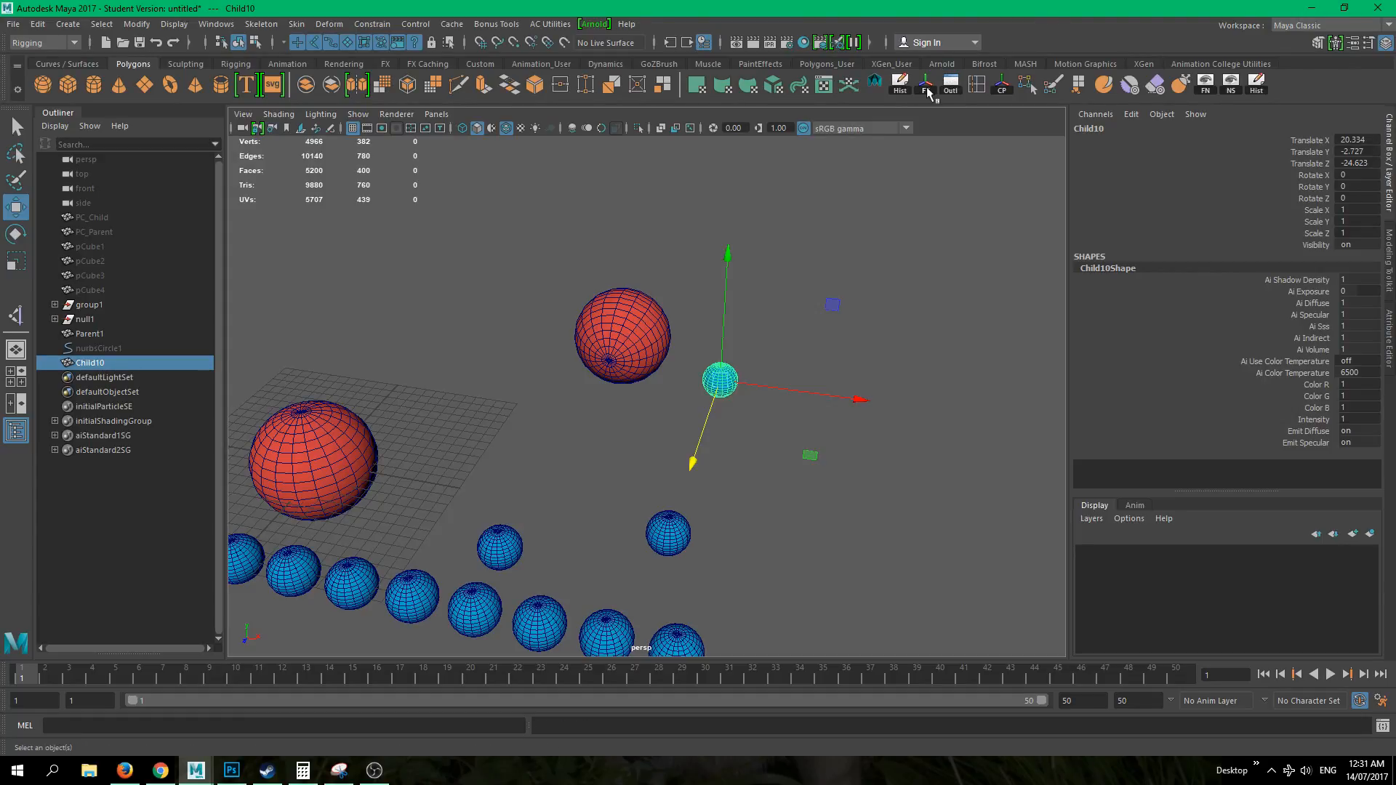
left_click(785, 330)
- Select the Parent1 sphere and examine it together with the Child10 sphere from several angles
right_click_drag(627, 339, 779, 379, "alt")
middle_click_drag(779, 380, 725, 410, "alt")
left_click(524, 354)
middle_click_drag(604, 385, 671, 387, "alt")
left_click_drag(670, 387, 613, 443, "alt")
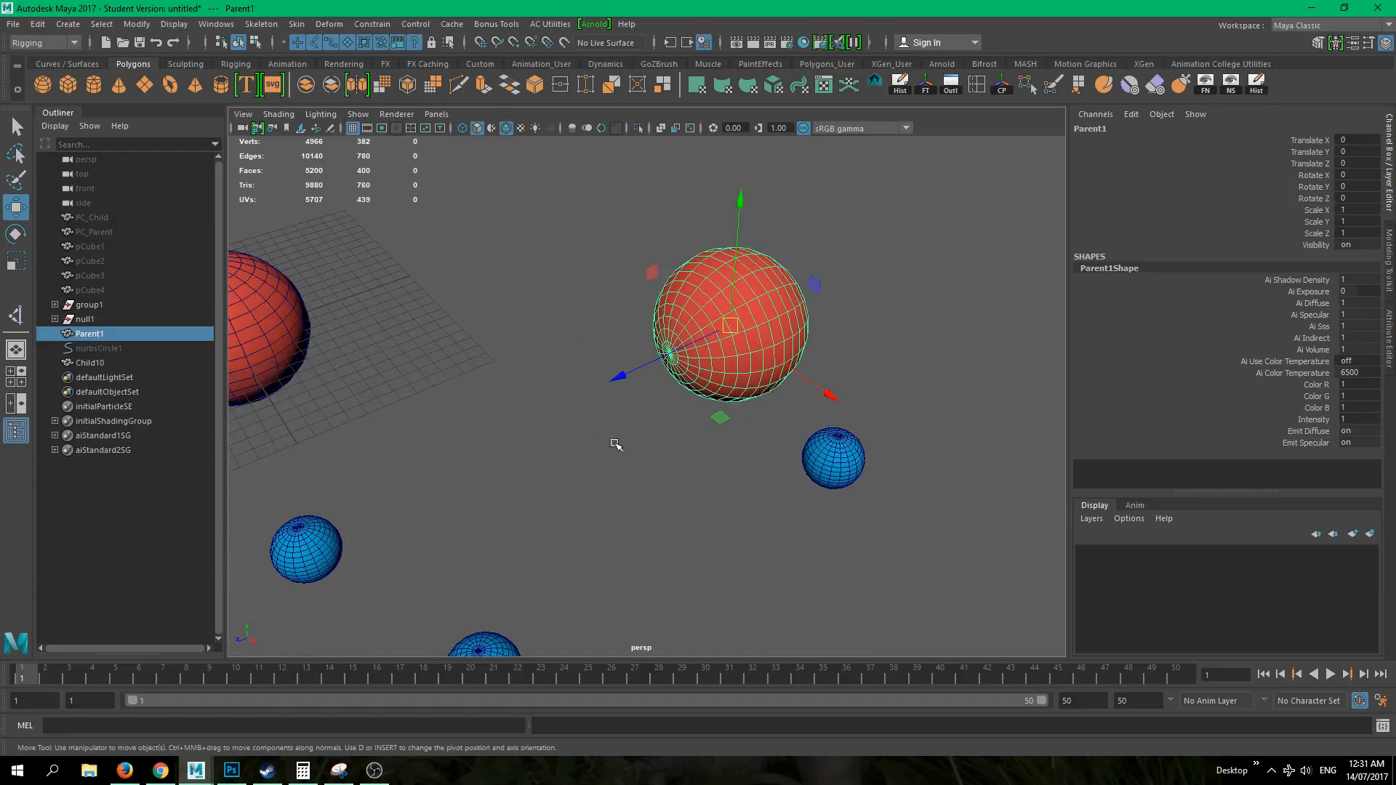
left_click_drag(782, 408, 596, 397, "alt")
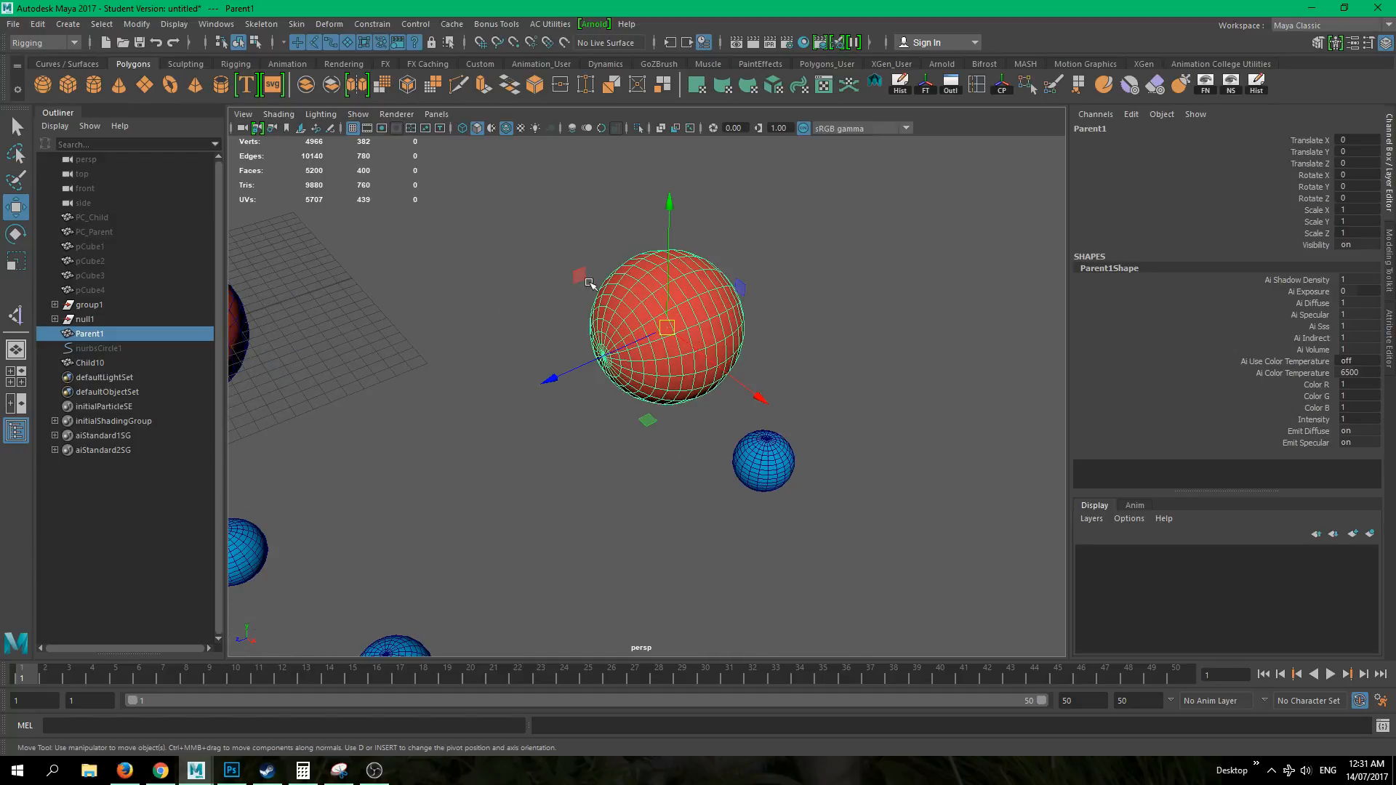
left_click_drag(677, 373, 534, 407, "alt")
left_click_drag(635, 463, 807, 454, "alt")
middle_click_drag(712, 475, 541, 467, "alt")
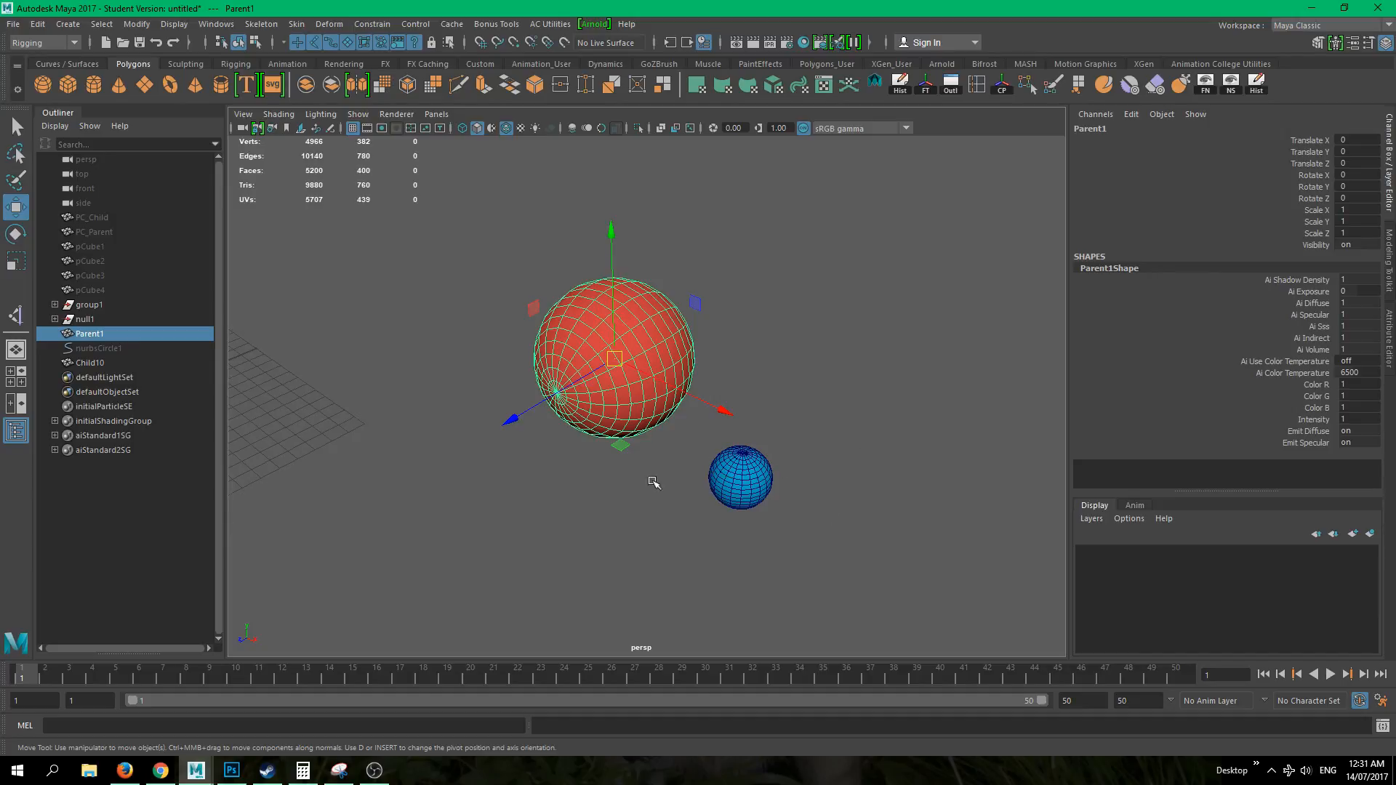
right_click_drag(871, 533, 740, 469, "alt")
left_click_drag(686, 497, 622, 497, "alt")
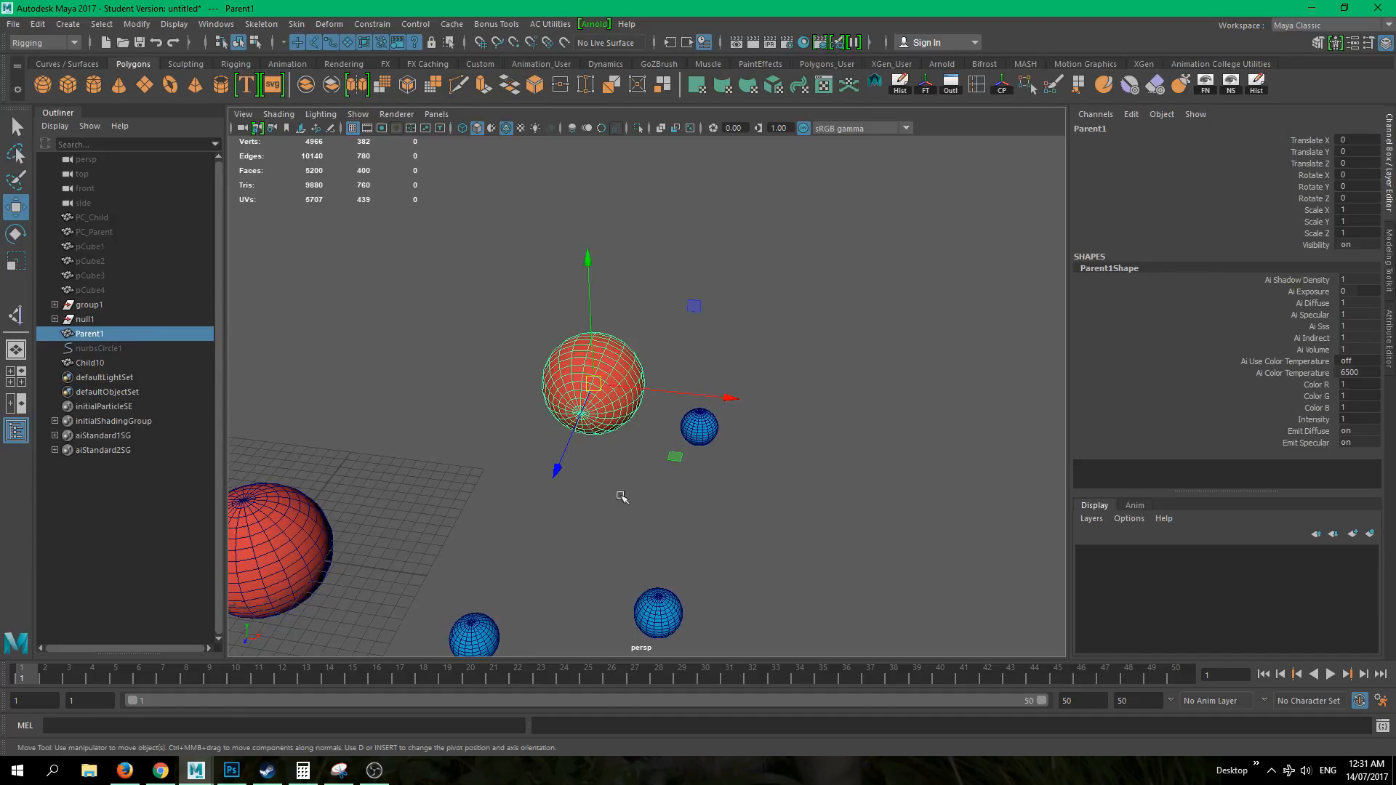
- Open the Connection Editor and place its window clear of the Parent1 and Child10 spheres
left_click(526, 353)
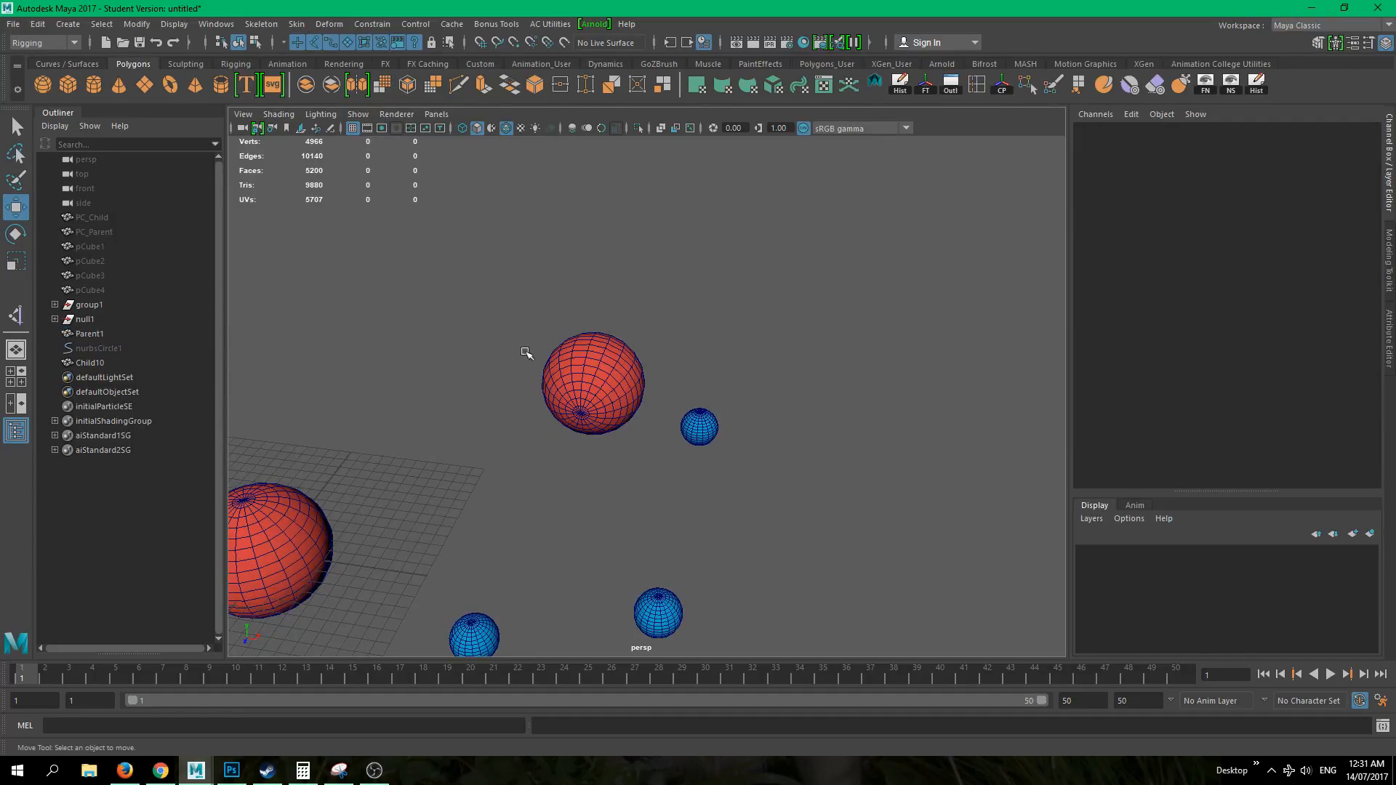
left_click(216, 24)
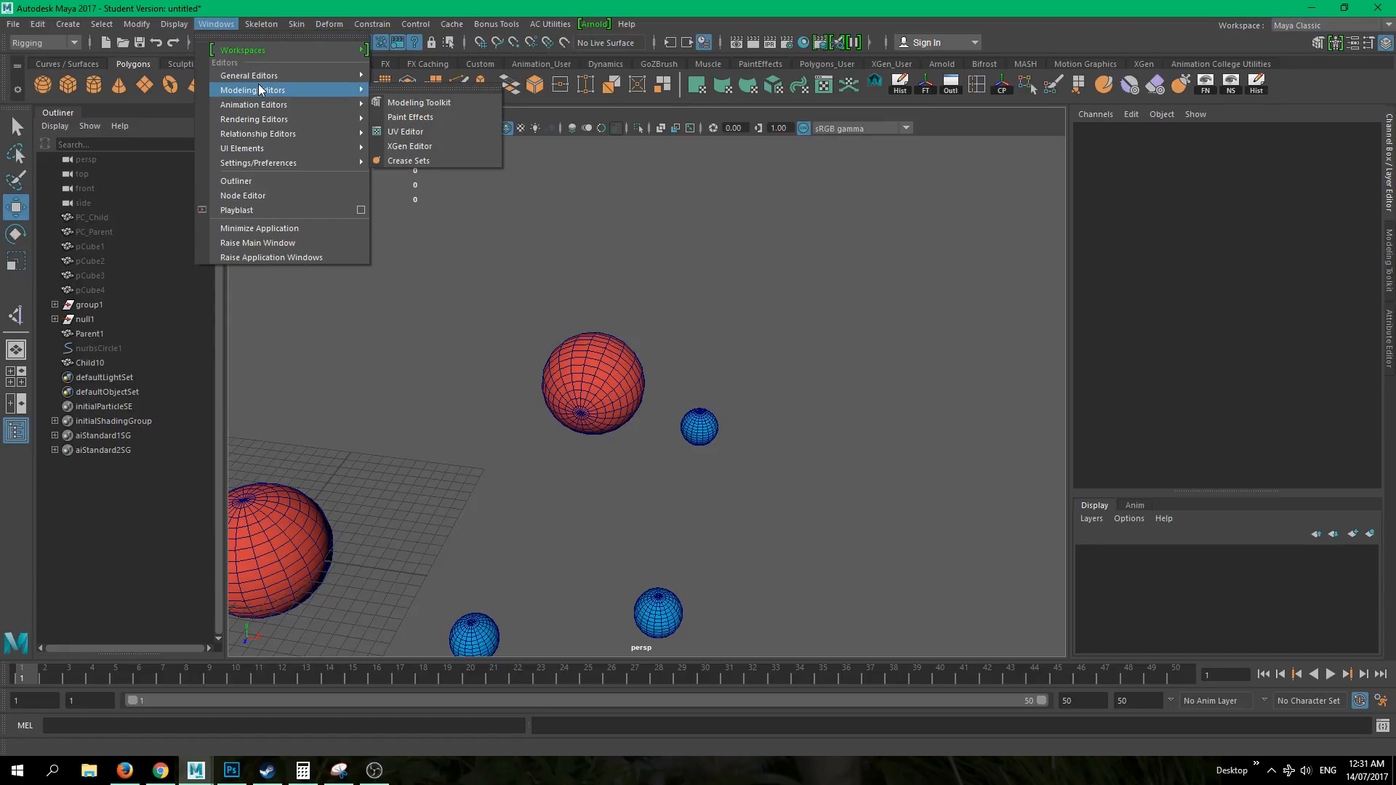
mouse_move(263, 77)
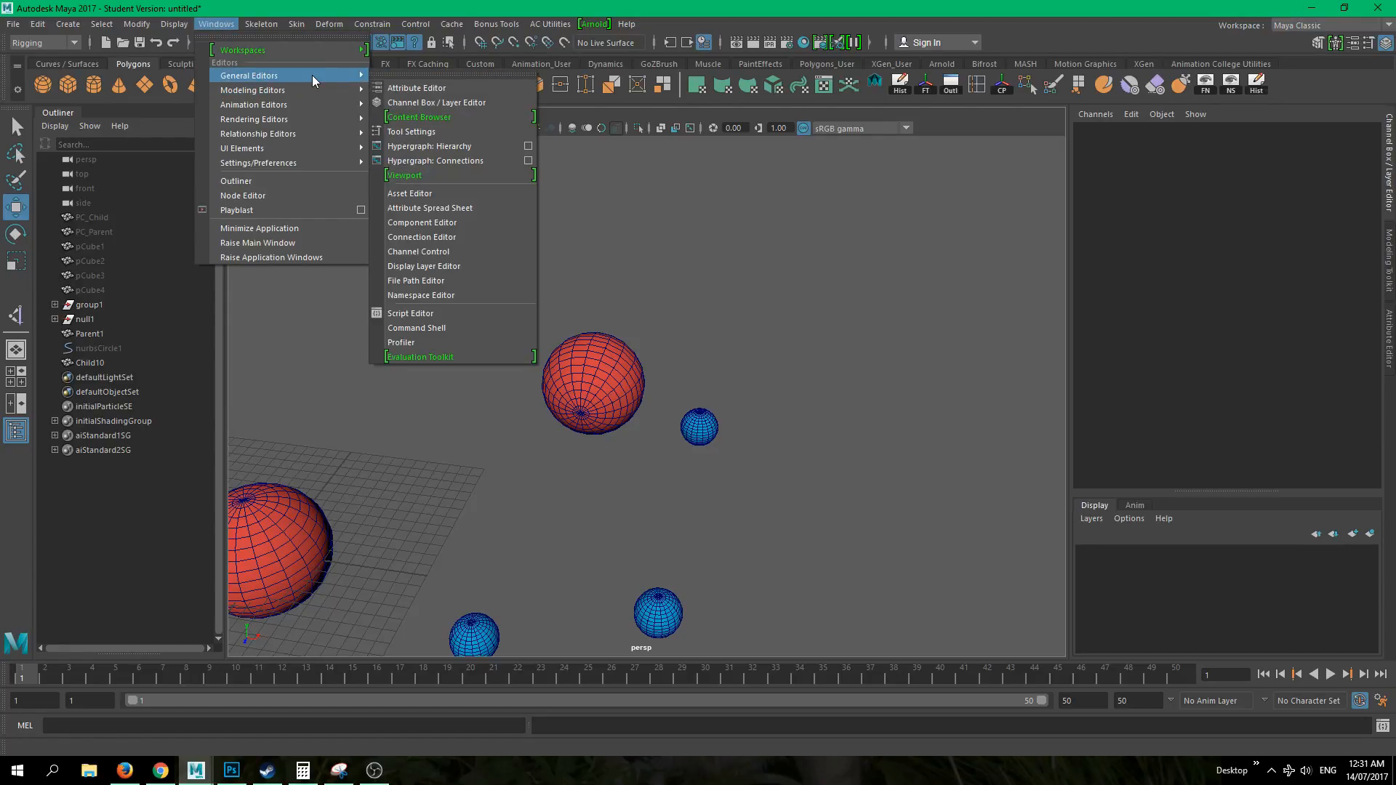
left_click(469, 236)
left_click_drag(432, 201, 881, 141)
left_click_drag(469, 350, 460, 335, "alt")
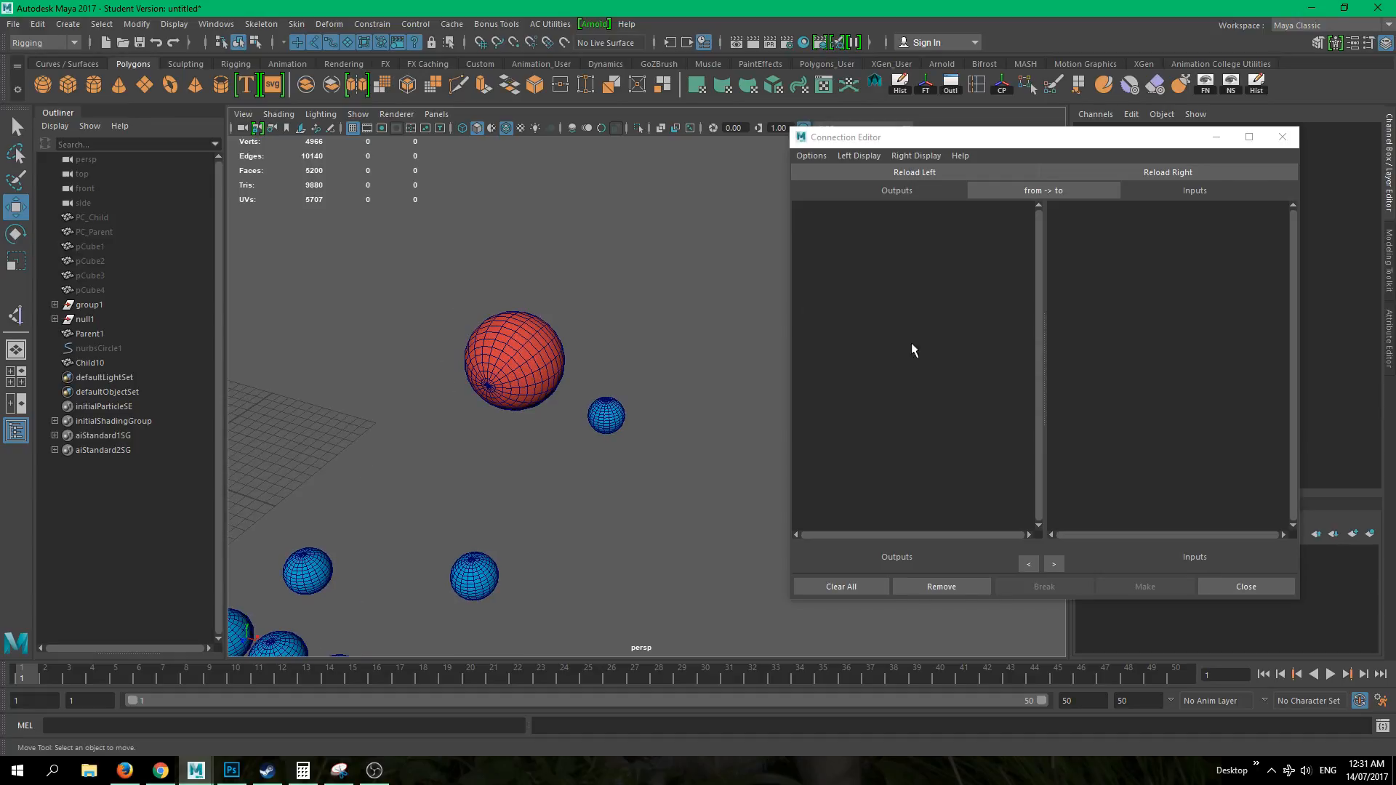
- Load the Parent1 sphere into the Connection Editor as the output object and look through its attributes
left_click_drag(442, 272, 563, 417)
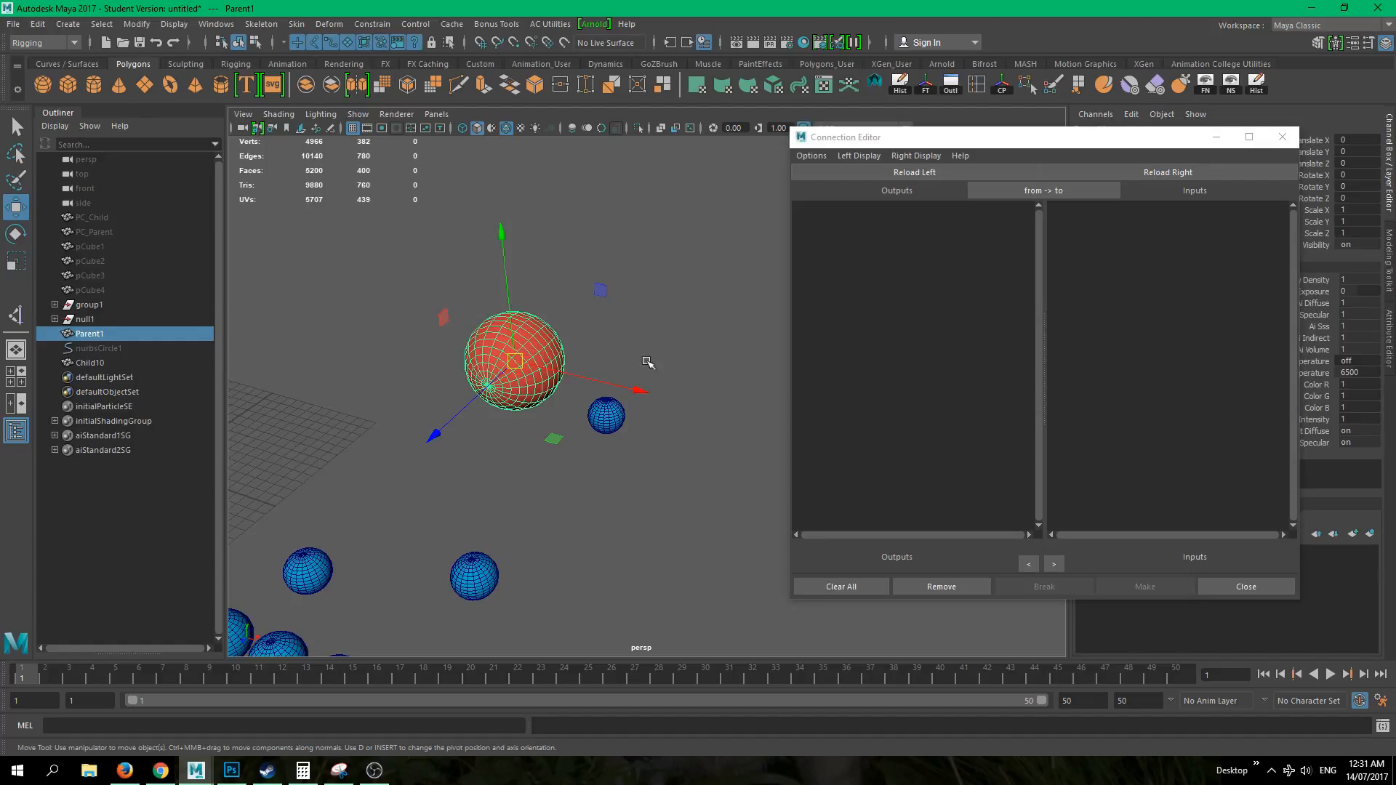
left_click(894, 176)
scroll(910, 240, "down", 15)
scroll(875, 398, "up", 15)
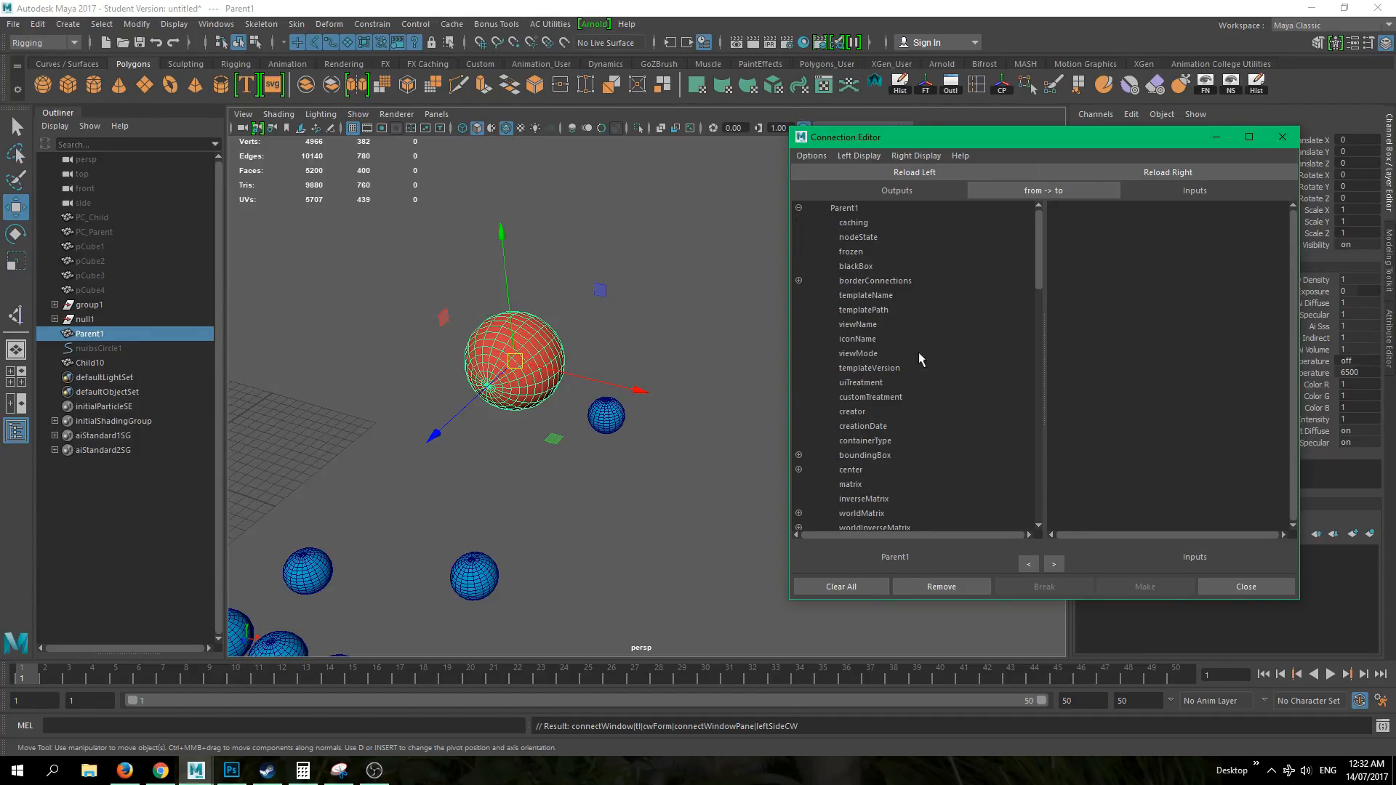
scroll(883, 390, "down", 12)
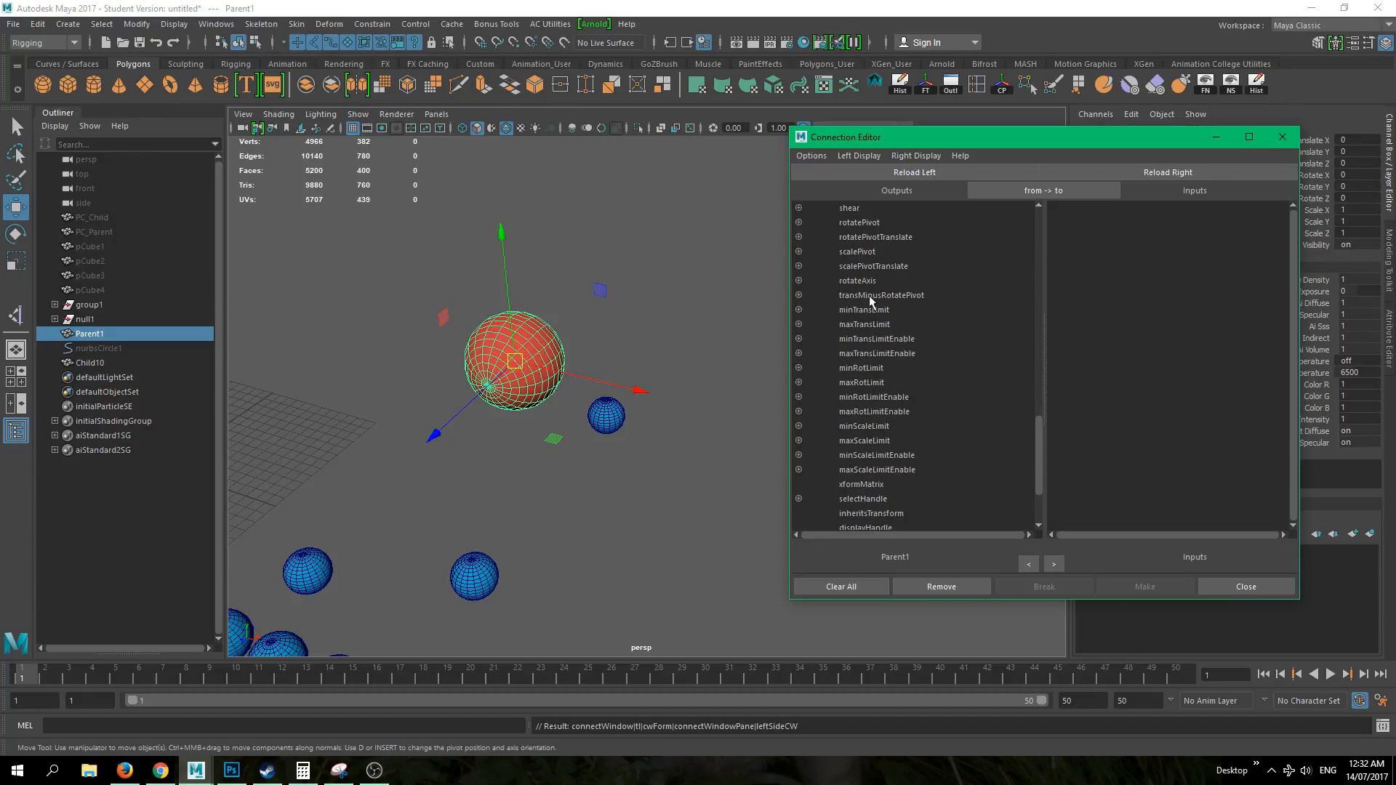
scroll(836, 358, "down", 2)
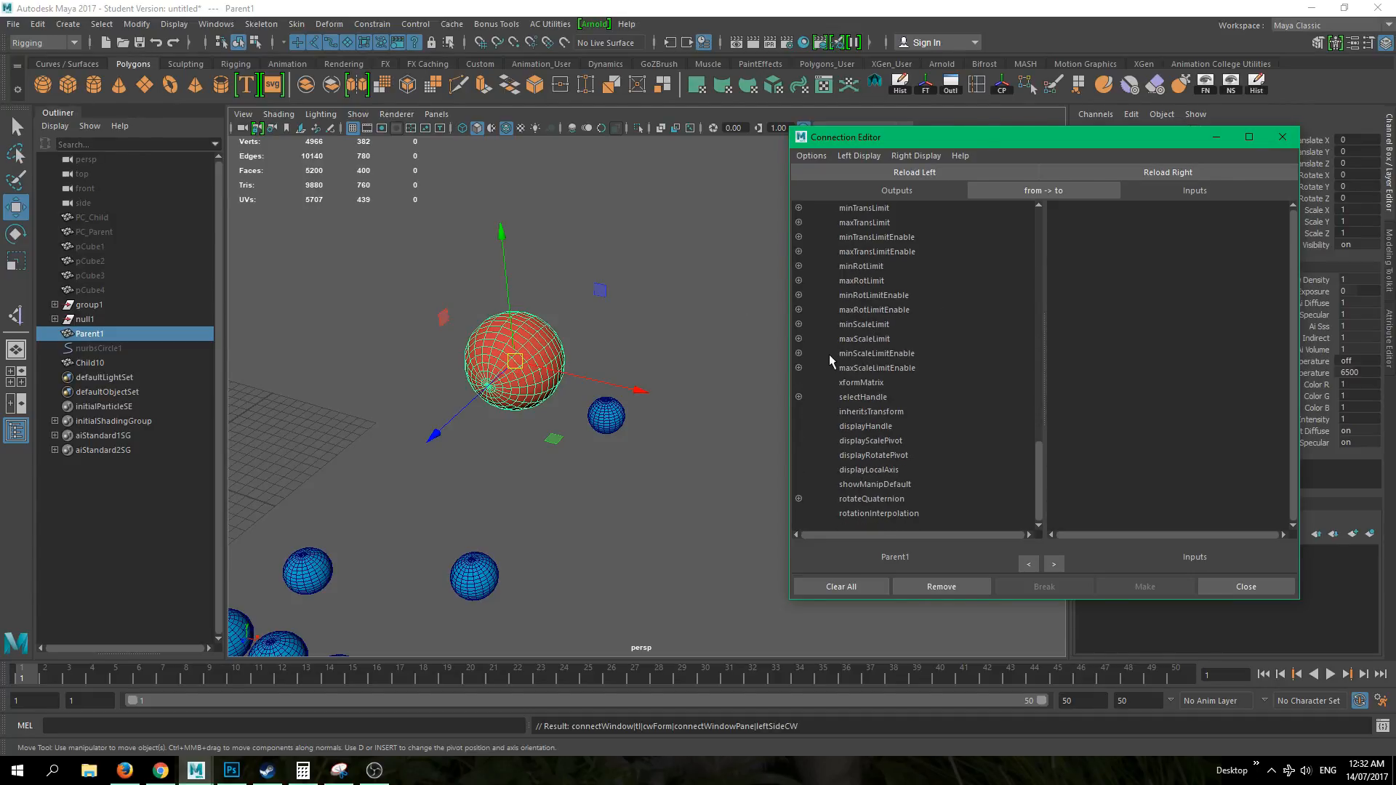
- Load the Child10 sphere into the Connection Editor as the input object
left_click_drag(657, 476, 586, 377)
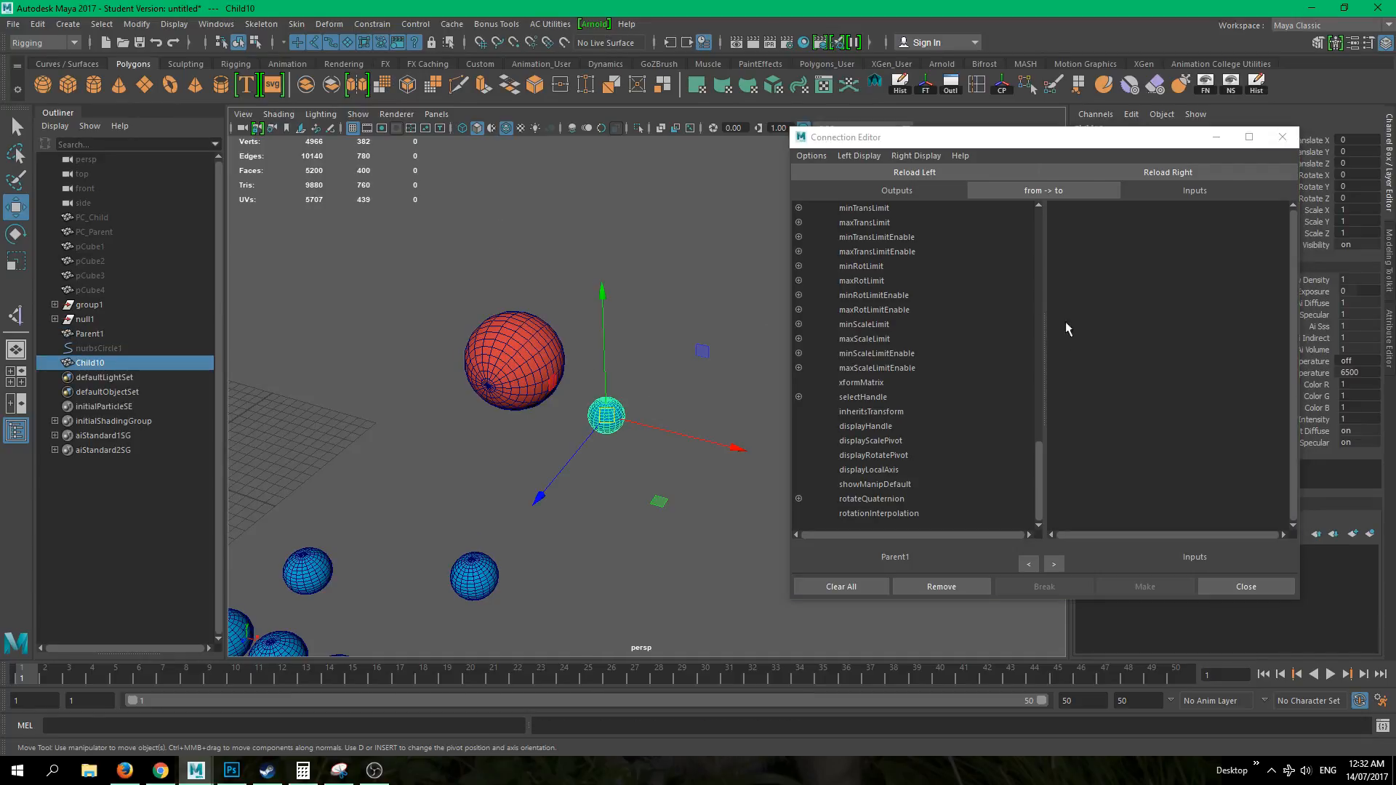
left_click(1147, 172)
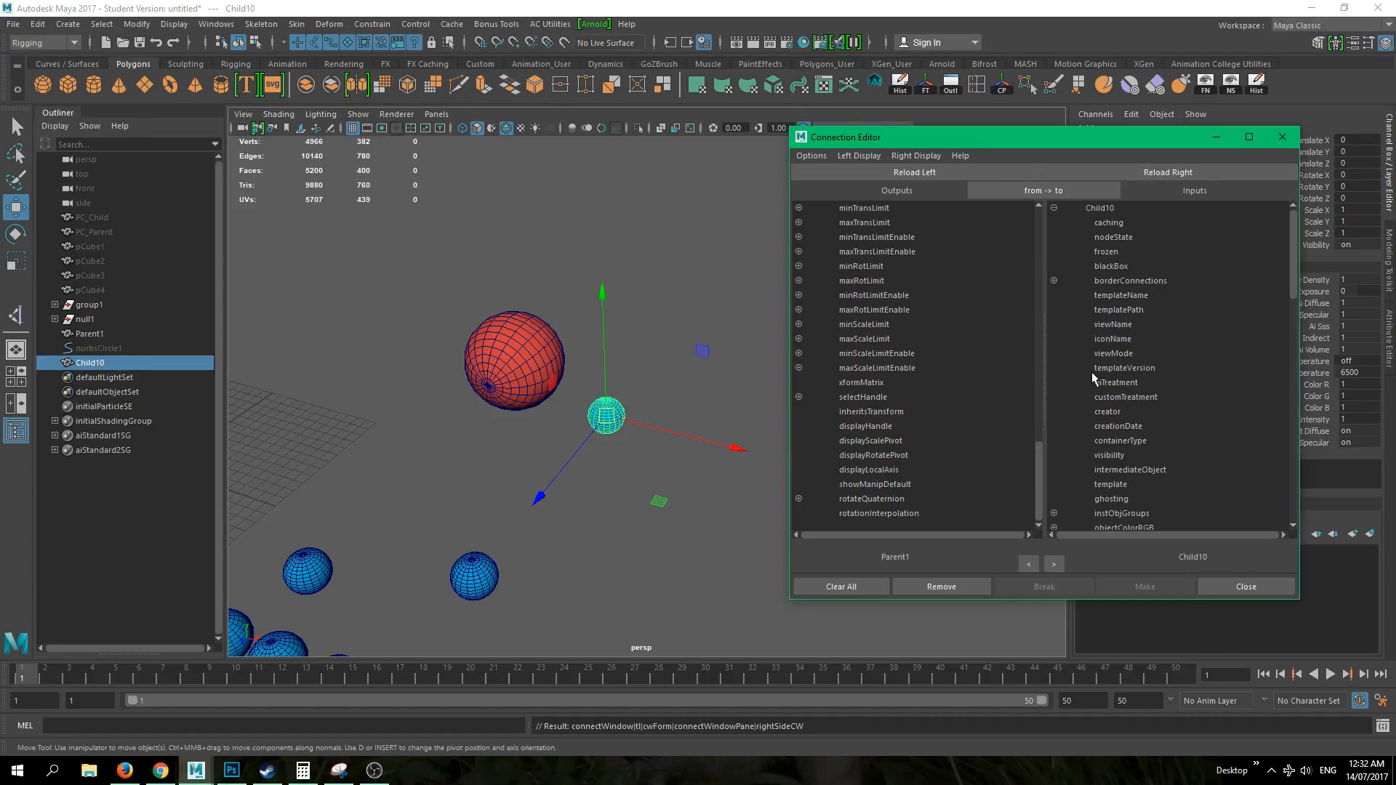
left_click(602, 395)
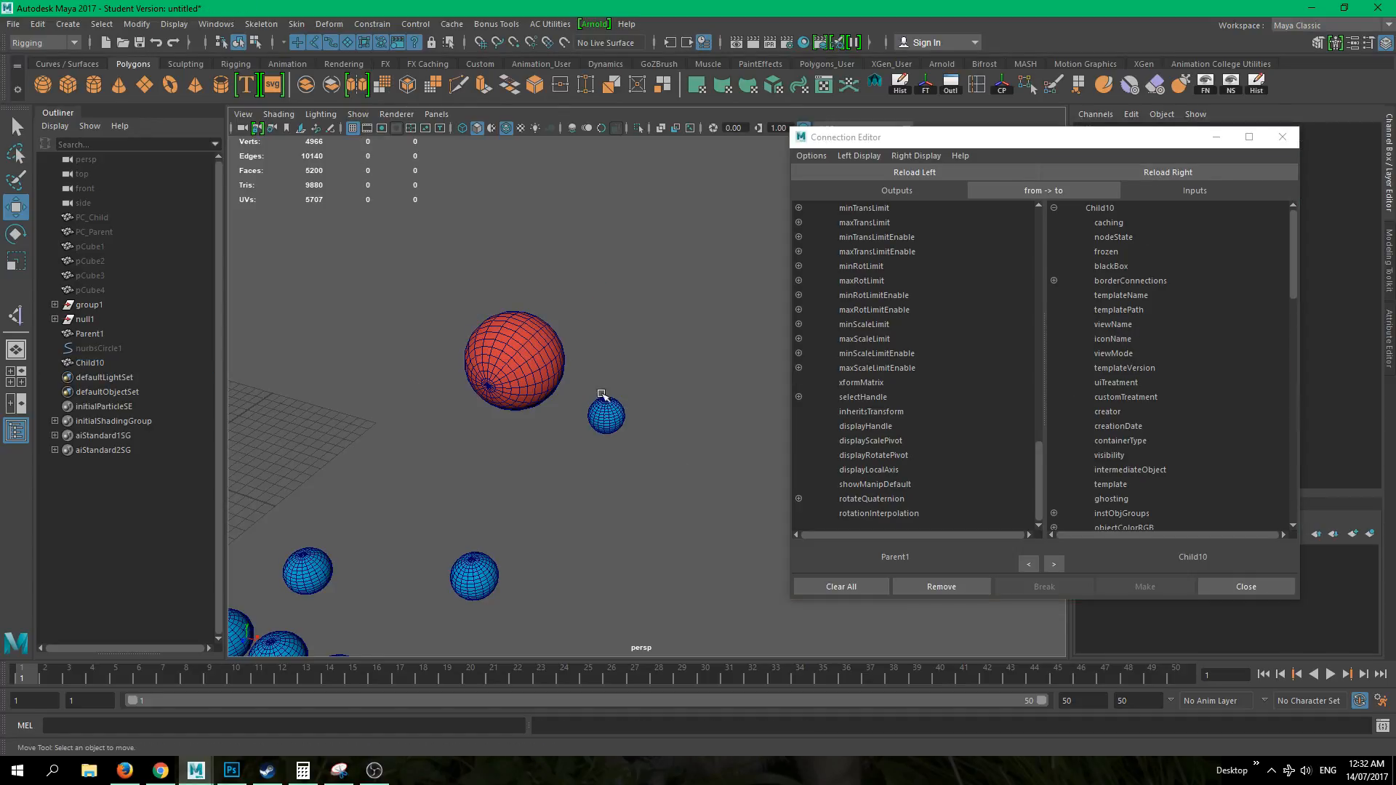
- Connect the Parent1 sphere's translateY output to the Child10 sphere's scaleX, scaleY and scaleZ inputs
scroll(894, 416, "up", 15)
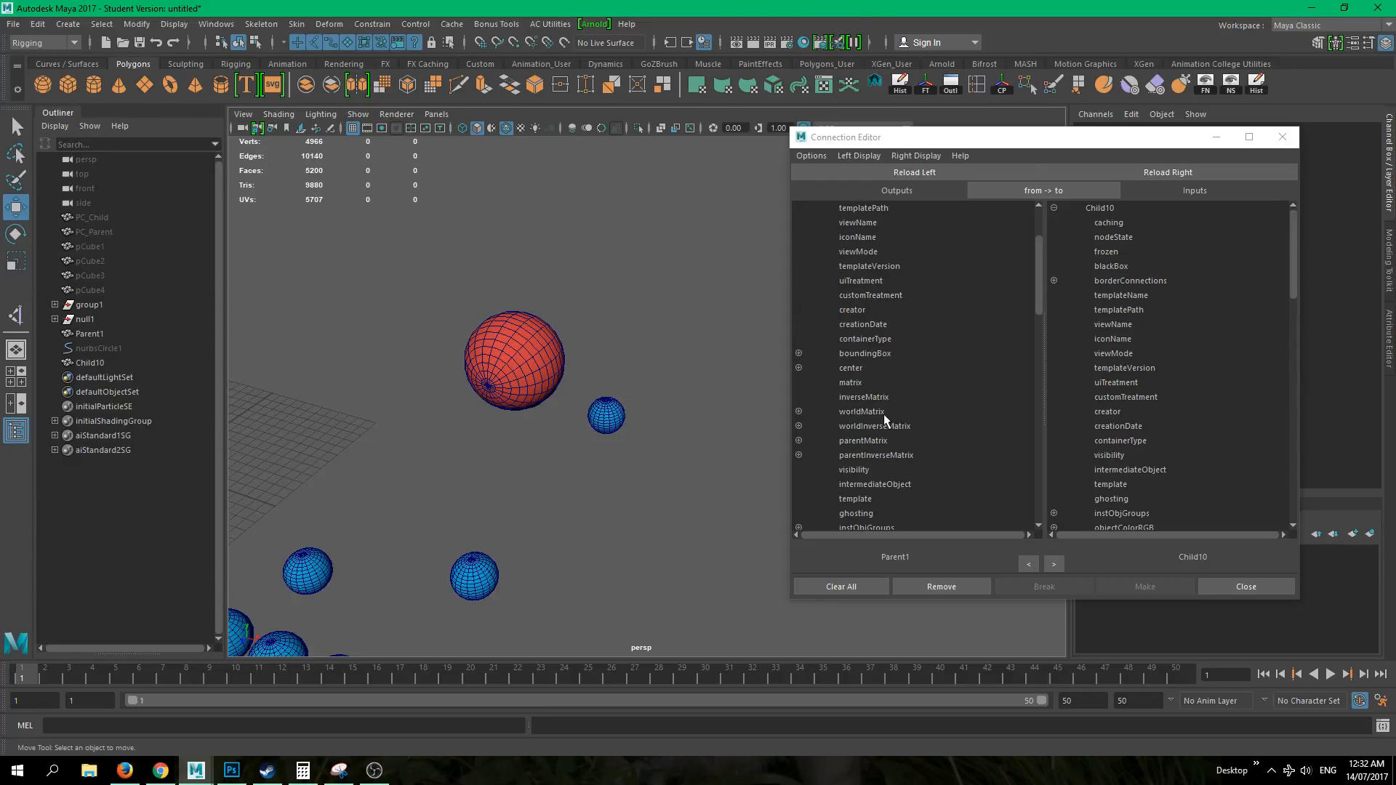
left_click_drag(1039, 268, 1039, 419)
left_click(885, 363)
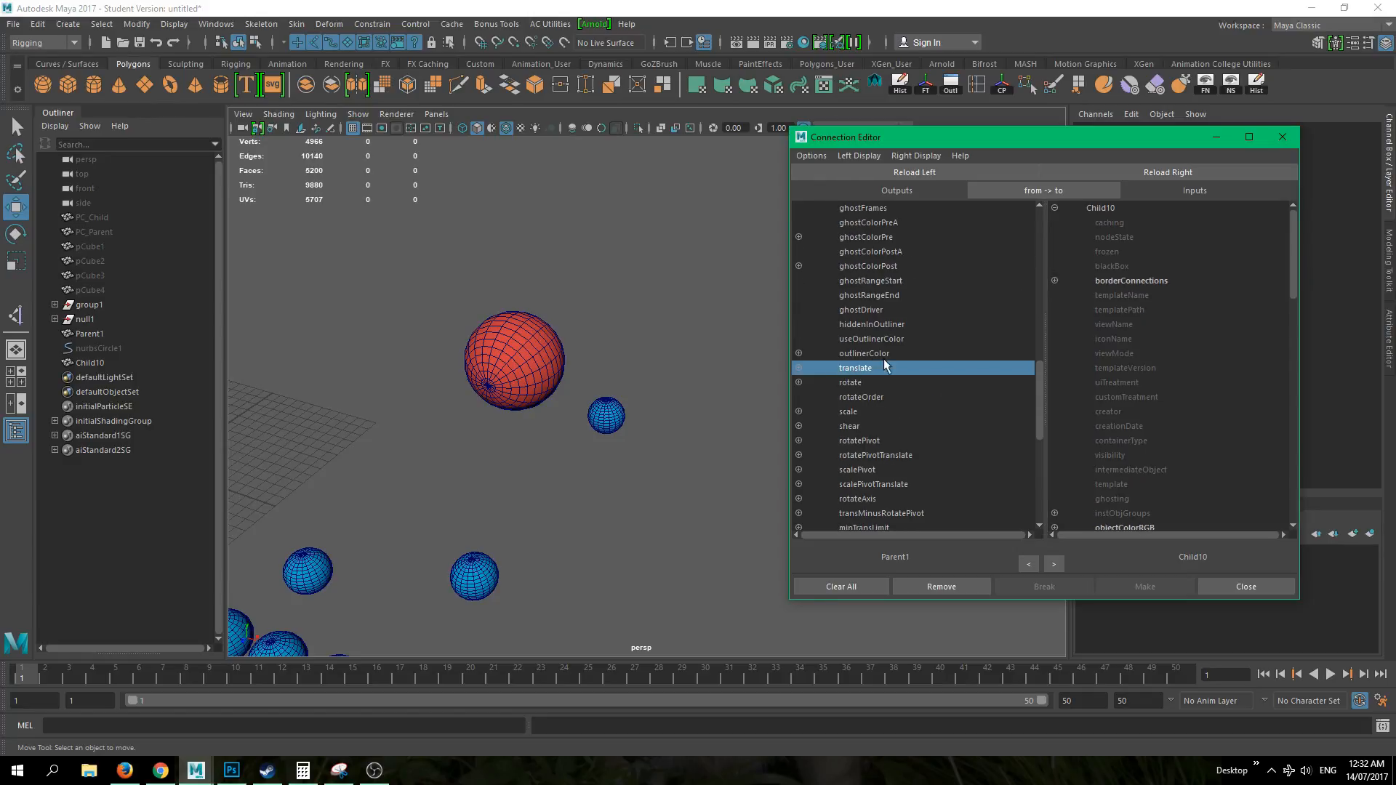
left_click(799, 368)
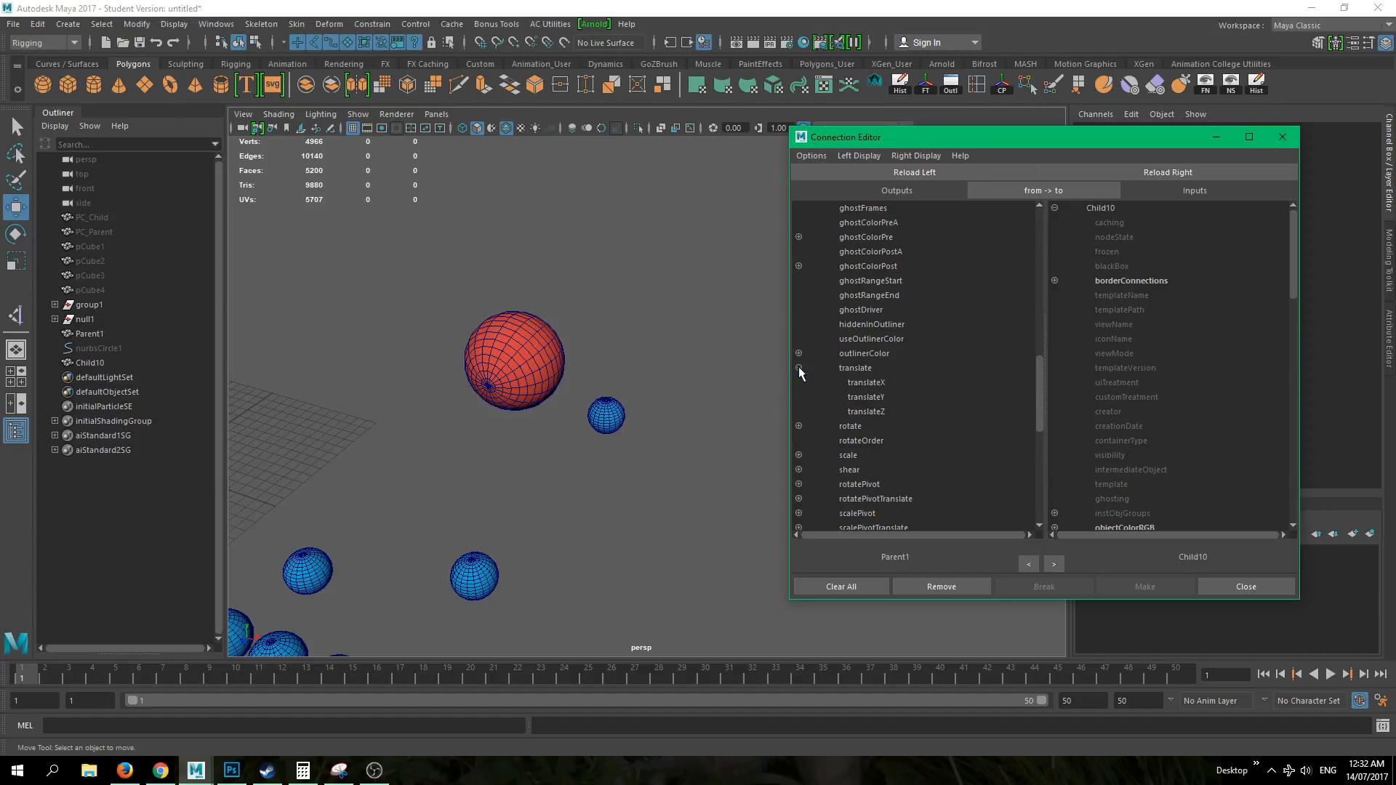
left_click(873, 399)
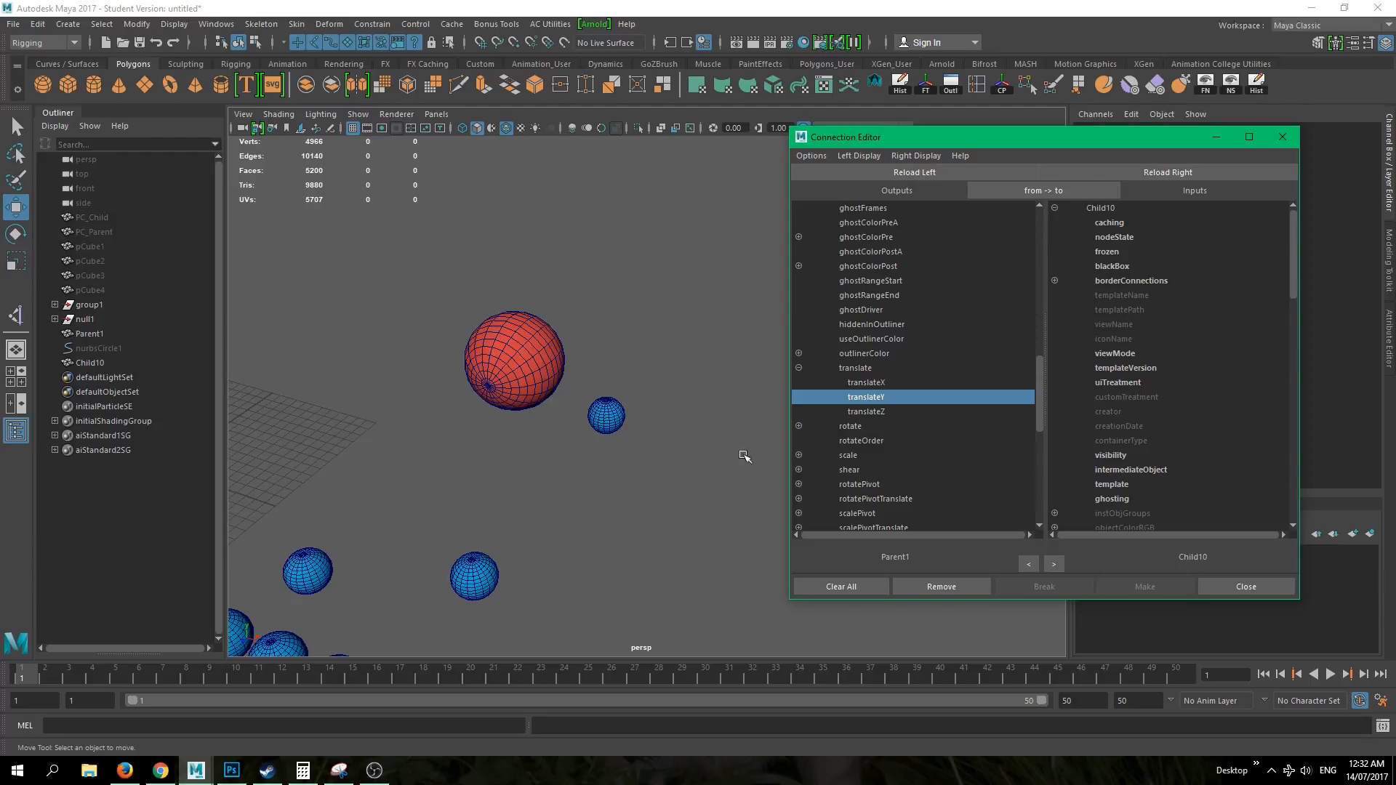
scroll(1166, 381, "down", 10)
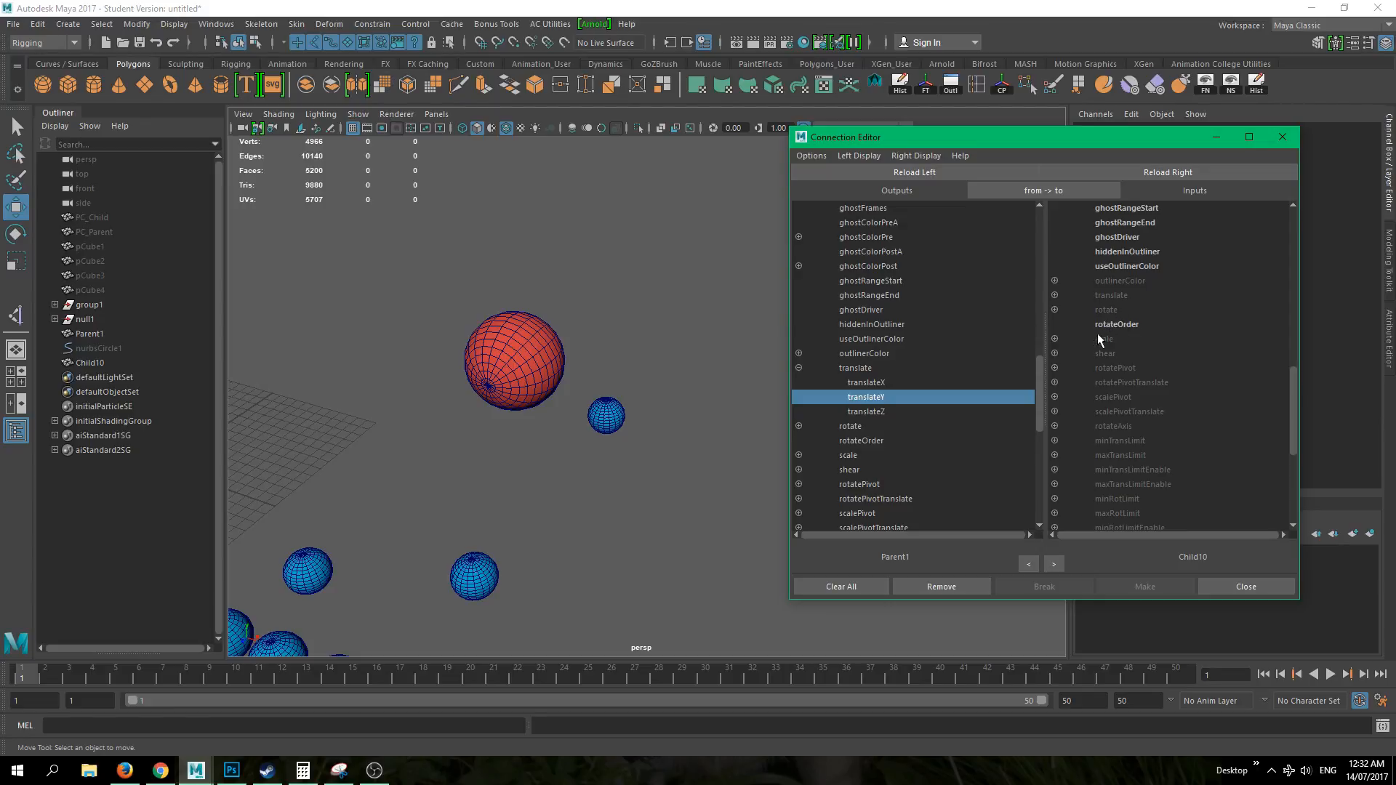
left_click(1054, 339)
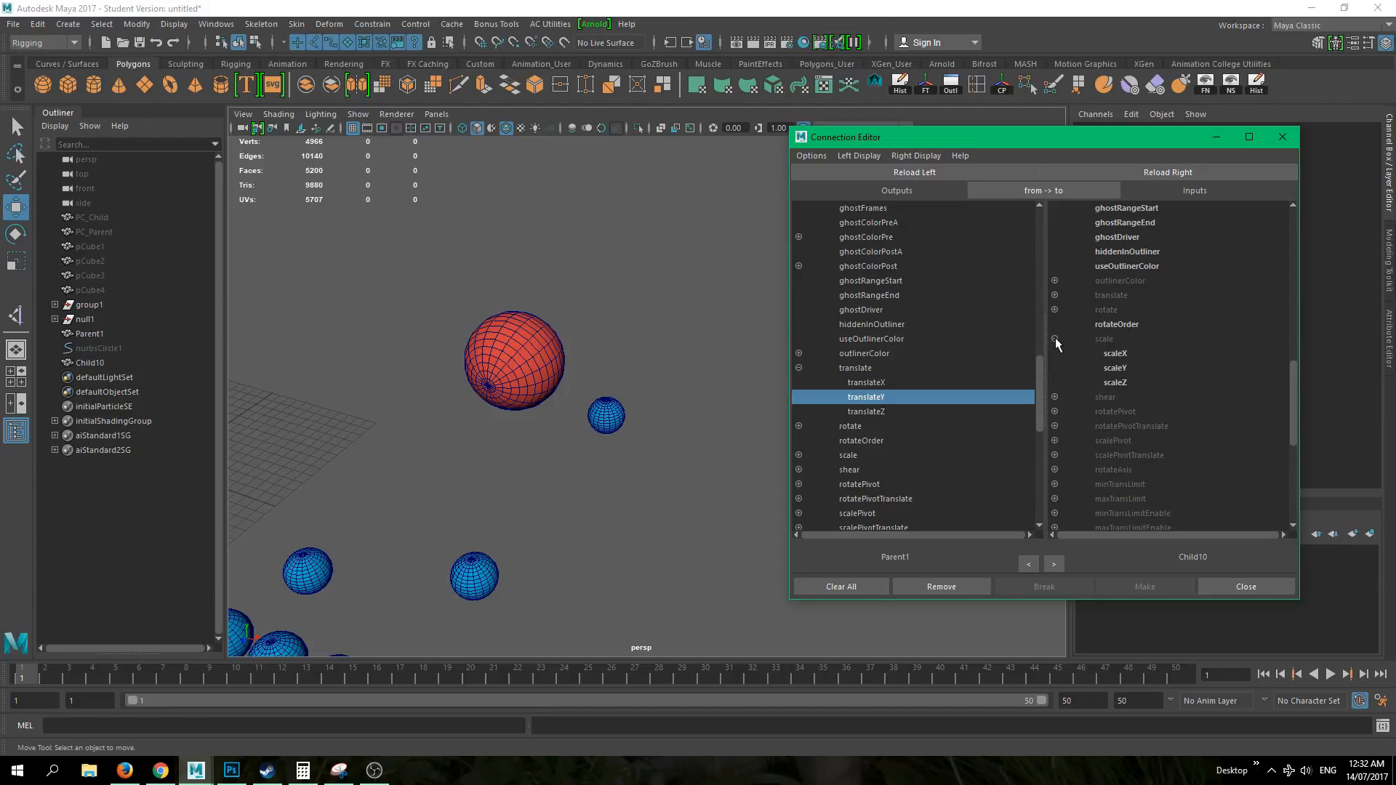
left_click(1113, 355)
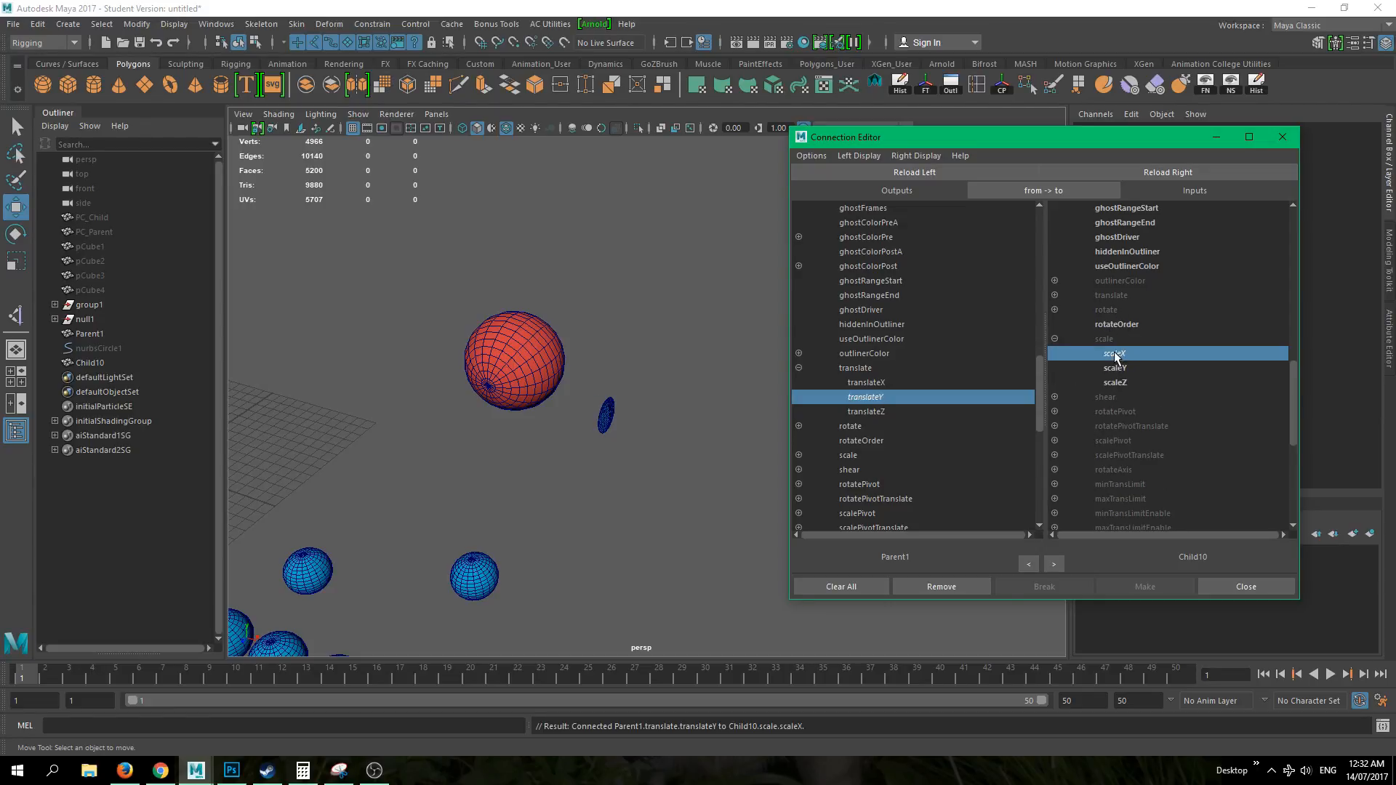
left_click(1121, 368)
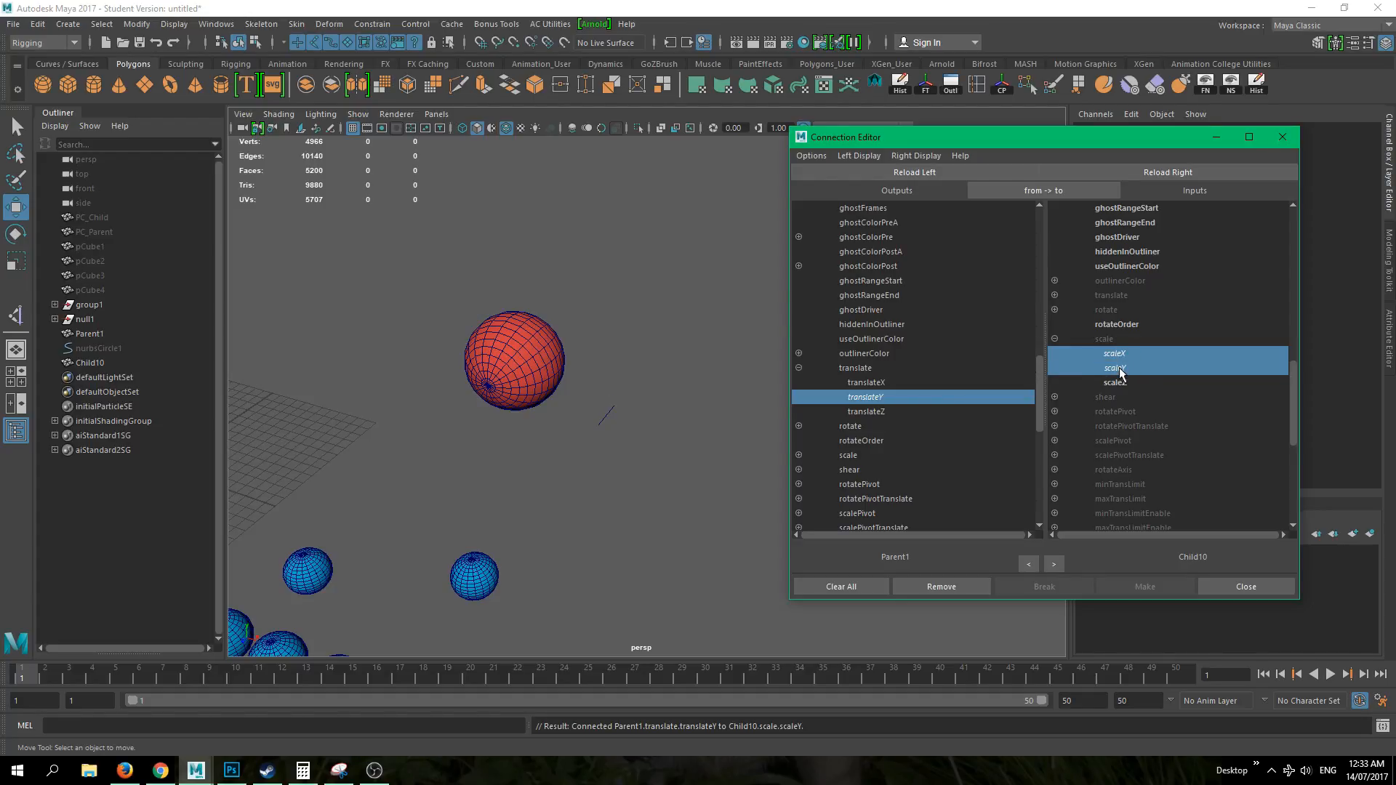
left_click(1125, 385)
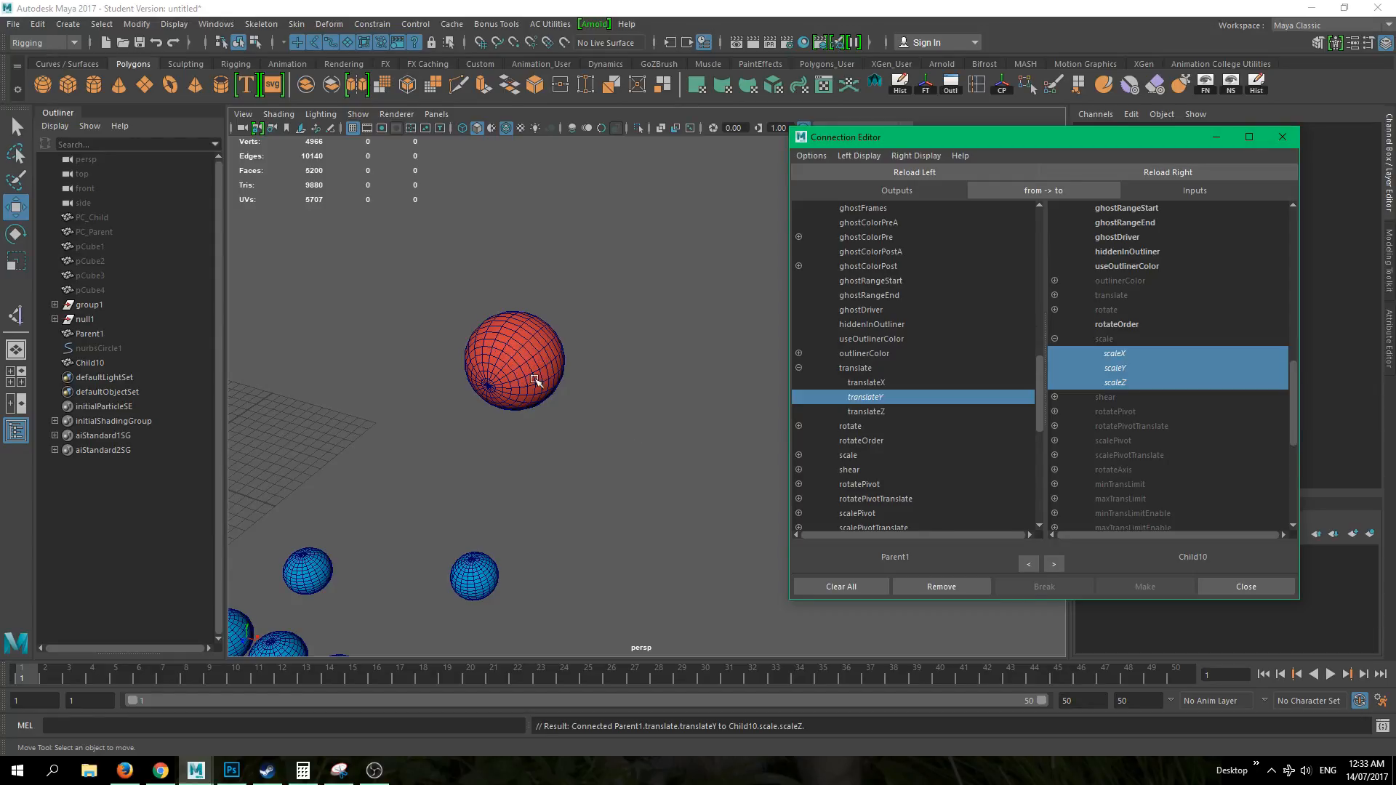
- Compare the channel values of the Parent1 and Child10 spheres, ending with Parent1 selected
left_click(516, 350)
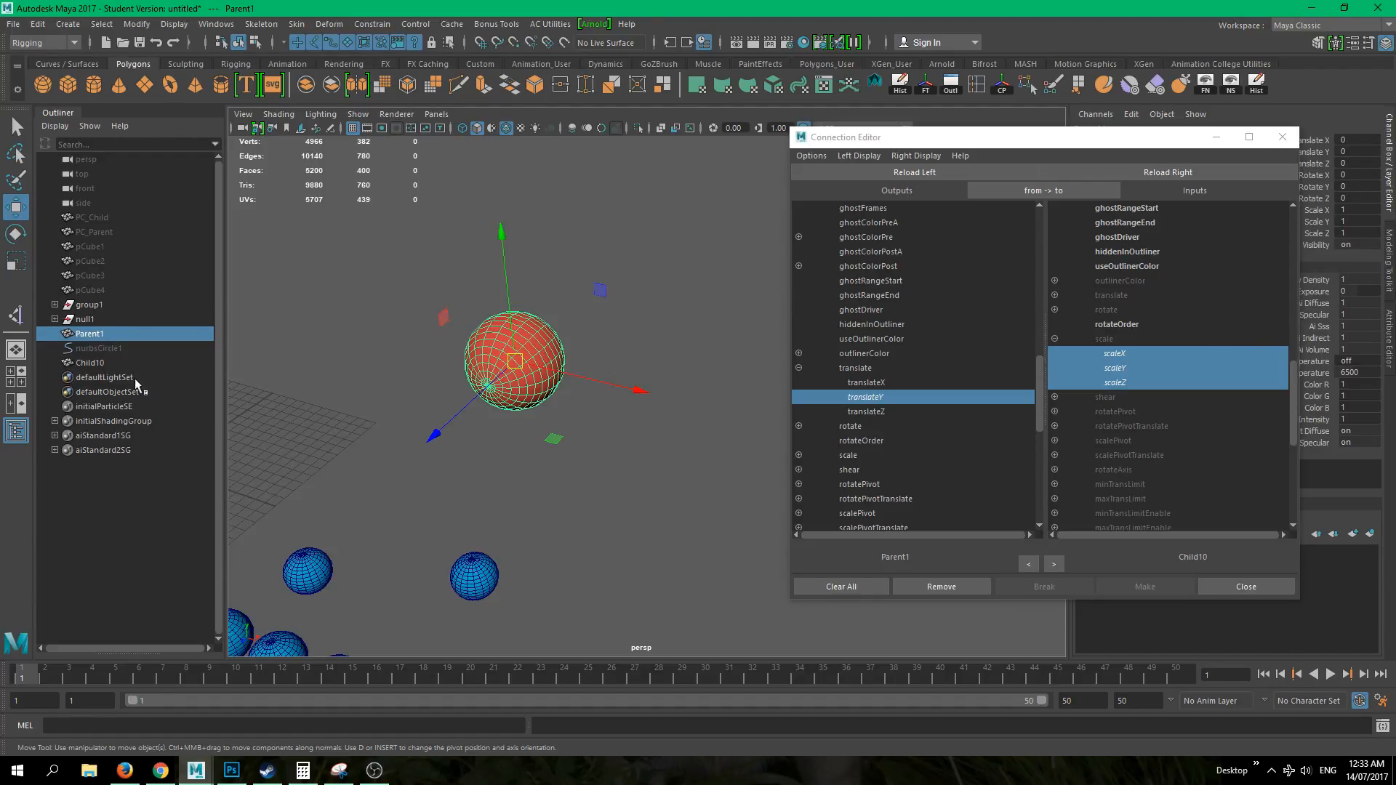
left_click(90, 362)
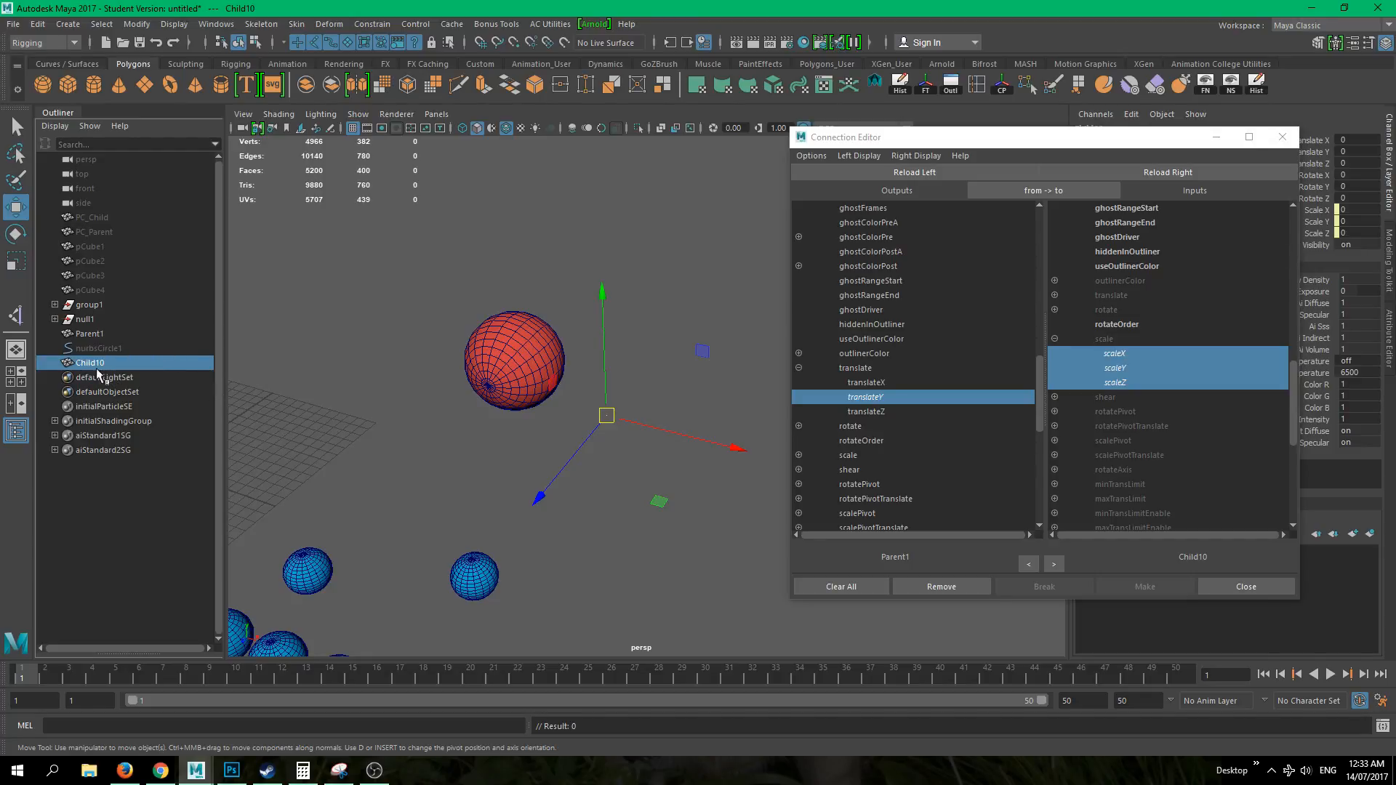
left_click(88, 334)
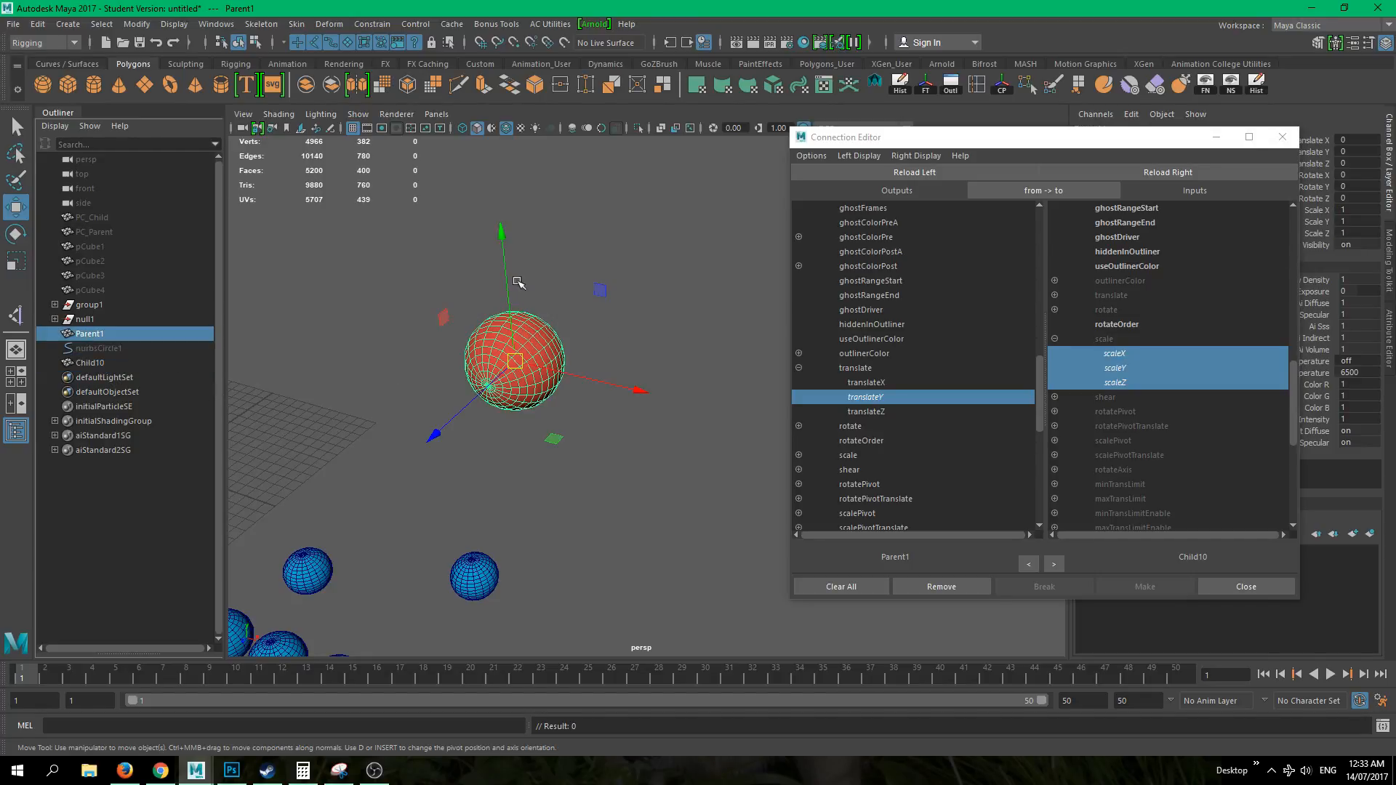
- Raise the Parent1 sphere to about 19 units on Y, compare its channels with Child10's scale, and move Parent1 farther up
scroll(533, 333, "down", 6)
middle_click_drag(630, 294, 501, 351, "alt")
left_click_drag(466, 323, 469, 270)
left_click(569, 504)
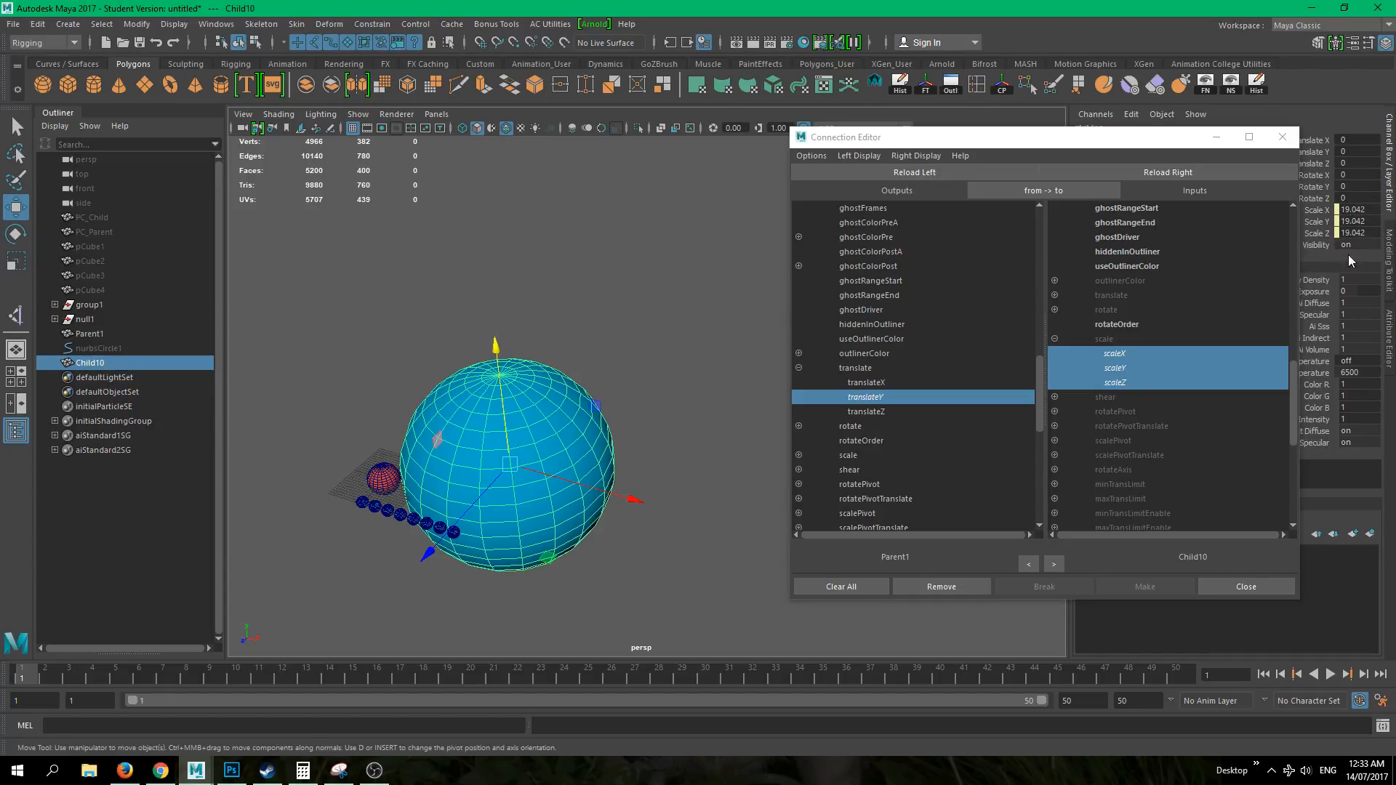
left_click(91, 335)
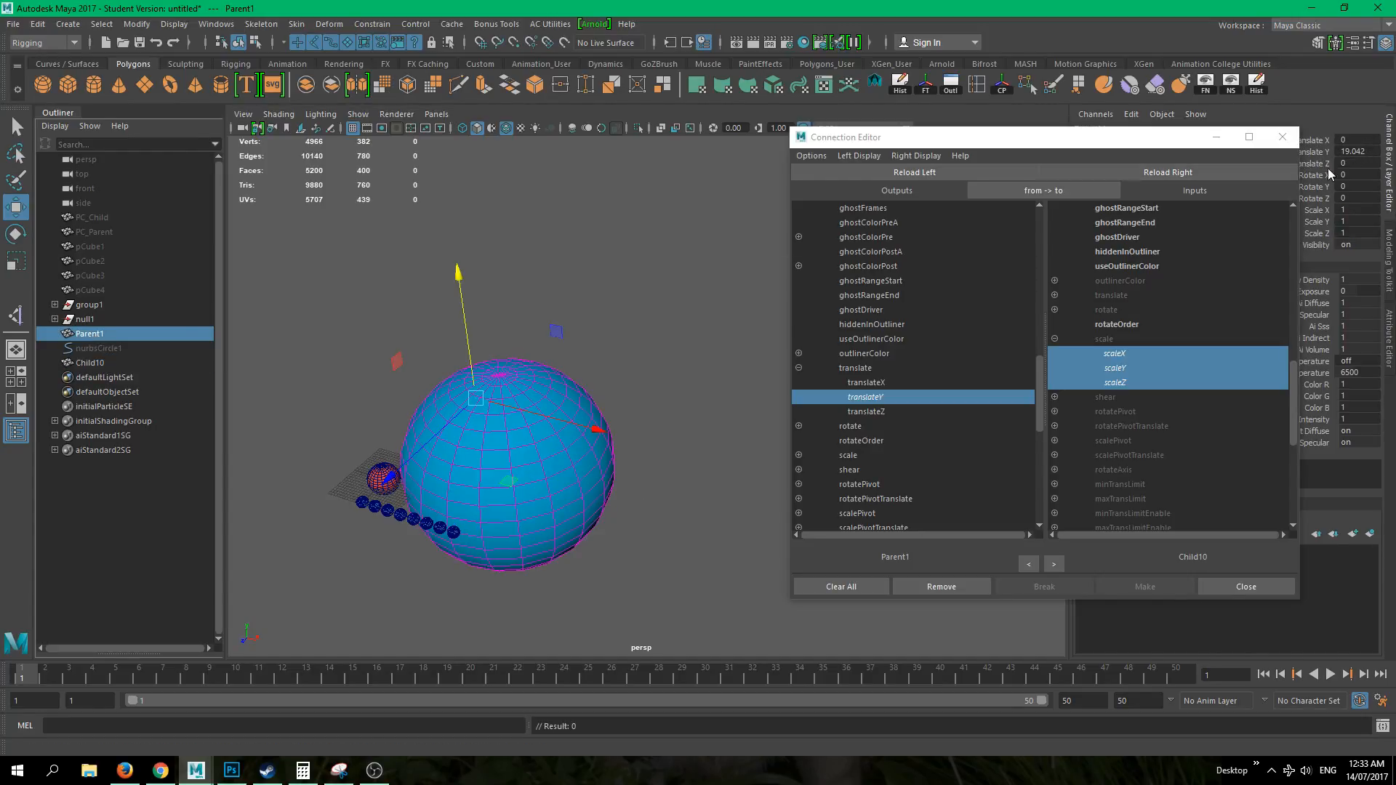
mouse_move(458, 275)
left_mouse_down()
mouse_move(465, 349)
mouse_move(460, 236)
mouse_move(492, 322)
mouse_move(475, 265)
left_mouse_up()
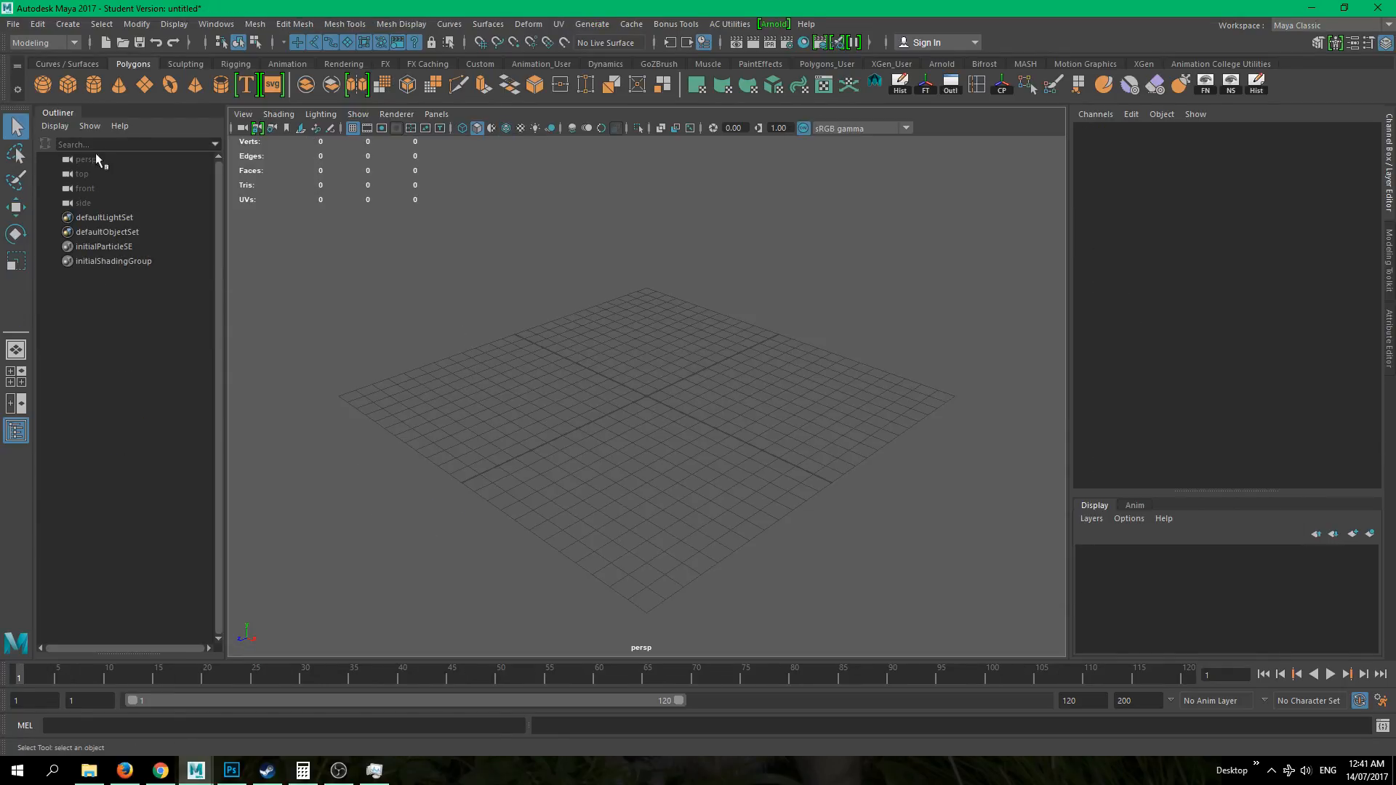
- Create a polygon sphere at the origin of the empty scene and scale it uniformly to about 4.5
left_click(42, 85)
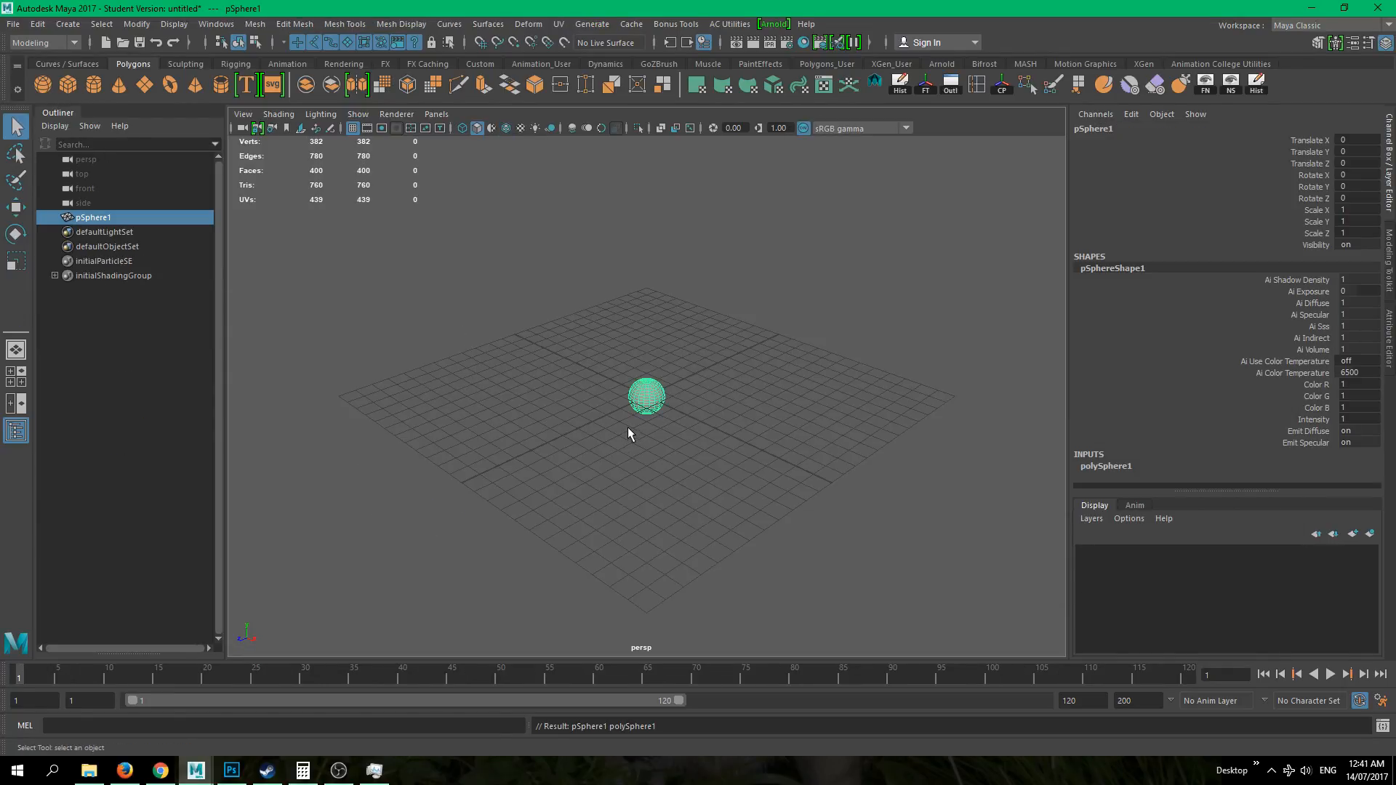
key("r")
left_click_drag(649, 397, 760, 402)
scroll(760, 402, "down", 5)
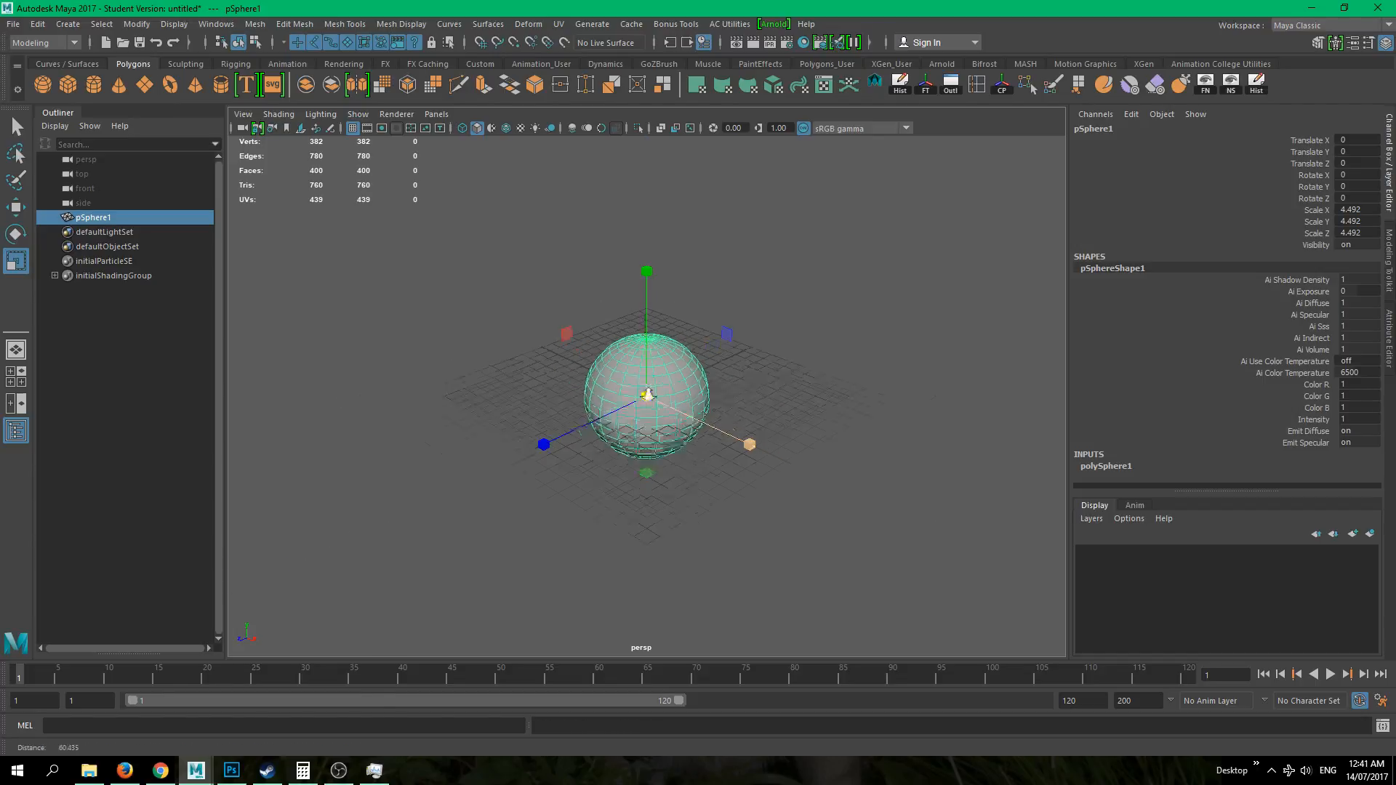
middle_click_drag(716, 407, 654, 411, "alt")
- Make two progressively smaller copies of the sphere and space them out in a row along X
key("w")
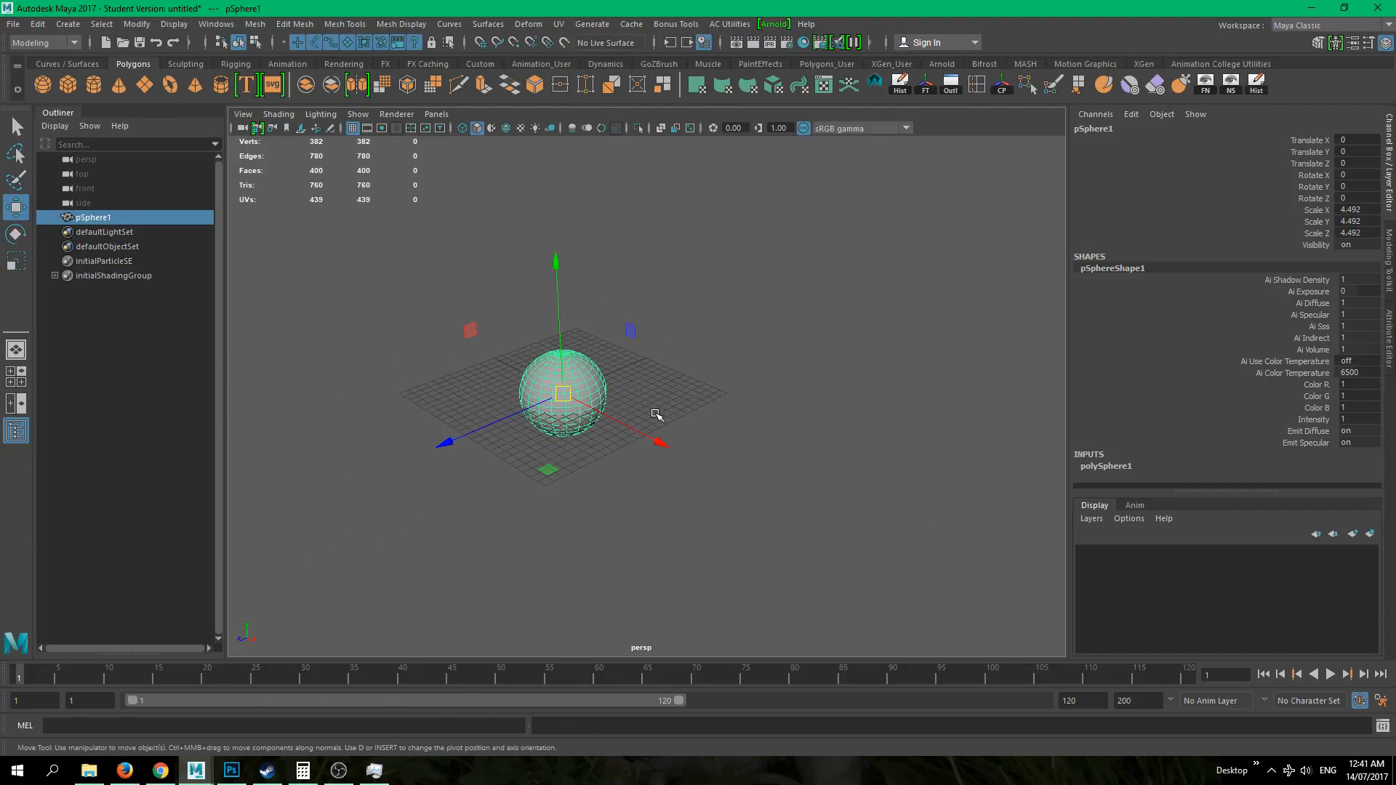
key("ctrl+d")
left_click_drag(629, 418, 647, 452)
key("r")
key("w")
left_click_drag(736, 480, 799, 510)
key("ctrl+d")
key("r")
key("w")
left_click(731, 583)
left_click_drag(715, 587, 673, 564, "alt")
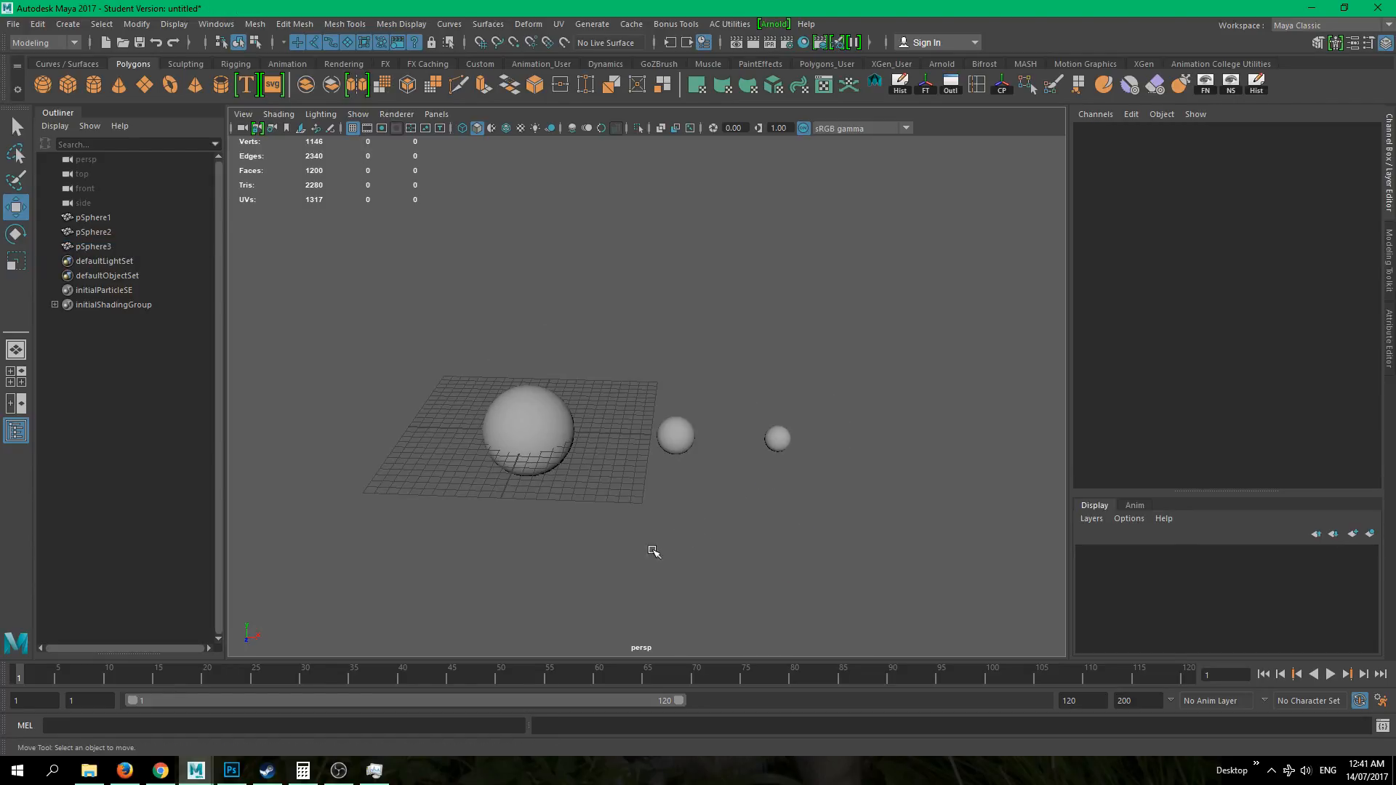
- Select all three spheres, freeze their transformations and delete their construction history
left_click_drag(624, 503, 686, 450, "alt")
left_click(657, 445)
left_click(655, 482)
left_click_drag(474, 356, 847, 510)
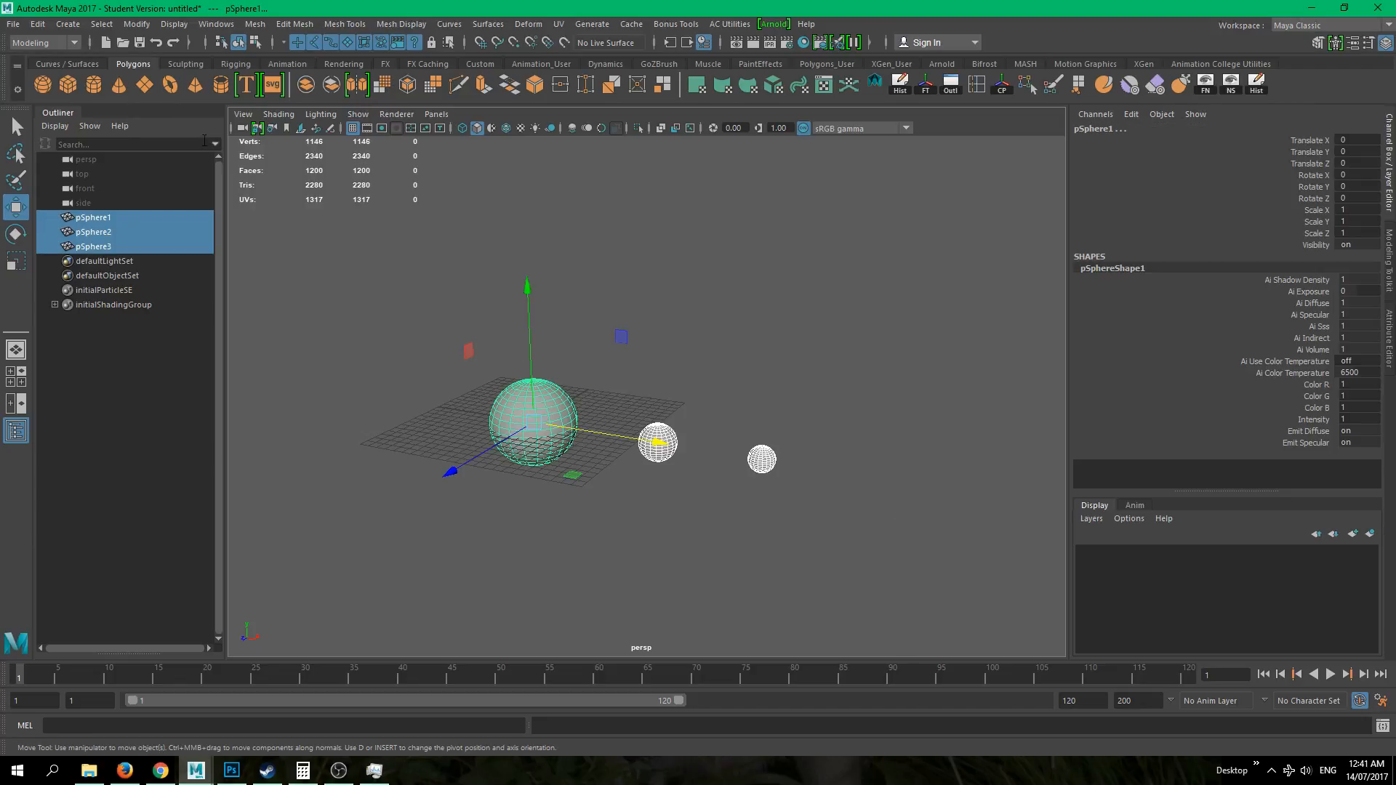
- Open the Connection Editor and place its window clear of the three spheres
left_click(218, 24)
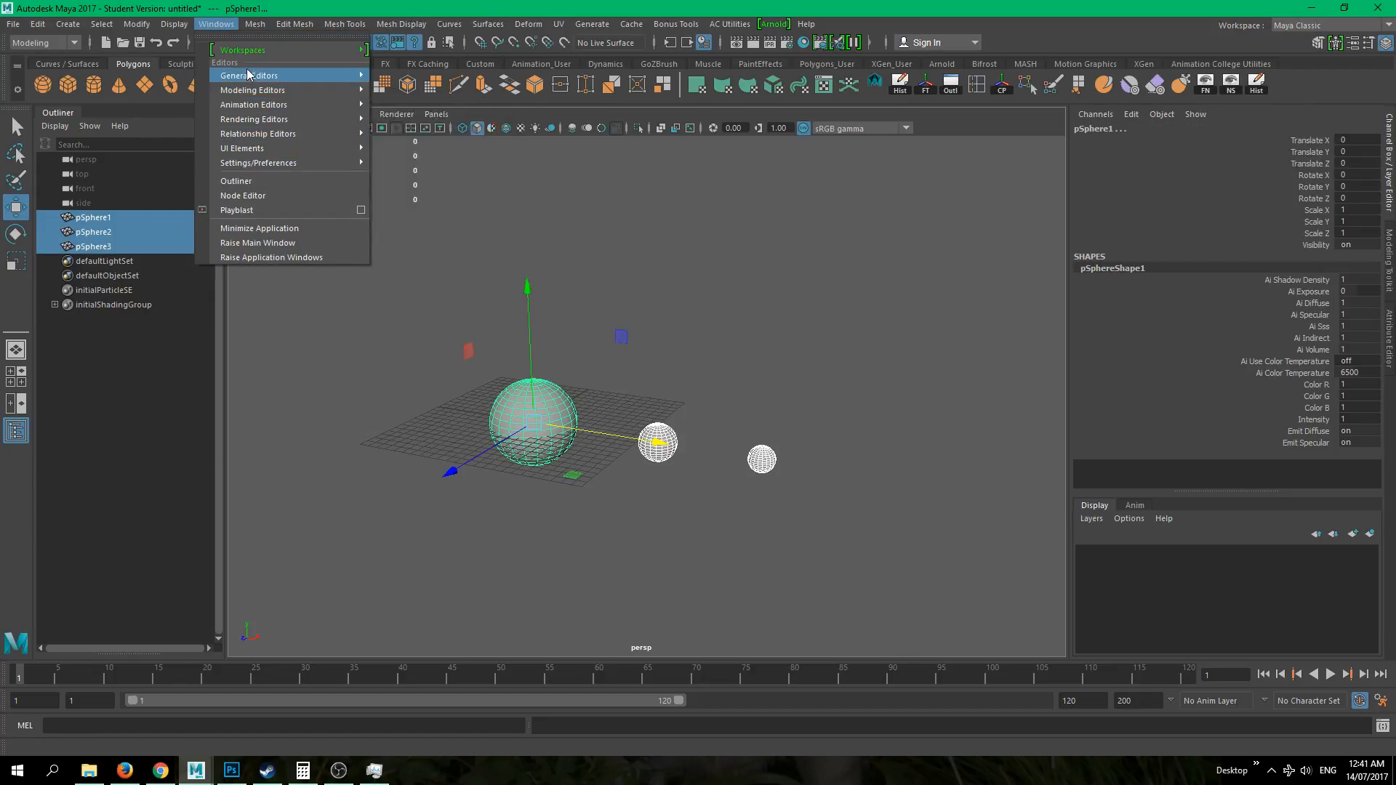
mouse_move(304, 77)
mouse_move(282, 108)
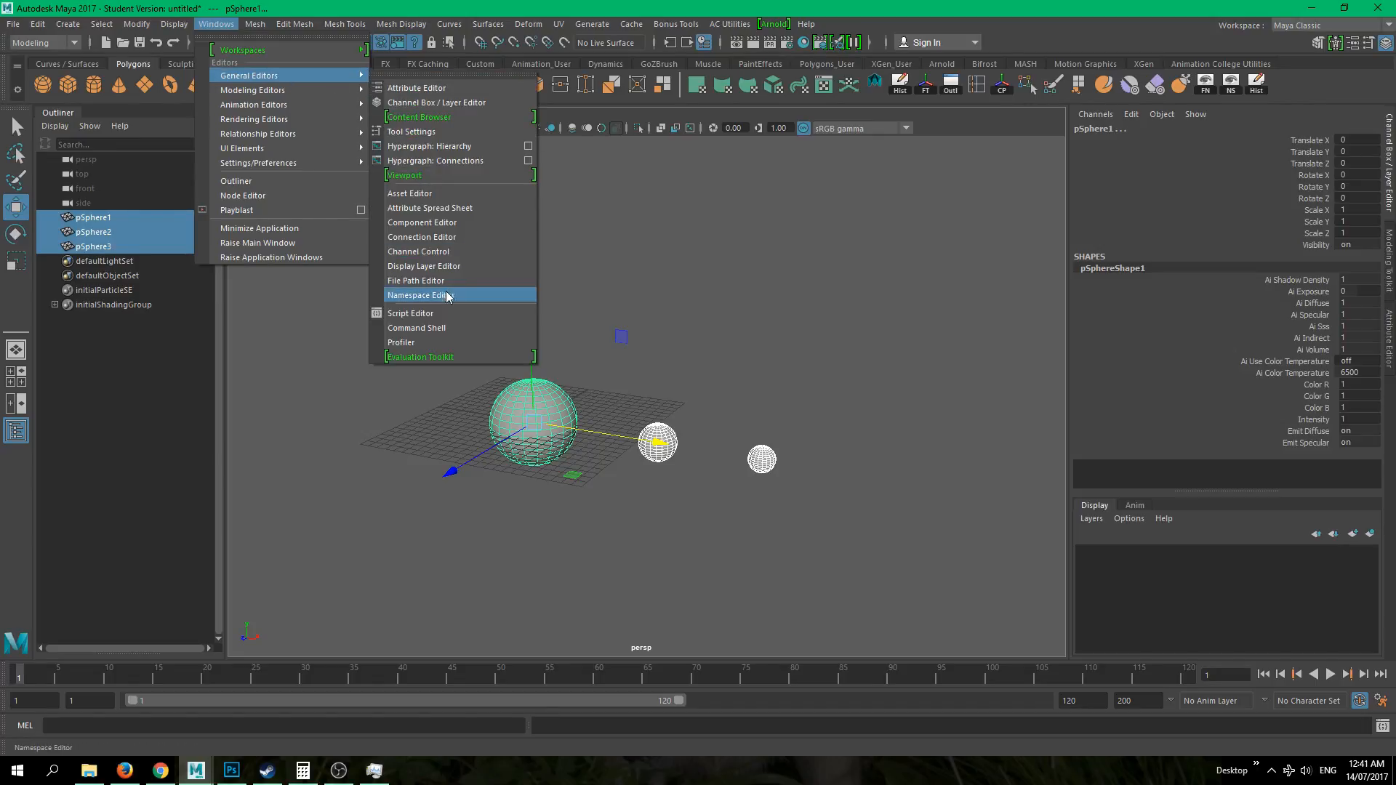
left_click(469, 237)
left_click_drag(491, 194, 886, 162)
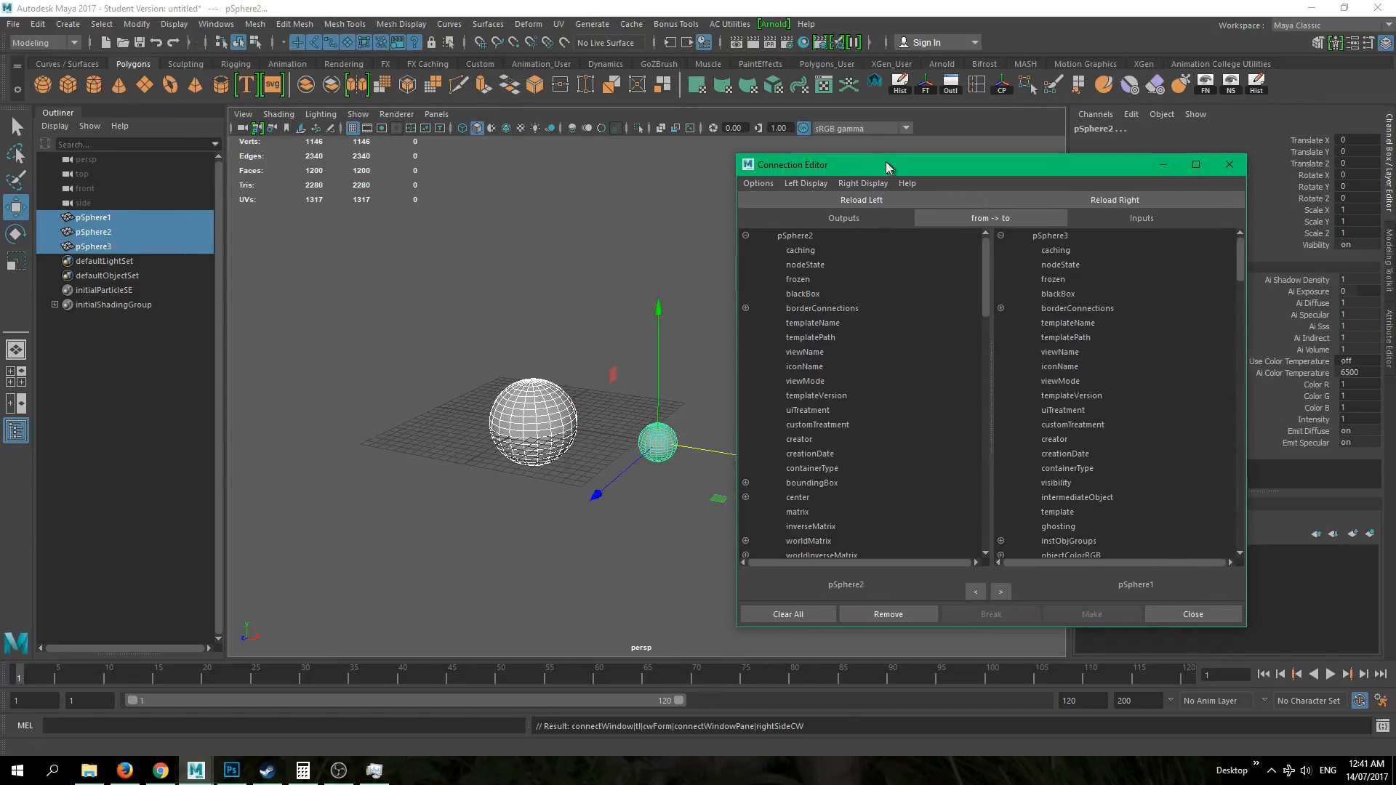
left_click(489, 326)
middle_click_drag(549, 313, 427, 283, "alt")
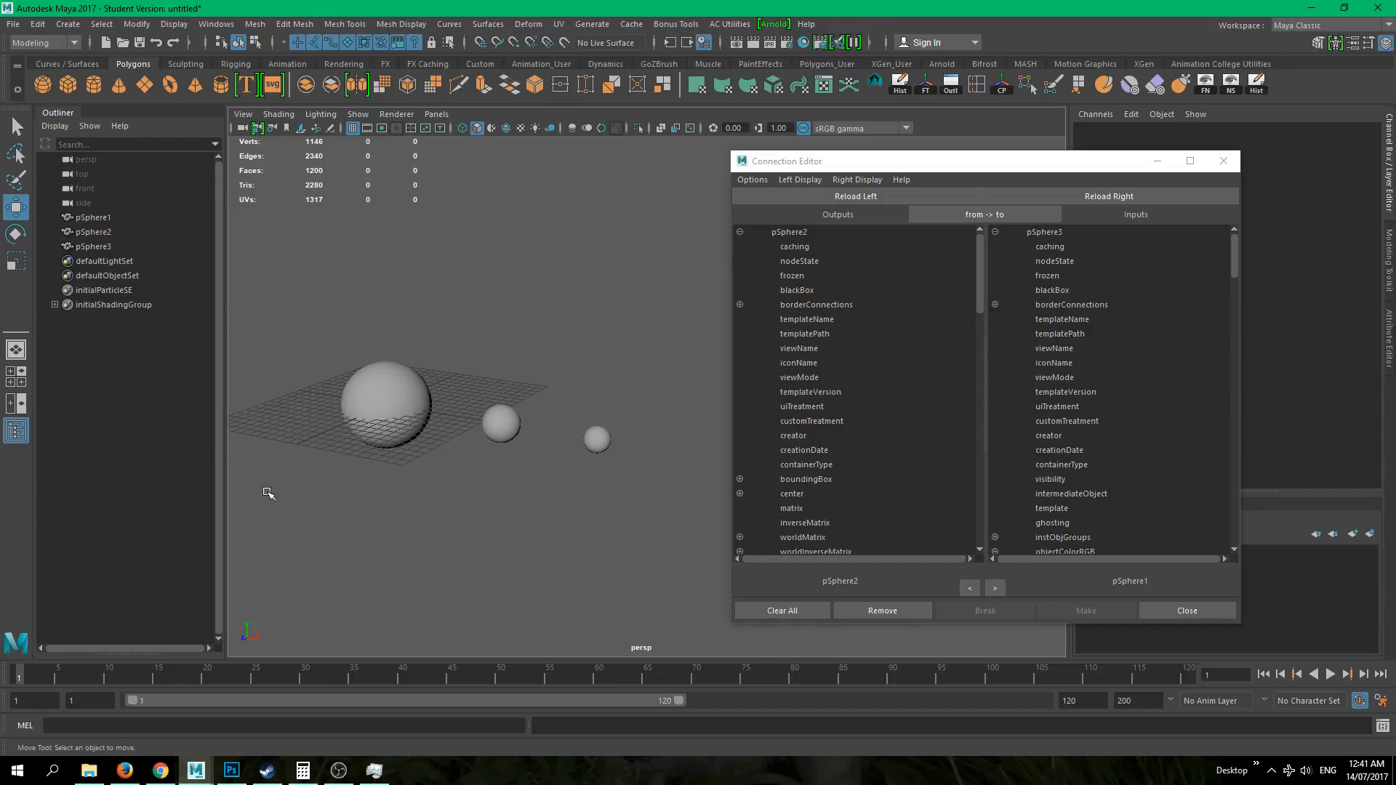
- Load pSphere1 into the Connection Editor as the output object and pSphere2 as the input object
left_click(420, 423)
left_click(879, 196)
left_click(477, 351)
left_click(501, 423)
left_click(1077, 199)
left_click(601, 374)
- Connect pSphere1's translateY output to pSphere2's translateZ input
middle_click_drag(494, 378, 462, 349, "alt")
mouse_move(461, 349)
left_mouse_down("alt")
mouse_move(523, 349)
mouse_move(484, 343)
left_mouse_up("alt")
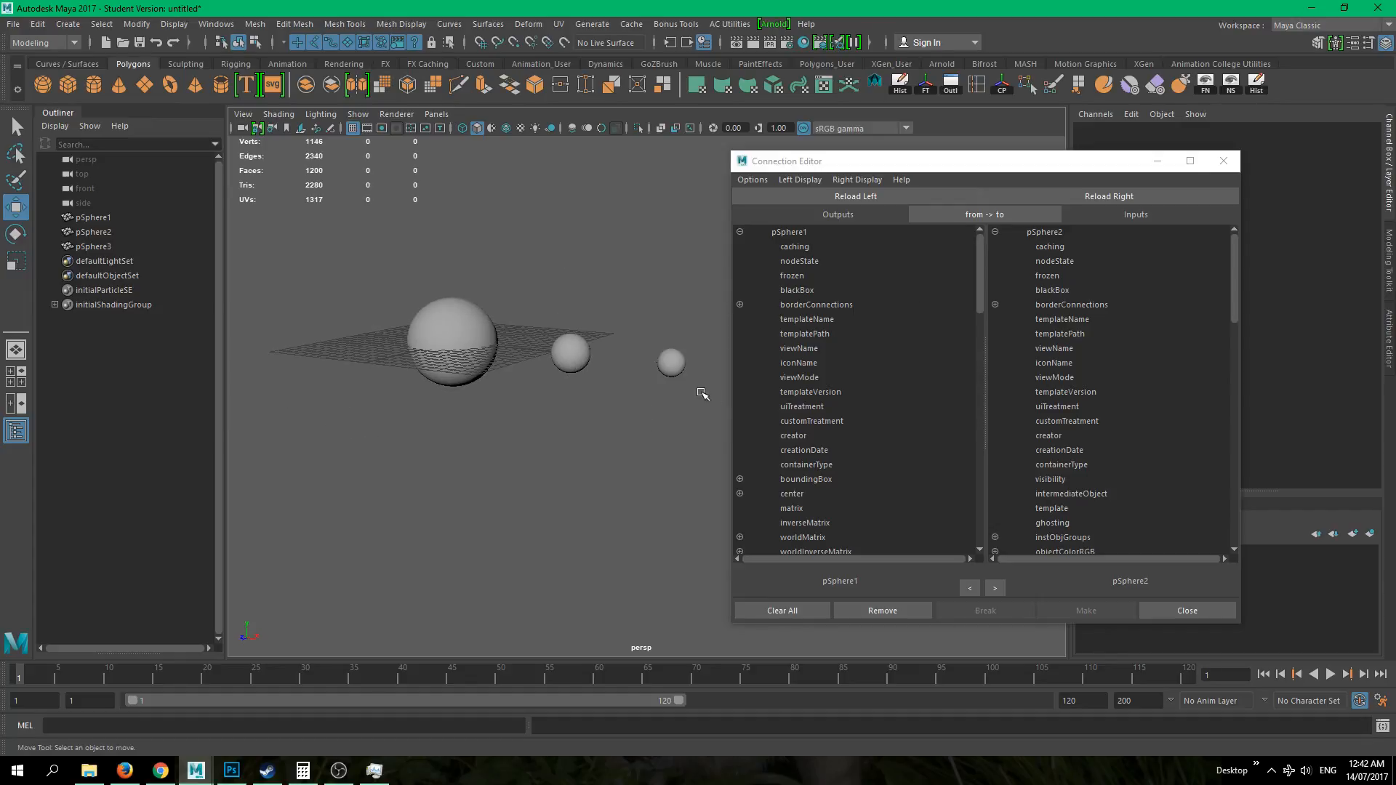
left_click_drag(542, 386, 483, 312, "alt")
left_click(512, 388)
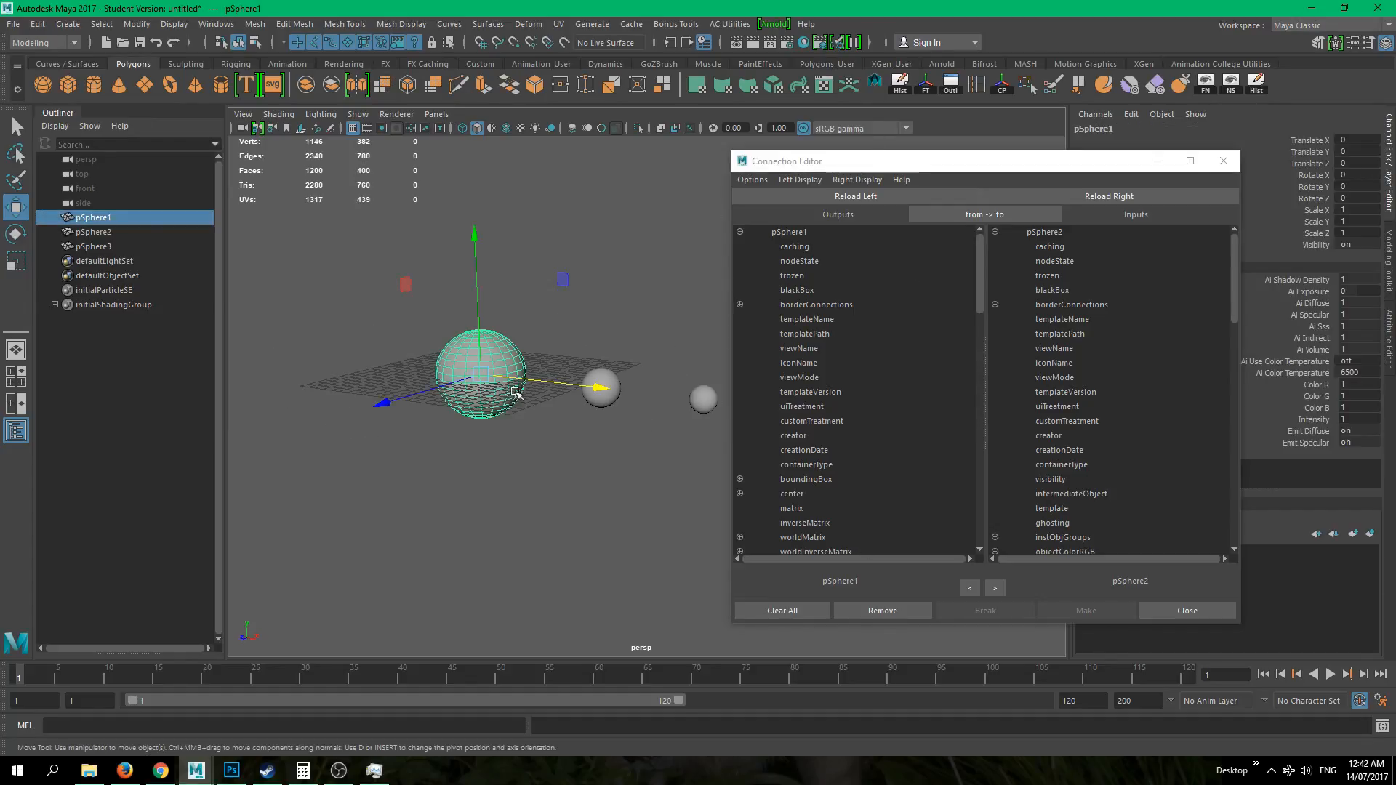
scroll(772, 400, "down", 15)
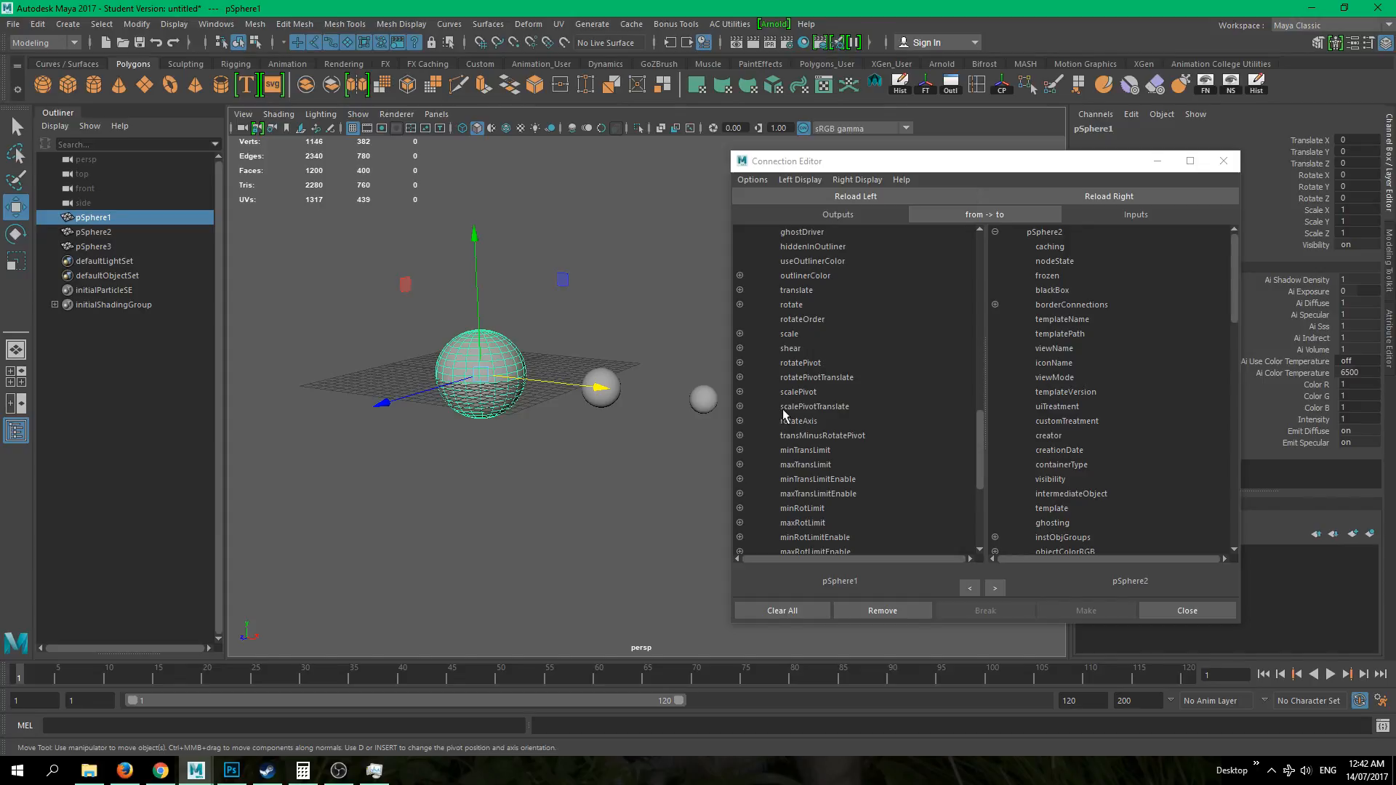
left_click(738, 304)
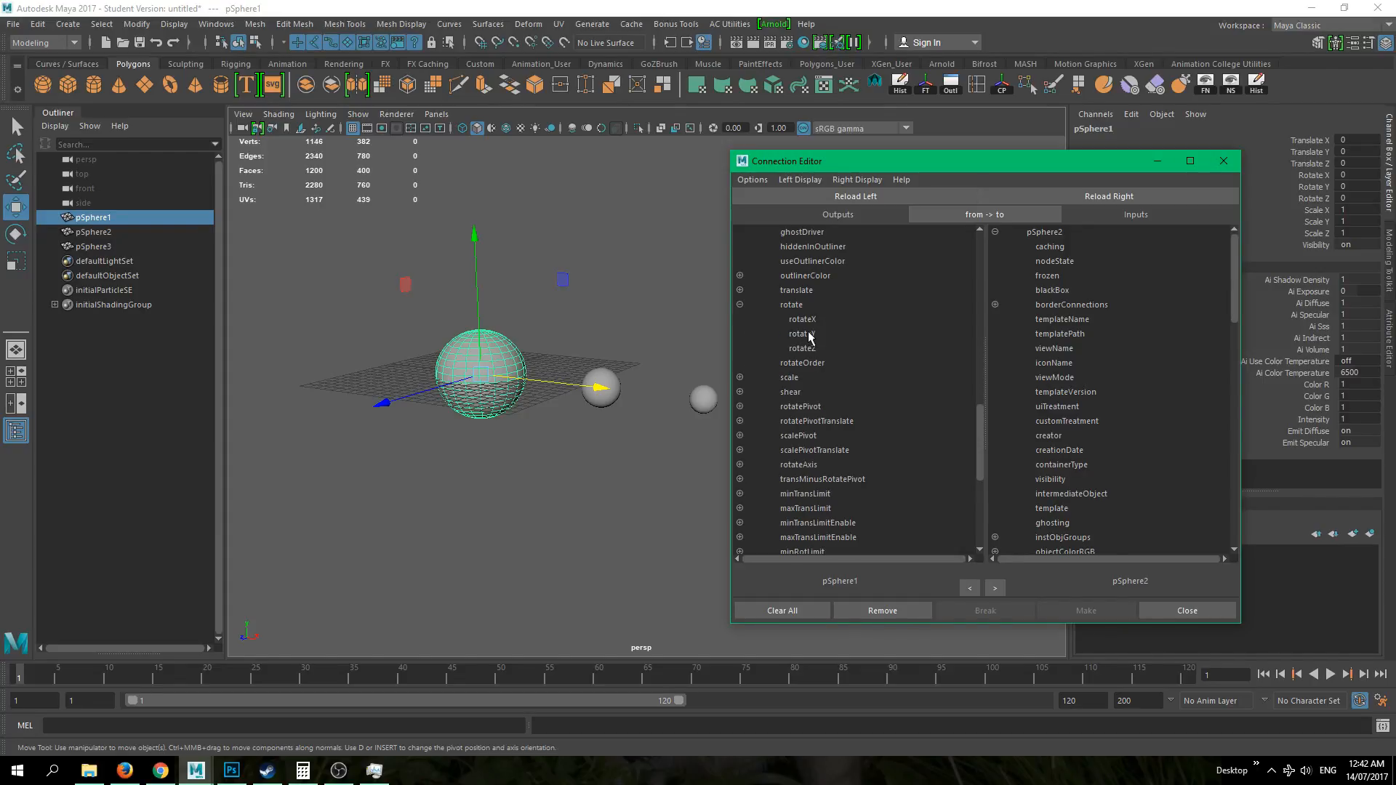
left_click(739, 292)
left_click(807, 320)
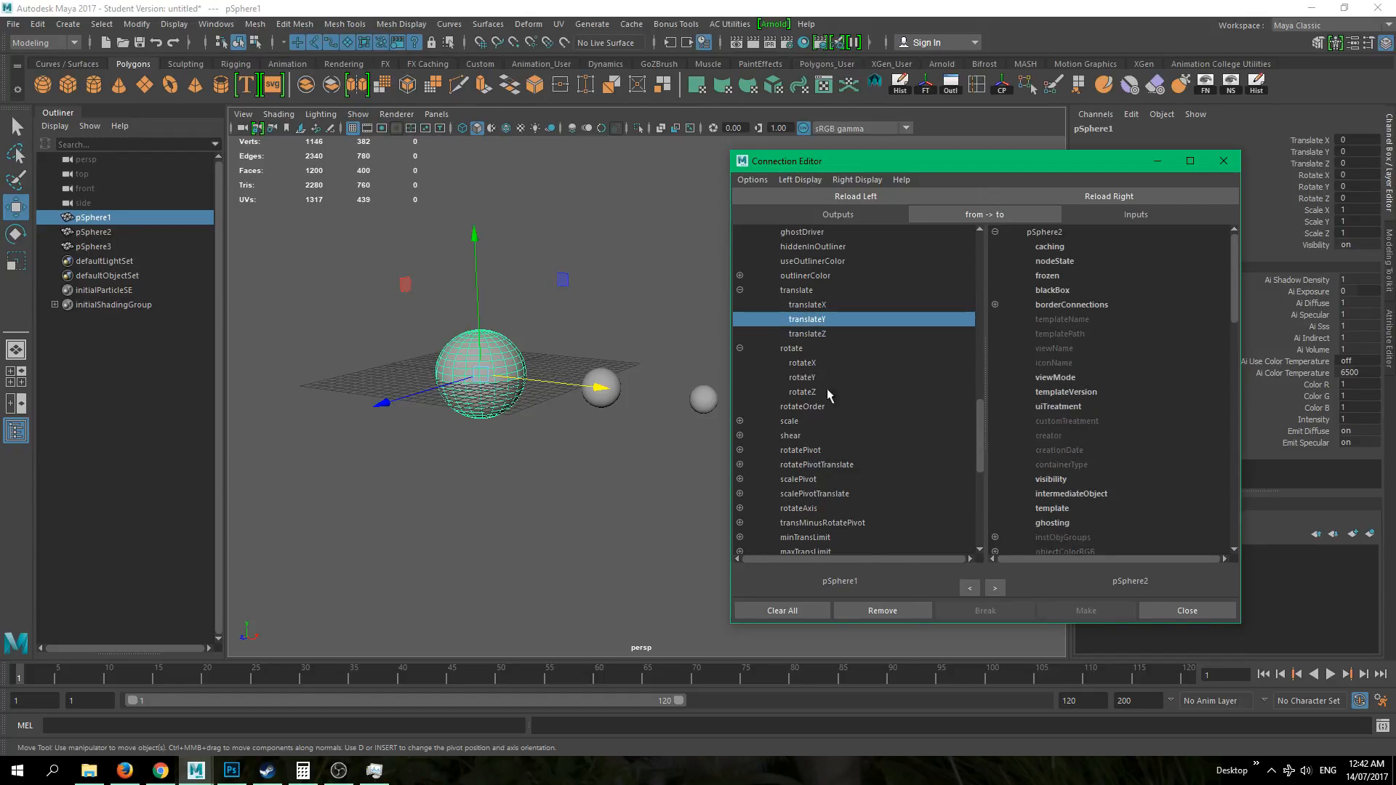
scroll(1052, 365, "down", 8)
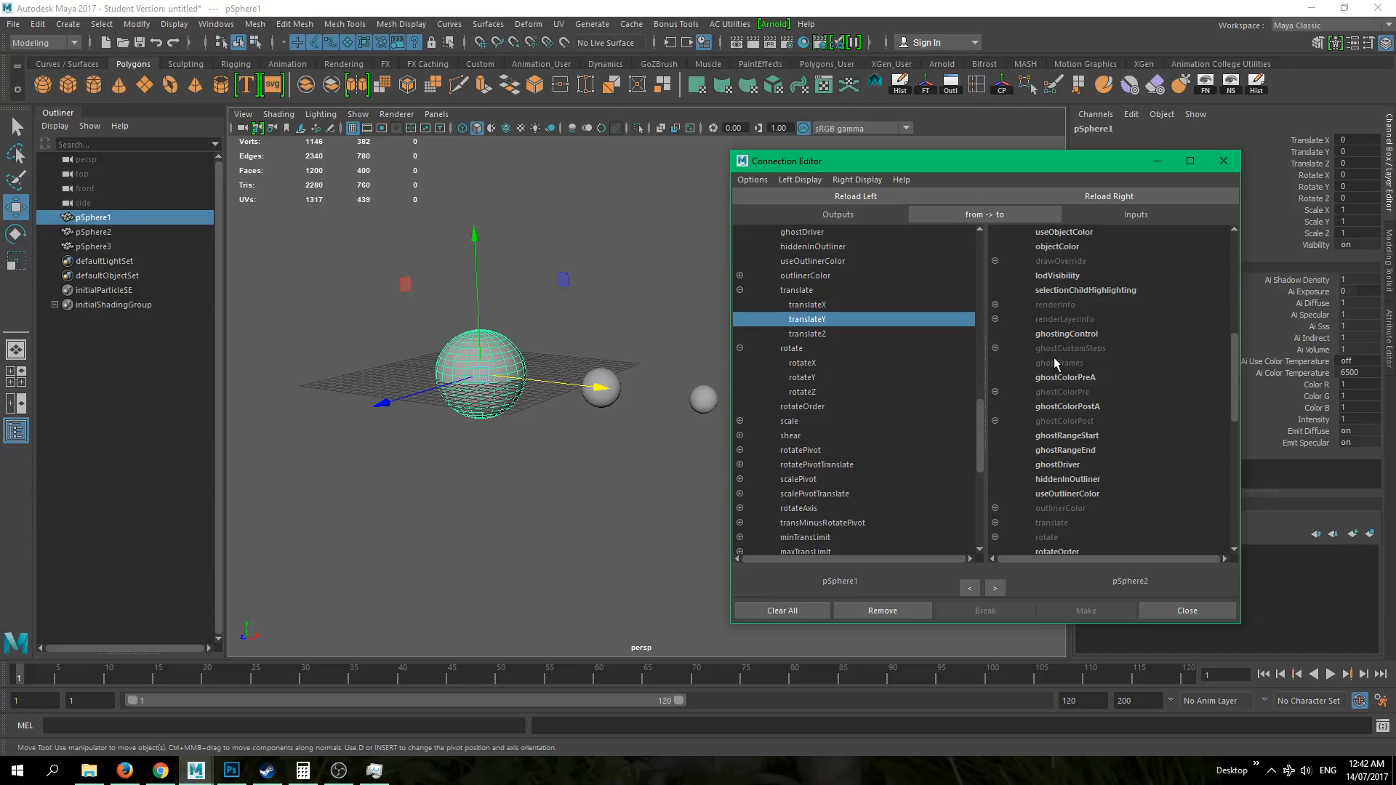
scroll(1079, 405, "down", 5)
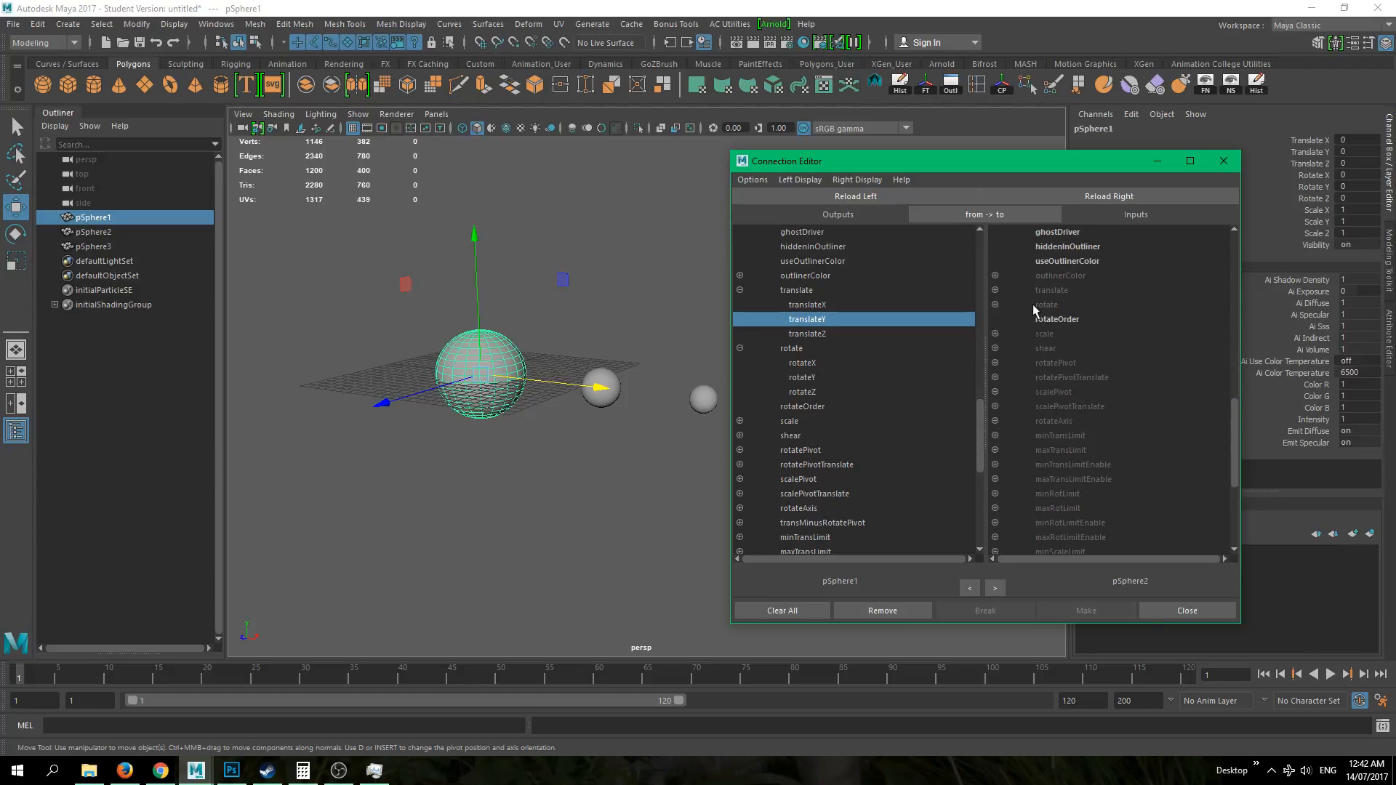
left_click(995, 291)
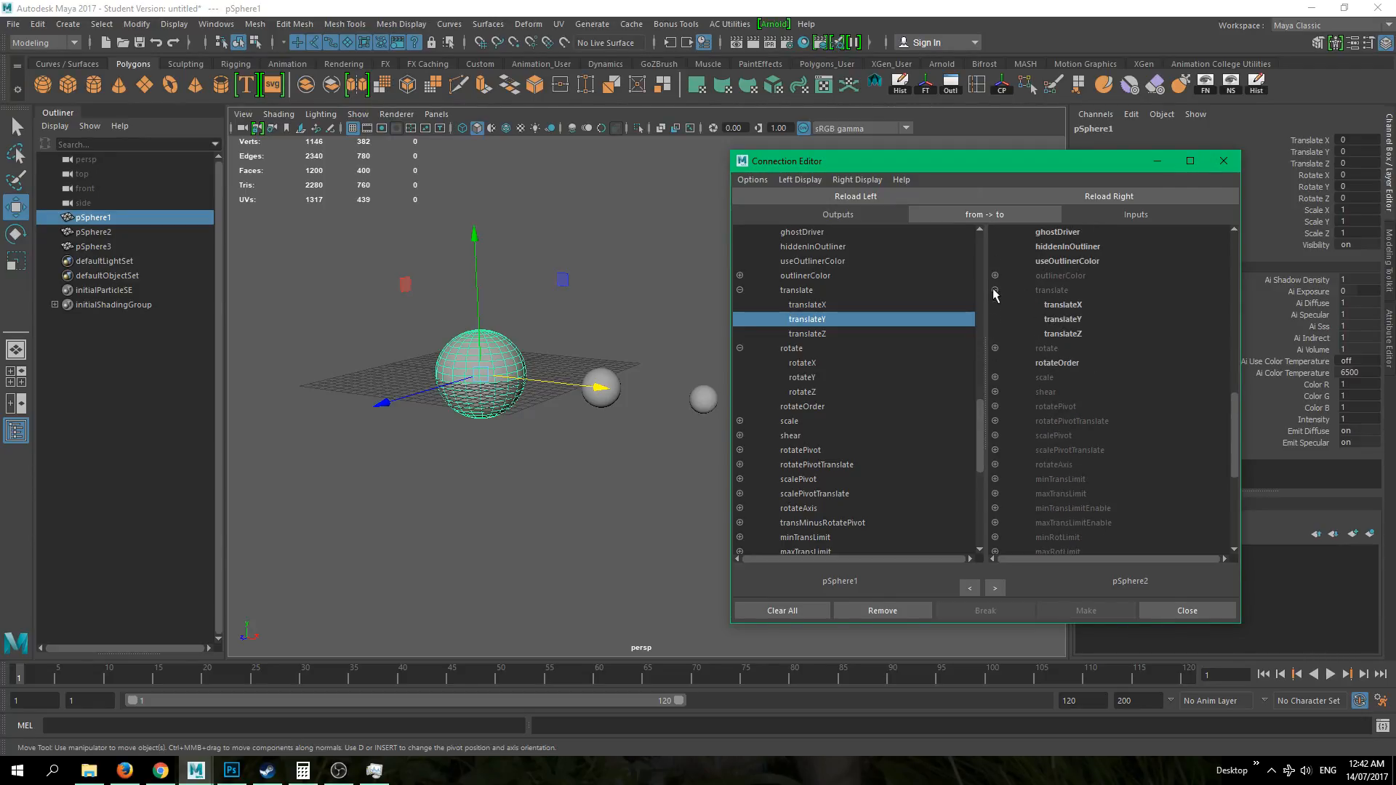
left_click(1074, 335)
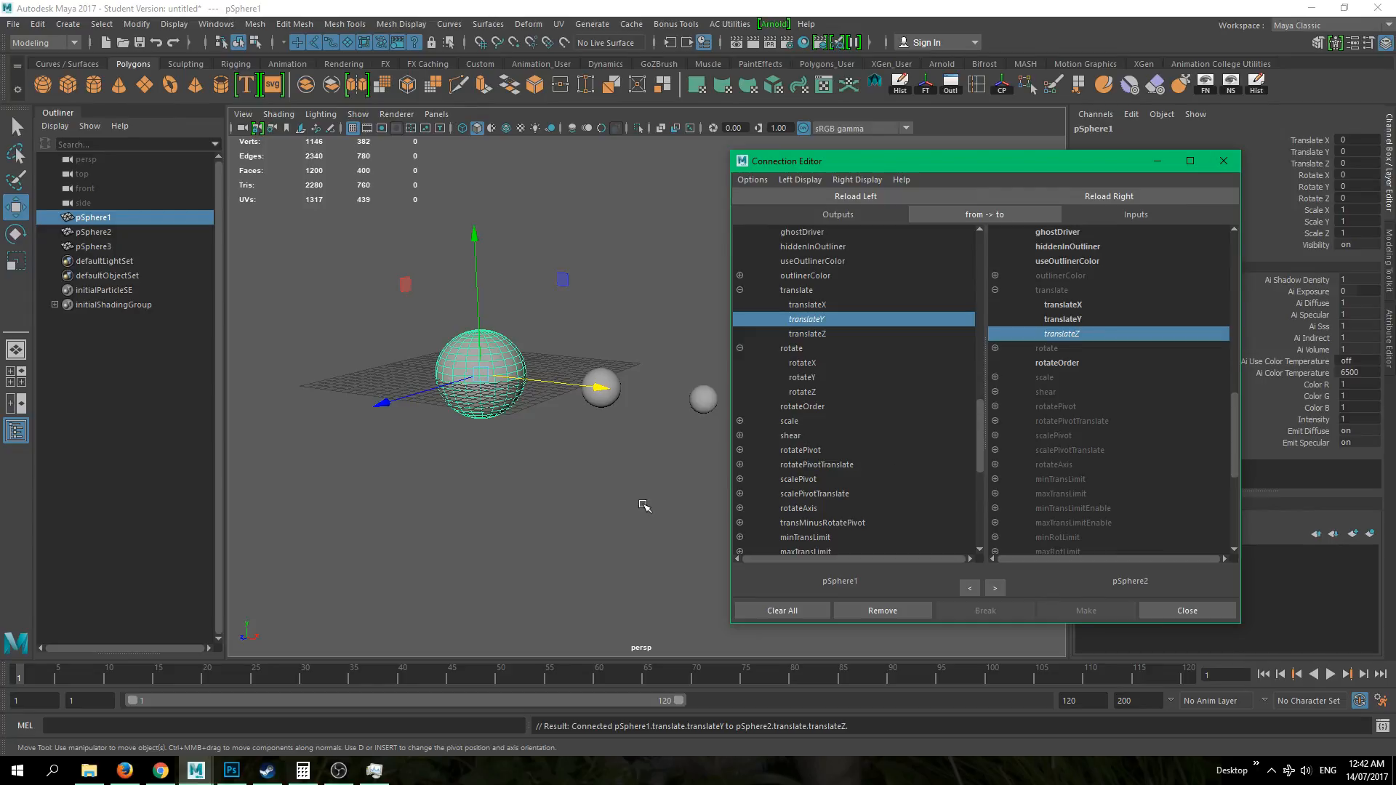
- Load pSphere2 into the Connection Editor as the output object and pSphere3 as the input object
left_click(629, 469)
left_click(603, 384)
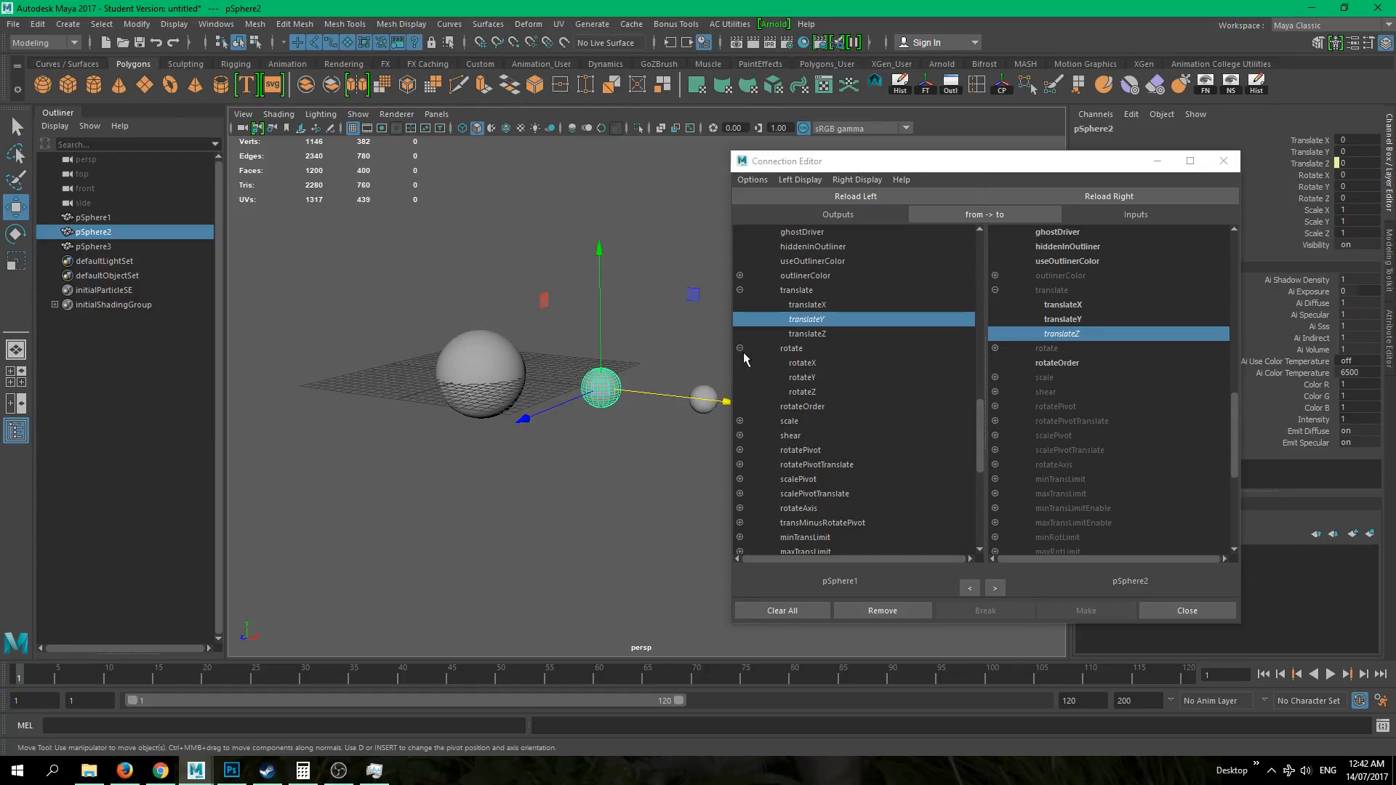
left_click(855, 197)
left_click_drag(677, 365, 716, 440)
left_click(1090, 203)
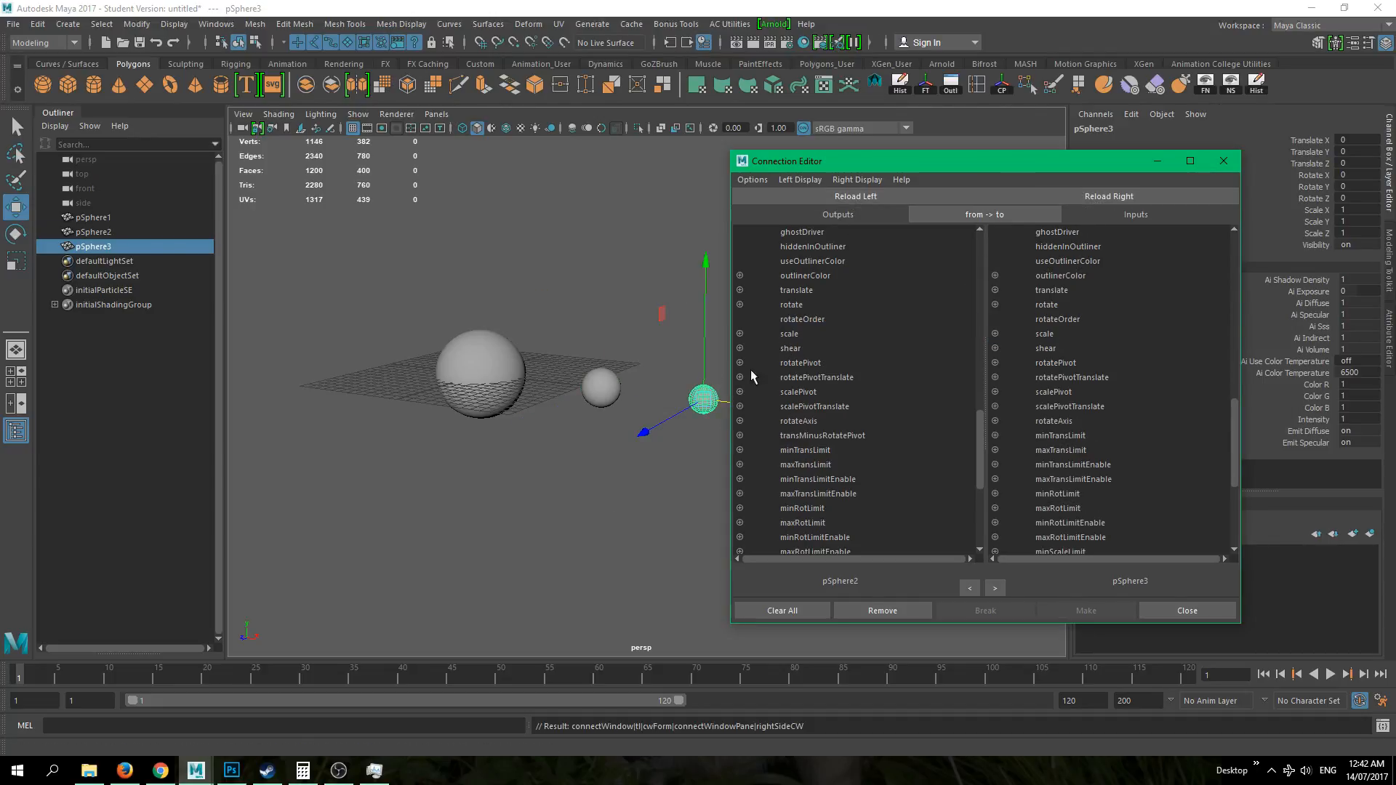
- Connect pSphere2's translateZ output to pSphere3's rotateZ input
left_click(603, 377)
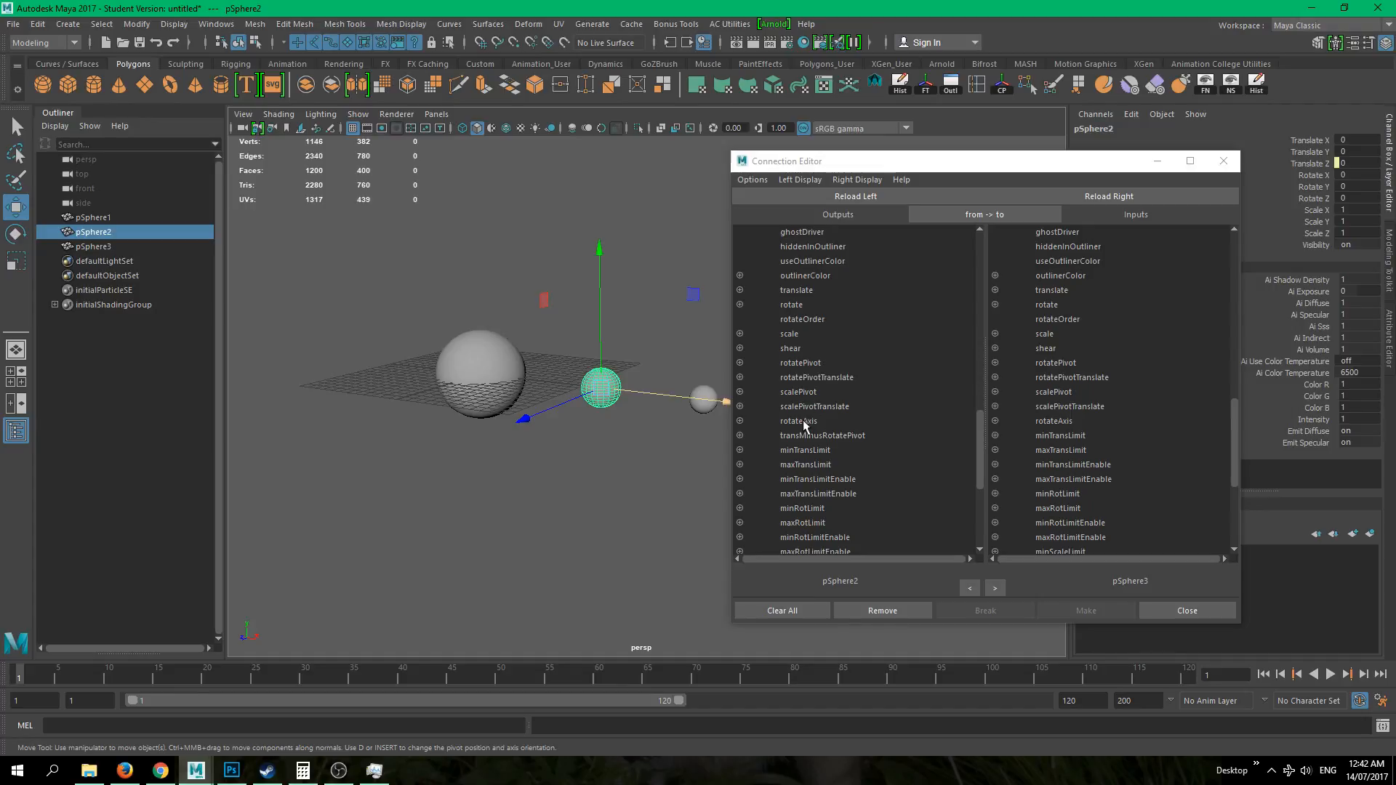
left_click(739, 290)
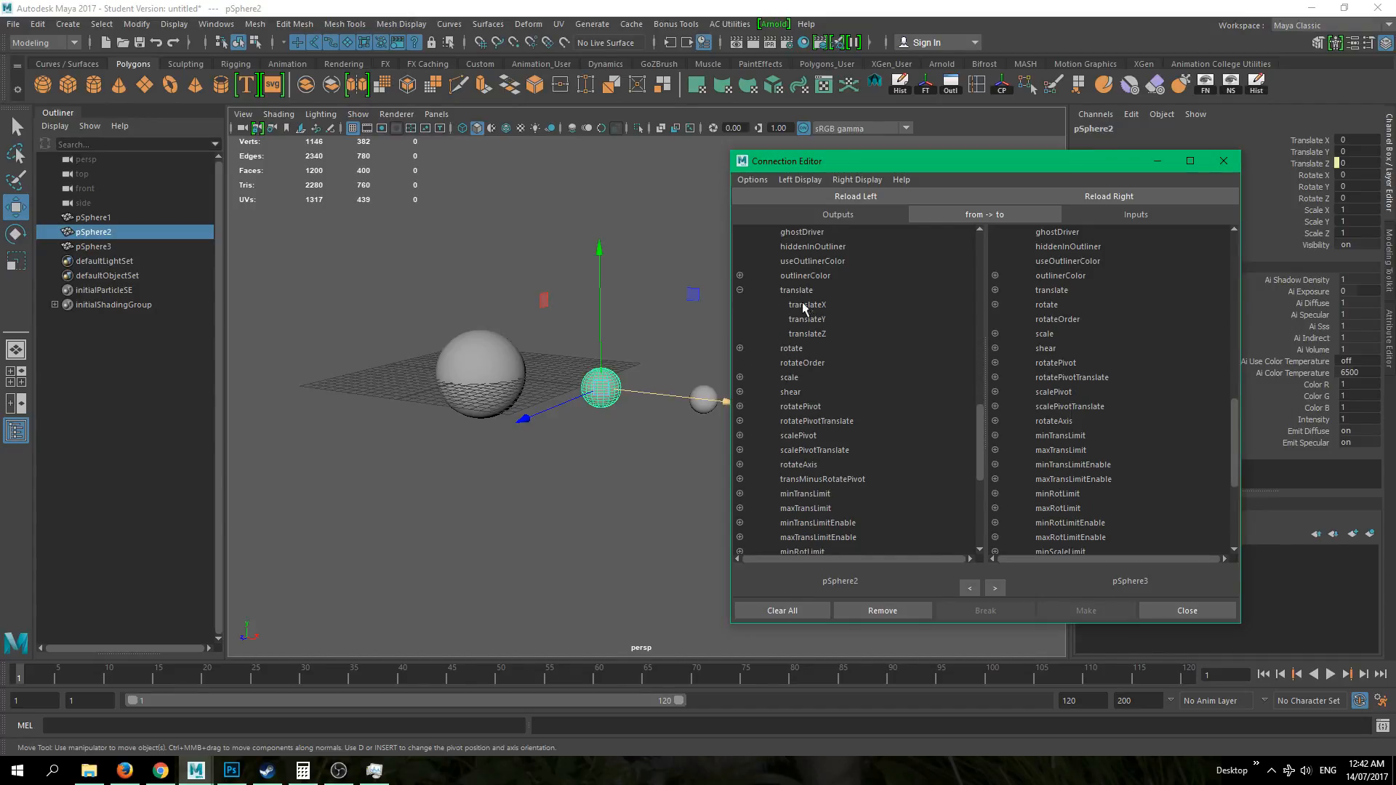
left_click(808, 333)
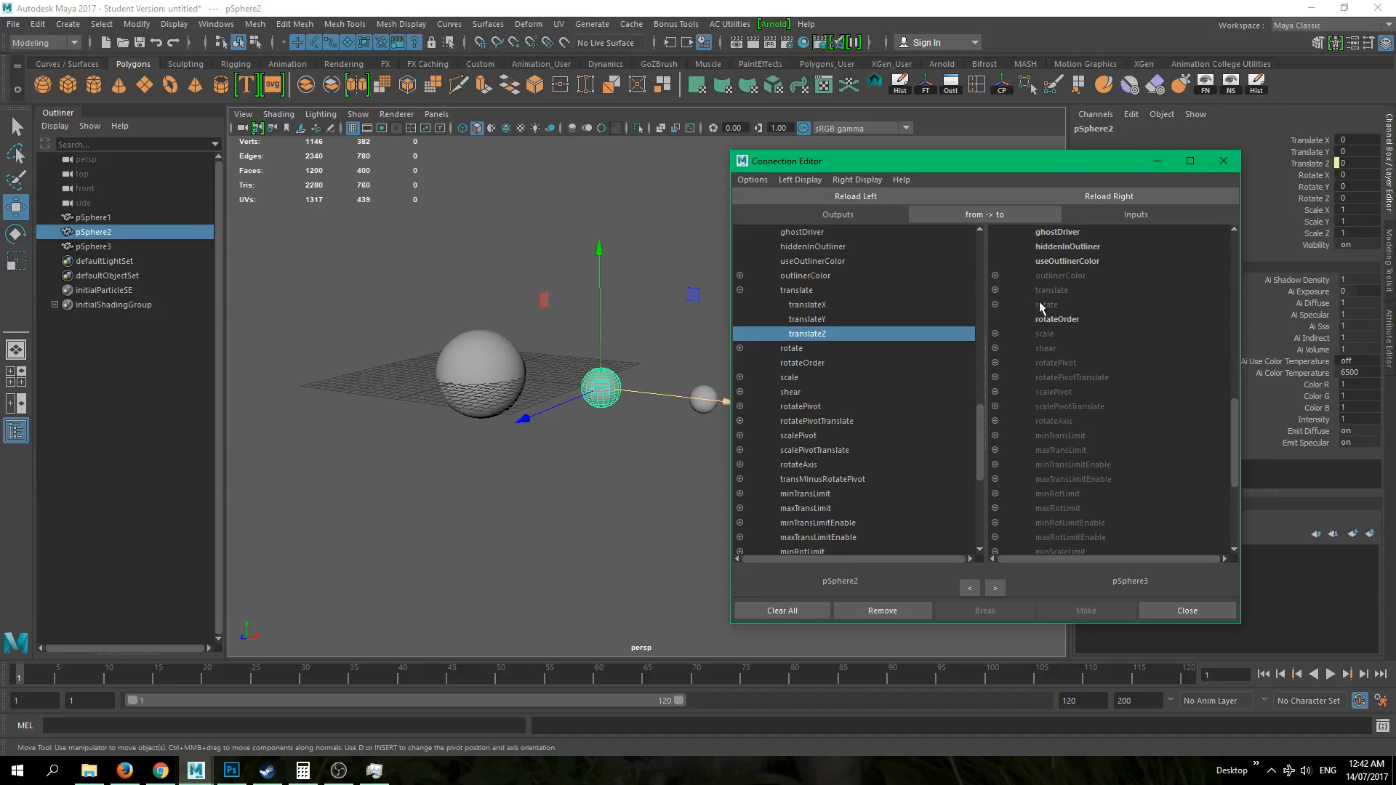
left_click(994, 305)
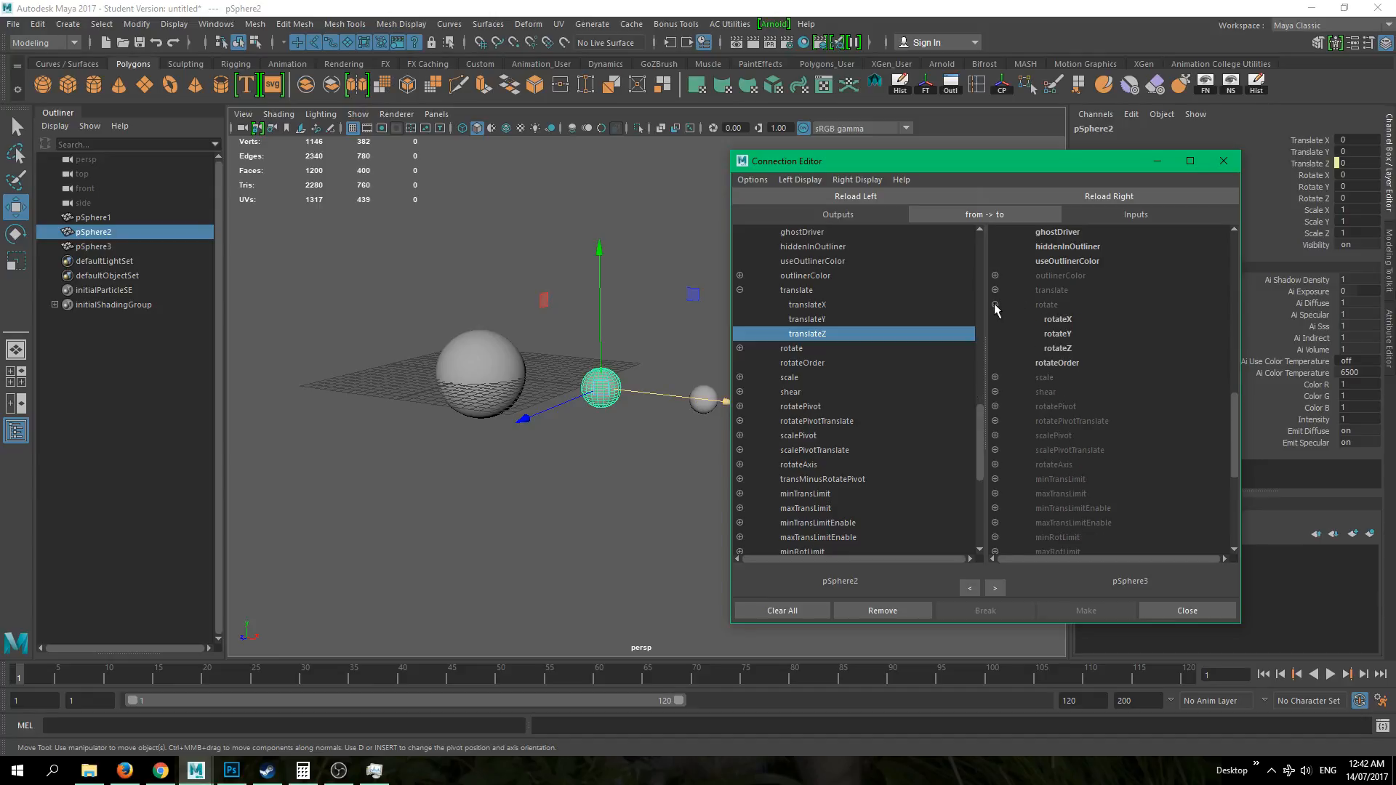
left_click(1059, 349)
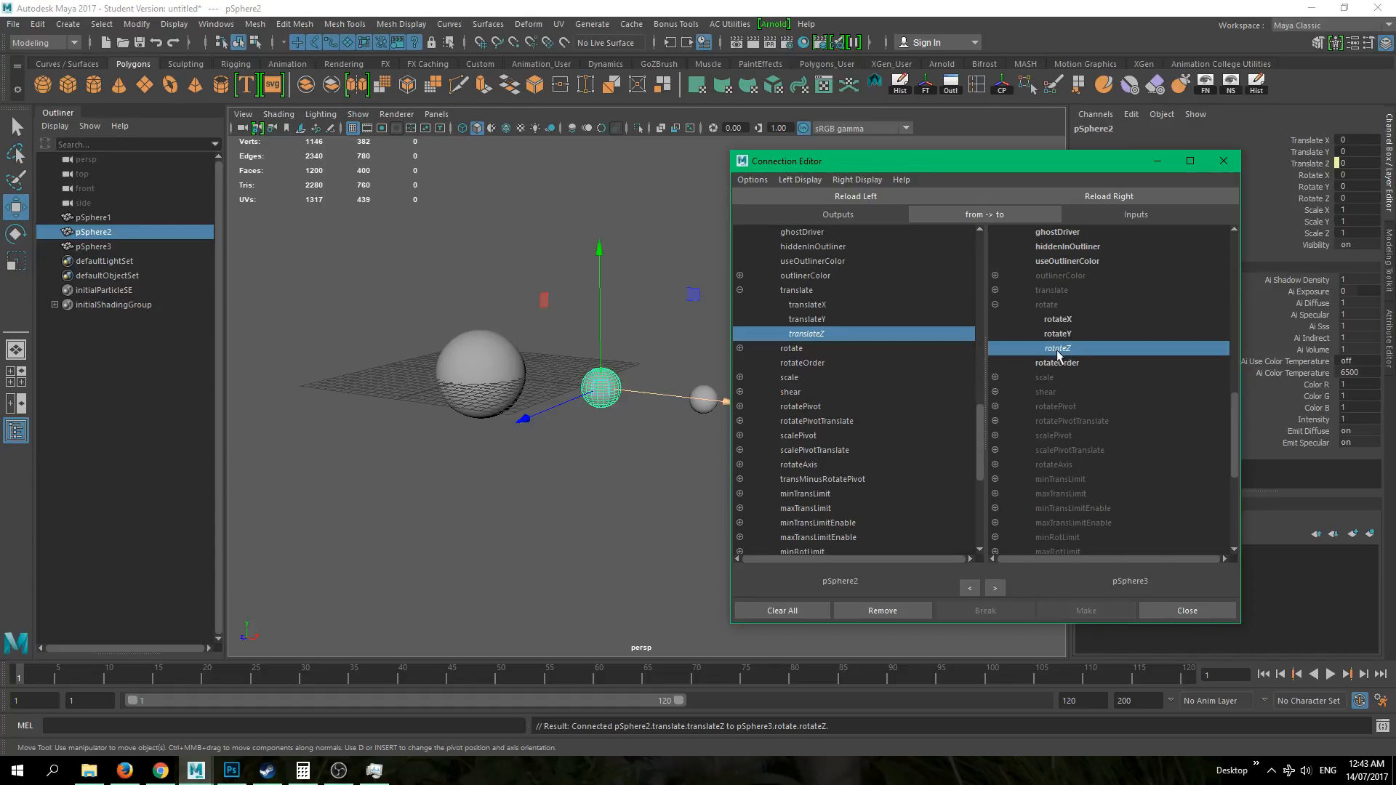
- Show wireframes on the shaded spheres and select each sphere in turn to examine how its dependents highlight
left_click(487, 632)
left_click(507, 128)
left_click(483, 339)
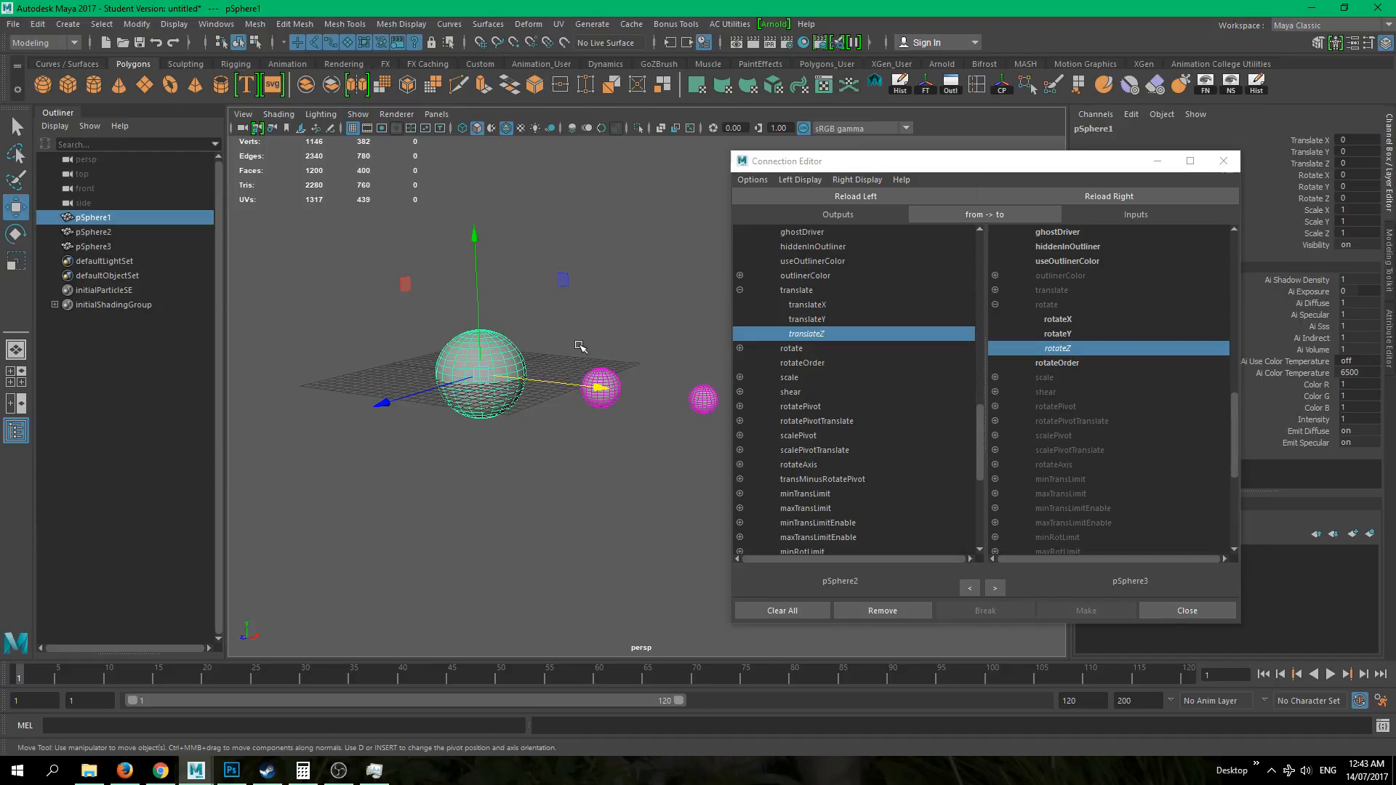
left_click(602, 385)
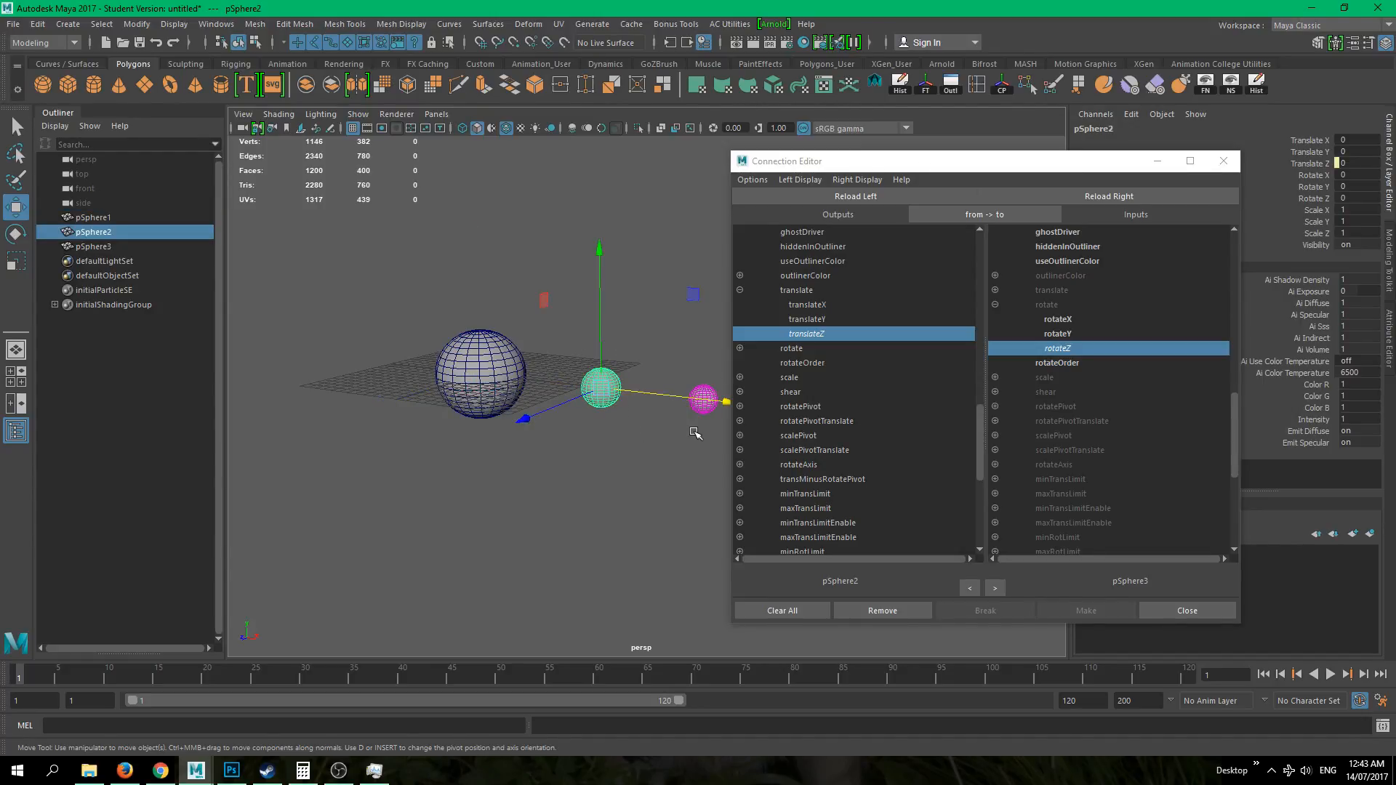
left_click(699, 400)
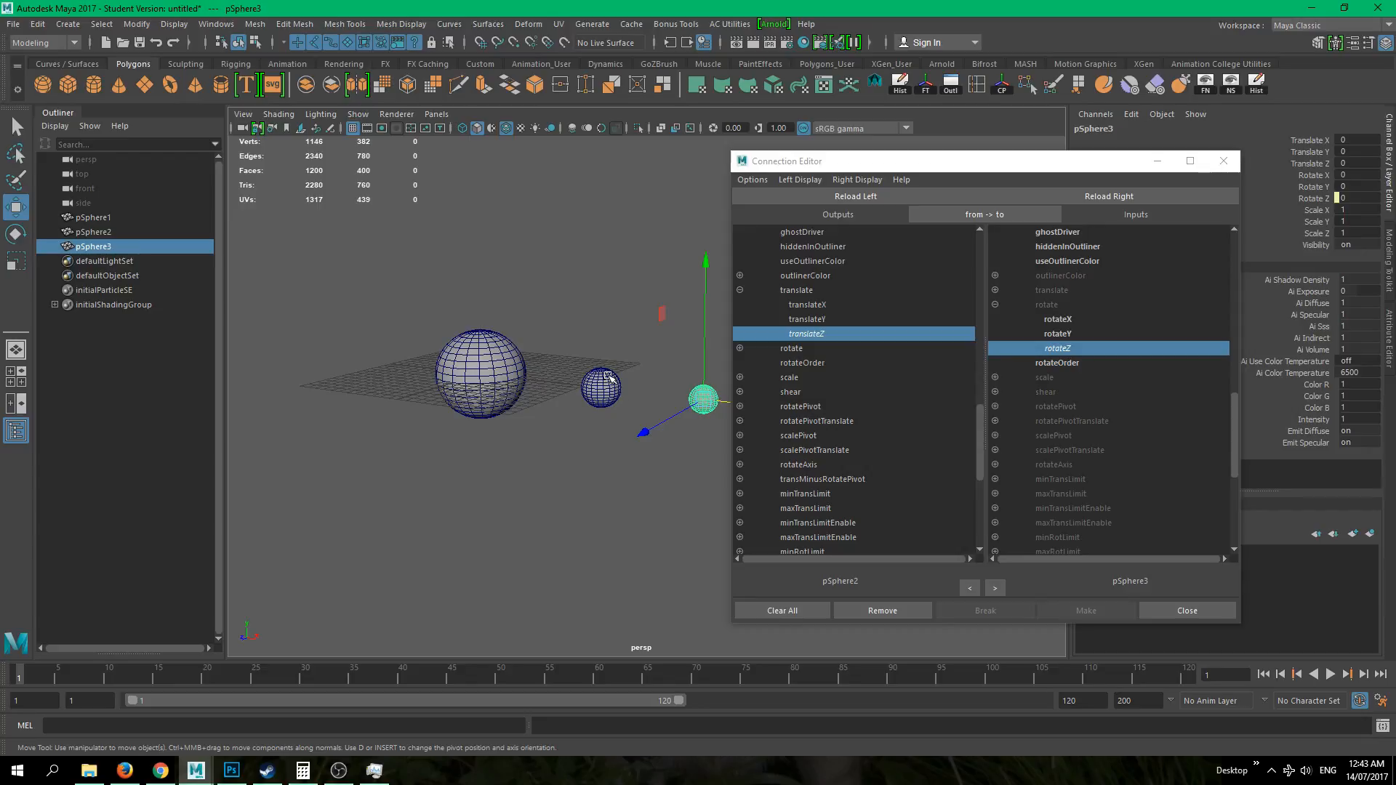
left_click(609, 373)
left_click(484, 359)
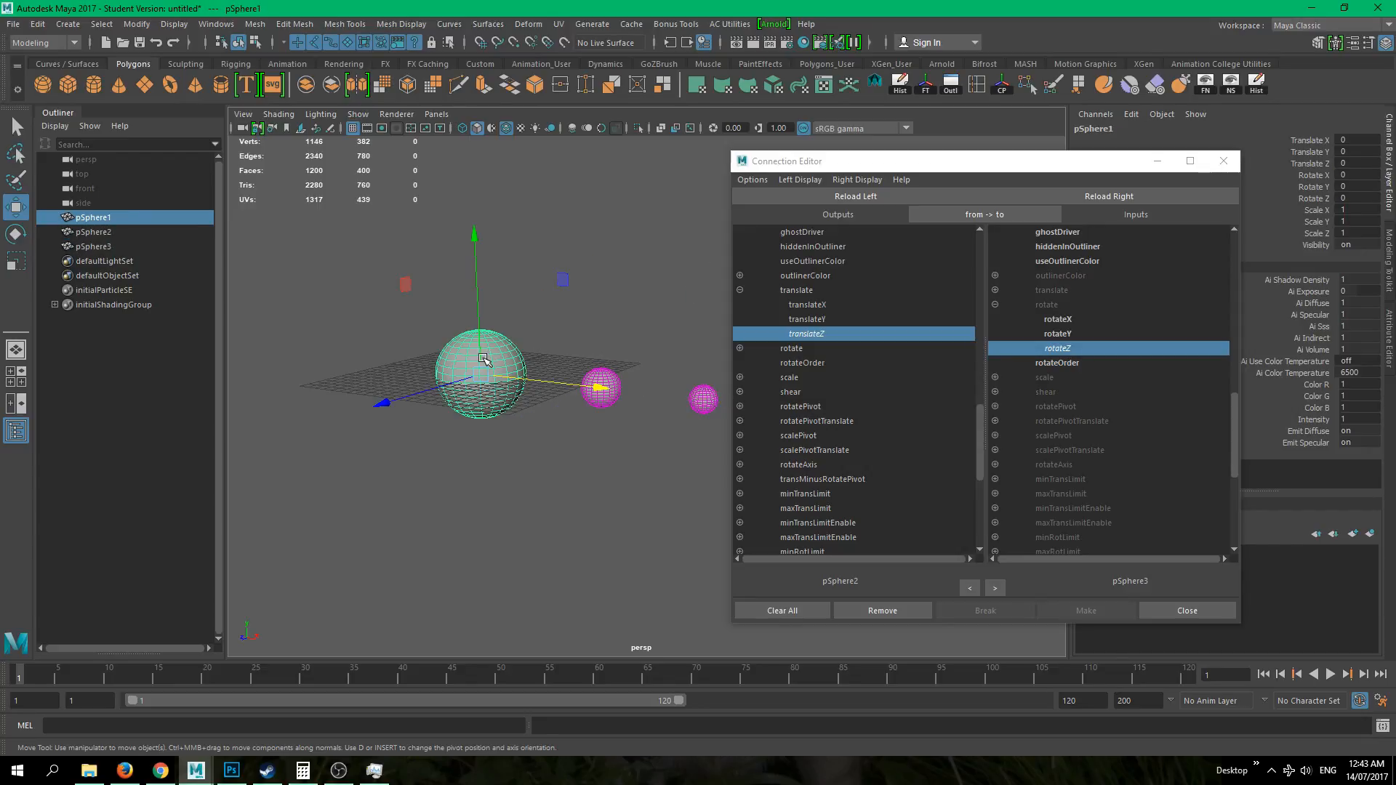
- Move pSphere1 down and up along Y to test the chained connections, and reset its Translate Y to 0
left_click_drag(476, 313, 570, 429)
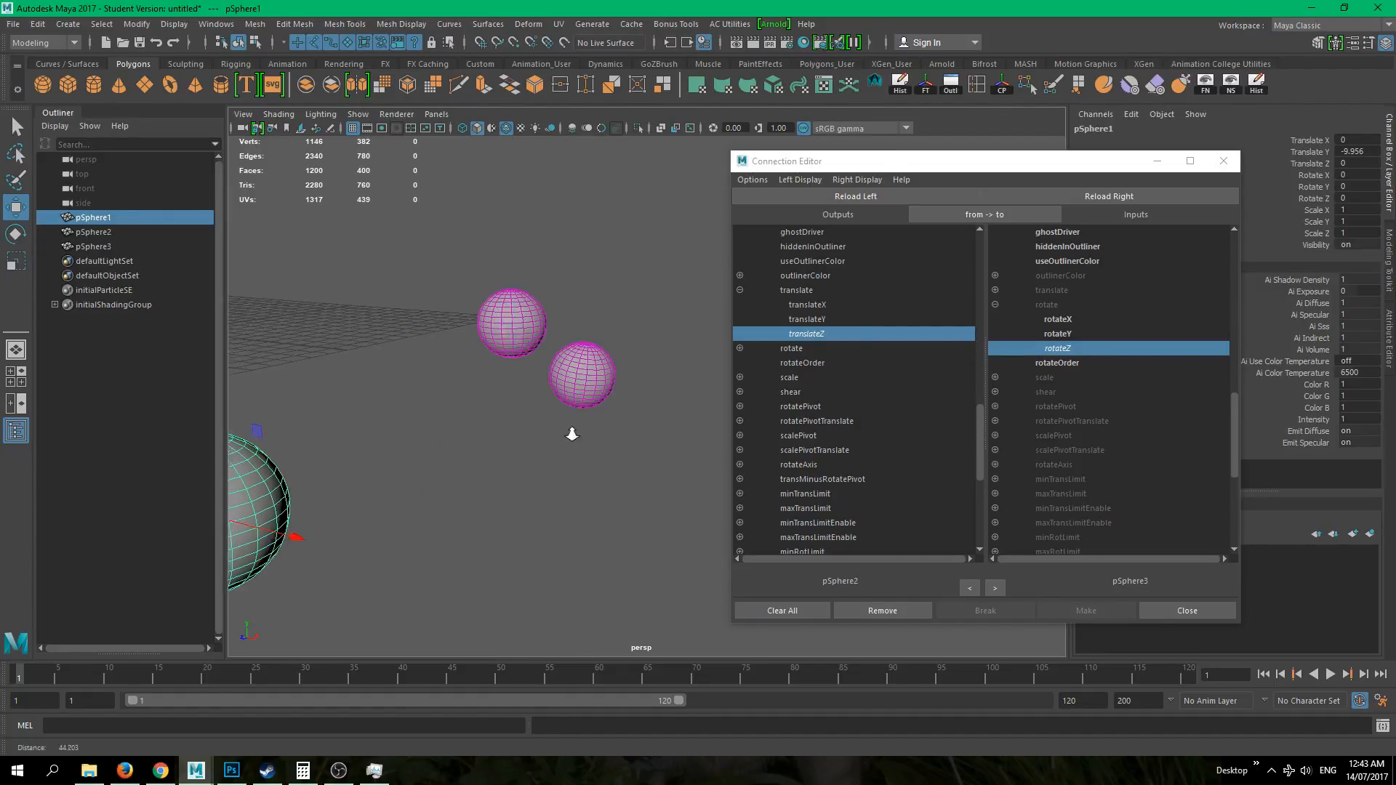
right_click_drag(569, 429, 389, 367, "alt")
left_click_drag(409, 330, 413, 137)
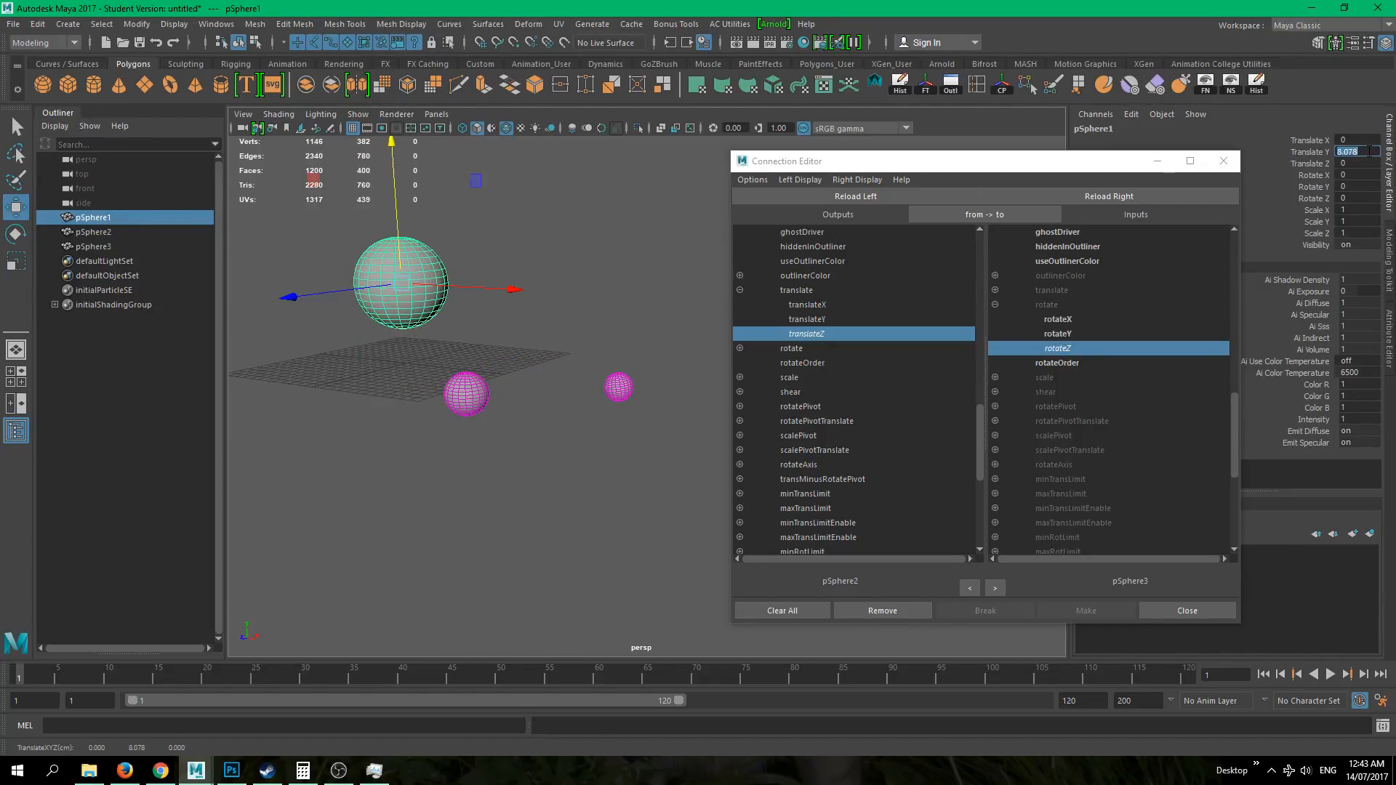
type("0")
key("Return")
- Close the Connection Editor and break the connection on pSphere3's Rotate Z
left_click_drag(615, 364, 647, 443)
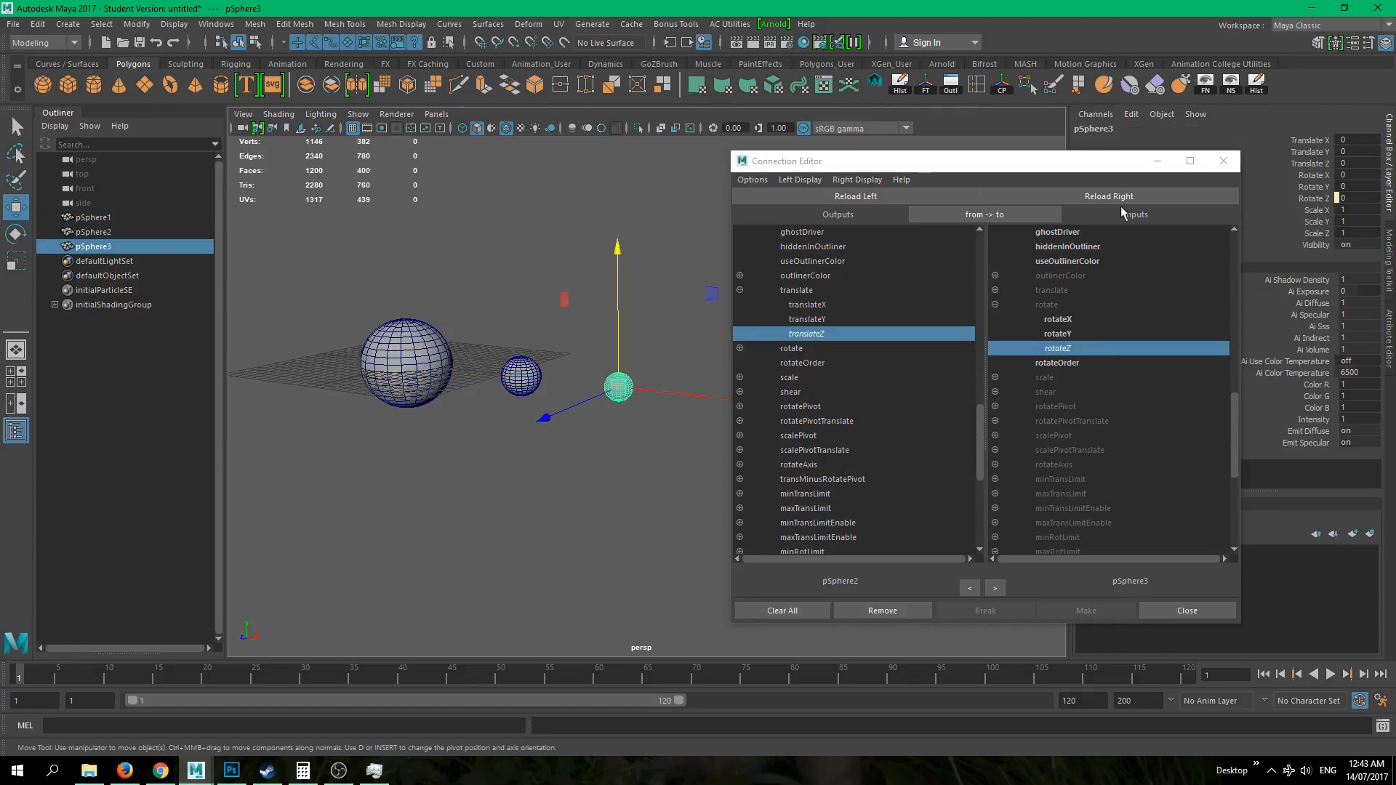
left_click(1226, 163)
left_click(1316, 201)
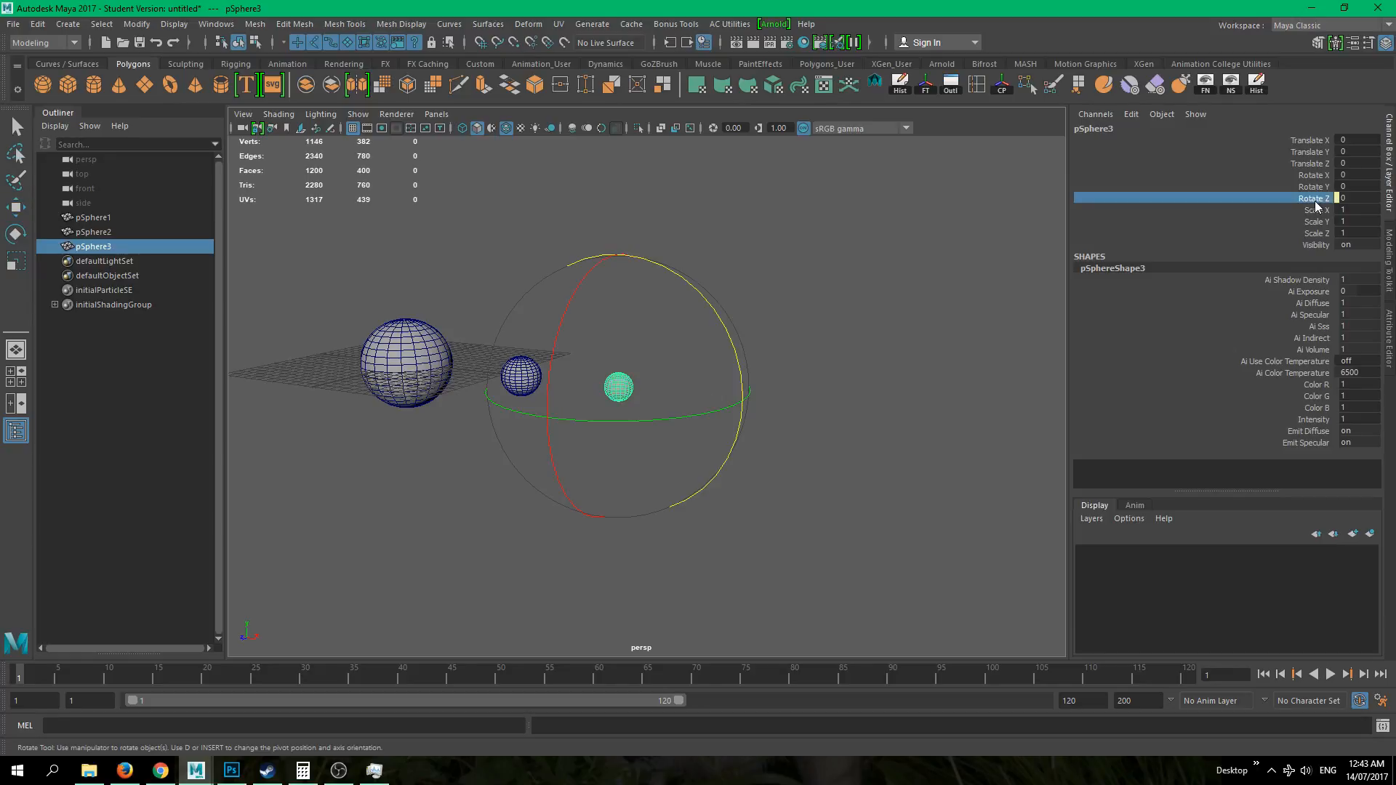
right_click(1312, 203)
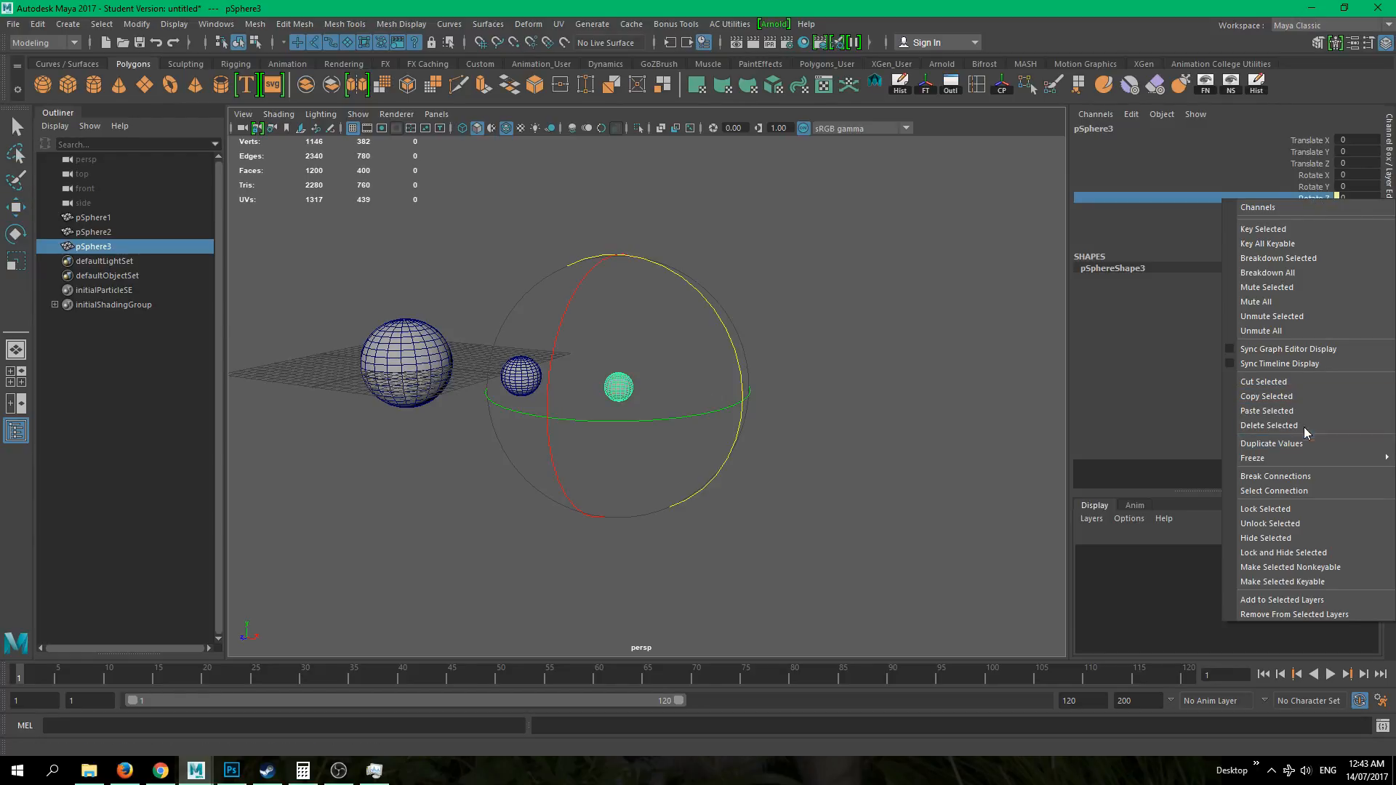
left_click(1278, 476)
left_click(608, 364)
- Break the connection on pSphere2's Translate Z
left_click_drag(523, 321, 542, 407)
key("w")
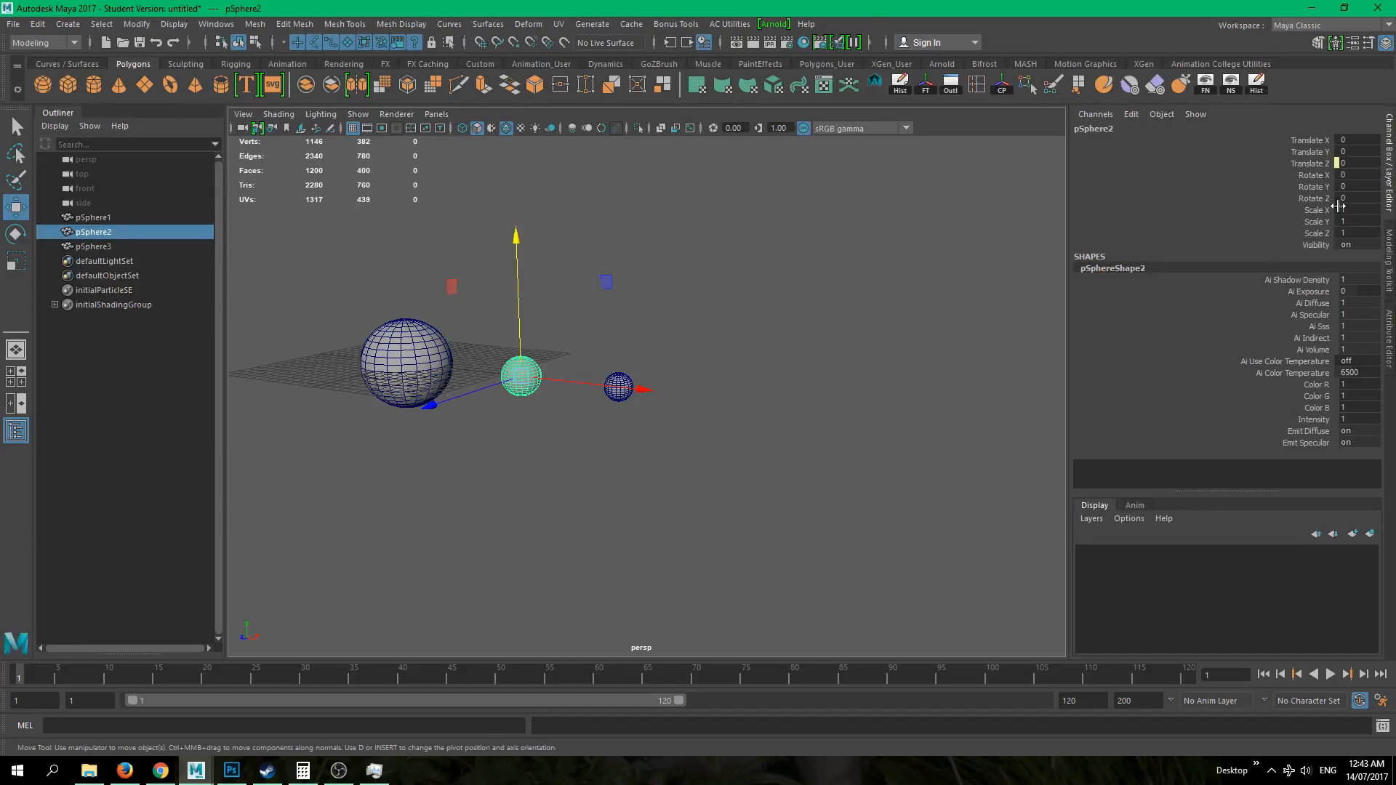
left_click(1307, 164)
right_click(1306, 164)
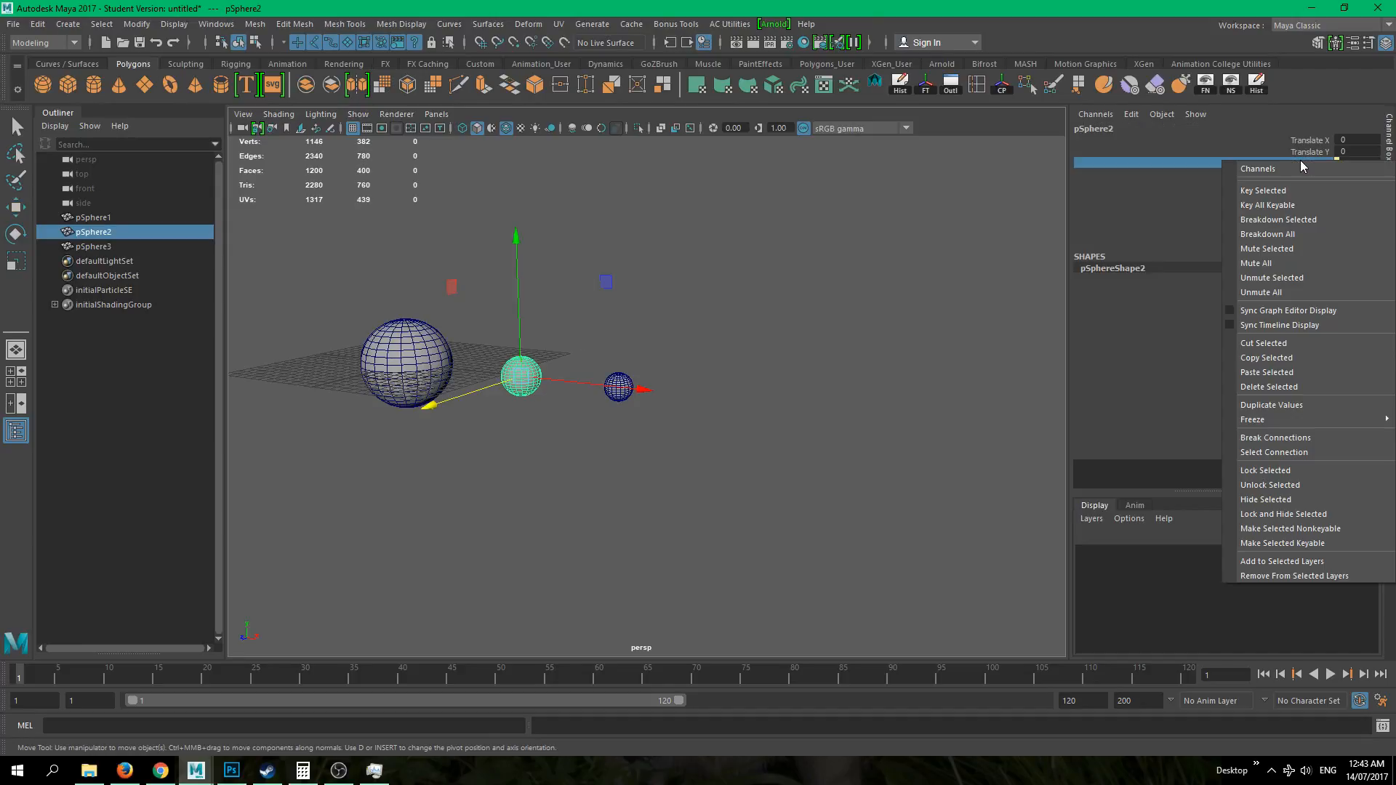
left_click(1299, 452)
left_click(735, 461)
left_click_drag(402, 310, 514, 436)
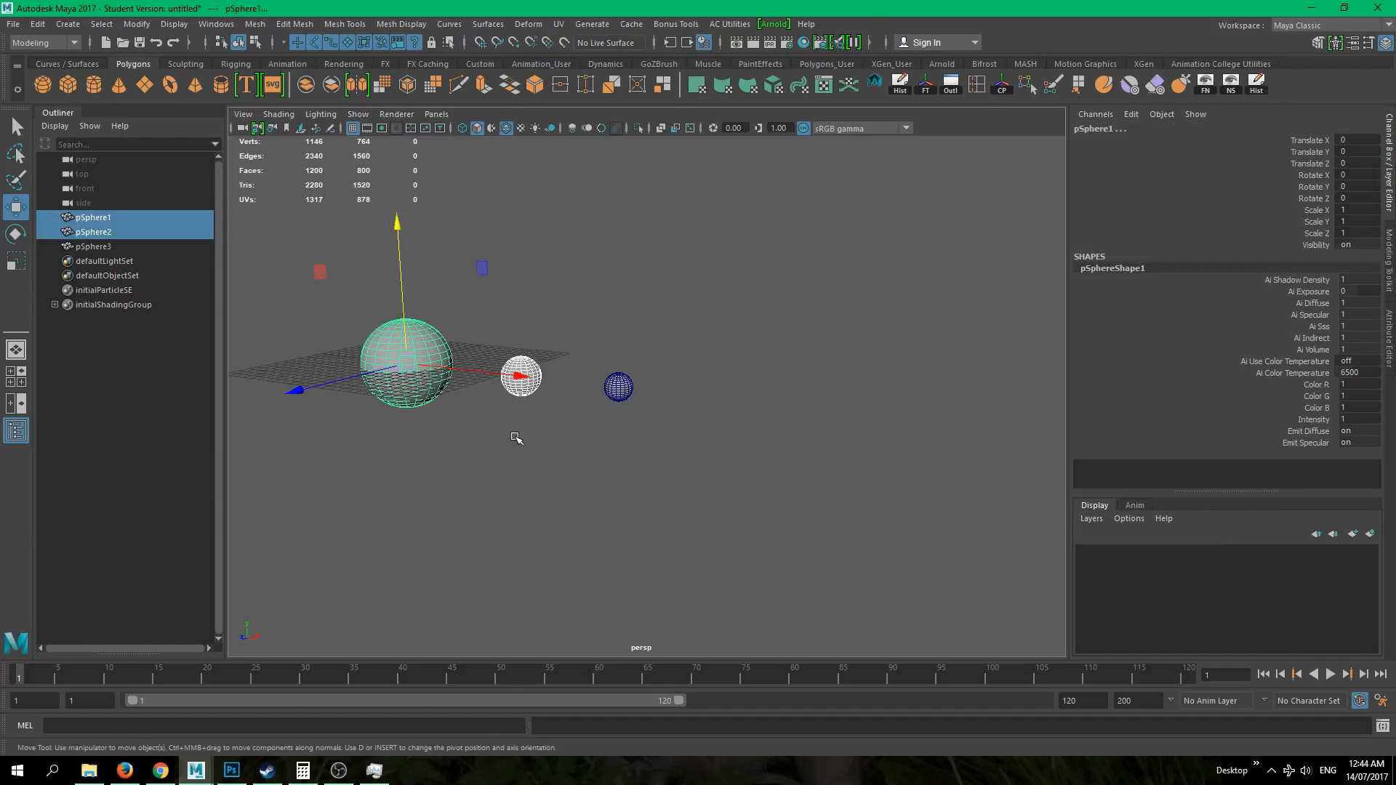
left_click(702, 518)
left_click_drag(336, 308, 818, 569)
left_click(817, 569)
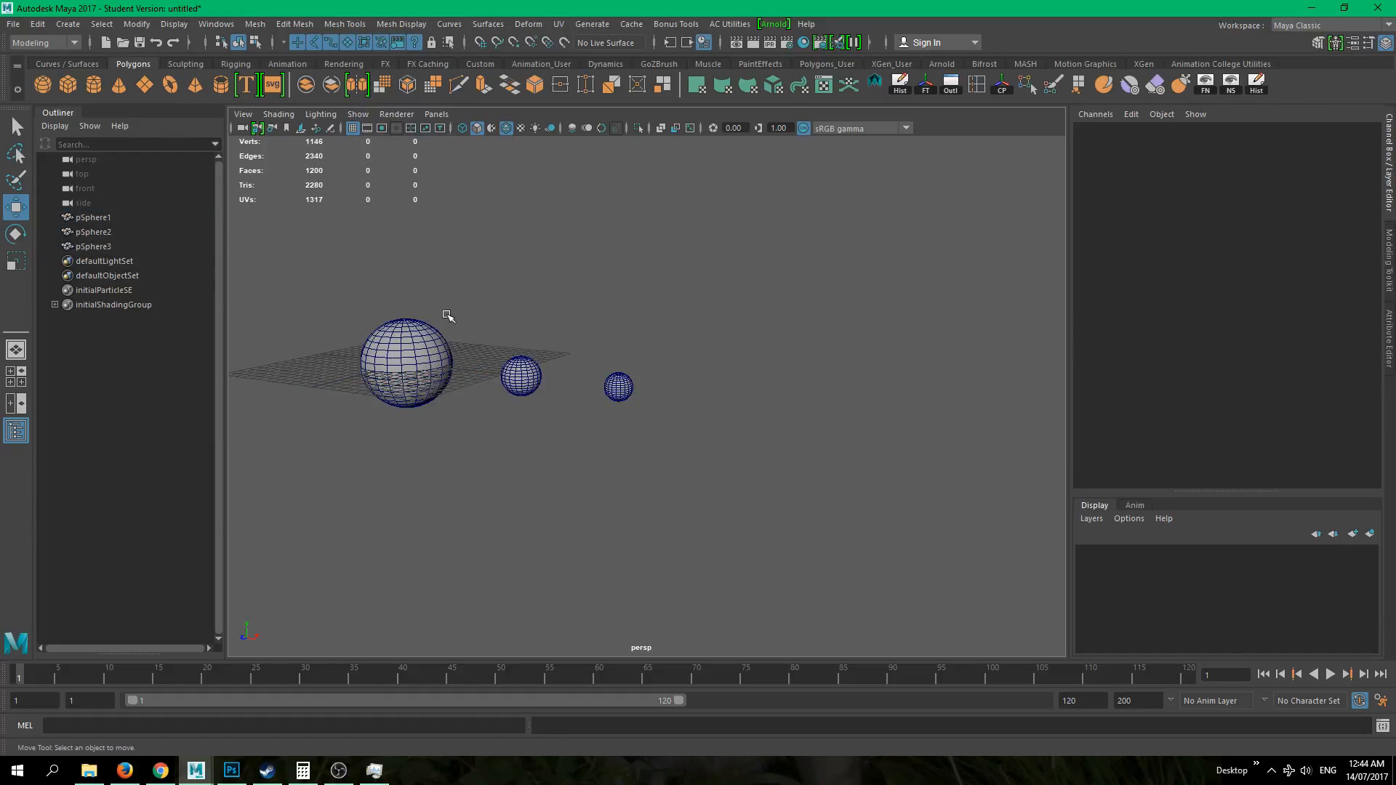
left_click(405, 353)
middle_click_drag(575, 381, 618, 454, "alt")
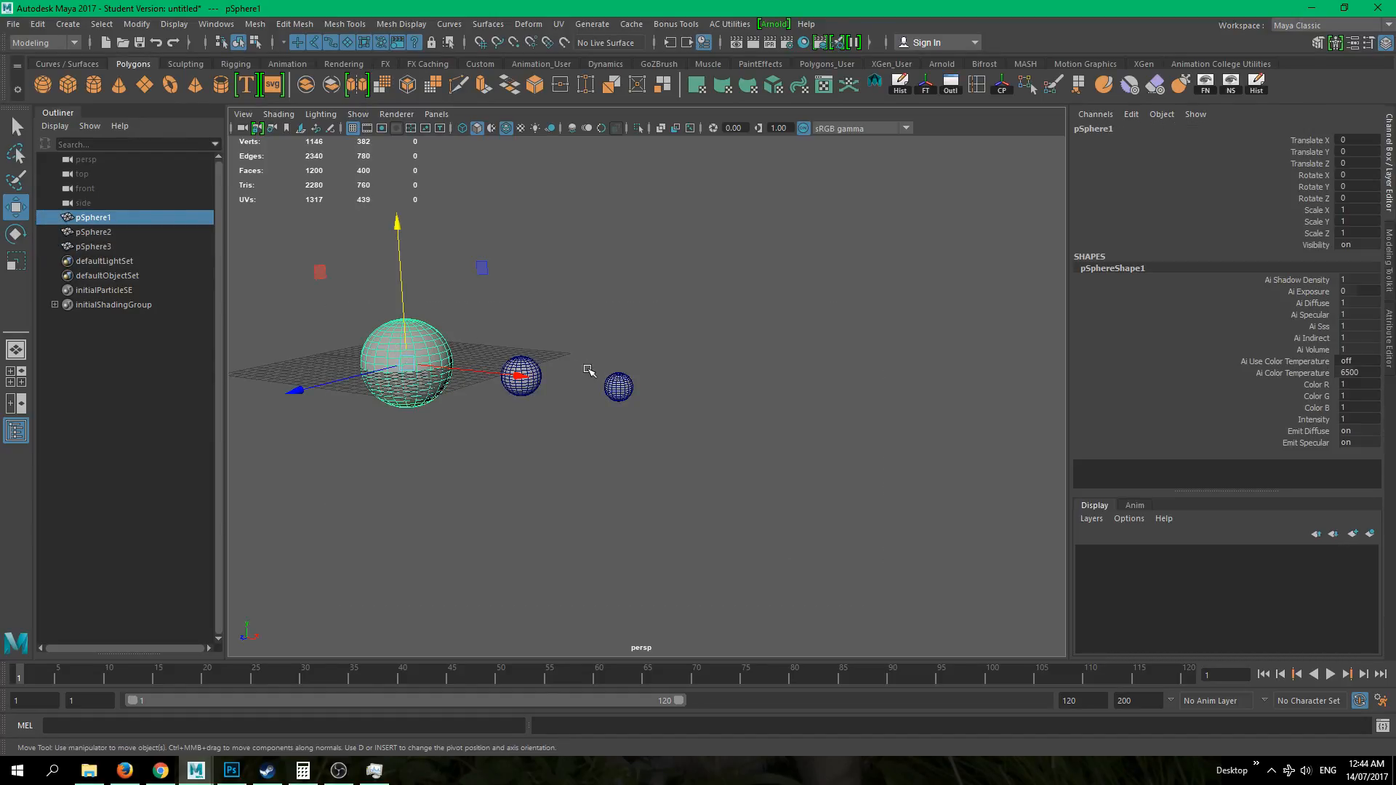
scroll(759, 411, "up", 3)
left_click_drag(662, 447, 792, 465, "alt")
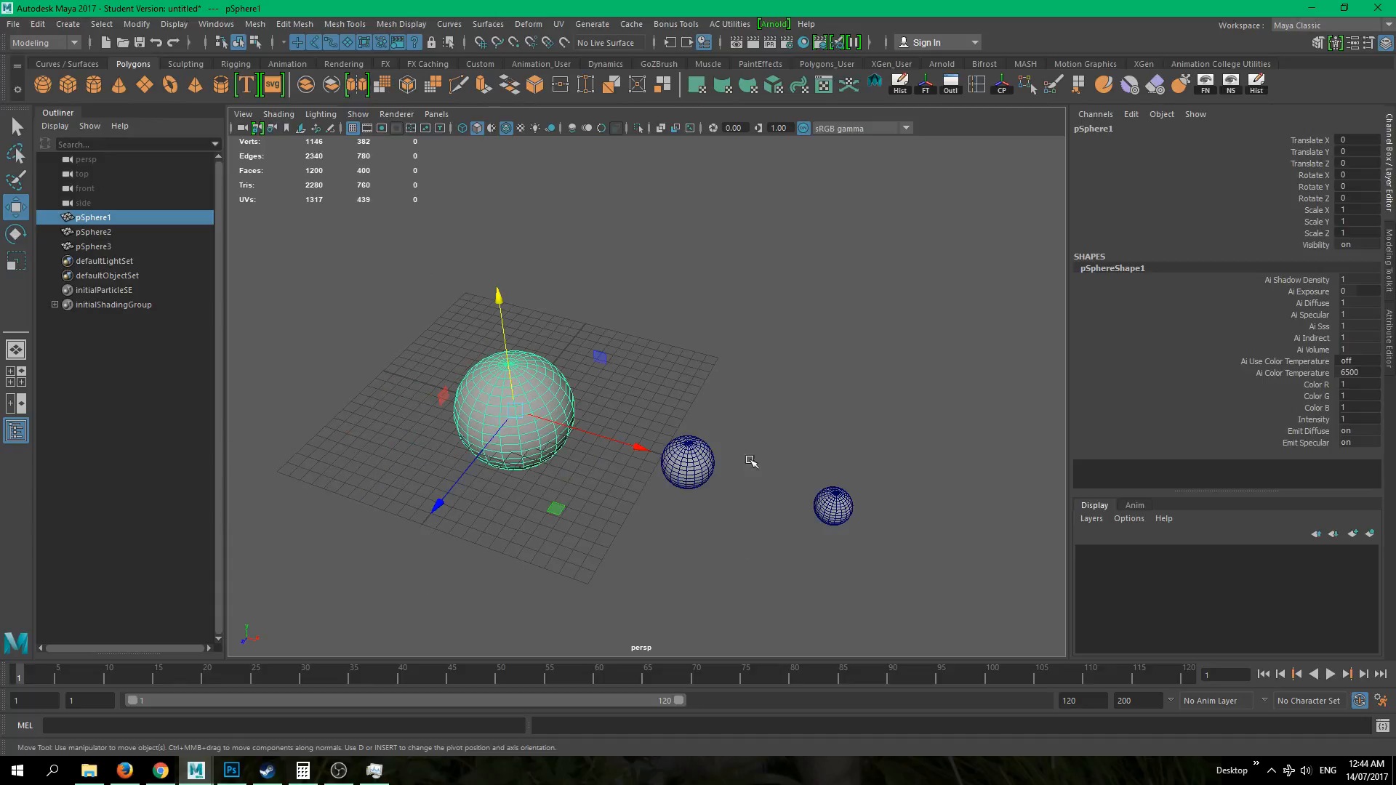
left_click_drag(703, 434, 705, 549, "alt")
left_click(749, 549)
middle_click_drag(822, 542, 713, 486, "alt")
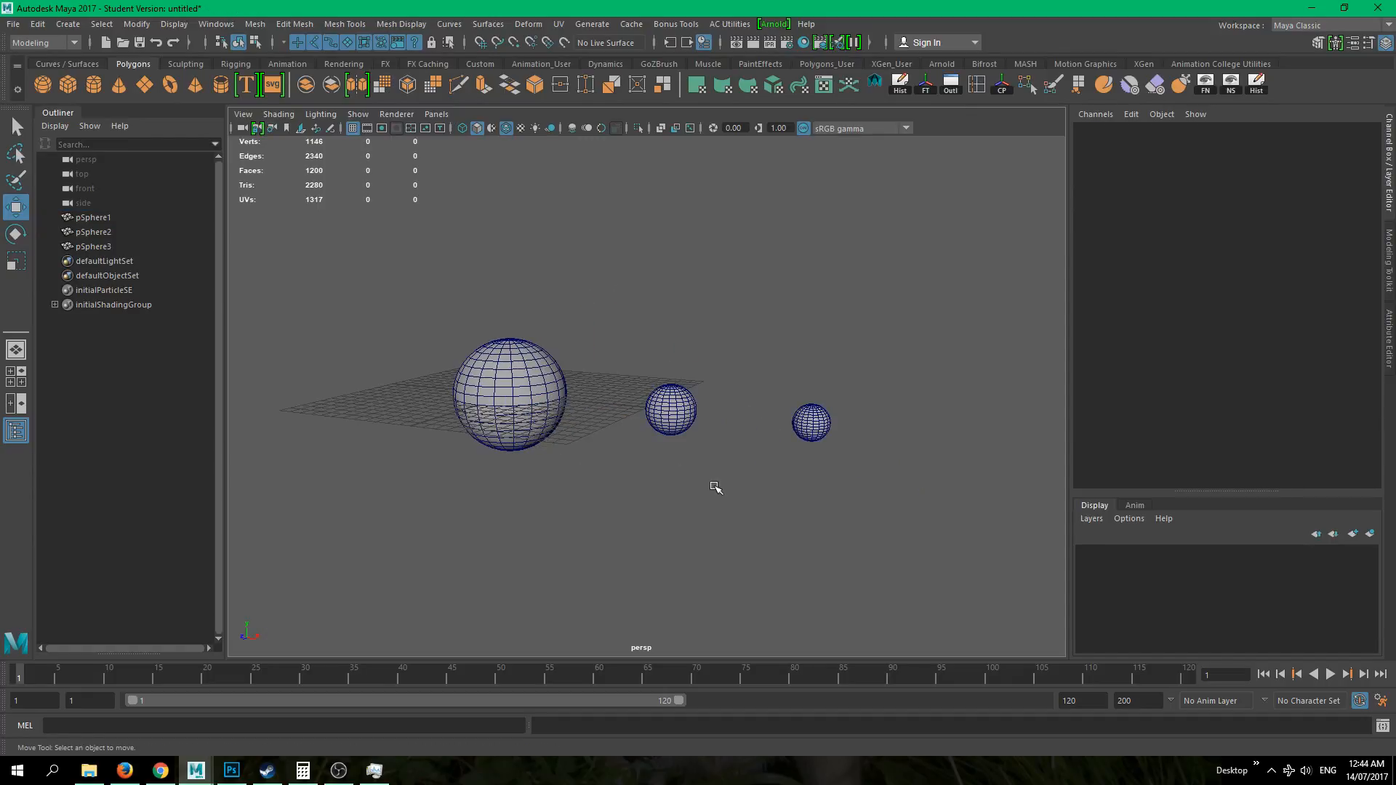
- Raise pSphere1 along Y to test that it moves independently, and undo the move
left_click(529, 397)
left_click_drag(529, 397, 788, 489, "alt")
left_click_drag(636, 429, 570, 436, "alt")
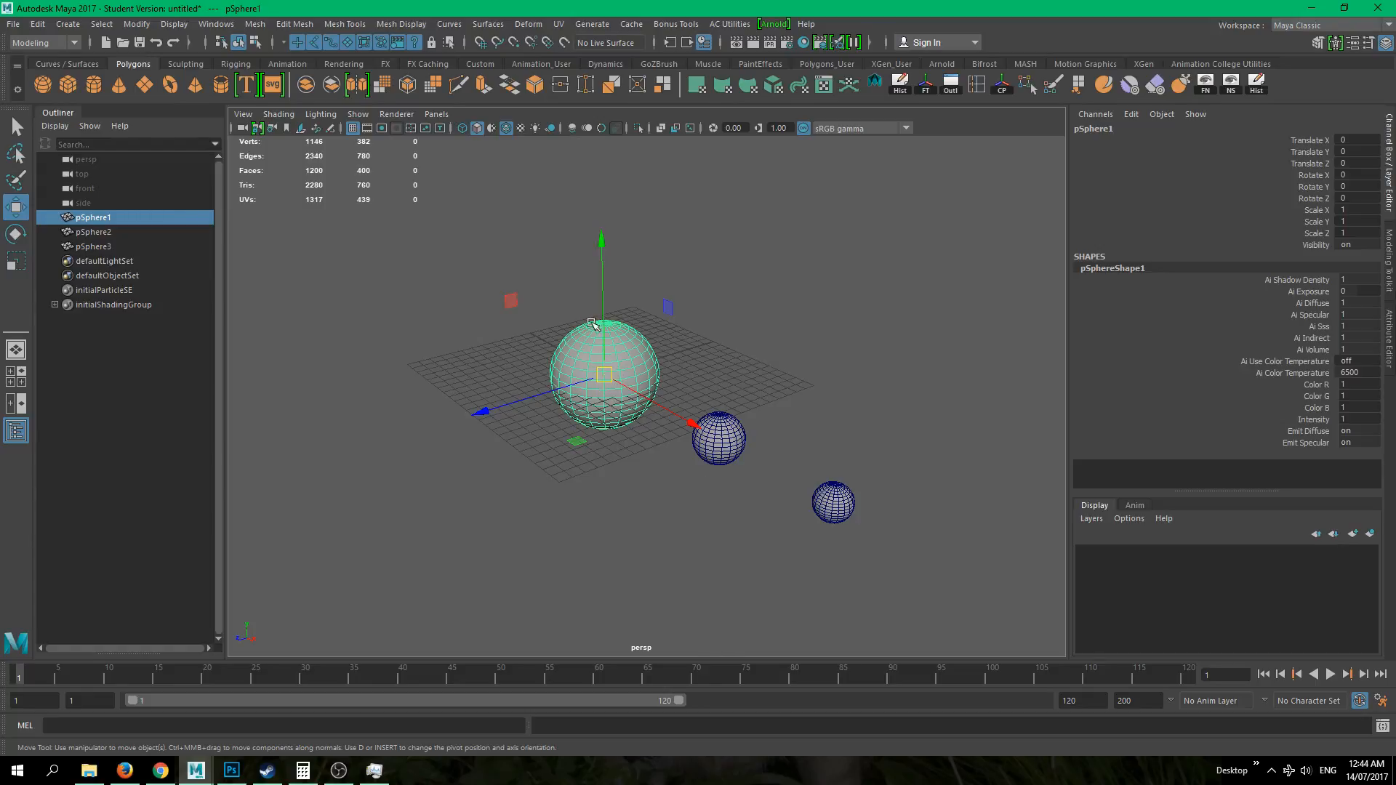
left_click_drag(603, 312, 615, 129)
key("ctrl+z")
- Raise pSphere1 to about 11.68 on Y, try lowering pSphere2 along Y, and undo these moves
left_click(720, 449)
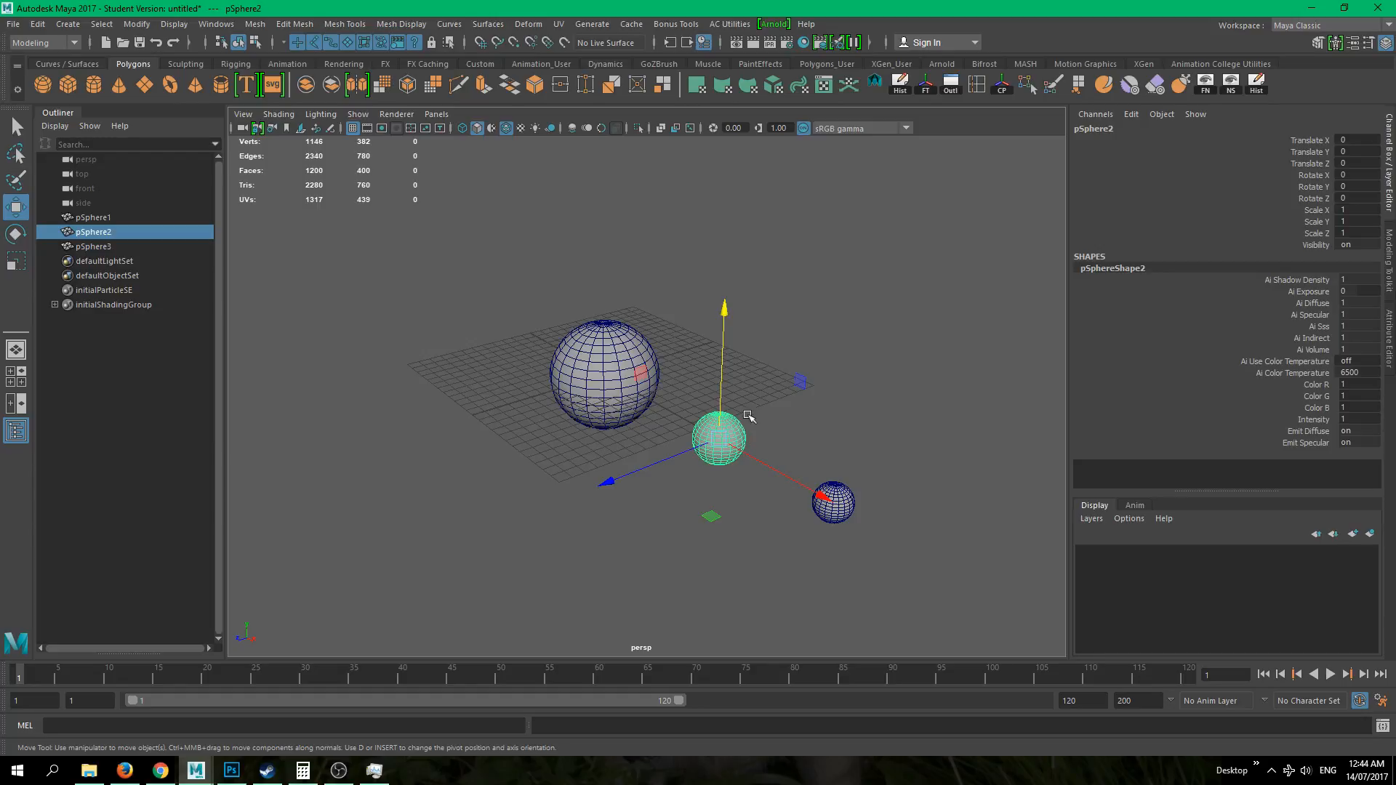
left_click(609, 342)
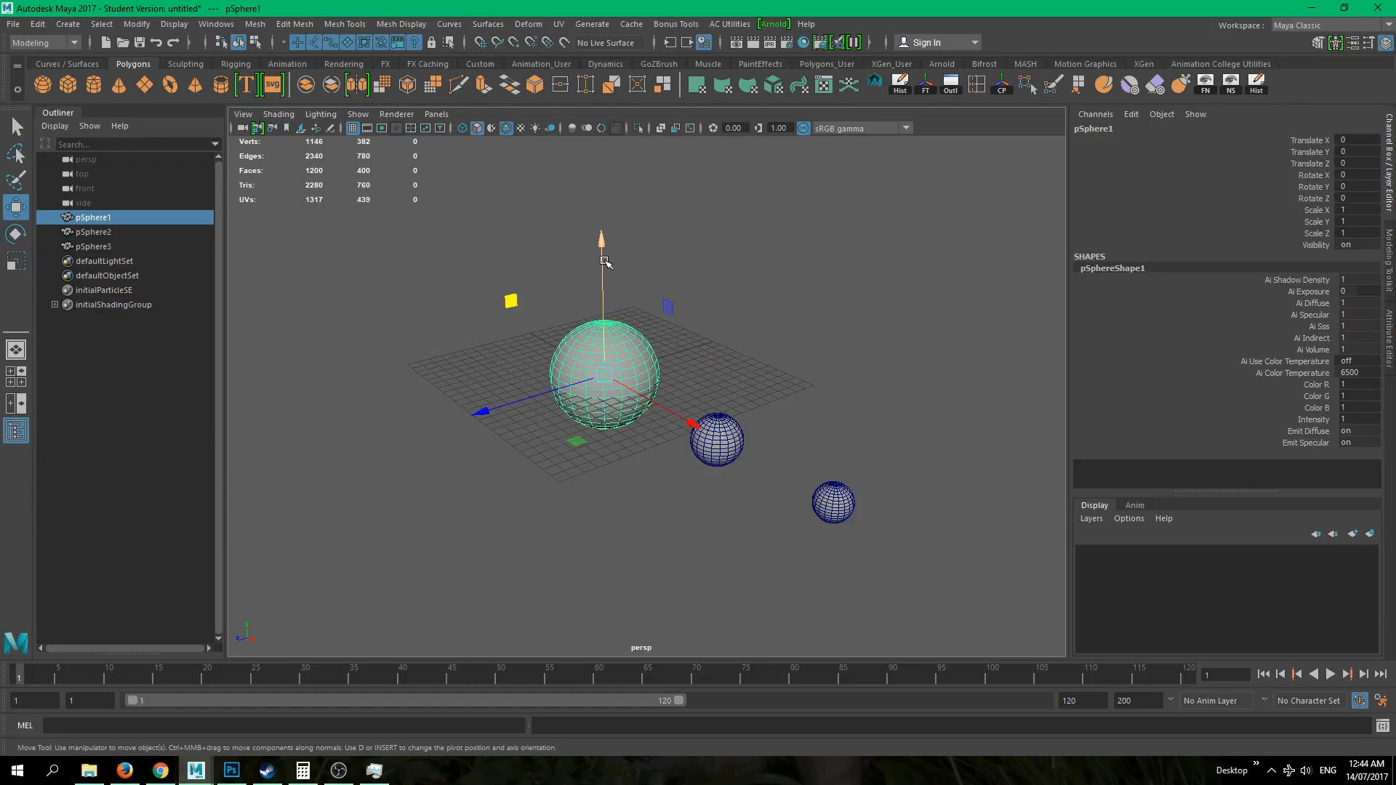
left_click_drag(608, 257, 615, 101)
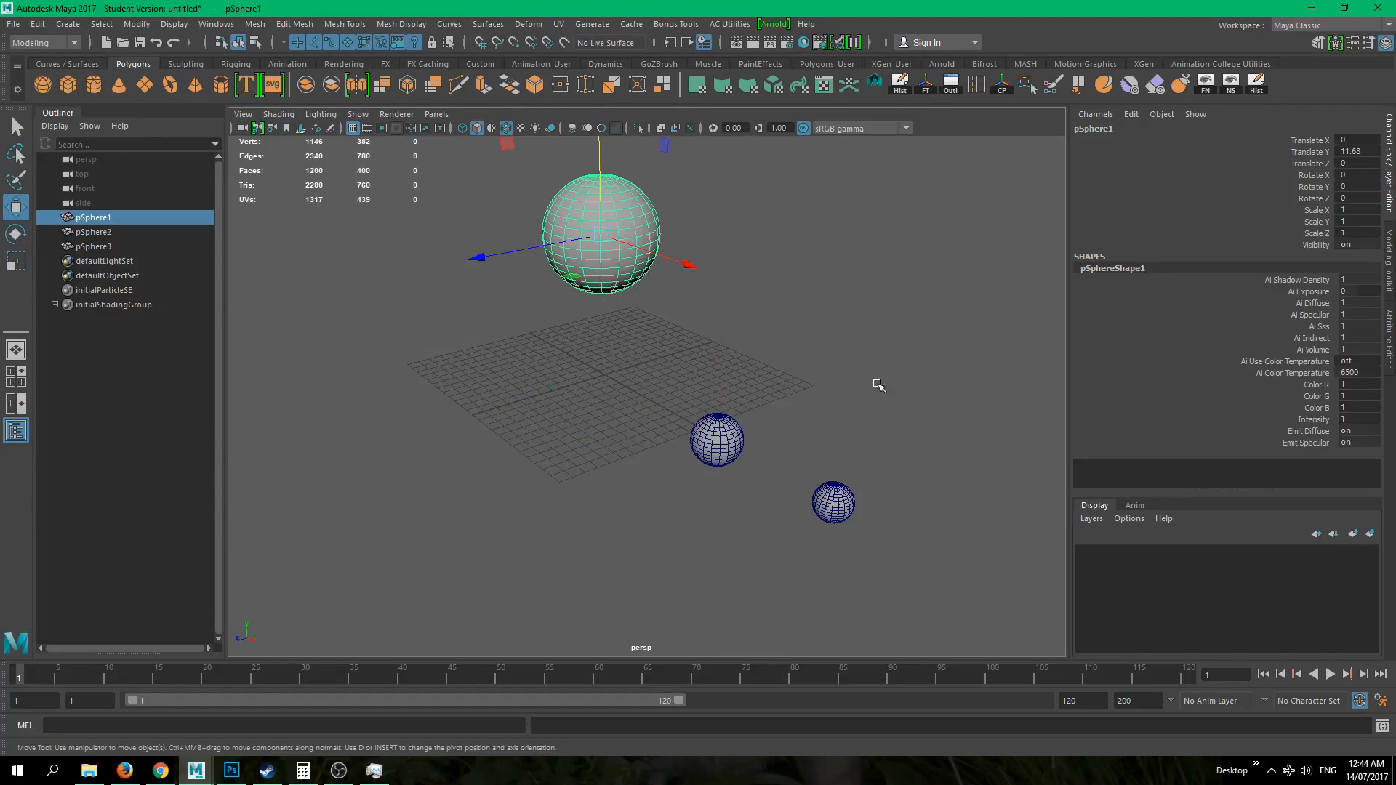
left_click(737, 438)
left_click_drag(724, 314, 744, 447)
key("ctrl+z")
key("ctrl+z")
key("ctrl+z")
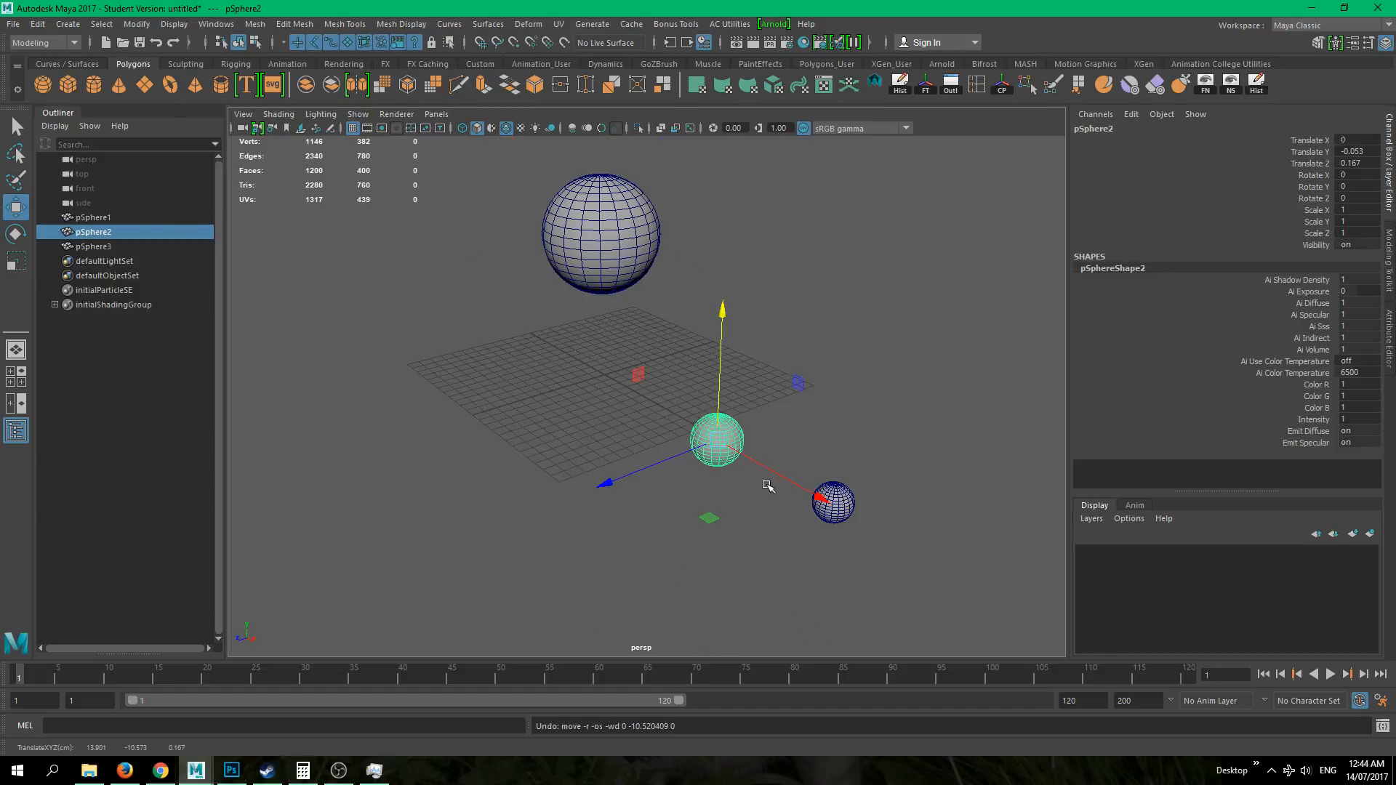
left_click(595, 564)
left_click_drag(595, 564, 601, 467, "alt")
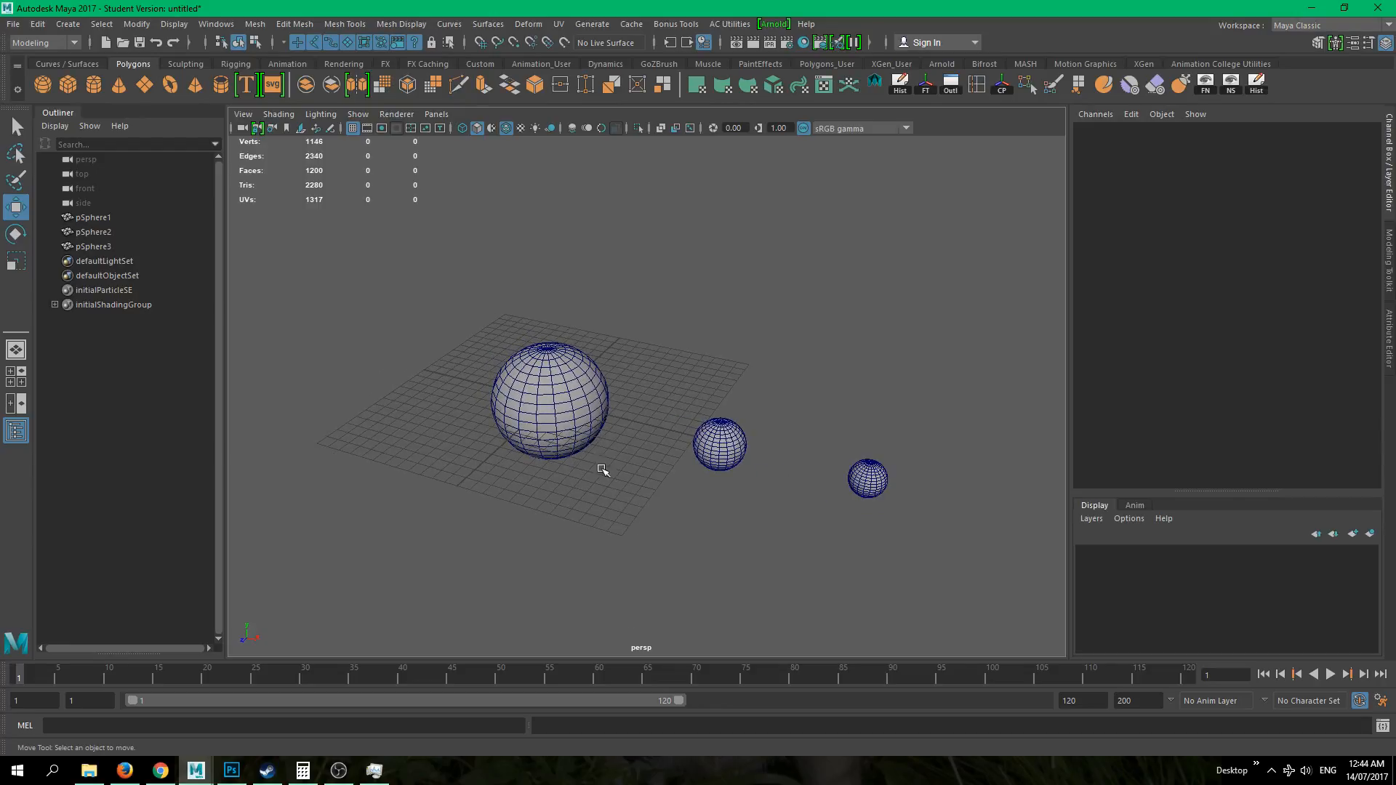
- Select pSphere1 with the Select tool and switch to the Animation menu set
key("q")
left_click(572, 421)
left_click(718, 447)
left_click(552, 410)
left_click(216, 24)
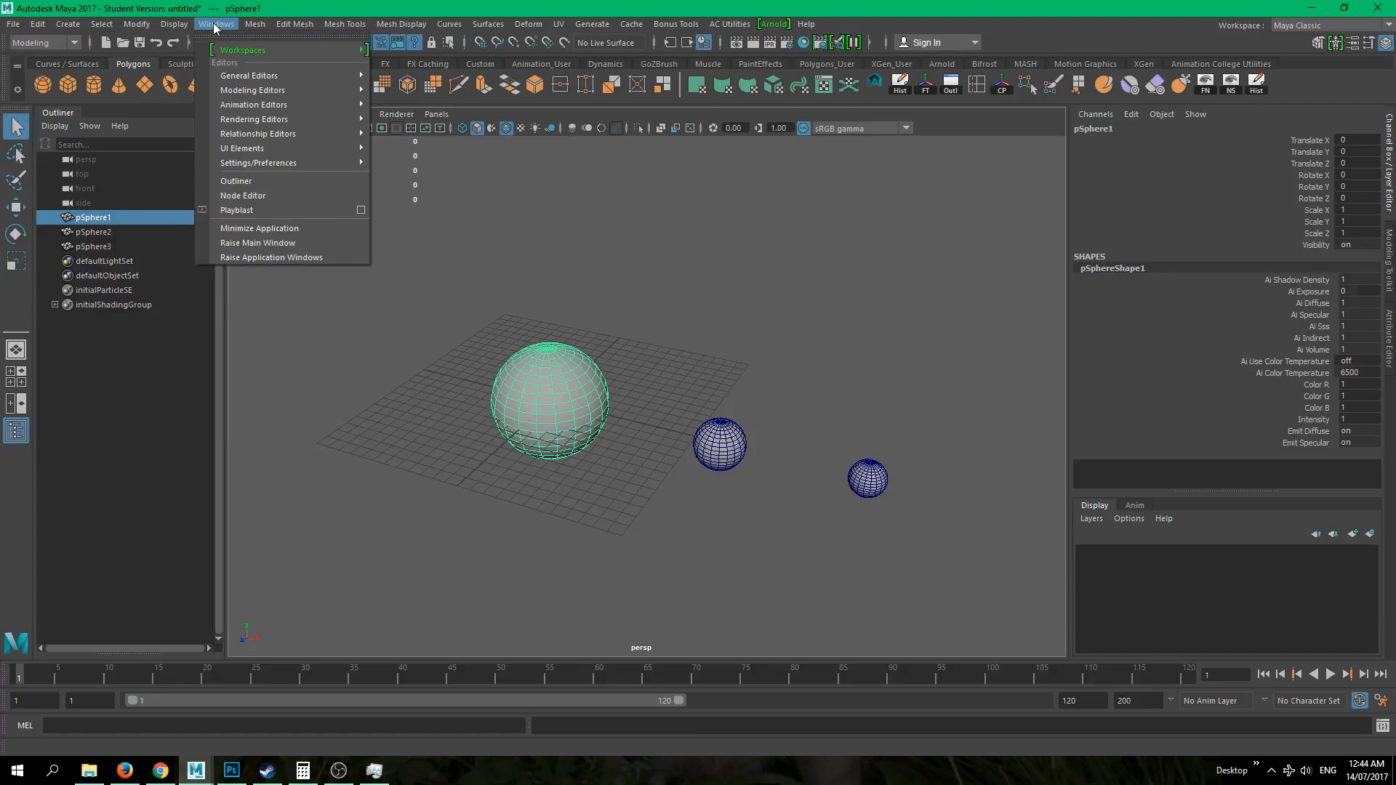
left_click(42, 43)
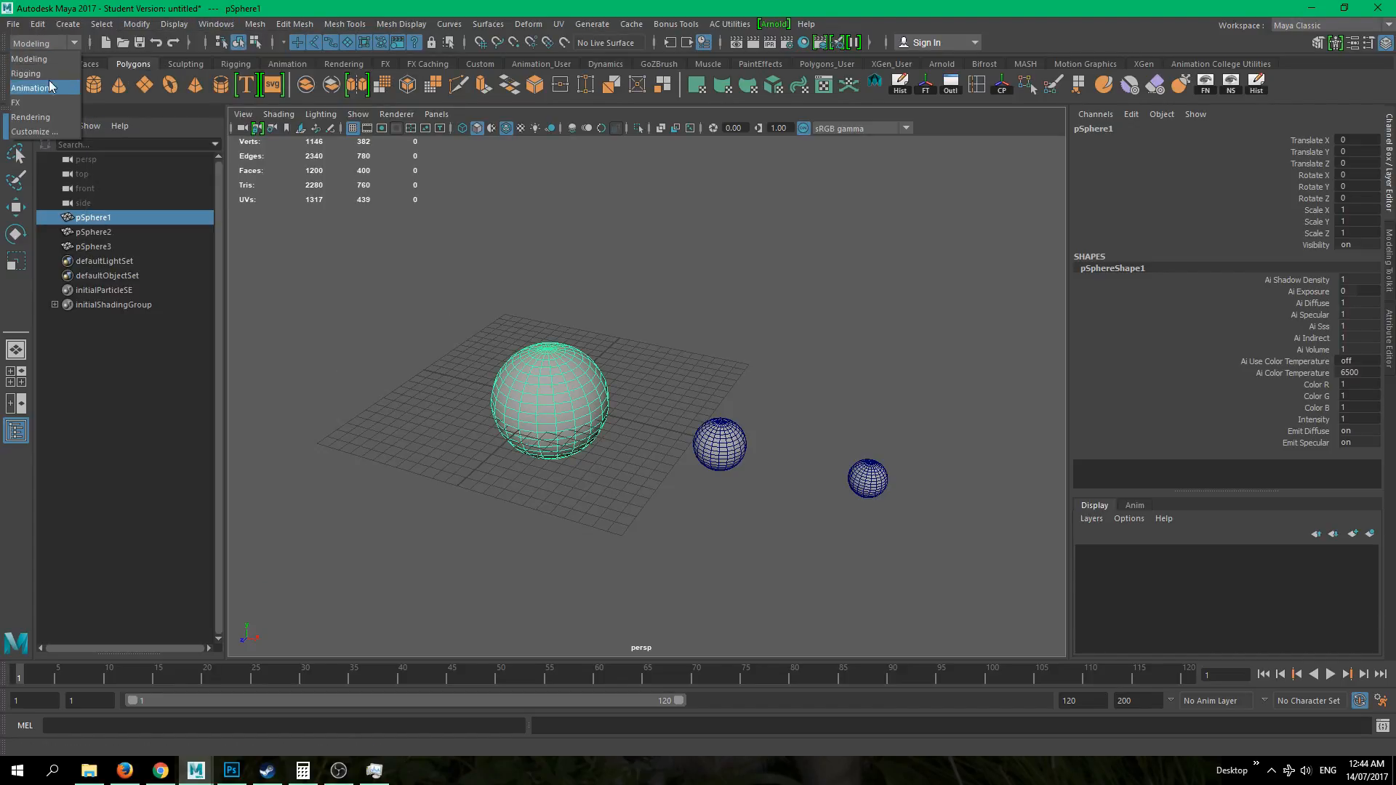
left_click(29, 88)
- Open the Set Driven Key window and place it clear of the large sphere and the middle sphere
left_click(253, 25)
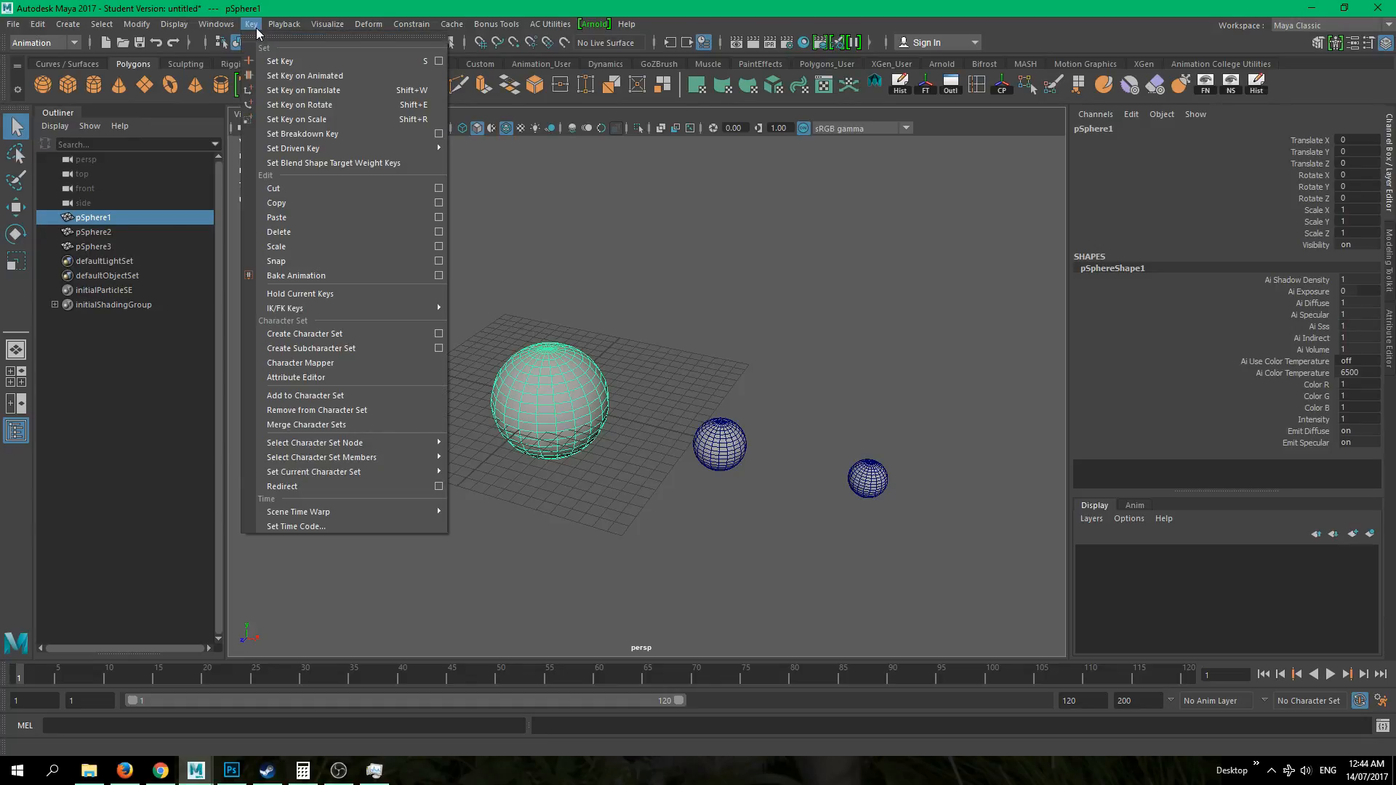
mouse_move(302, 154)
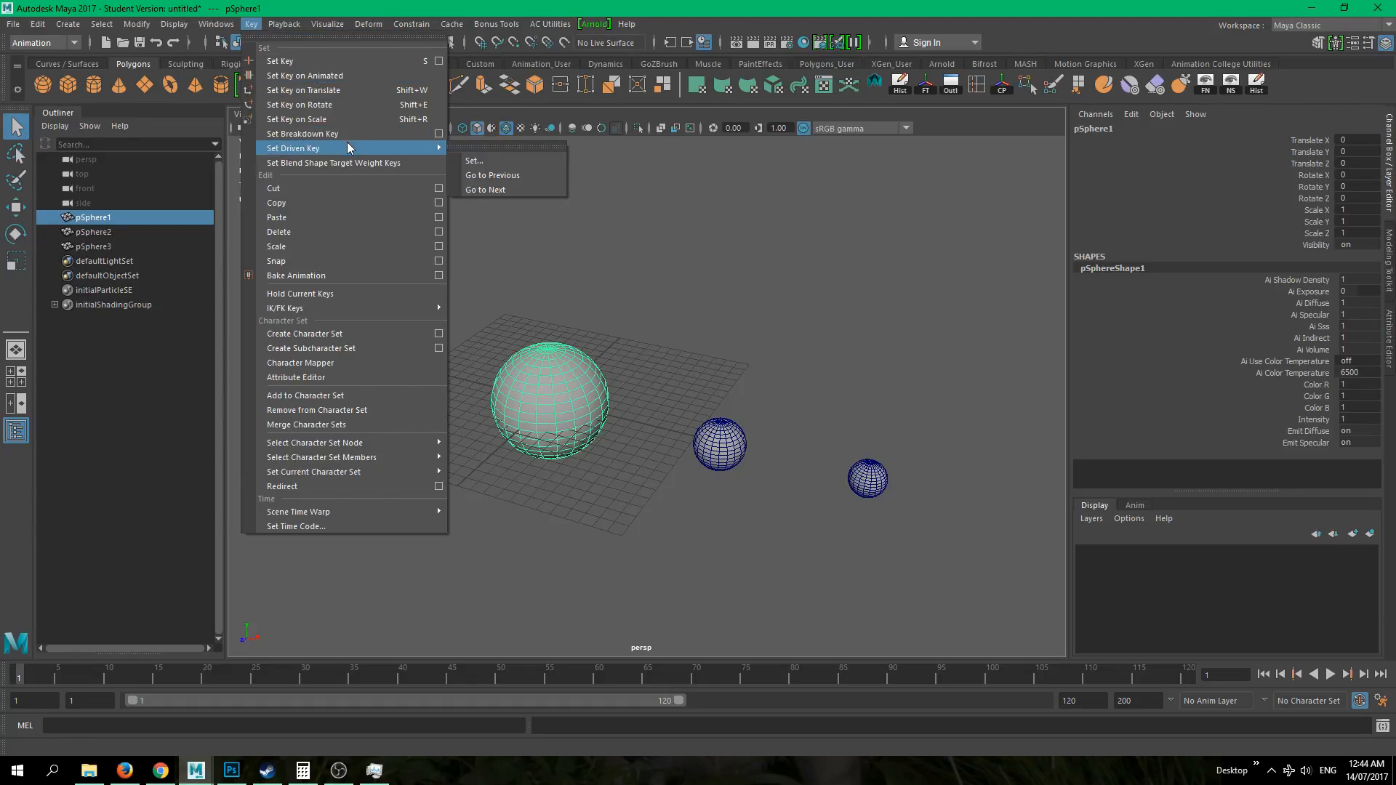
left_click(492, 161)
left_click_drag(436, 178, 950, 180)
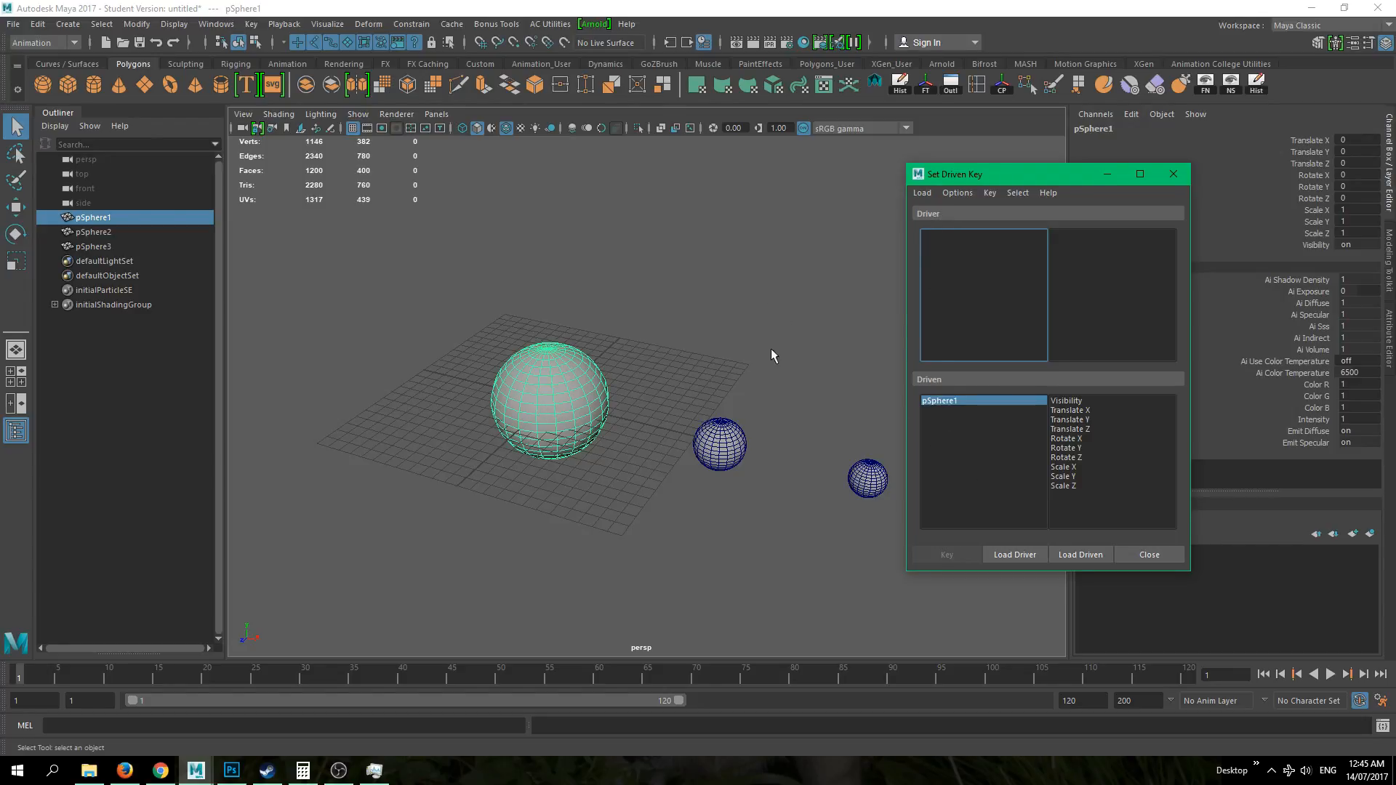
- Load pSphere1 as the driver in the Set Driven Key window
left_click(729, 440)
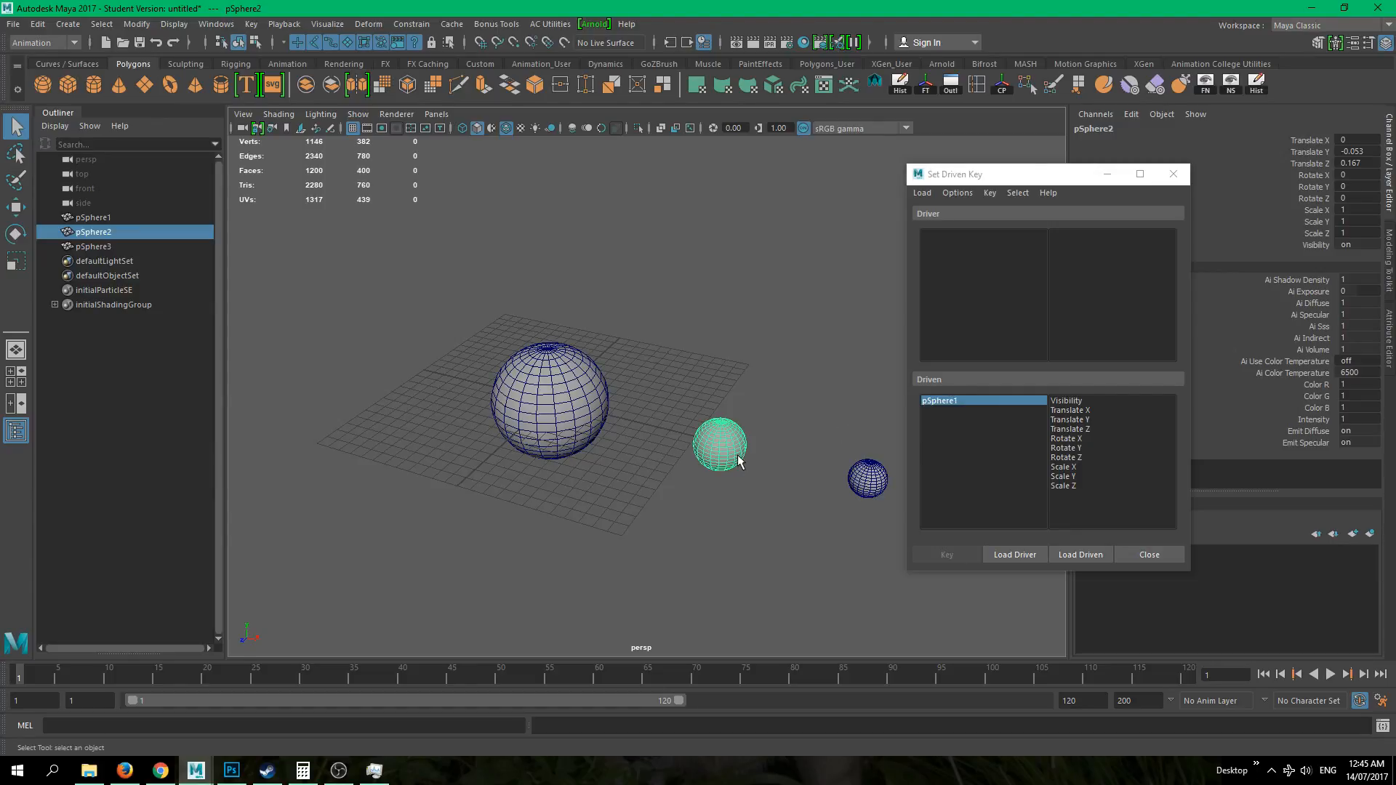
left_click(527, 288)
left_click(521, 399)
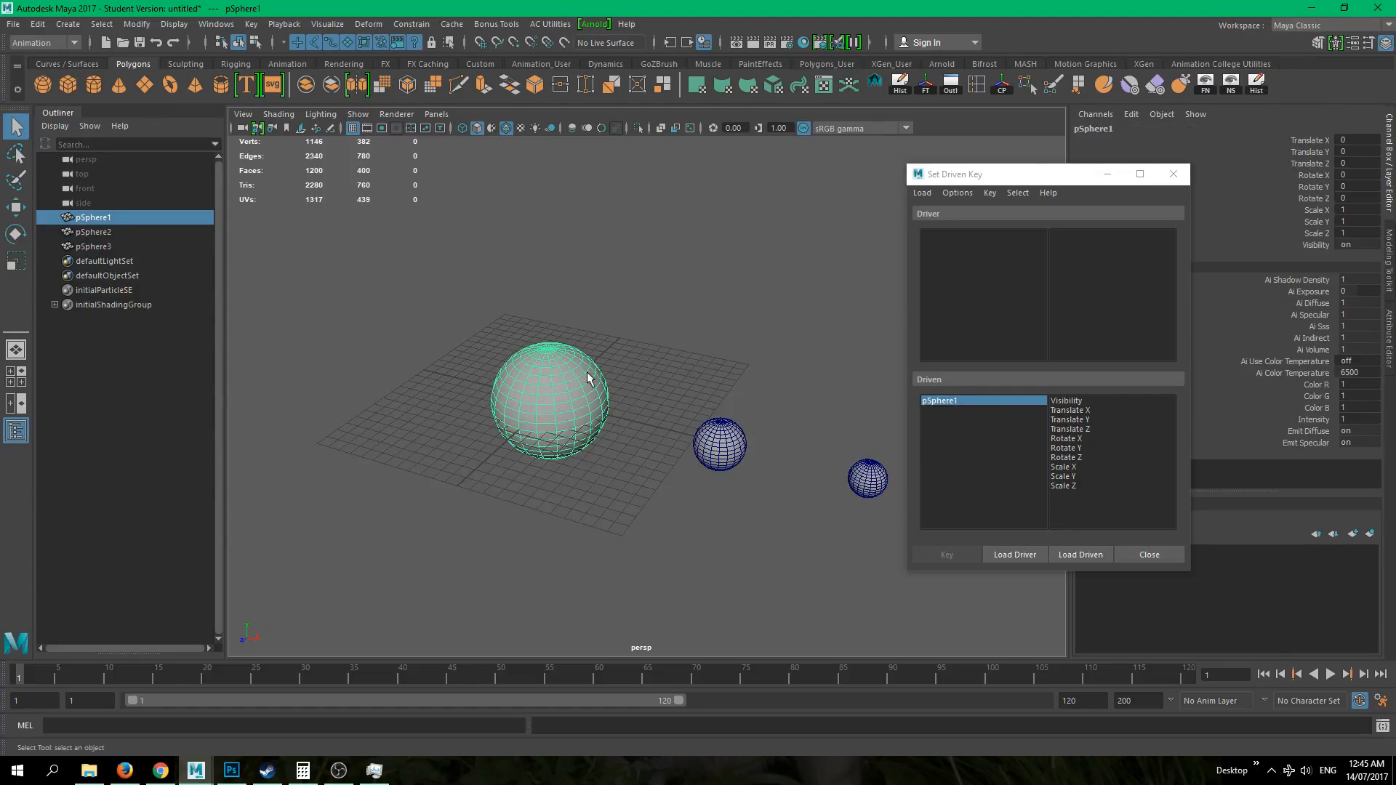
left_click(1020, 556)
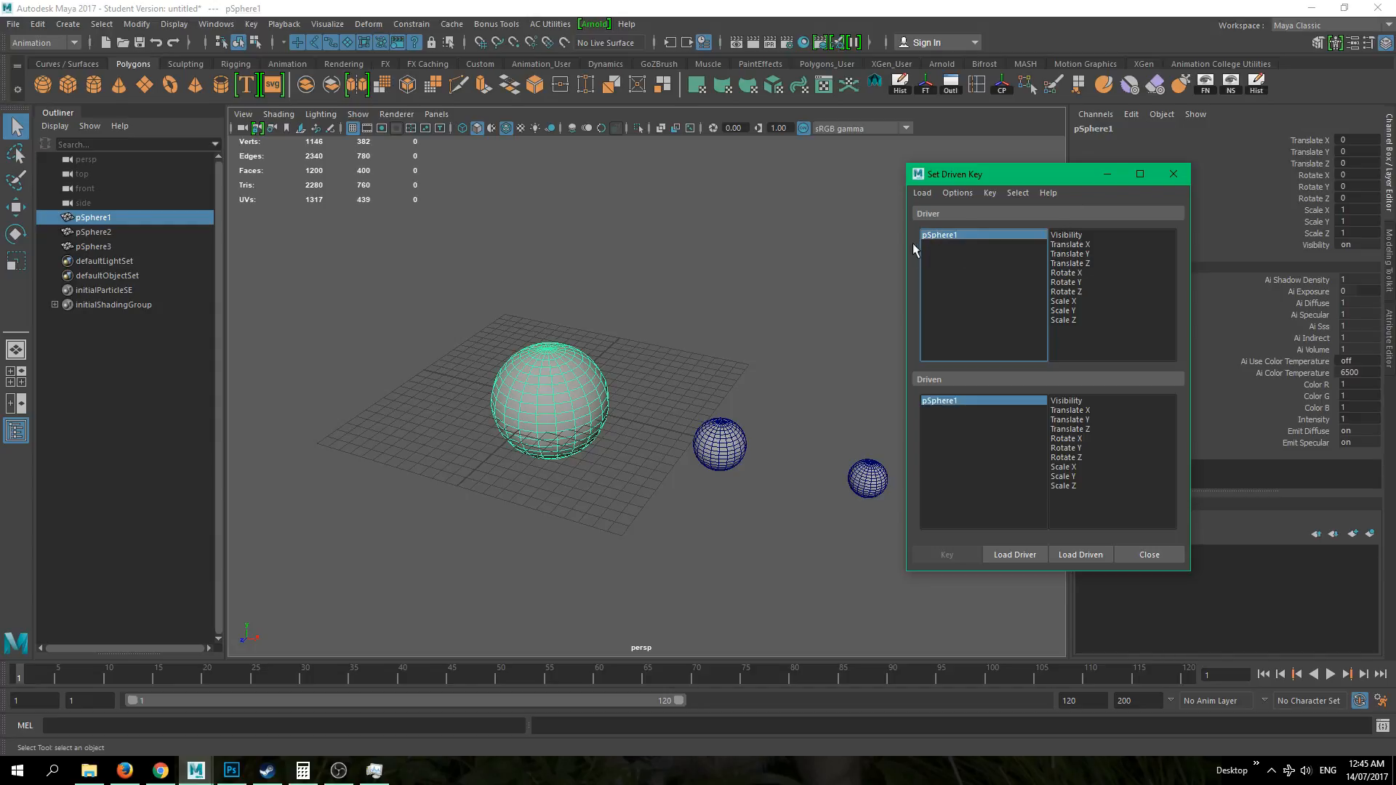
- Load pSphere2 as the driven object in the Set Driven Key window
left_click_drag(653, 311, 765, 503)
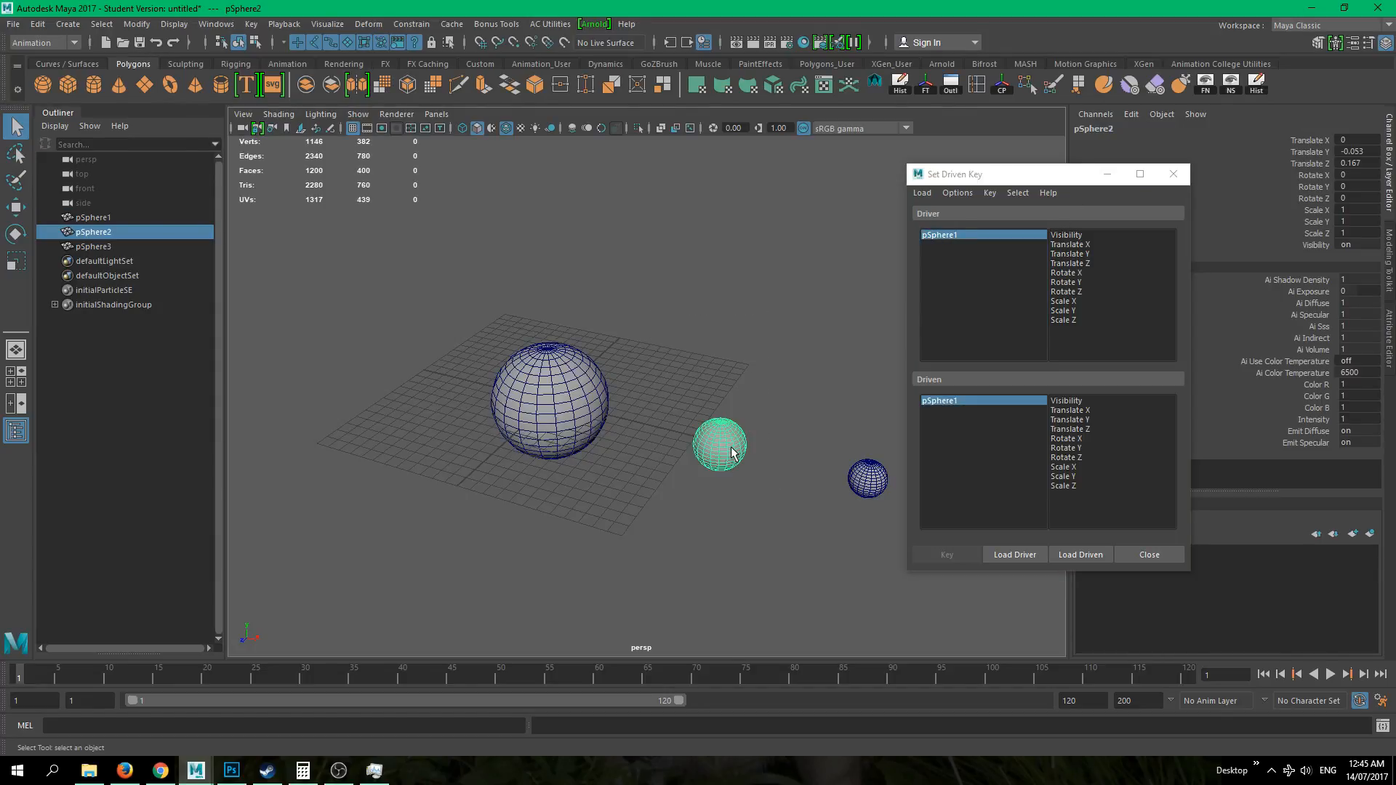
left_click(1073, 556)
left_click(640, 522)
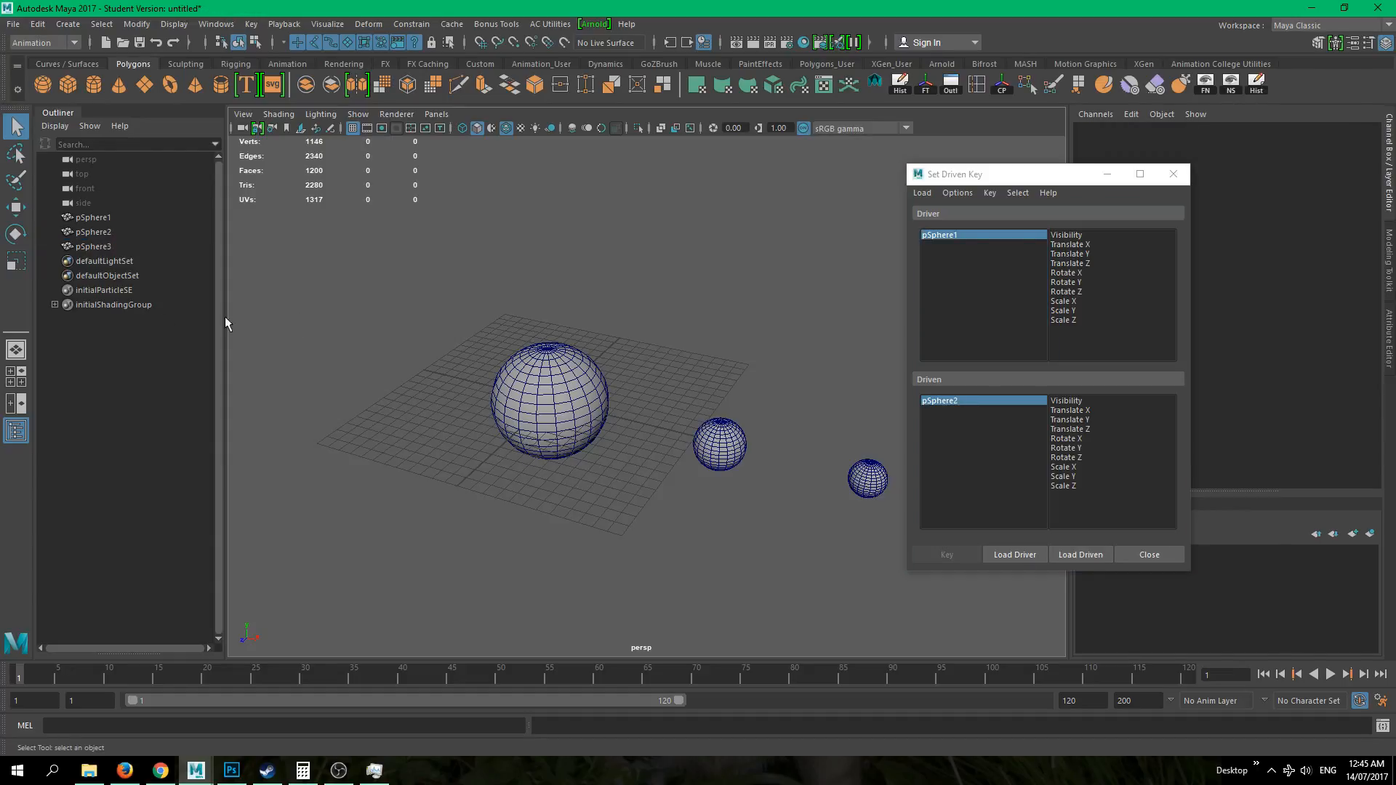
- Rename the large sphere pSphere1 to Driver
left_click(508, 404)
double_click(1094, 128)
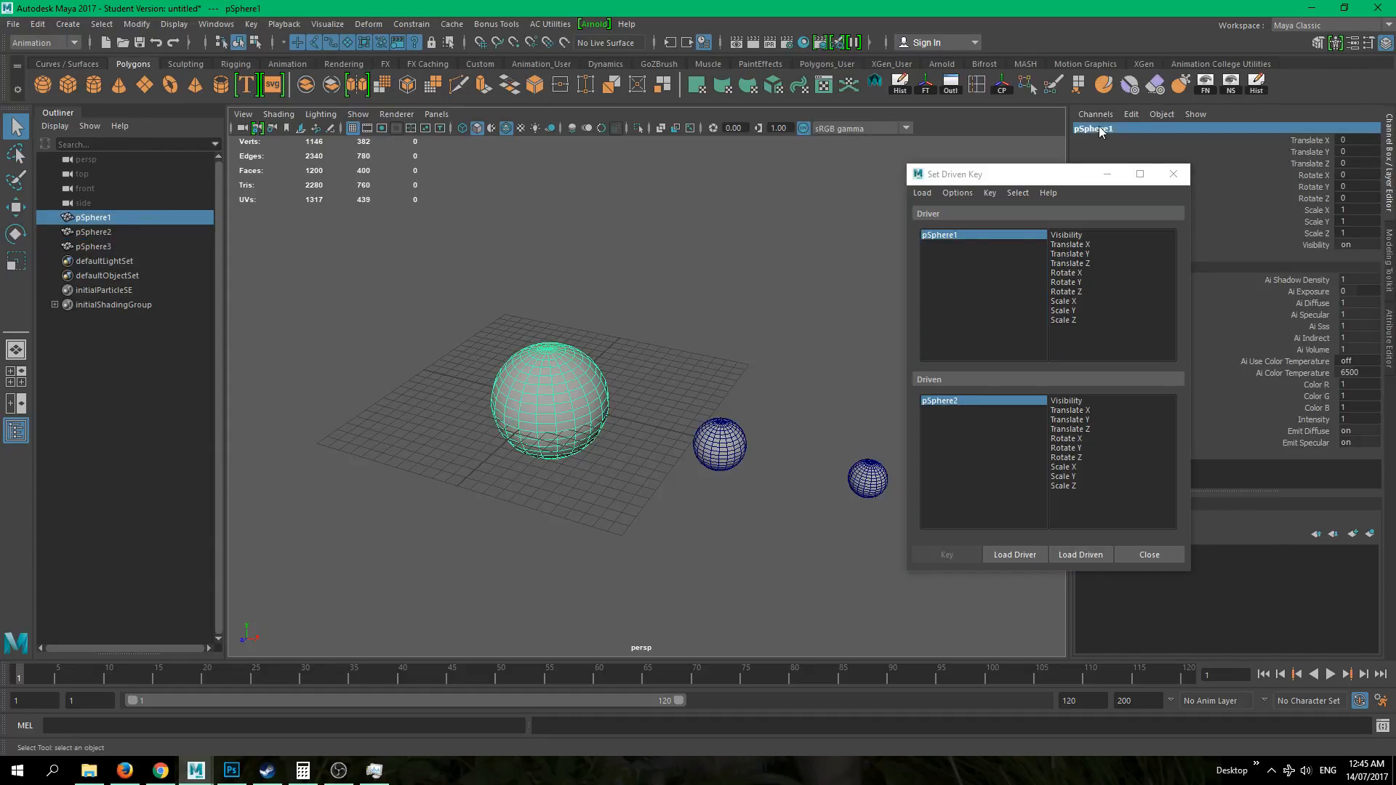
type("p")
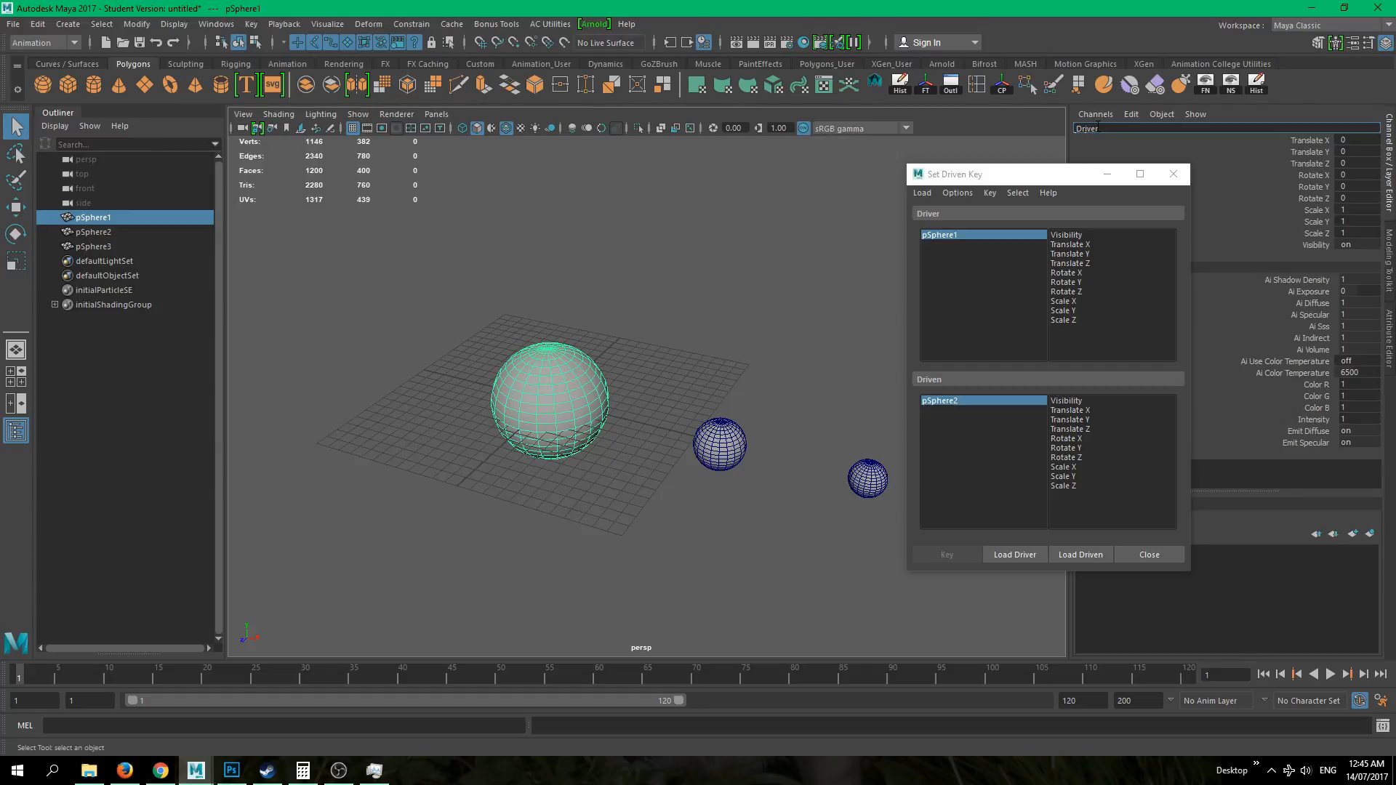
type("river")
key("Return")
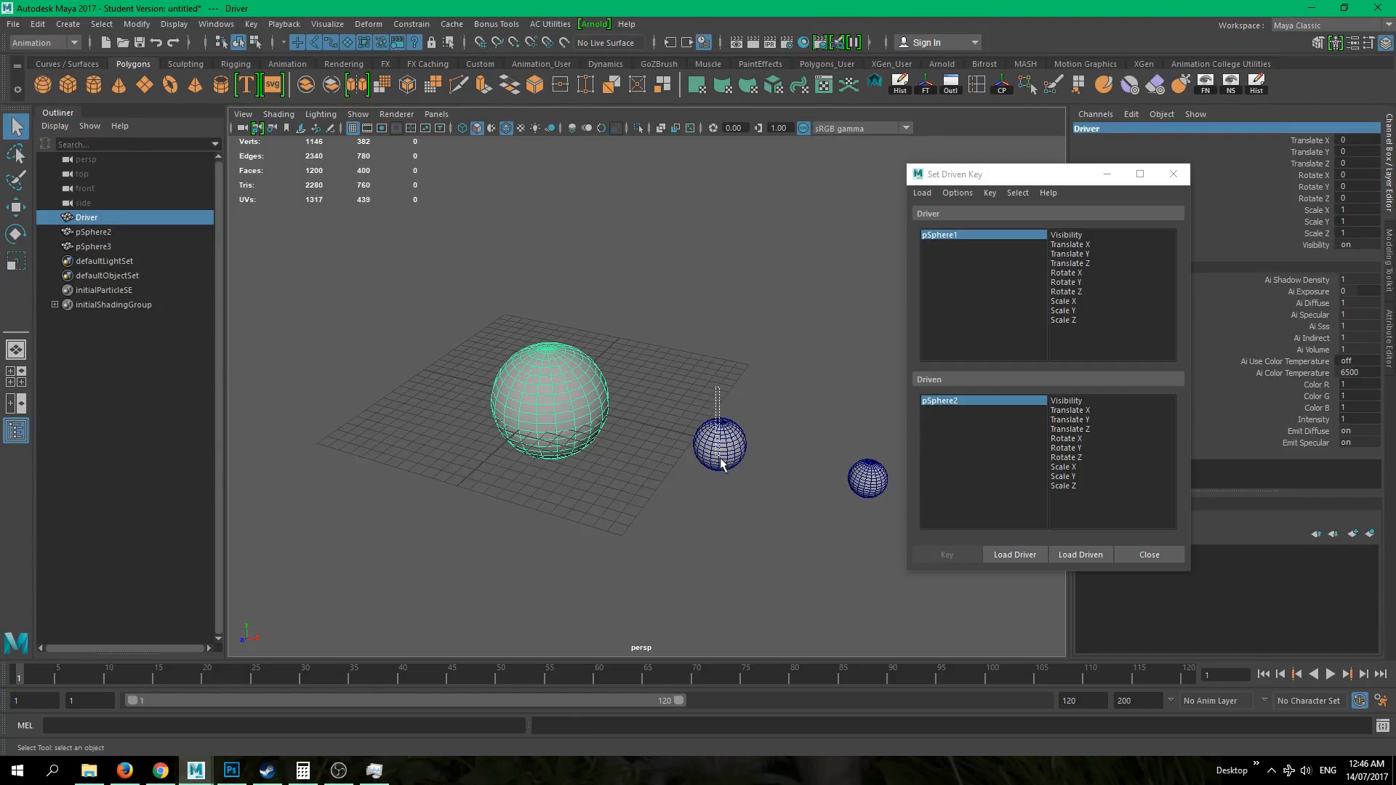
- Rename the middle sphere pSphere2 to Driven
left_click(718, 445)
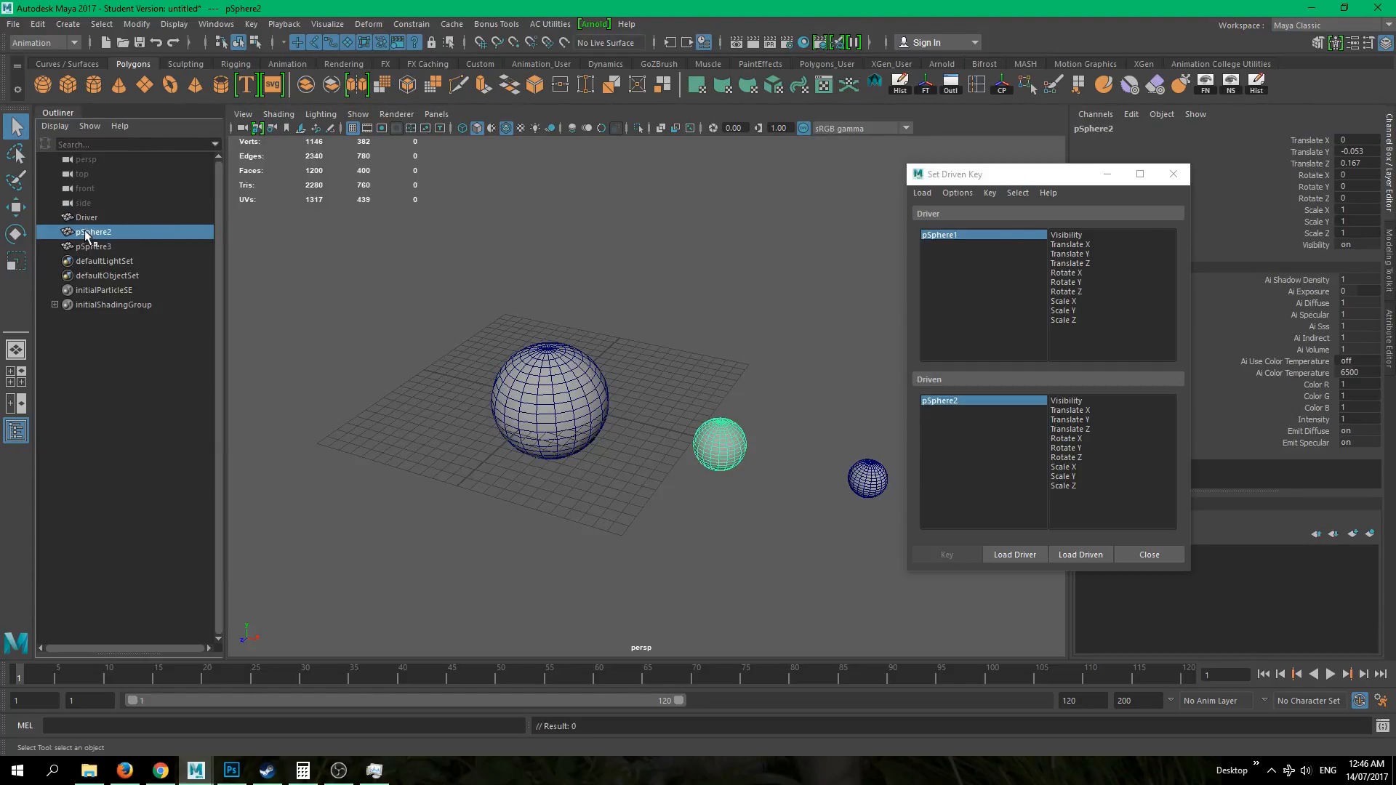
double_click(140, 232)
type("Driven")
key("Return")
left_click(756, 411)
- Reload the Set Driven Key window with the renamed Driver sphere as driver and the Driven sphere as driven
left_click(596, 380)
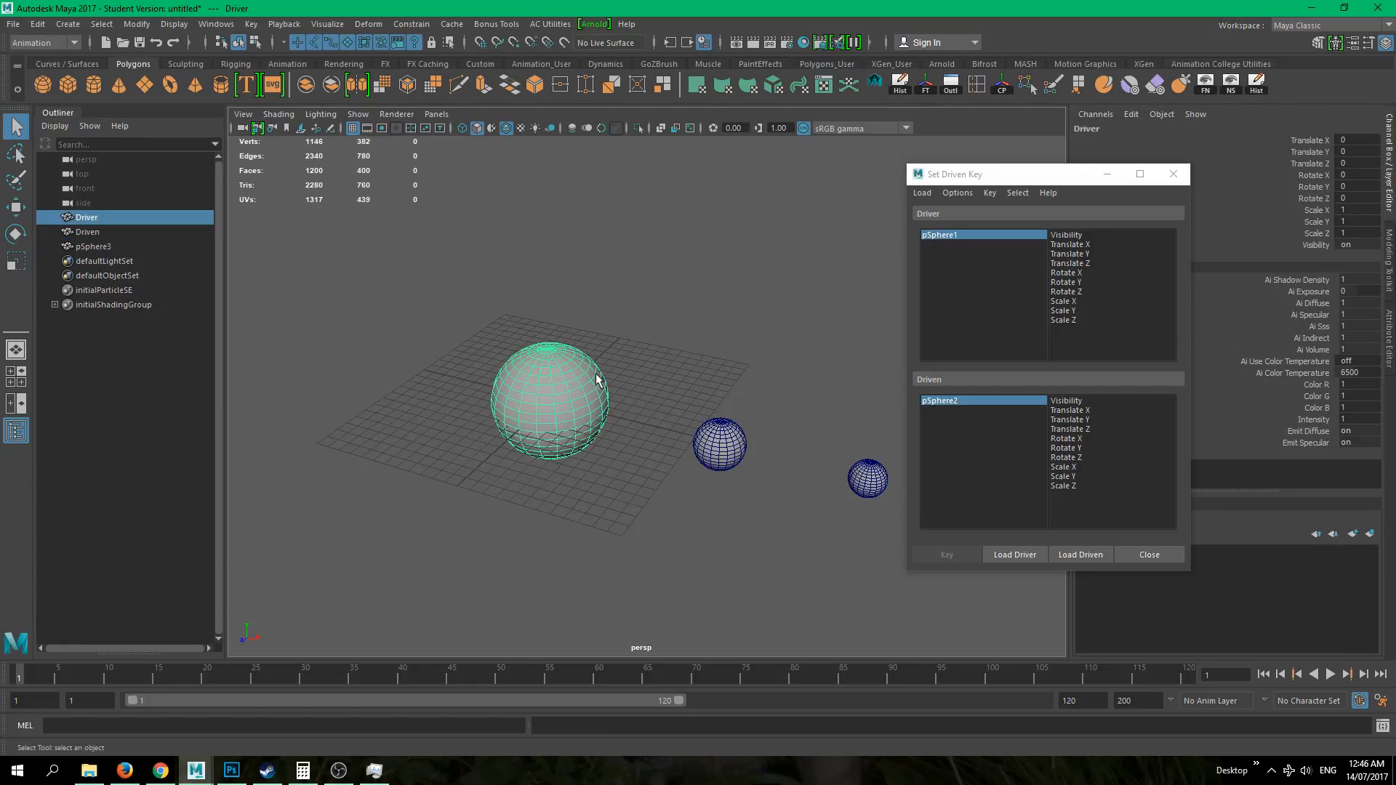
left_click(1016, 554)
left_click(731, 452)
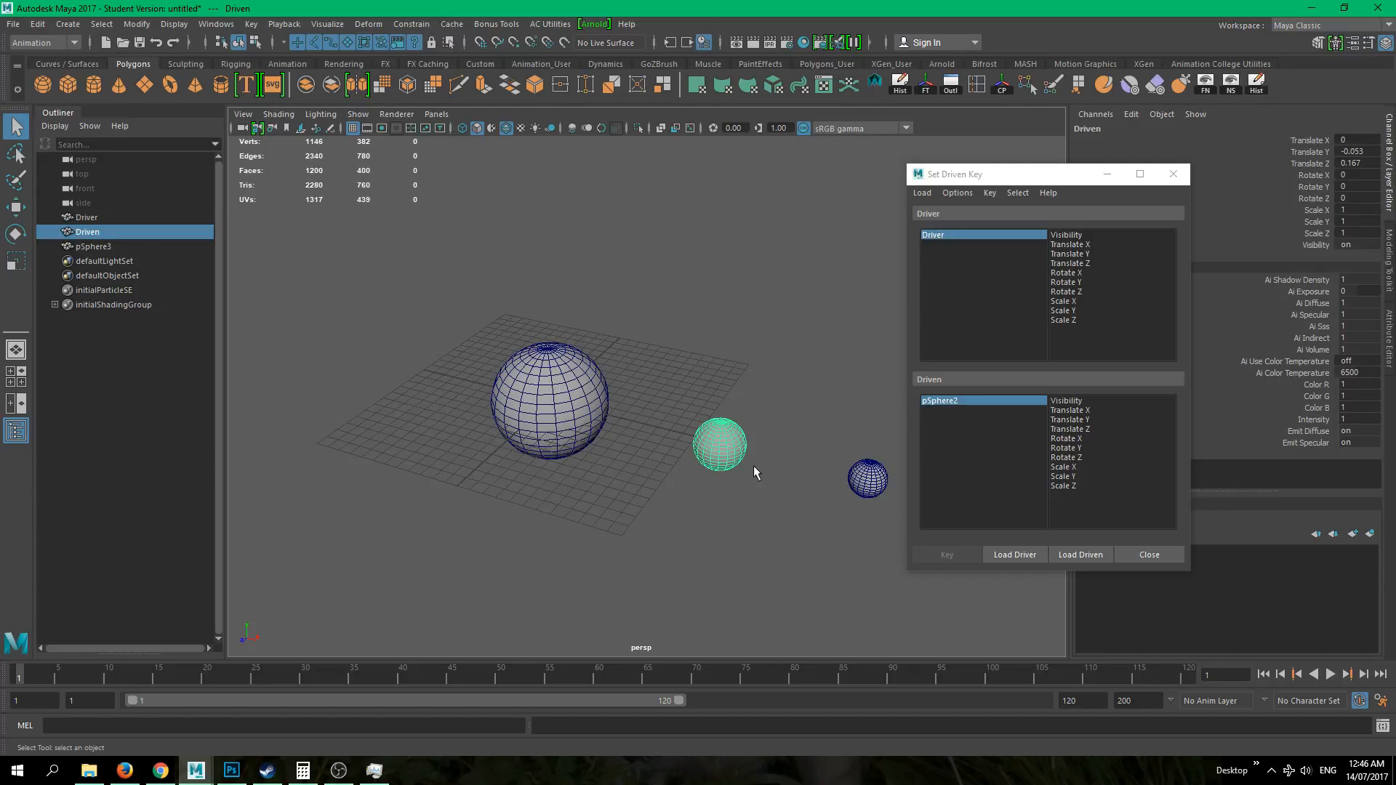
left_click(1068, 555)
left_click(613, 462)
- Activate the Move tool and freeze the transformations of the Driven sphere
left_click(558, 414)
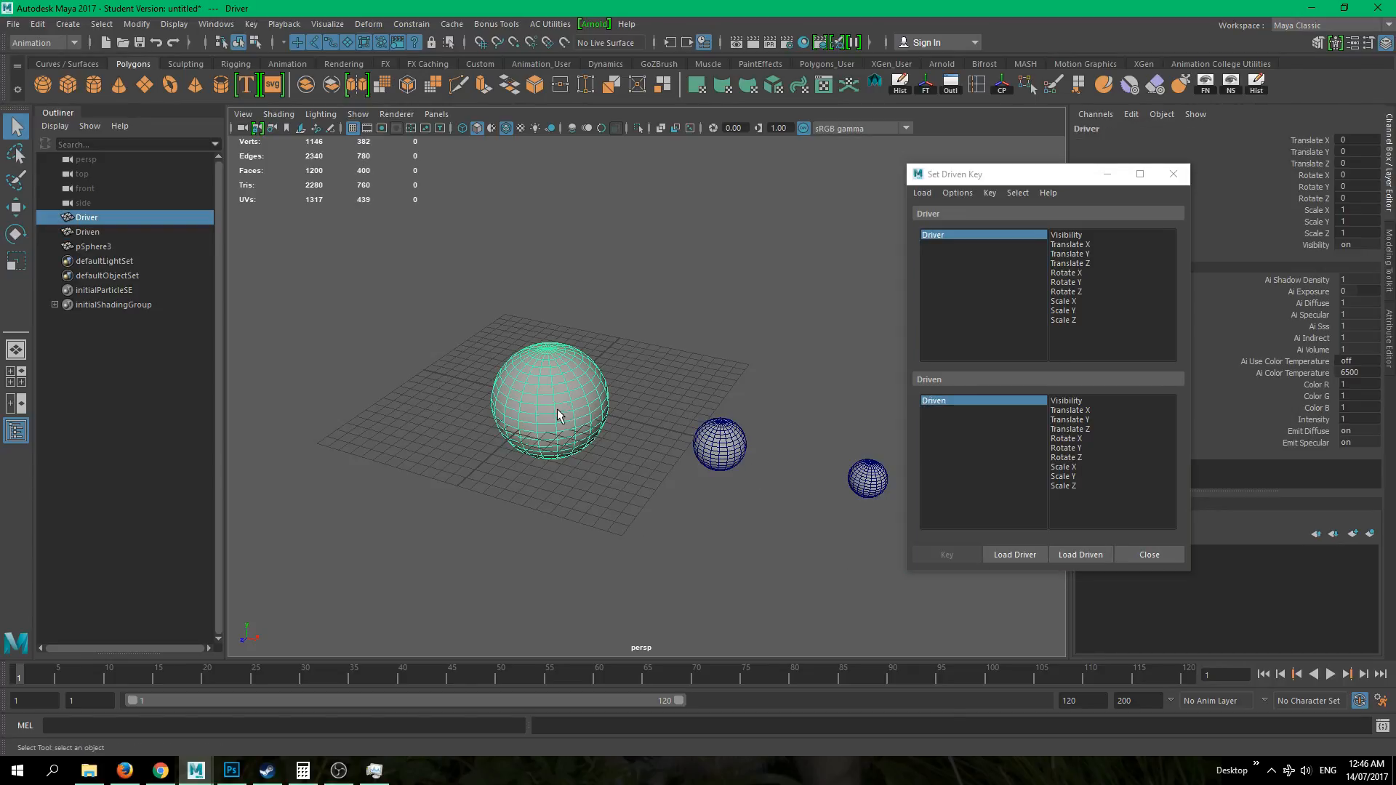
key("w")
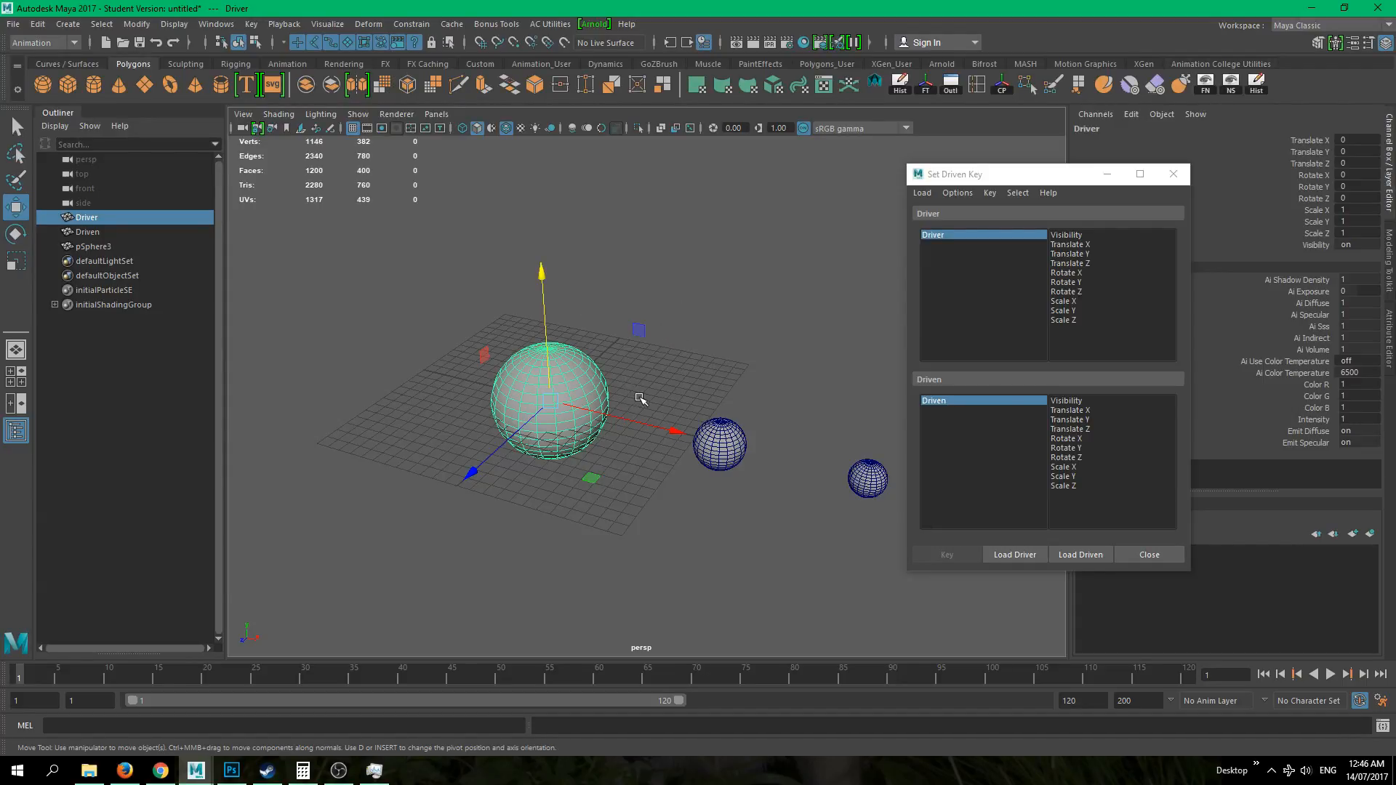
mouse_move(620, 418)
left_mouse_down("alt")
mouse_move(564, 468)
mouse_move(615, 413)
left_mouse_up("alt")
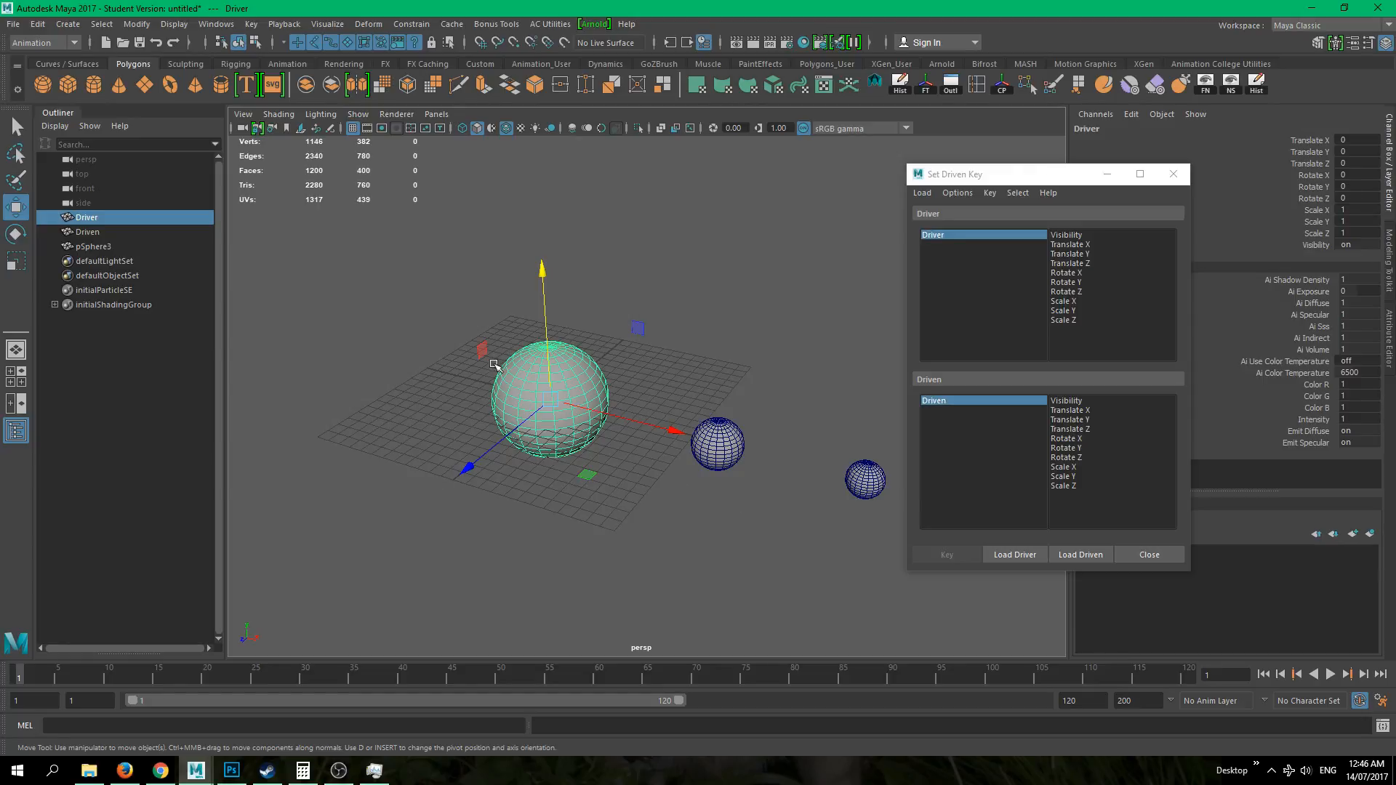
left_click(727, 452)
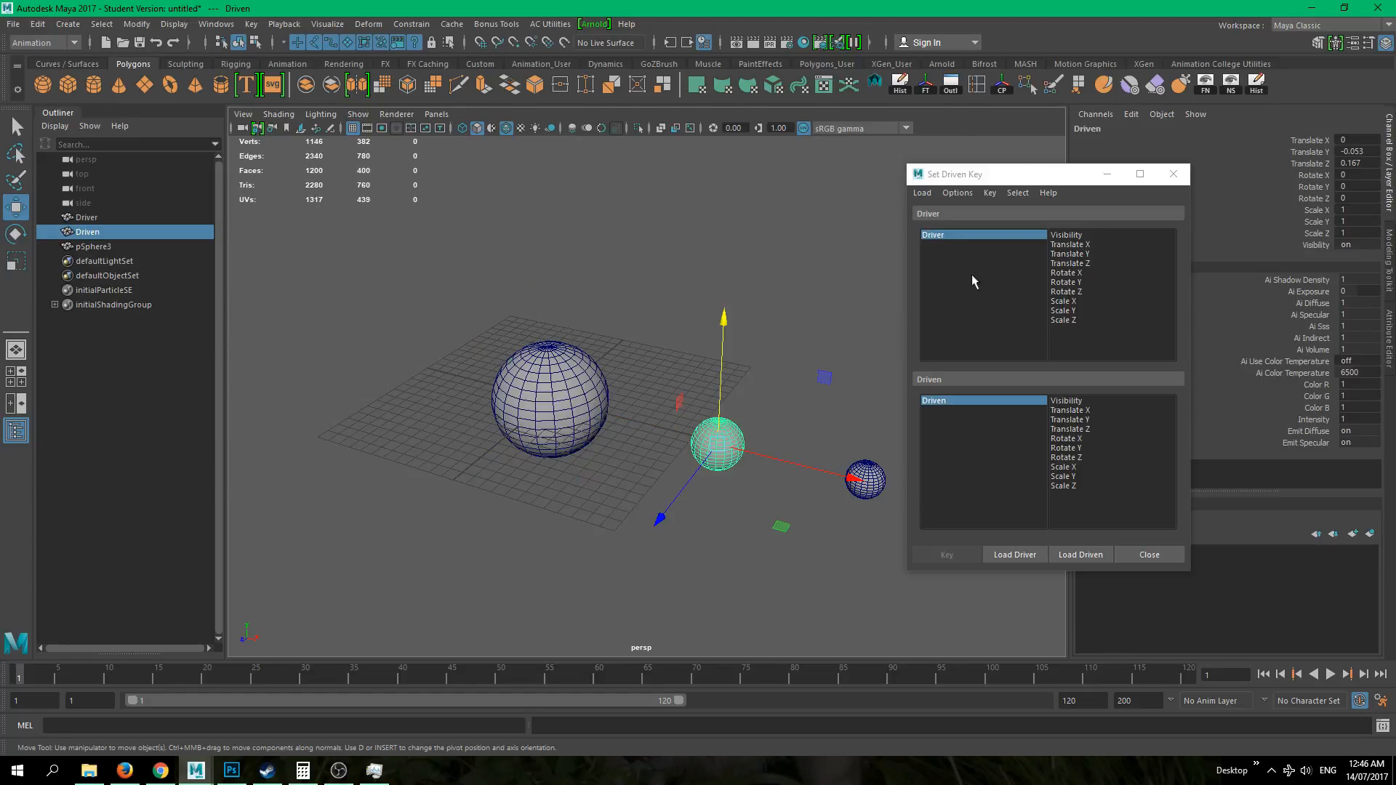
left_click(926, 84)
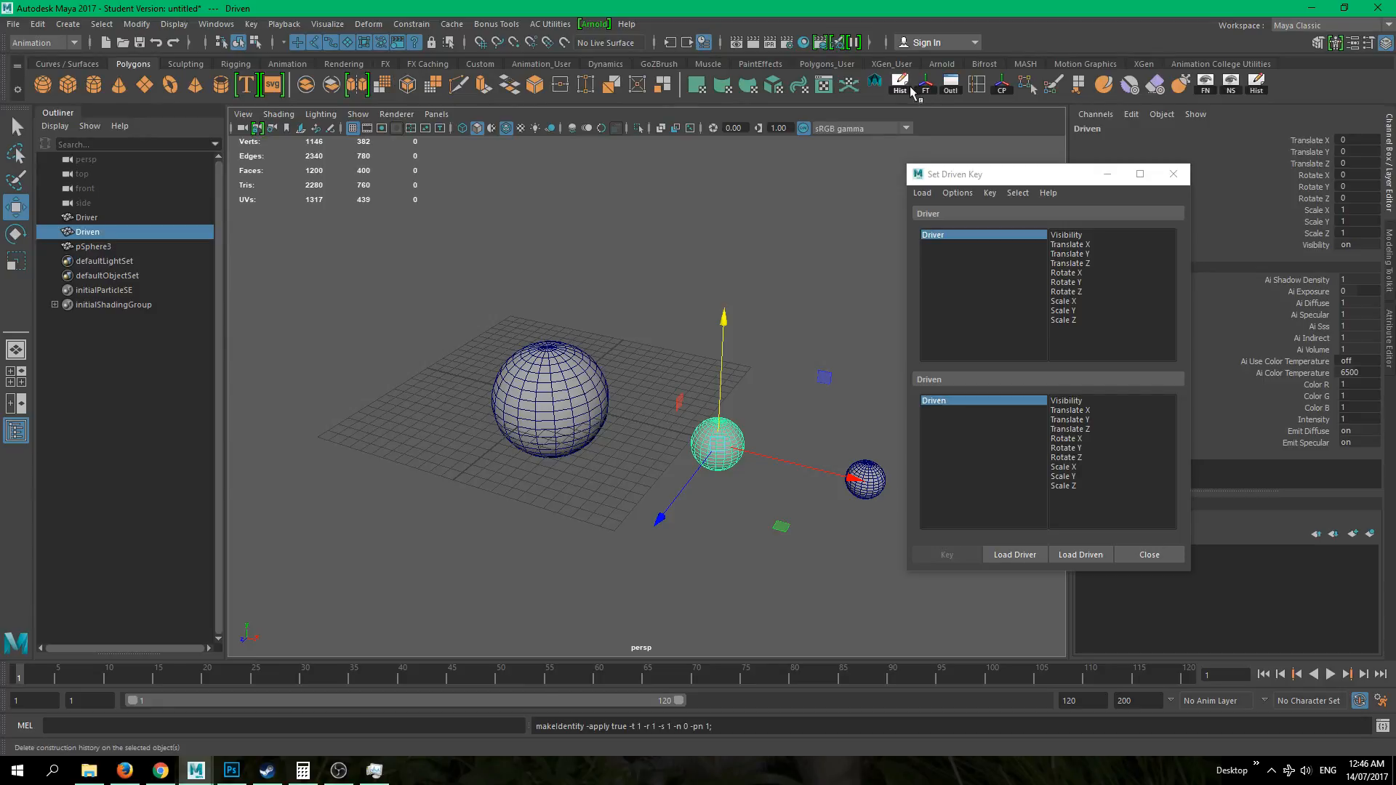
left_click(554, 324)
- Select both spheres and key Driver's Translate Y against Driven's Translate X at their rest positions
left_click(546, 369)
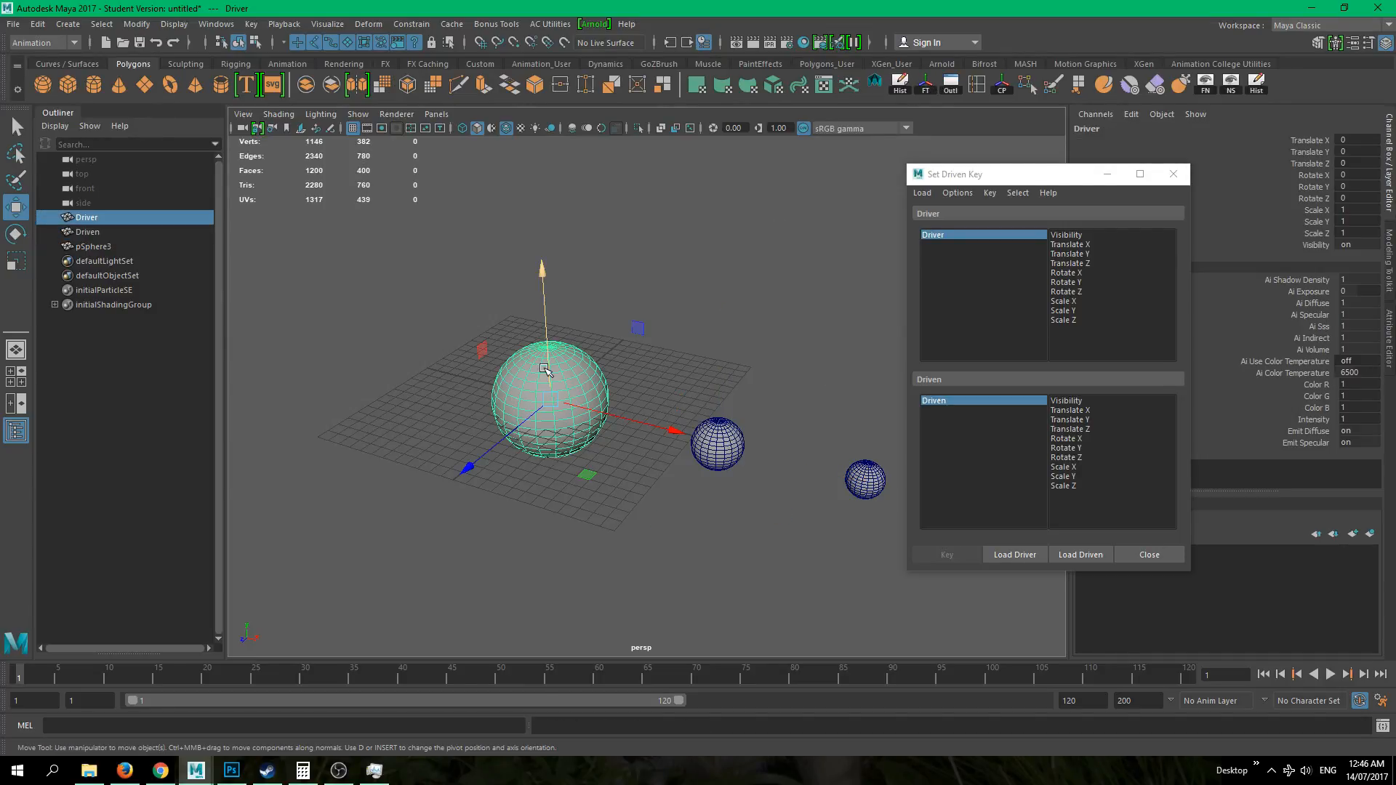
left_click_drag(548, 336, 735, 486)
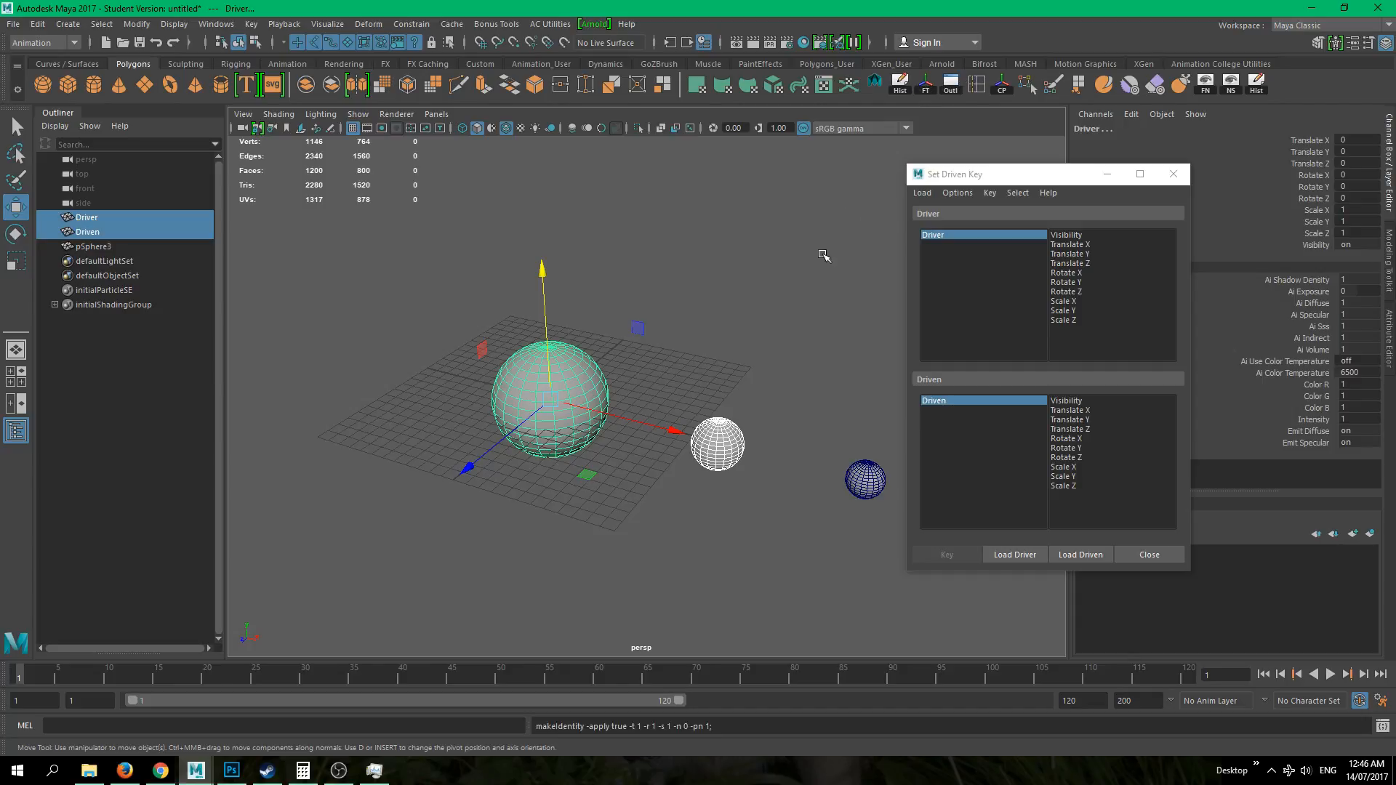
left_click(792, 354)
left_click(569, 386)
left_click_drag(754, 473, 392, 299)
left_click(1084, 255)
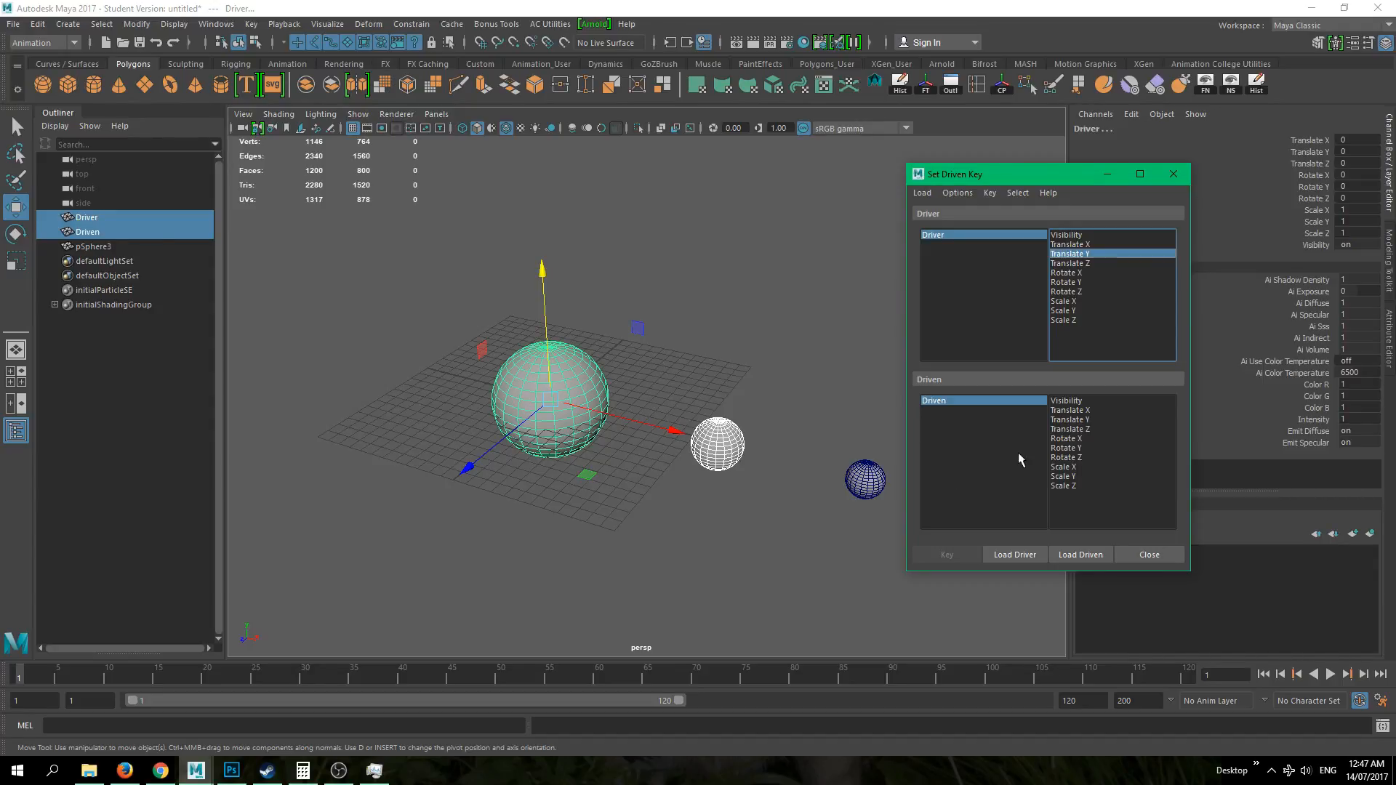
left_click(1082, 411)
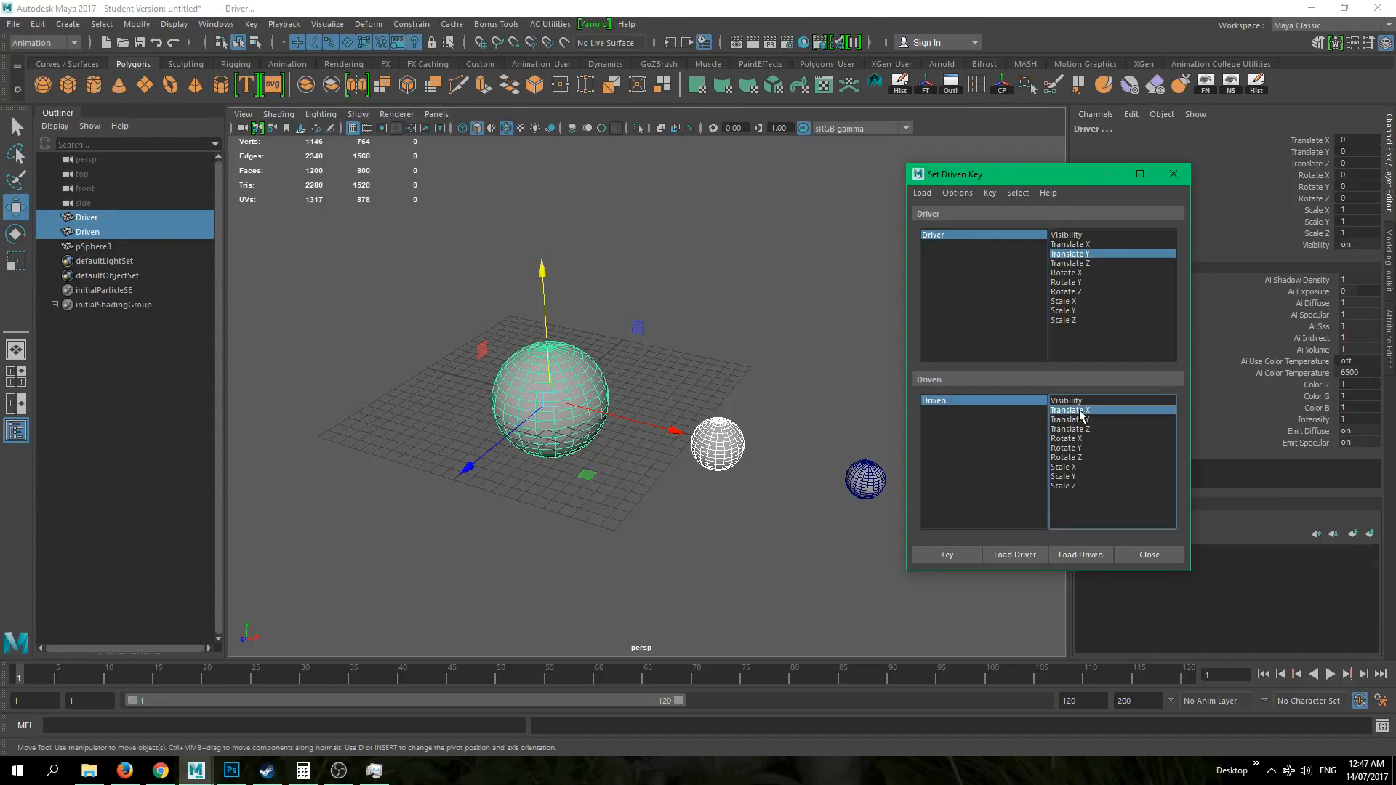
left_click(946, 554)
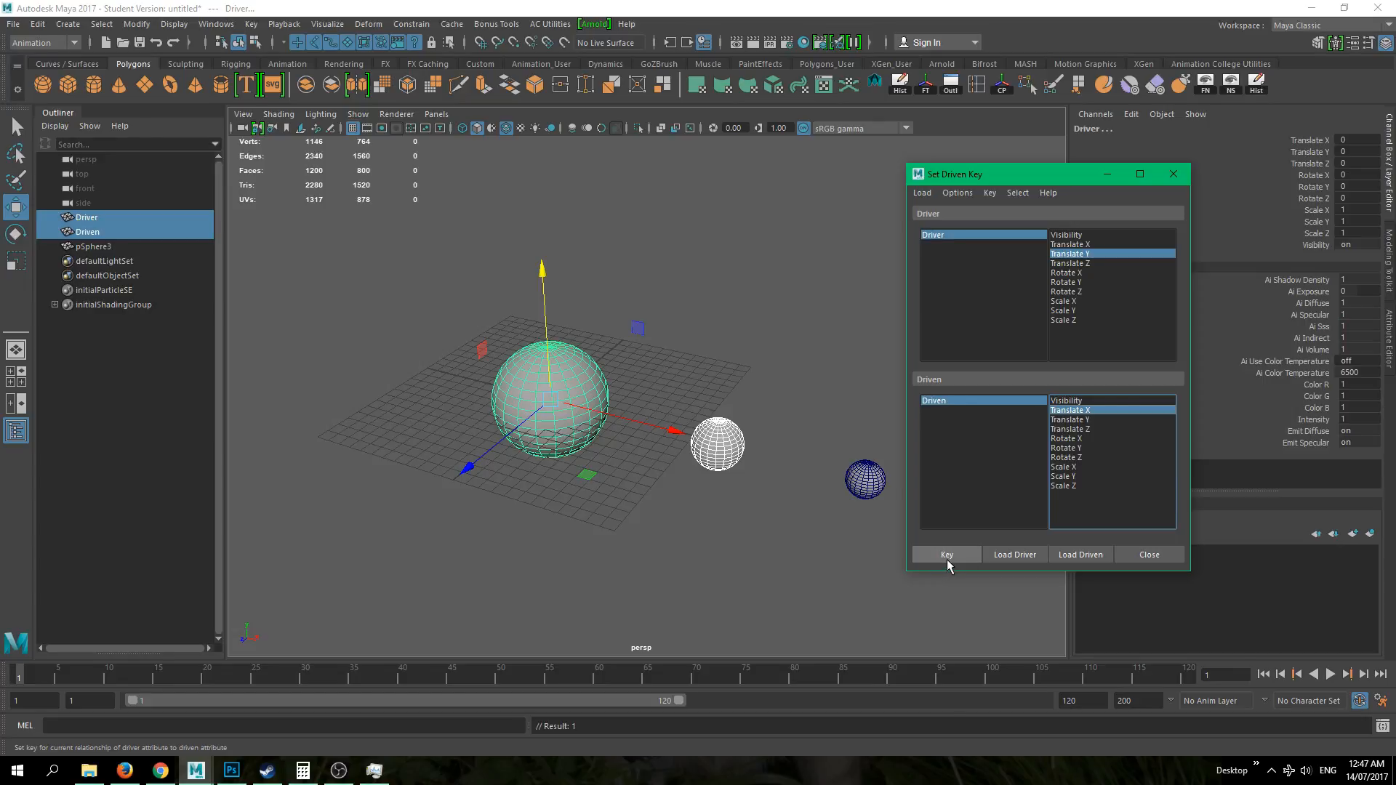
left_click(698, 581)
- Raise the Driver sphere and set its Translate Y to 10
left_click(561, 417)
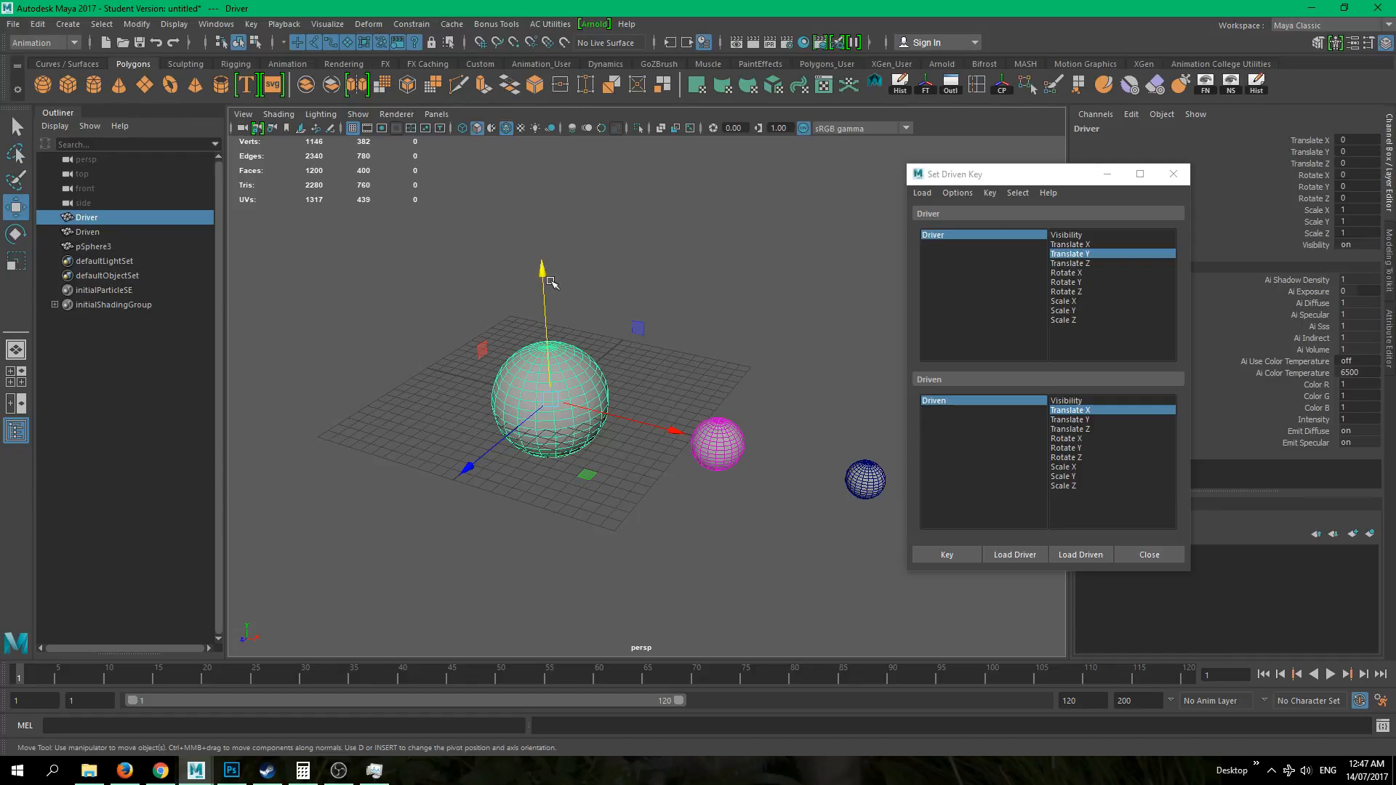
left_click_drag(545, 269, 705, 185)
left_click(1372, 151)
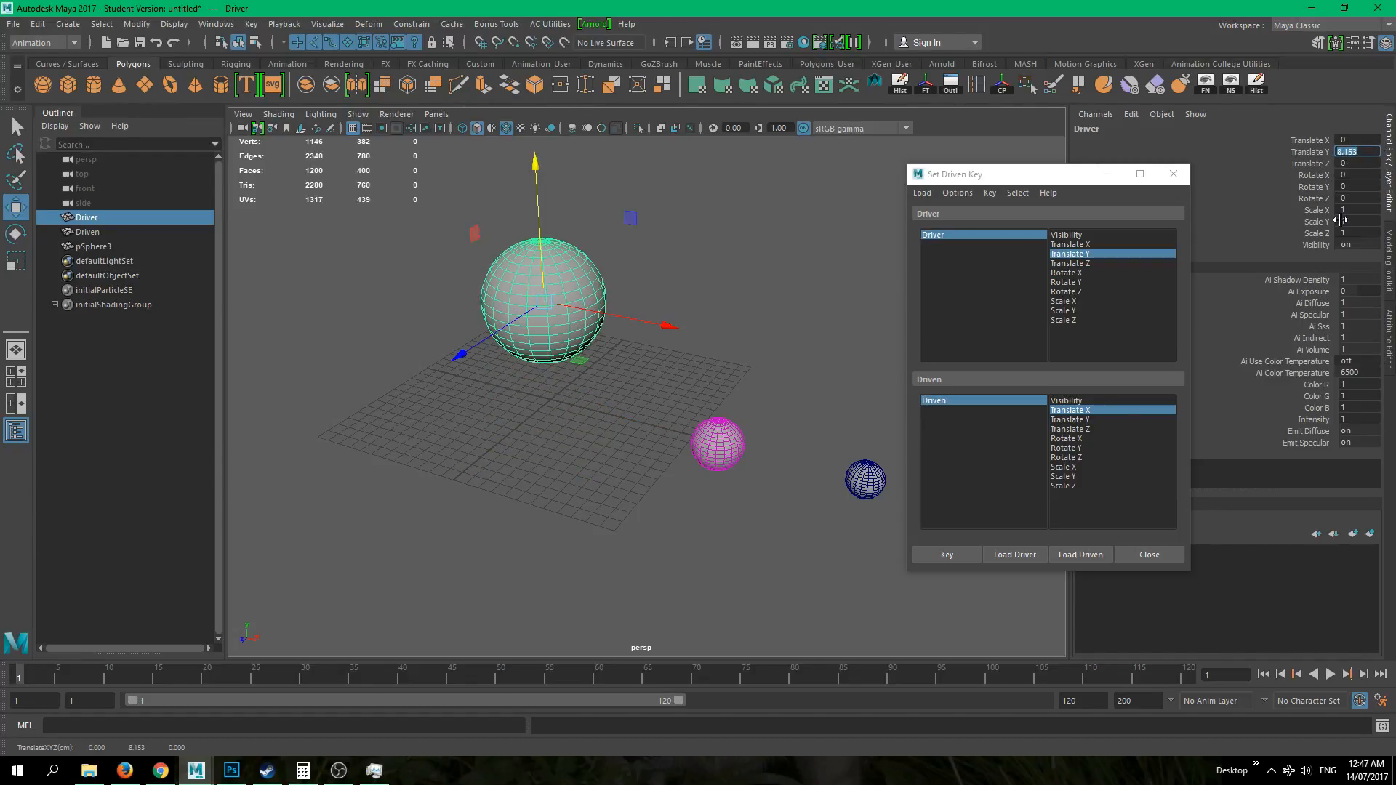
key("Return")
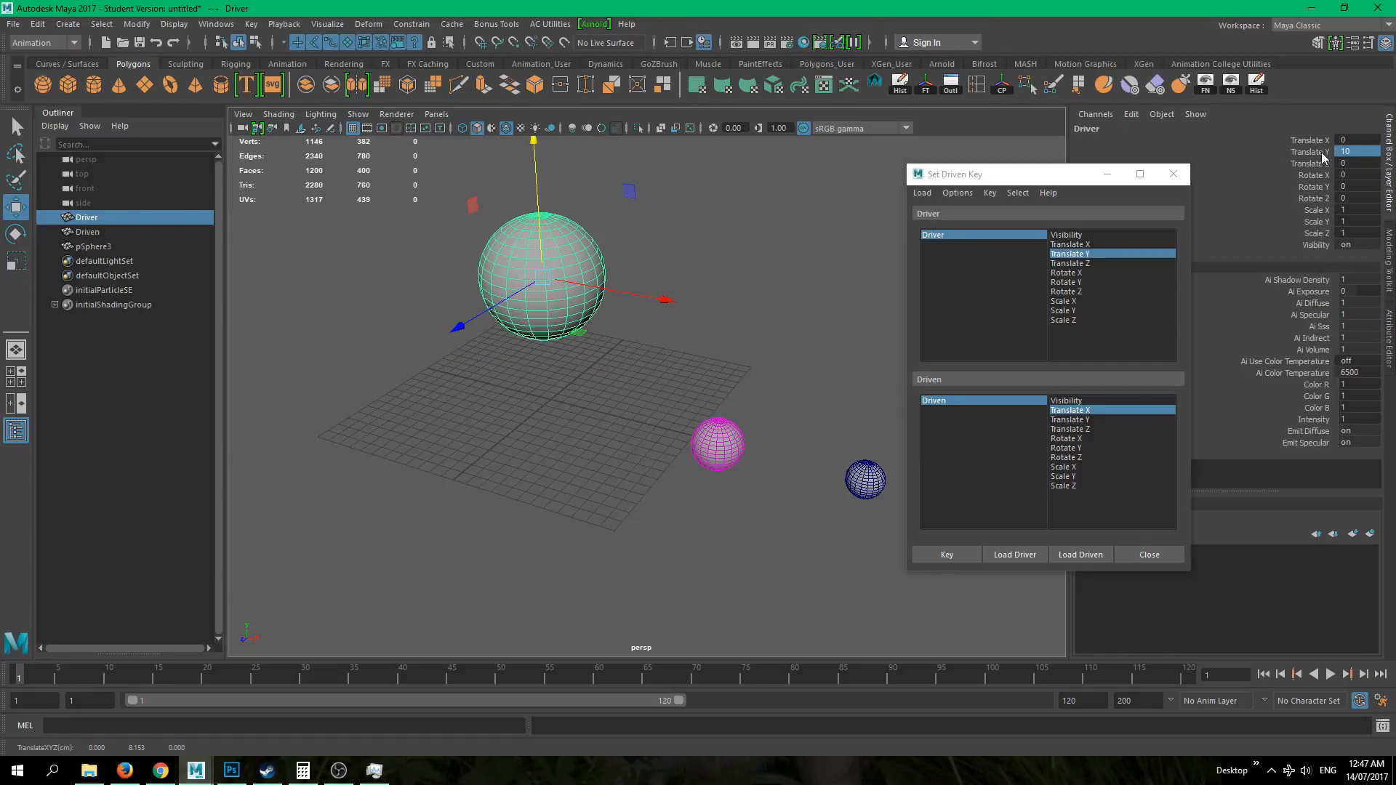
- Move the Driven sphere toward the grid along X and set its Translate X to -7
left_click(732, 447)
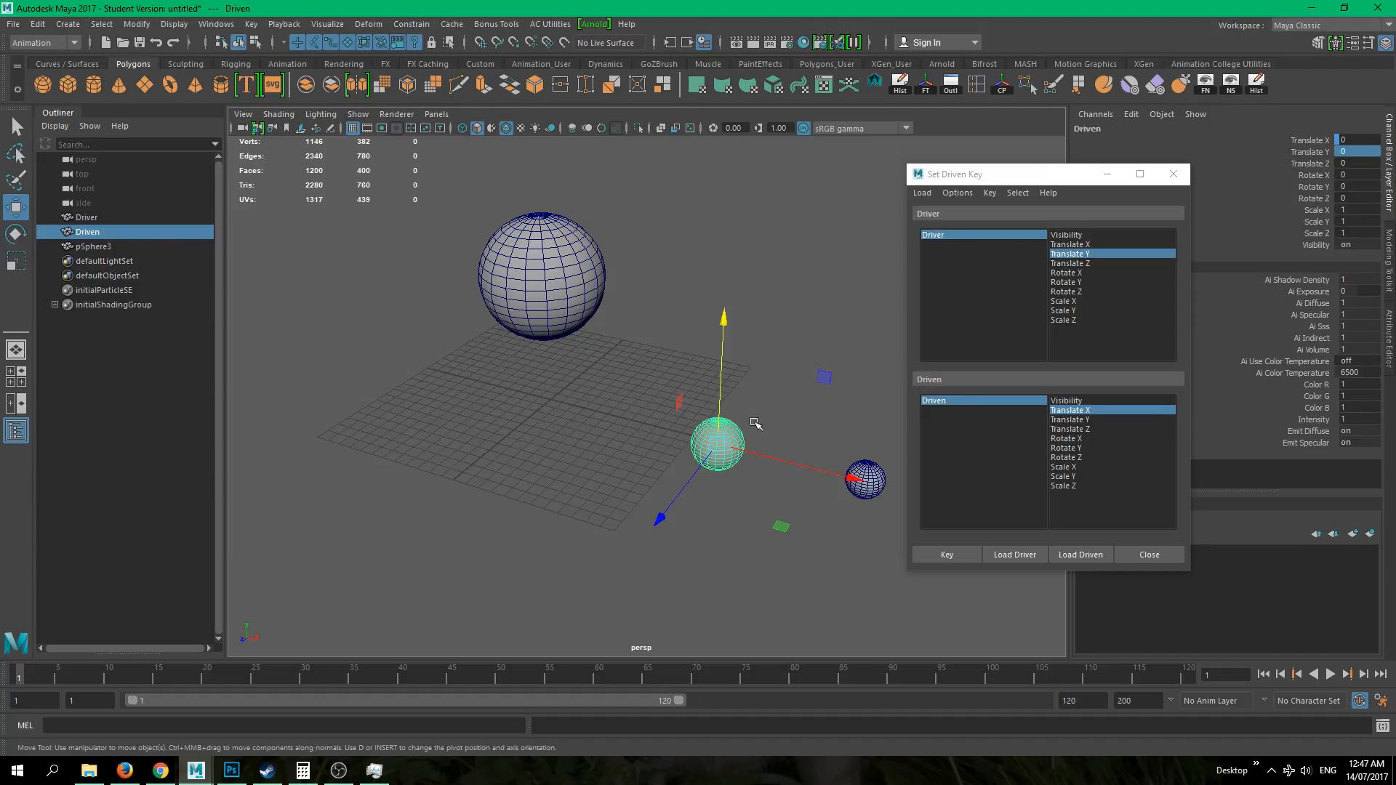
left_click_drag(782, 463, 692, 442)
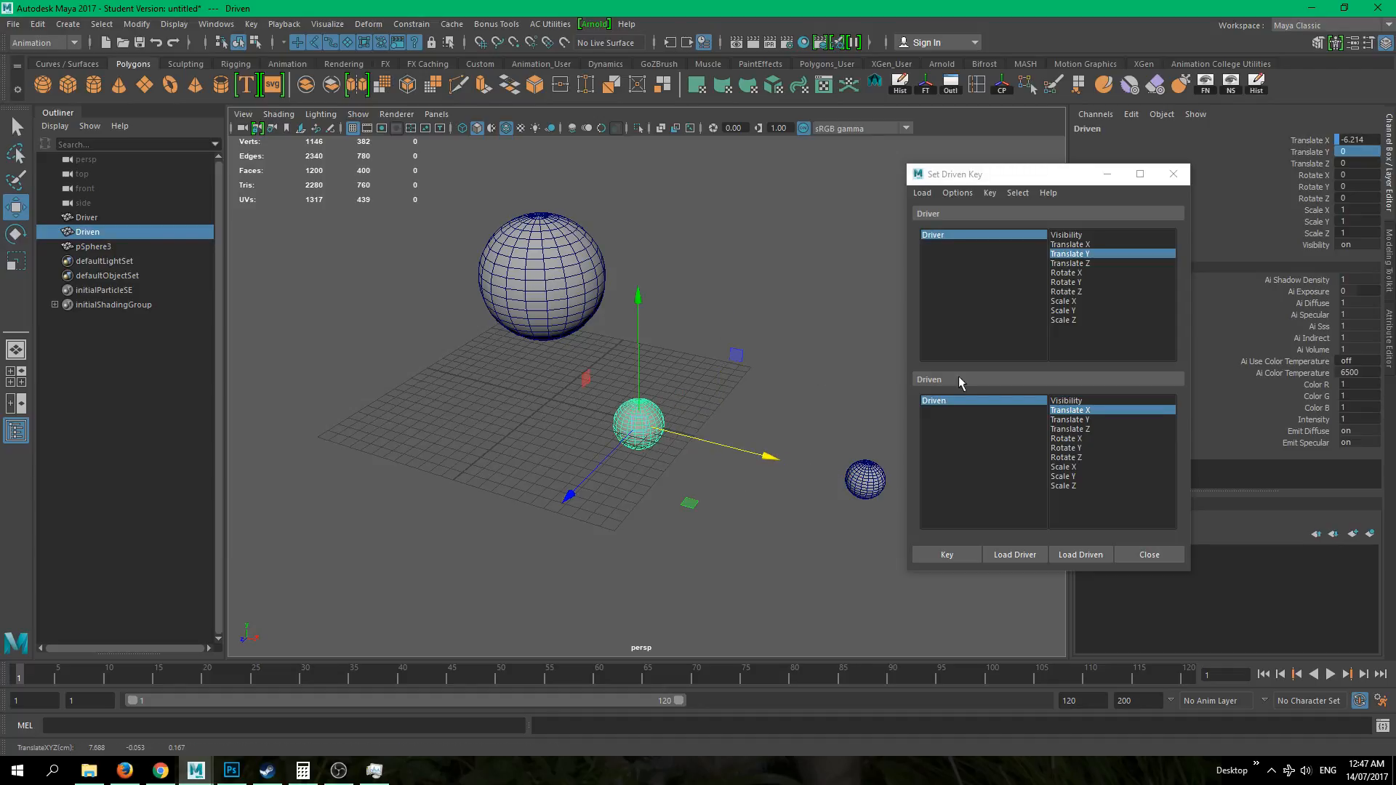
double_click(1373, 139)
type("-7")
key("Return")
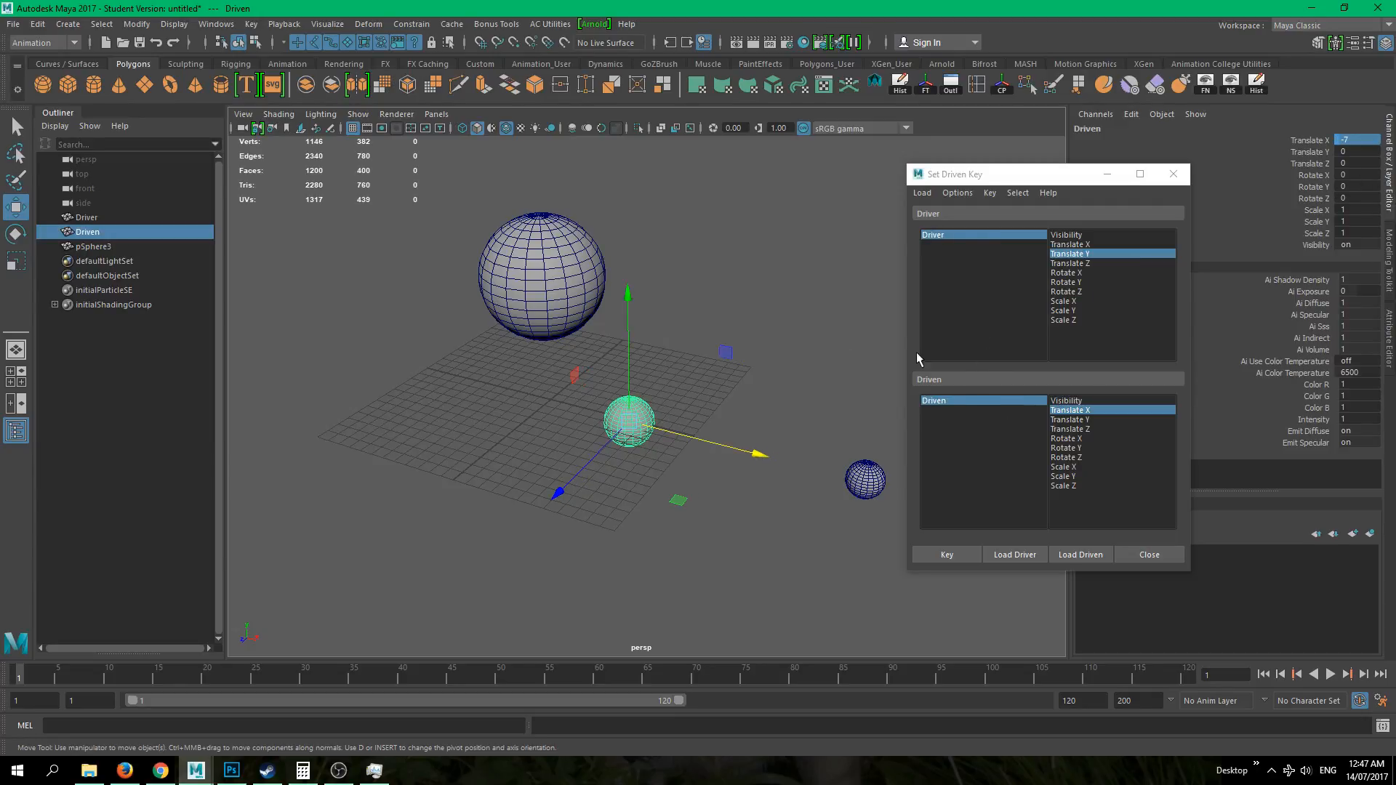
- Set a second driven key for Driver Translate Y at 10 and Driven Translate X at -7
left_click(501, 282)
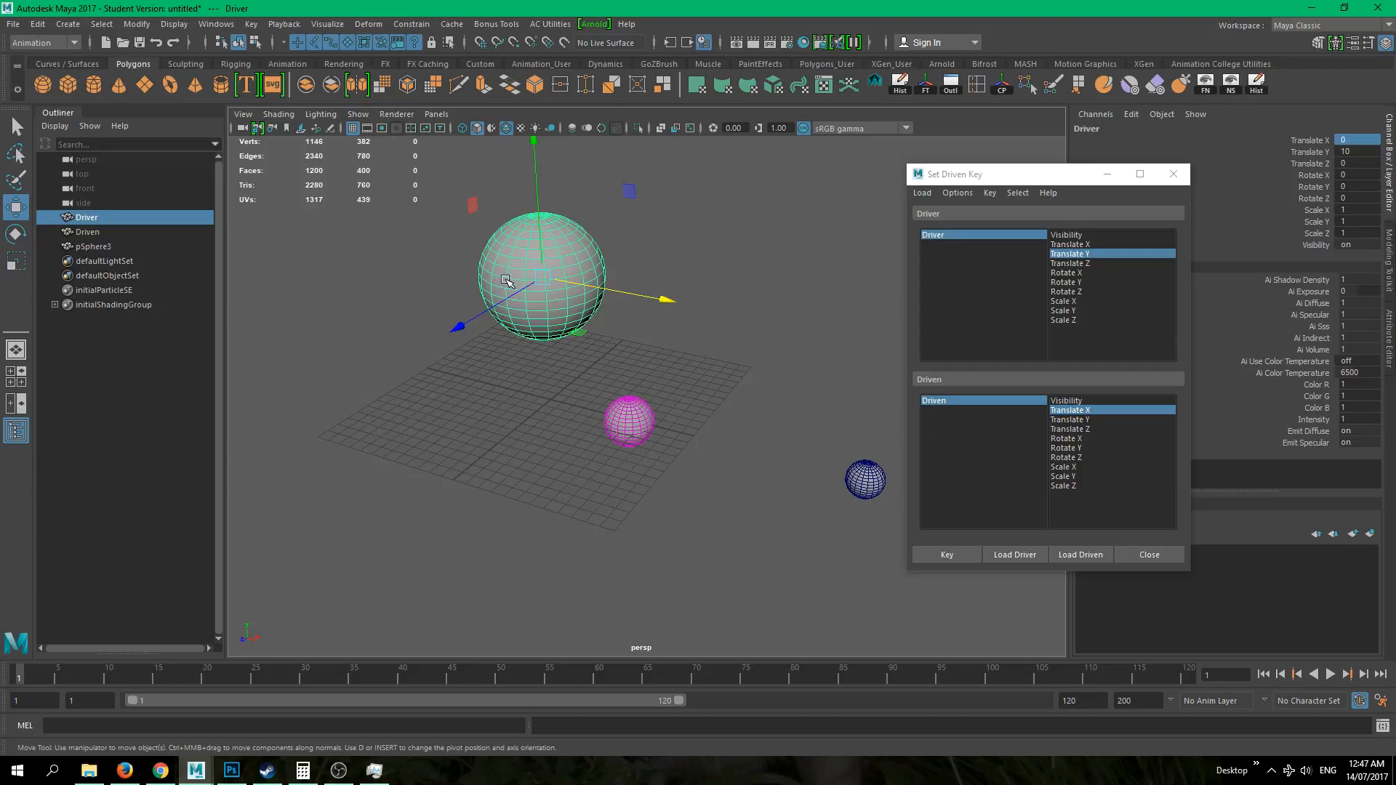
left_click(638, 413)
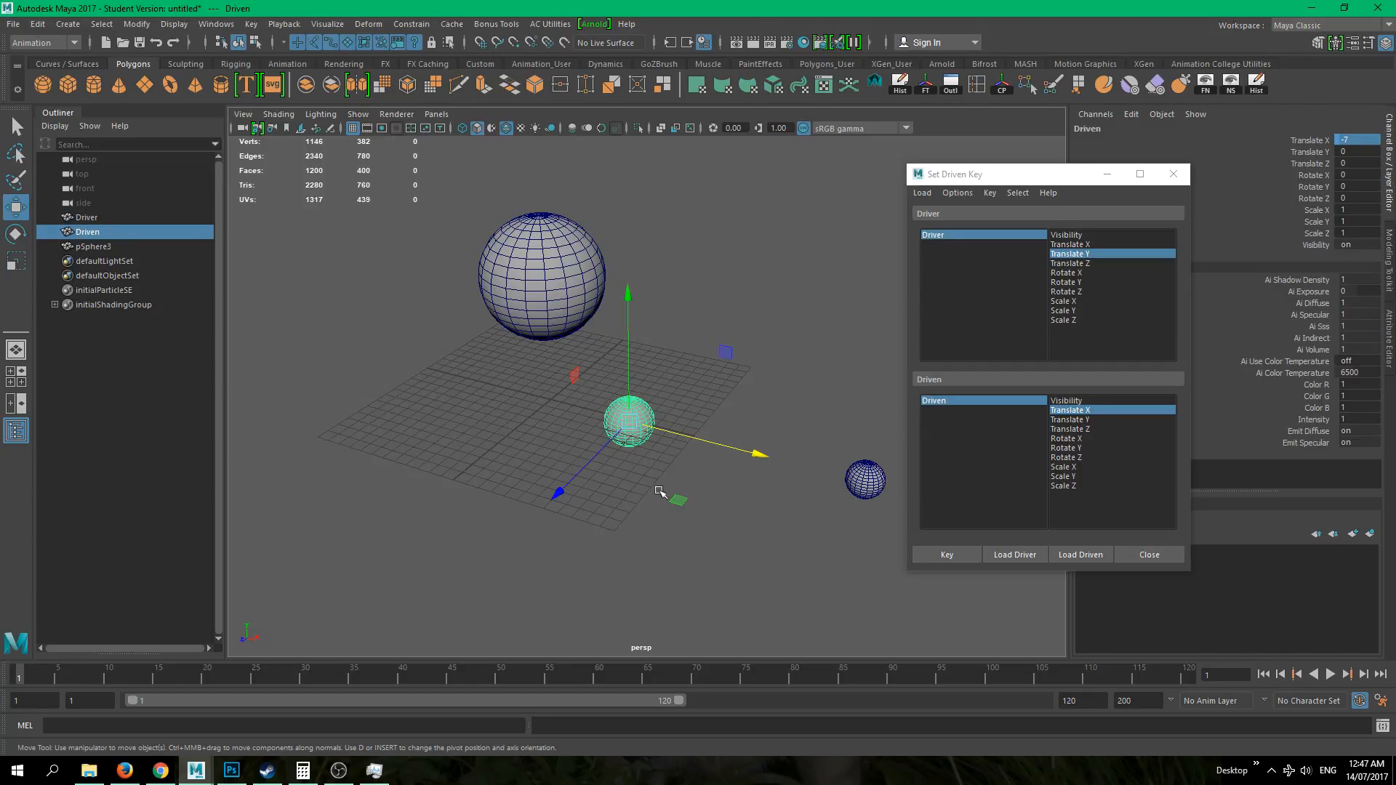
left_click(954, 554)
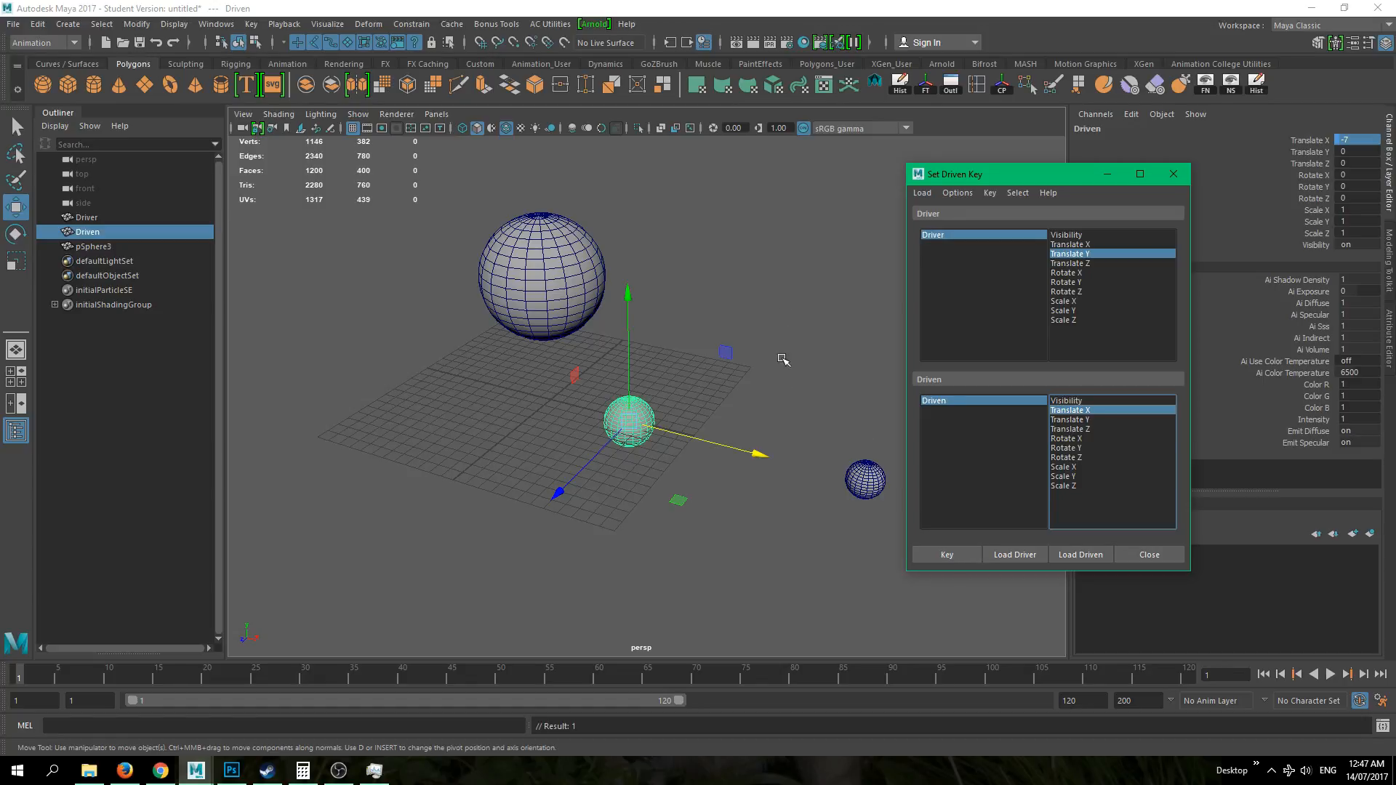
left_click(817, 278)
- Test the driven link by lowering Driver to about -16.76 on Y, resetting Translate Y to 0, then raising it and undoing that move
left_click(581, 283)
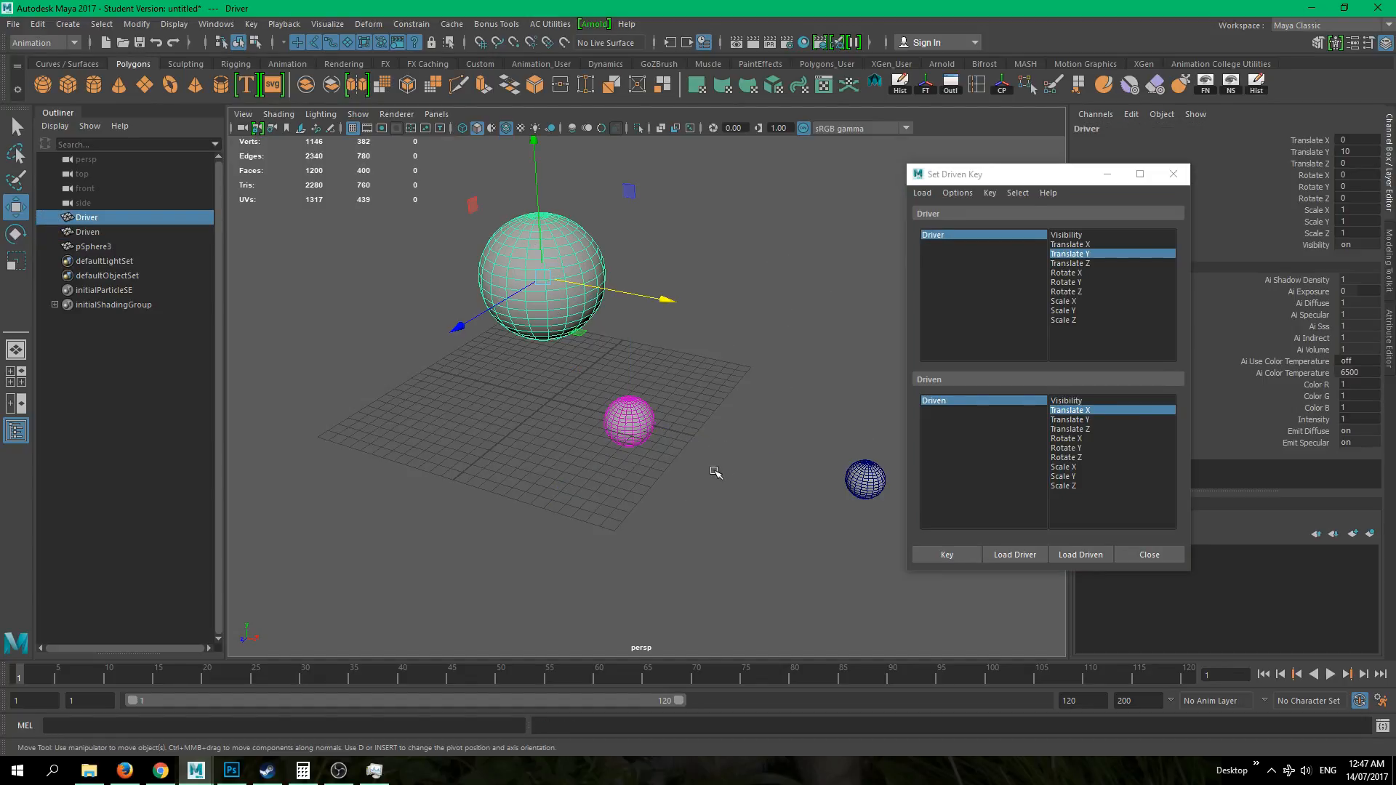
left_click_drag(533, 142, 560, 490)
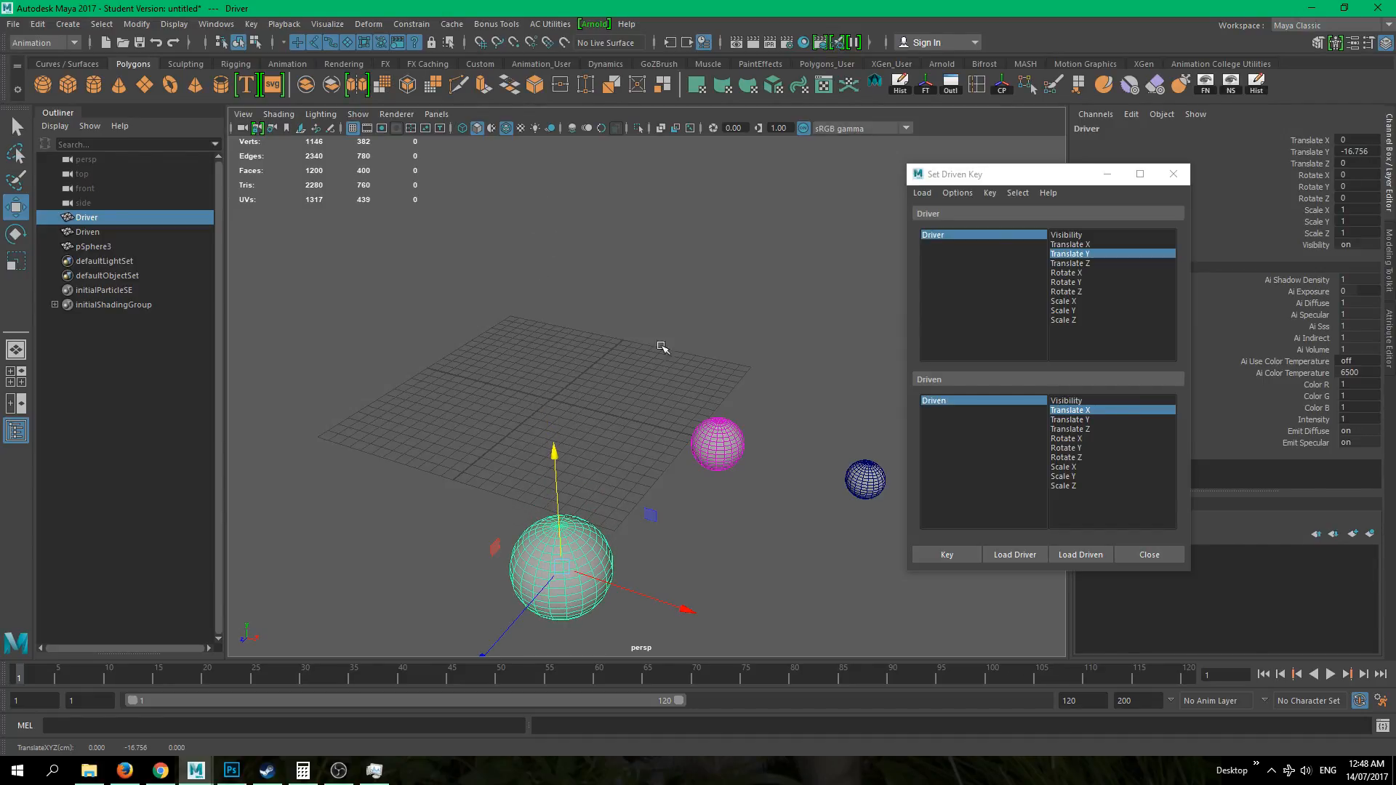
left_click(1371, 151)
key("Return")
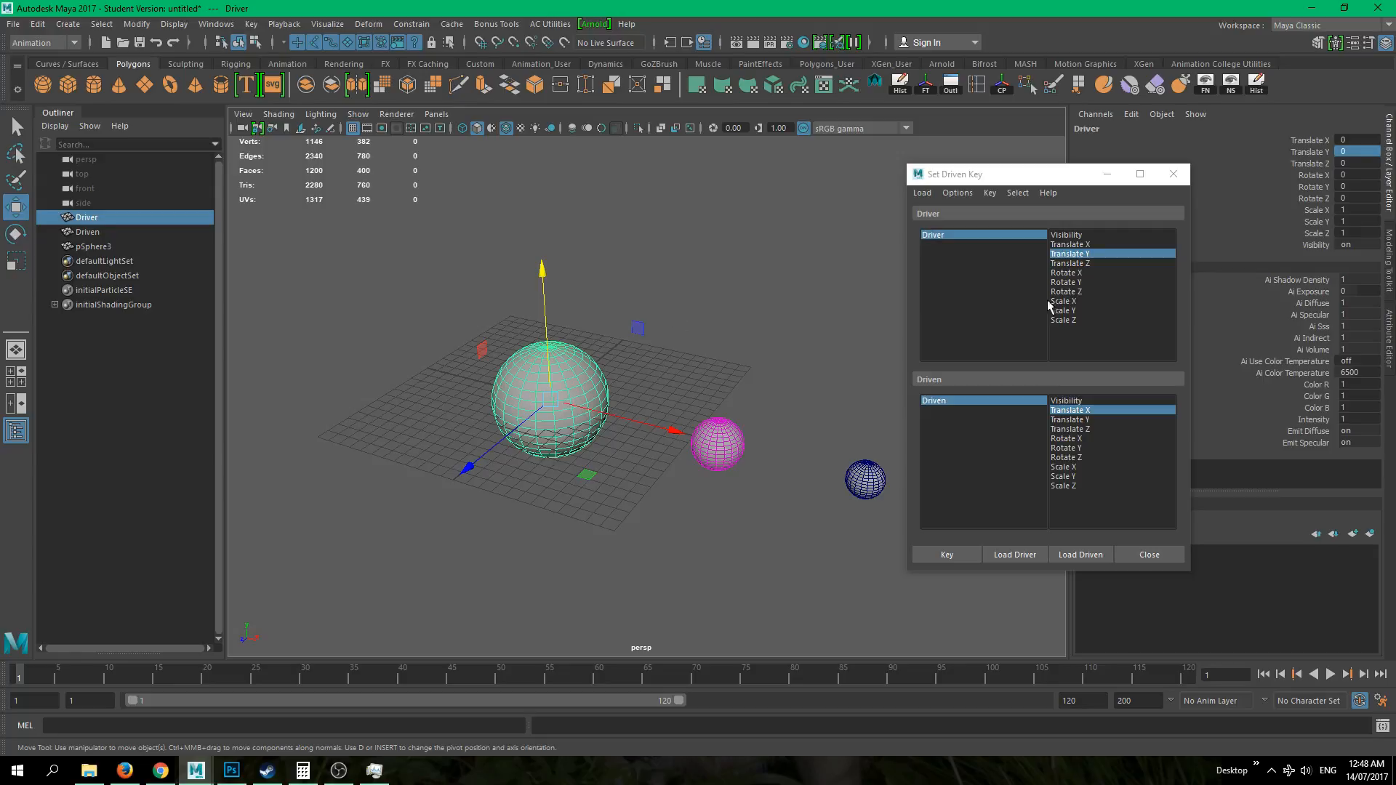
left_click_drag(539, 272, 534, 128)
key("ctrl+z")
- Set the Driver sphere's Translate Y to -9
double_click(1356, 152)
type("-9")
key("Return")
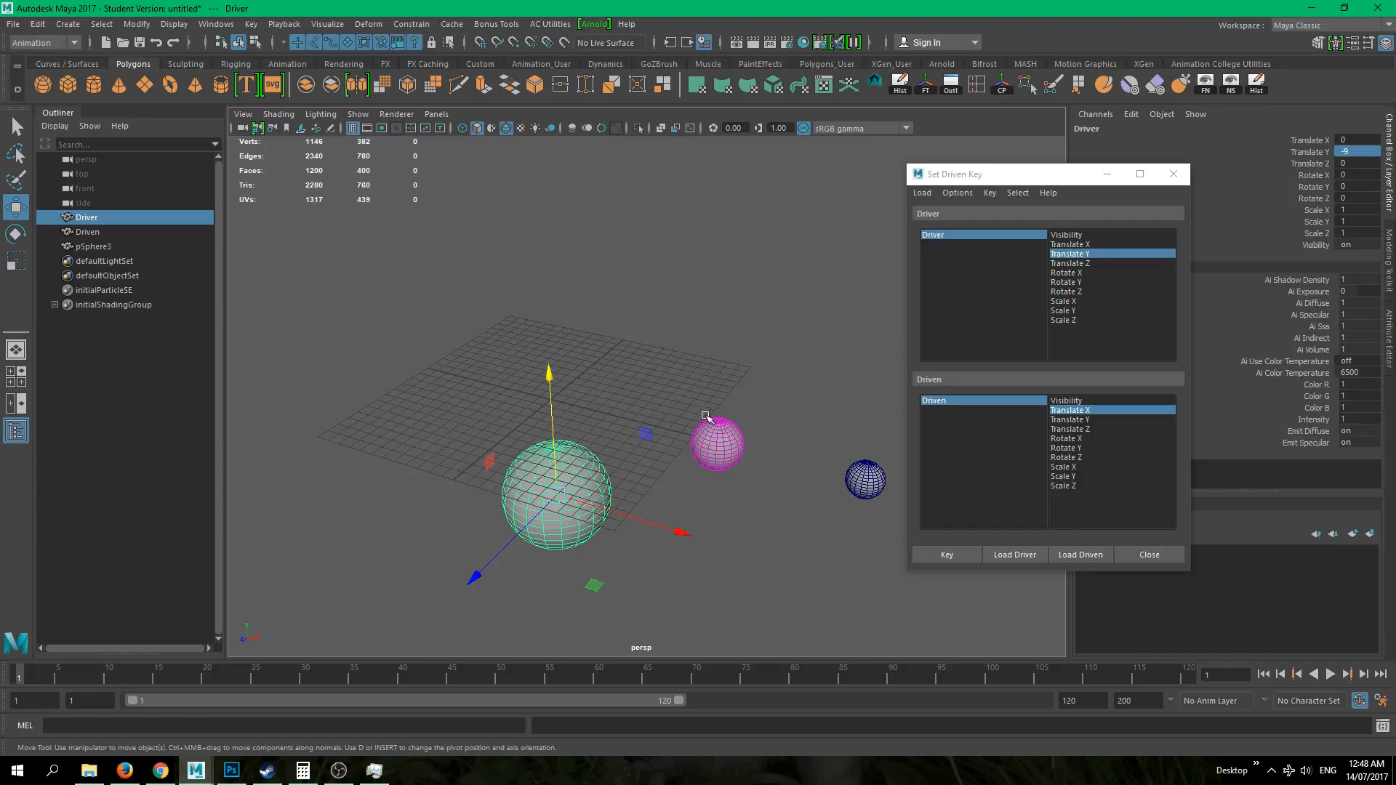
- Move the Driven sphere toward the smallest sphere and set its Translate X to 8
left_click(727, 429)
left_click_drag(782, 456, 837, 468)
left_click(1374, 139)
type("8")
key("Return")
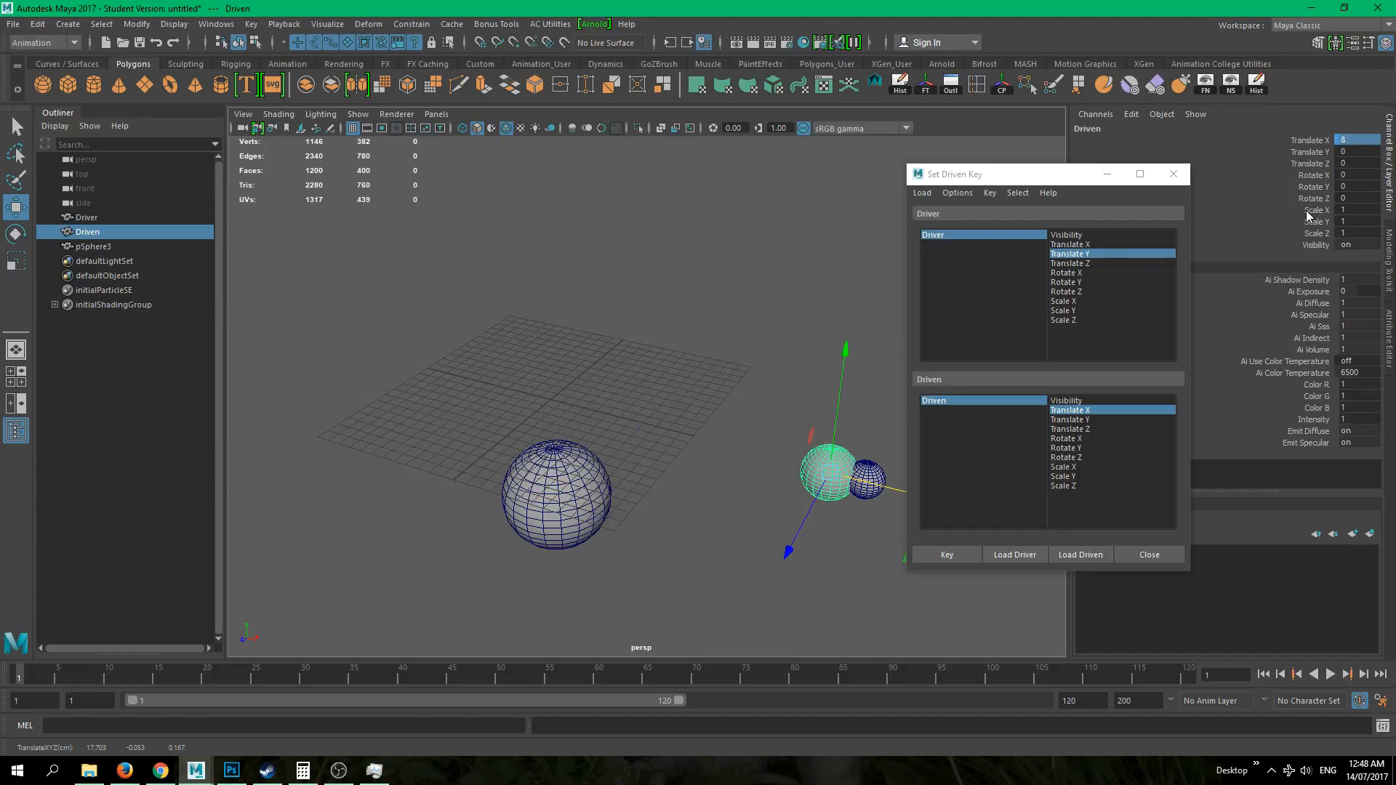
- Set a third driven key for Driver Translate Y at -9 and Driven Translate X at 8
left_click(622, 377)
left_click(519, 522)
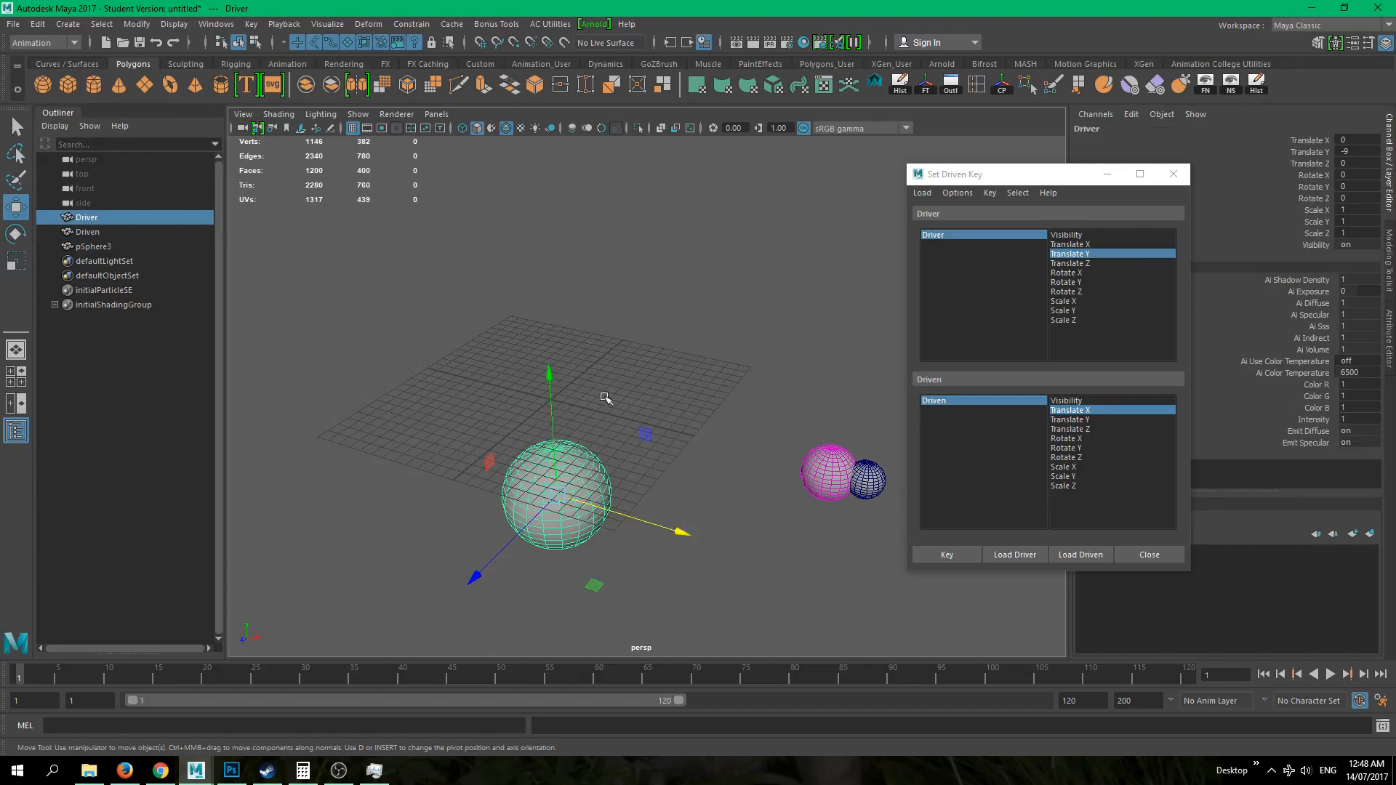
left_click(710, 309)
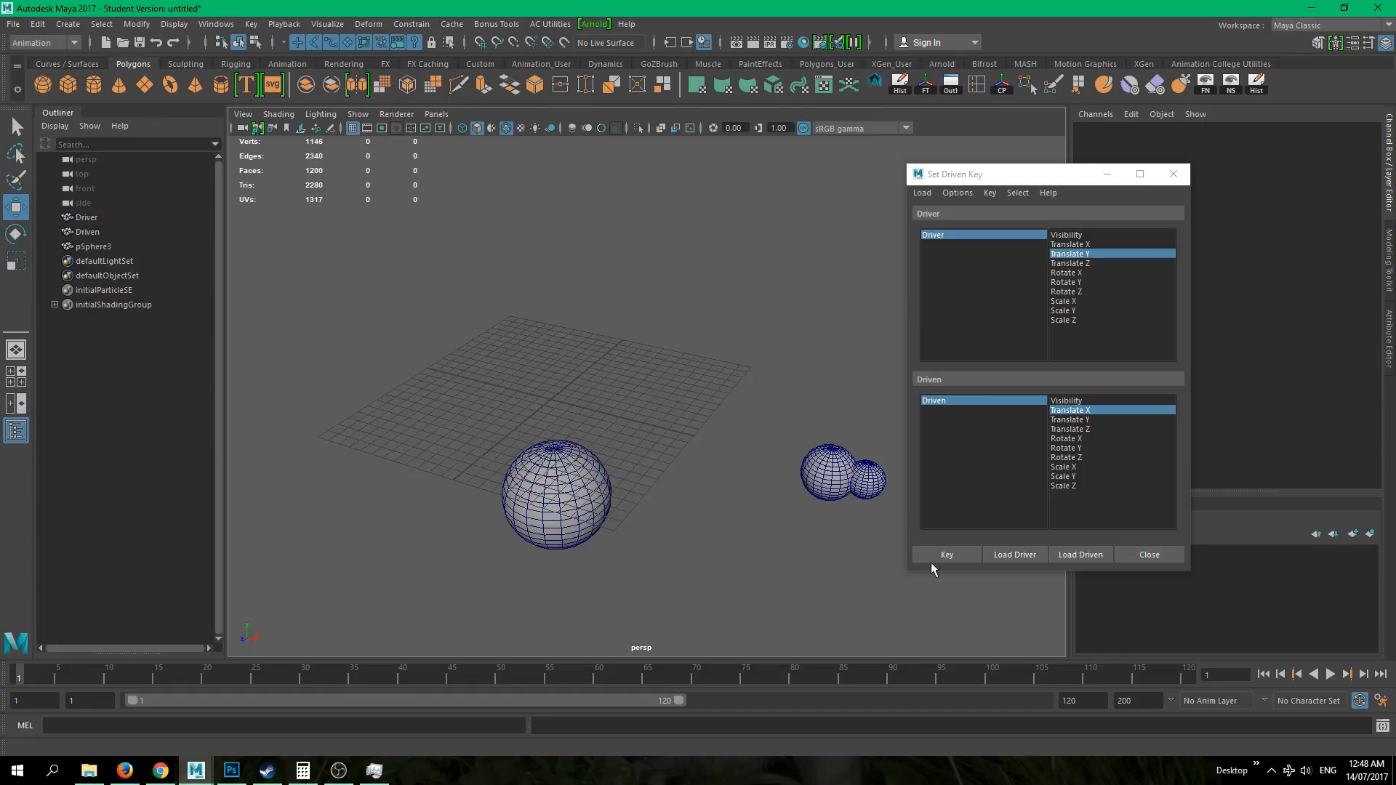
left_click(948, 557)
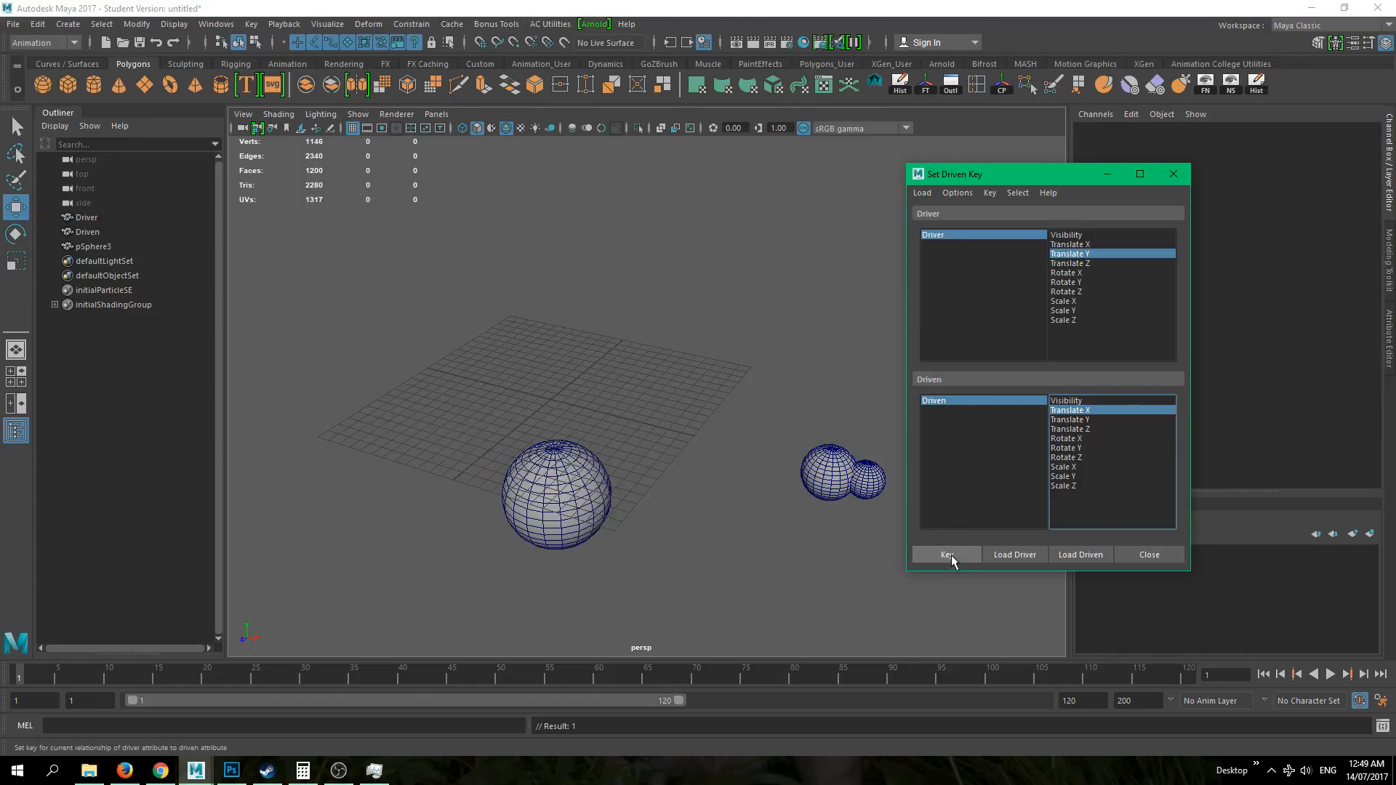
- Test the three-key driven link by raising the Driver sphere on Y and moving it freely around the scene
left_click(530, 500)
left_click_drag(538, 367, 465, 284)
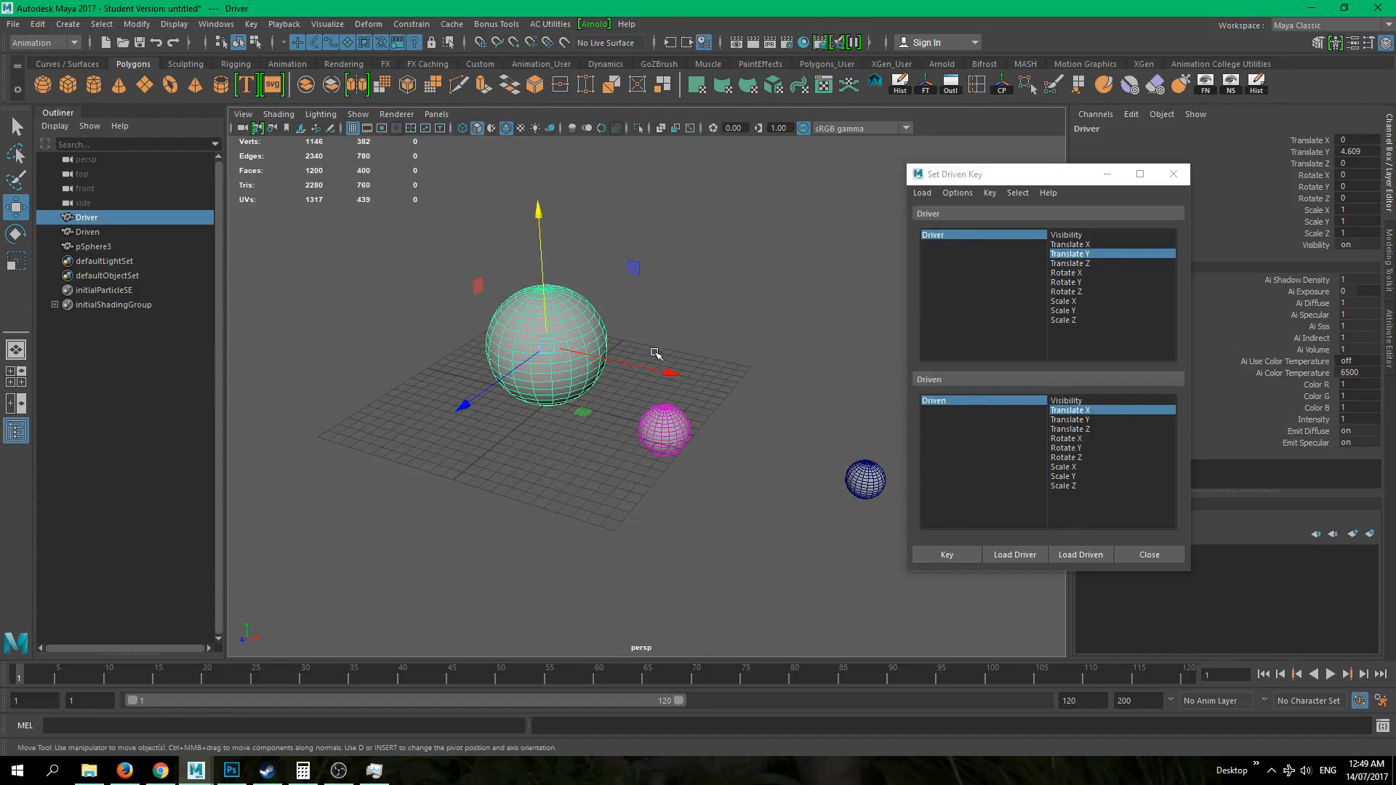
left_click_drag(578, 372, 688, 210)
- Set the Driver sphere's Translate X, Y and Z all to 0
left_click(1356, 139)
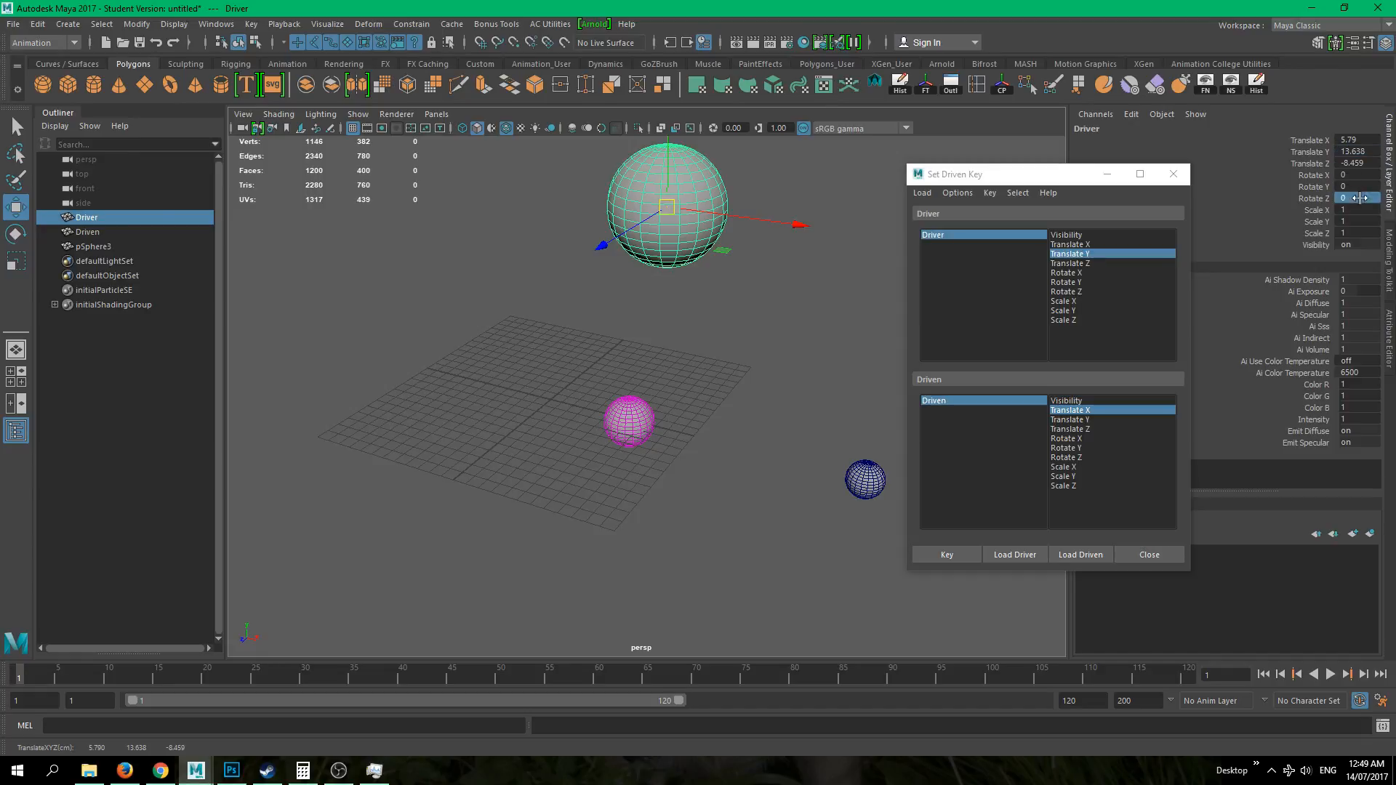
left_click_drag(1349, 138, 1351, 163)
type("0")
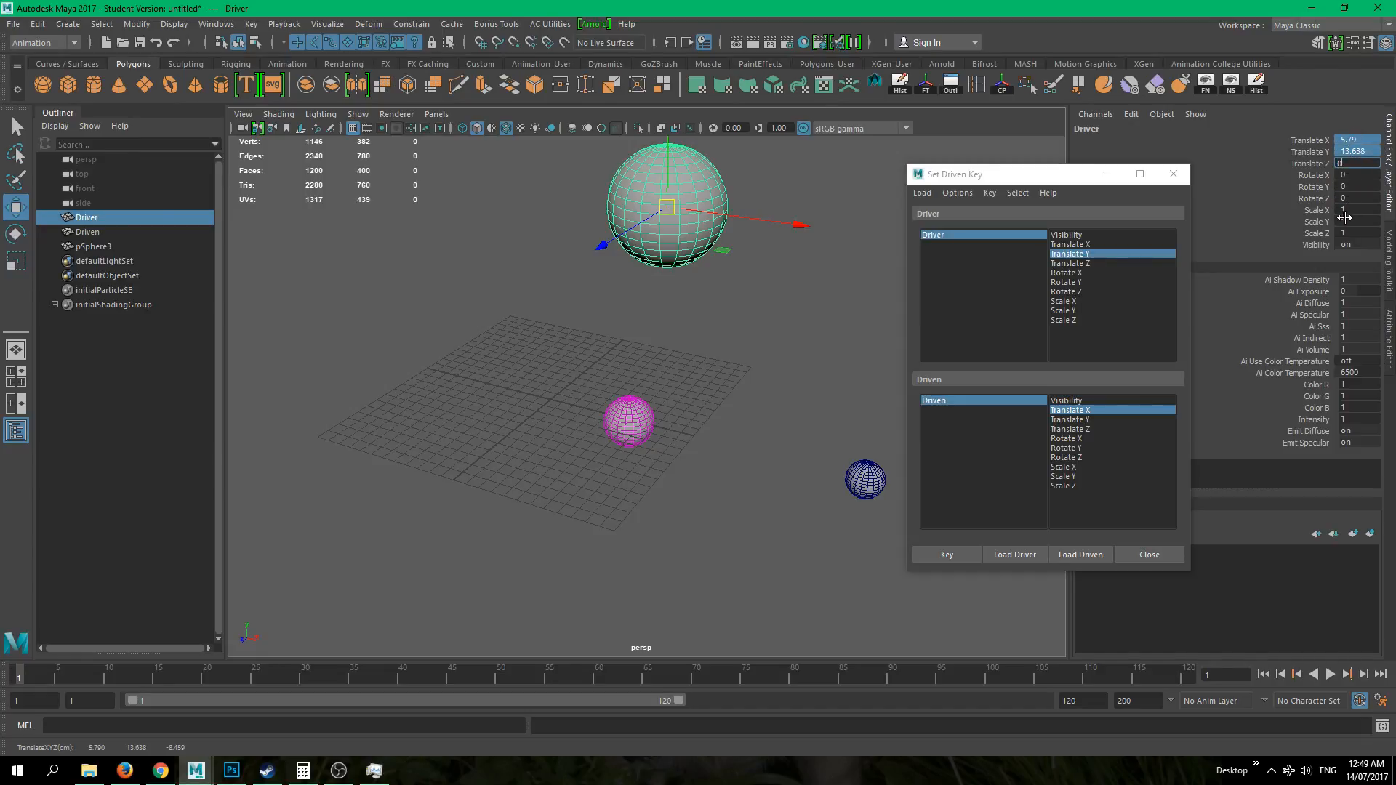
key("Return")
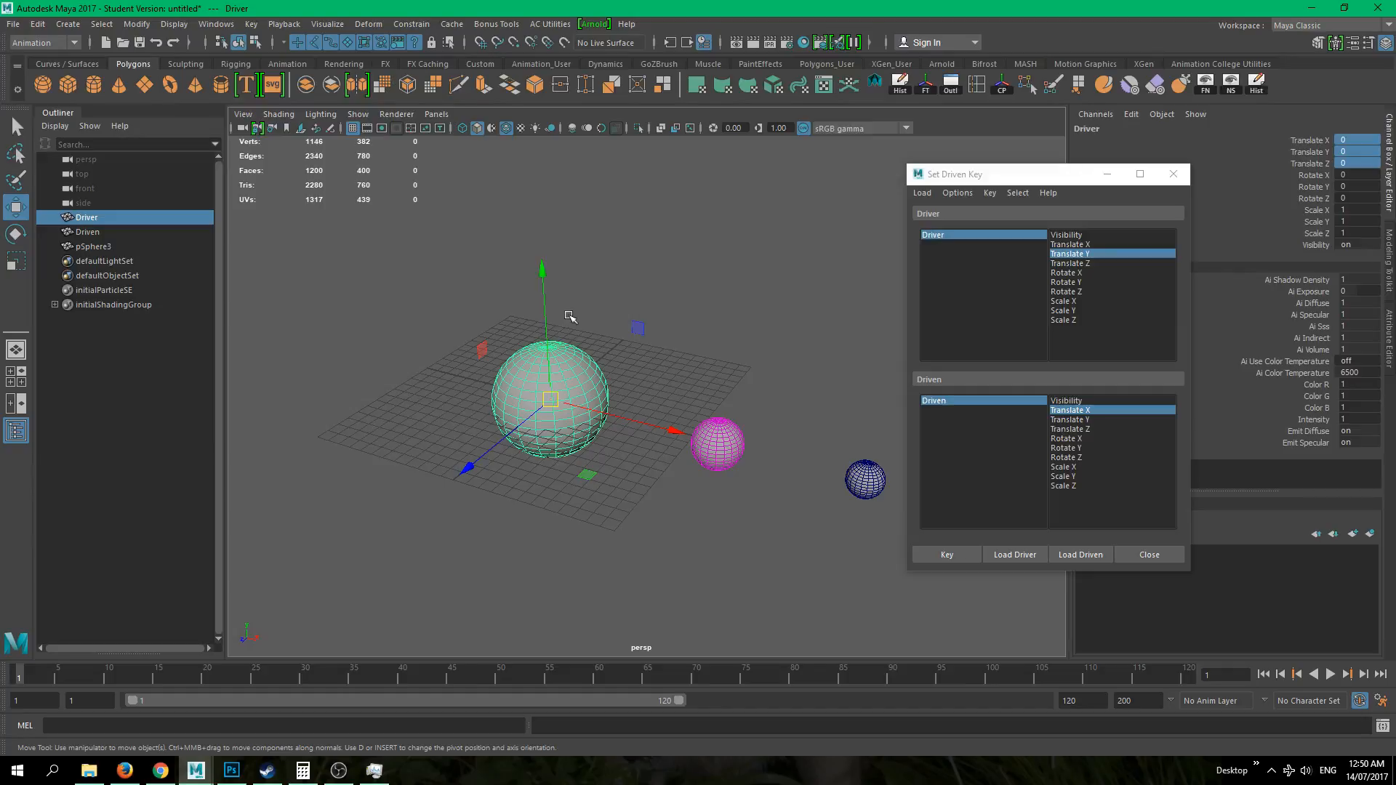
- Break the driven connection on the Driven sphere's Translate X channel
left_click(618, 232)
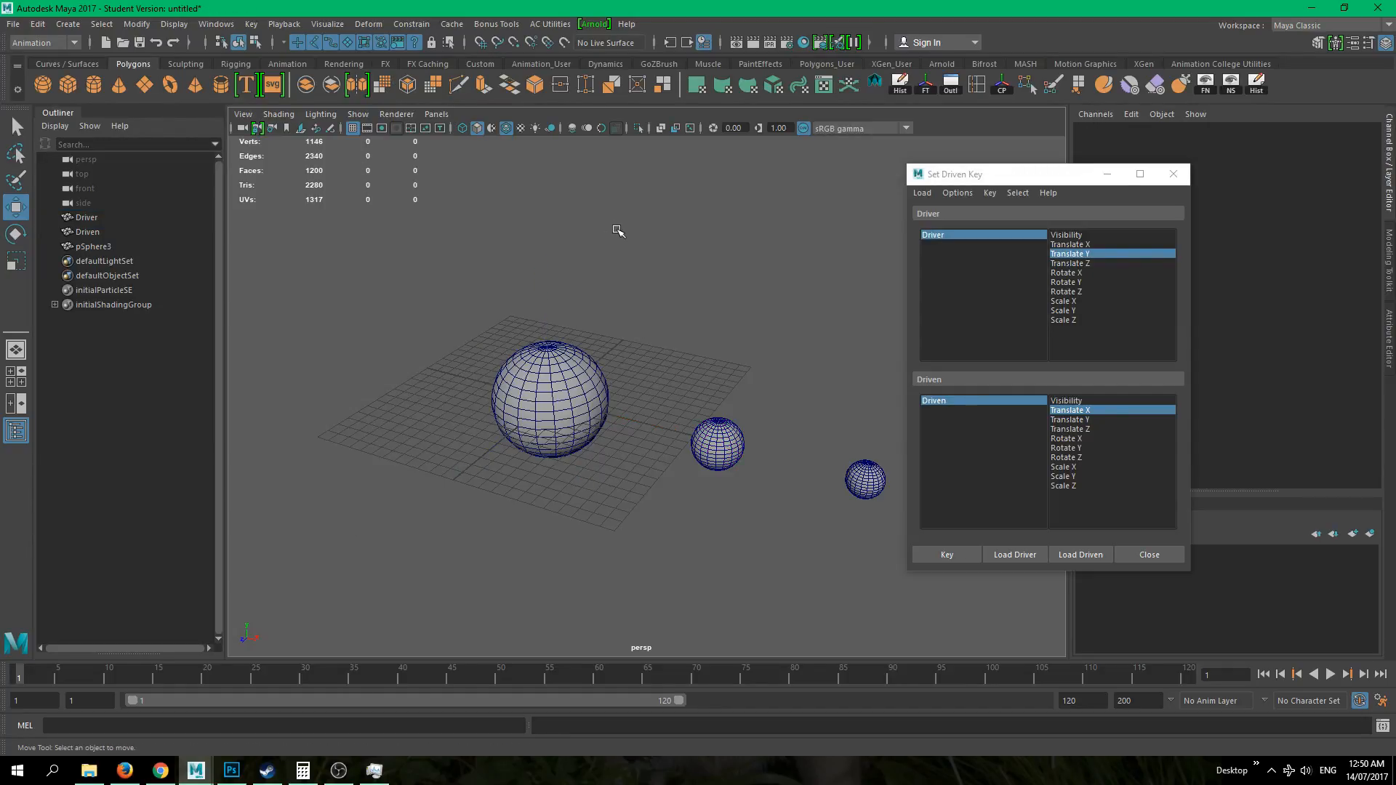
left_click(728, 469)
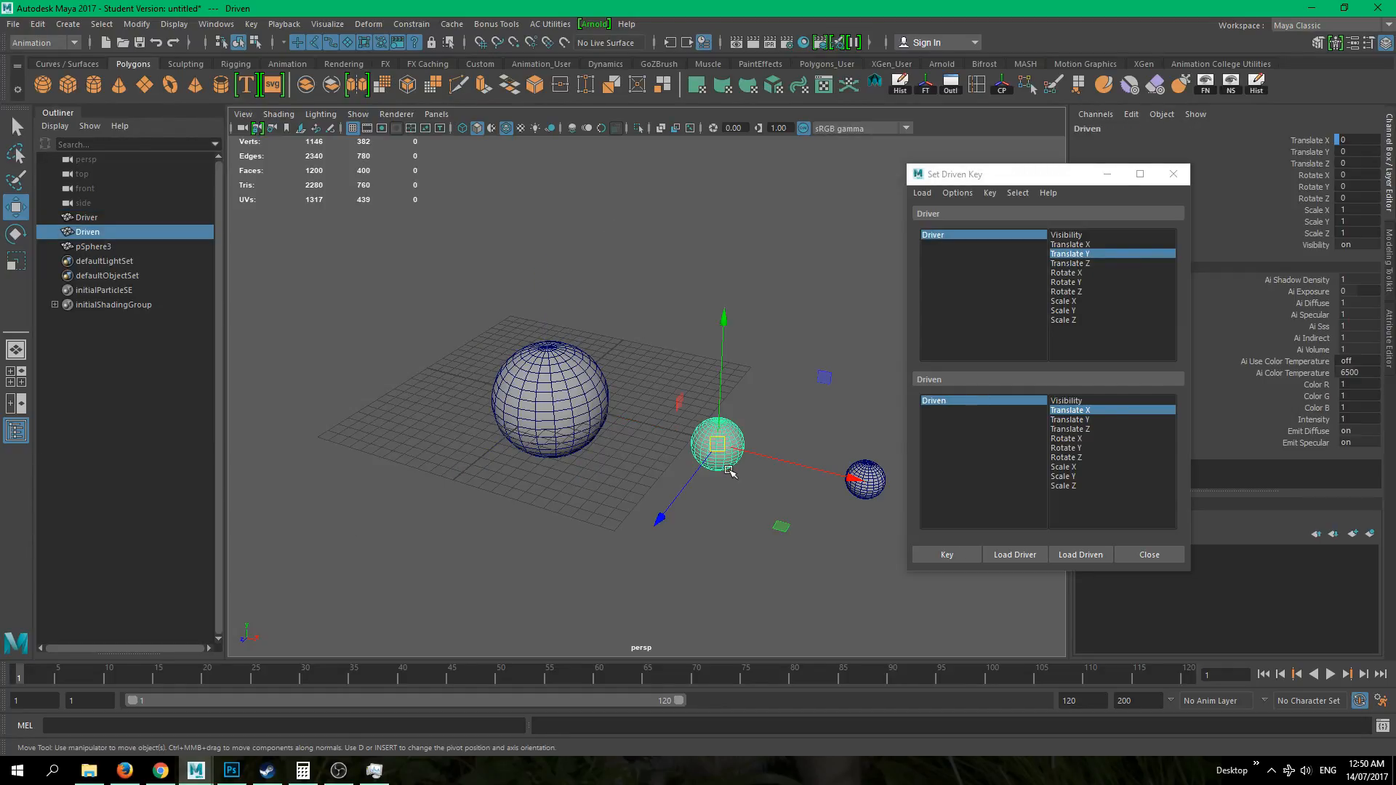
left_click(601, 404)
left_click(716, 463)
left_click(1312, 140)
right_click(1316, 141)
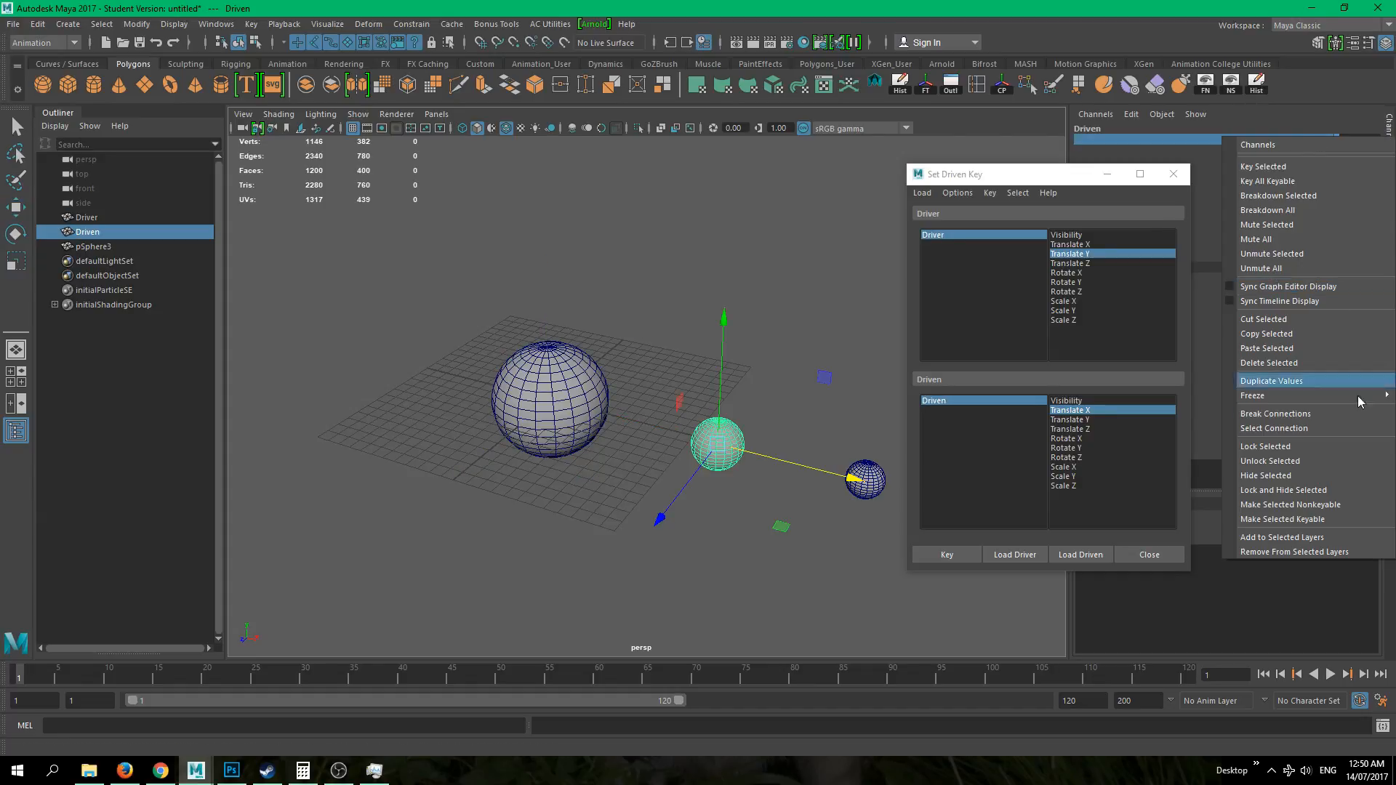
left_click(1339, 415)
- Test the removed link by raising the Driver sphere, then reset its Translate Y to 0
left_click(553, 393)
left_click_drag(548, 271, 541, 233)
left_click(1351, 151)
type("0")
key("Return")
left_click(756, 349)
key("w")
left_click_drag(487, 397, 822, 585)
left_click(577, 556)
mouse_move(567, 580)
left_mouse_down("alt")
mouse_move(468, 560)
mouse_move(621, 621)
mouse_move(545, 548)
mouse_move(530, 577)
mouse_move(586, 567)
left_mouse_up("alt")
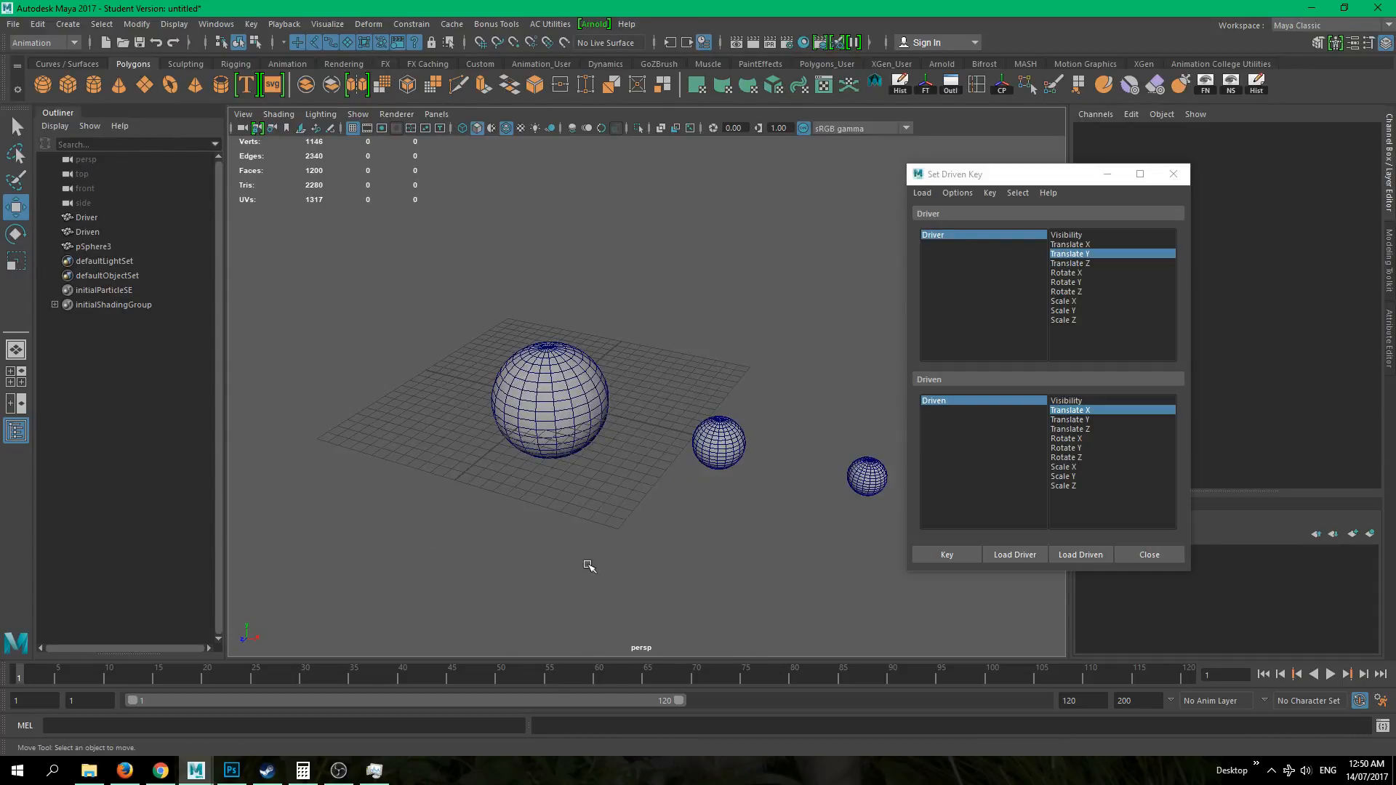
- Close the Set Driven Key window and delete all three spheres from the scene
left_click(1172, 174)
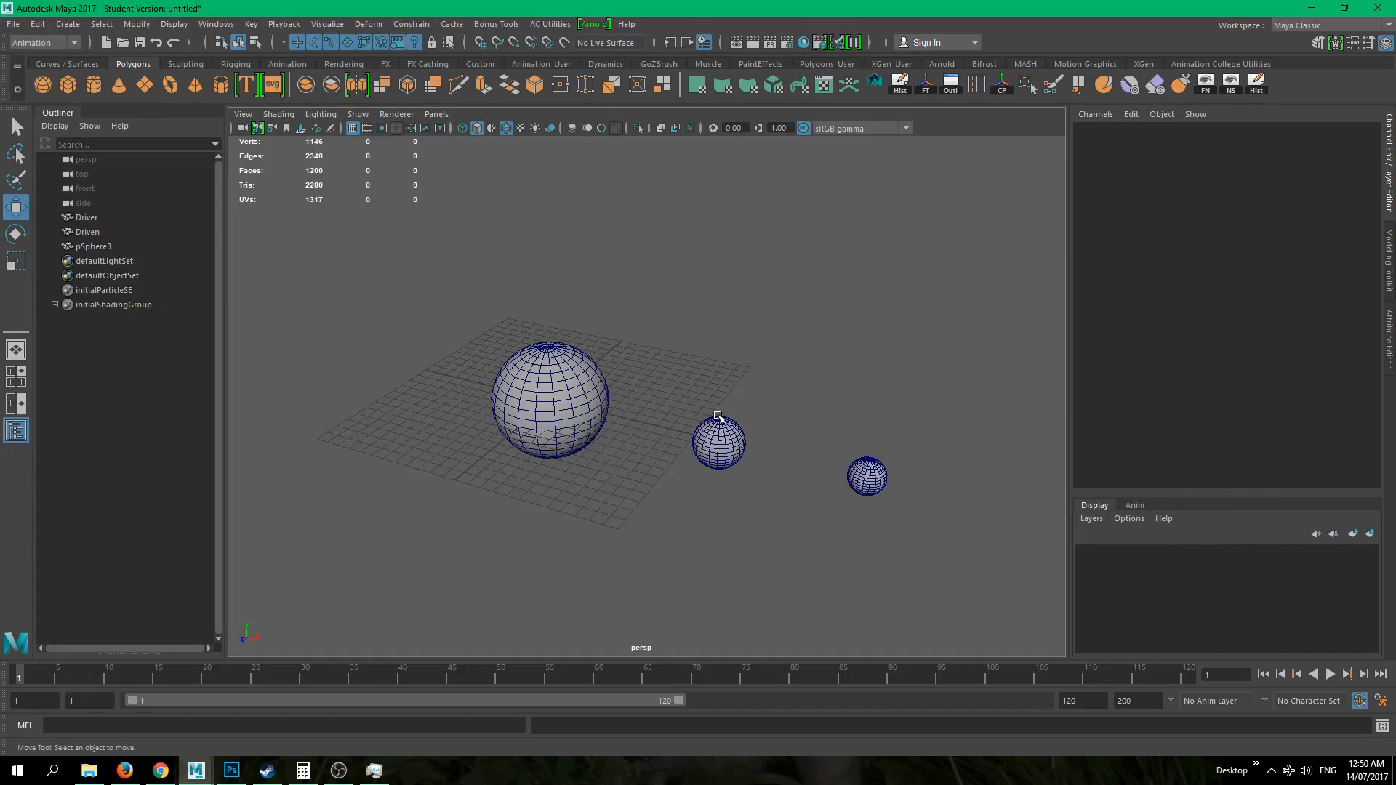
left_click_drag(717, 417, 538, 444, "alt")
left_click_drag(551, 455, 644, 500, "alt")
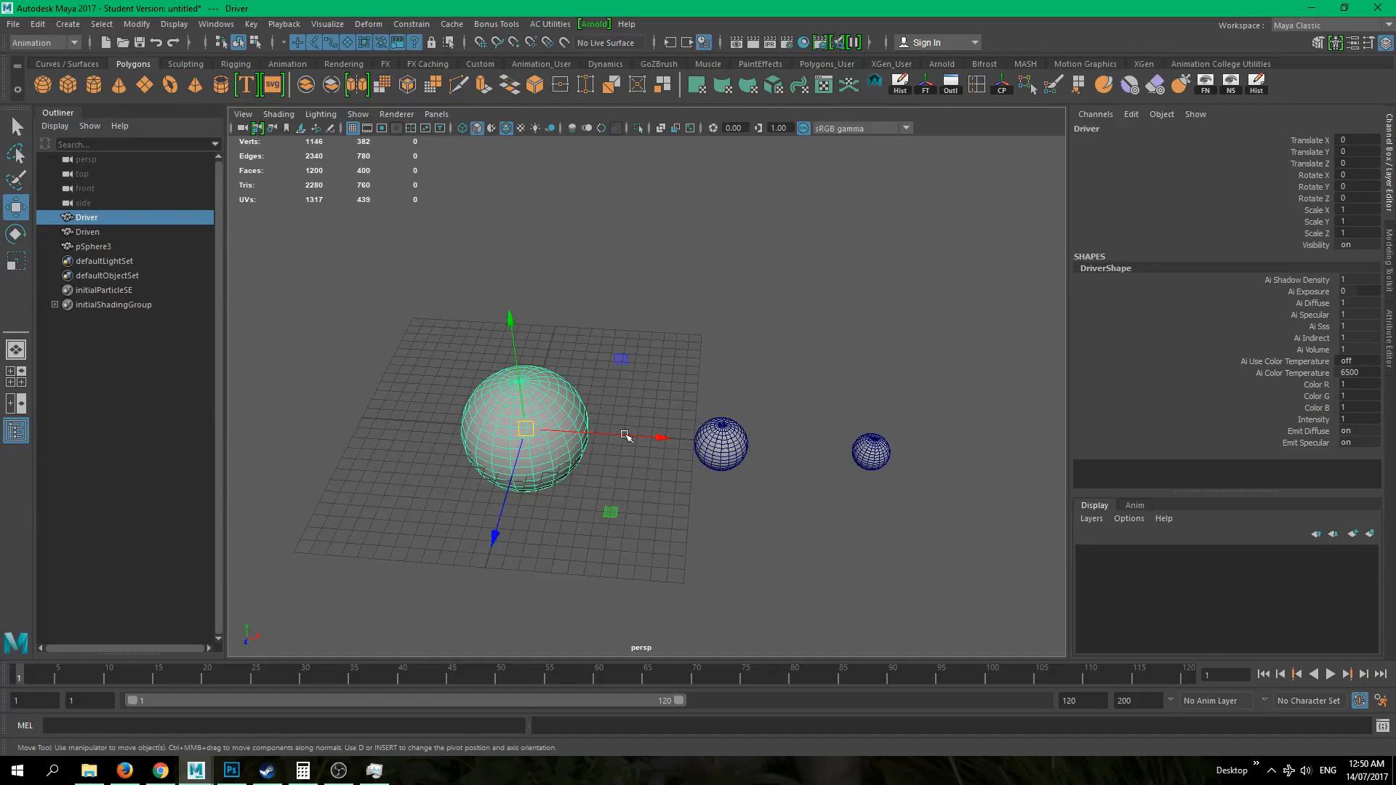
left_click_drag(621, 433, 991, 468, "shift")
key("Delete")
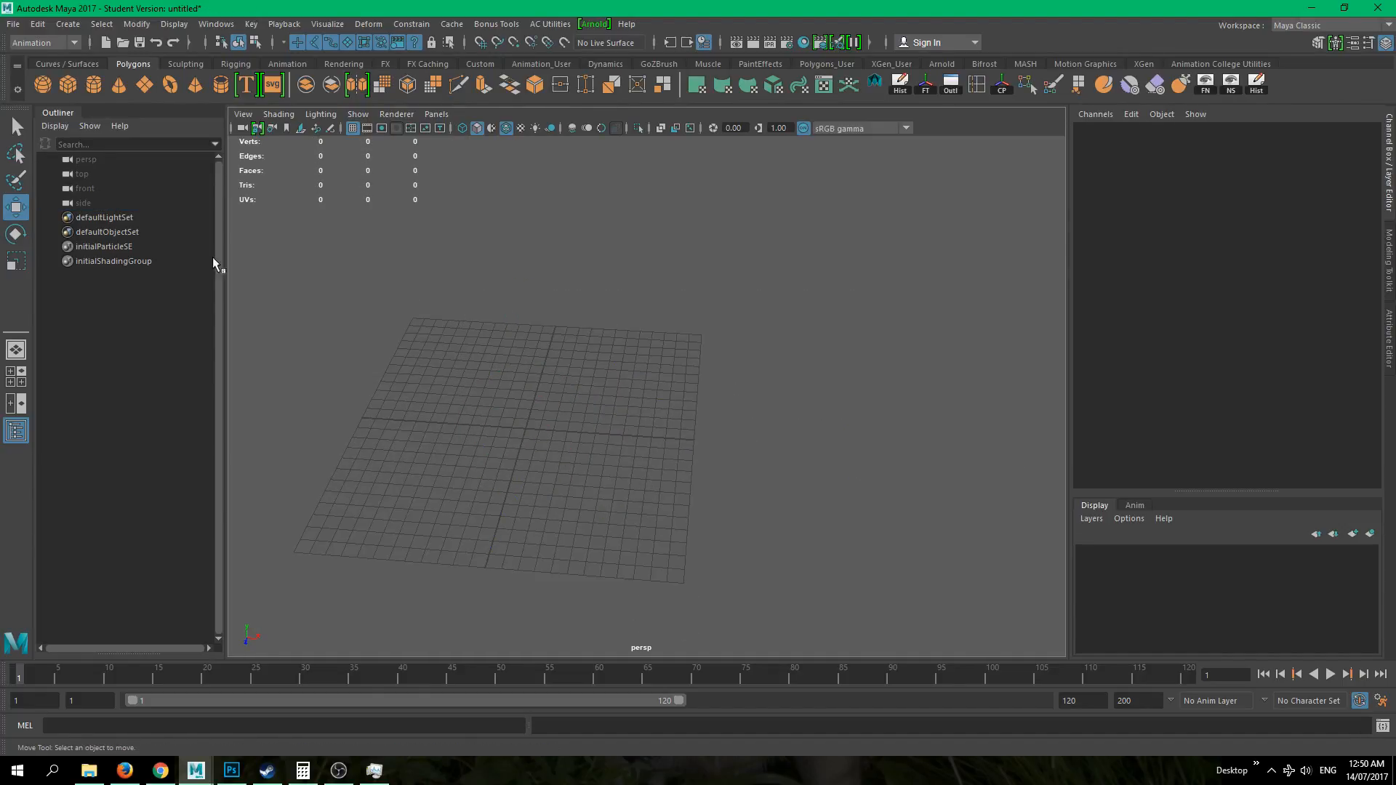
- Create a default polygon cube at the origin of the grid
left_click(67, 85)
middle_click_drag(462, 413, 499, 405, "alt")
right_click_drag(499, 405, 595, 492, "alt")
middle_click_drag(594, 492, 817, 371, "alt")
right_click_drag(816, 371, 767, 342, "alt")
middle_click_drag(767, 342, 616, 336, "alt")
left_click_drag(616, 337, 639, 416, "alt")
middle_click_drag(681, 455, 760, 399, "alt")
left_click_drag(761, 399, 682, 464, "alt")
middle_click_drag(682, 464, 688, 445, "alt")
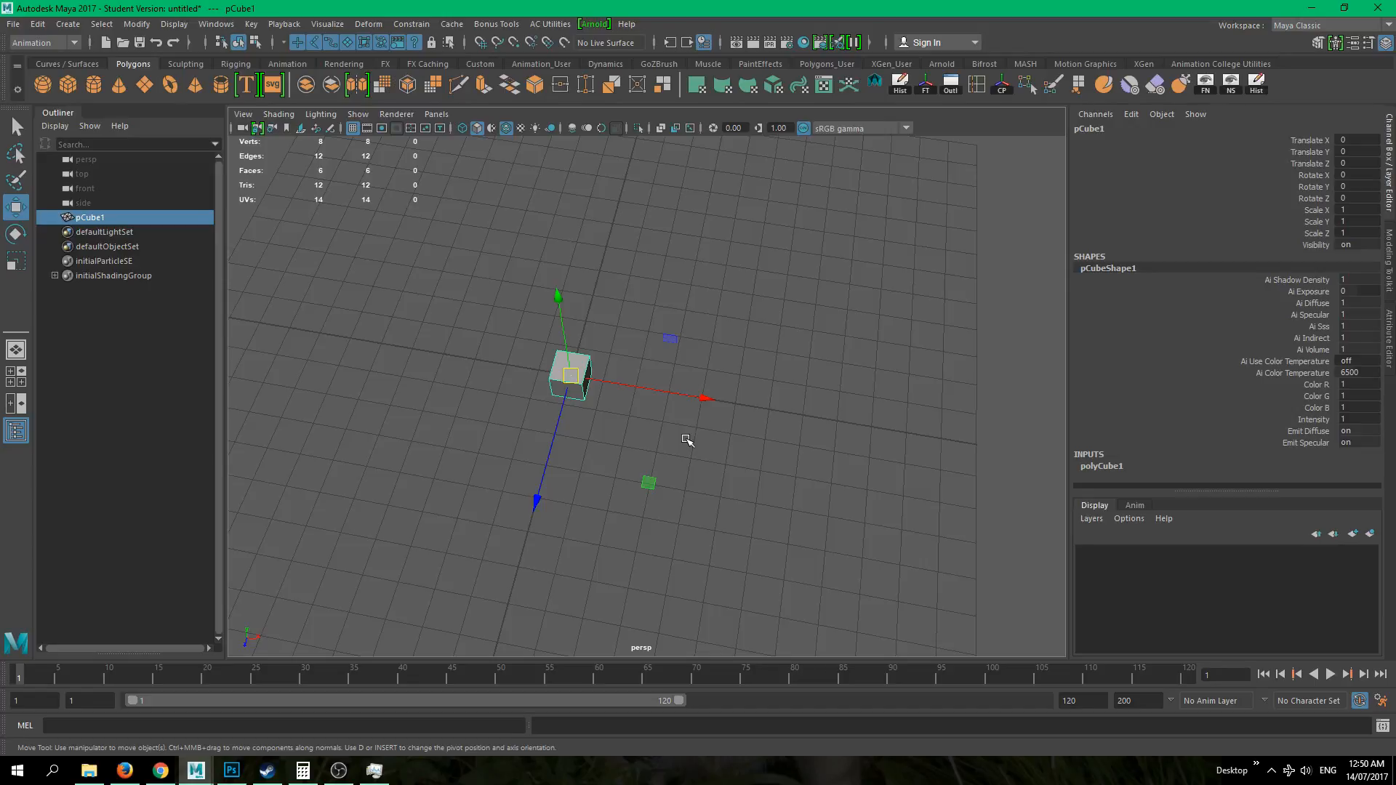
left_click_drag(683, 440, 640, 480, "alt")
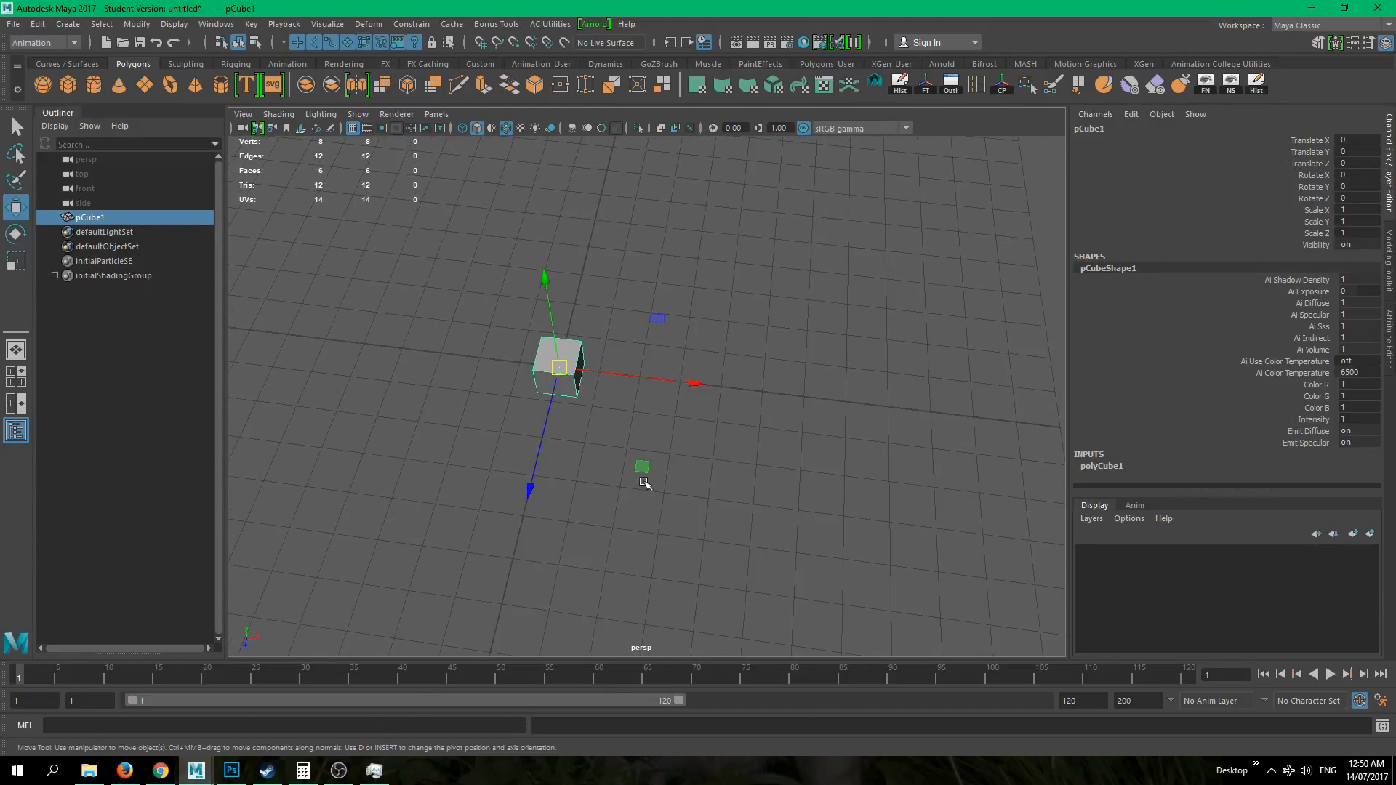
- Duplicate the cube repeatedly along X at 2-unit intervals and delete the extra copies beyond the fourth cube
key("ctrl+d")
mouse_move(624, 378)
left_mouse_down()
mouse_move(727, 389)
mouse_move(642, 382)
left_mouse_up()
key("x")
key("shift+d")
key("shift+d")
key("shift+d")
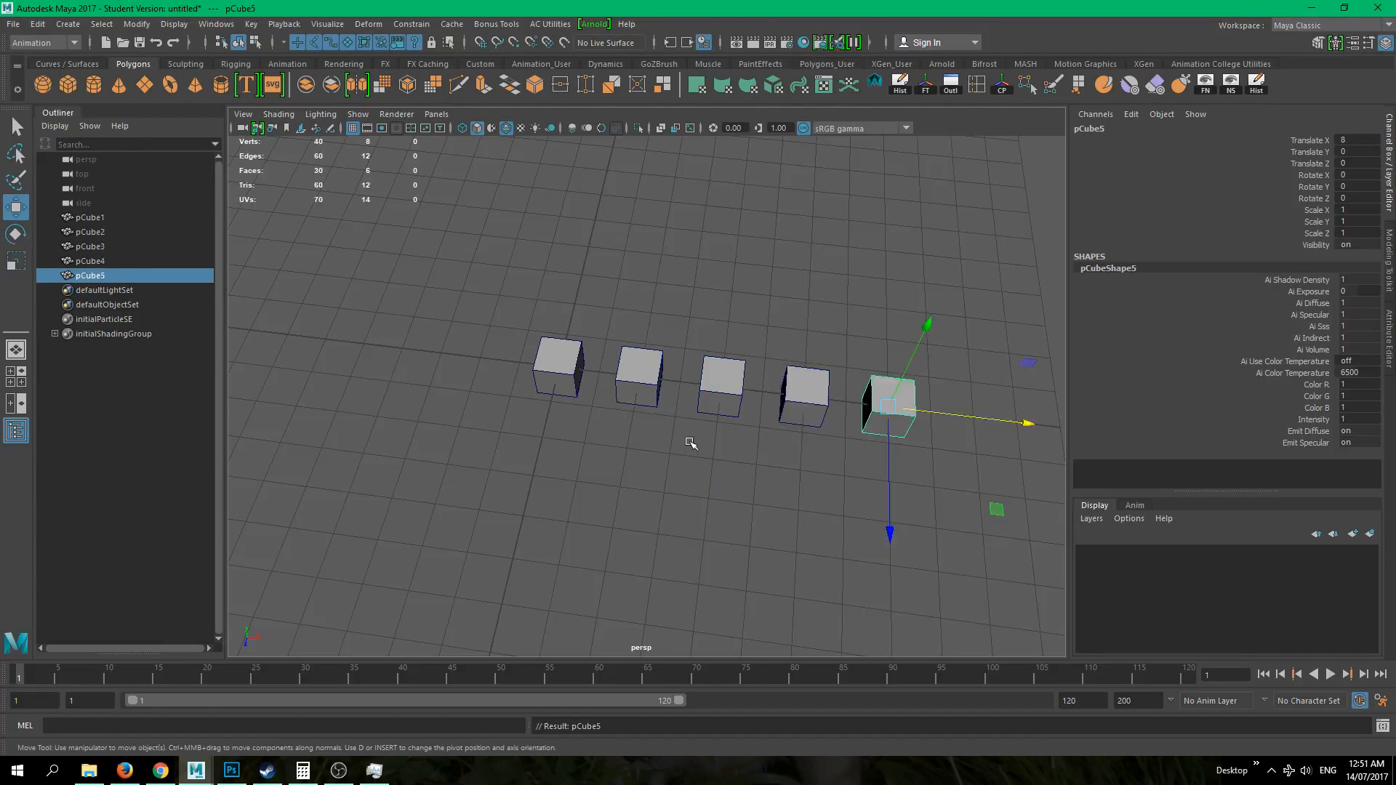
key("shift+d")
key("shift+d")
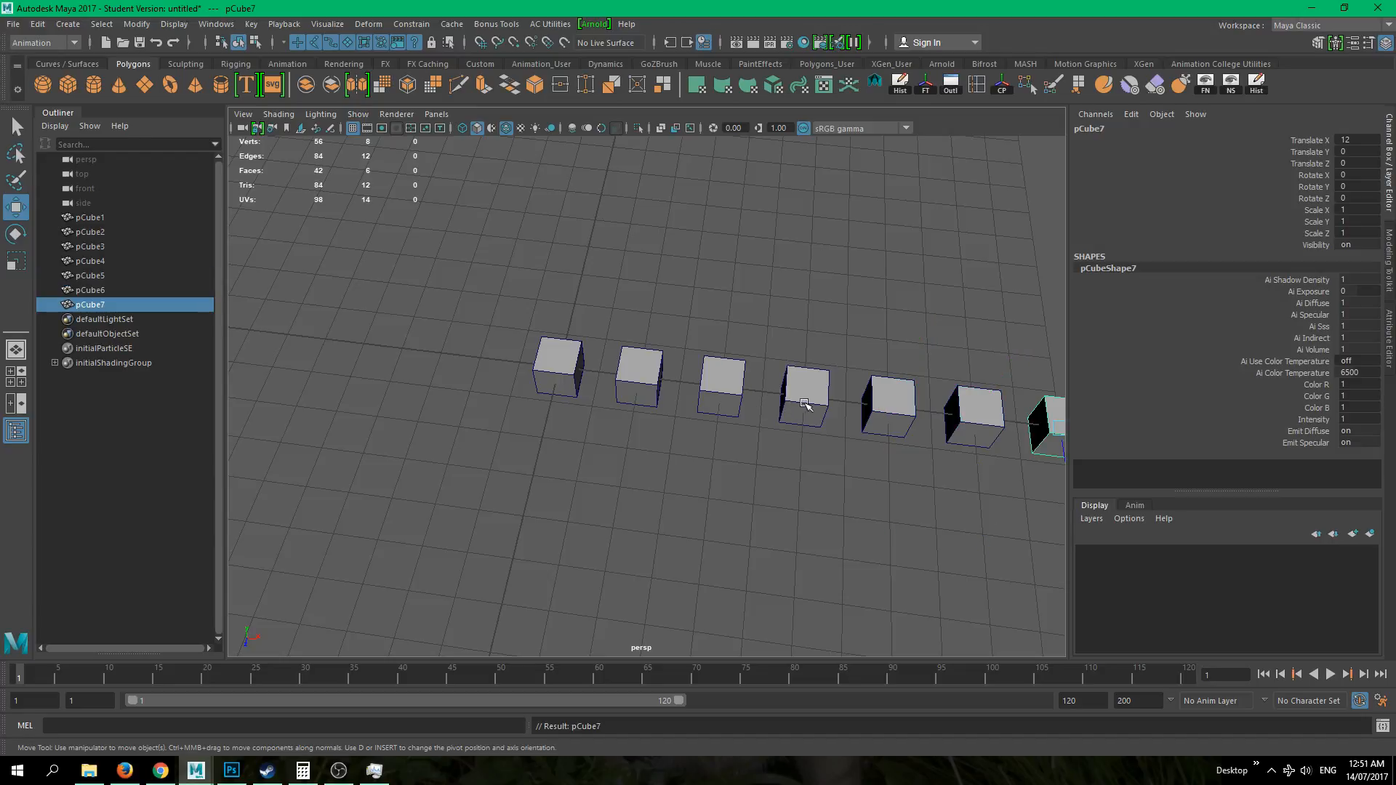
left_click_drag(844, 347, 1245, 536)
key("Delete")
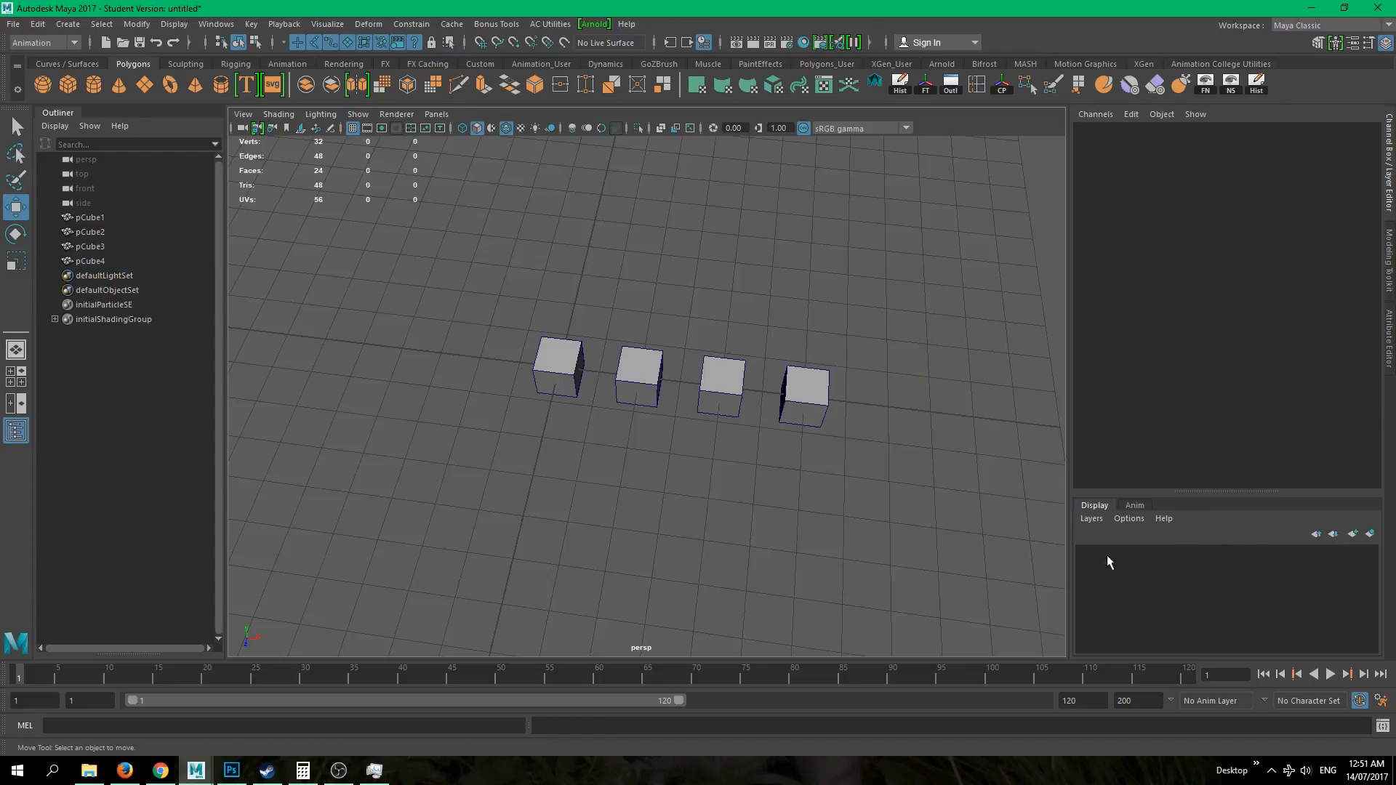
- Freeze the transformations of all four cubes and deselect them
right_click_drag(676, 582, 639, 517, "alt")
middle_click_drag(622, 533, 580, 560, "alt")
left_click_drag(545, 570, 633, 566, "alt")
right_click_drag(633, 567, 639, 613, "alt")
left_click_drag(639, 614, 945, 575, "alt")
left_click(925, 84)
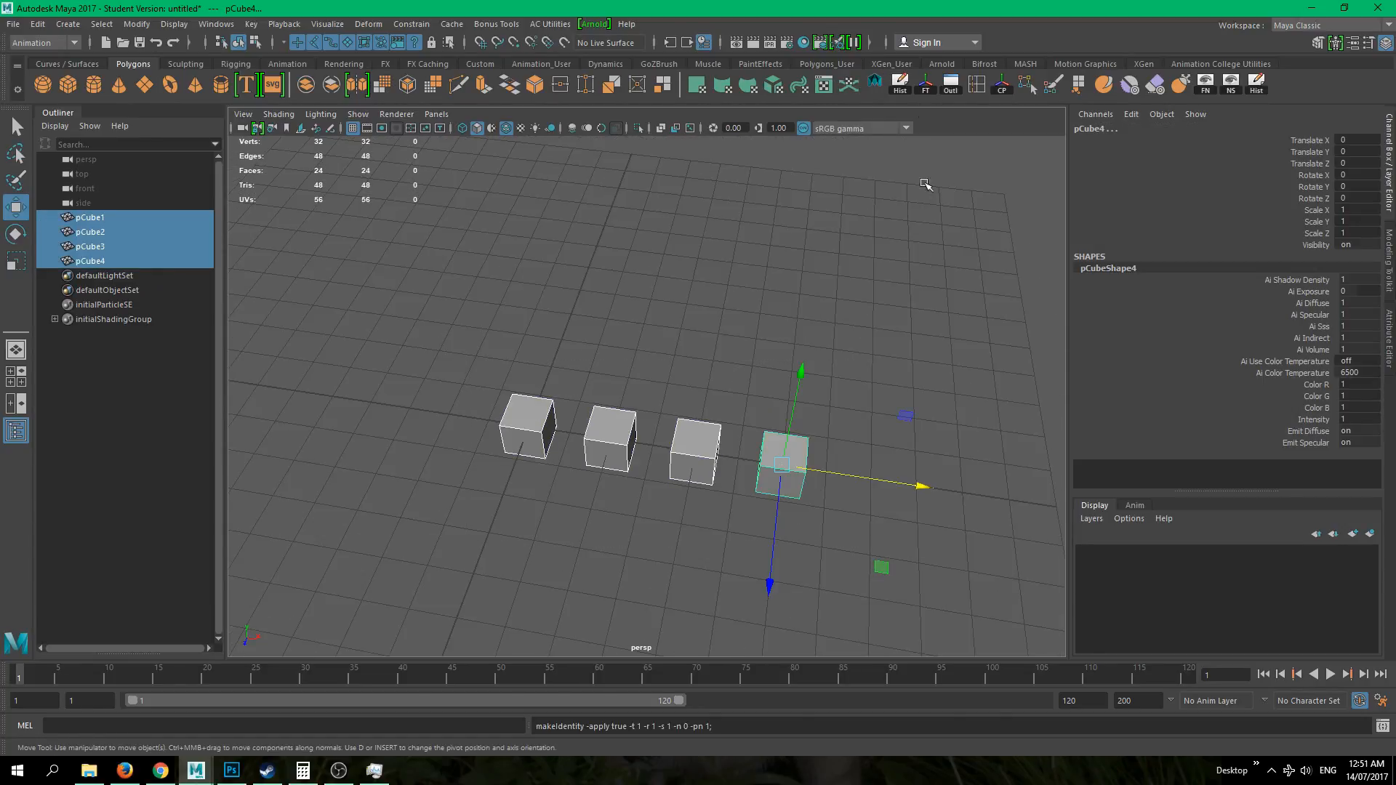
left_click(925, 185)
left_click_drag(480, 321, 613, 369, "alt")
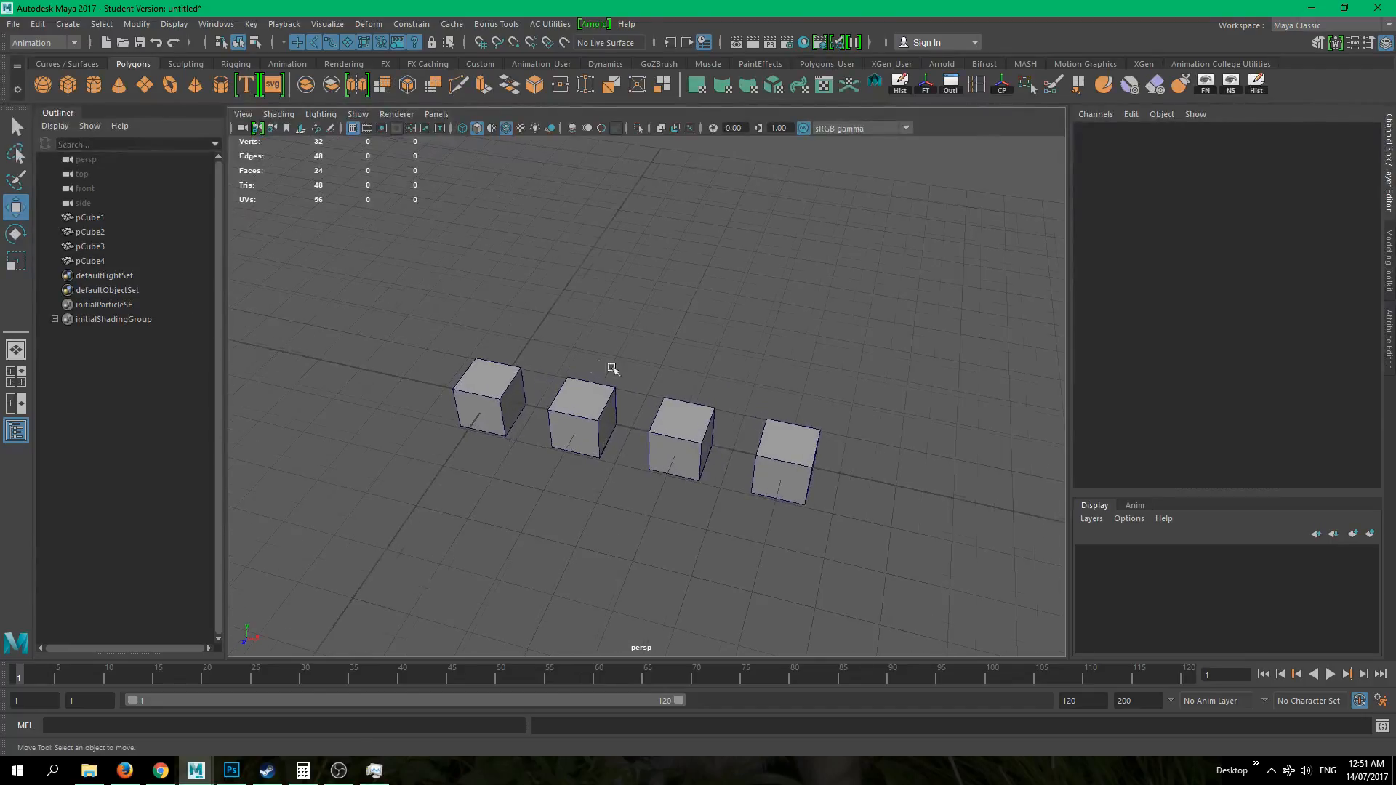
key("q")
left_click(499, 388)
left_click_drag(499, 388, 837, 491, "alt")
left_click(525, 311)
left_click(479, 363)
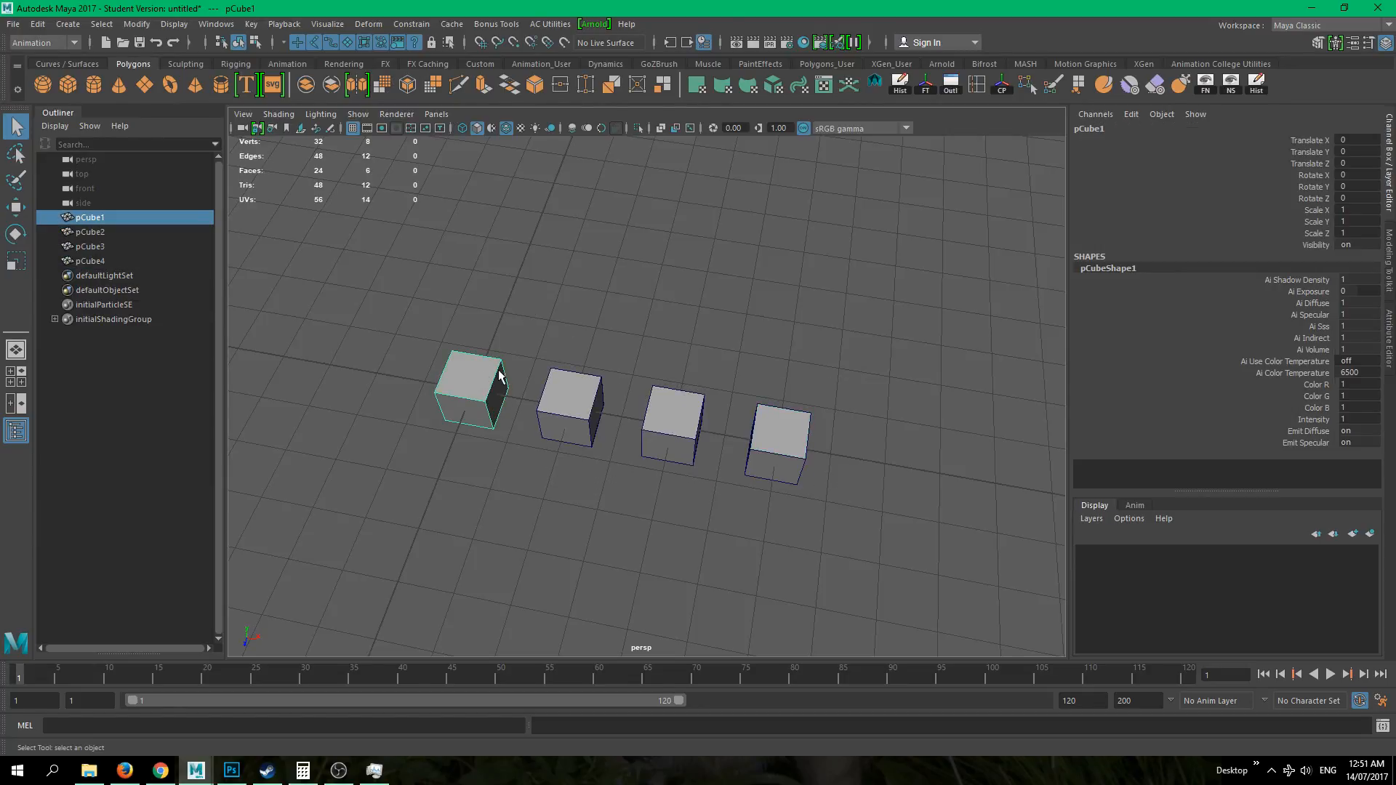
left_click_drag(514, 414, 529, 398, "alt")
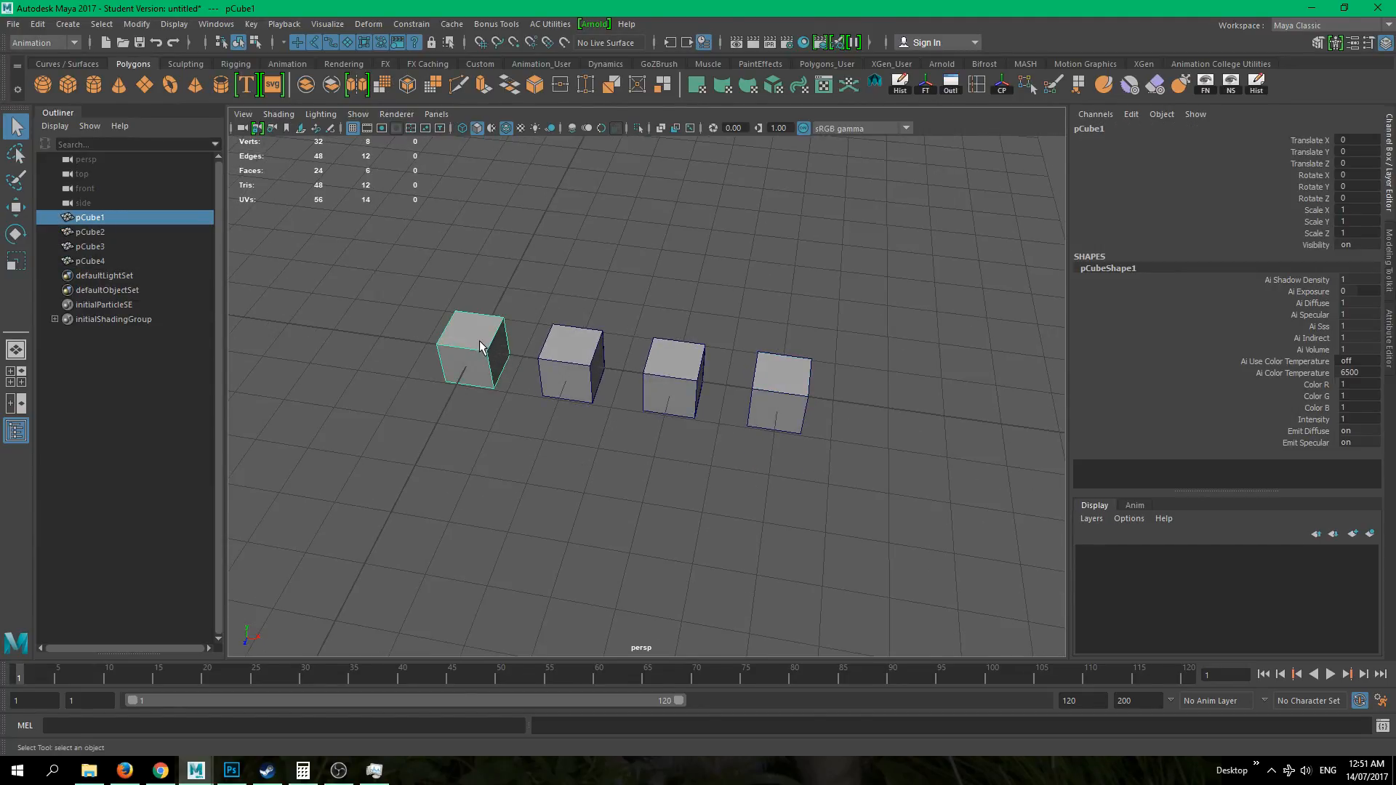
key("w")
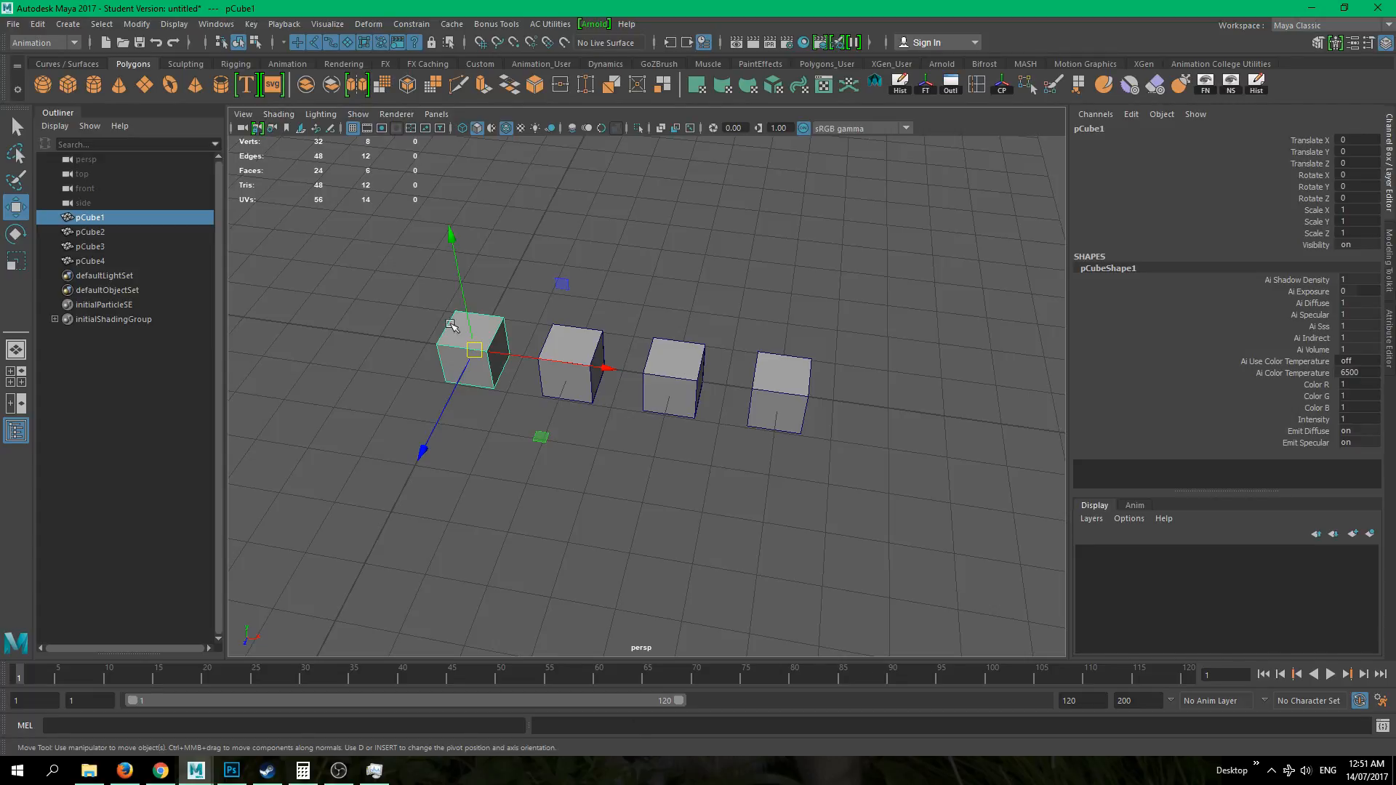
left_click(667, 471)
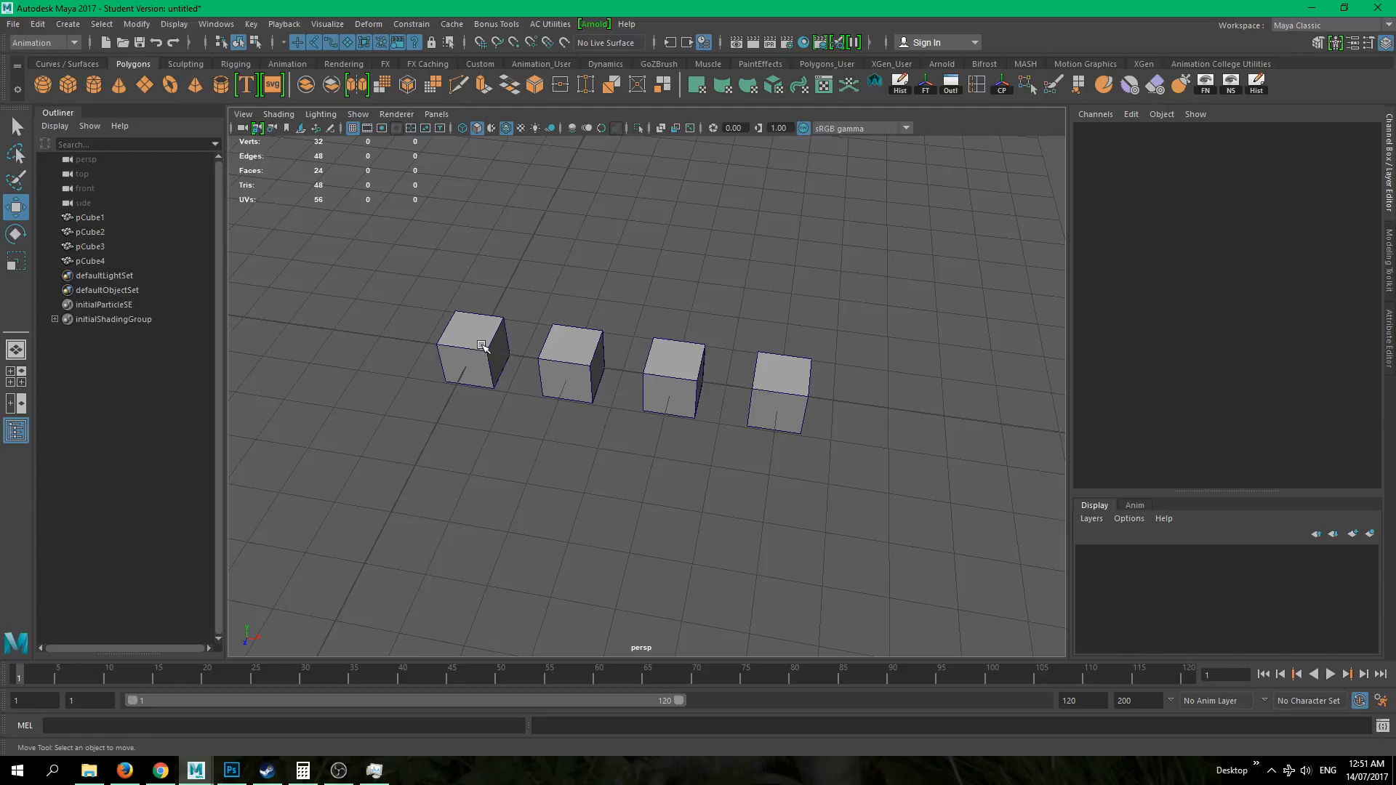
- Open the Expression Editor for the first cube, pCube1, and move its window clear of the cubes
left_click(483, 347)
middle_click_drag(461, 474, 470, 499, "alt")
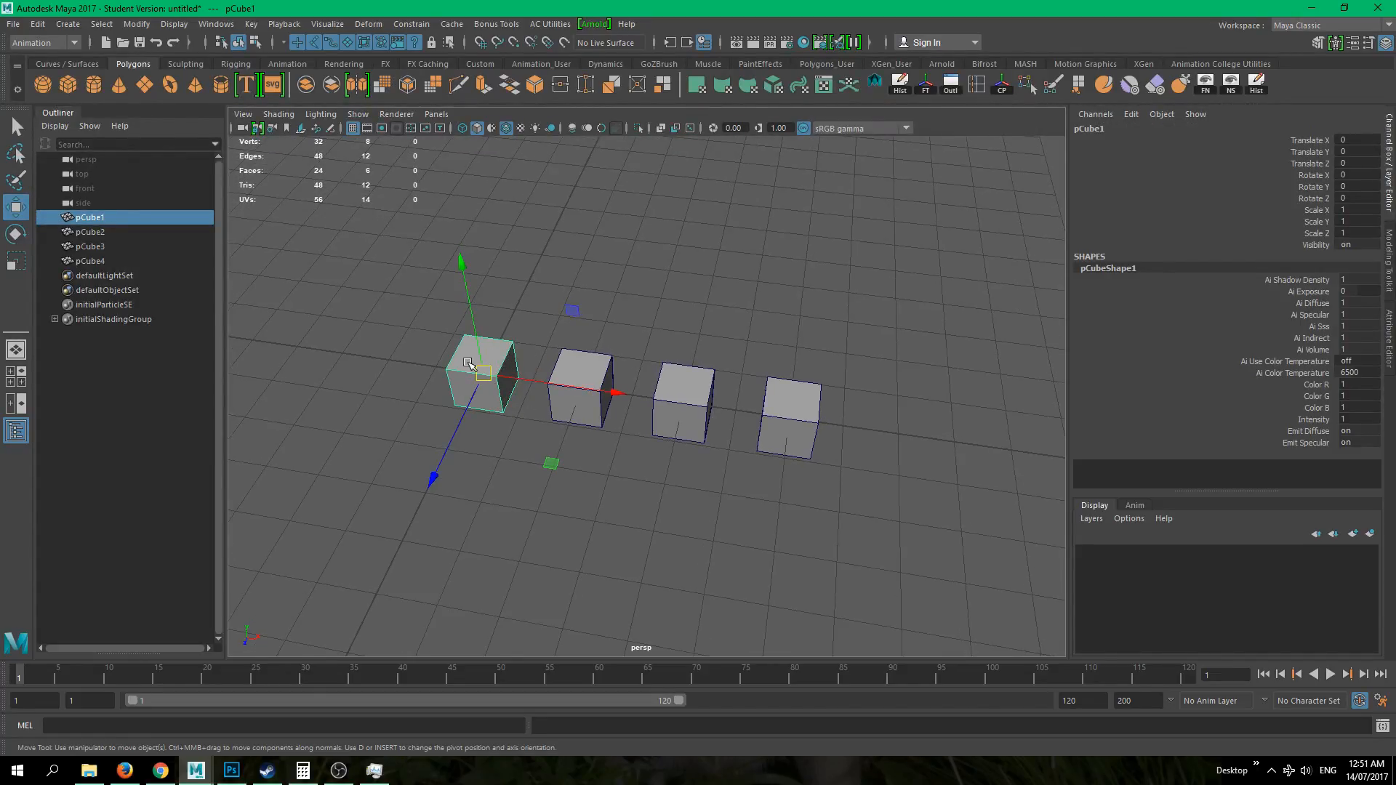
left_click(217, 25)
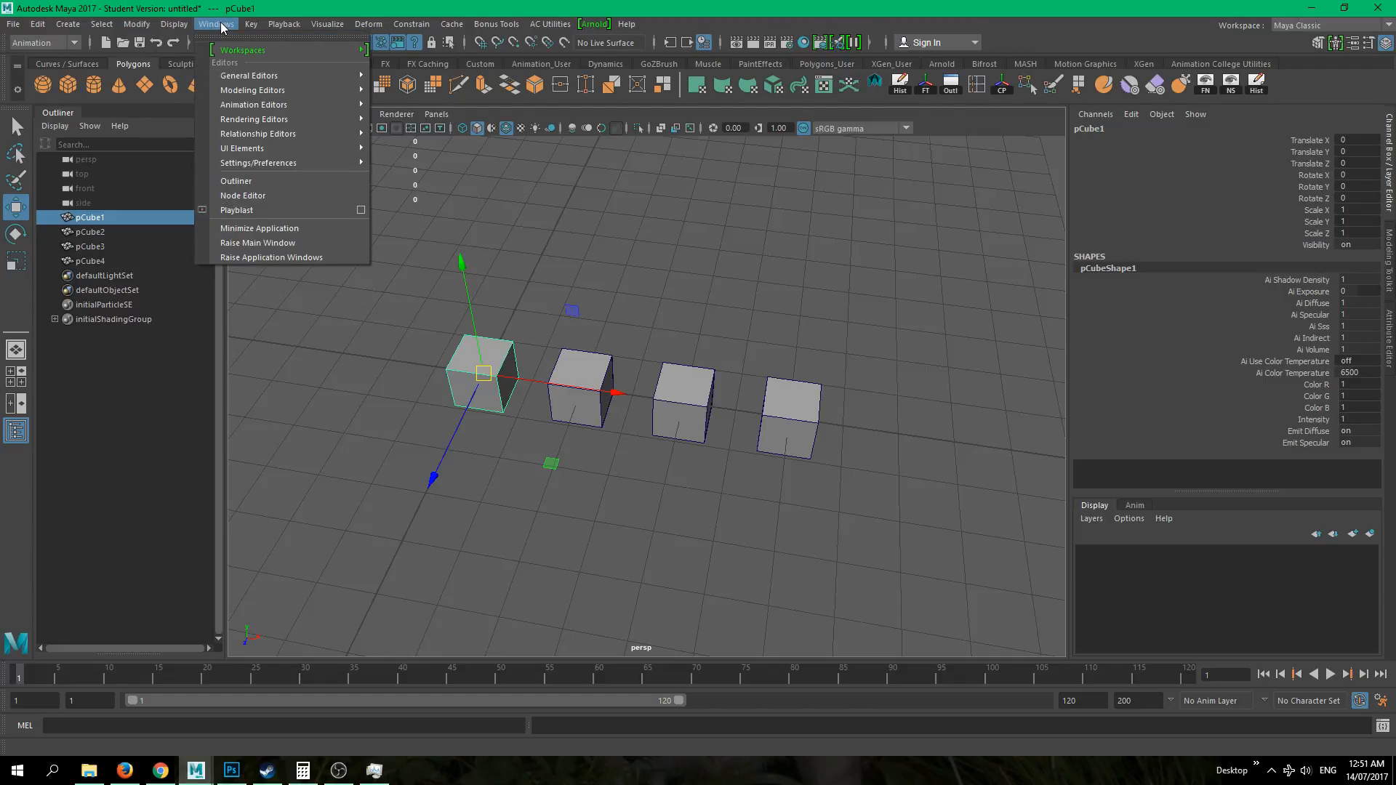
mouse_move(300, 106)
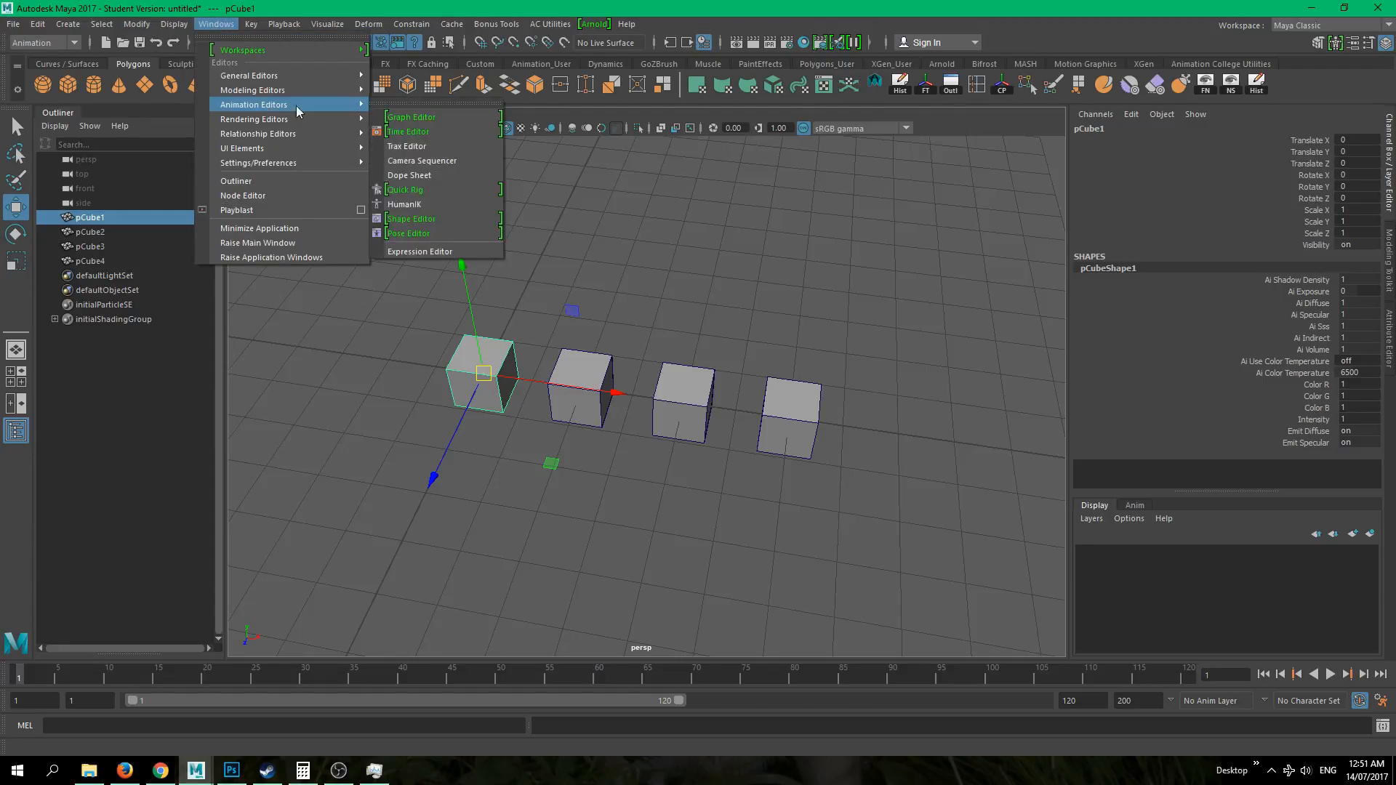
left_click(429, 251)
left_click_drag(588, 264, 970, 152)
- Select pCube1 and pick its translateX attribute in the Expression Editor
scroll(591, 176, "down", 3)
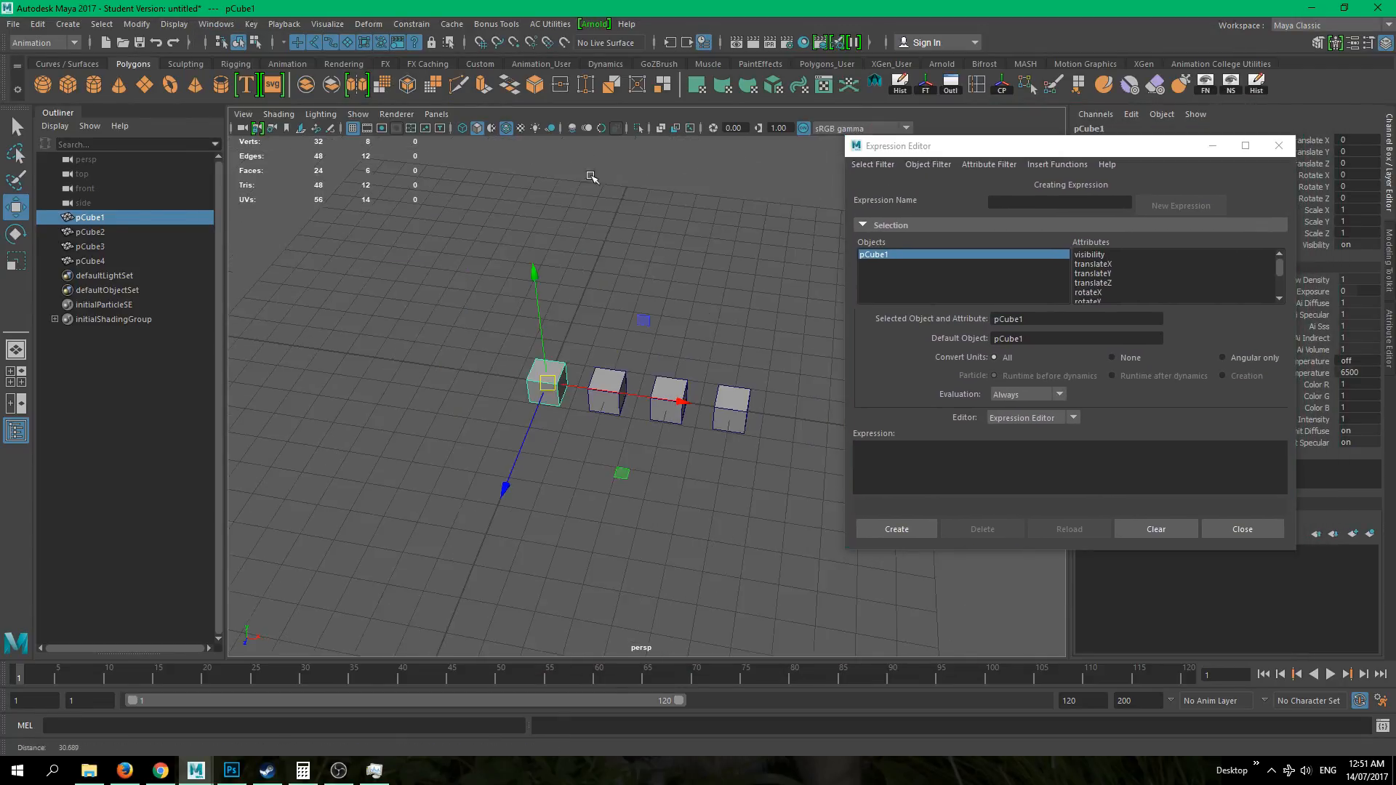
middle_click_drag(593, 265, 458, 253, "alt")
left_click_drag(458, 252, 477, 255, "alt")
right_click_drag(477, 255, 645, 308, "alt")
mouse_move(645, 308)
left_mouse_down("alt")
mouse_move(569, 316)
mouse_move(550, 290)
mouse_move(654, 292)
left_mouse_up("alt")
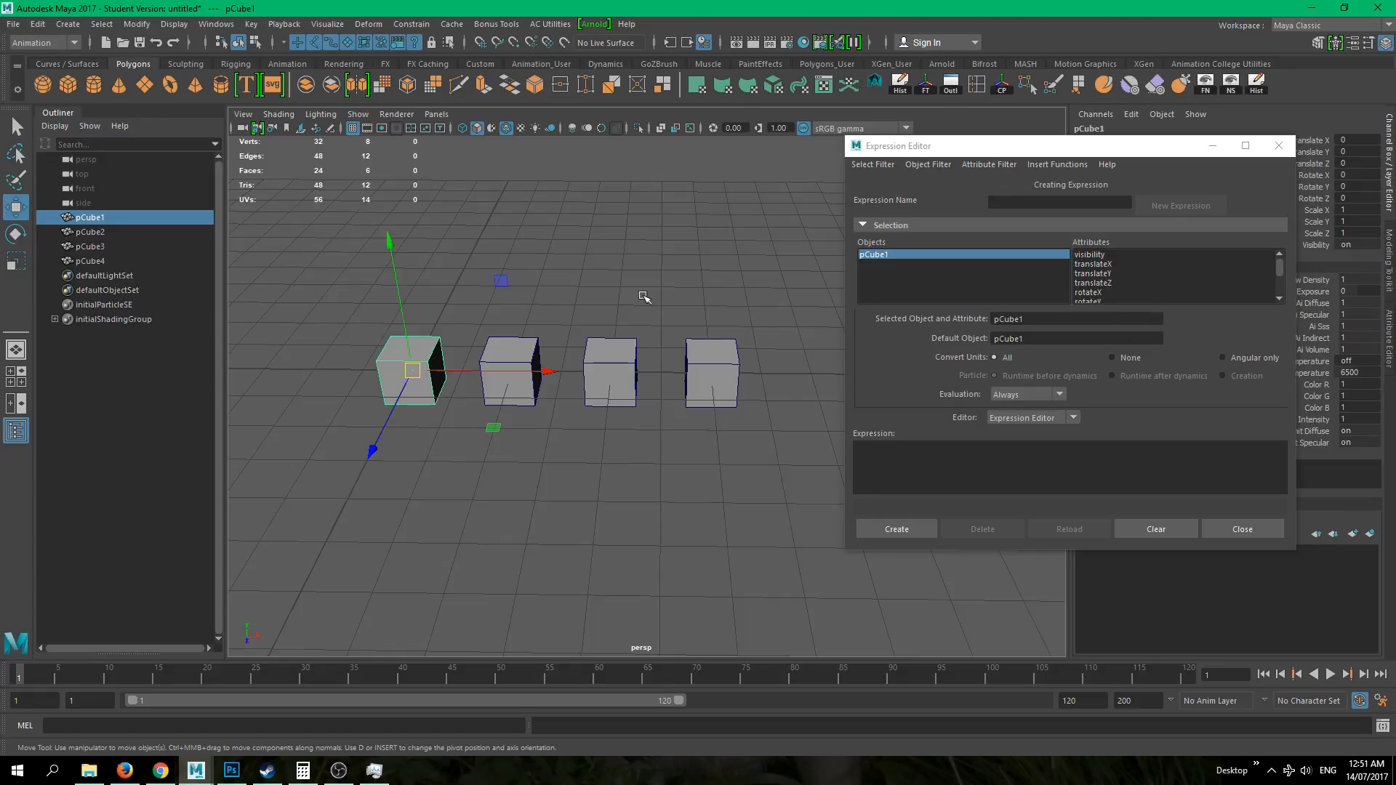
mouse_move(614, 258)
left_mouse_down("alt")
mouse_move(640, 262)
mouse_move(623, 245)
mouse_move(625, 260)
left_mouse_up("alt")
left_click_drag(759, 482, 700, 487, "alt")
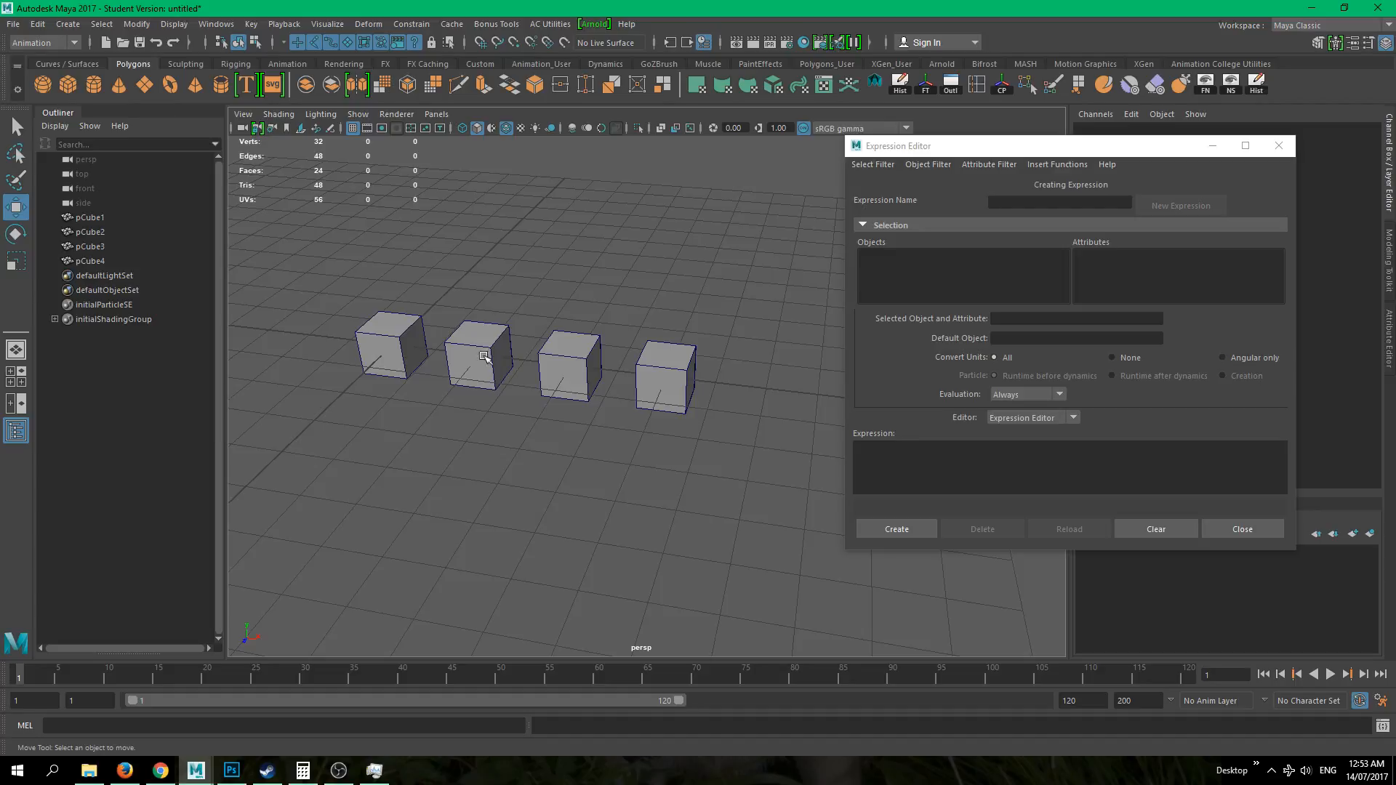
left_click(392, 348)
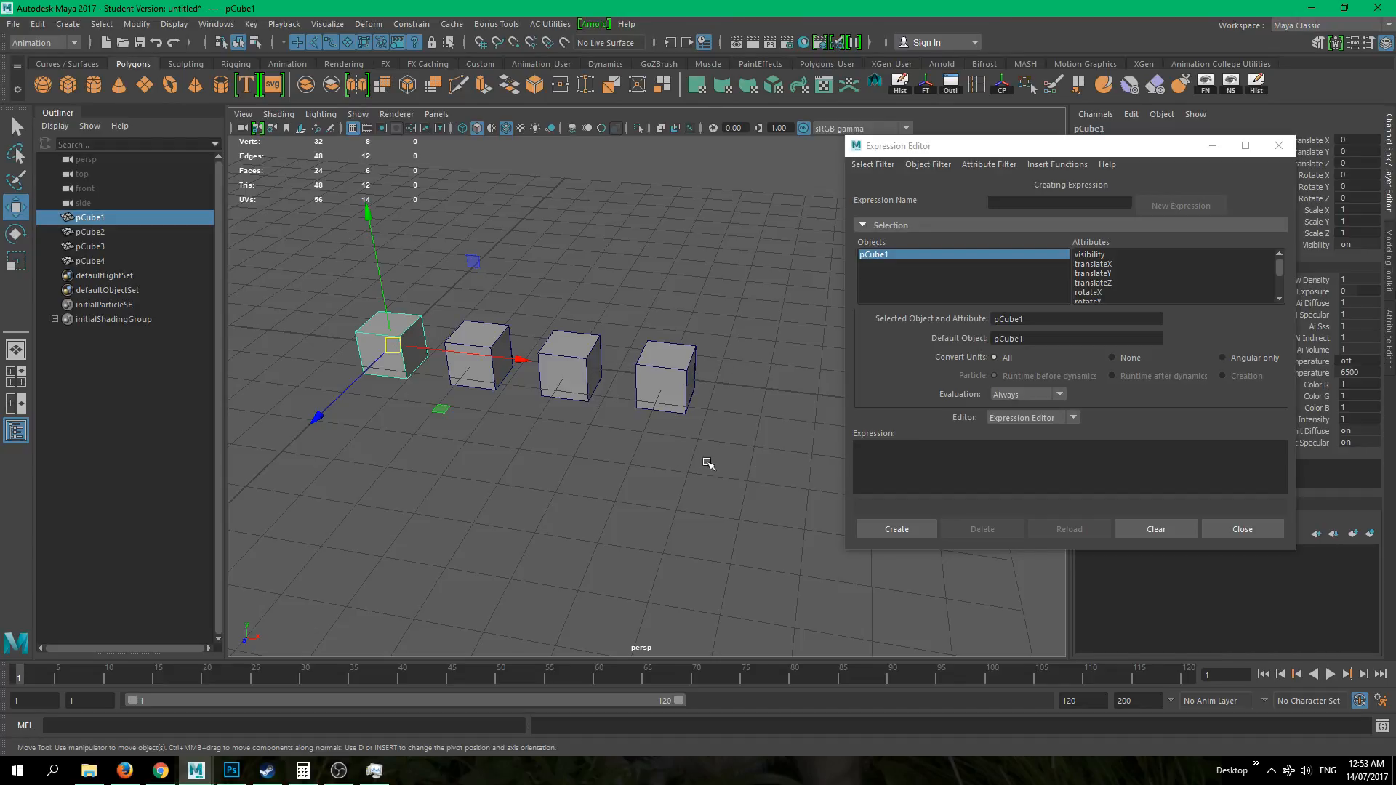
left_click(911, 464)
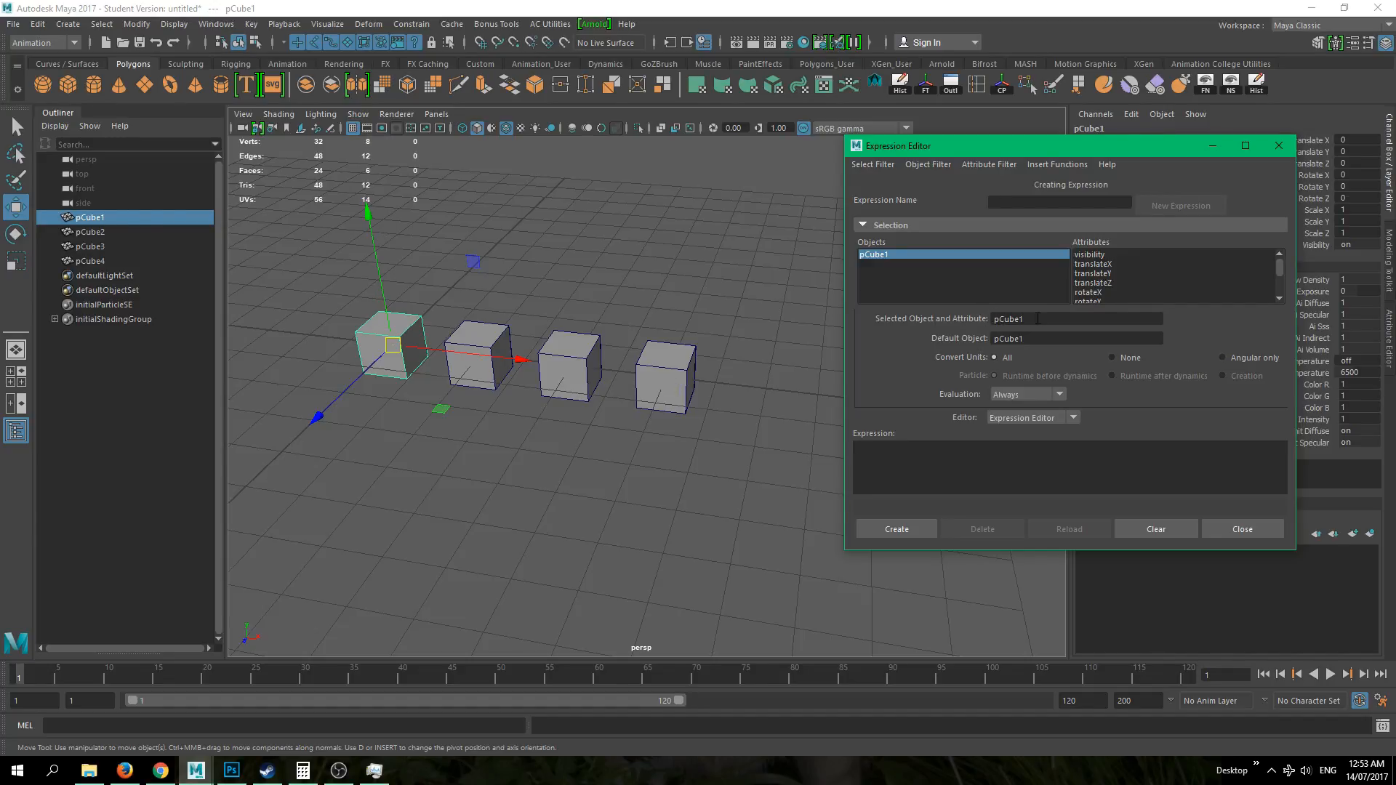
left_click(1086, 266)
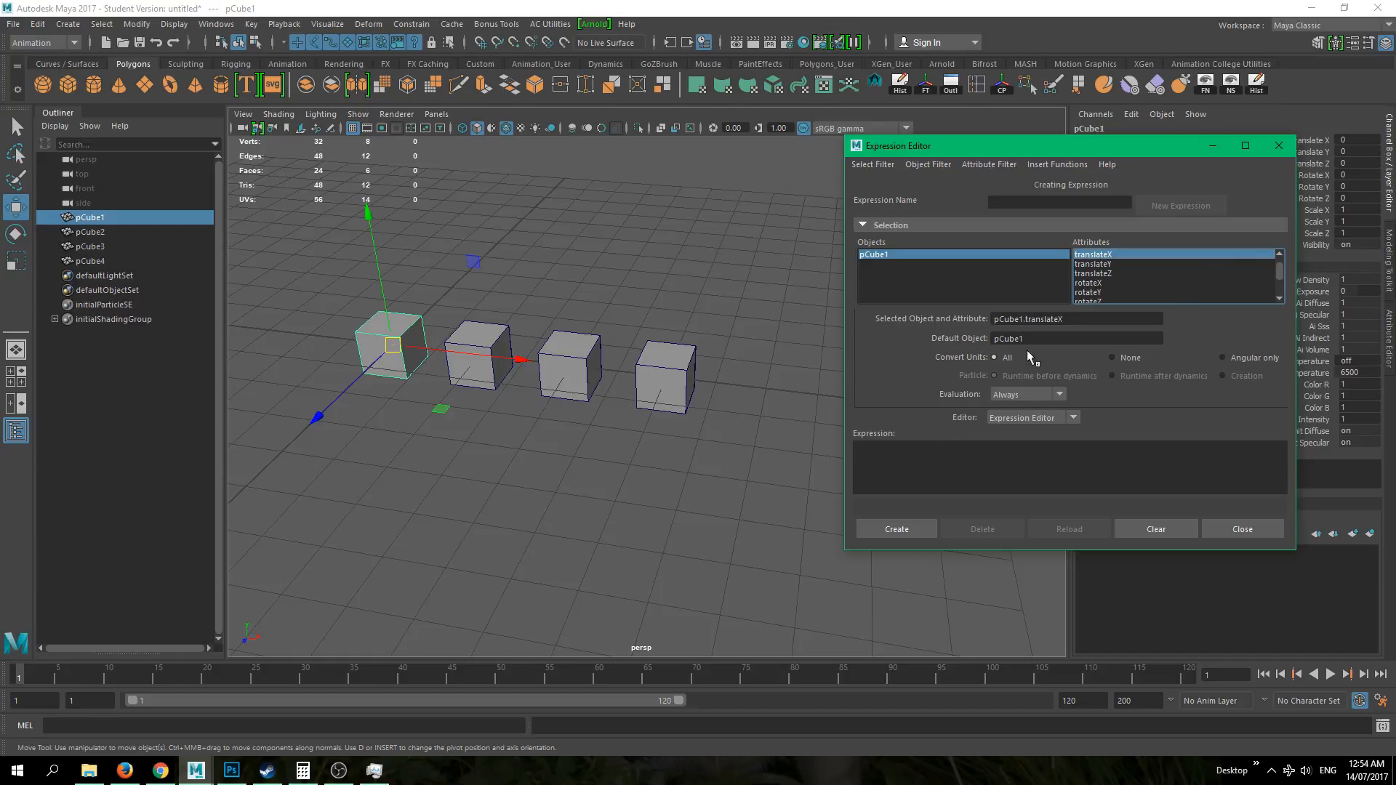
- Write the expression "pCube2.translateX = pCube1.translateX;" and create it
left_click(895, 459)
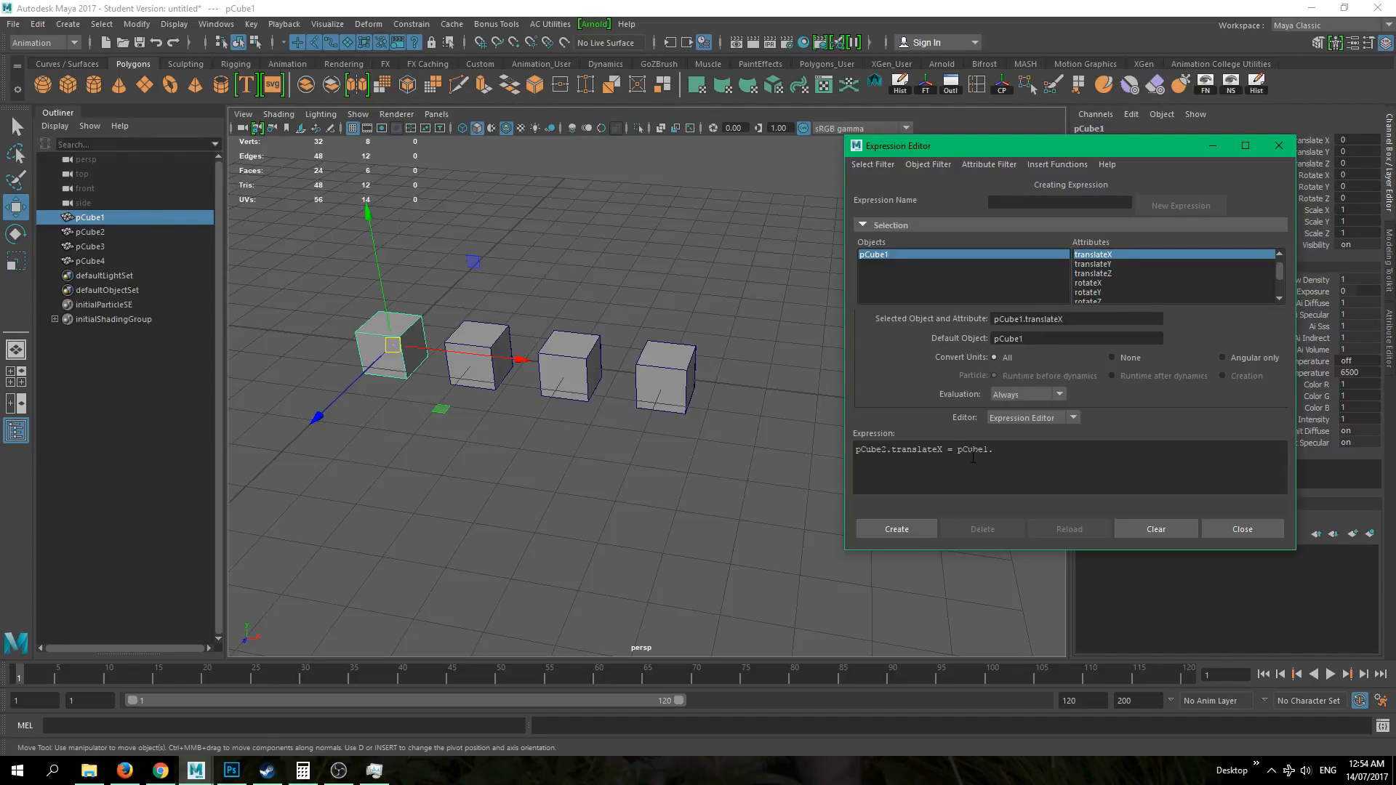
type("nslateX;")
left_click_drag(1061, 451, 779, 451)
key("ctrl+c")
left_click(869, 475)
left_click(894, 528)
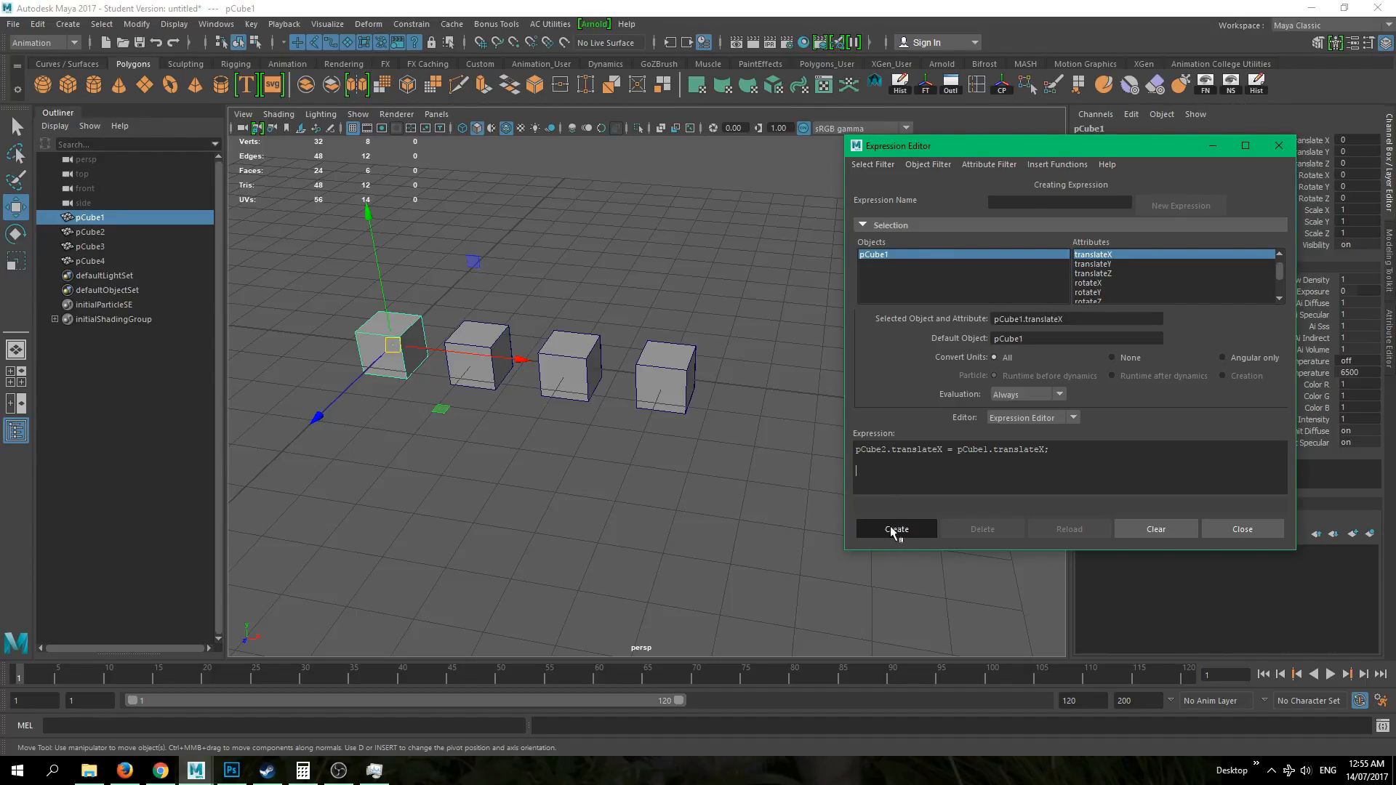
- Test the expression by moving pCube1 about -3.28 units along X, then undo the move
left_click(816, 523)
left_click(396, 354)
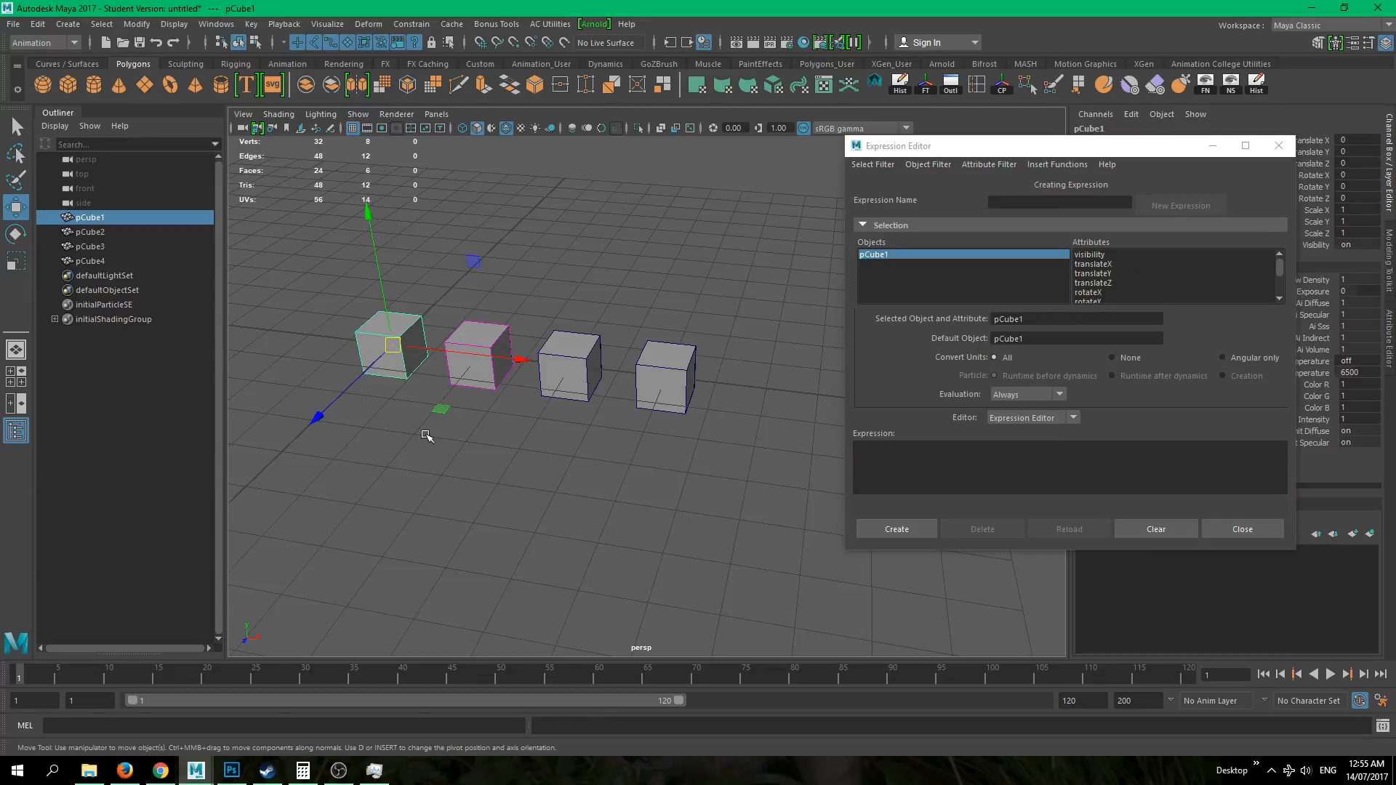
left_click_drag(392, 346, 362, 358)
key("ctrl+z")
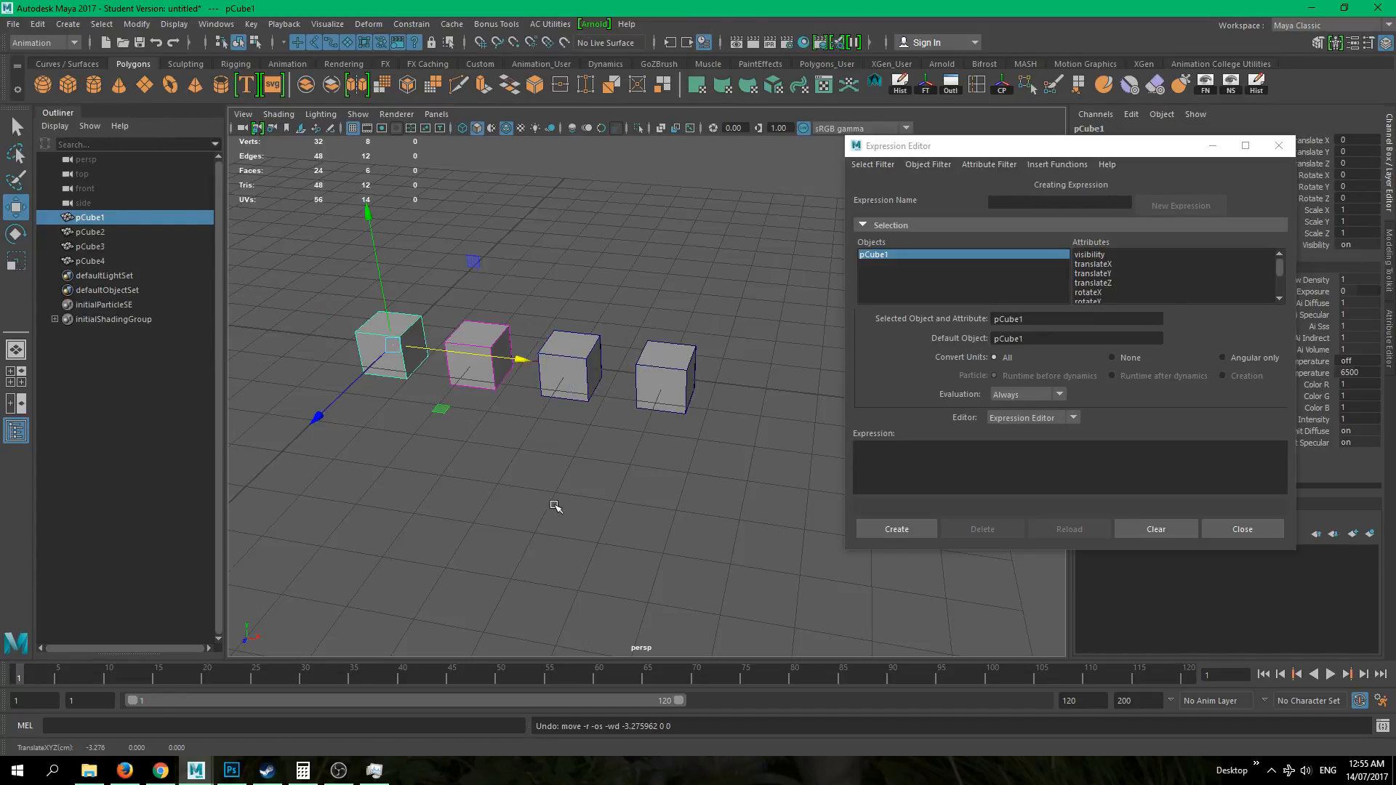
- Select pCube1, filter the Expression Editor by expression name, and load expression1 for editing
left_click(557, 508)
left_click(405, 349)
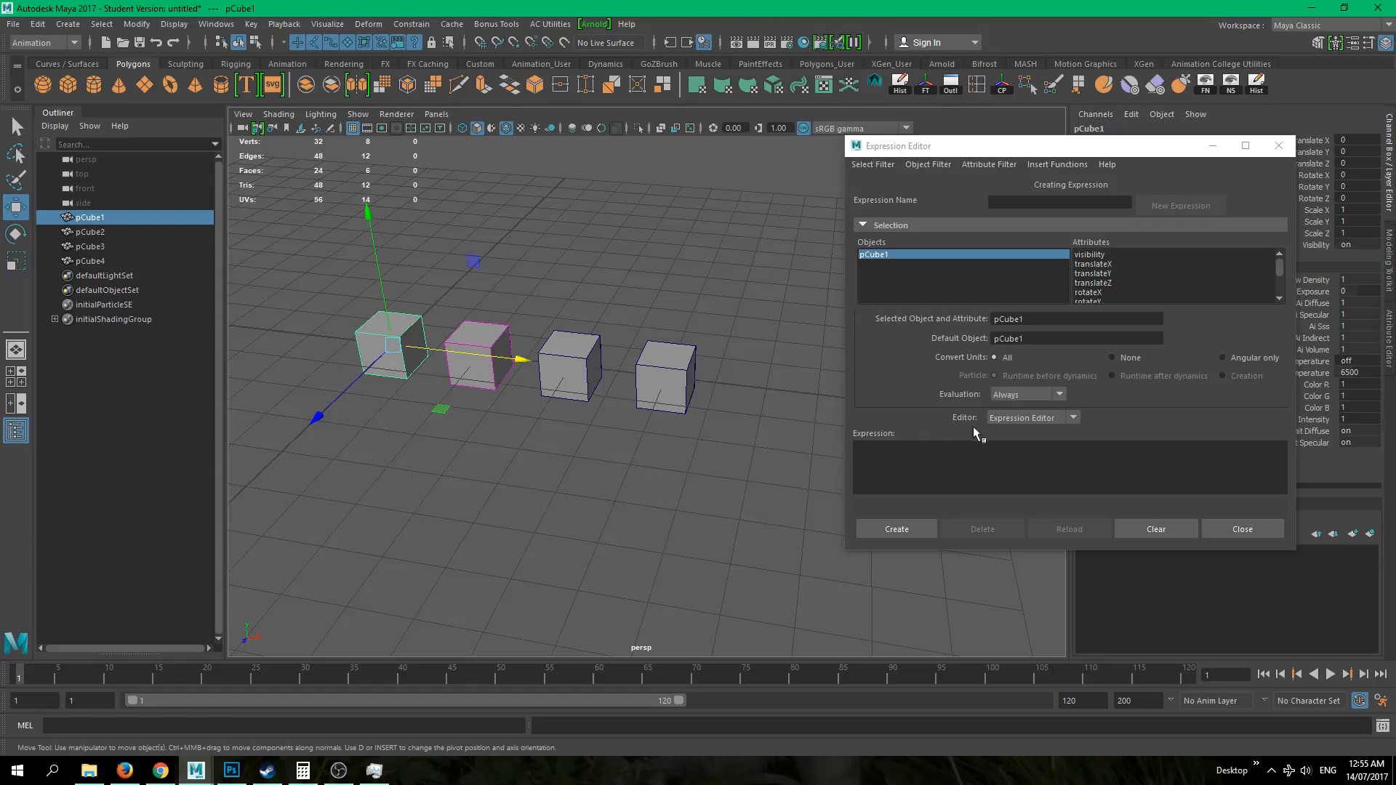
left_click(872, 165)
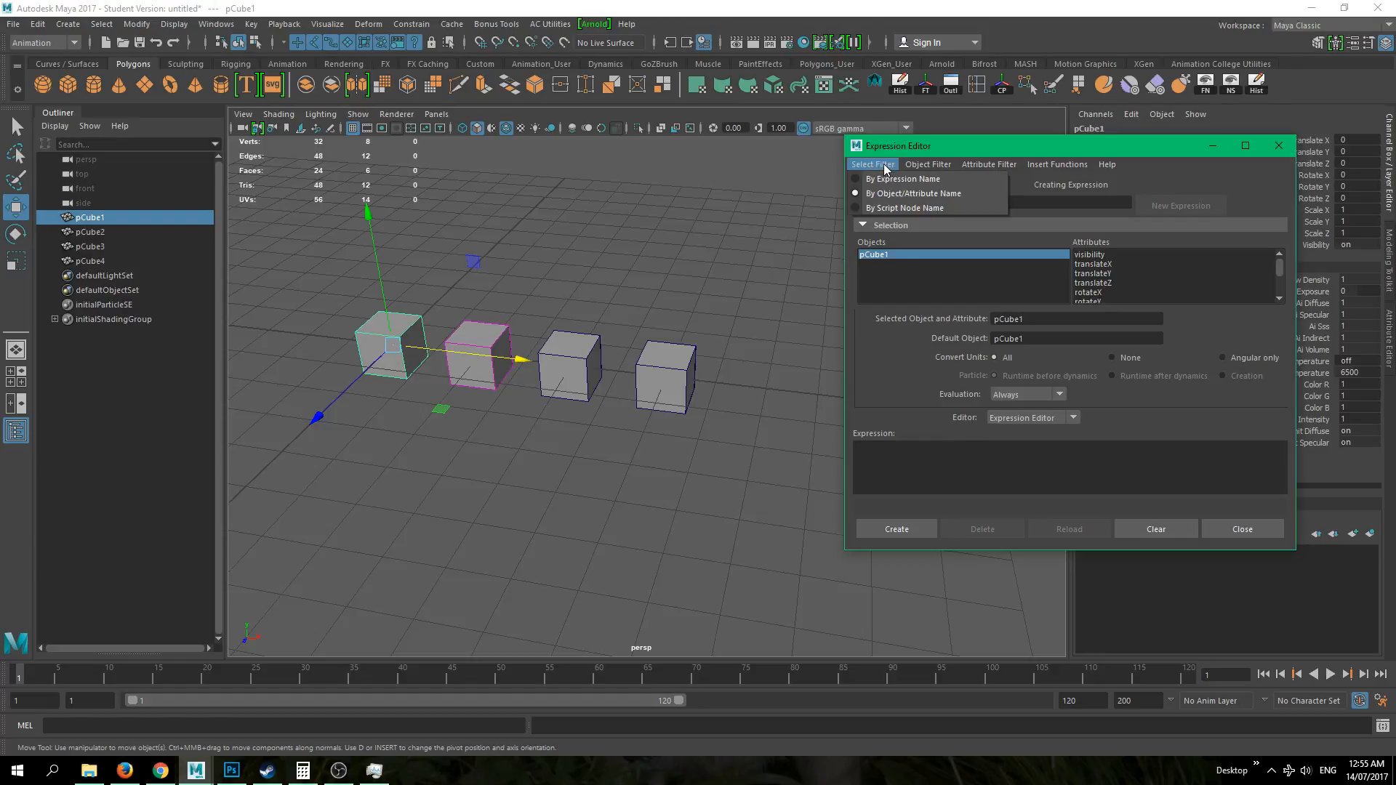
left_click(907, 180)
left_click(888, 254)
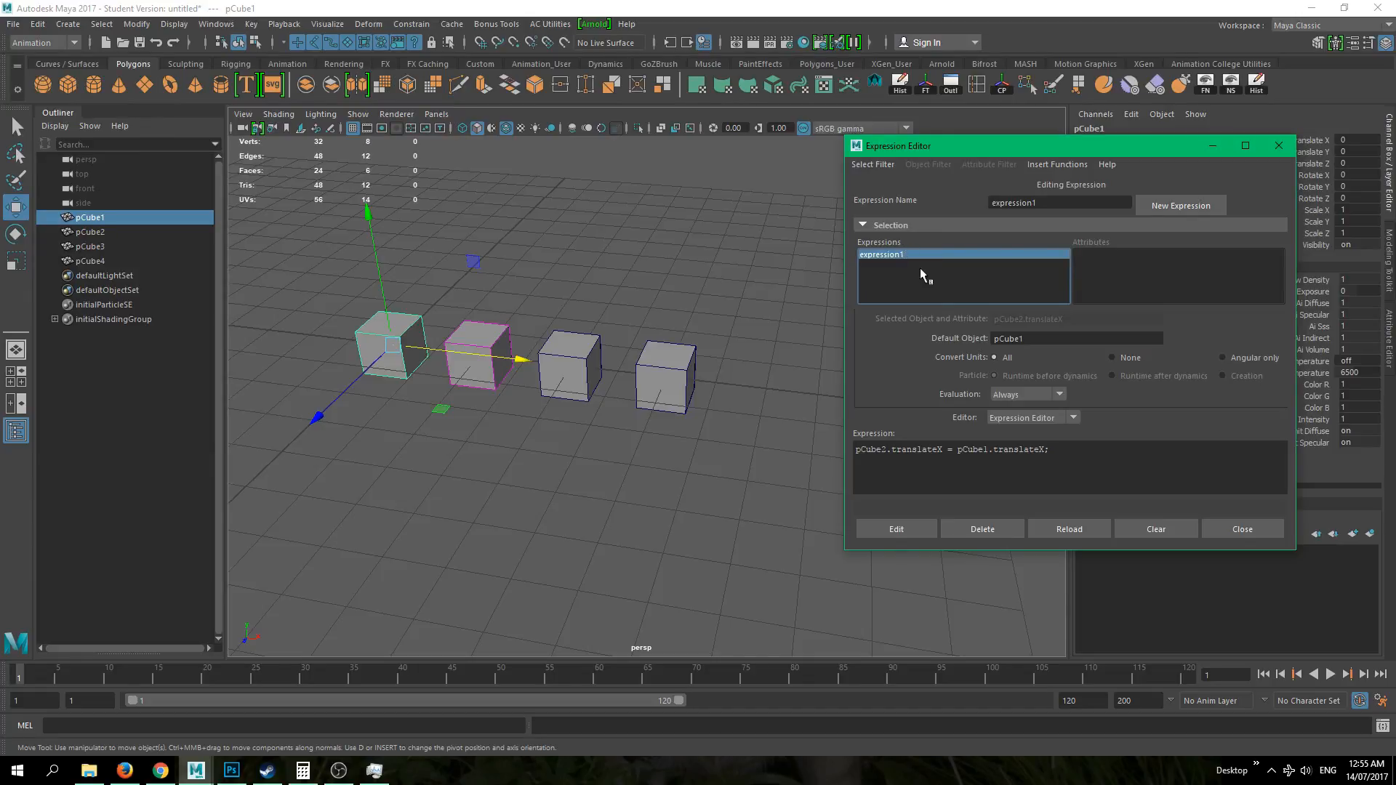
- Add lines driving pCube3.translateX and pCube4.translateX from pCube1.translateX to expression1, and apply the edit
left_click(1088, 458)
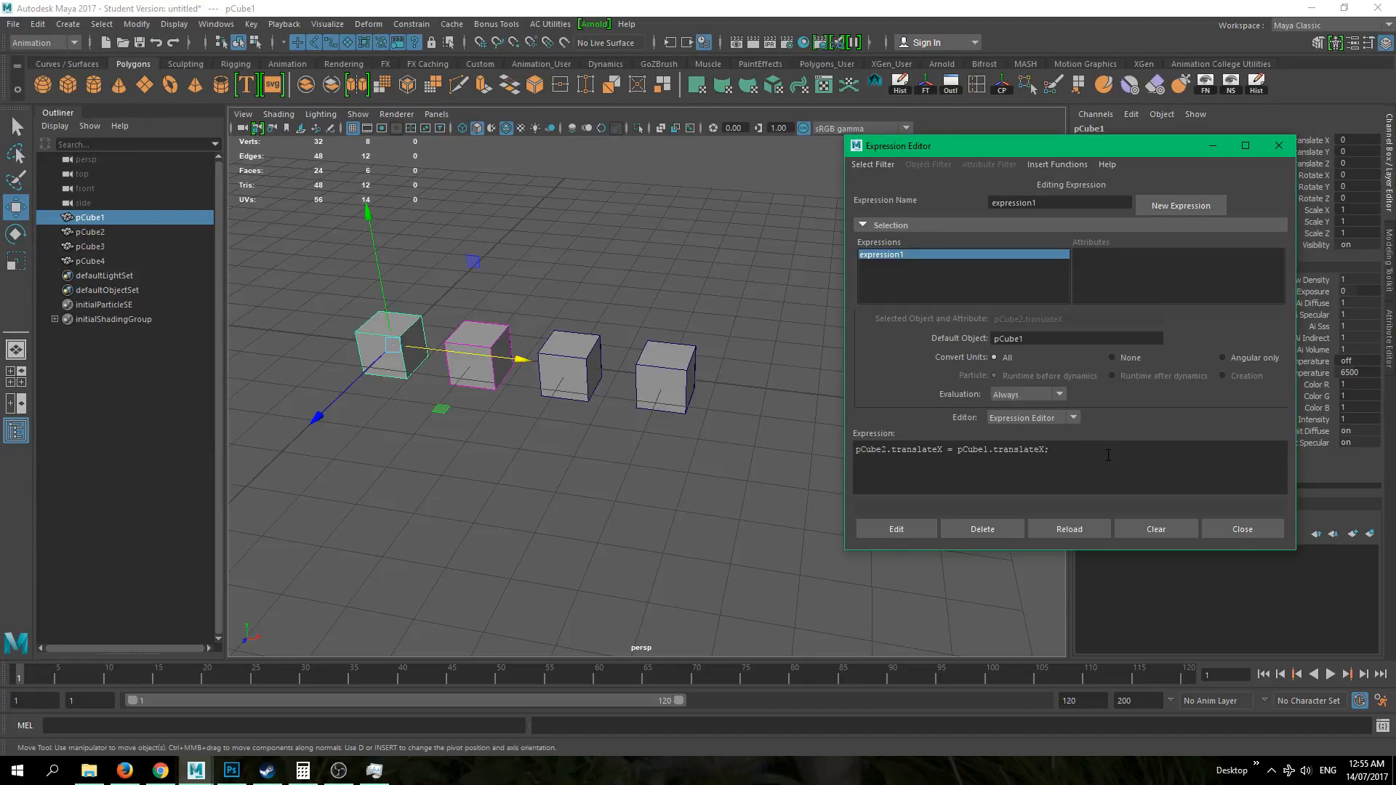
key("Return")
key("Return")
key("ctrl+v")
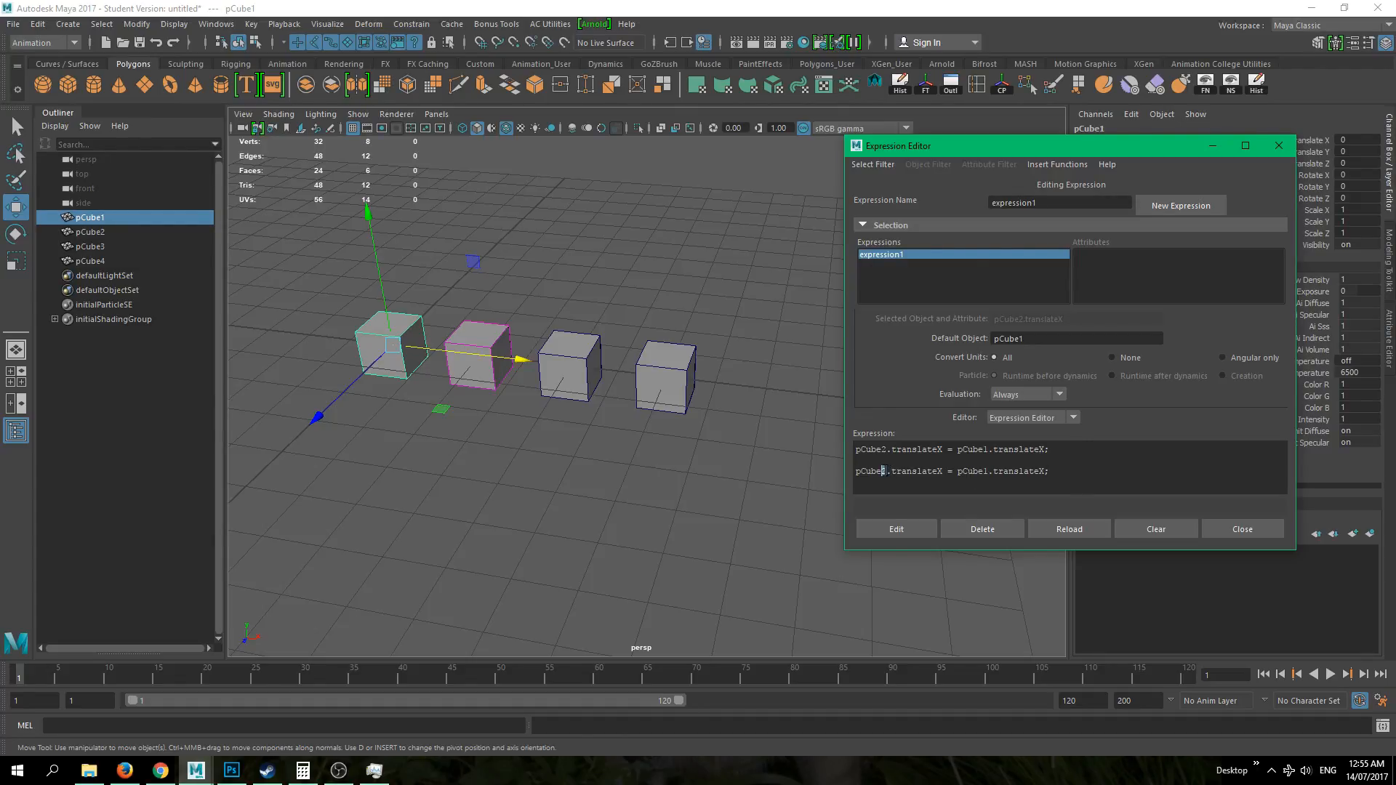
type("3")
key("Return")
key("ctrl+v")
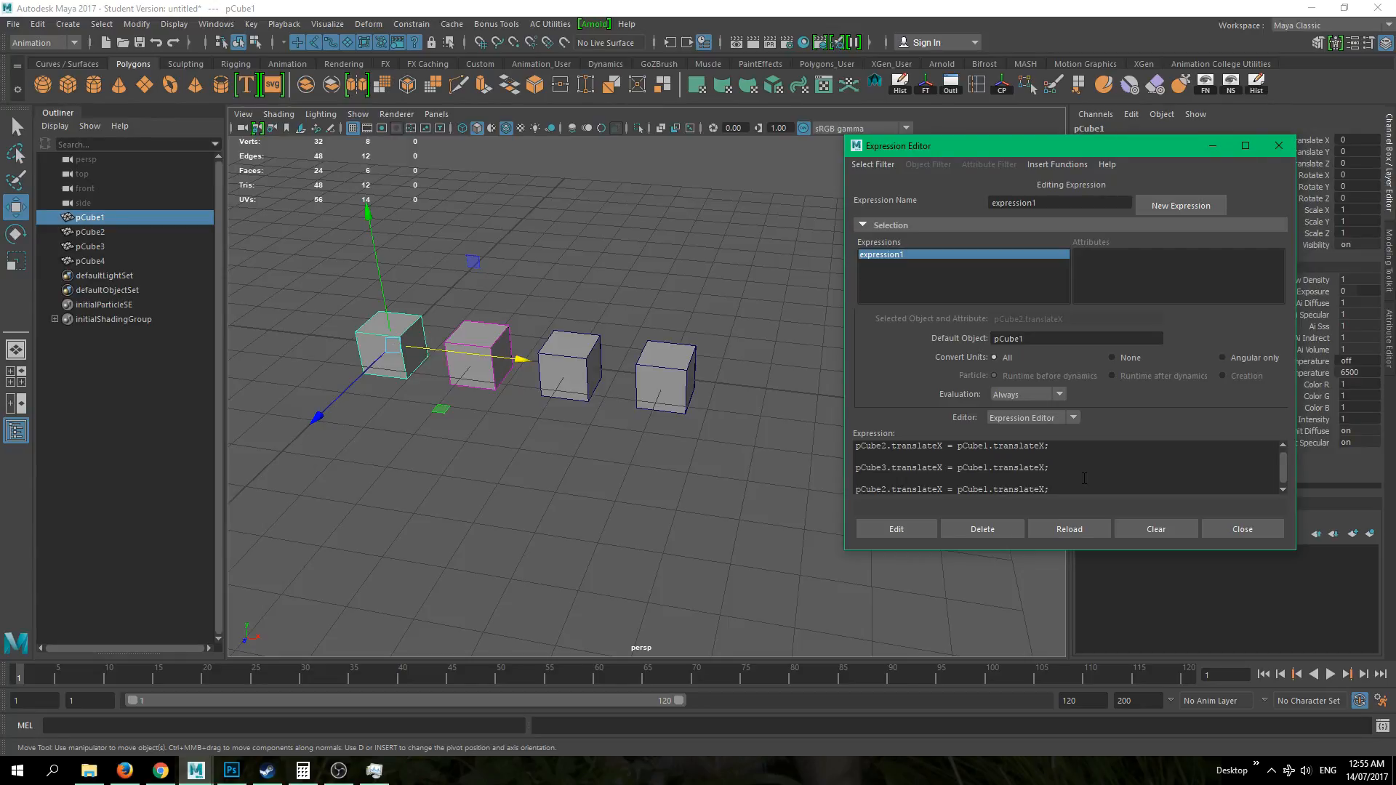
left_click_drag(892, 488, 886, 488)
type("4")
left_click(895, 529)
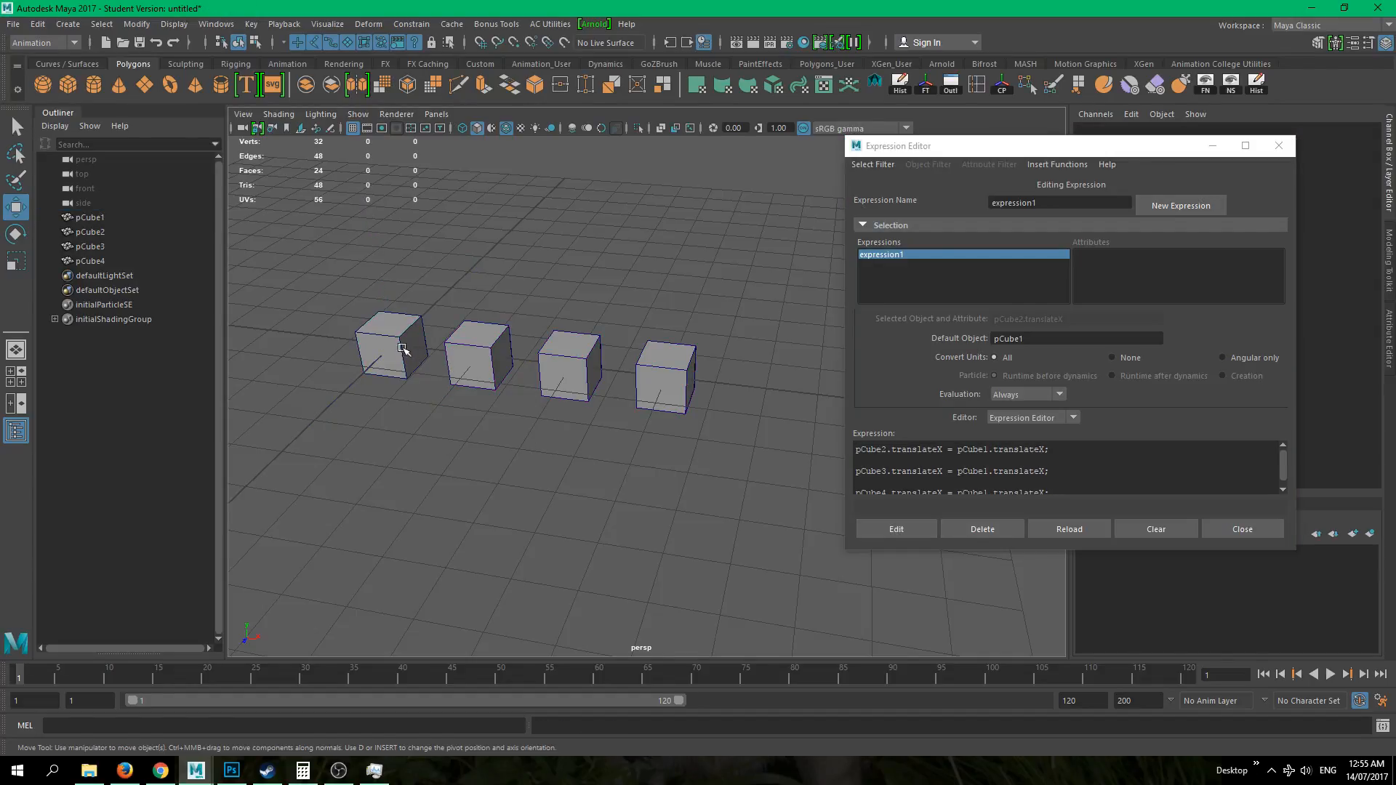
- Test the extended expression by moving pCube1 about 2.66 units along X, then undo the move
left_click_drag(494, 354, 624, 476)
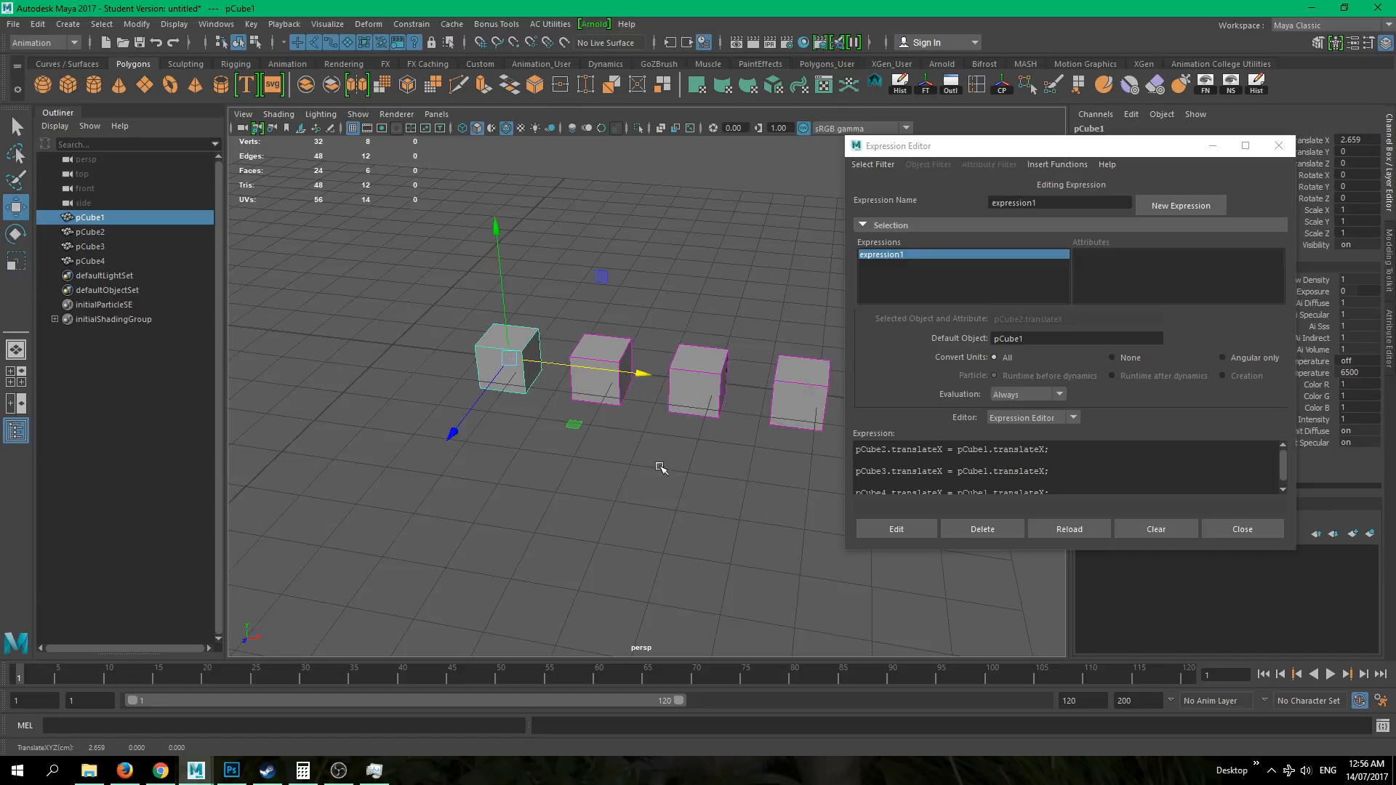
key("ctrl+z")
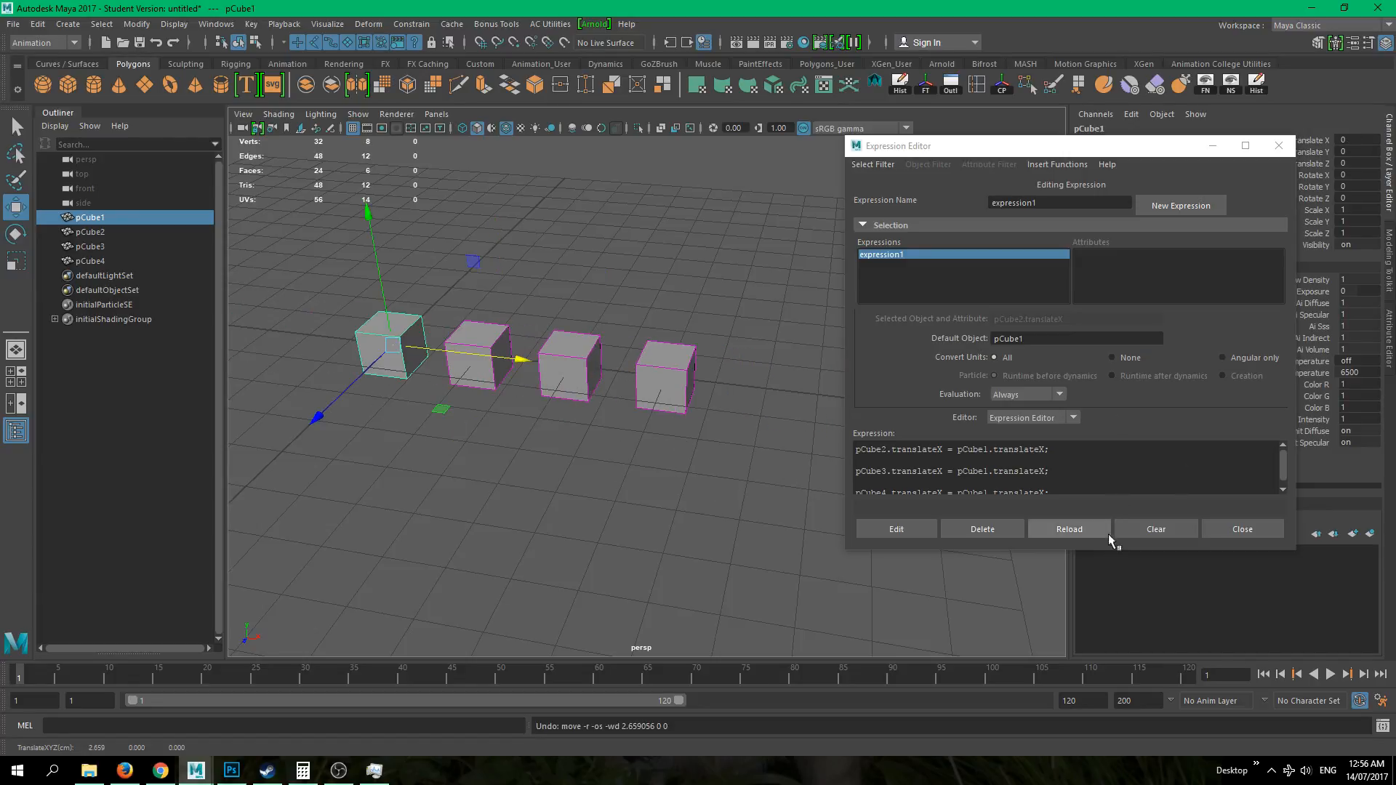
- Enlarge the Expression Editor and multiply pCube1.translateX by 2, 3 and 4 in the pCube2, pCube3 and pCube4 lines
left_click_drag(1105, 550, 1076, 667)
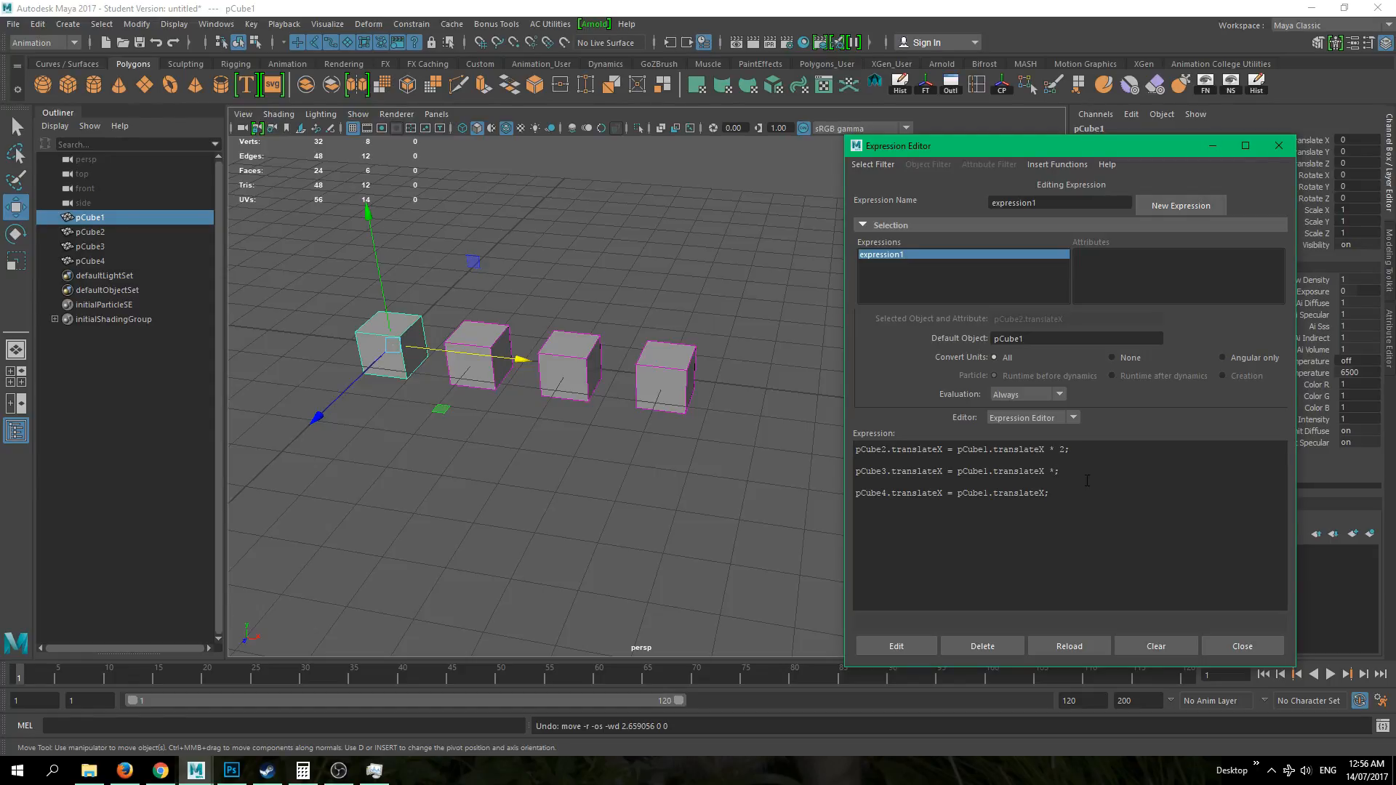
type("3")
type(" * 4")
- Test the multipliers by moving pCube1 back and forth along X, then return its translateX to 0
left_click(624, 531)
left_click(405, 350)
left_click_drag(426, 345, 498, 405)
scroll(501, 408, "down", 10)
middle_click_drag(582, 429, 458, 414, "alt")
scroll(462, 411, "up", 3)
mouse_move(523, 387)
left_mouse_down()
mouse_move(604, 397)
mouse_move(503, 387)
left_mouse_up()
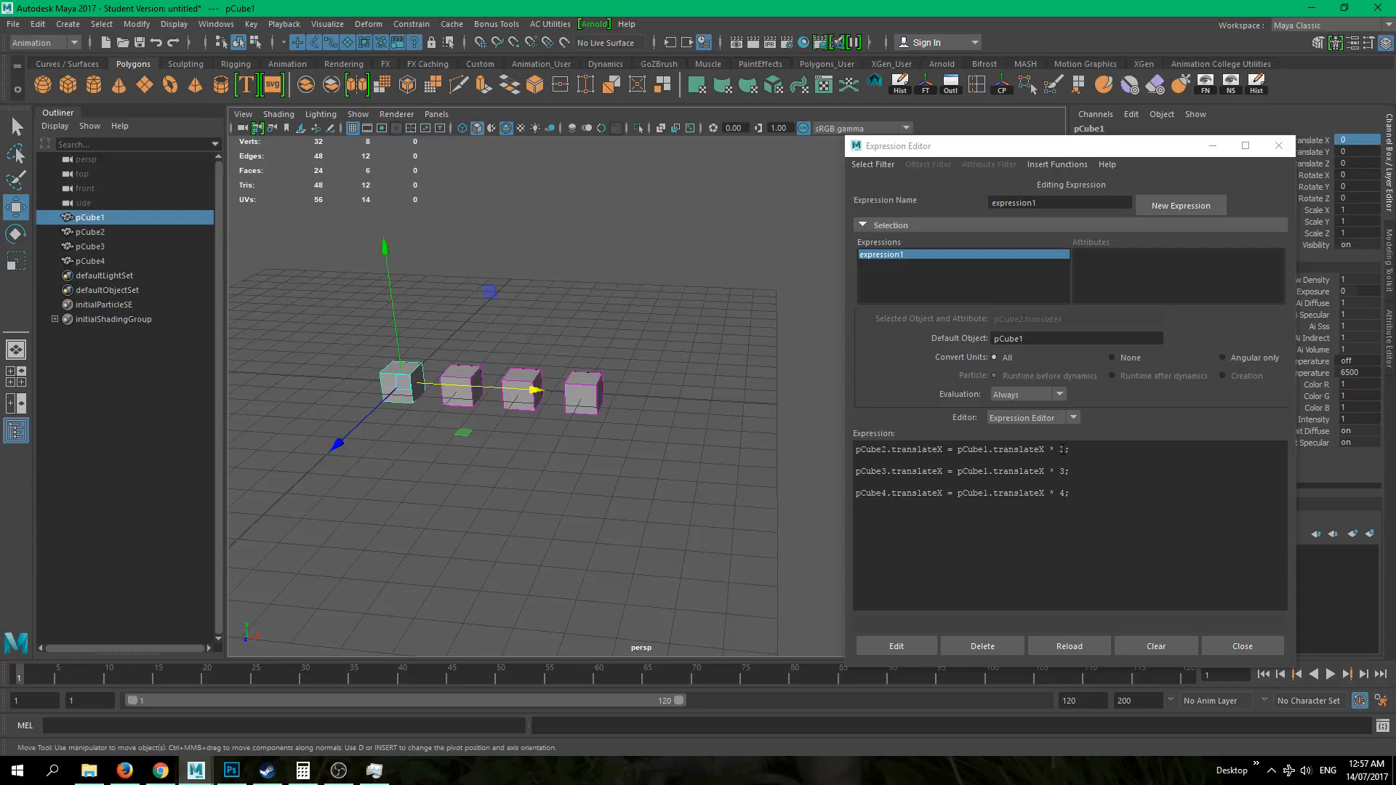
- Set the multipliers for pCube2, pCube3 and pCube4 to 0.25, 0.5 and 0.75, and apply the edit
left_click_drag(1065, 449, 1060, 449)
type("0.25")
left_click_drag(1066, 478, 1059, 478)
type("0")
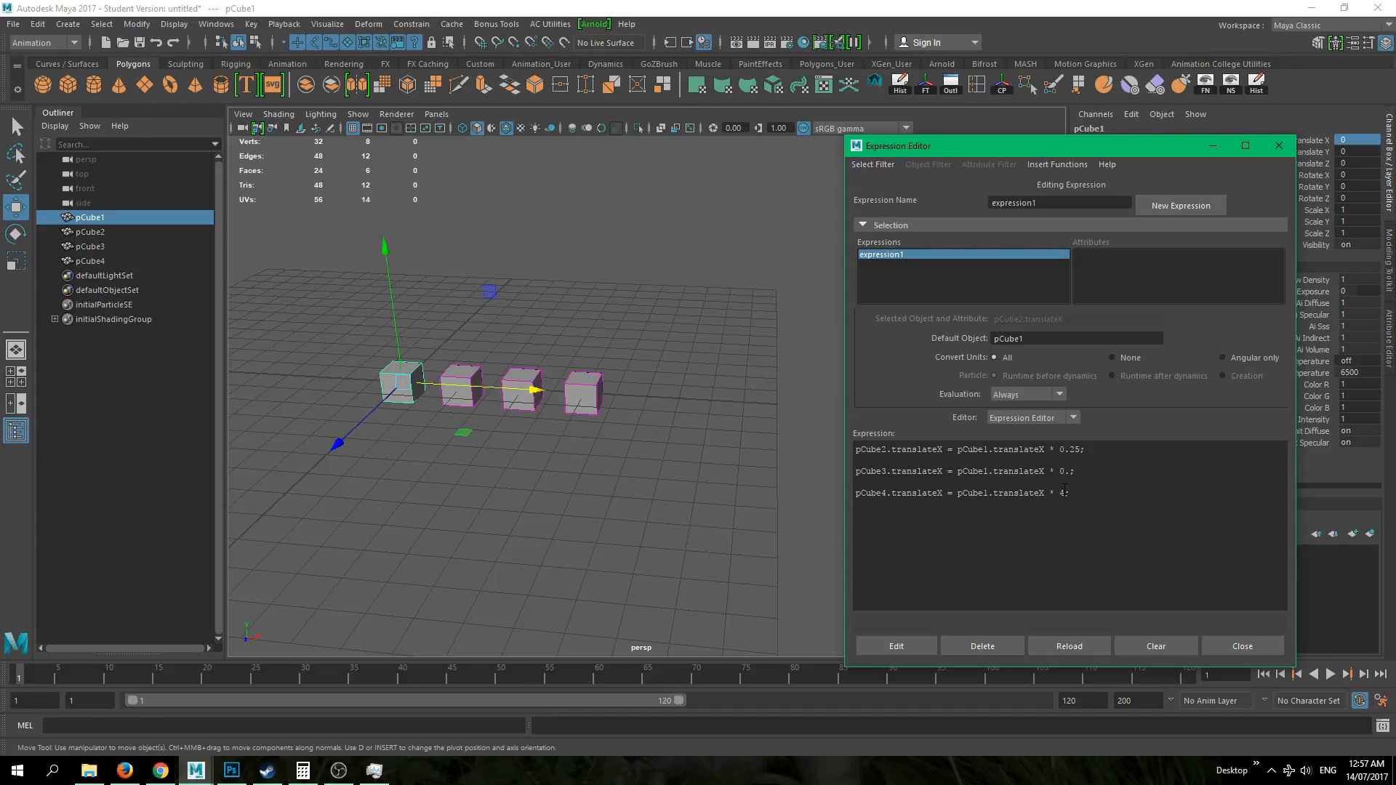
double_click(1062, 494)
type("0.75")
left_click(897, 646)
- Test the fractional multipliers by moving pCube1 along X twice, undoing each move, and clear the selection
left_click_drag(509, 391, 465, 429)
key("ctrl+z")
left_click(471, 478)
left_click(416, 397)
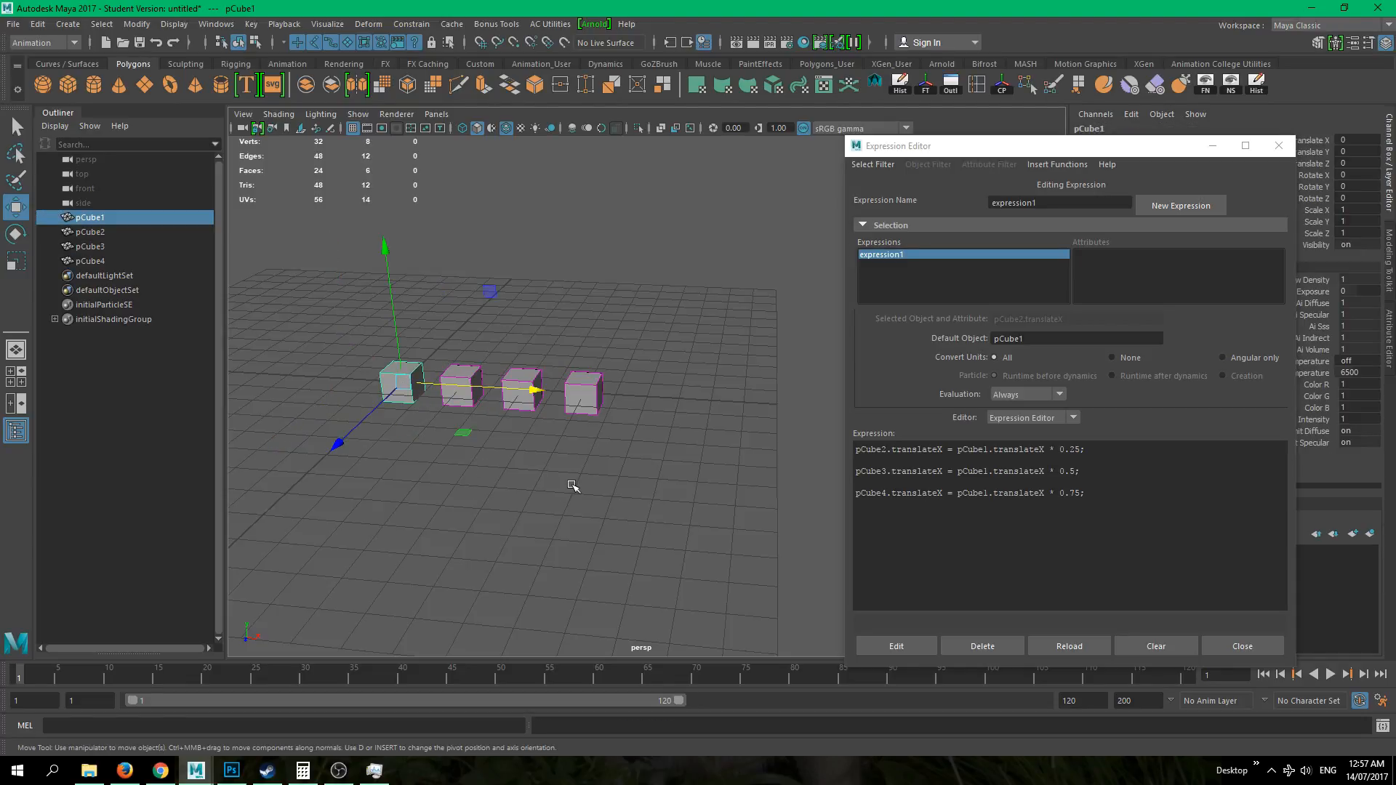
left_click_drag(536, 390, 527, 446)
key("ctrl+z")
left_click(663, 486)
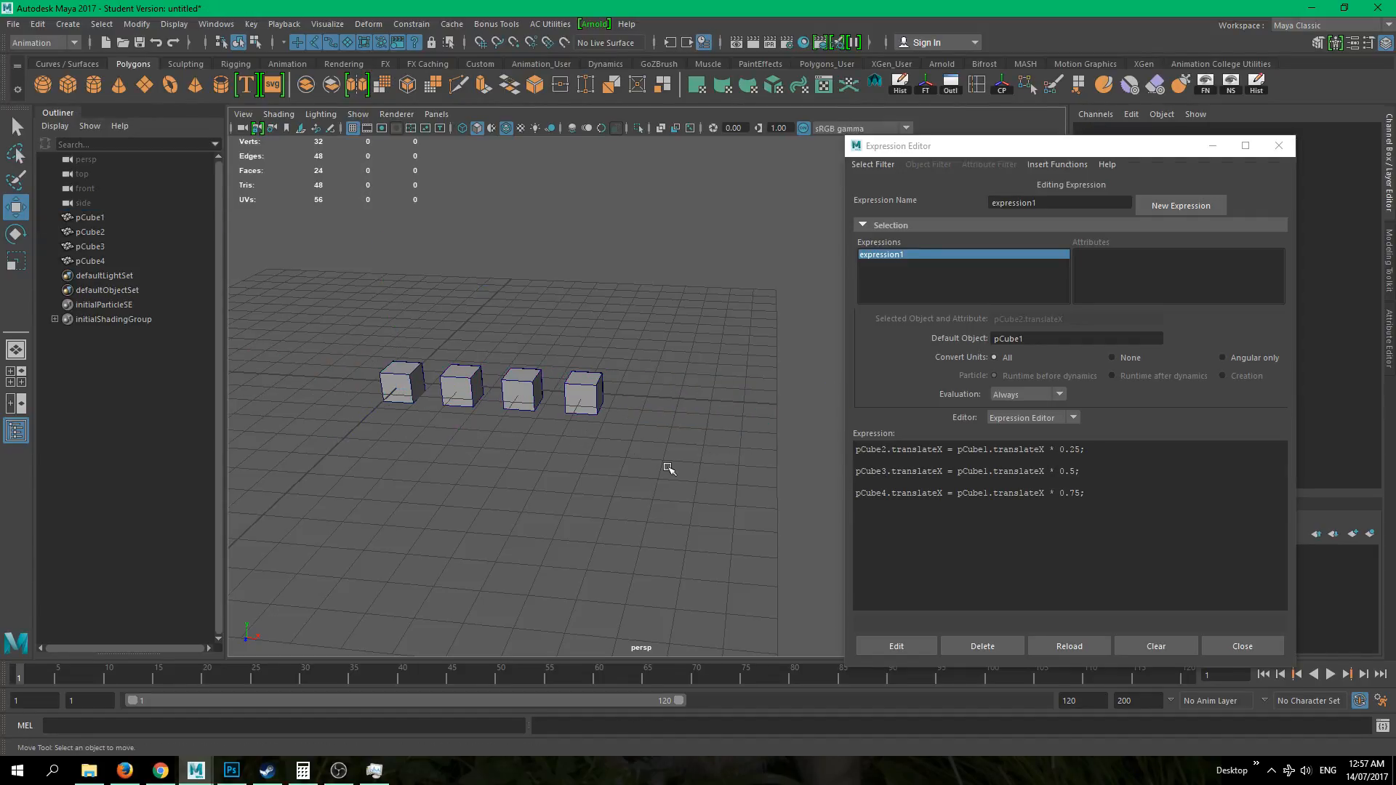
- Change all three expression lines to divide pCube1.translateX by 2, and apply the edit
left_click(1060, 452)
double_click(1054, 448)
left_click_drag(1081, 450, 1054, 471)
type("2")
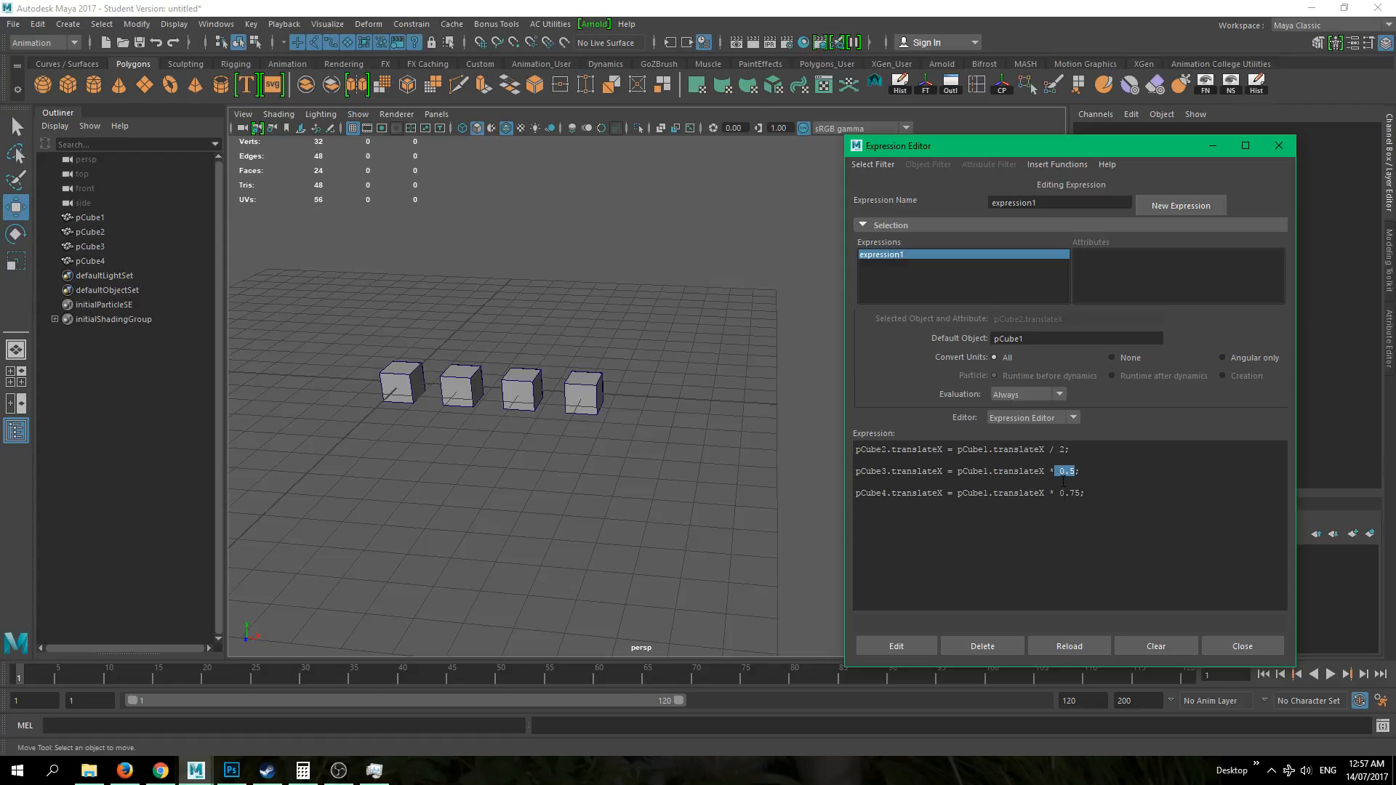
key("BackSpace")
key("BackSpace")
left_click_drag(1080, 494, 1049, 494)
type("/2")
left_click(1053, 494)
left_click(896, 646)
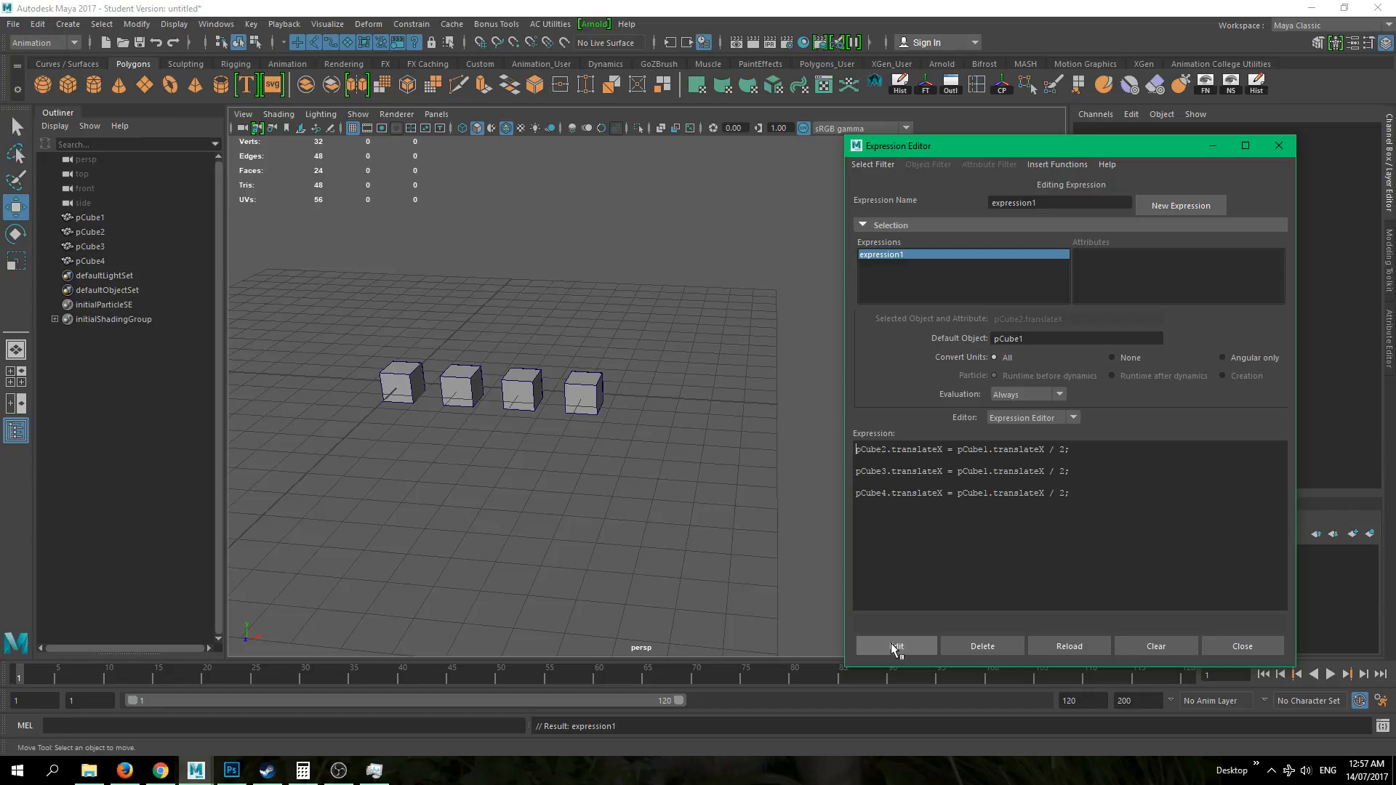
- Test the division by moving pCube1 along X, undo the move, and reselect pCube1
left_click(393, 391)
mouse_move(434, 383)
left_mouse_down()
mouse_move(1334, 407)
mouse_move(312, 408)
mouse_move(570, 400)
mouse_move(433, 407)
left_mouse_up()
key("ctrl+z")
left_click(486, 479)
left_click(407, 382)
- Change the division to multiplication by 2 in all three expression lines, and apply the edit
left_click(1048, 457)
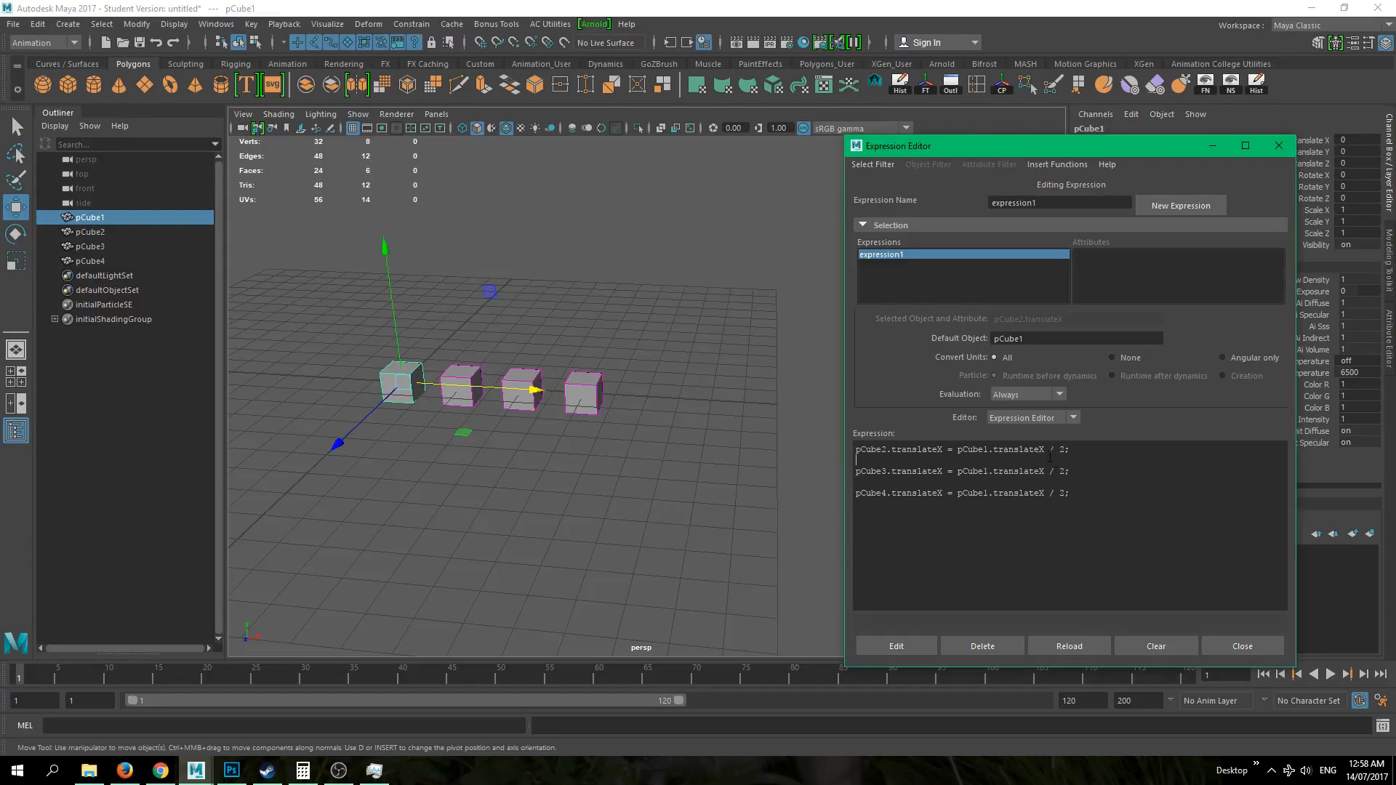
key("Return")
double_click(1050, 471)
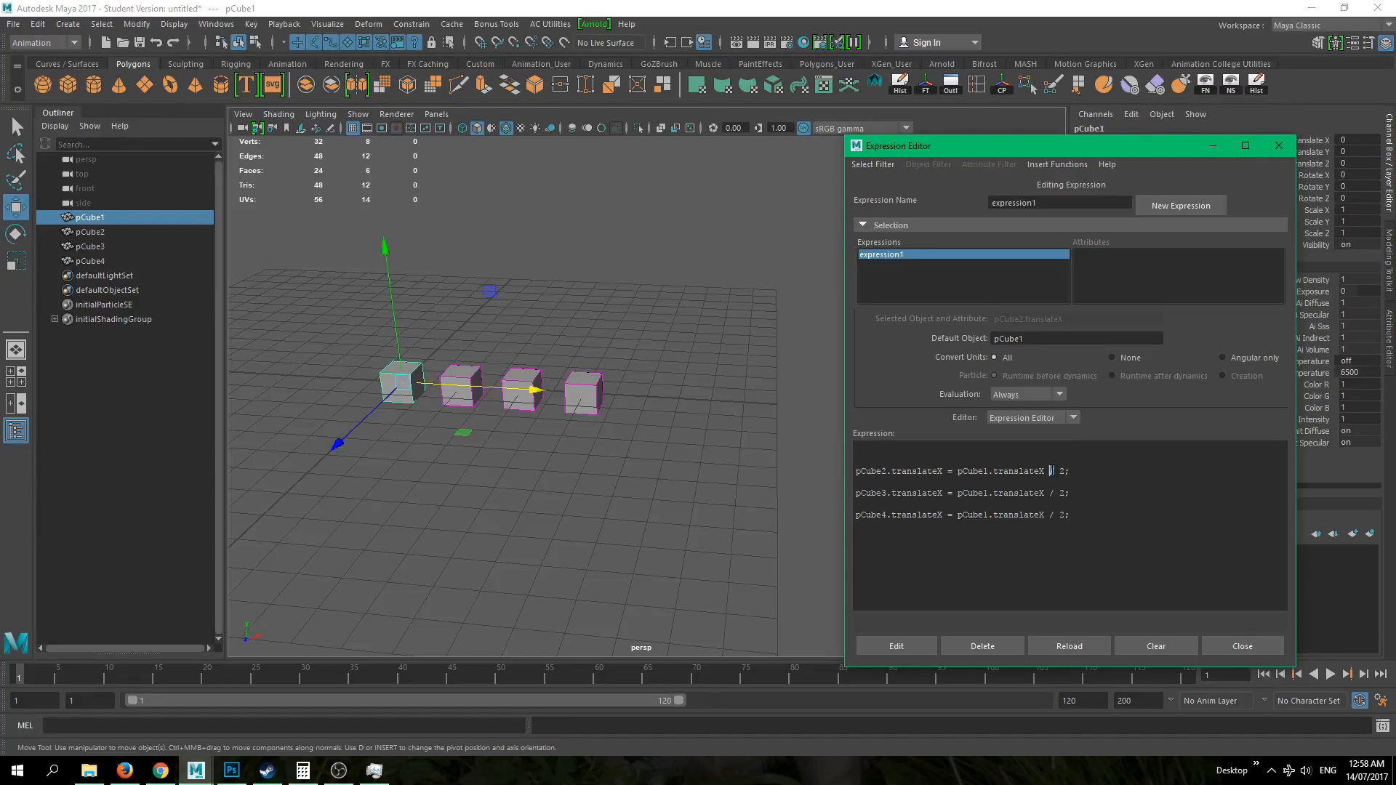
type("*")
double_click(1051, 493)
type("*")
double_click(1051, 515)
double_click(1062, 471)
left_click_drag(1065, 495, 1056, 495)
left_click(1061, 503)
left_click(911, 637)
- Test the doubled translation by moving pCube1 about 4.76 units along X, then undo the move
left_click(547, 533)
left_click(390, 387)
left_click_drag(467, 386, 587, 389)
key("ctrl+z")
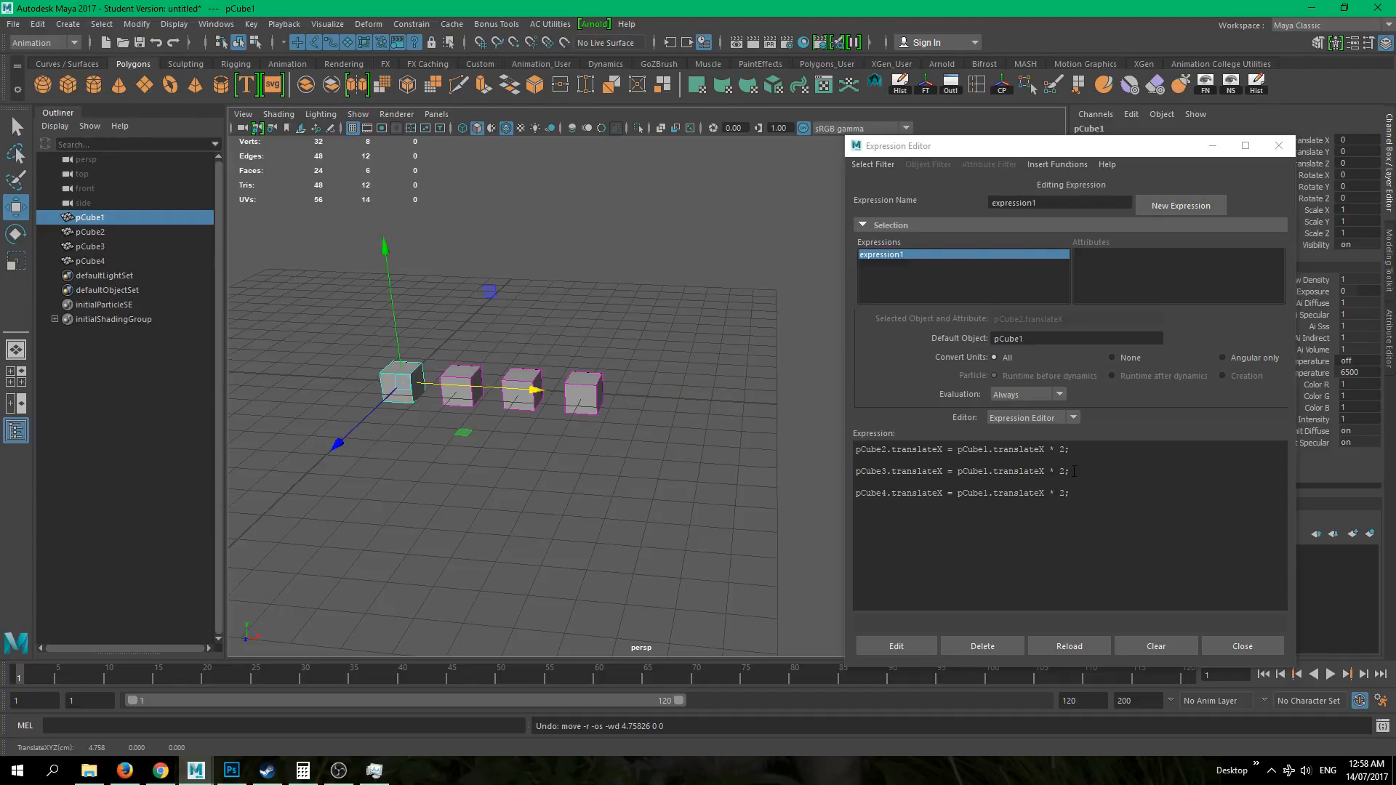
- Insert a blank line above the expression and move the Expression Editor clear of pCube1's Channel Box
left_click(855, 449)
key("Return")
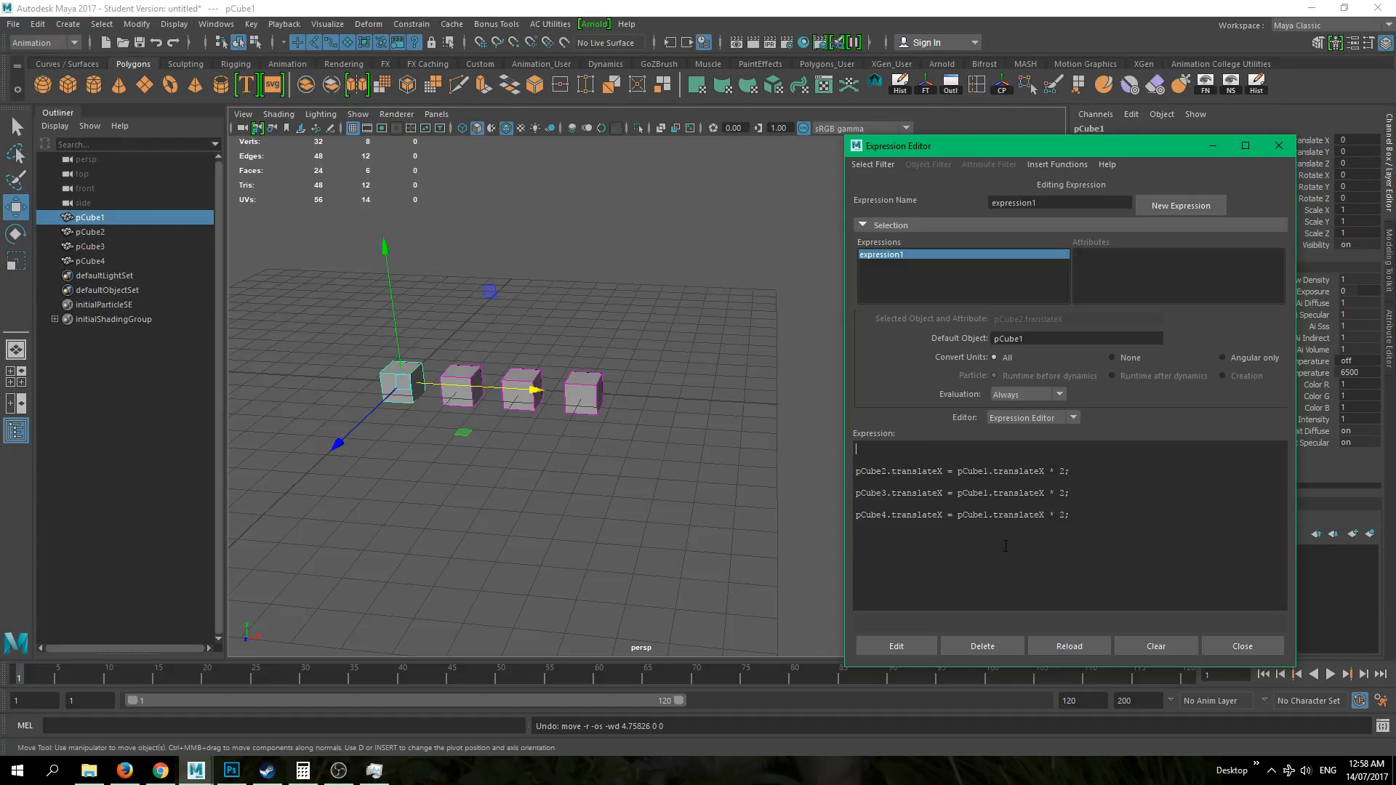
left_click(378, 375)
left_click(378, 376)
left_click_drag(971, 151, 729, 147)
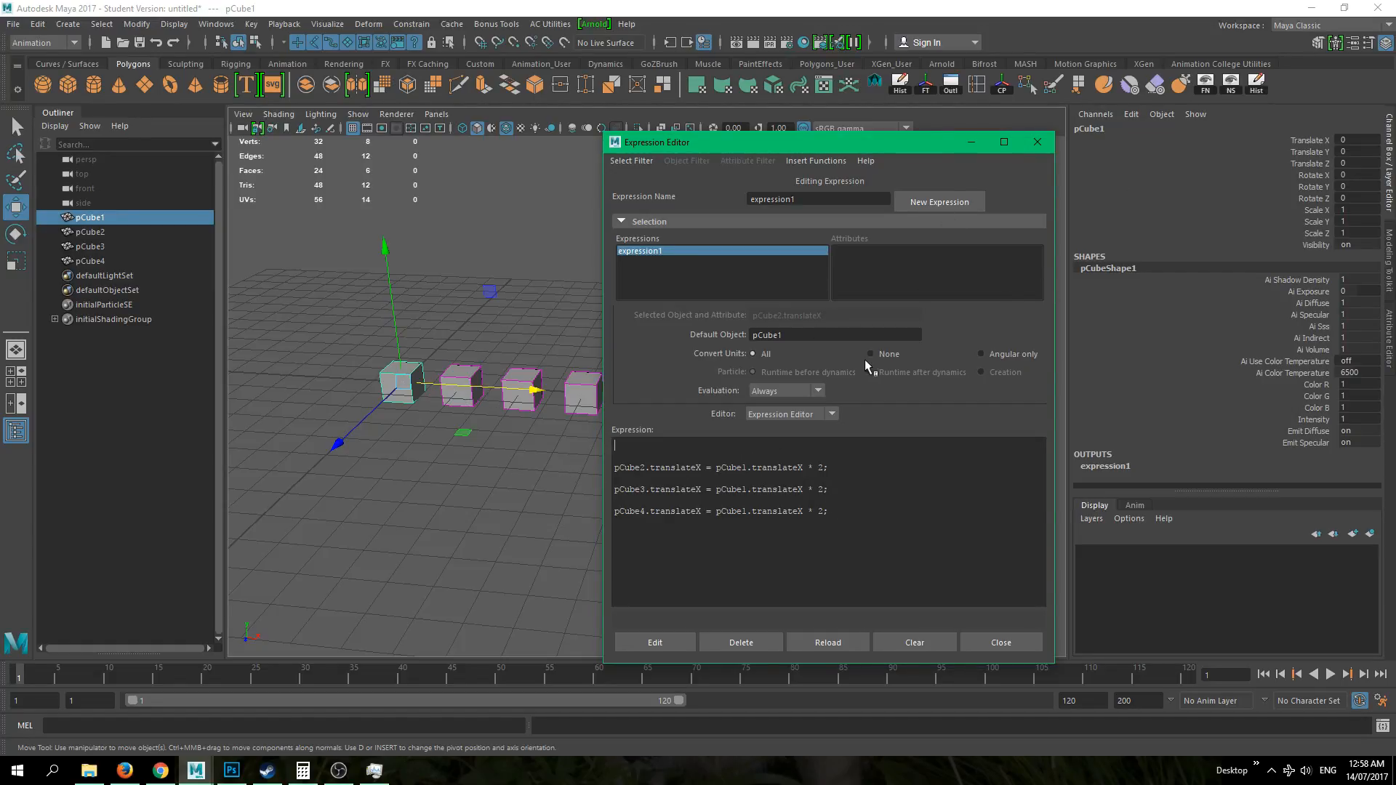
left_click(1131, 114)
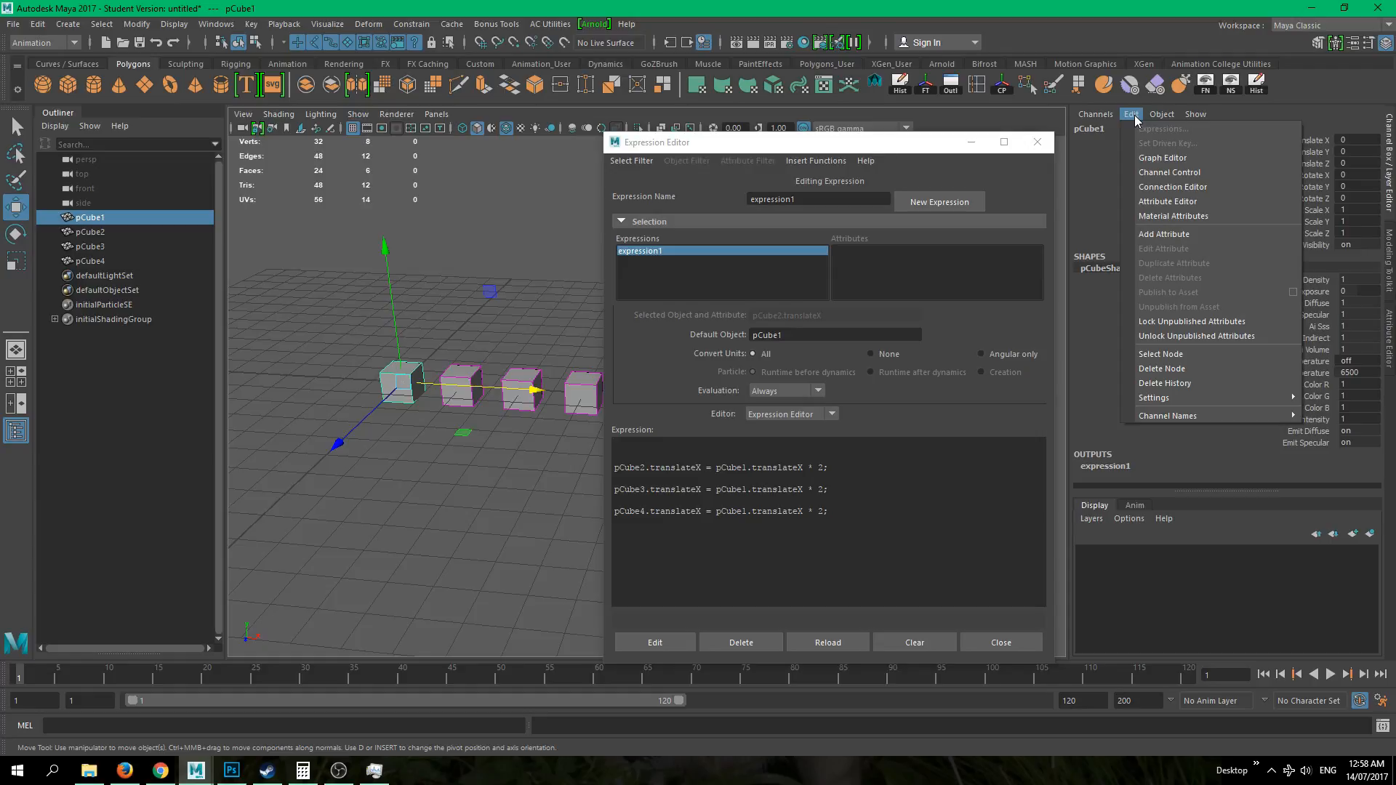
left_click(1188, 204)
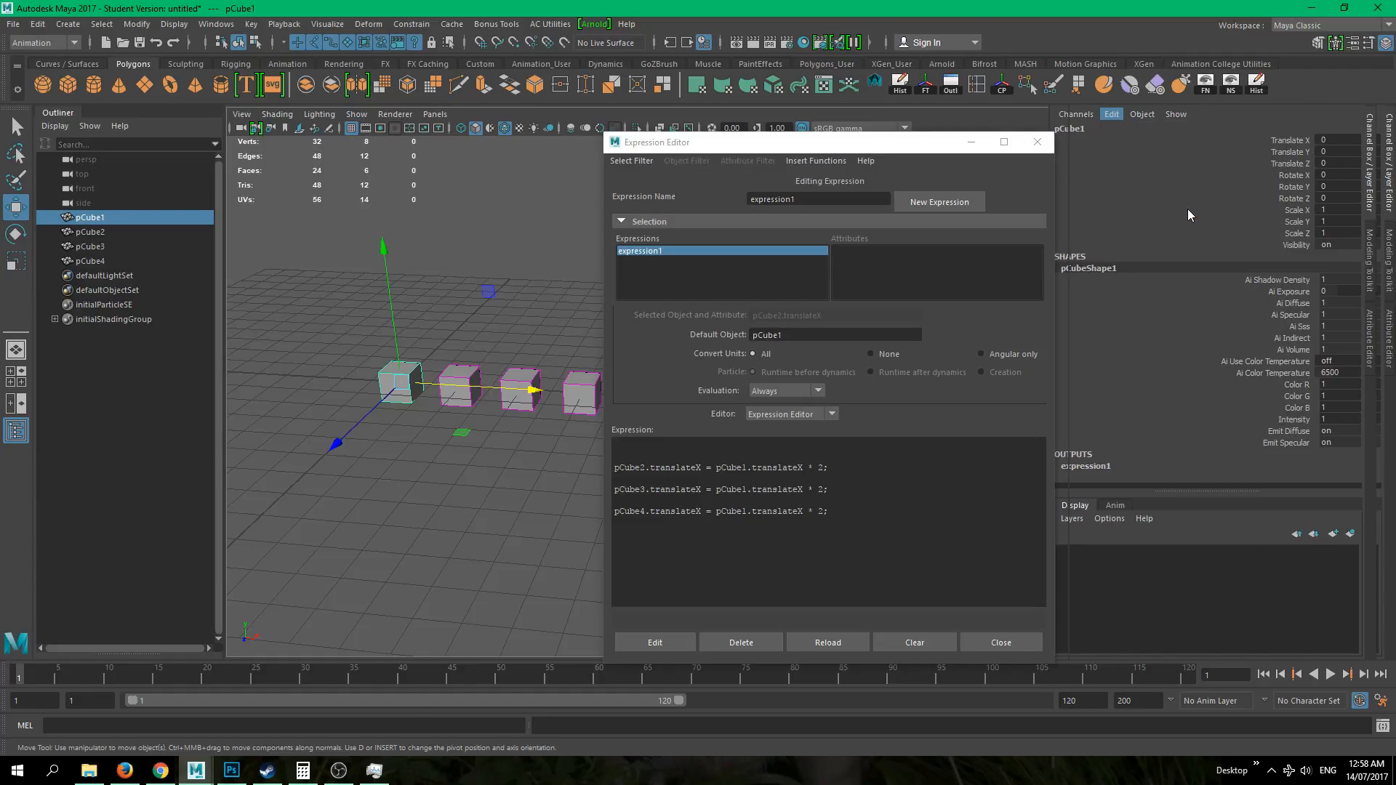
left_click_drag(826, 142, 753, 256)
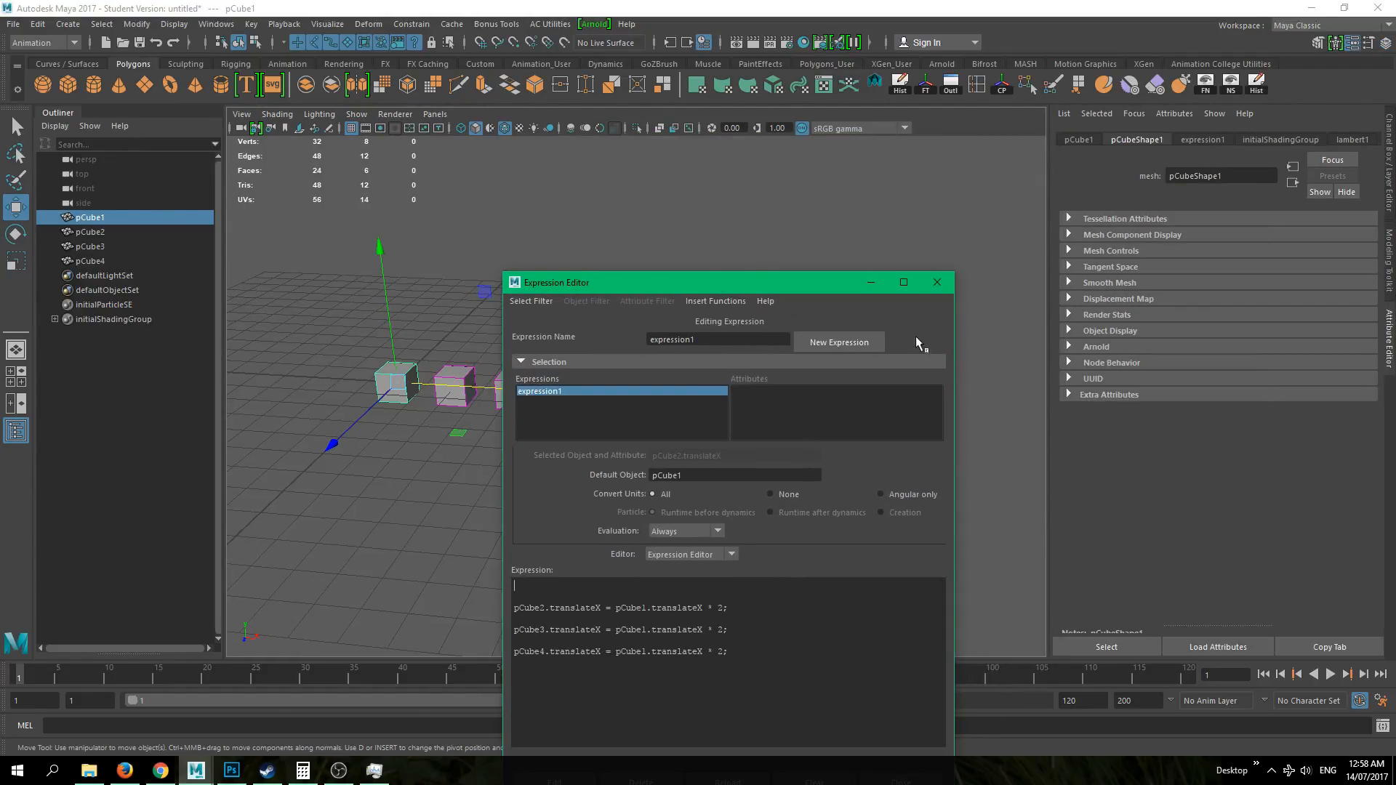
left_click(1150, 187)
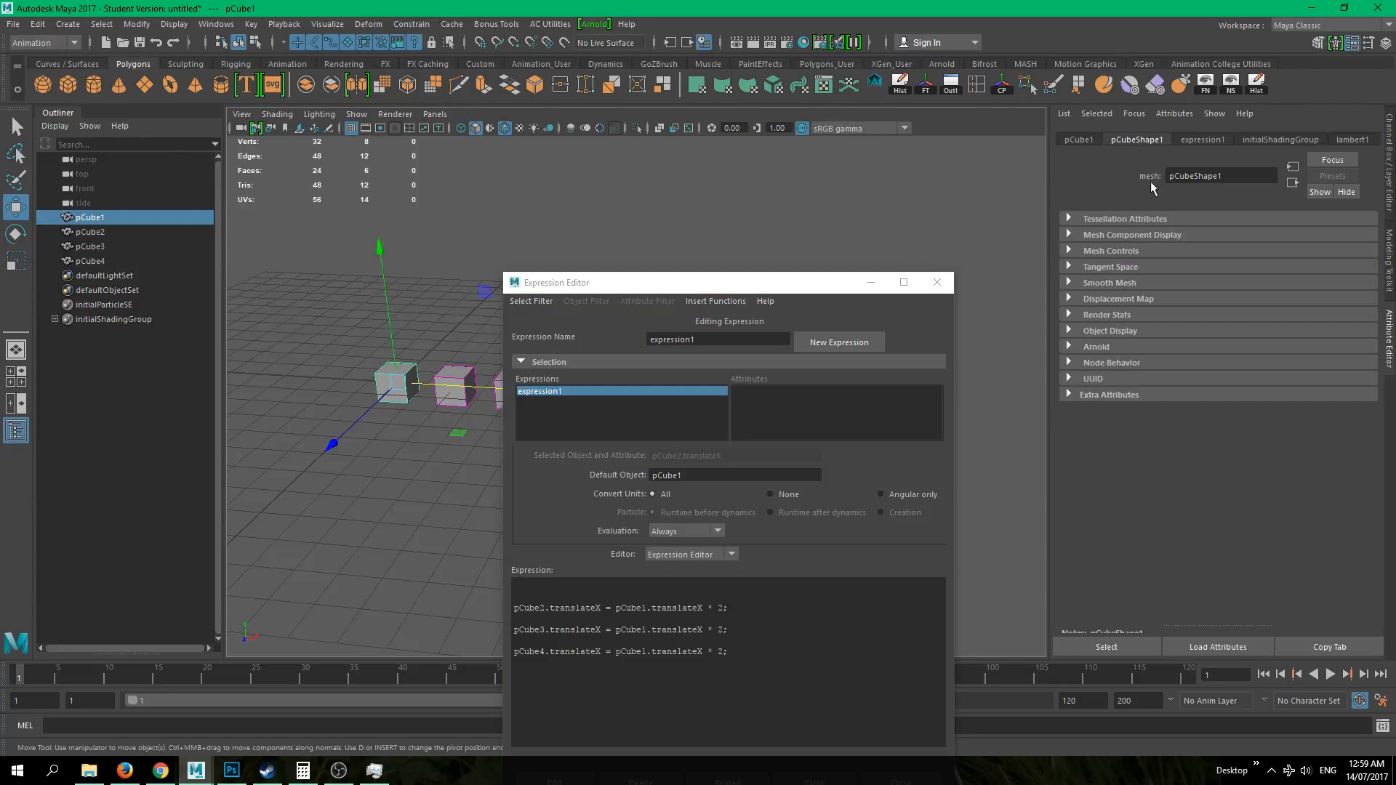
left_click(1389, 152)
- Open the Add Attribute dialog for pCube1 and move it and the Expression Editor clear of the cubes
left_click(1132, 115)
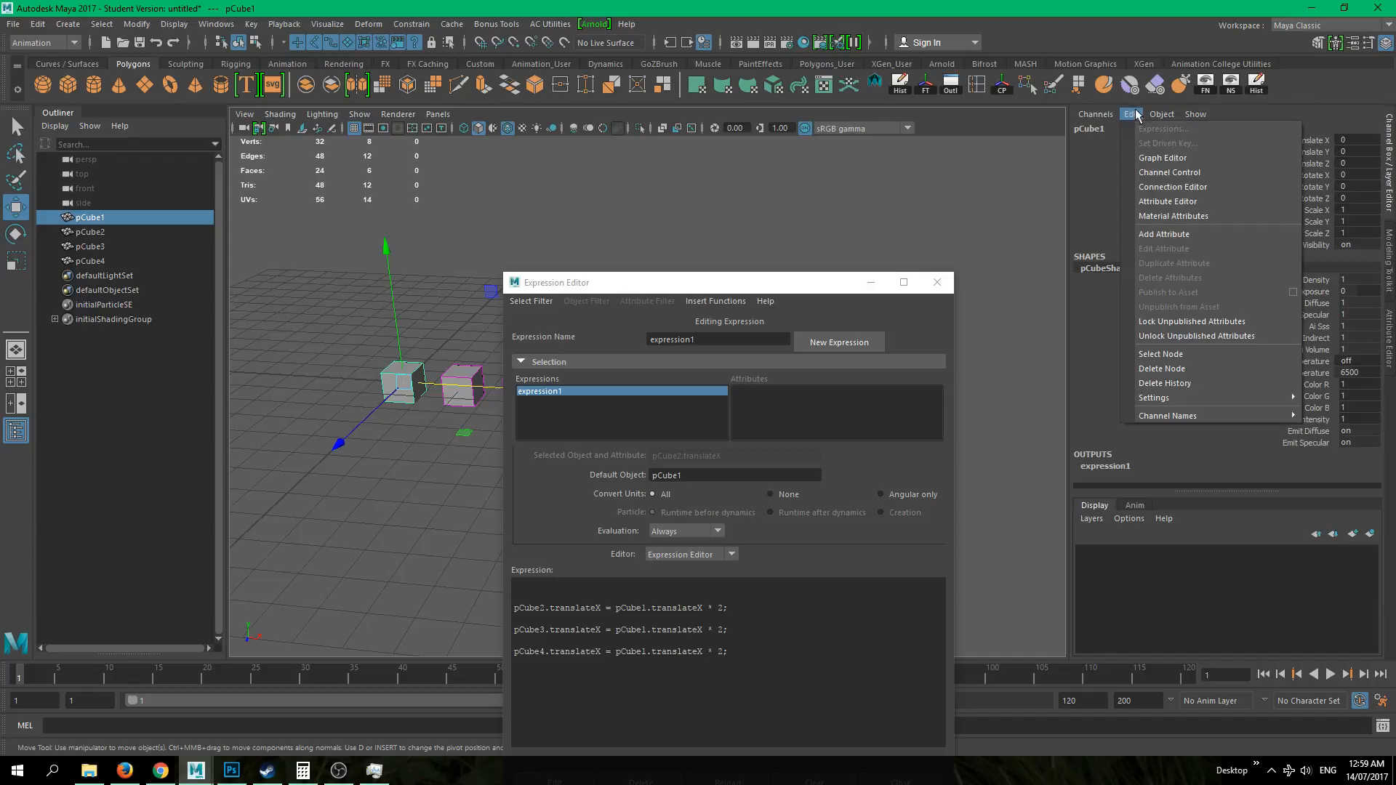
left_click(1209, 234)
left_click_drag(294, 186, 818, 173)
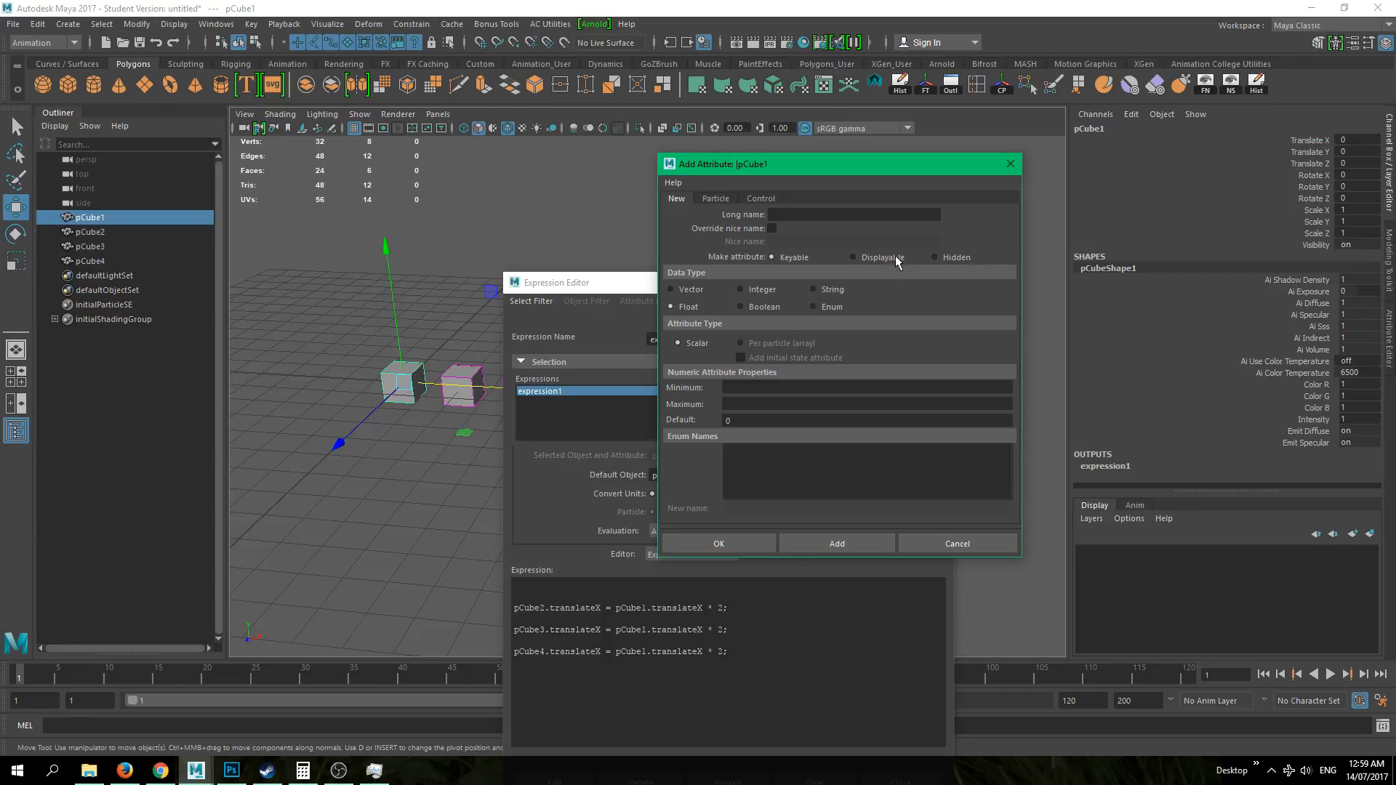
left_click_drag(579, 286, 466, 238)
left_click_drag(652, 238, 452, 556)
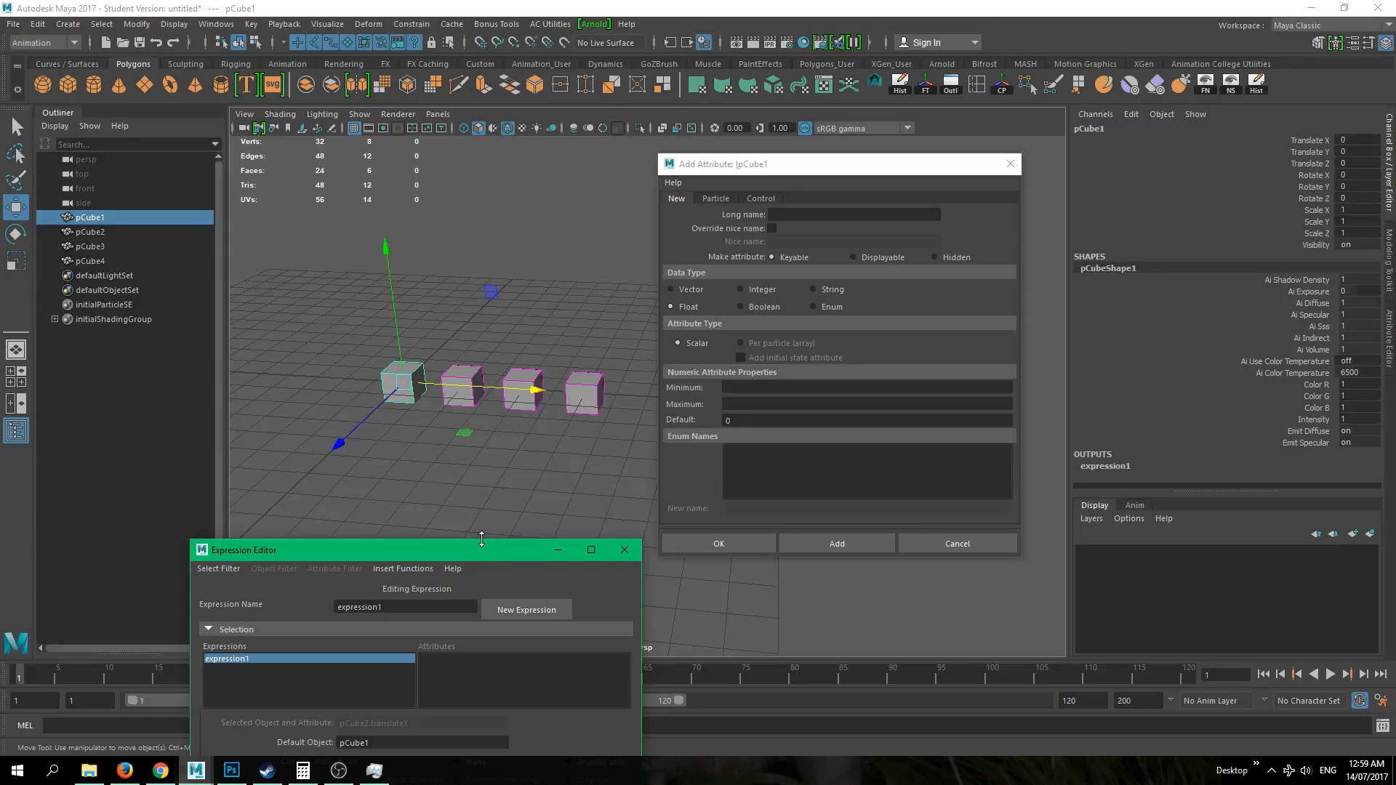
left_click_drag(465, 552, 336, 499)
- Add a keyable float attribute named "speed" to pCube1, with default 0 and no minimum or maximum
left_click(737, 166)
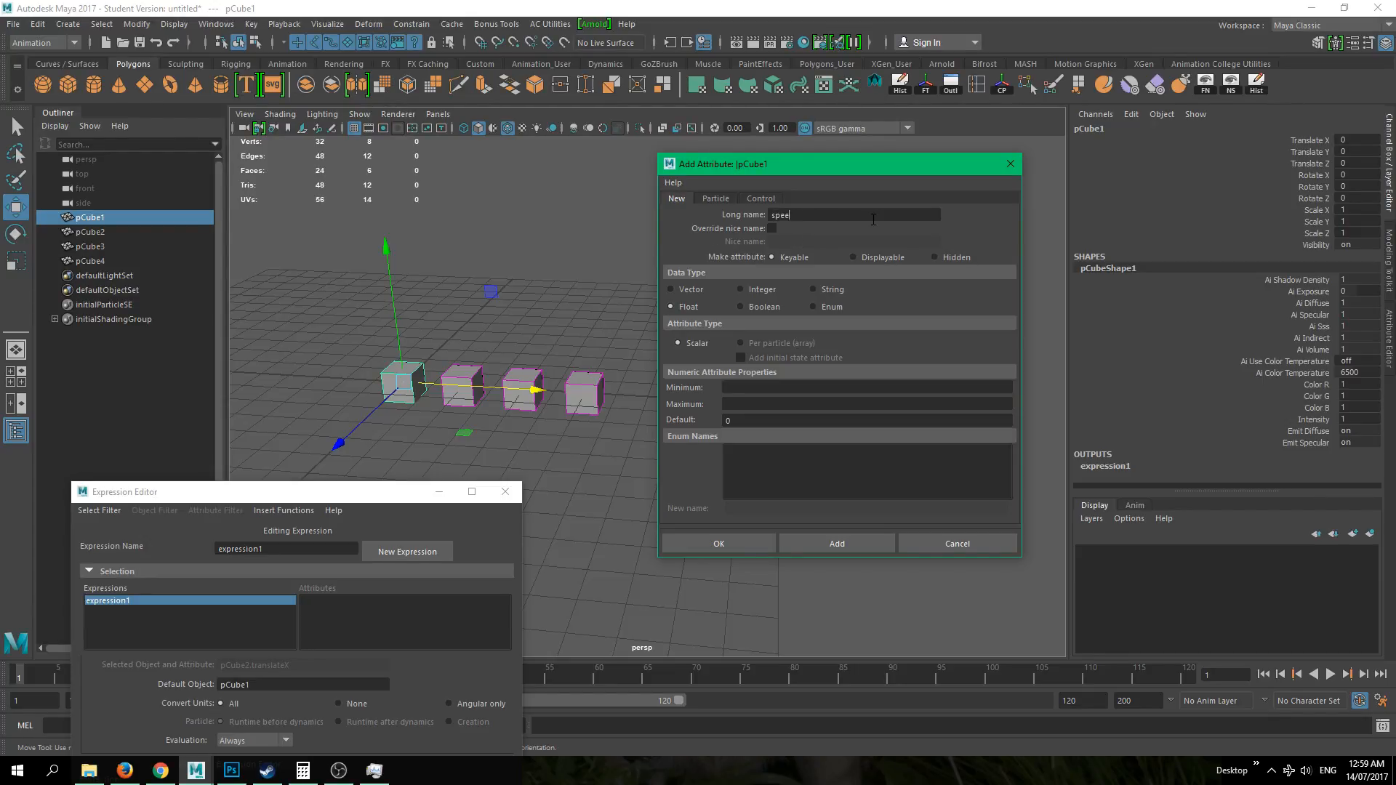
left_click(792, 388)
left_click(832, 547)
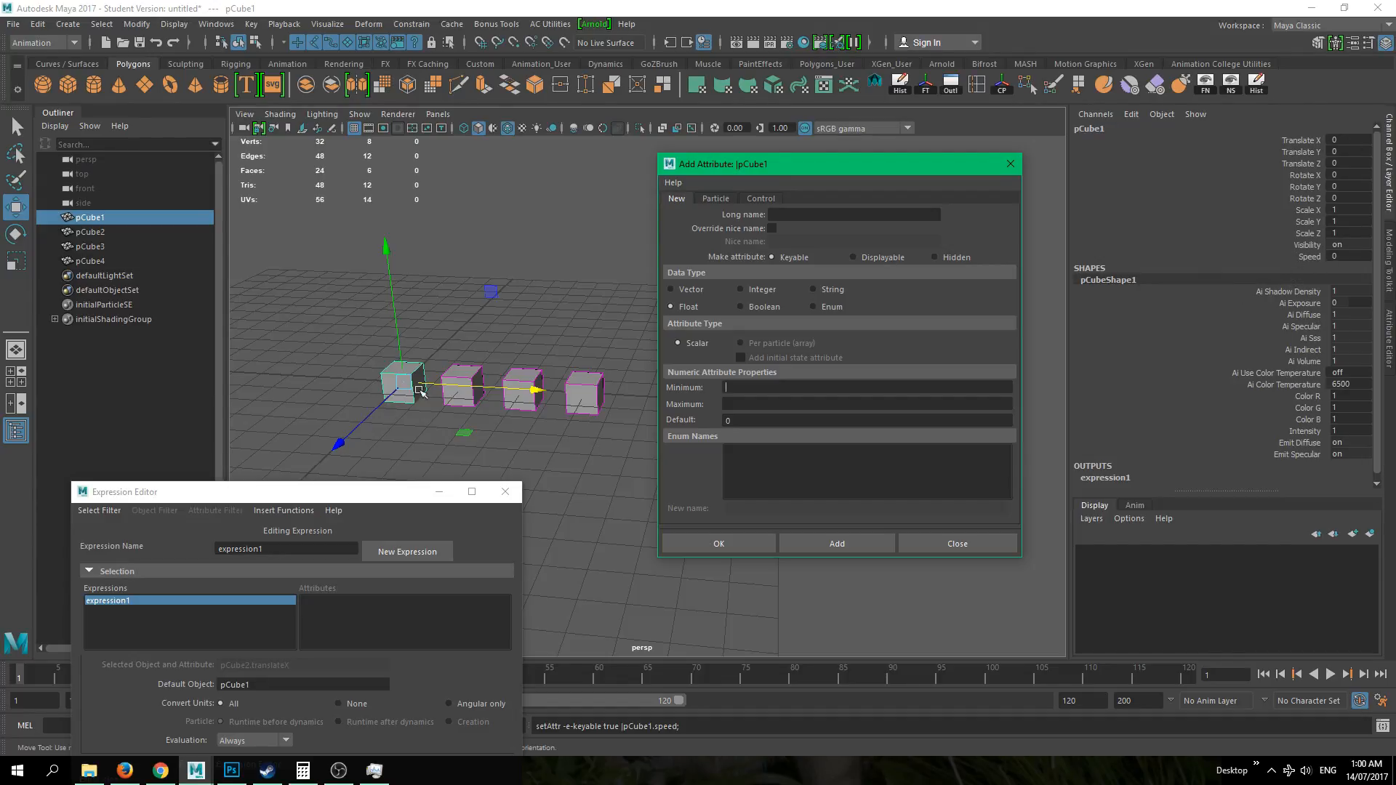
- Try out pCube1's new Speed attribute by scrubbing its value in the viewport, undoing the change
left_click(1310, 256)
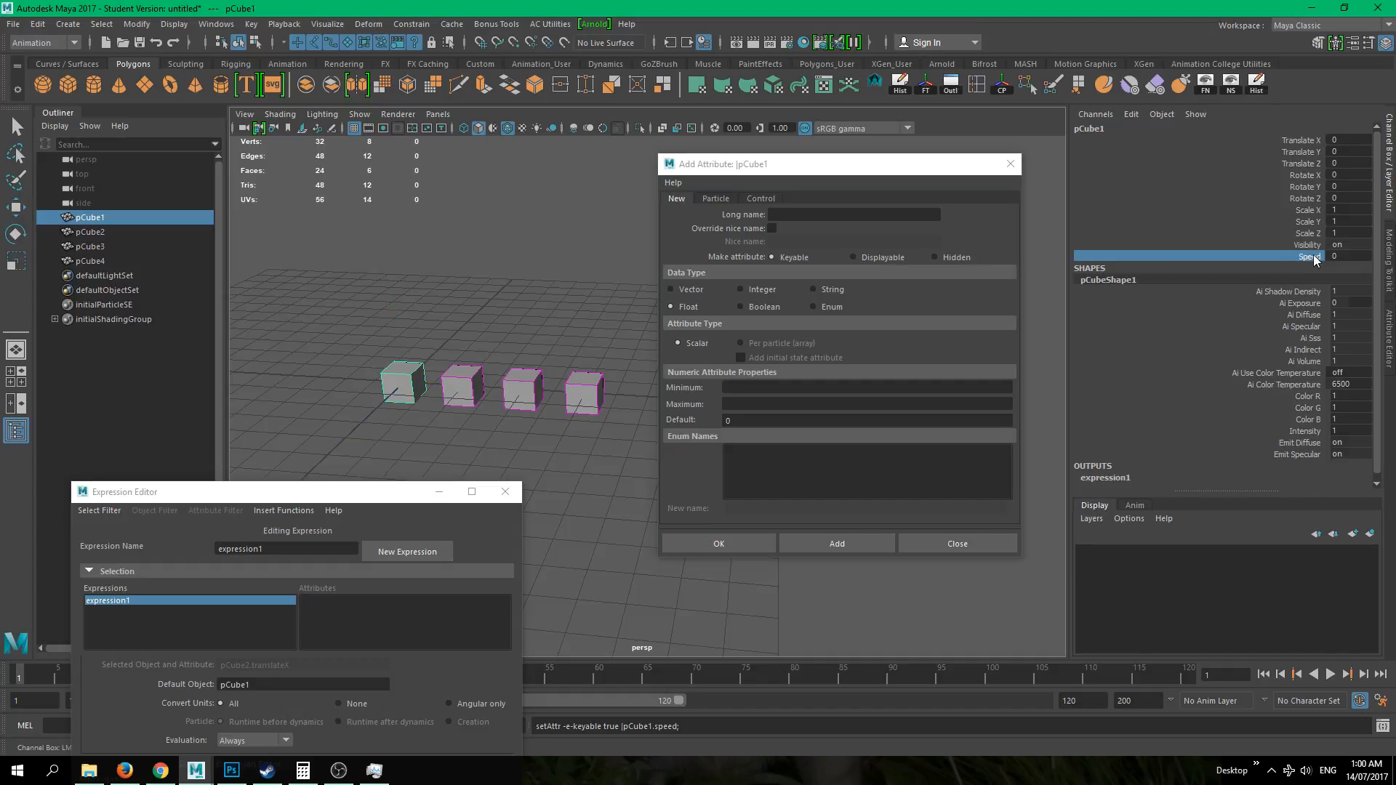
middle_click_drag(579, 300, 461, 301)
key("ctrl+z")
mouse_move(542, 265)
middle_mouse_down()
mouse_move(969, 314)
mouse_move(1217, 282)
mouse_move(540, 240)
middle_mouse_up()
- Remove the blank line above the expression and insert "pCube1.Speed *" before the 2 in the pCube2 line
left_click_drag(304, 492, 570, 225)
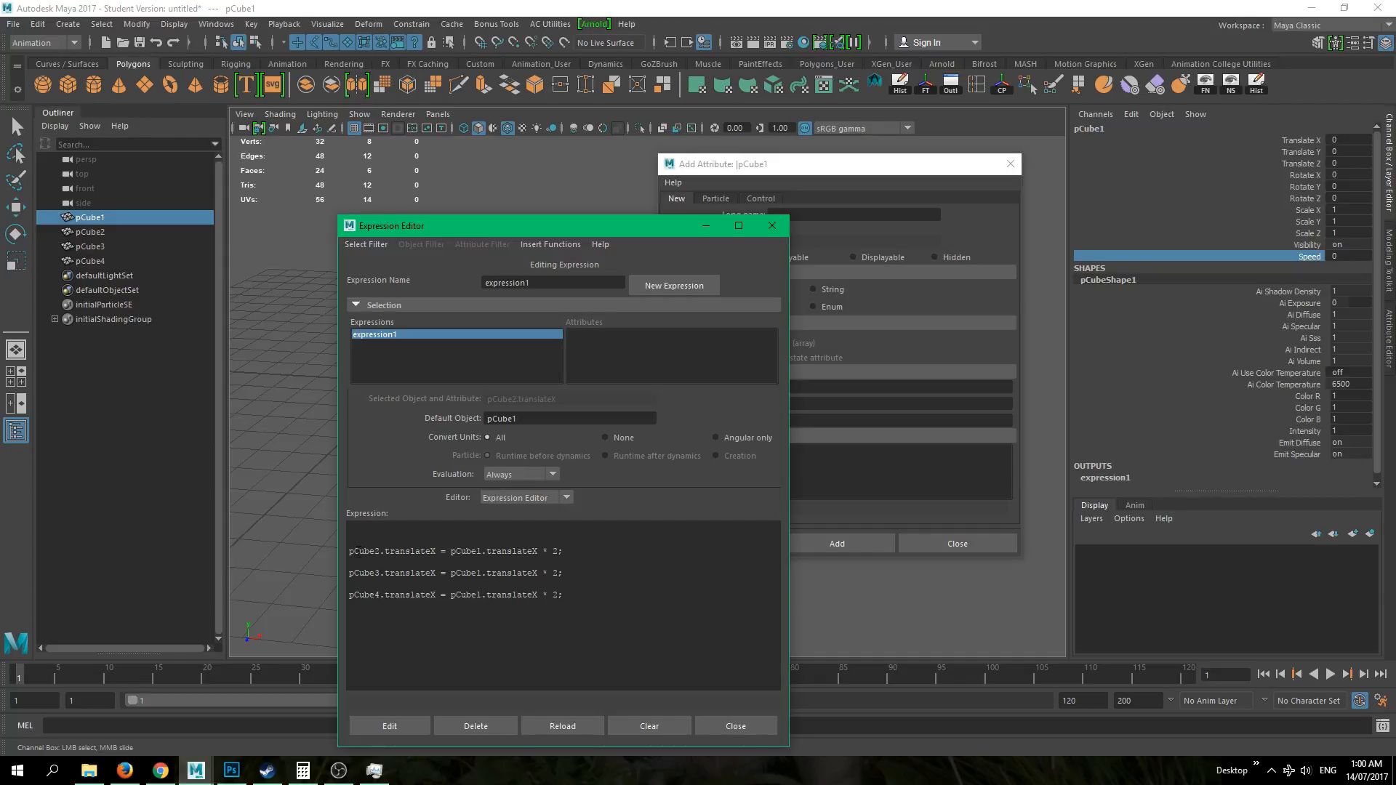
key("BackSpace")
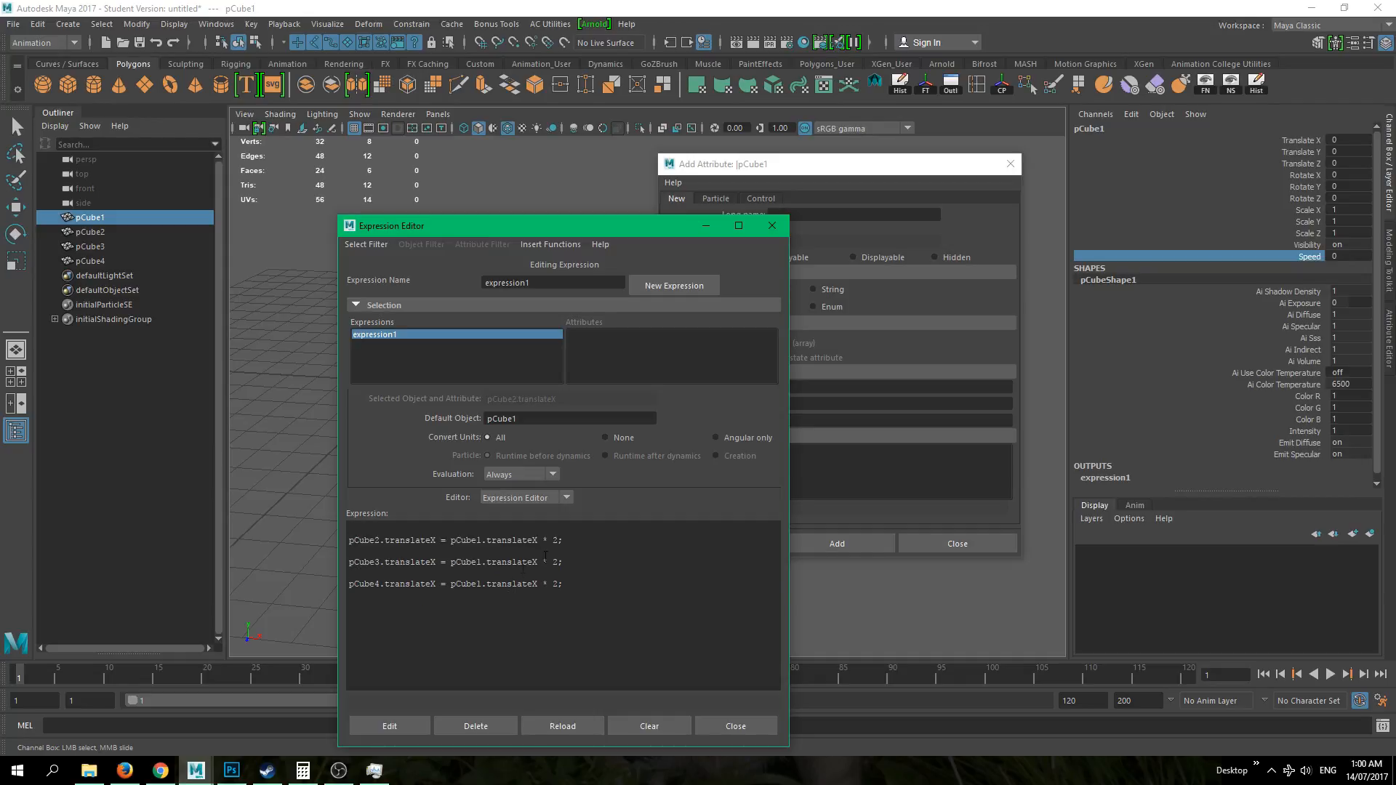
double_click(555, 540)
type("pCube1.Speed *")
left_click_drag(553, 541, 615, 540)
left_click_drag(553, 226, 540, 171)
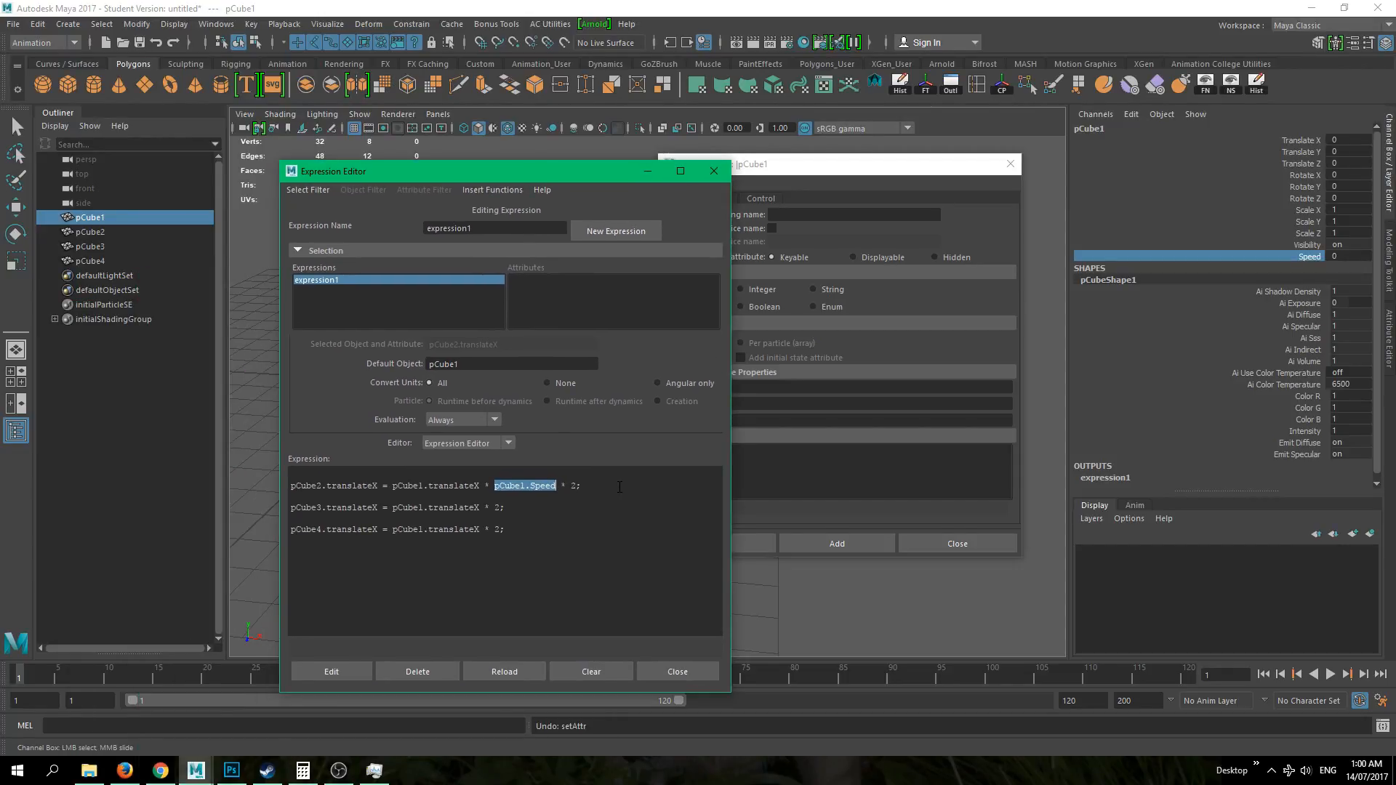
- Enclose "pCube1.Speed * 2" in parentheses in the pCube2 line
left_click(573, 496)
left_click_drag(495, 487, 556, 487)
left_click(574, 545)
left_click(495, 486)
type("(")
- Paste "(pCube1.Speed * 2)" into the pCube3 line in place of its multiplier and change the number to 3
left_click_drag(497, 486, 587, 487)
key("ctrl+c")
double_click(497, 507)
key("ctrl+v")
double_click(579, 507)
type("3")
- Paste the bracketed Speed term into the pCube4 line with a multiplier of 4, and apply the edited expression
double_click(499, 529)
key("ctrl+v")
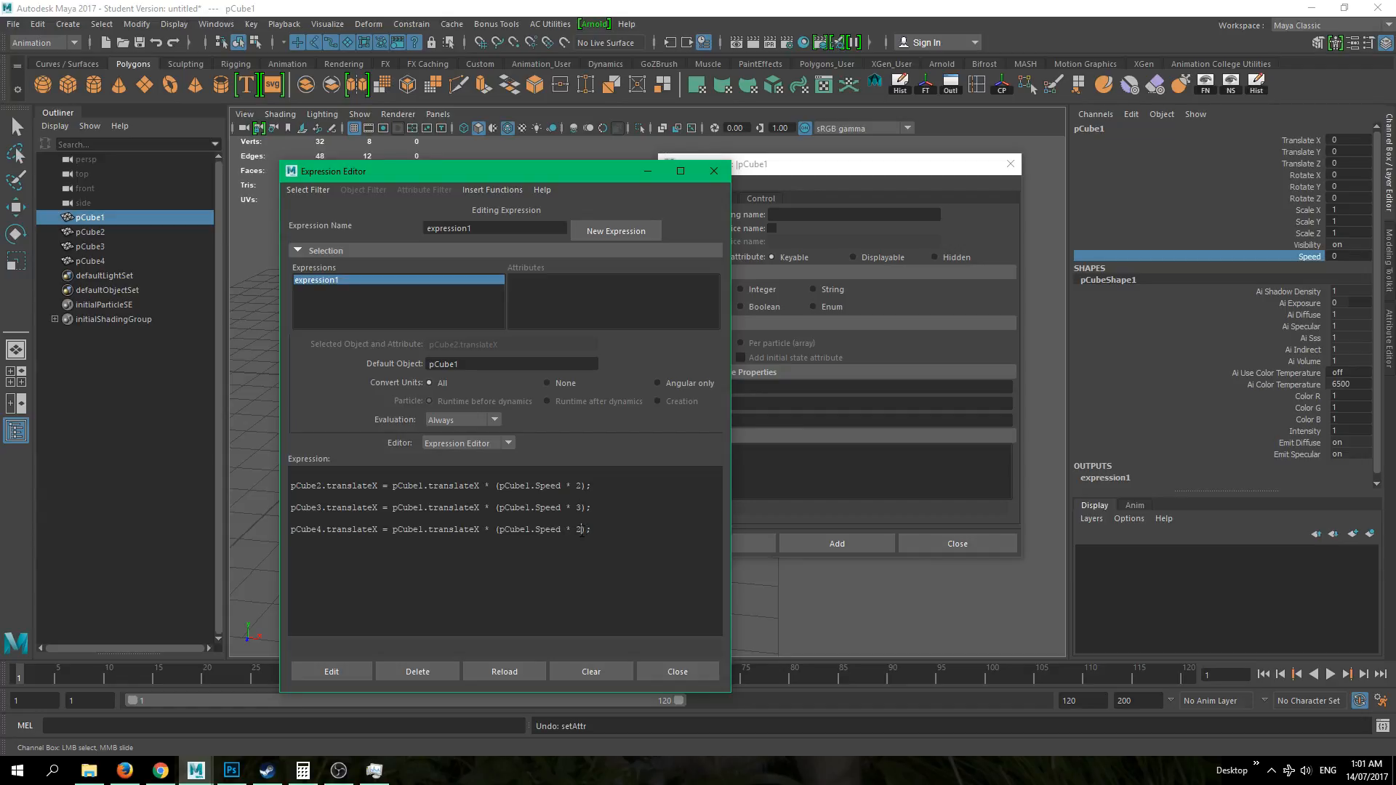
key("BackSpace")
type("4")
left_click(611, 533)
left_click(365, 674)
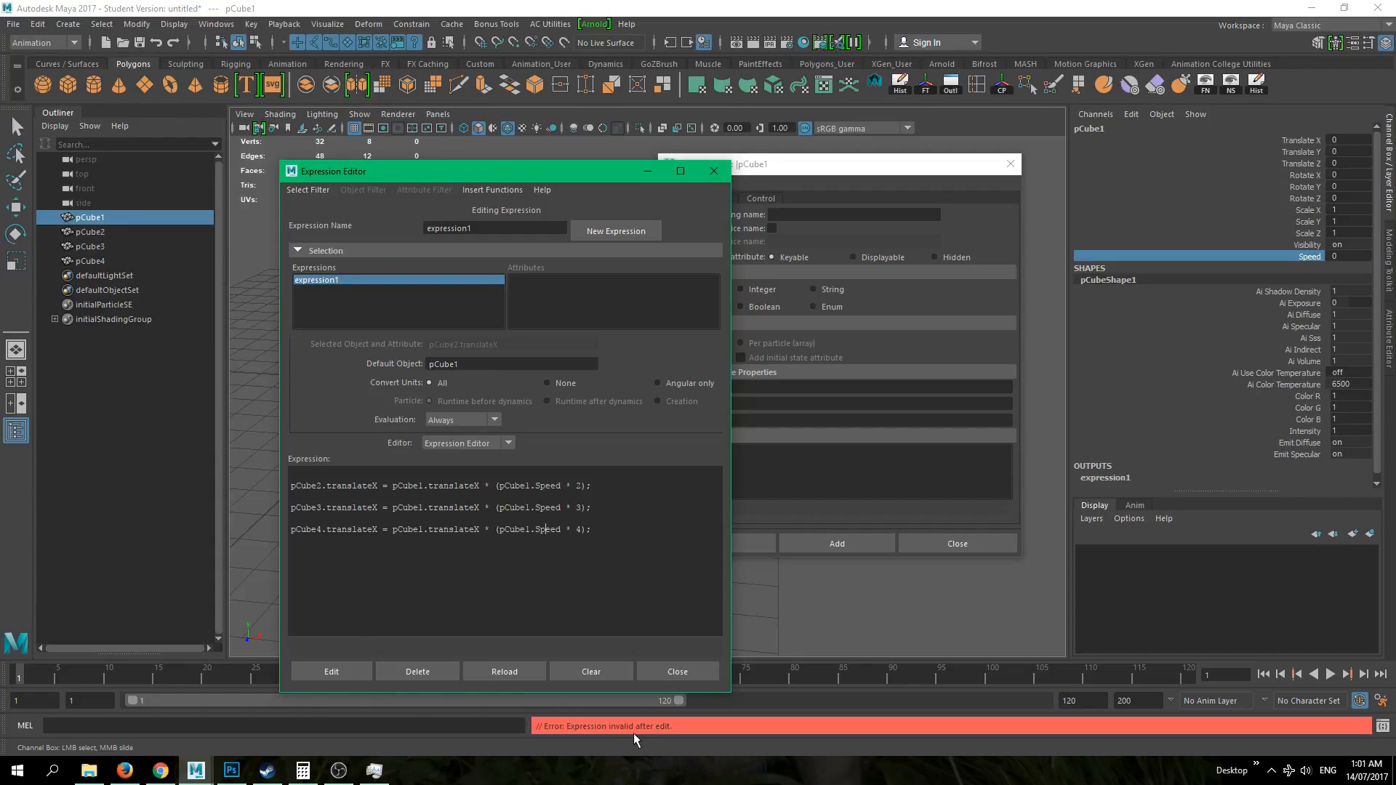
- Open the Script Editor, enlarge it and examine the messages logged for the expression edit beside the Expression Editor
left_click(634, 725)
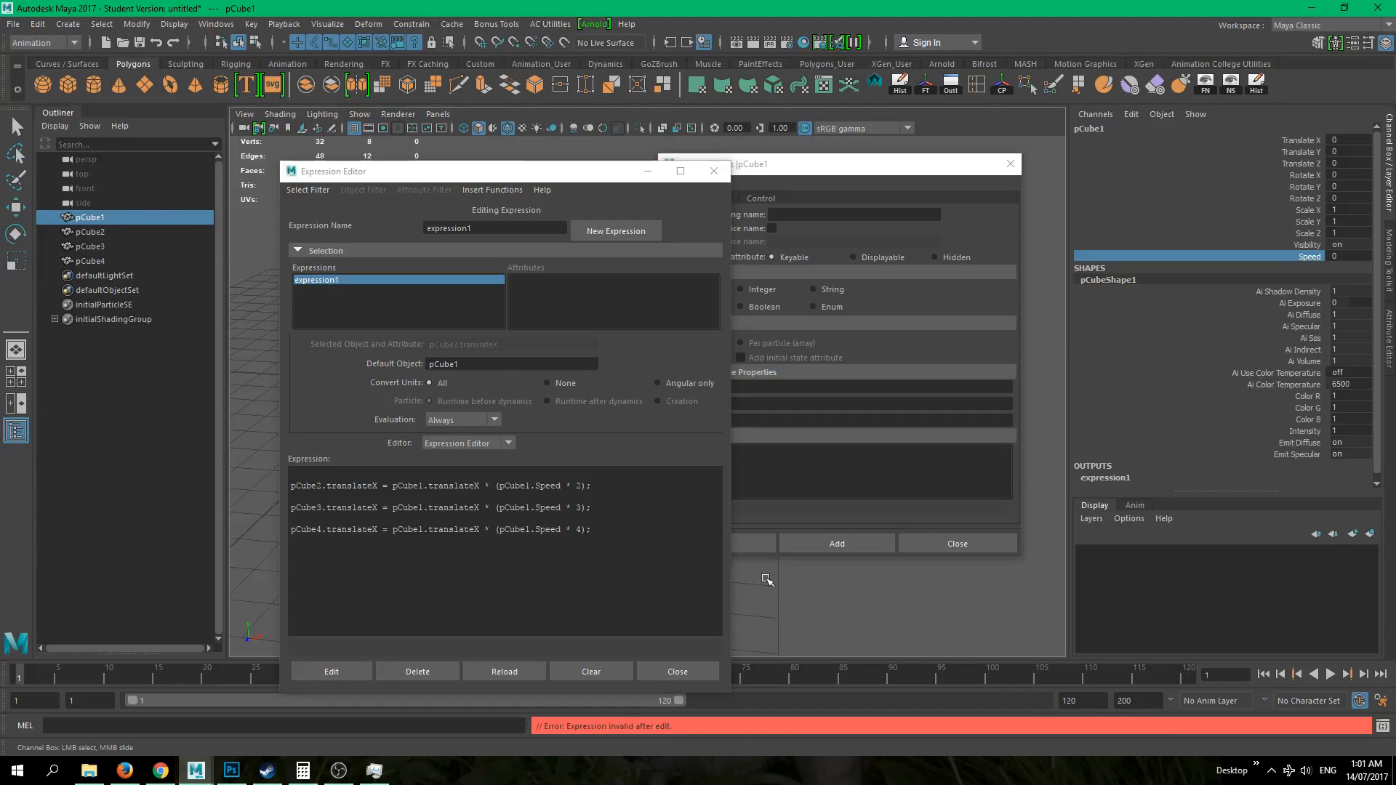
left_click(1381, 727)
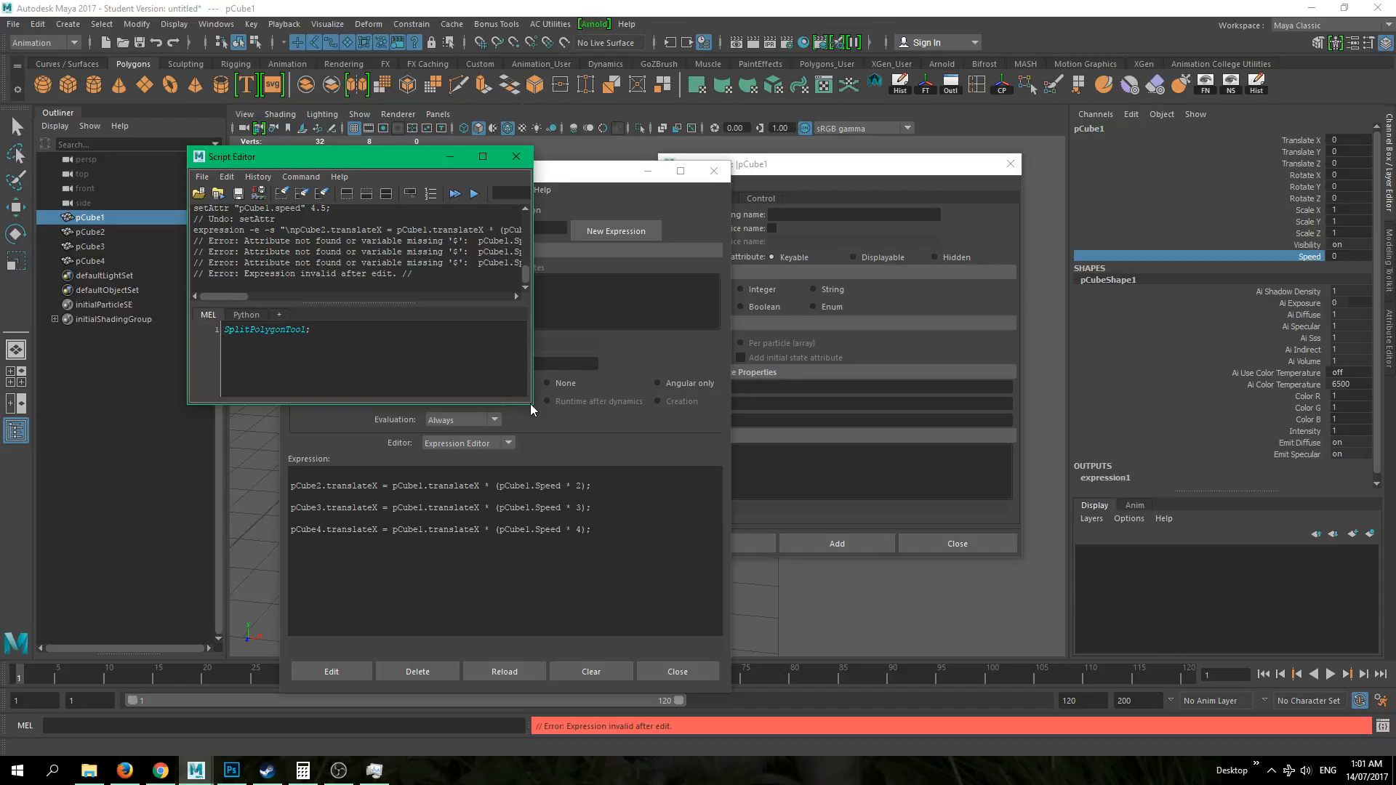
left_click_drag(534, 405, 998, 711)
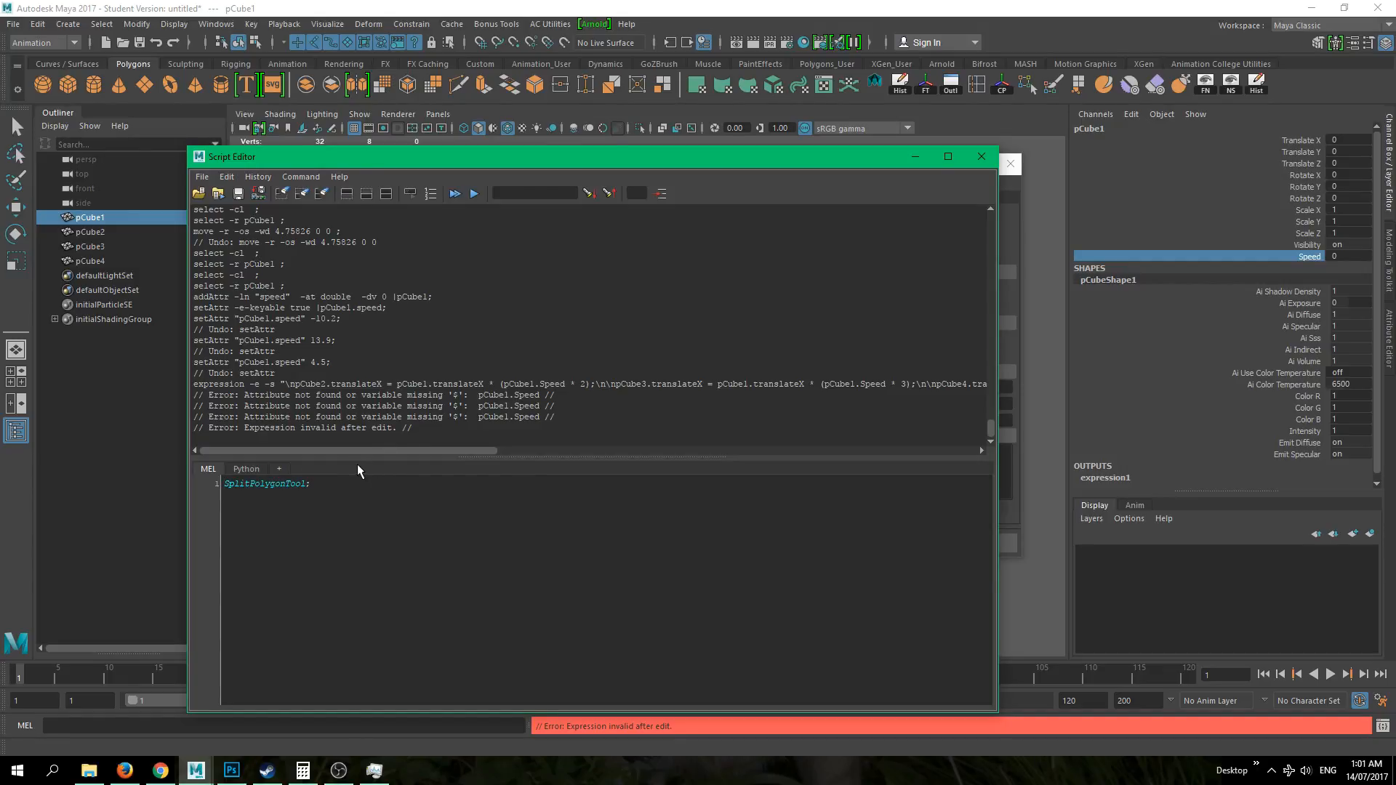
left_click_drag(517, 161, 1065, 141)
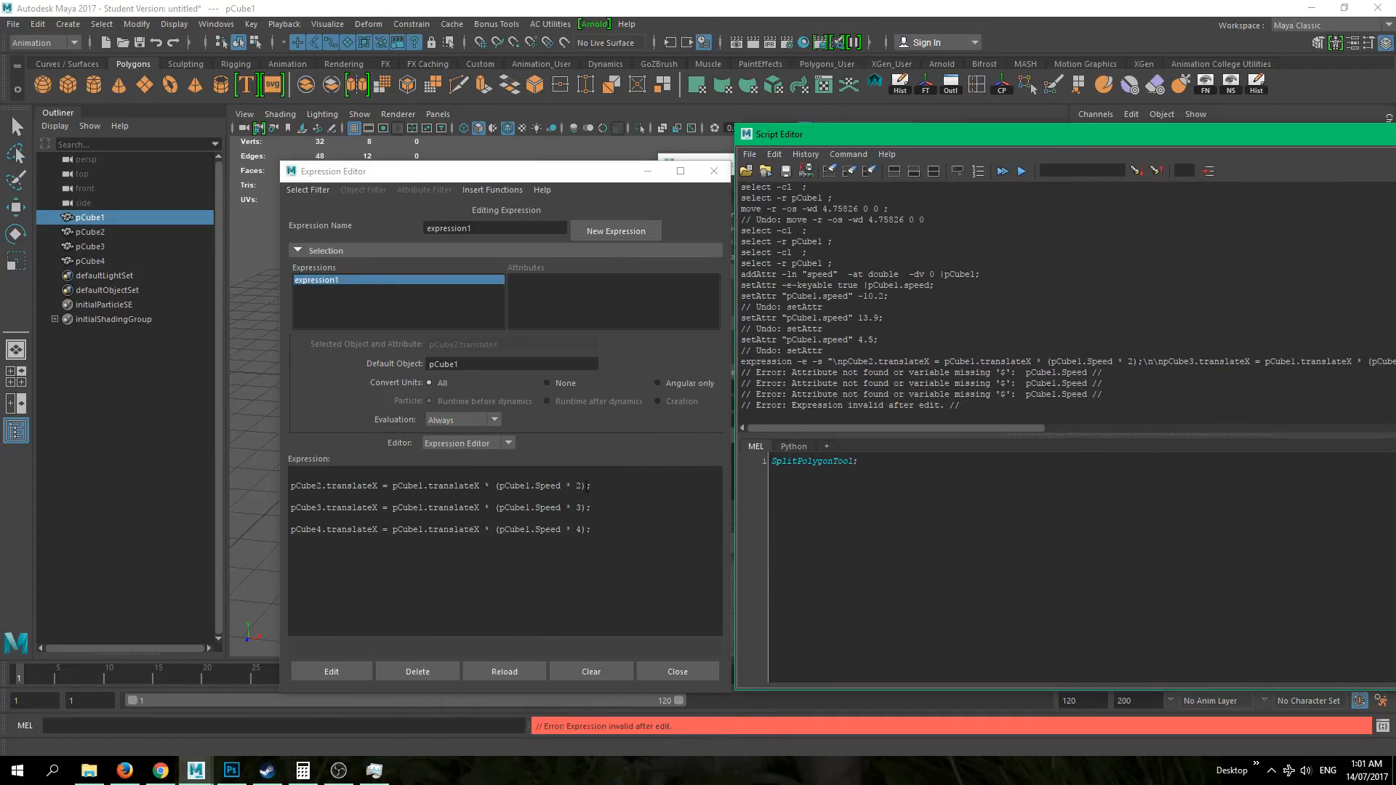
- Add the line "$speed = pCube1.Speed;" above the pCube2 line of the expression, keeping the Script Editor out of the way
left_click(309, 471)
key("Return")
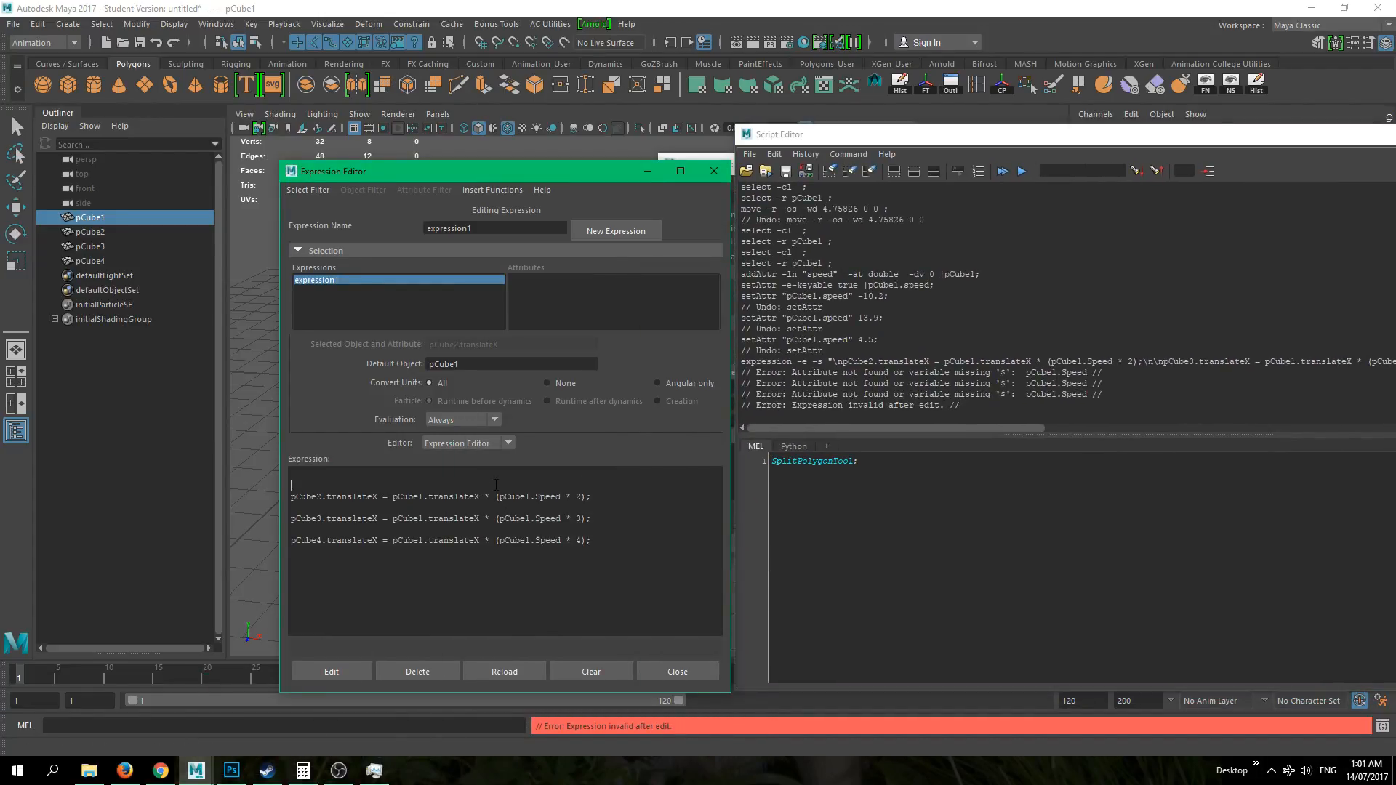
type("#")
left_click_drag(927, 138, 854, 384)
left_click_drag(1050, 404, 871, 590)
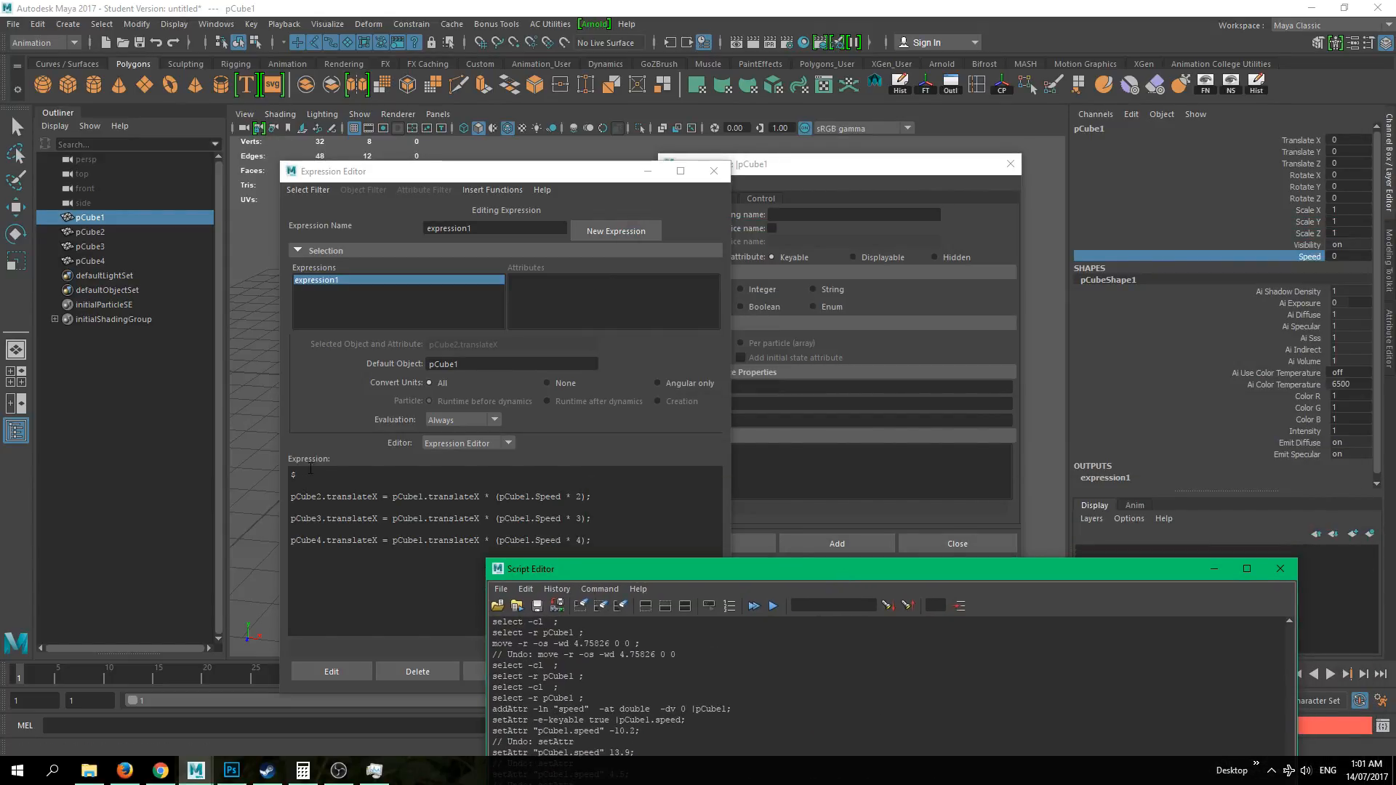
left_click(313, 473)
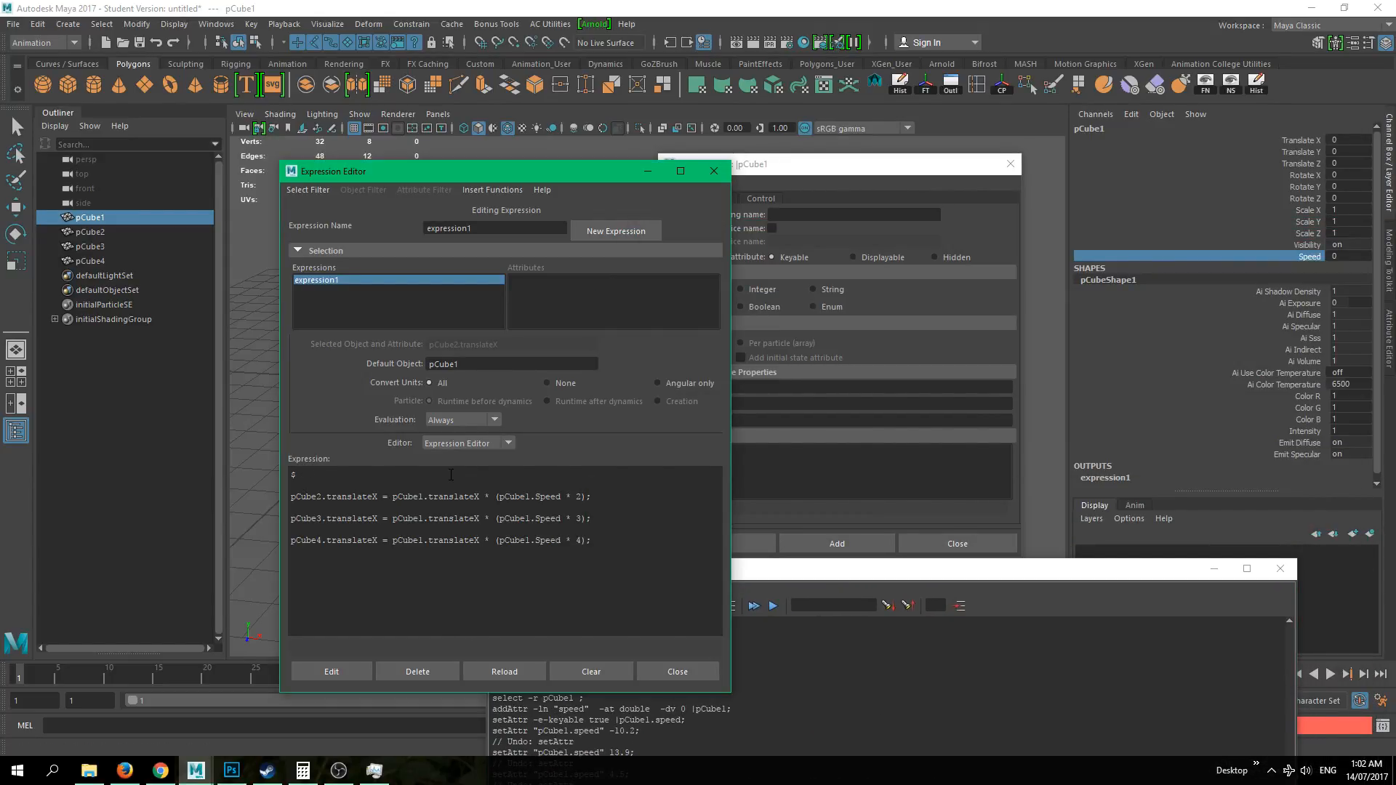
type("spe")
type("ed = pCube1.Speed;")
- Replace pCube1.Speed with $speed in the pCube2, pCube3 and pCube4 lines and apply the expression
left_click_drag(561, 497, 500, 541)
type("$speed$speed$speed")
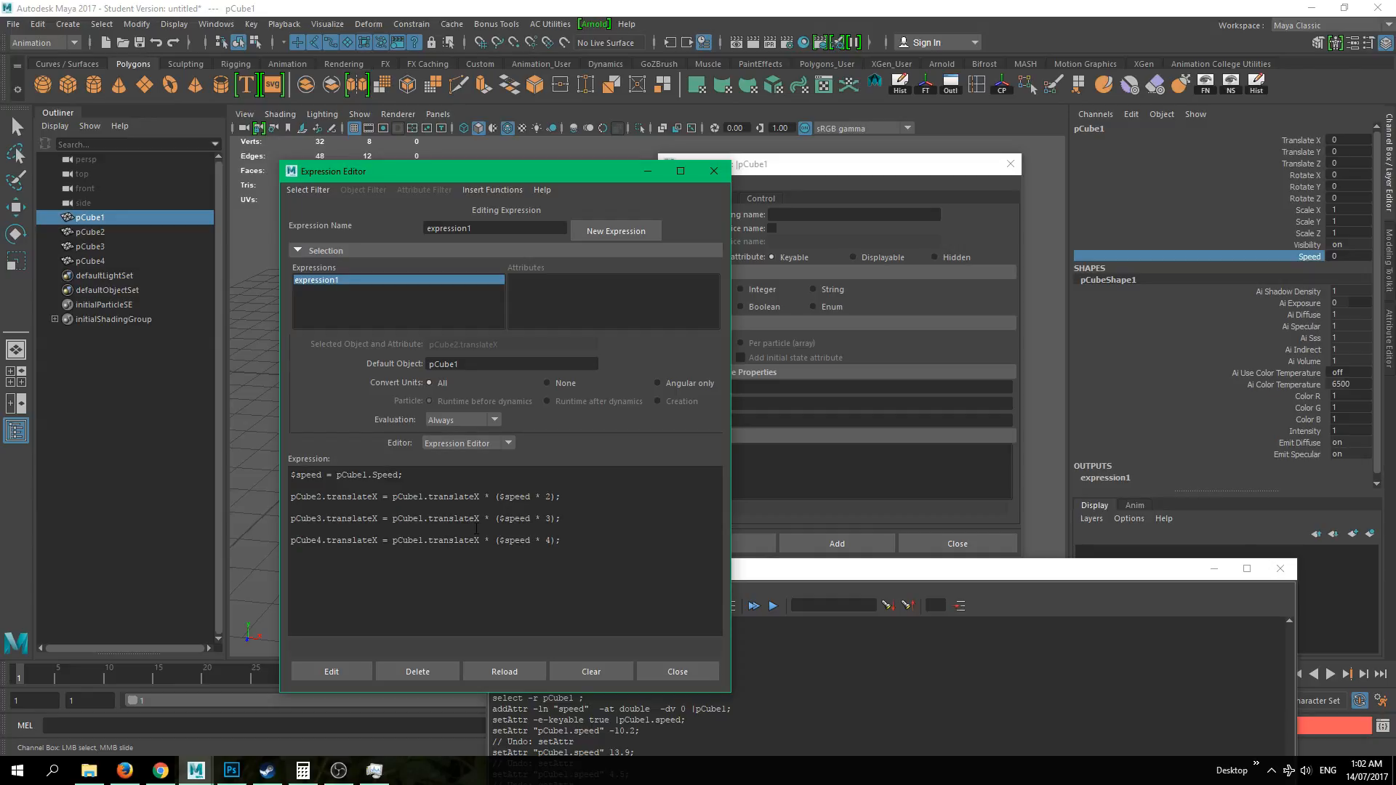
left_click(335, 671)
- Check the Script Editor log, change pCube1.Speed to the lowercase pCube1.speed in the variable line, and reapply the expression
left_click_drag(1059, 581, 896, 122)
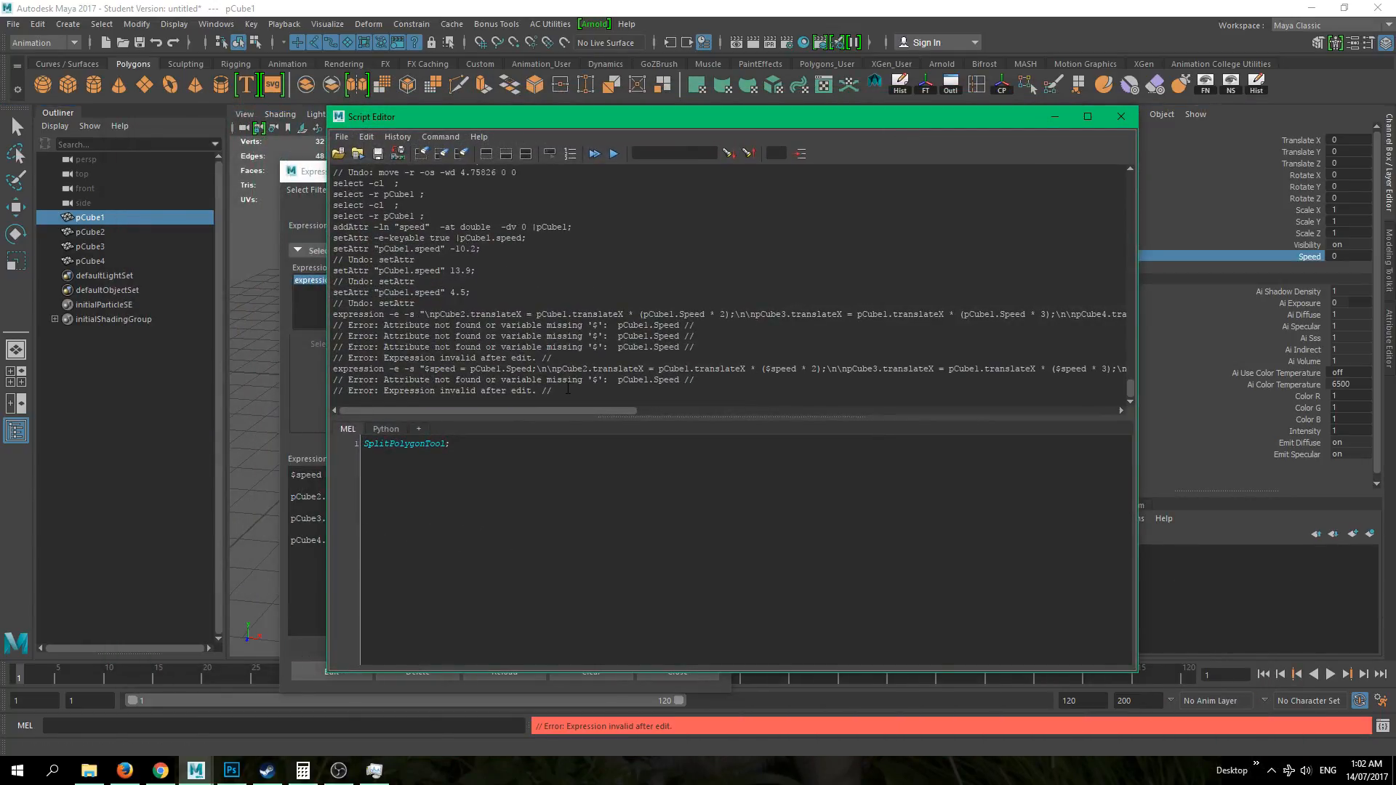
left_click_drag(767, 118, 725, 737)
left_click(376, 477)
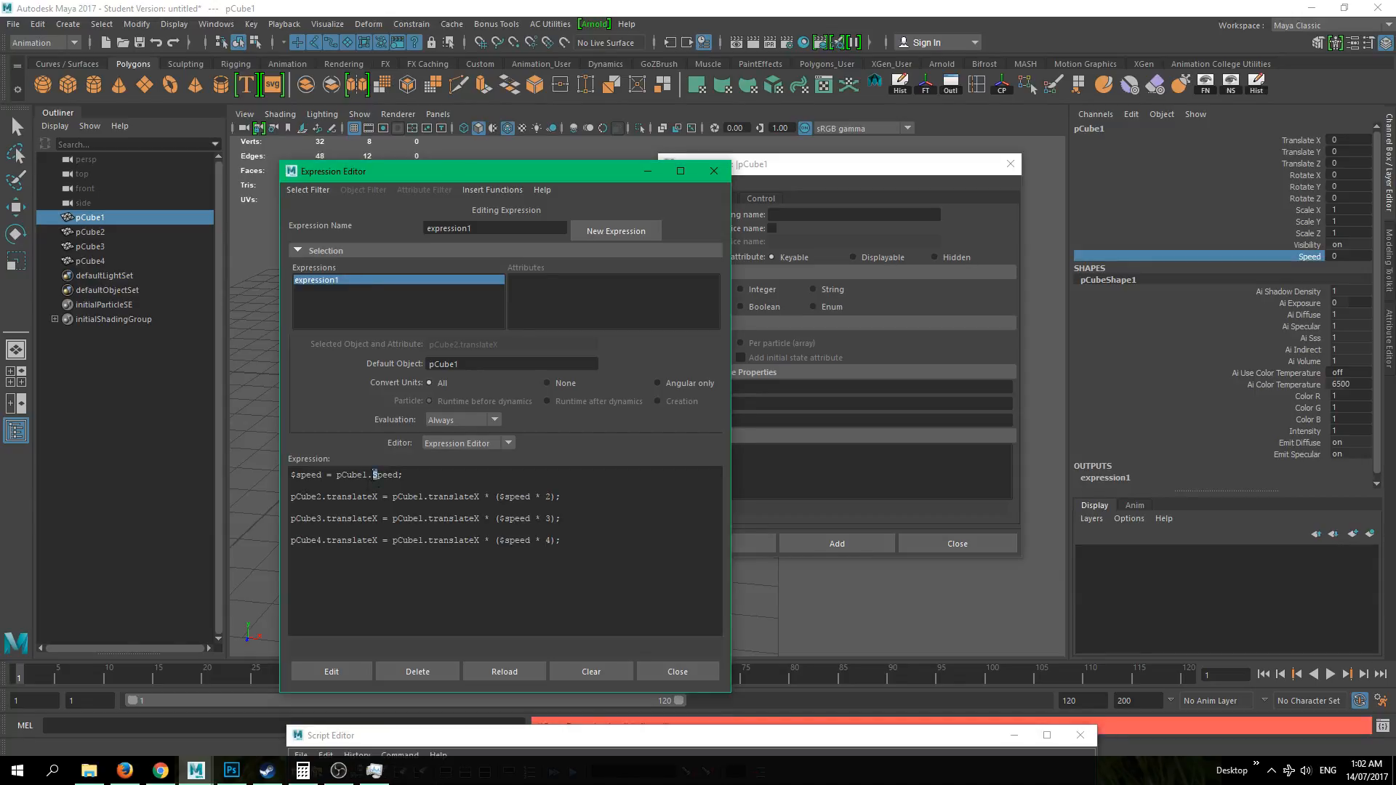
type("s")
left_click(334, 670)
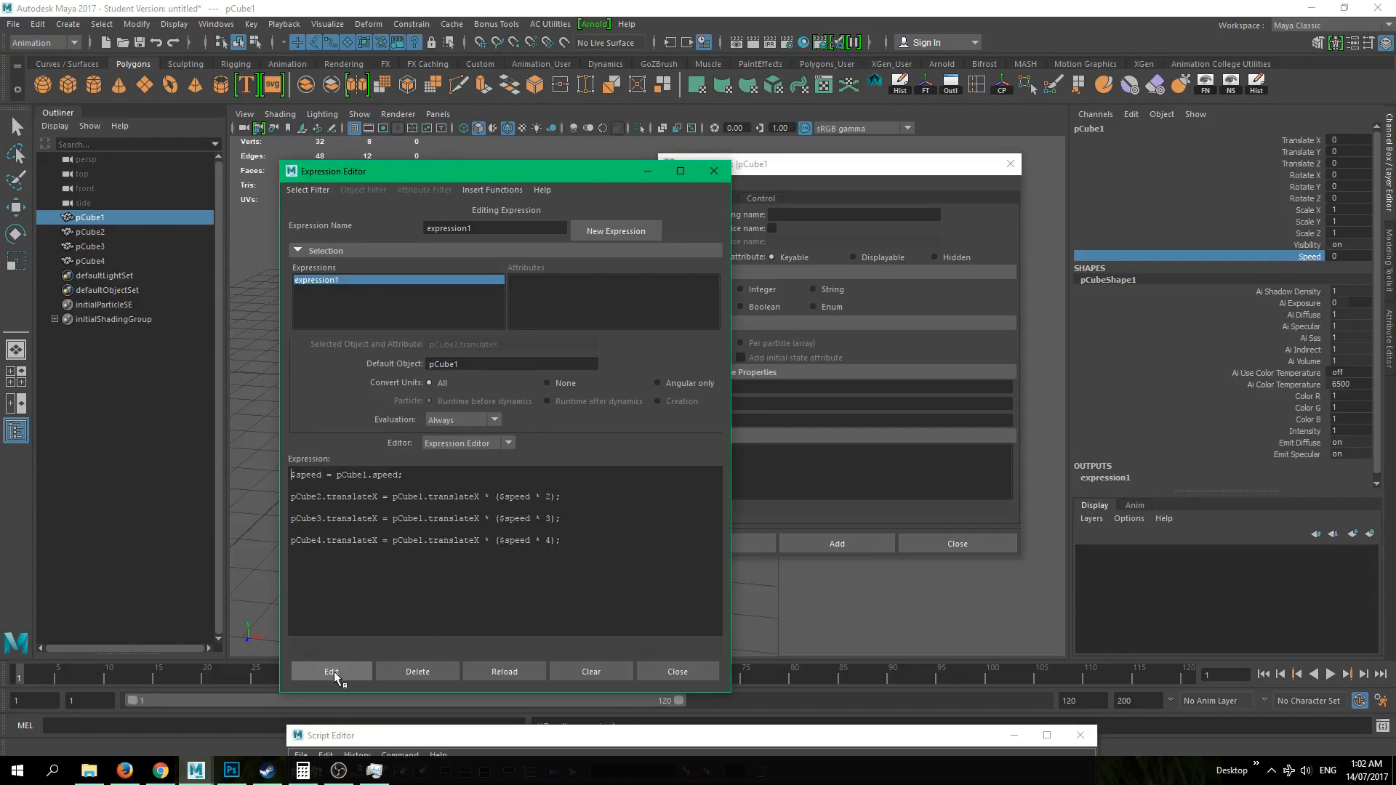
- Review the log, close the Script Editor and Add Attribute windows, and move the Expression Editor clear of the cubes
left_click(416, 474)
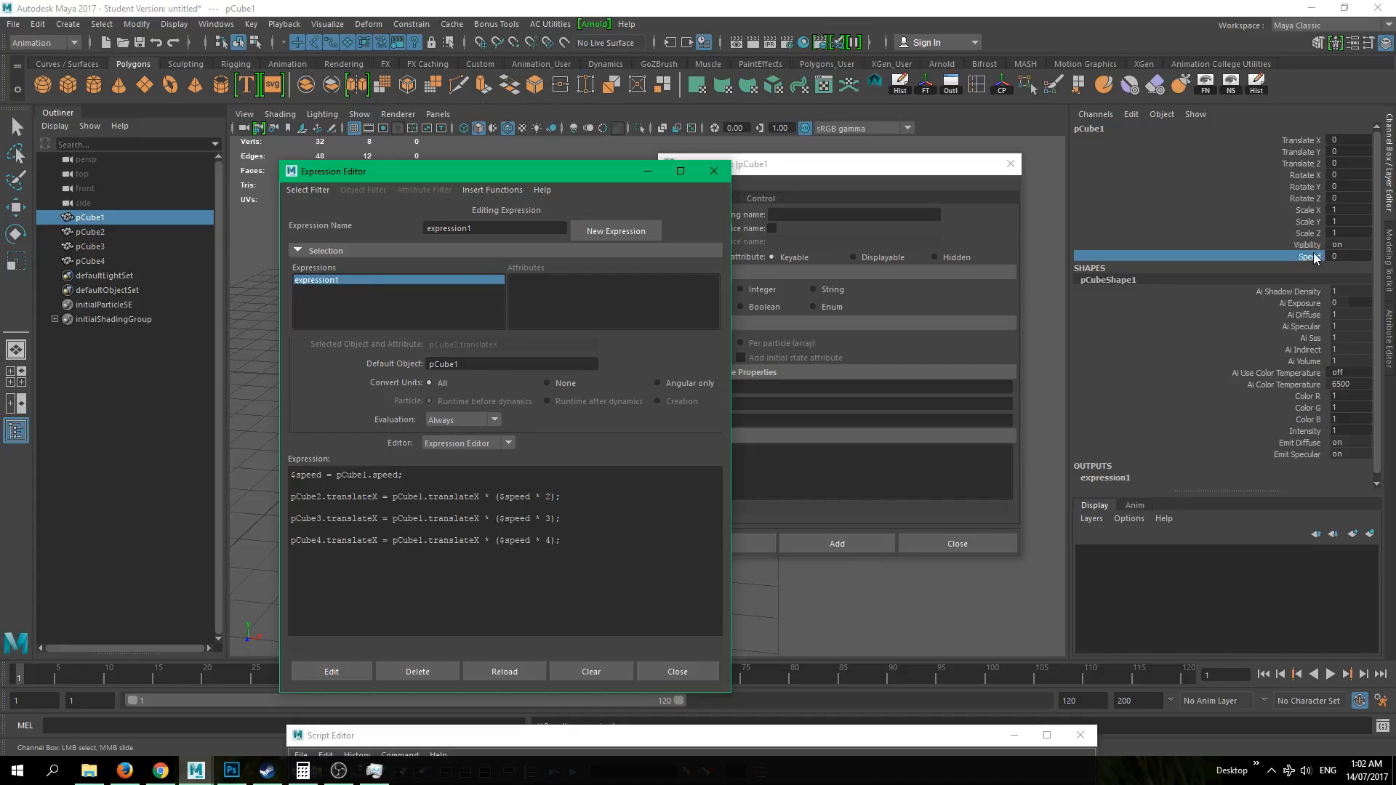
left_click_drag(704, 741, 681, 182)
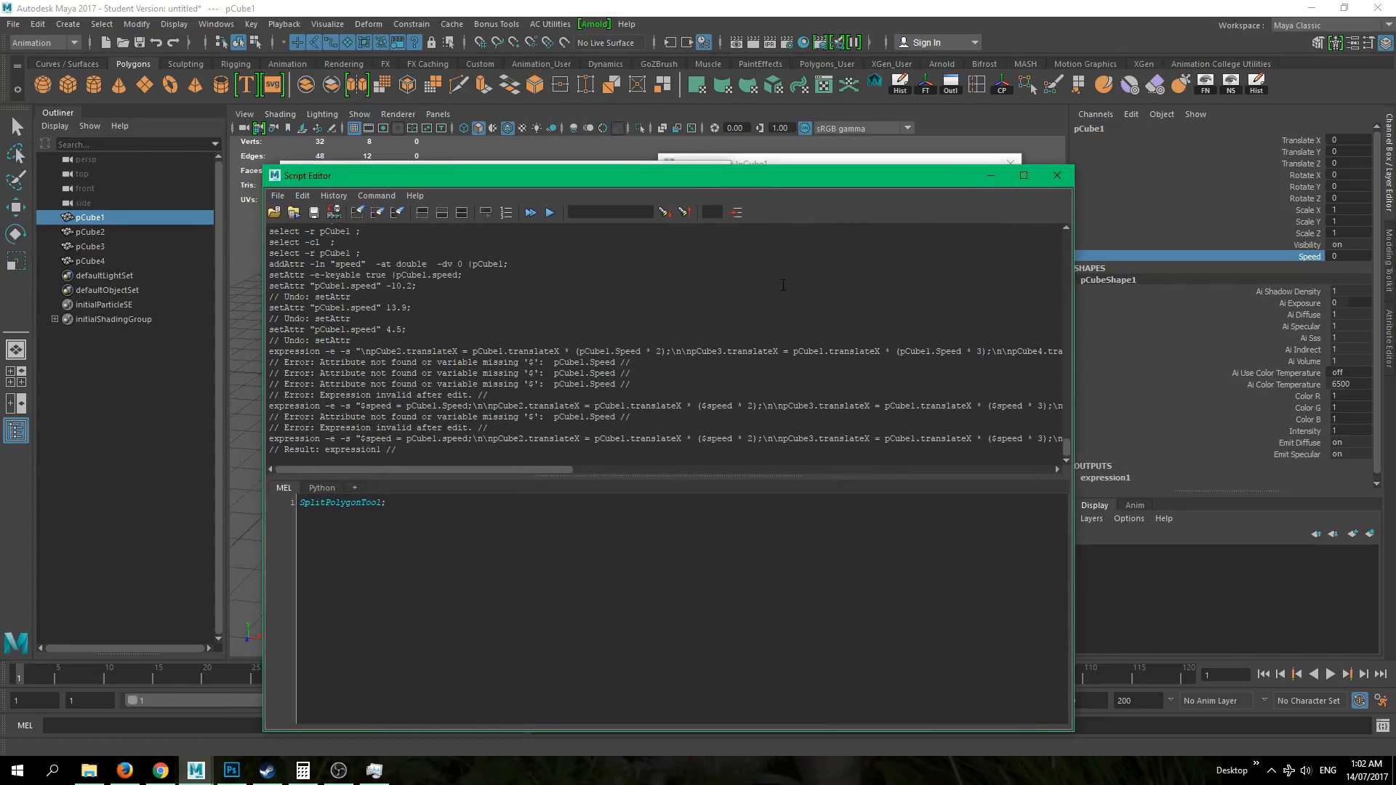
left_click(1056, 177)
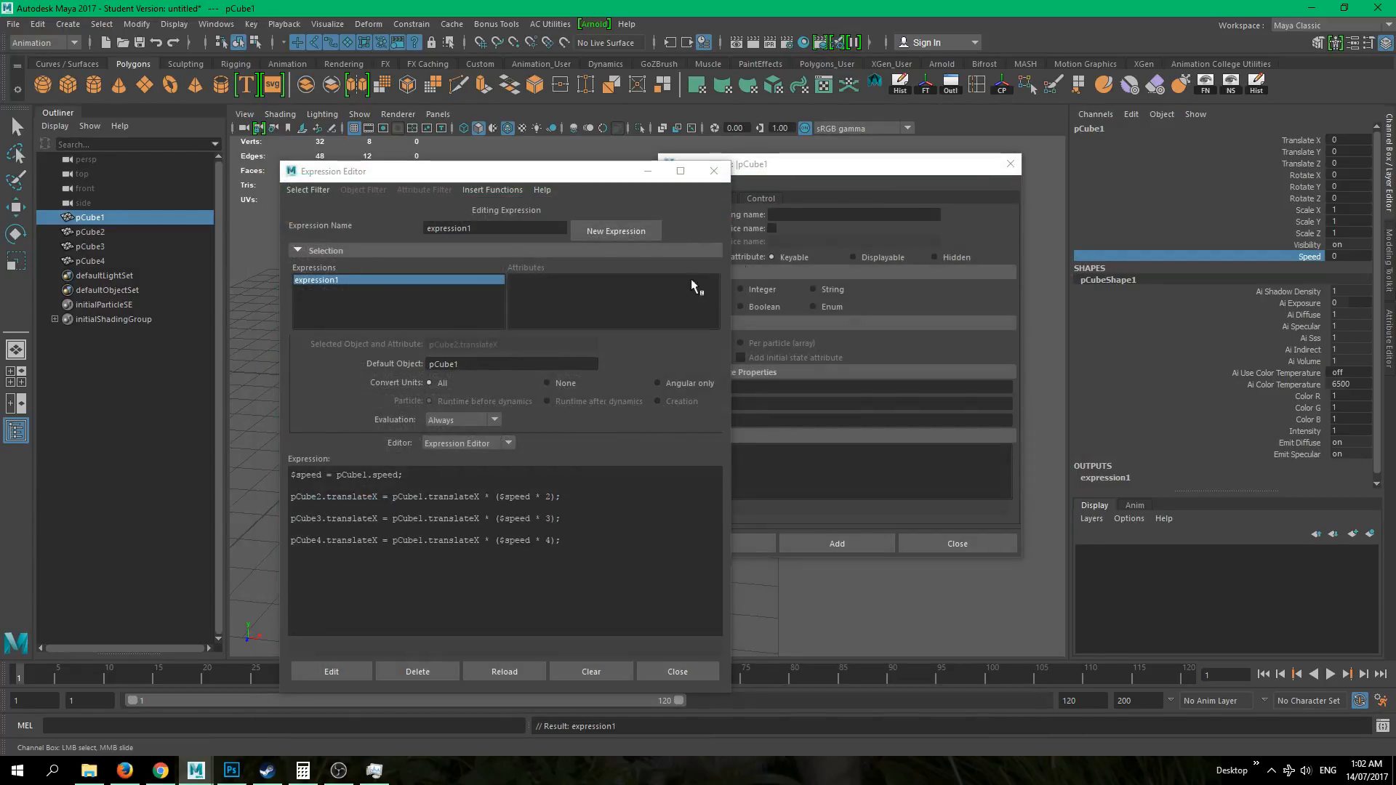
left_click(1010, 163)
left_click_drag(591, 182, 1139, 193)
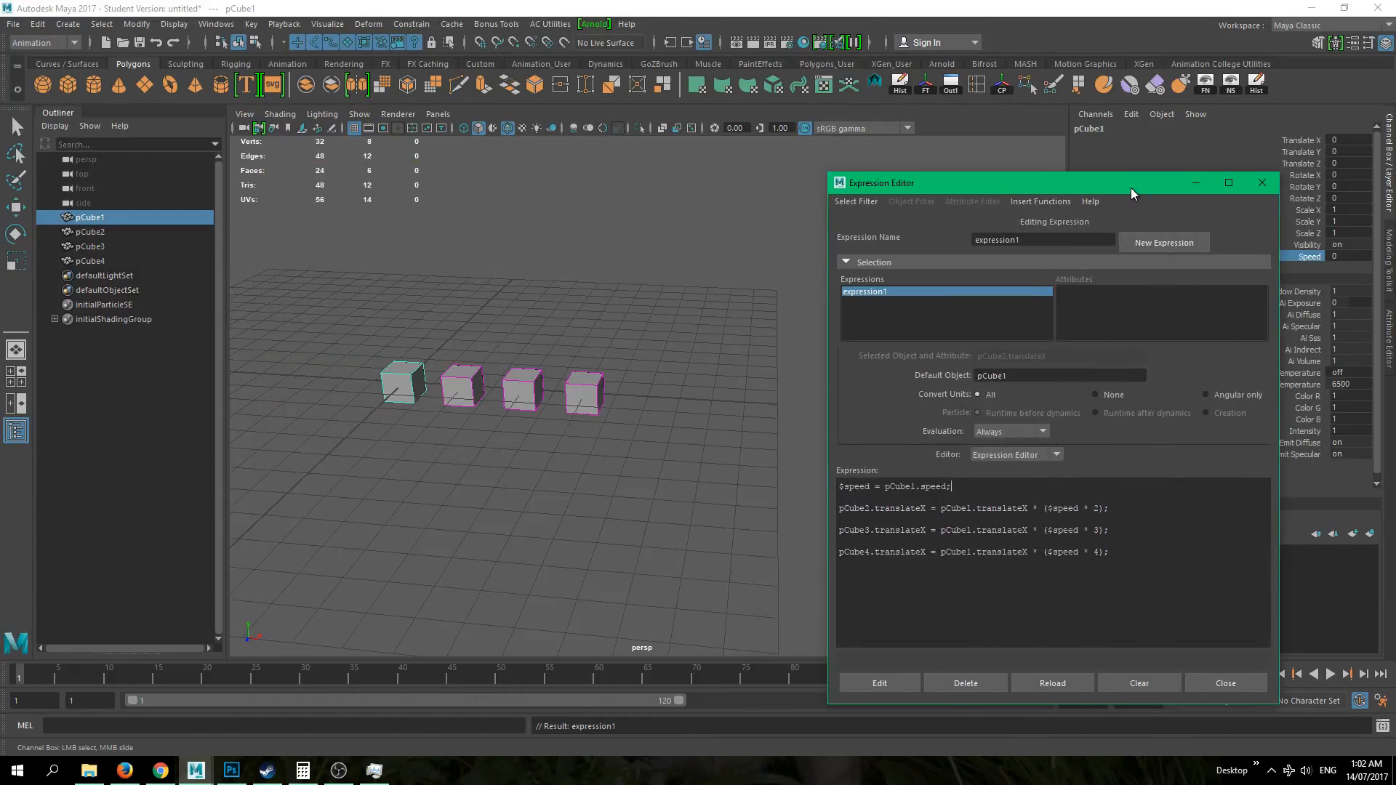
- Test the expression with Speed at 0 by moving pCube1 along X, and reset its Translate X to 0
left_click(588, 495)
left_click(398, 389)
key("w")
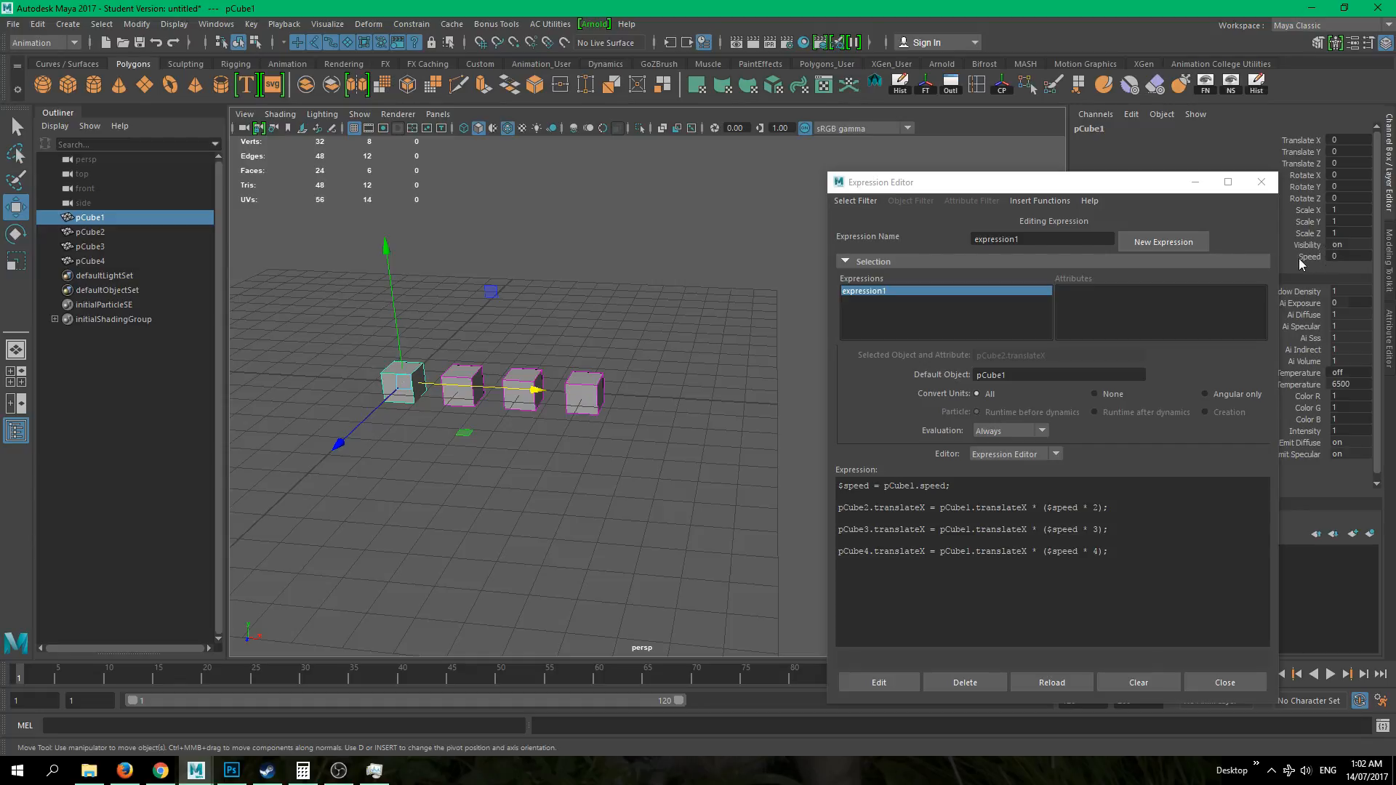
left_click_drag(525, 389, 472, 391)
left_click(1348, 139)
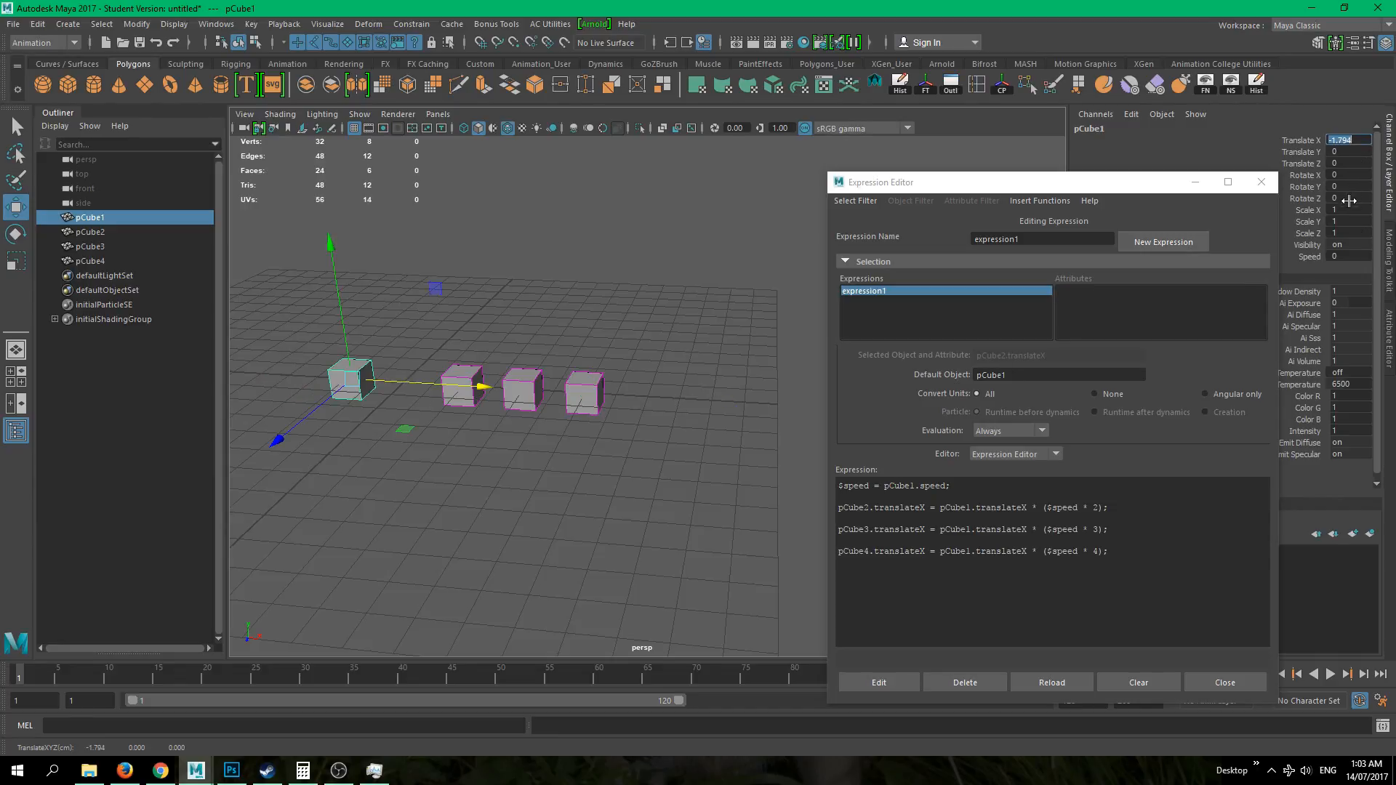
type("0")
key("Return")
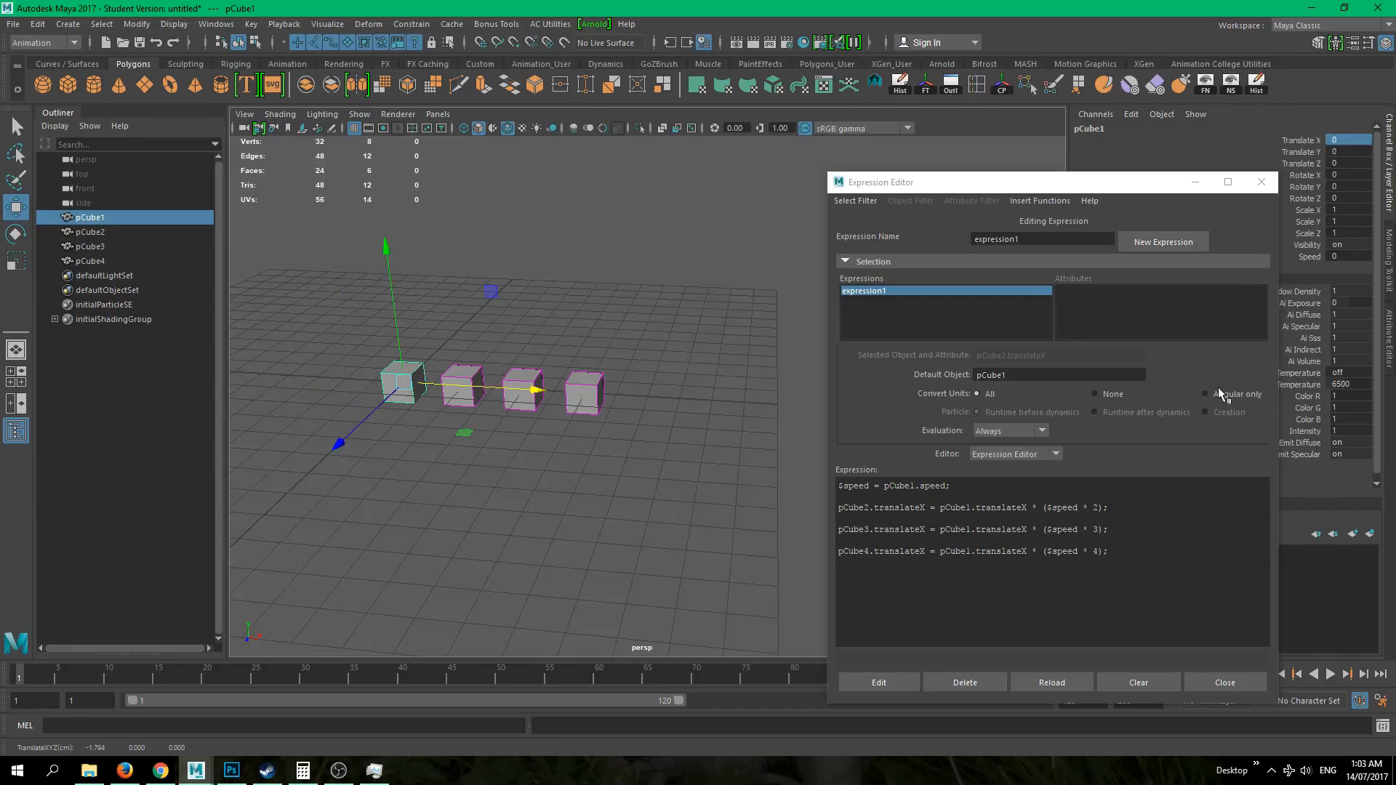
- Set pCube1's Speed to 1, try moving the cube along X, and undo the move
left_click(1347, 256)
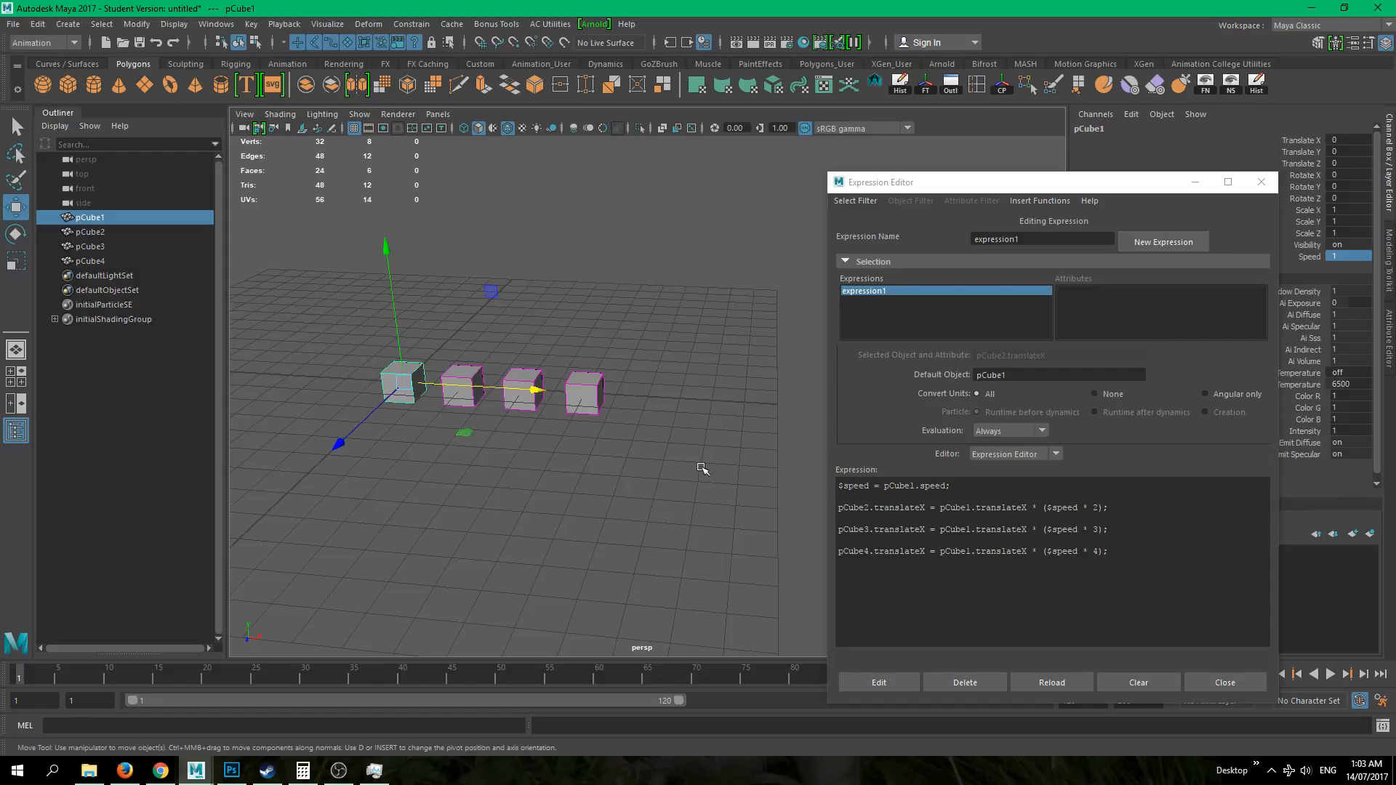
left_click_drag(538, 391, 617, 403)
key("ctrl+z")
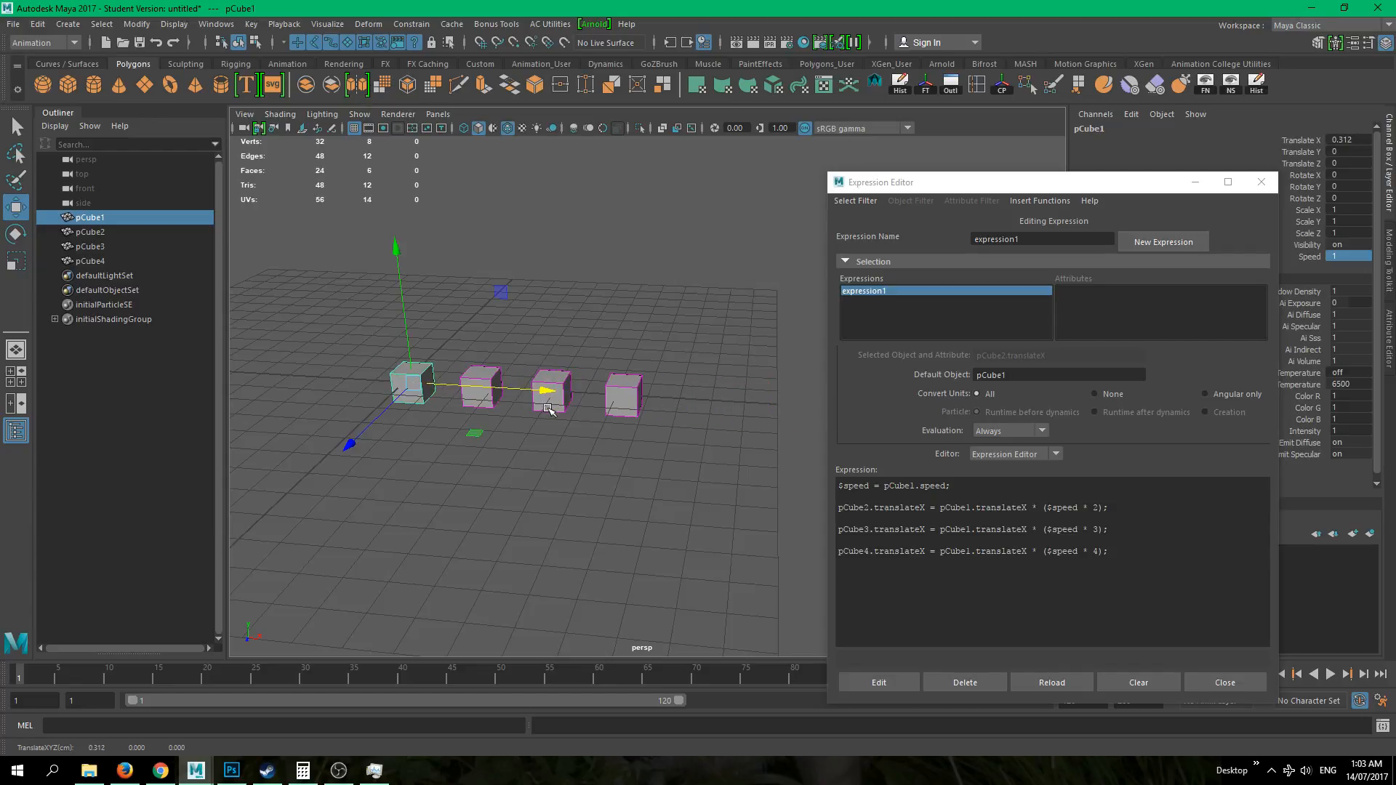
- Set pCube1's Speed to 2 and try moving the cube along X twice, undoing each move
left_click(1348, 257)
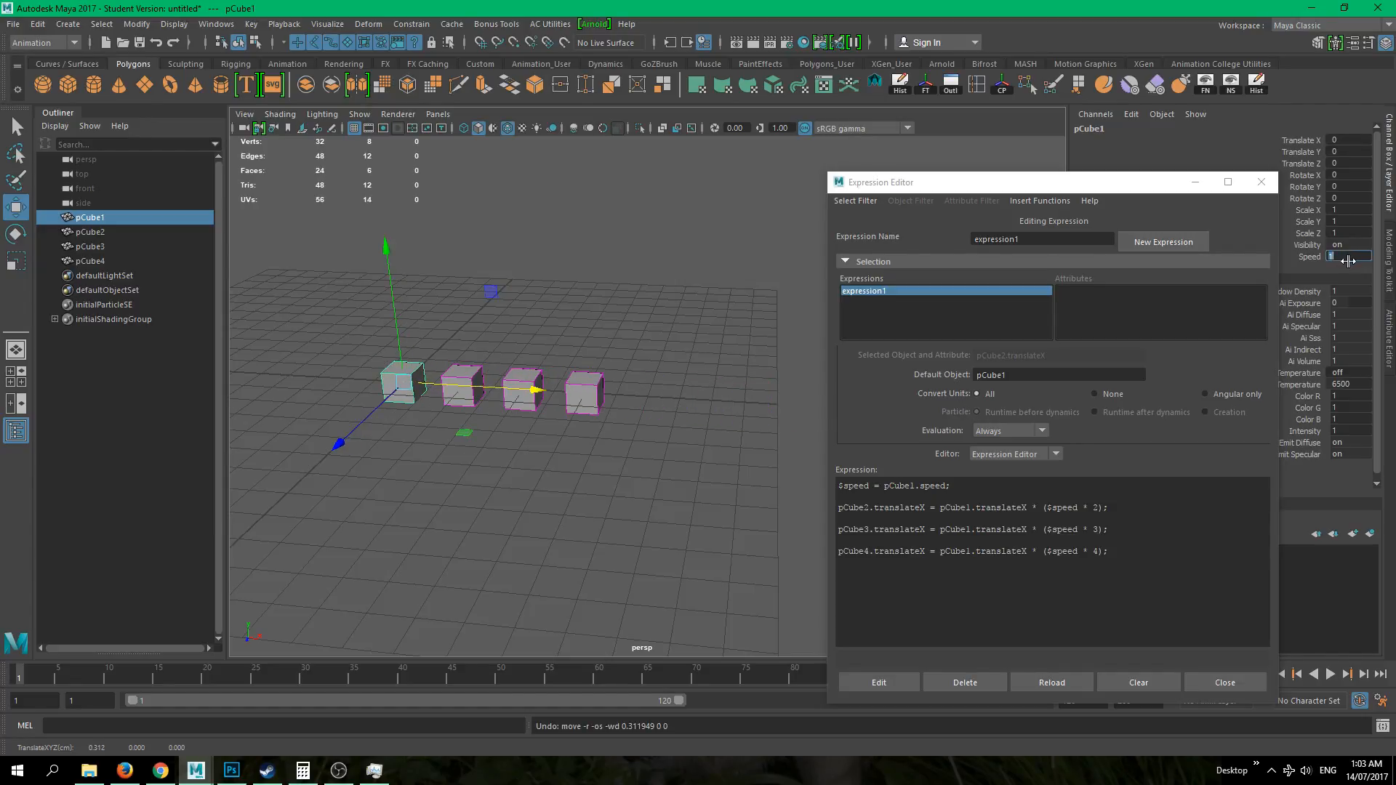
key("Return")
left_click_drag(535, 394, 595, 394)
key("ctrl+z")
scroll(586, 445, "down", 10)
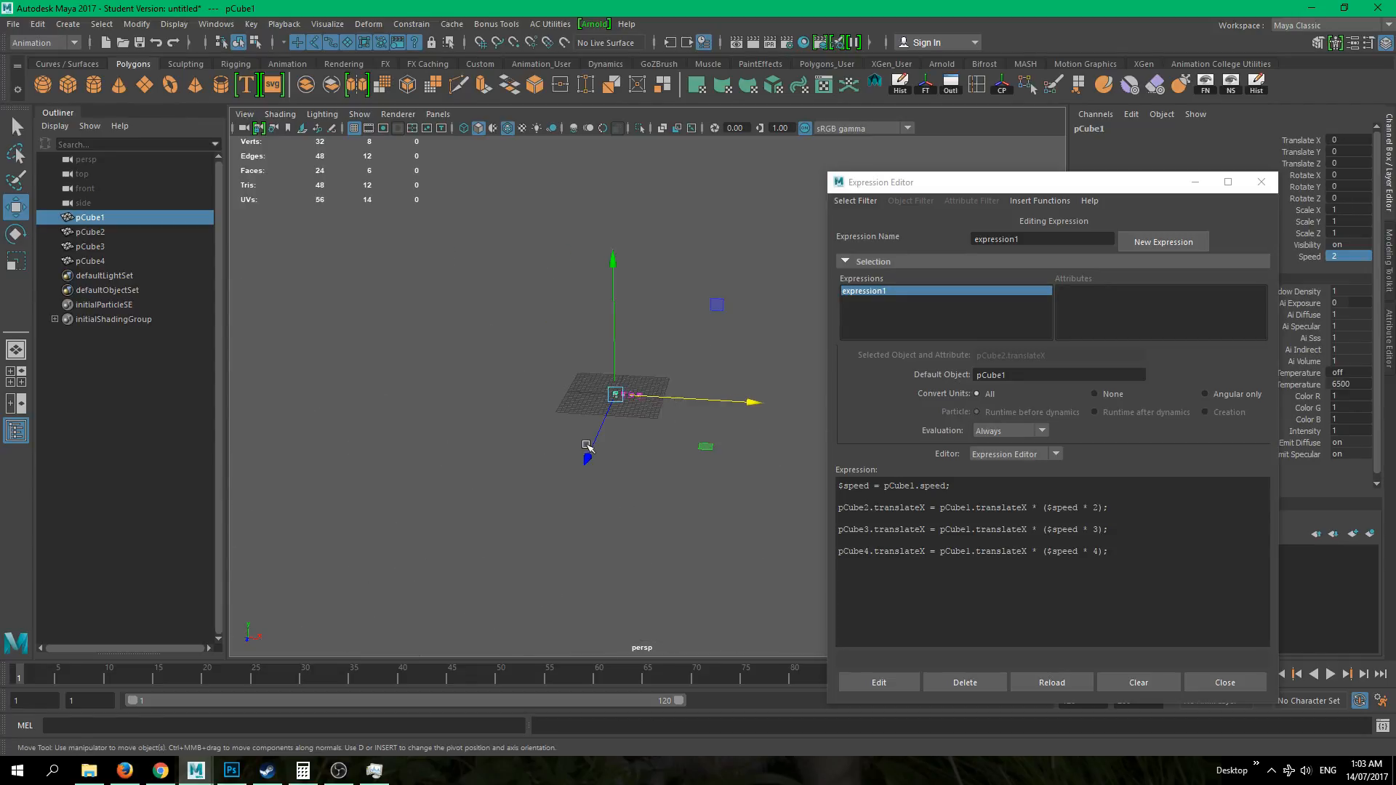
middle_click_drag(586, 444, 370, 445, "alt")
left_click_drag(535, 399, 562, 400)
key("ctrl+z")
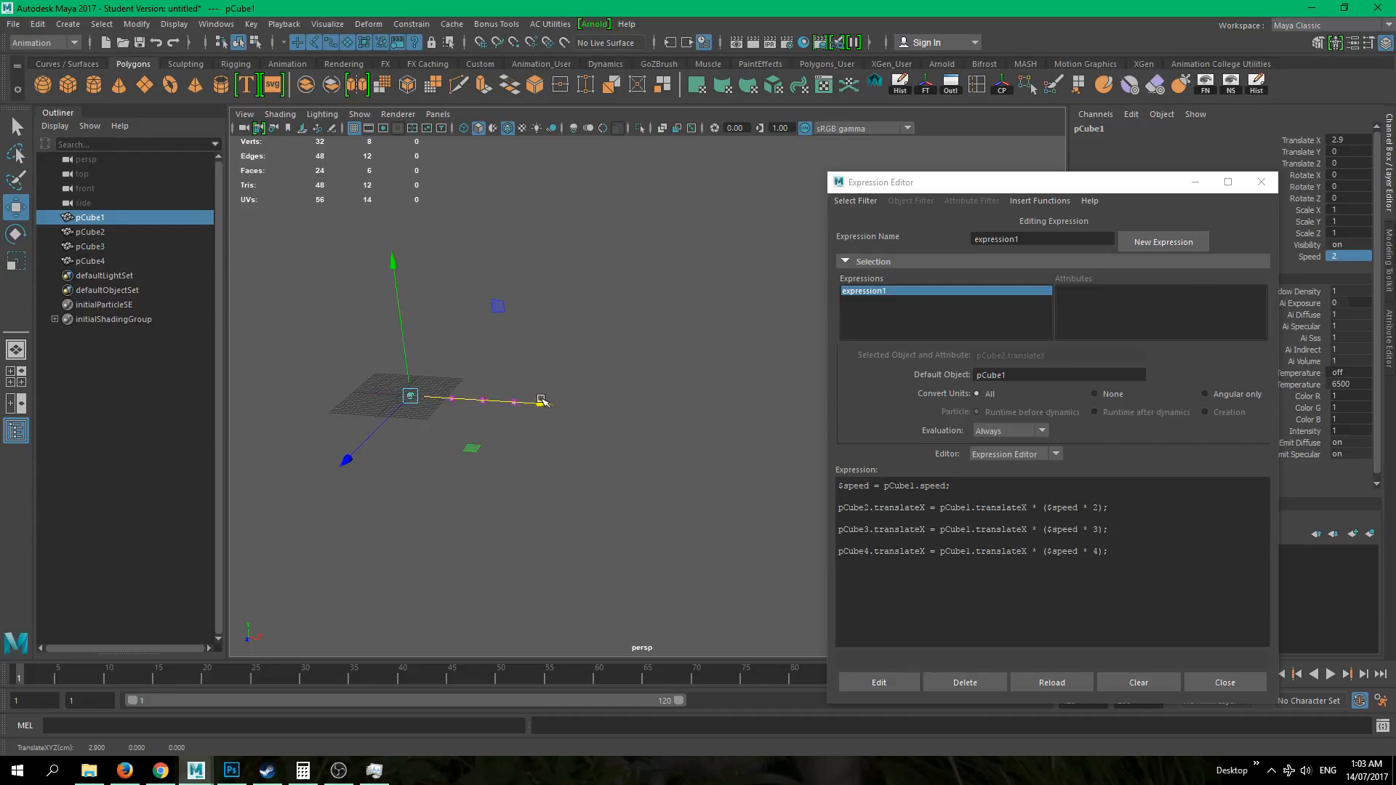
- Set pCube1's Speed to 4 and move the cube back and forth along X to test the expression
double_click(1341, 256)
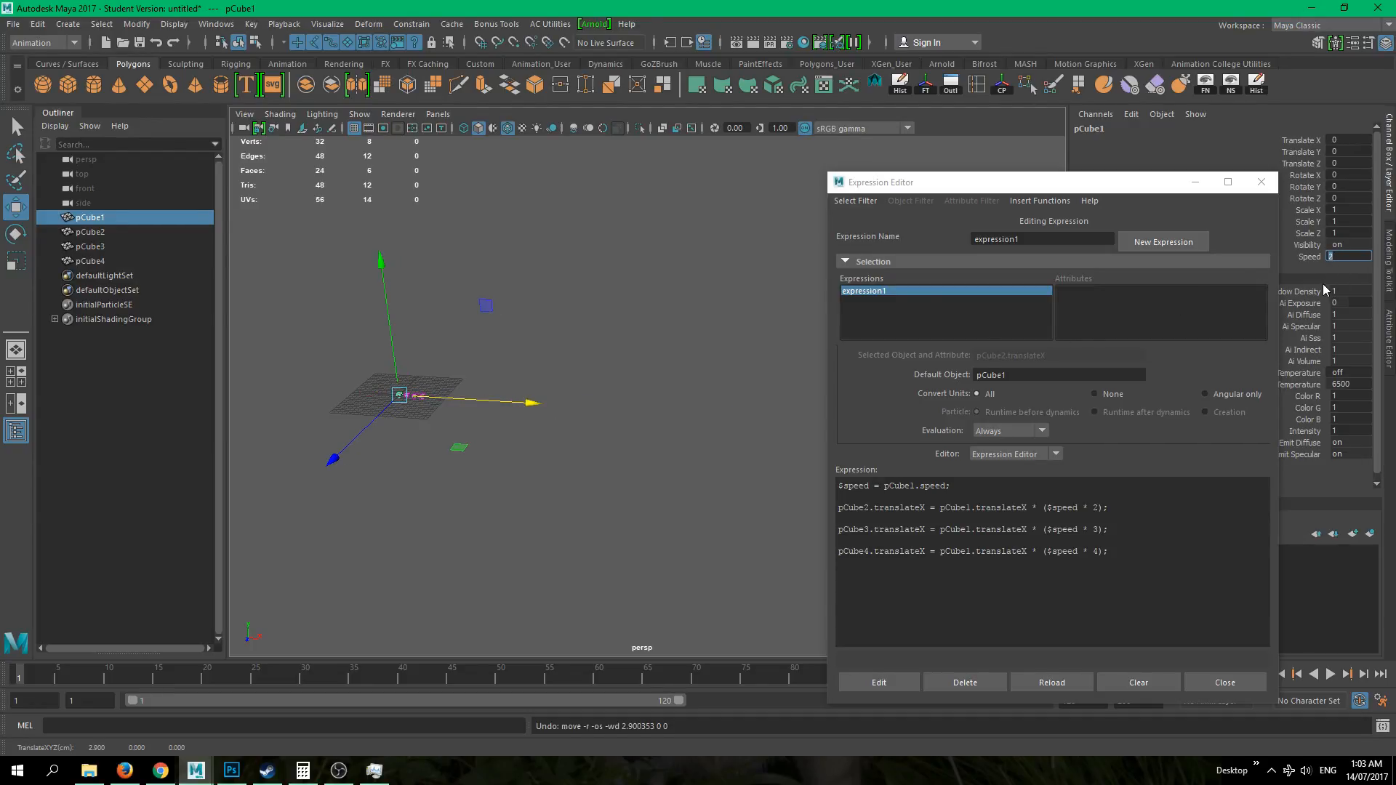
type("4")
key("Return")
left_click_drag(494, 396, 544, 404)
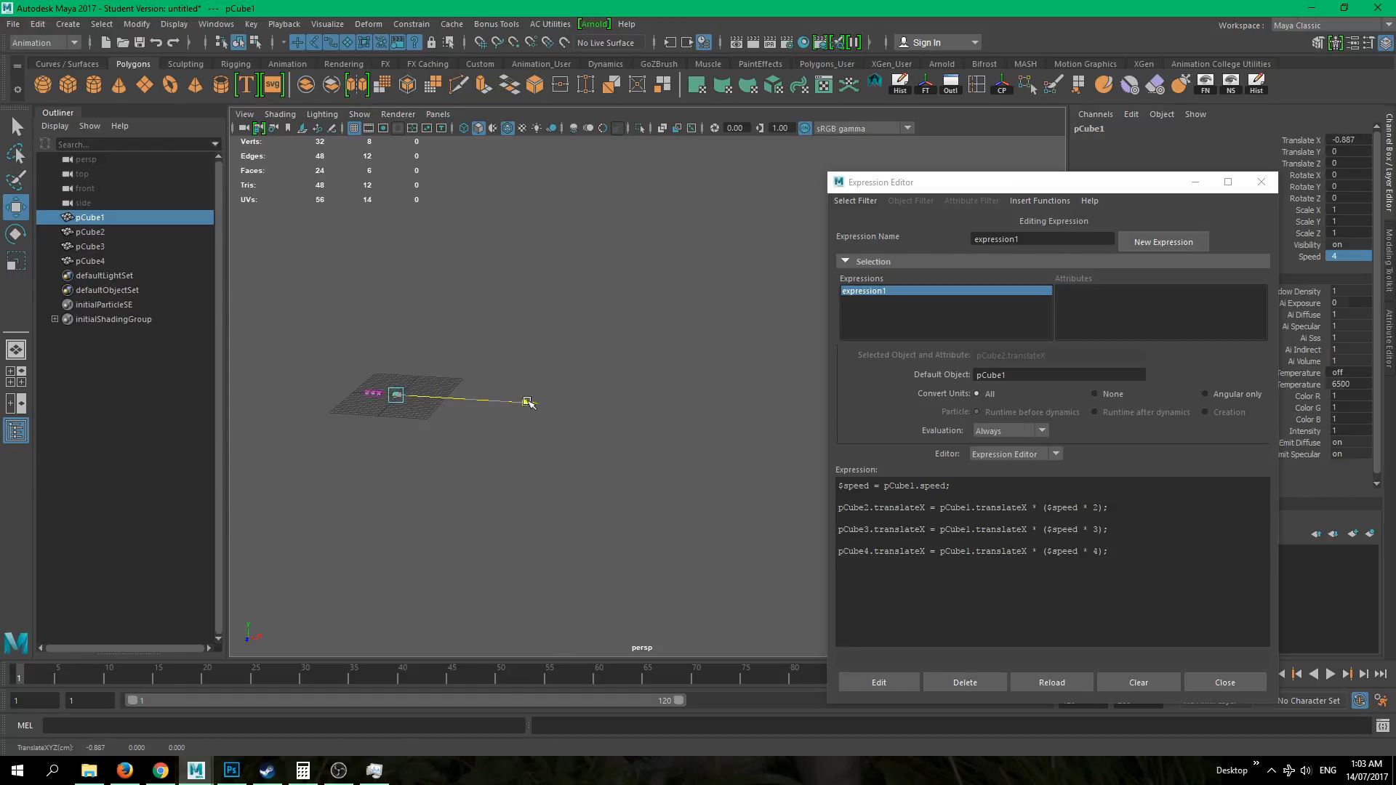
left_click_drag(543, 404, 533, 402)
left_click_drag(547, 399, 576, 405)
- Set pCube1's Speed to 1 and move the cube along X to about 28.6
left_click(1350, 256)
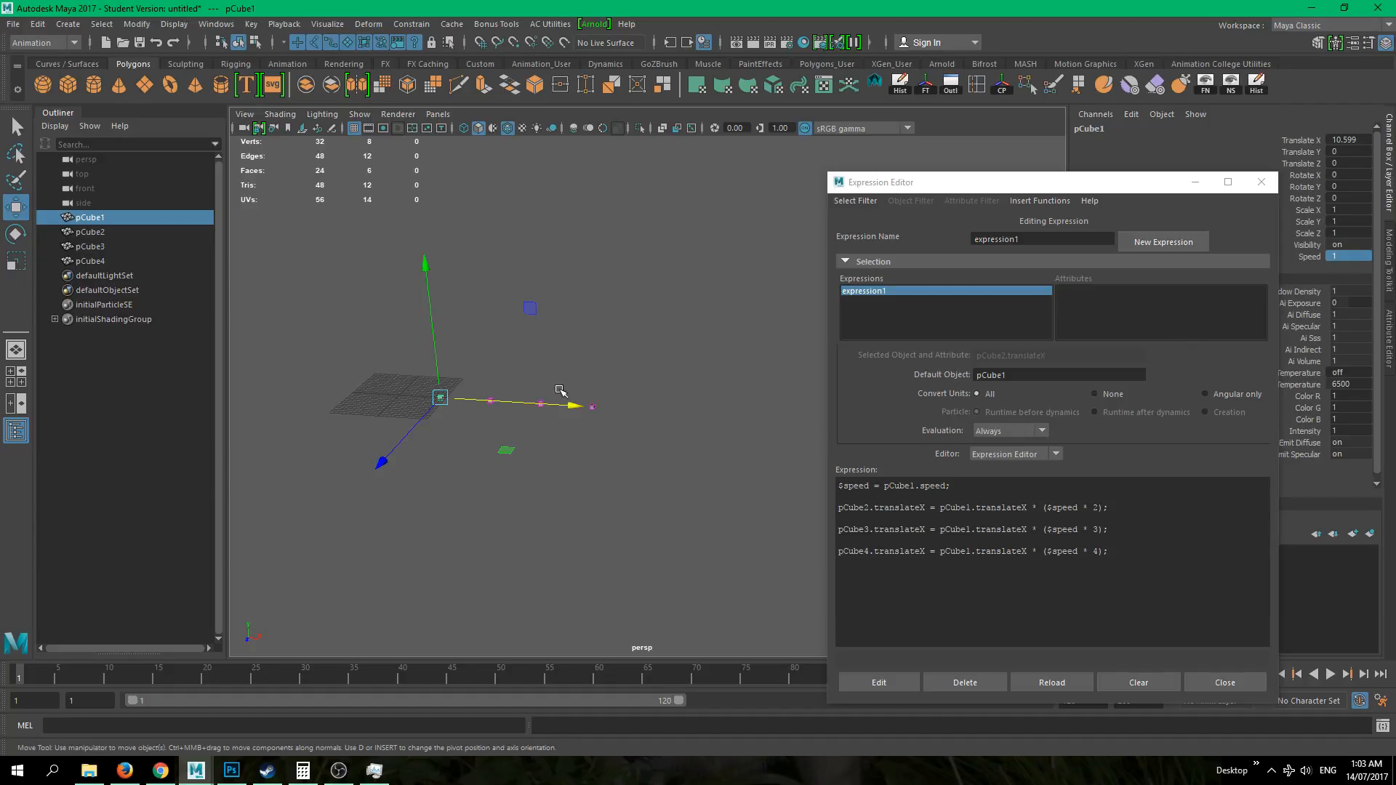
left_click_drag(570, 405, 773, 392, "alt")
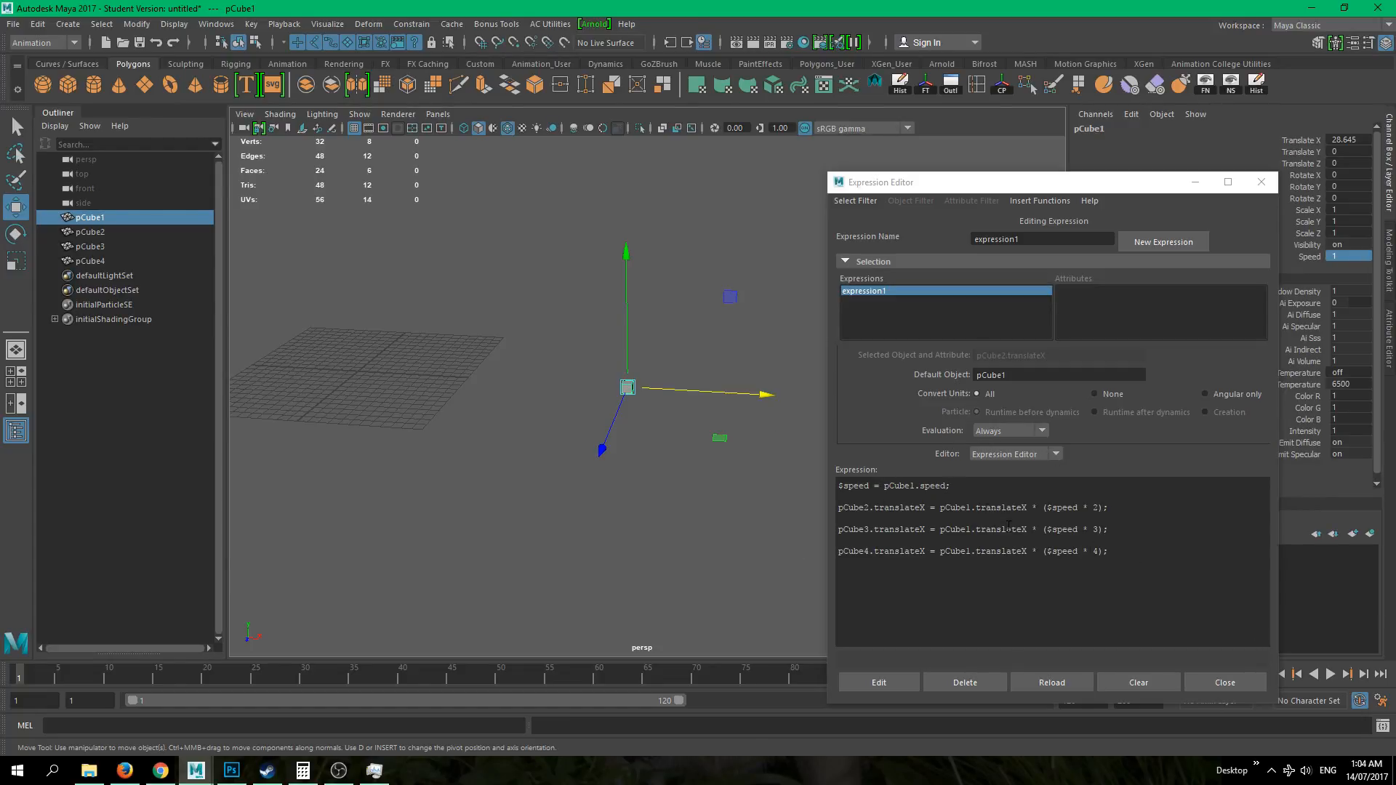
left_click(1207, 545)
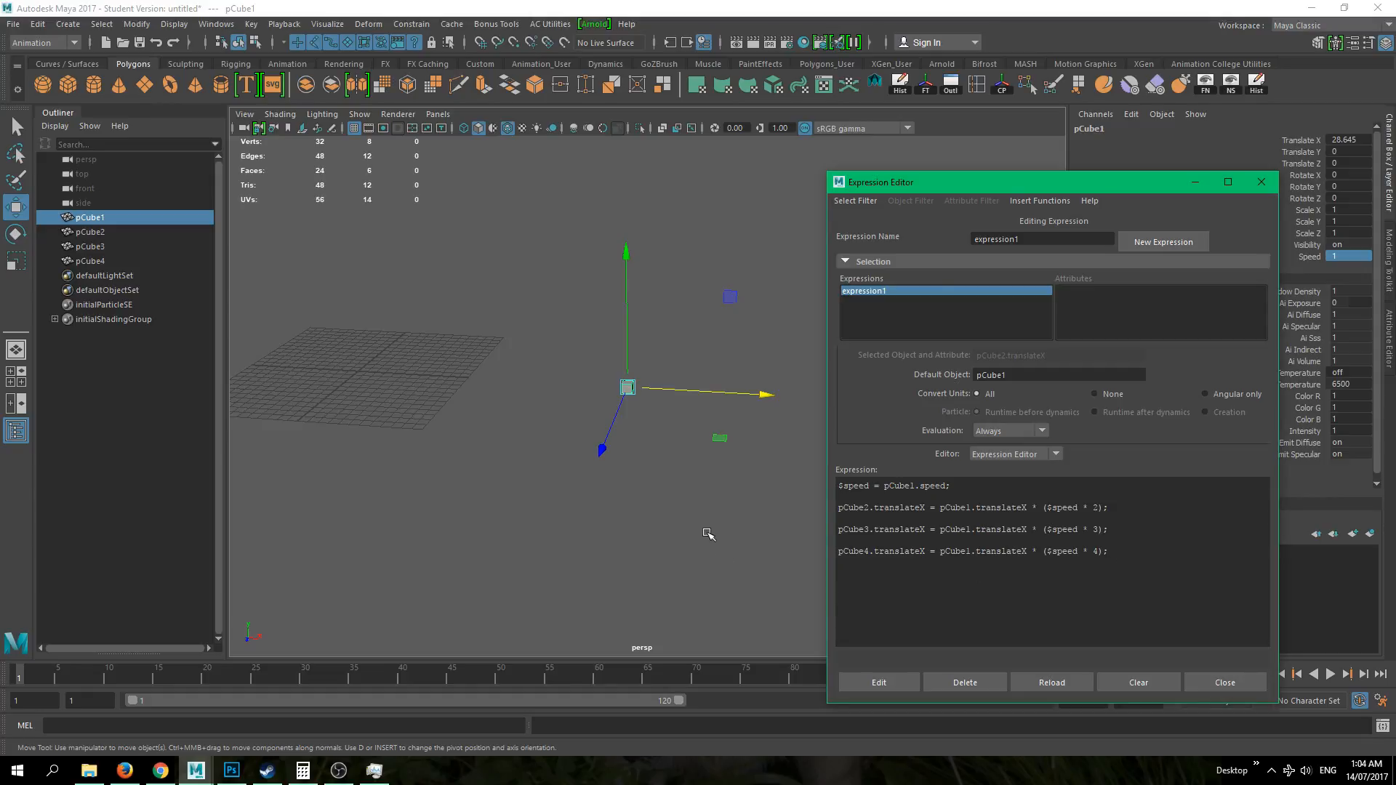